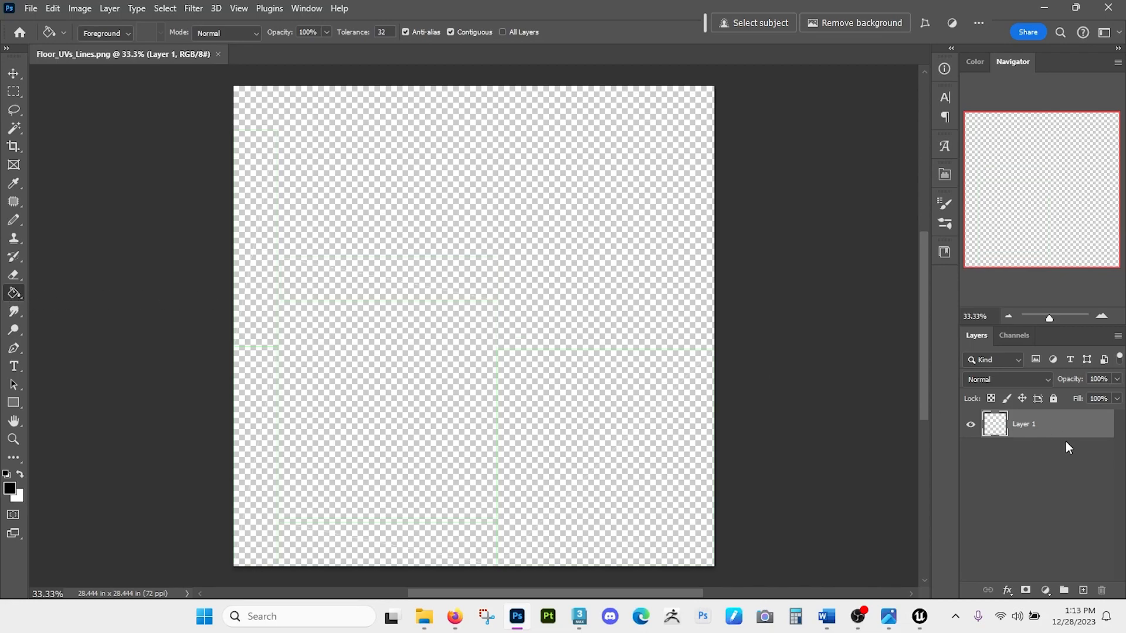
- Add a new layer filled with black and place it beneath the UV lines layer
left_click(1083, 590)
left_click(606, 330)
left_click_drag(1106, 424, 1095, 442)
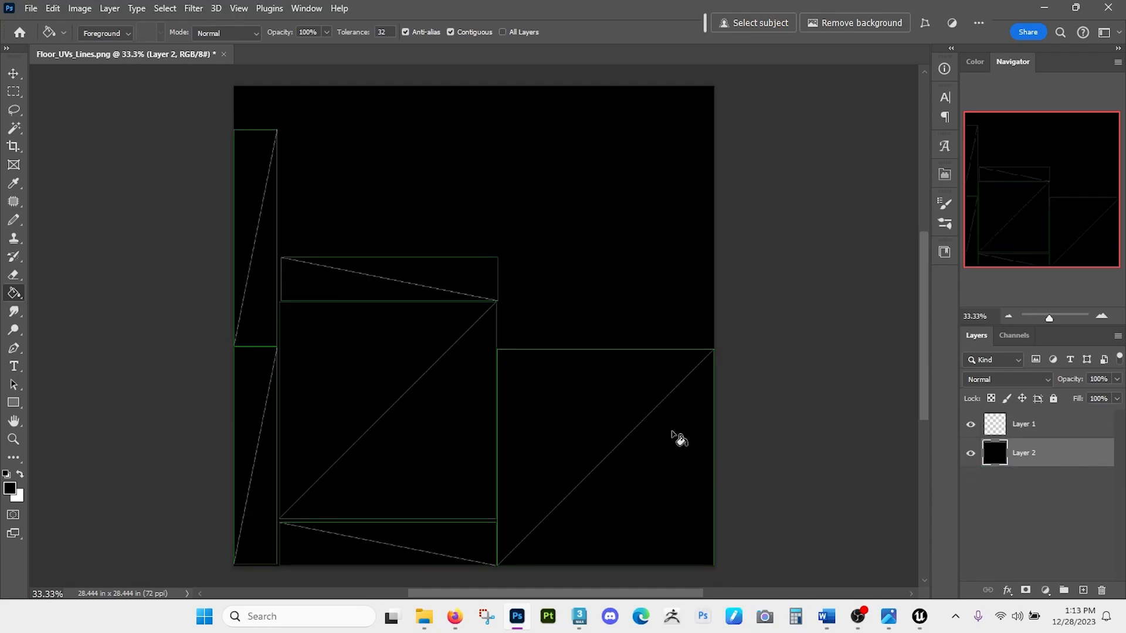
- Tag Layer 1, which holds the UV lines, with the red colour label
right_click(972, 430)
left_click(1002, 477)
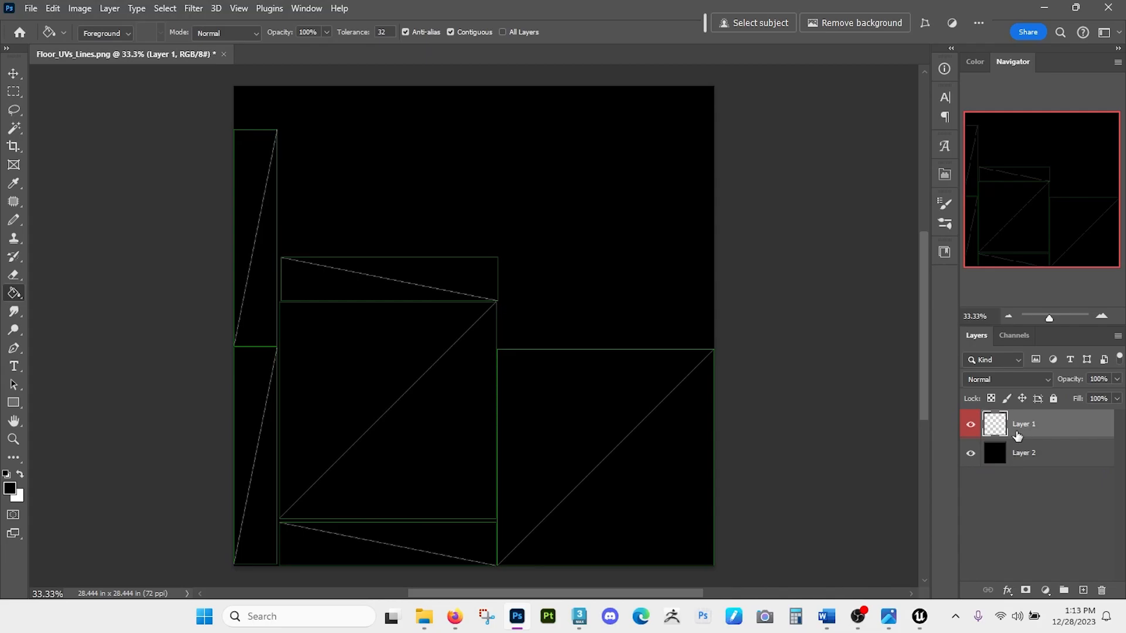
key("m")
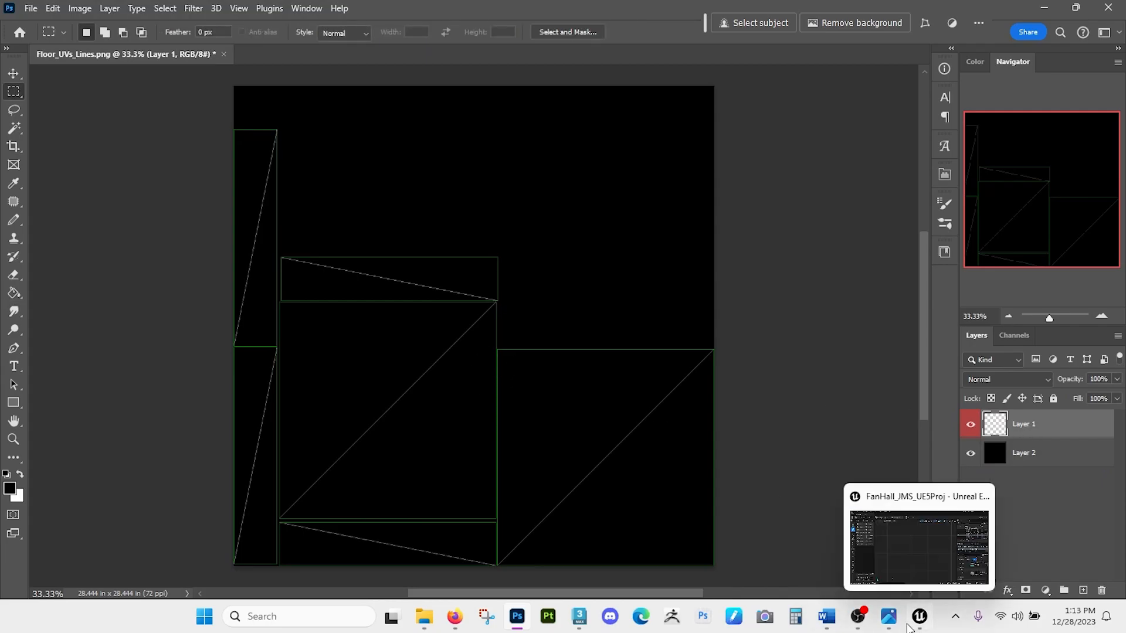
- Examine the 001.jpg dungeon reference in Photos and the octagon stone floor image in the browser, and return to Photoshop
left_click(889, 616)
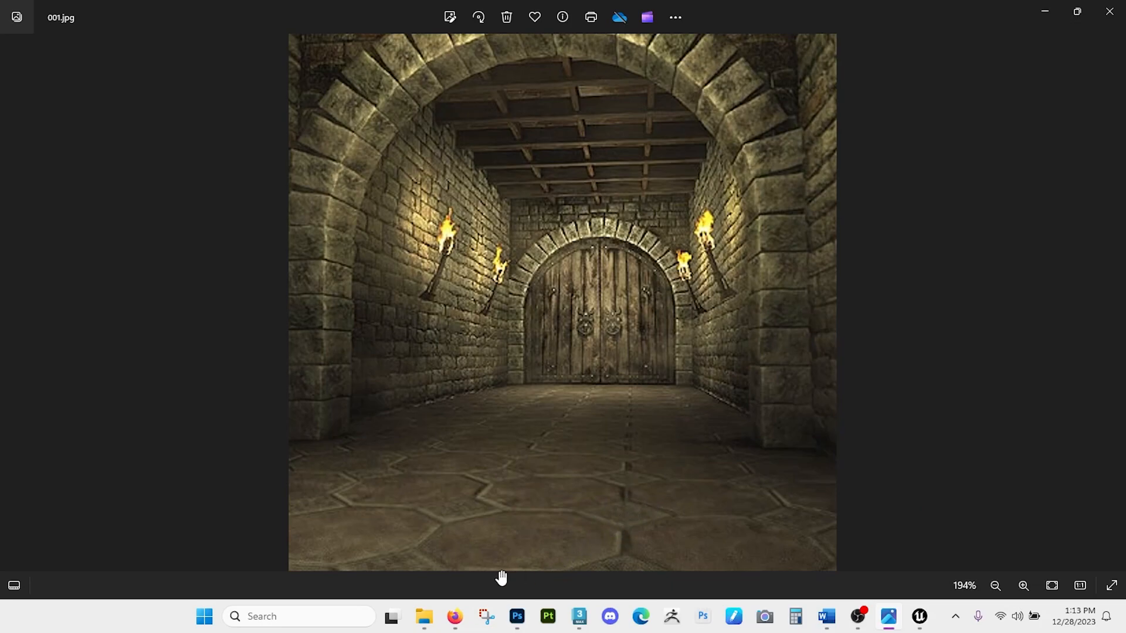
left_click(454, 616)
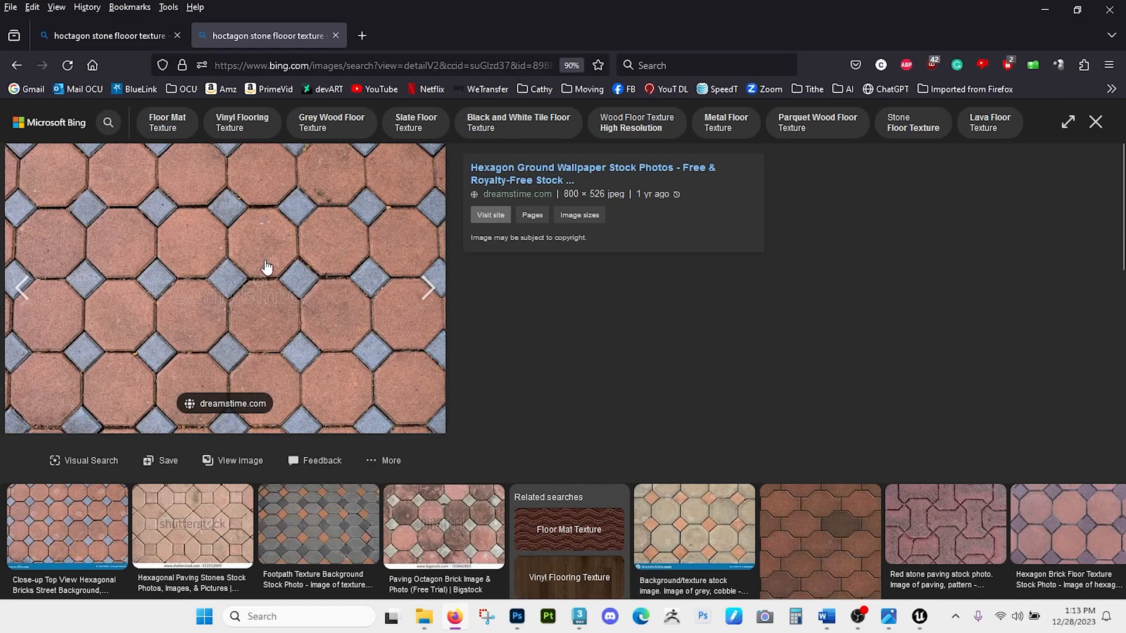
left_click(889, 618)
left_click(889, 618)
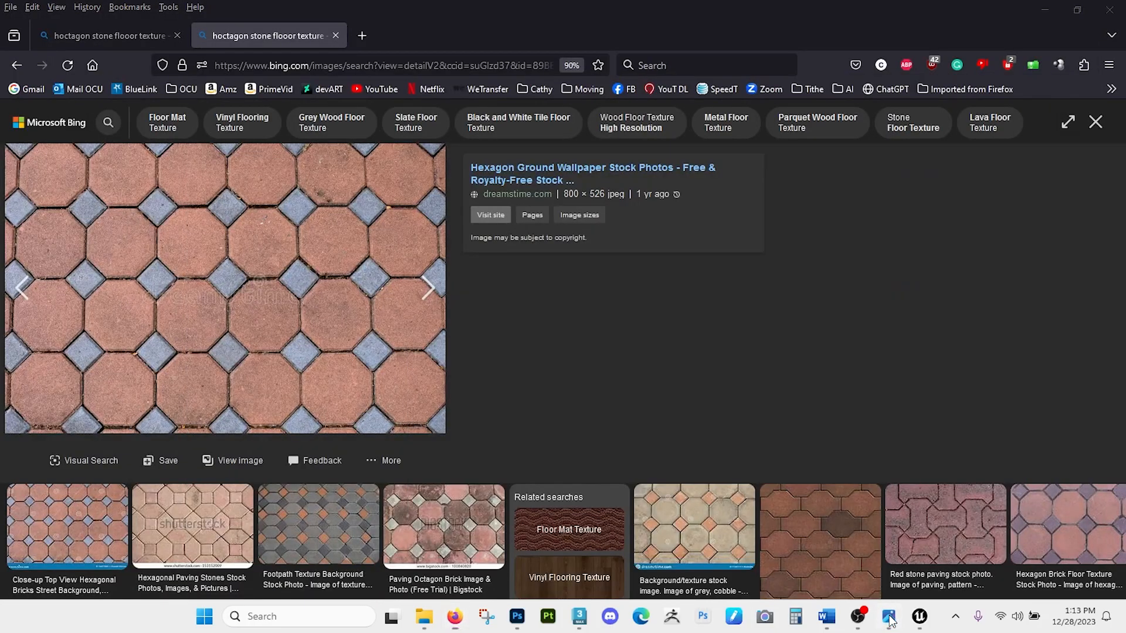
left_click(889, 618)
left_click(517, 617)
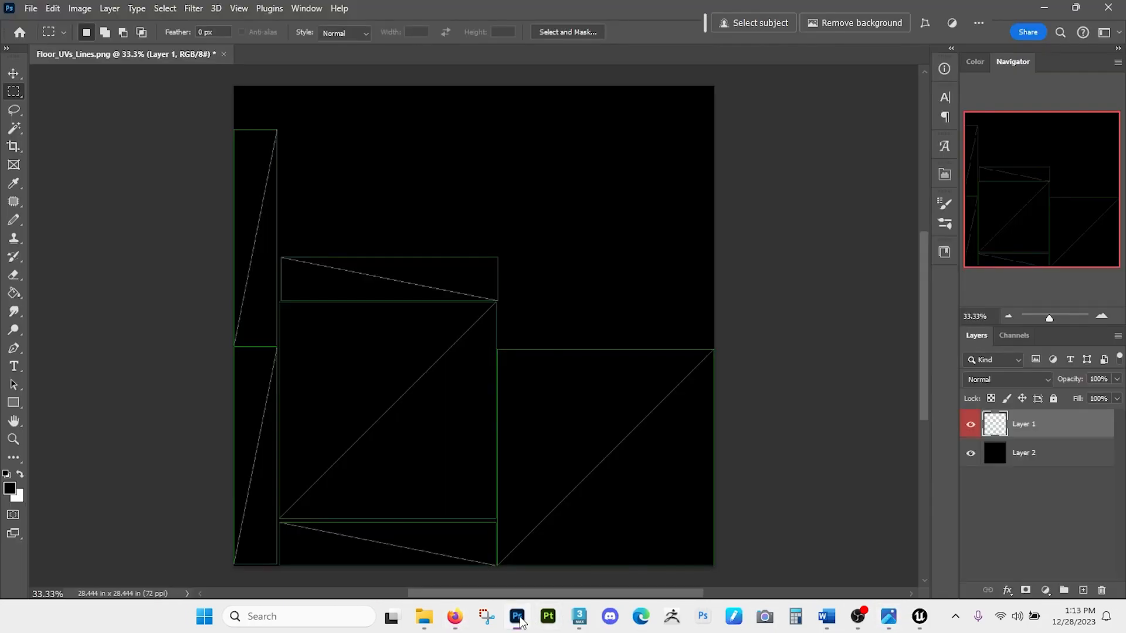
- Create a new 1024 x 1024 pixel RGB document at 72 pixels per inch with the custom grey background
left_click(32, 9)
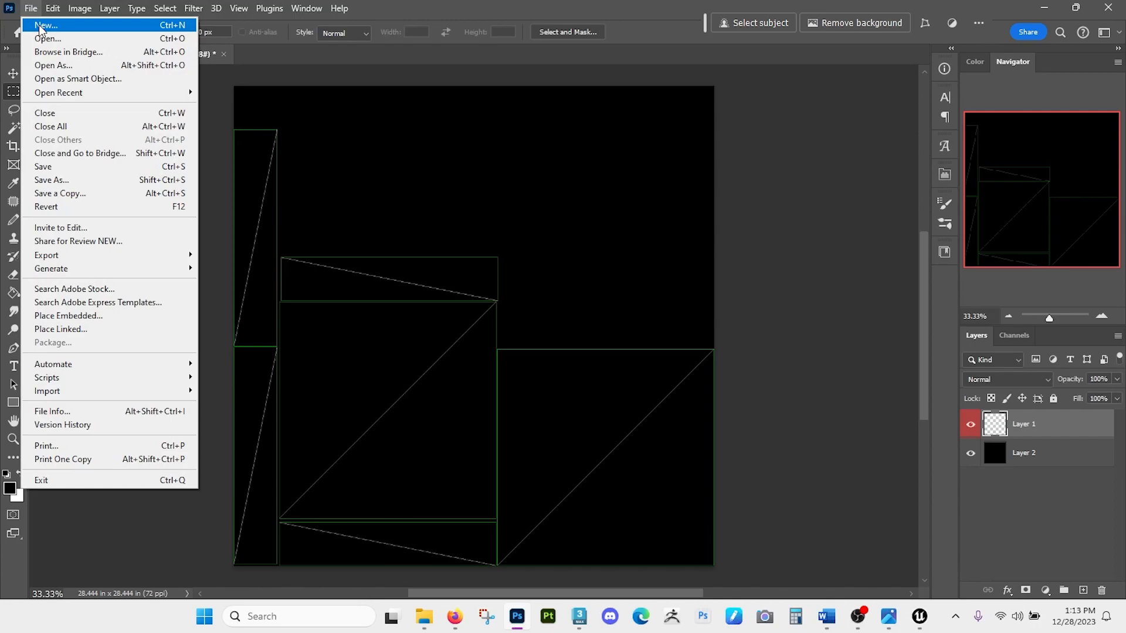
left_click(40, 23)
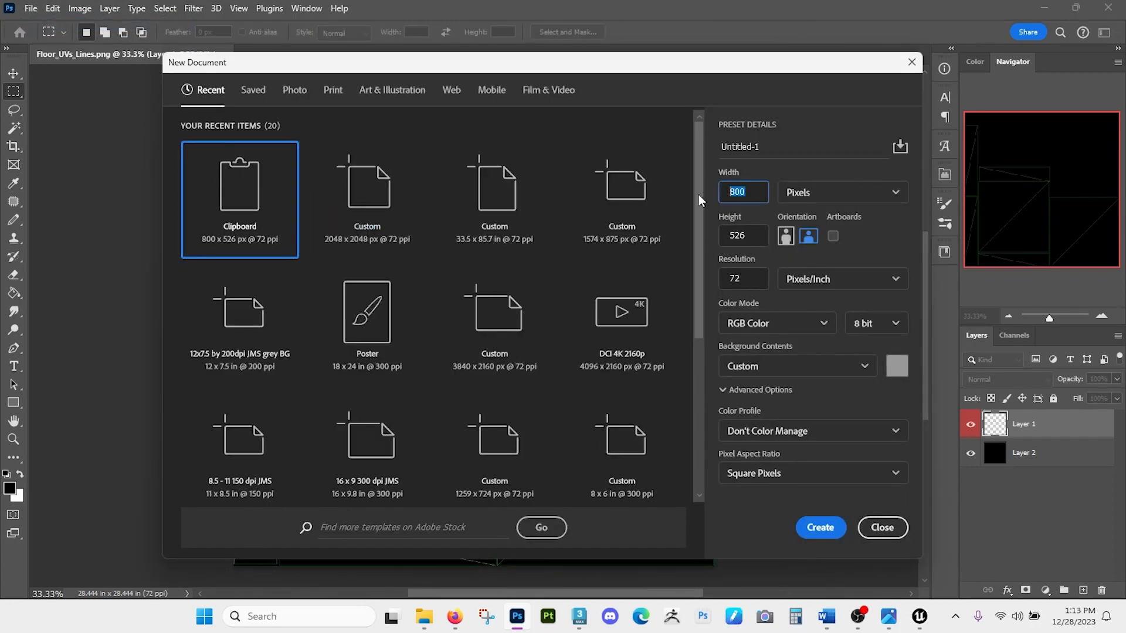
type("1")
key("Tab")
type("1")
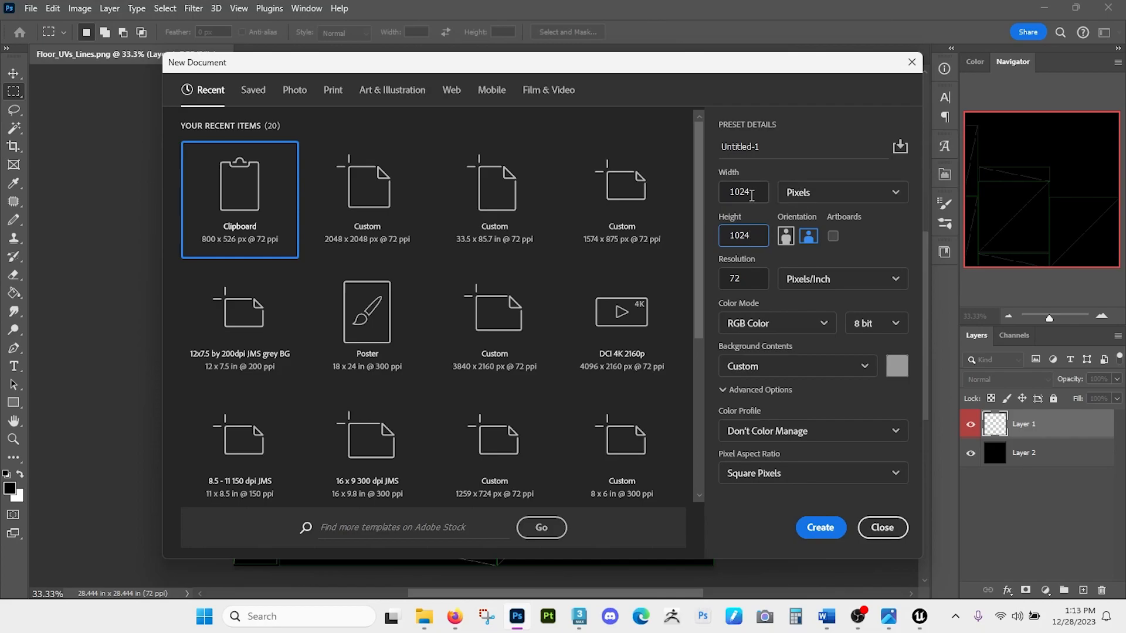
left_click(809, 192)
left_click(786, 166)
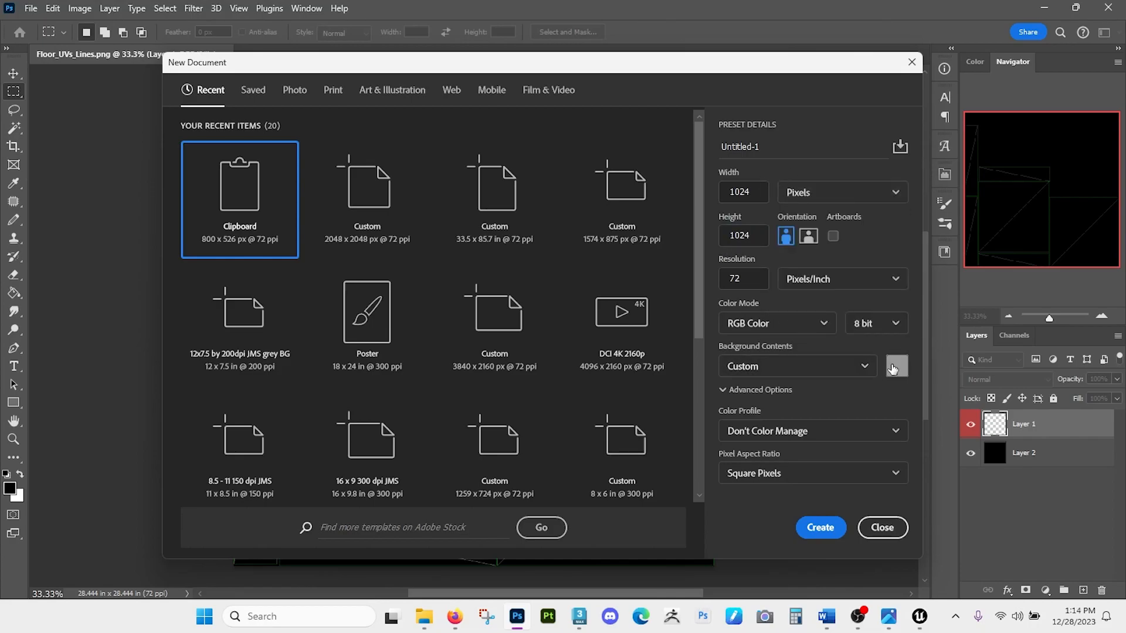
left_click(821, 528)
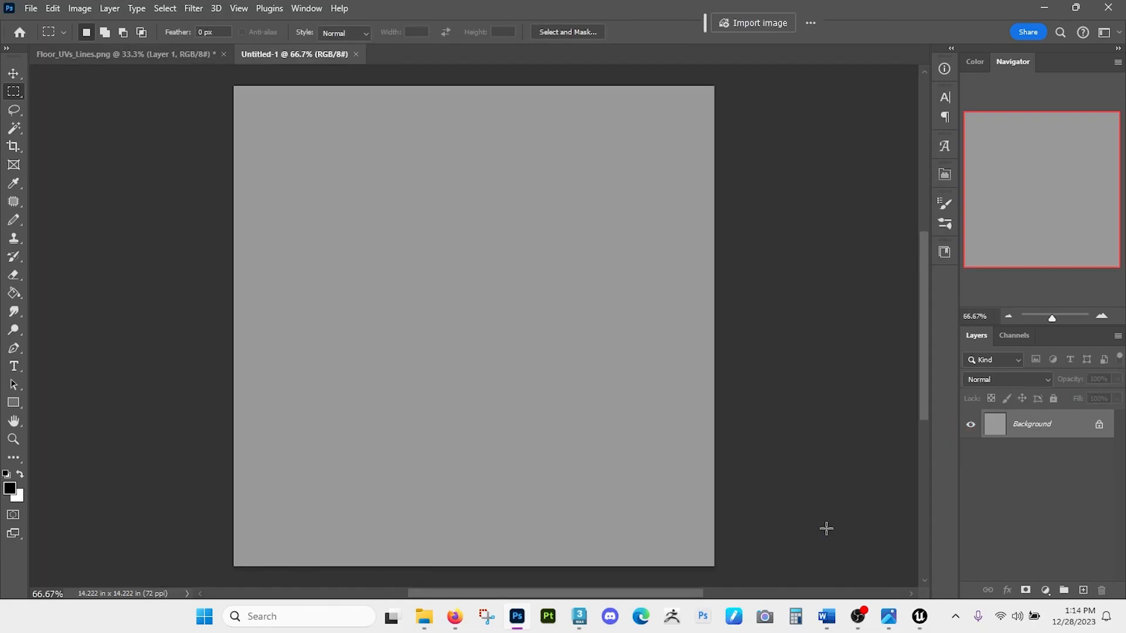
- Add a new empty layer above the grey Background
key("z")
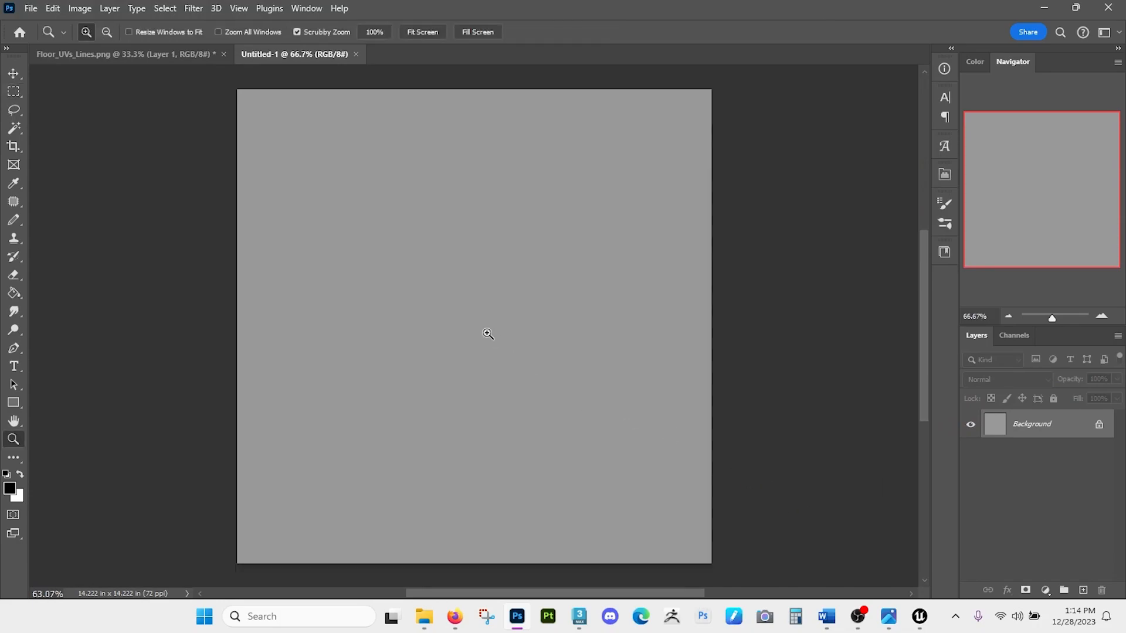
key("m")
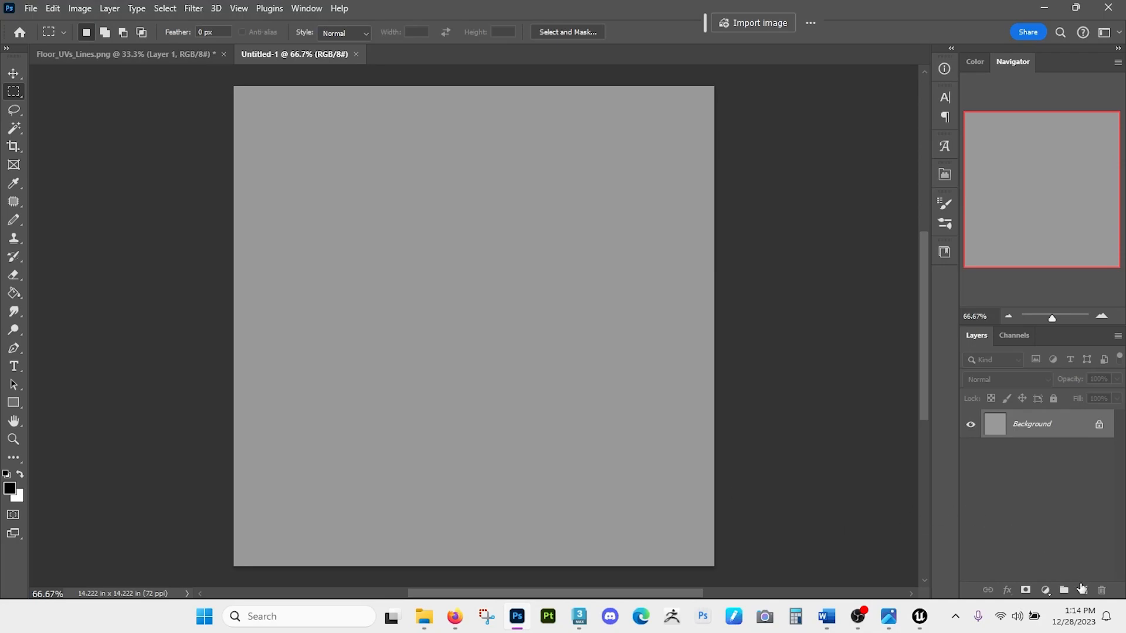
left_click(1081, 588)
left_click_drag(288, 343, 433, 351)
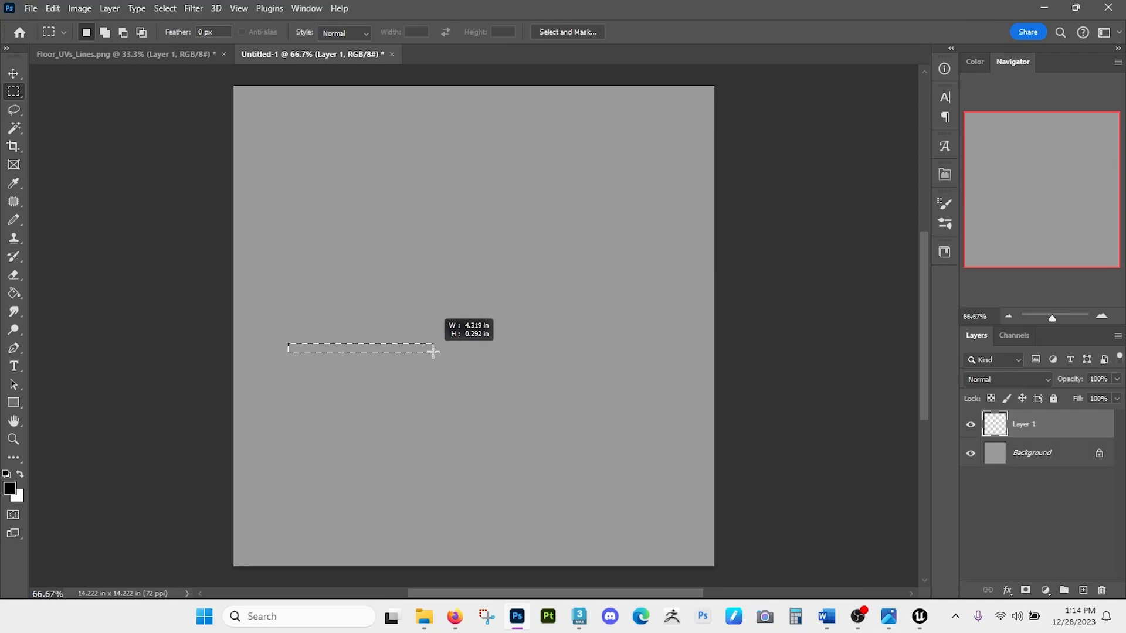
key("ctrl+d")
key("b")
mouse_move(272, 349)
left_mouse_down()
mouse_move(391, 349)
mouse_move(474, 261)
left_mouse_up()
key("ctrl+z")
key("ctrl+0")
- Draw a white eight-sided shape about 421 px wide just right of the canvas centre with the Polygon tool
right_click(14, 402)
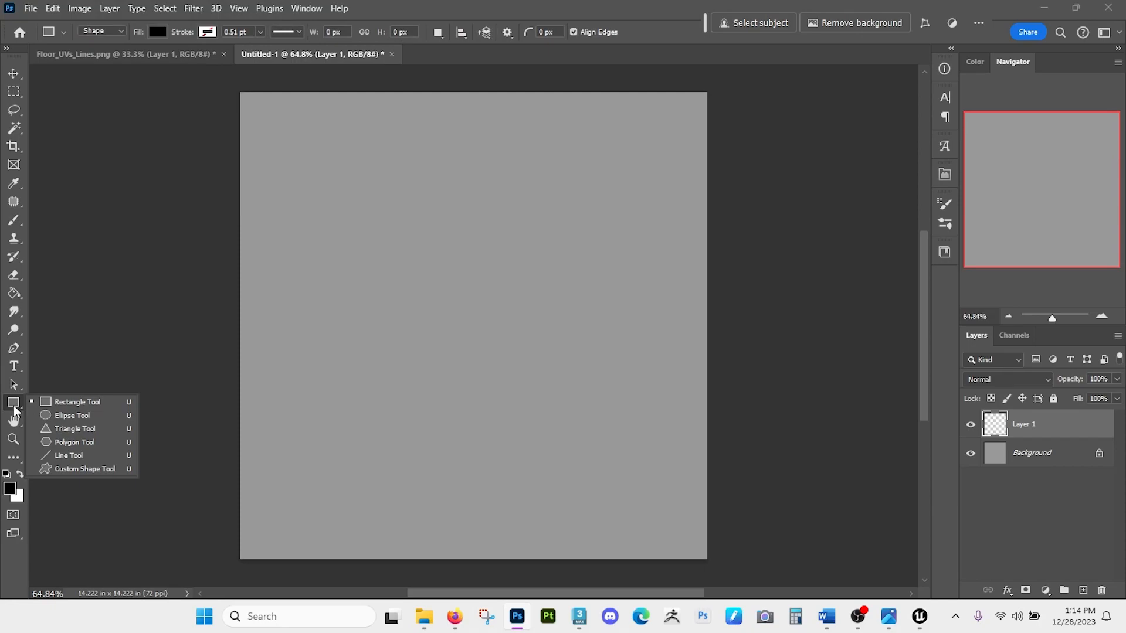
left_click(65, 468)
right_click(14, 402)
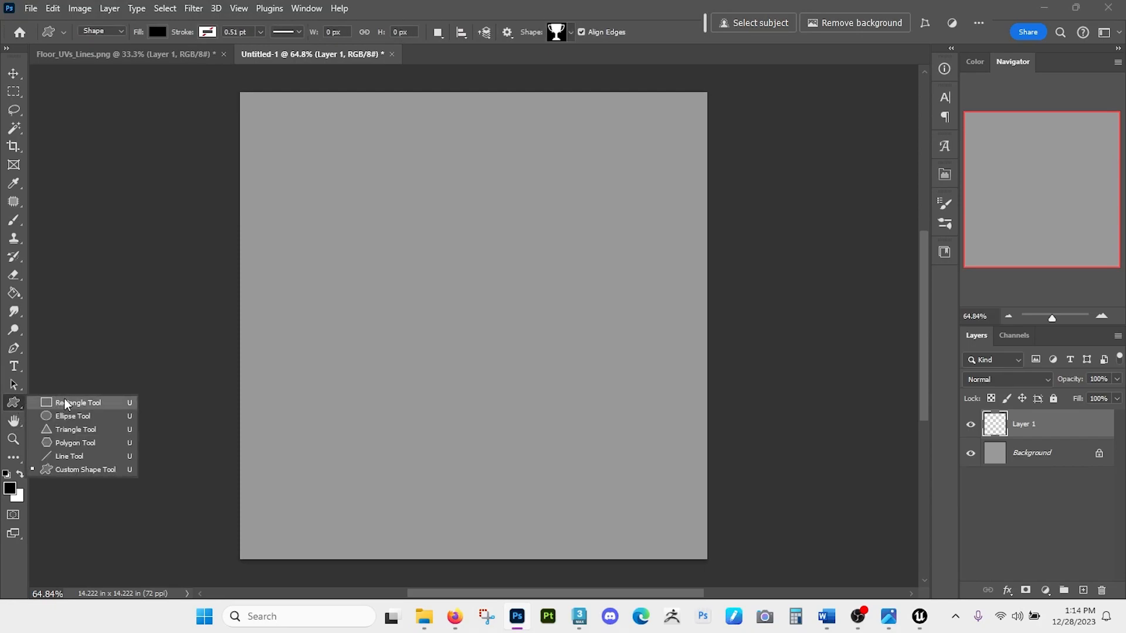
left_click(76, 443)
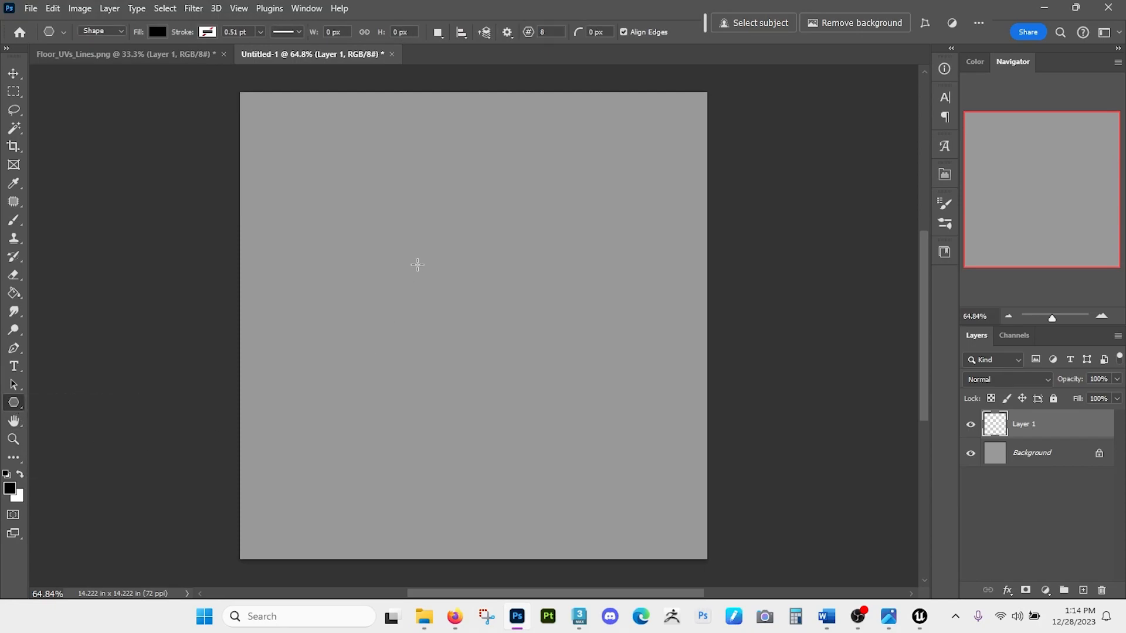
left_click(154, 29)
left_click(73, 108)
left_click(206, 34)
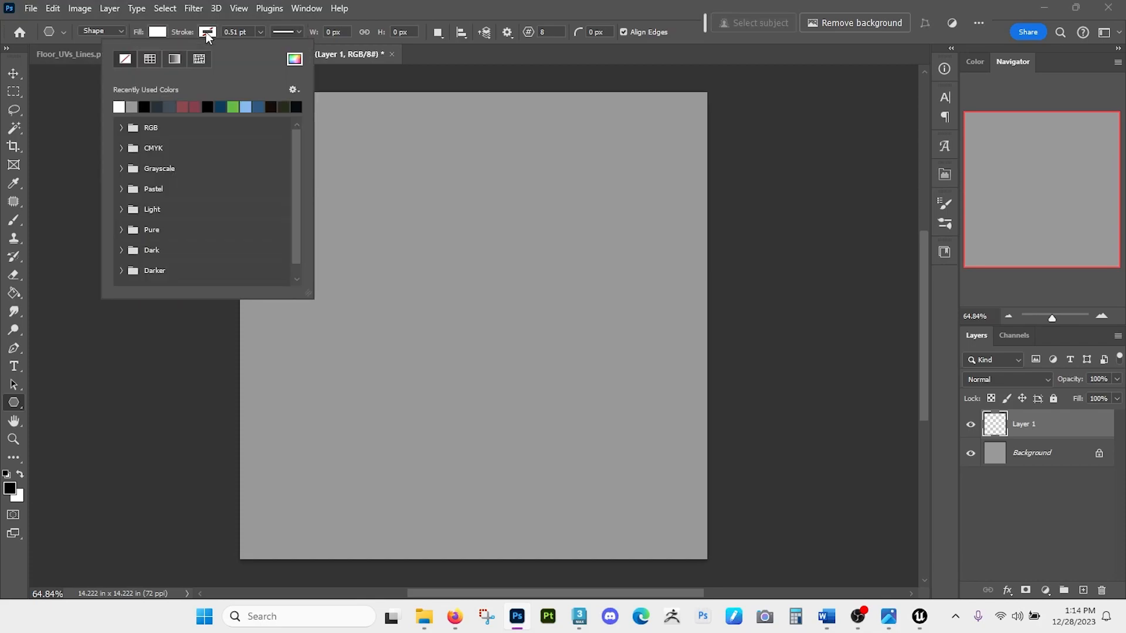
left_click_drag(439, 238, 635, 445)
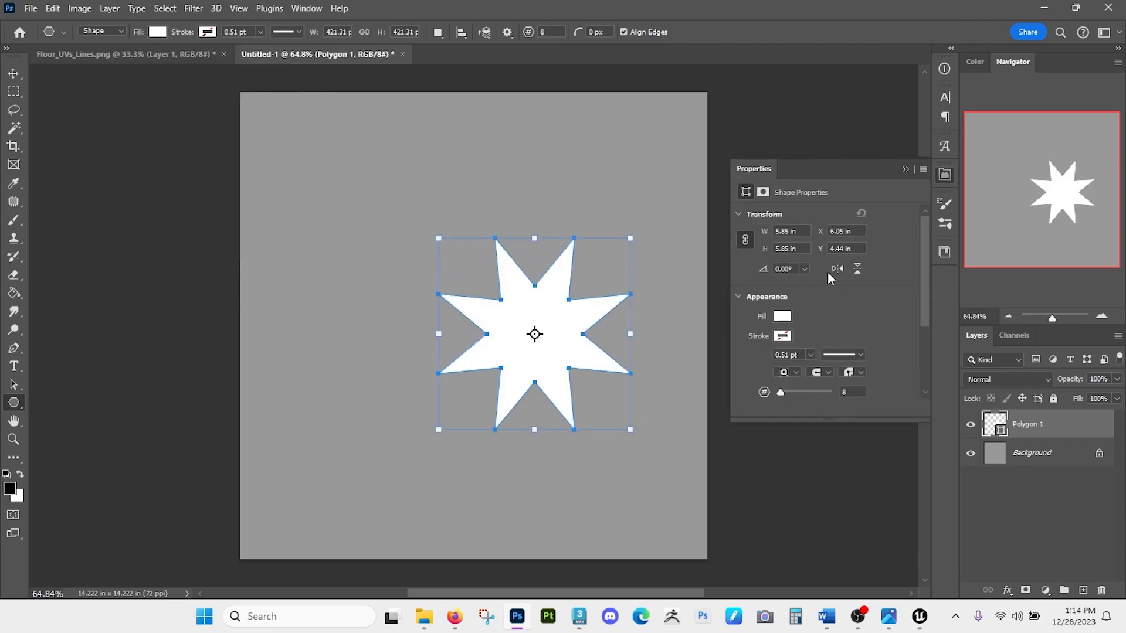
- Set the polygon's star ratio to 100% to turn the star into a regular octagon
scroll(828, 295, "down", 2)
left_click(854, 358)
scroll(828, 359, "down", 1)
left_click_drag(827, 360, 913, 357)
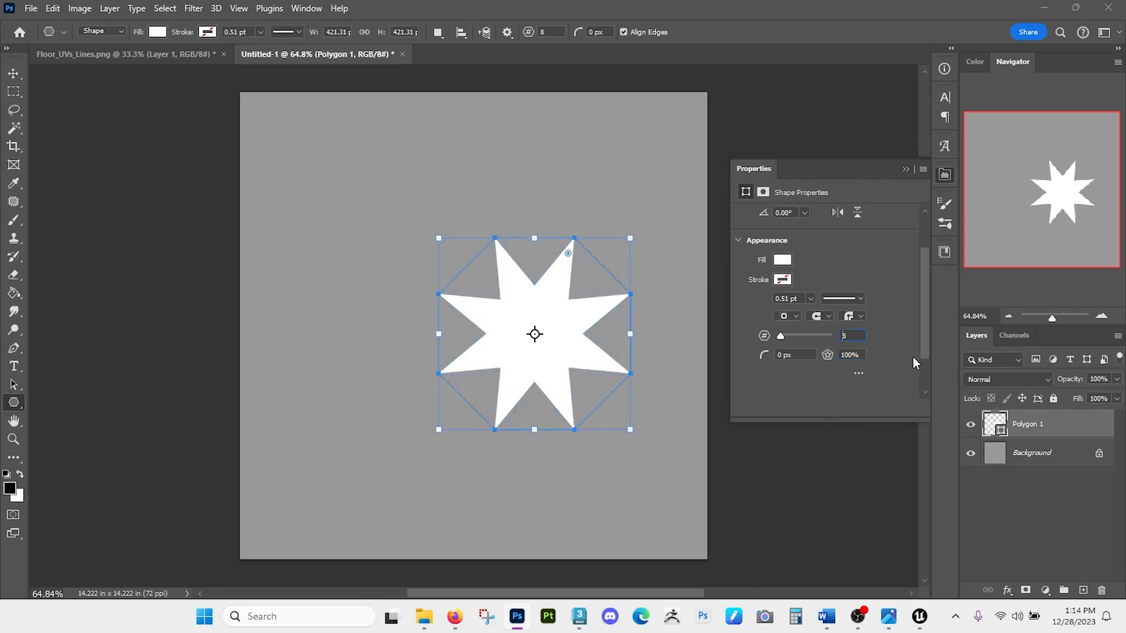
left_click(903, 169)
key("m")
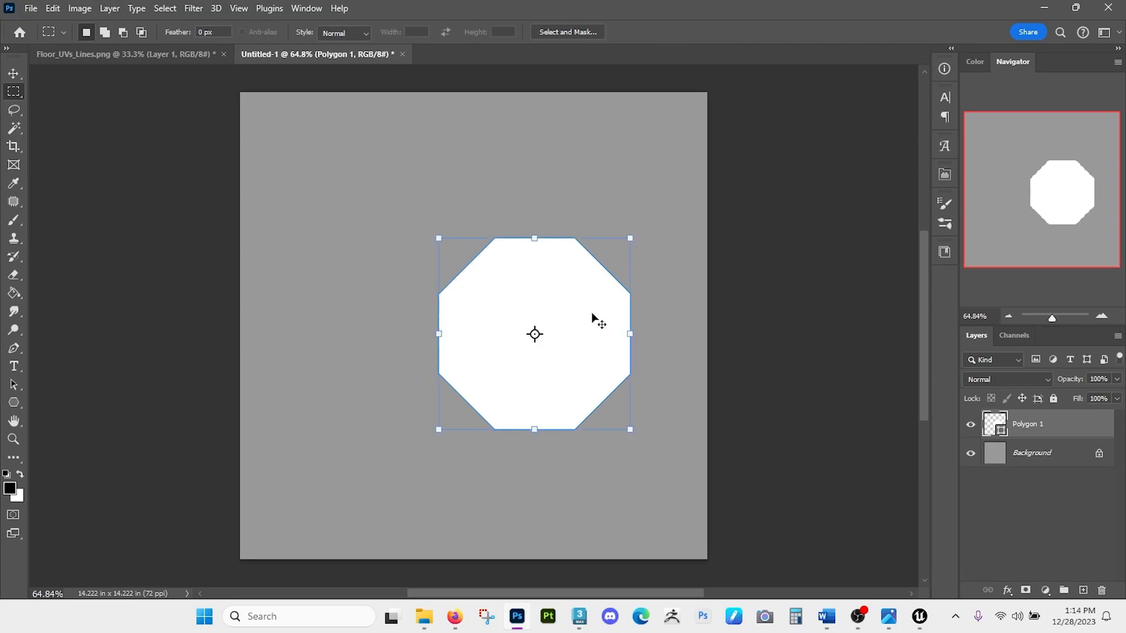
- Scale the octagon to about 122% and move it into the upper-left corner of the canvas
key("ctrl+t")
left_click_drag(438, 238, 375, 175)
left_click_drag(470, 257, 345, 178)
left_click_drag(507, 357, 480, 330)
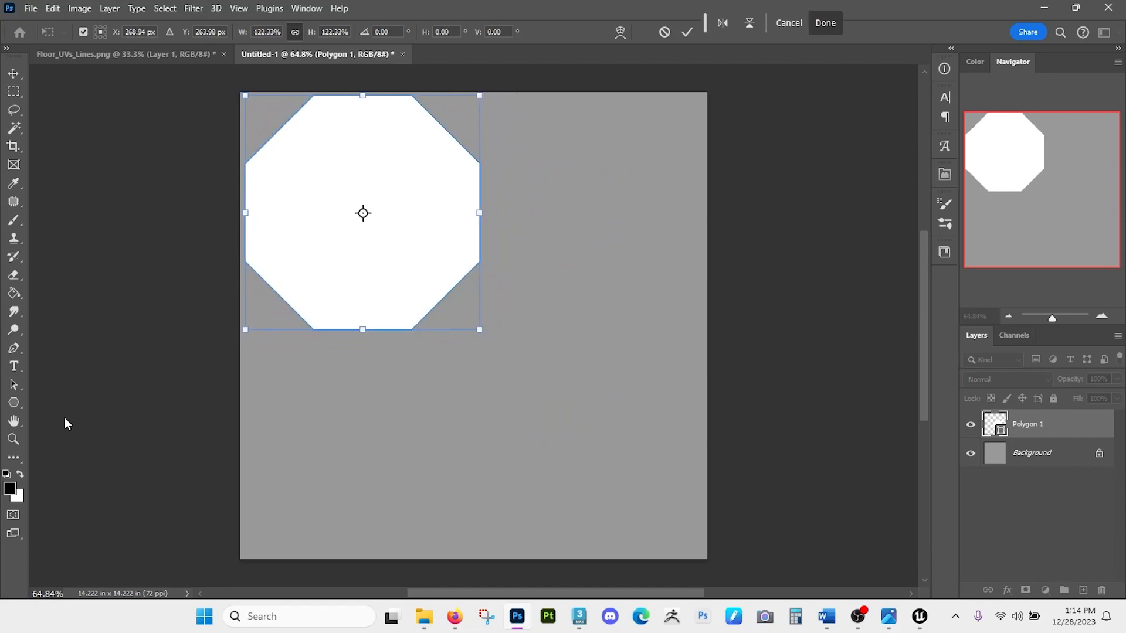
- Draw a white square about 3.24 in wide at the octagon's lower-right side with the Rectangle tool
right_click(14, 402)
left_click(53, 401)
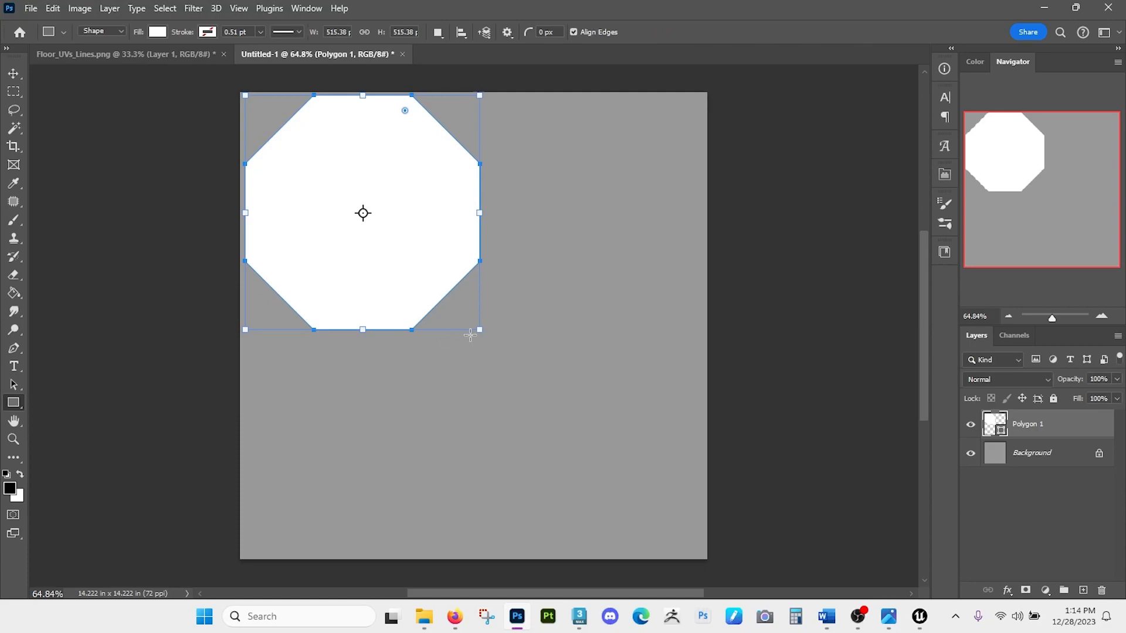
left_click_drag(554, 291, 479, 372)
- Rotate the square by -45° and move it close to the octagon's lower-right edge, leaving a narrow diagonal gap
key("m")
key("ctrl+t")
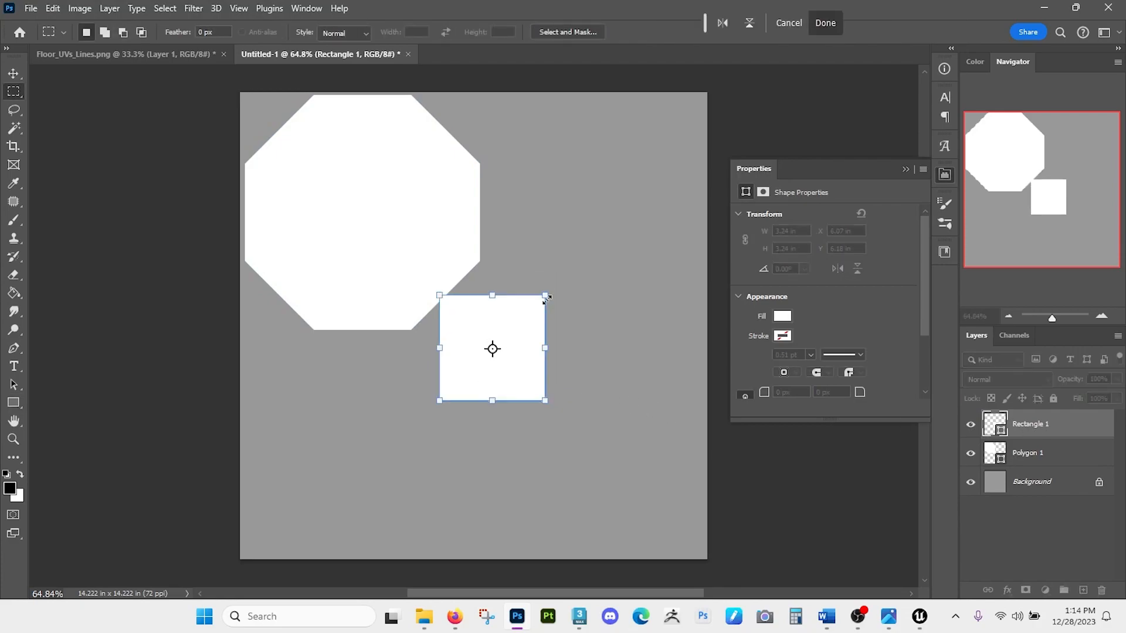
left_click_drag(560, 285, 496, 260)
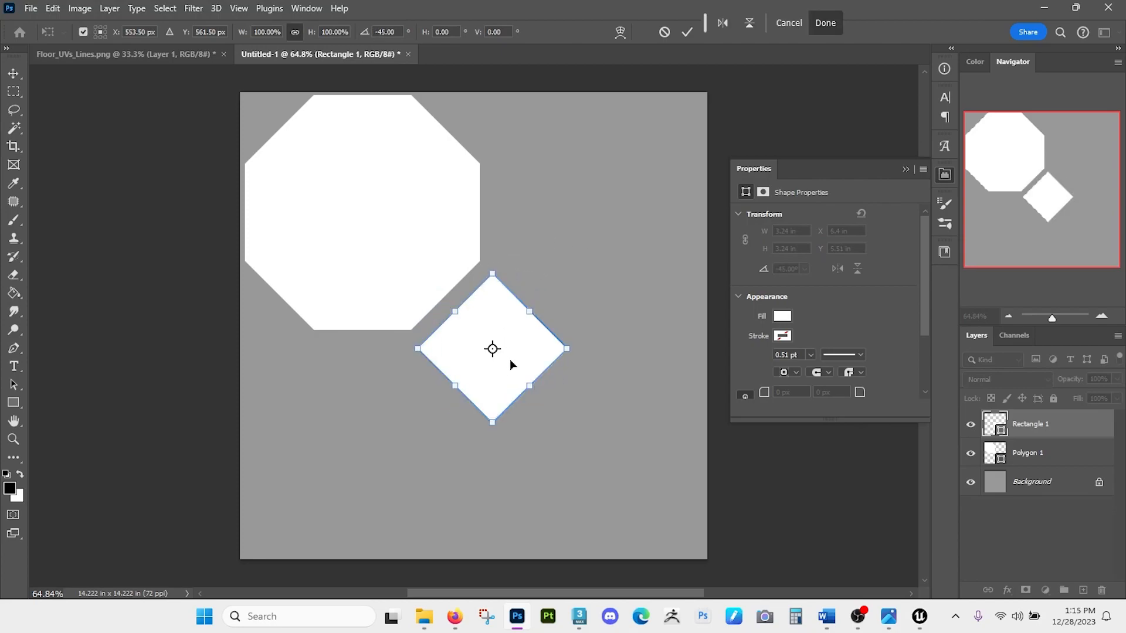
key("Return")
left_click_drag(515, 340, 510, 334)
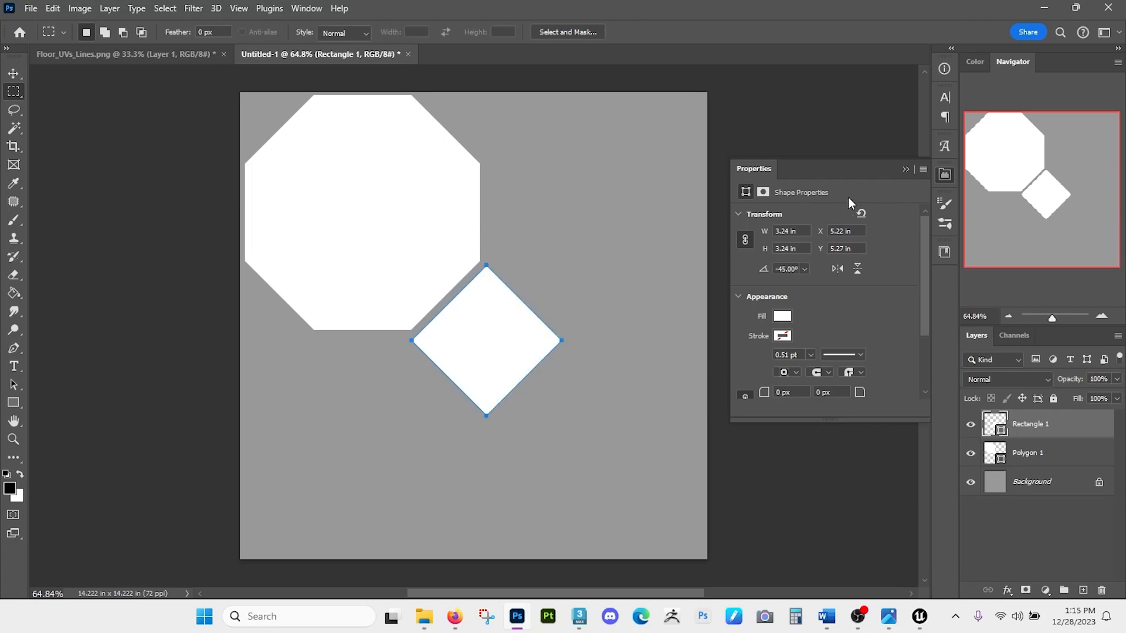
left_click(906, 170)
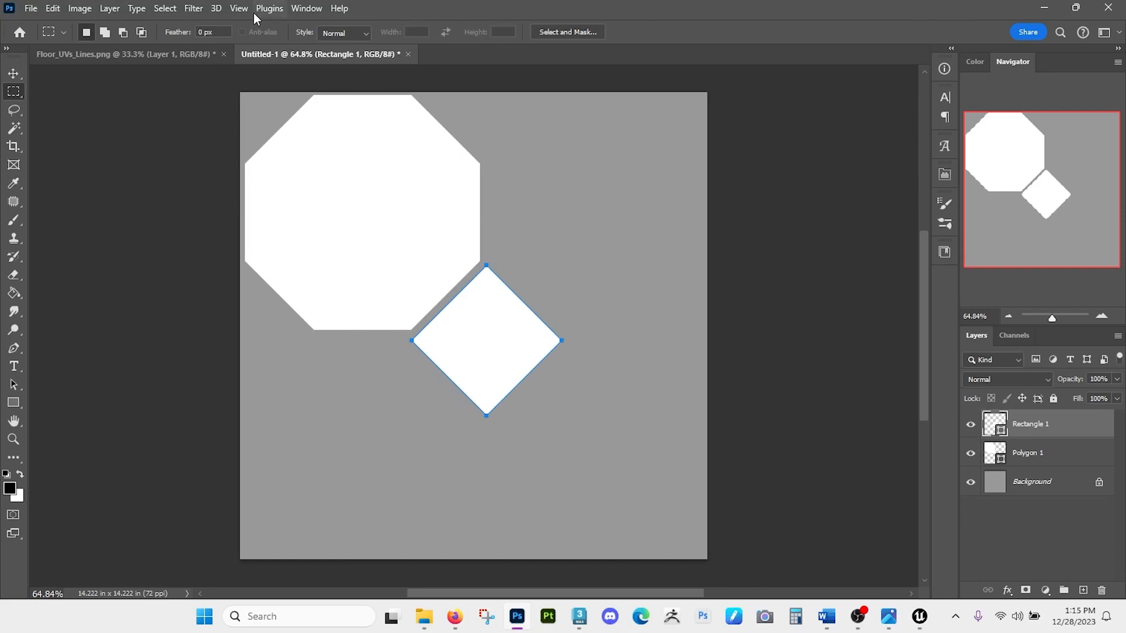
- Turn on Pattern Preview to show the octagon and diamond as repeating tiles
left_click(238, 8)
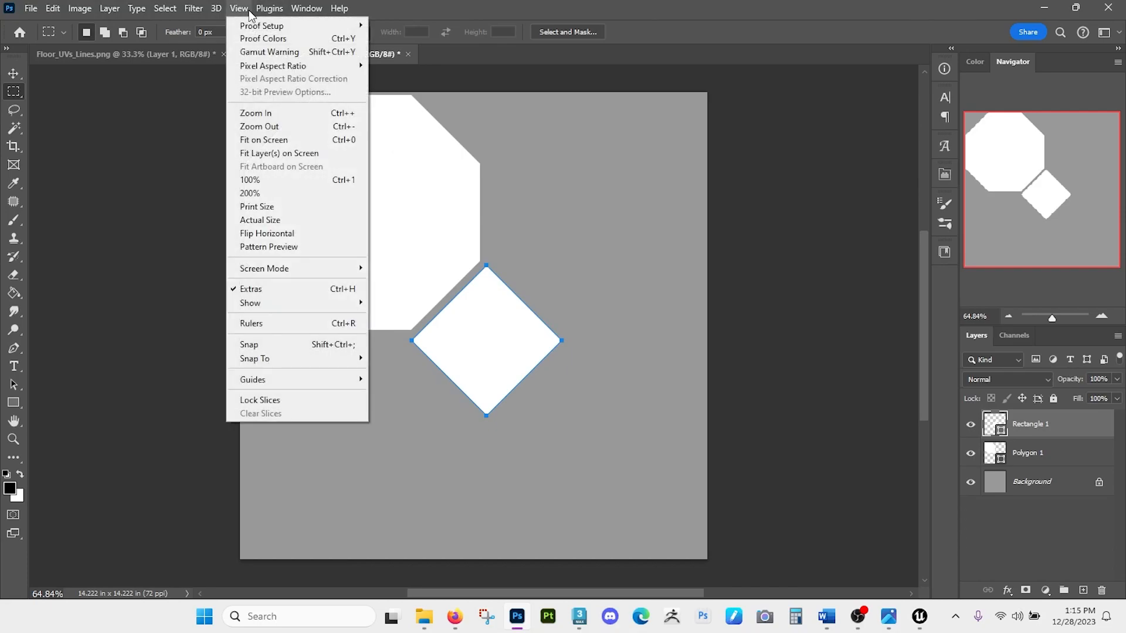
left_click(282, 247)
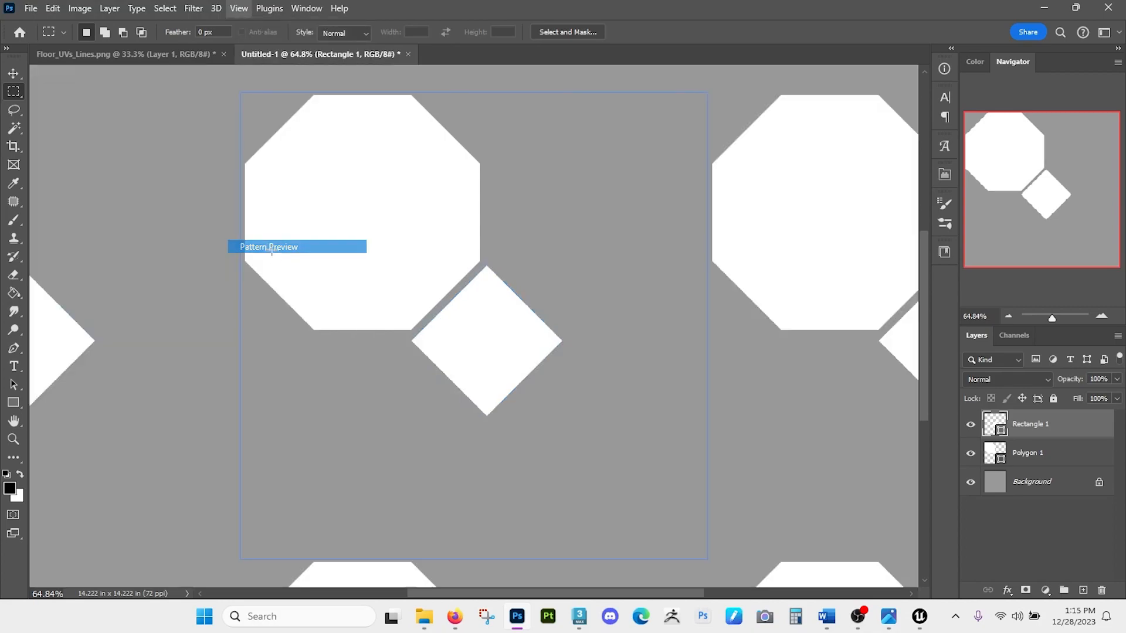
key("z")
left_click_drag(548, 334, 520, 308)
key("m")
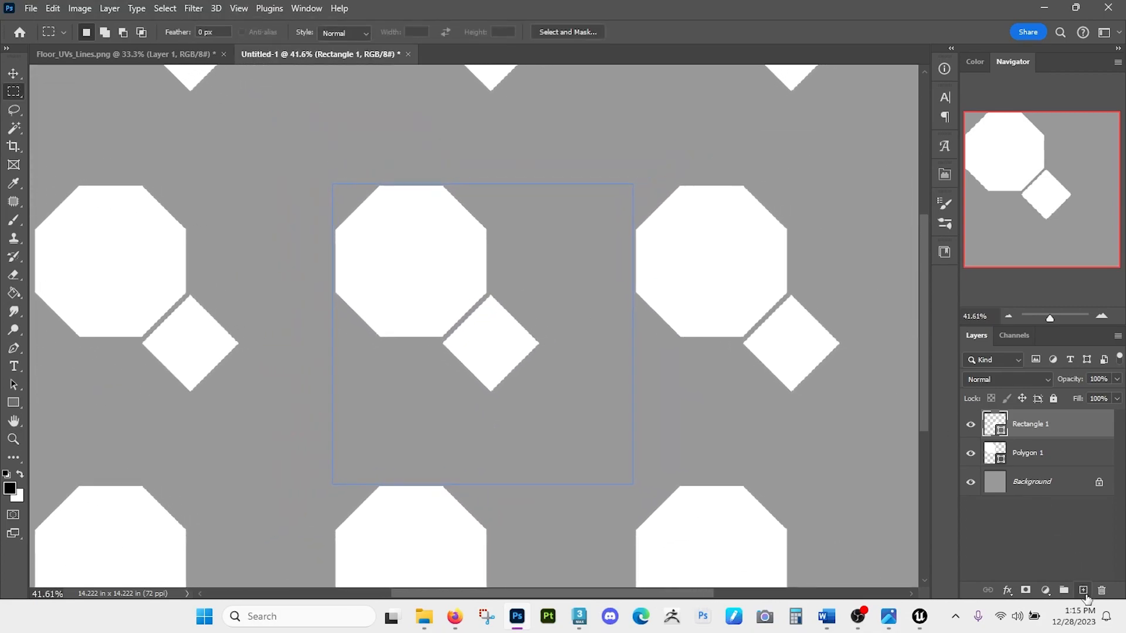
- Add a new layer above the shapes and try a brush stroke beside the octagon, undoing the stroke
left_click(1084, 590)
key("b")
mouse_move(596, 262)
left_mouse_down()
mouse_move(601, 337)
mouse_move(688, 361)
mouse_move(648, 404)
mouse_move(536, 440)
mouse_move(505, 499)
mouse_move(377, 446)
mouse_move(285, 462)
mouse_move(300, 284)
mouse_move(374, 115)
mouse_move(455, 239)
mouse_move(607, 269)
left_mouse_up()
key("ctrl+z")
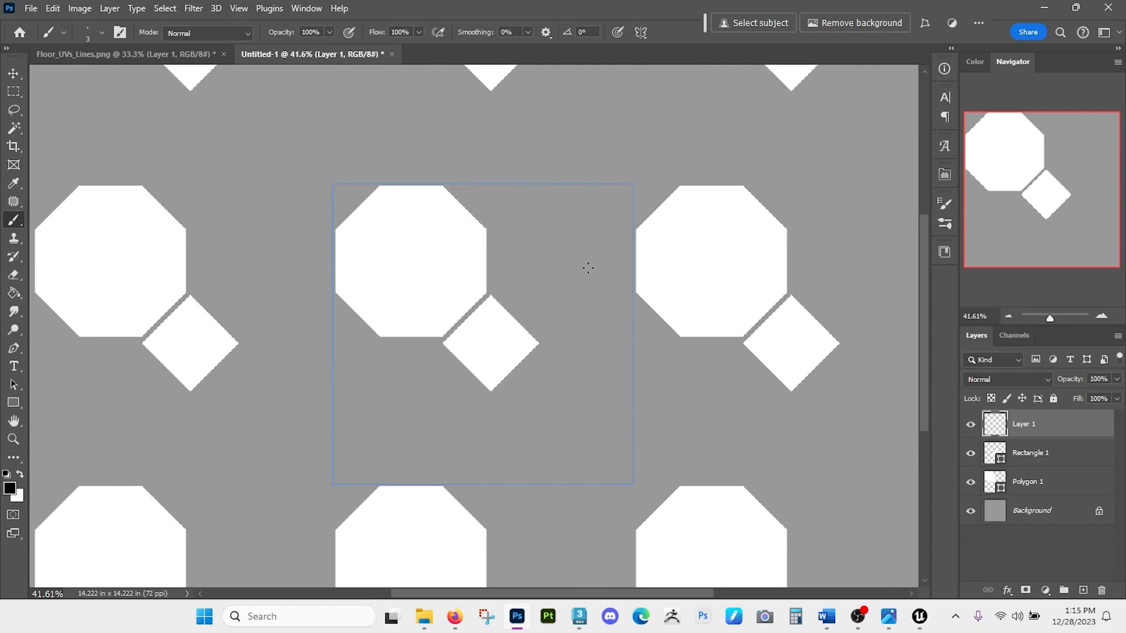
- Shift the diamond slightly down, and the octagon slightly down and right to narrow the gap between them
key("m")
left_click(1053, 453)
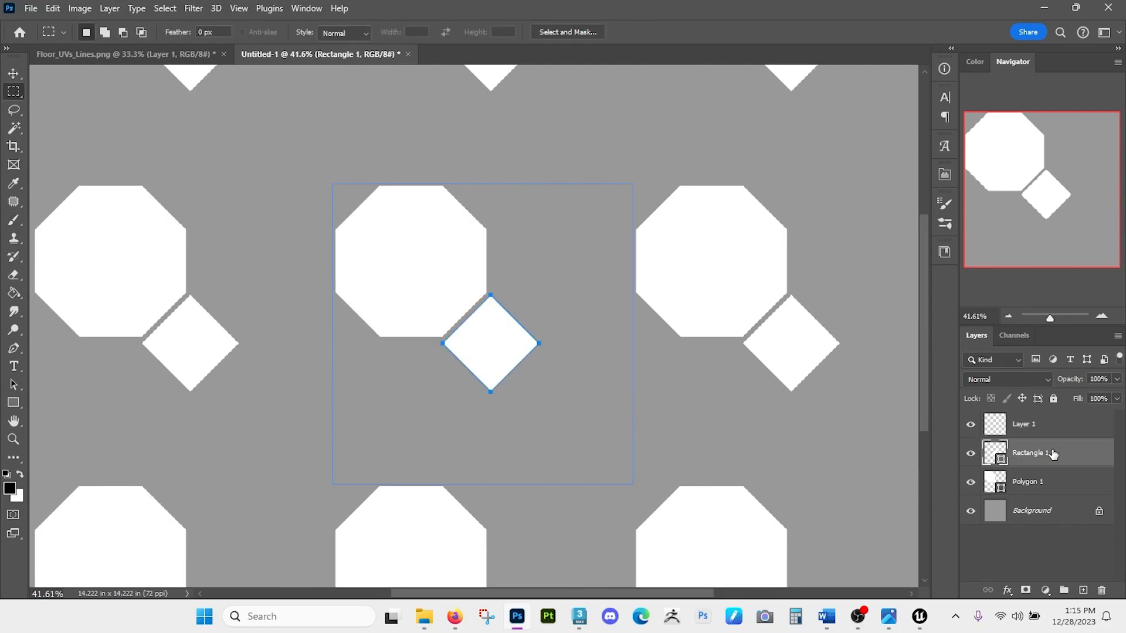
left_click_drag(534, 368, 536, 372)
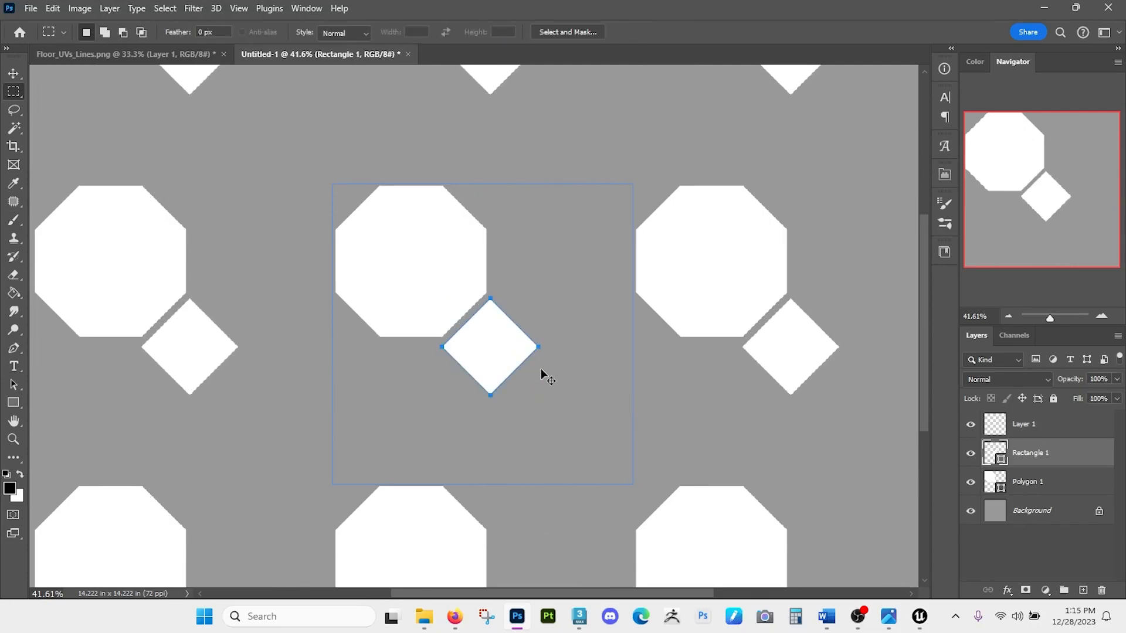
left_click(1053, 484)
left_click_drag(570, 264, 572, 270)
- Switch to Firefox to study the octagon-and-diamond paving reference photo, and return to Photoshop
mouse_move(891, 621)
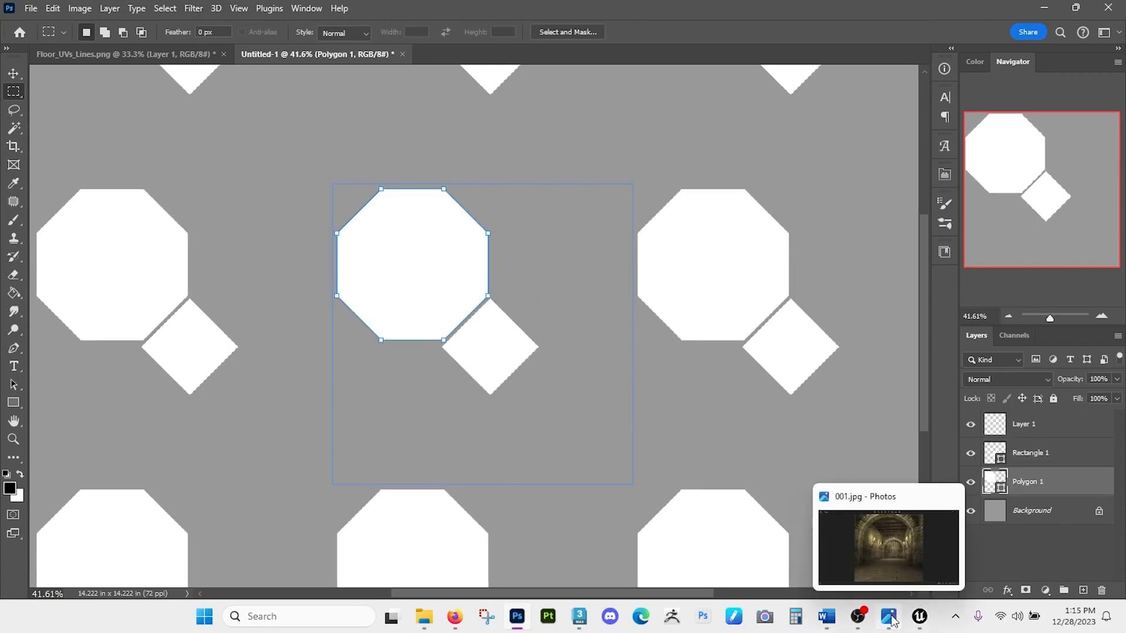
left_click(455, 616)
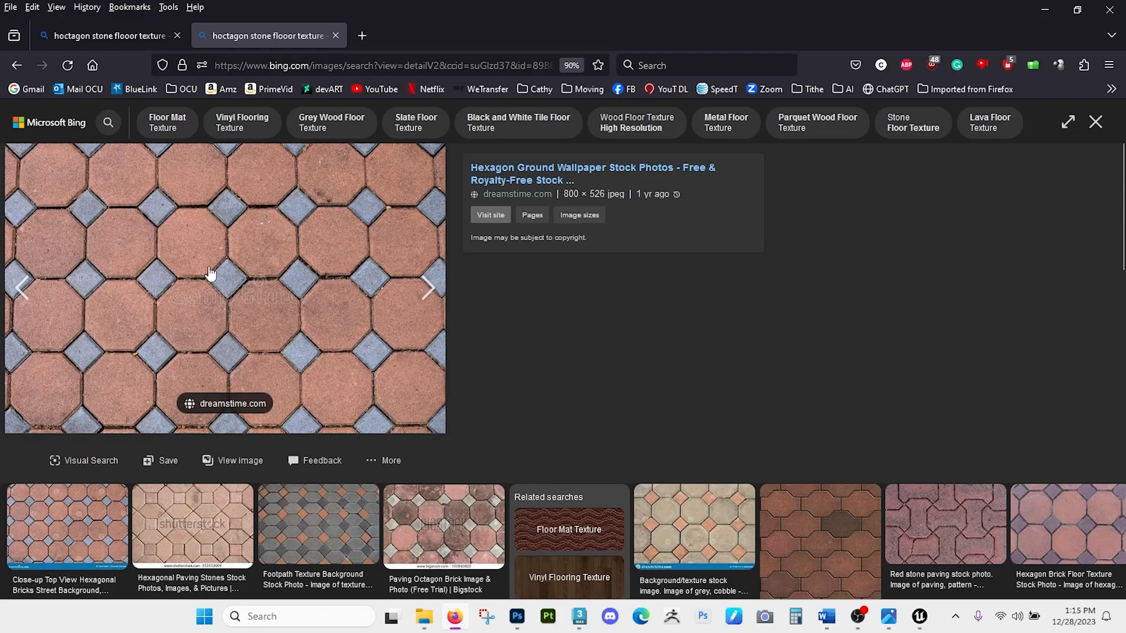
key("alt+Tab")
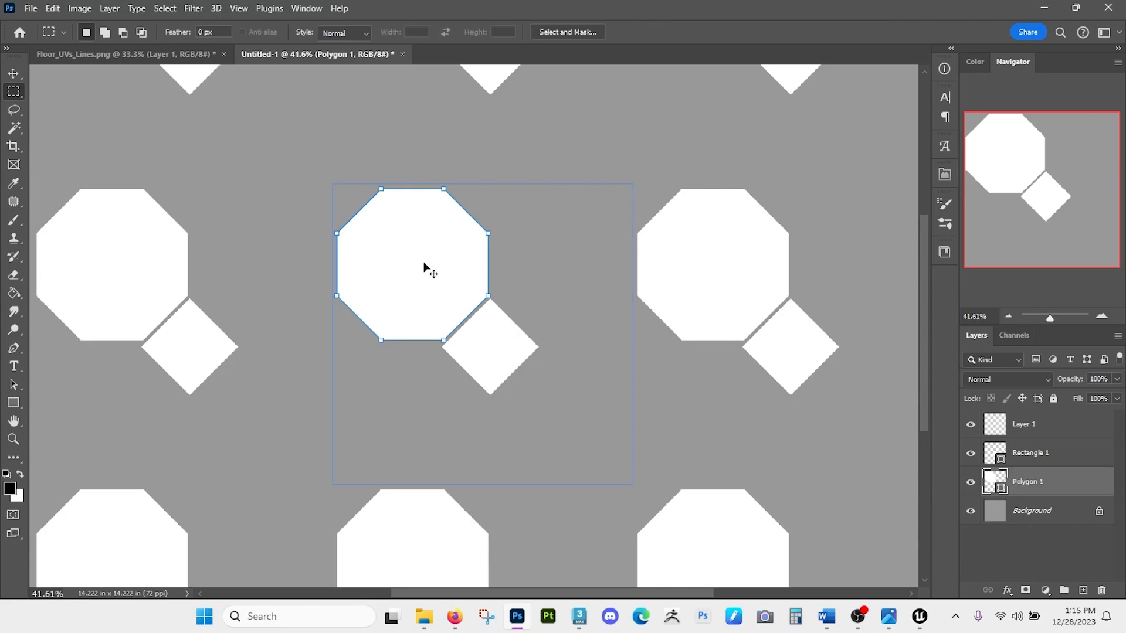
- Duplicate the octagon straight across to the tile's right side and scale the copy down slightly
left_click_drag(424, 264, 555, 262)
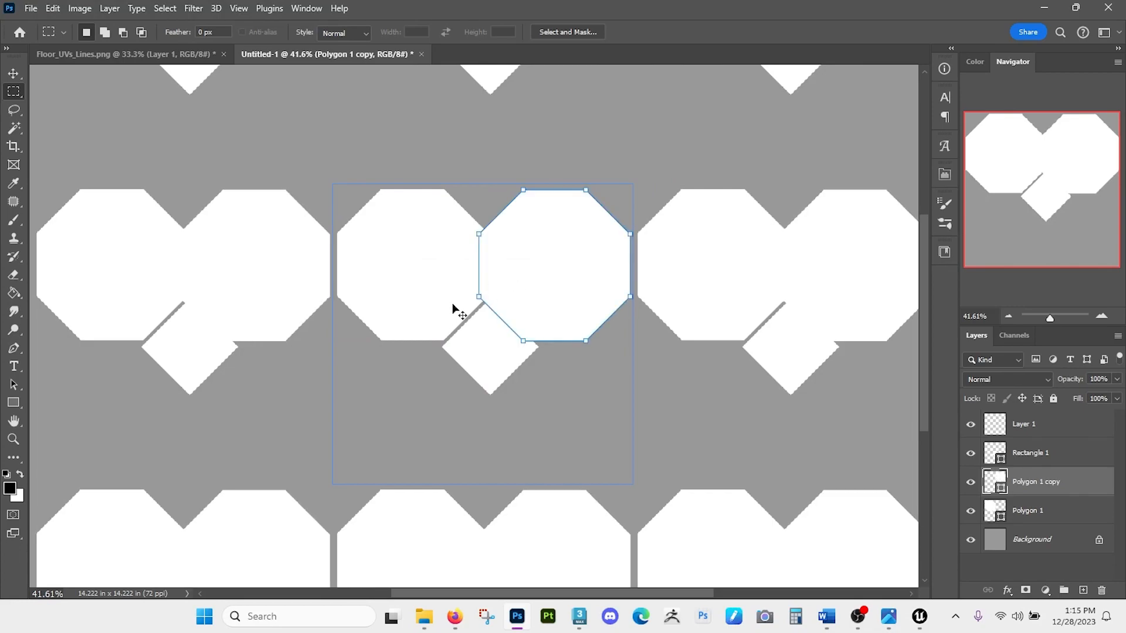
key("ctrl+t")
left_click_drag(475, 339, 489, 331)
key("Return")
key("m")
- Delete the original octagon and put a duplicate of the smaller octagon in its place at the tile's left side
left_click_drag(1067, 514, 1101, 590)
left_click_drag(568, 292, 425, 291)
key("z")
left_click_drag(332, 270, 449, 277)
key("space")
left_click_drag(588, 299, 528, 289)
- Add a layer directly above the background and draw a green 28 x 28 px square as a gap gauge
left_click(1071, 534)
left_click(1083, 590)
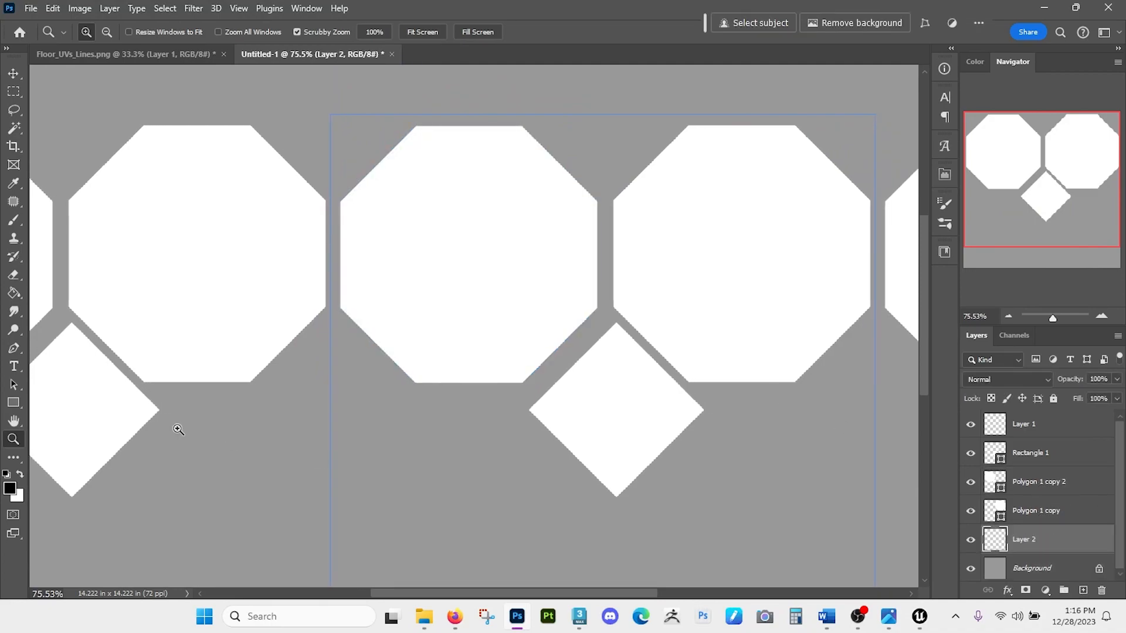
left_click(14, 404)
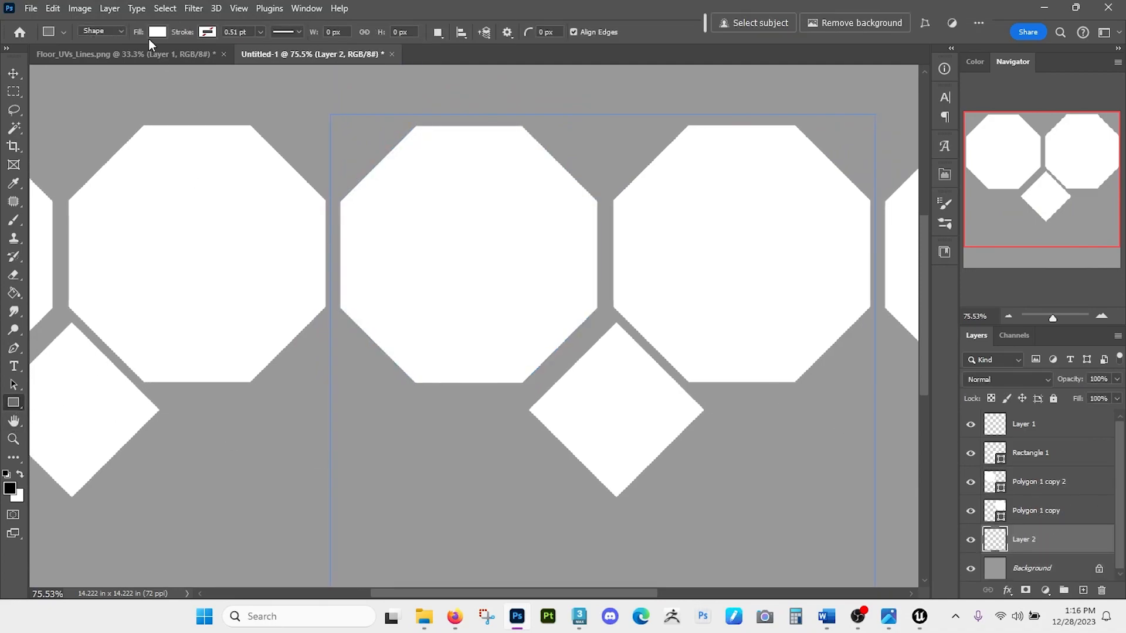
left_click(156, 33)
left_click(181, 106)
left_click(413, 213)
left_click_drag(413, 211, 429, 227)
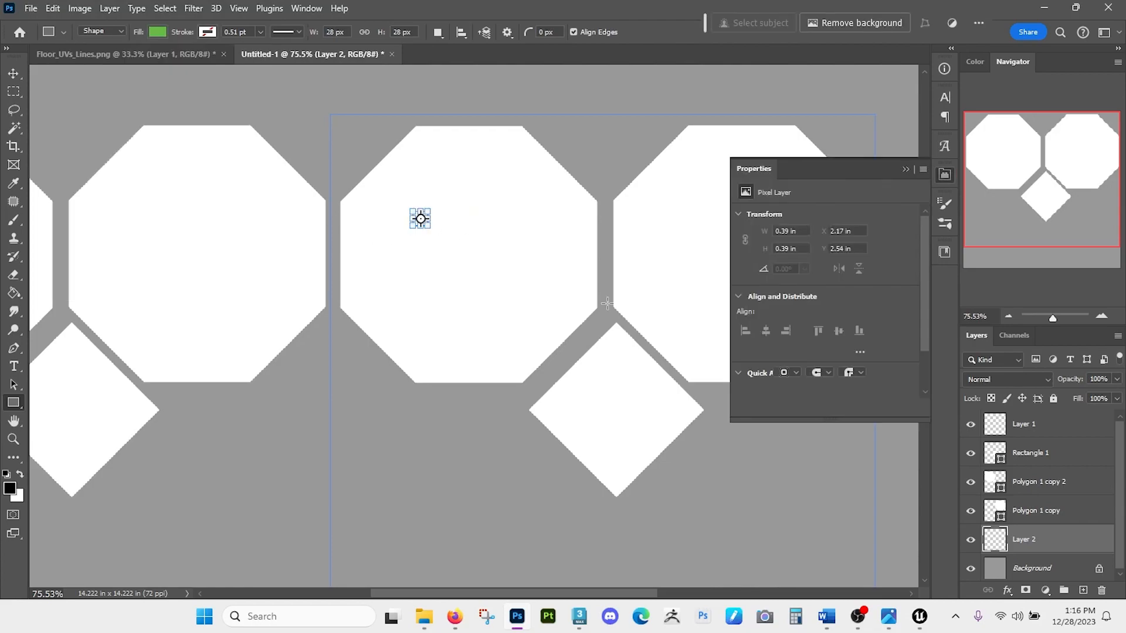
- Move the green square into the gap at the tile's left edge and scale it to 78.86%
key("m")
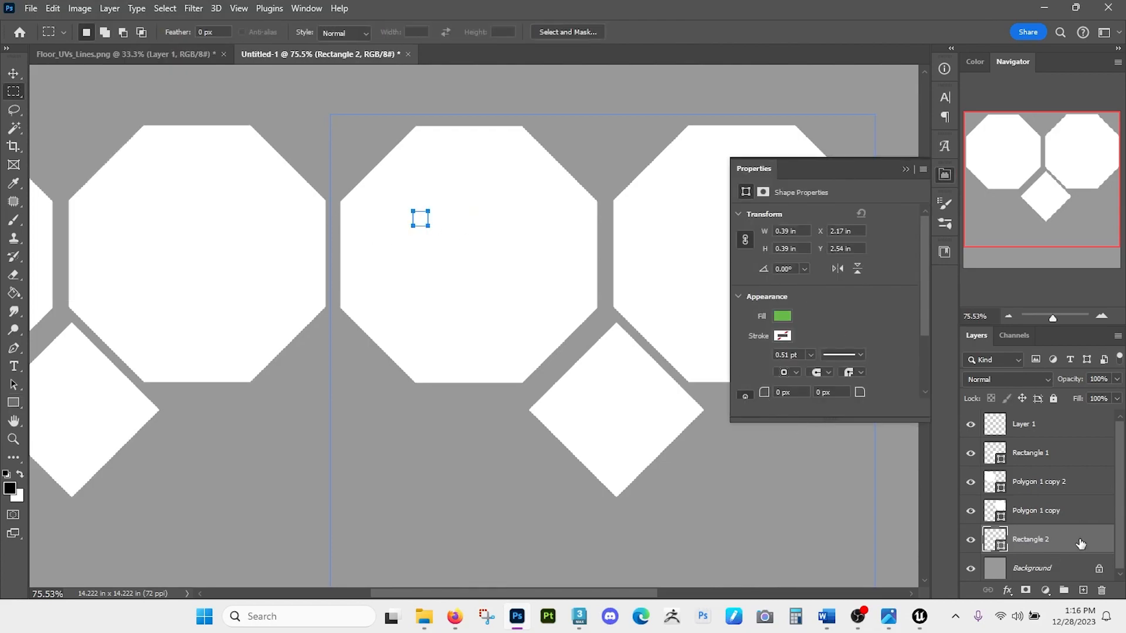
left_click_drag(418, 216, 367, 281)
key("z")
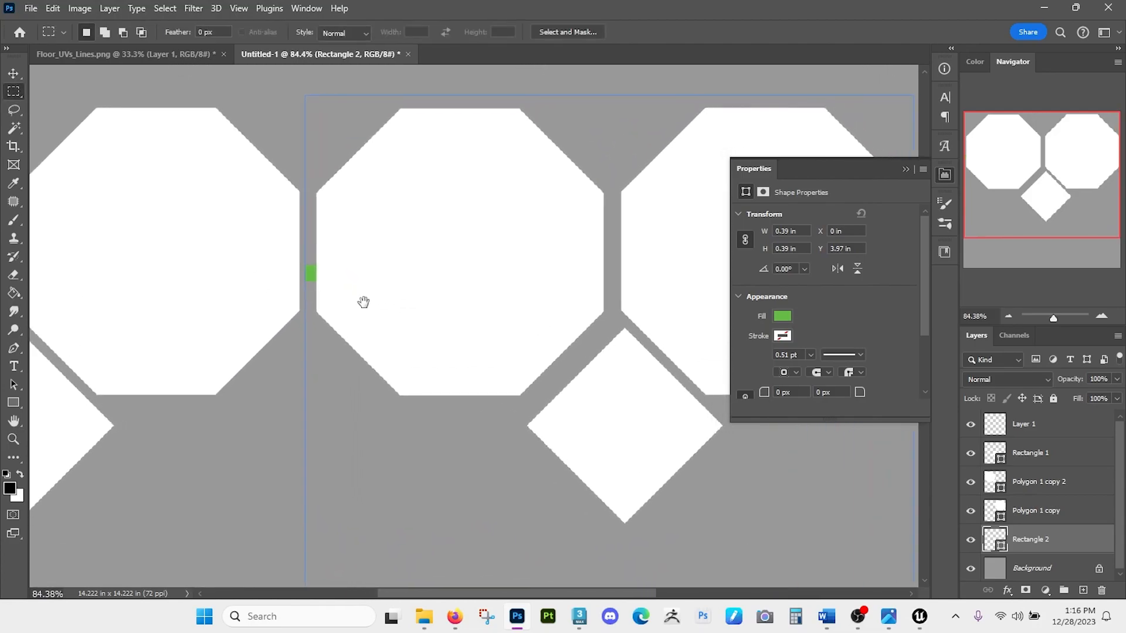
key("m")
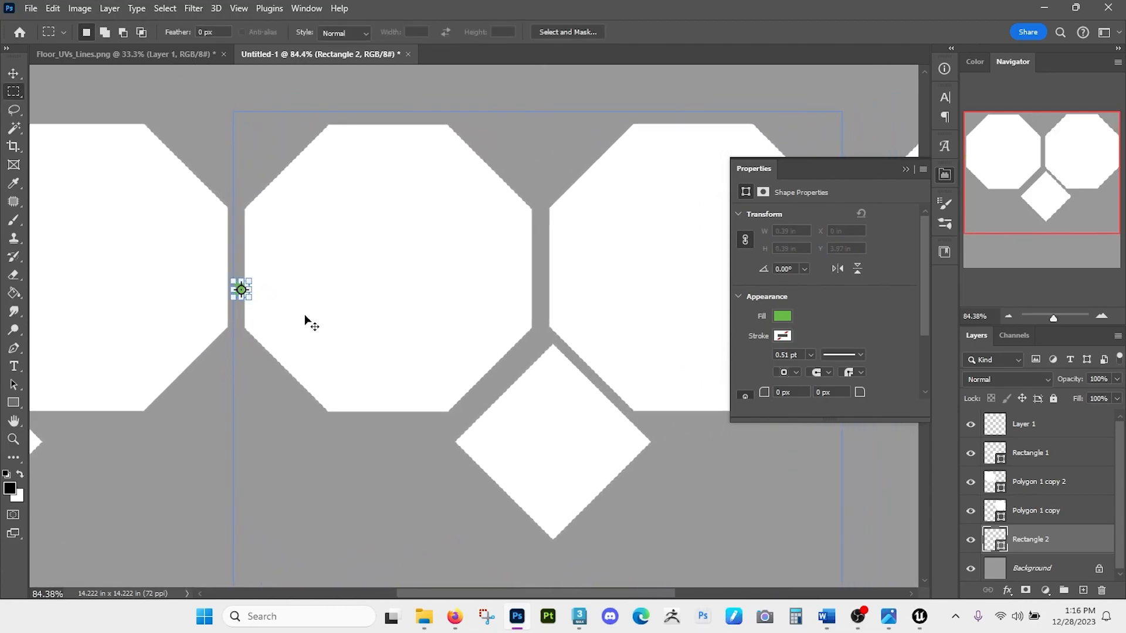
key("ctrl+t")
left_click_drag(250, 297, 248, 298)
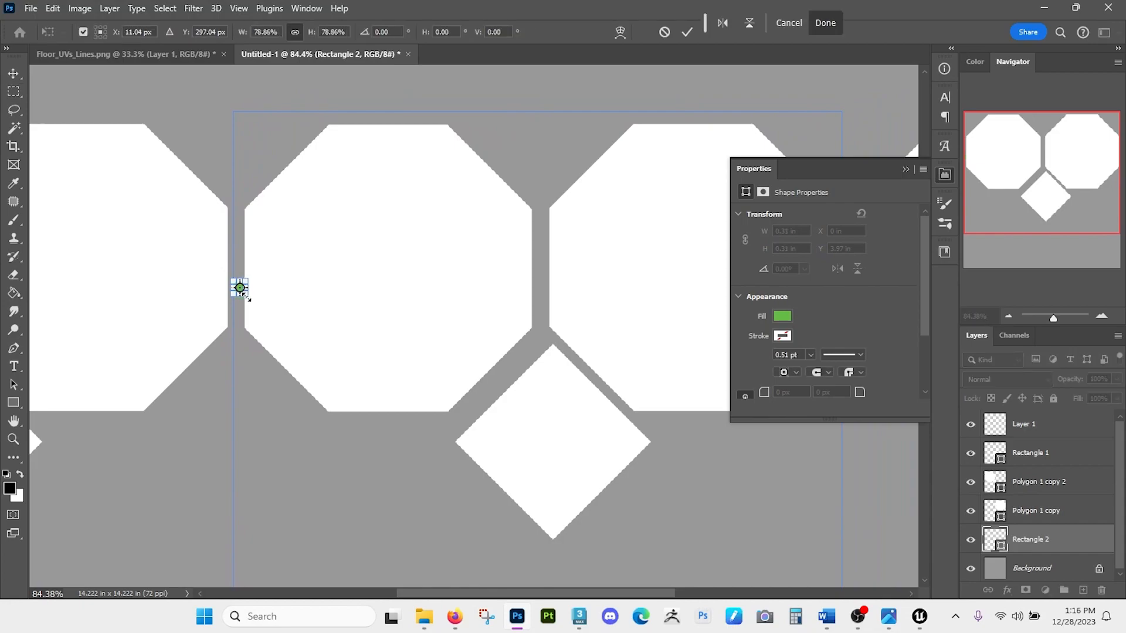
key("Return")
- Place copies of the green square in the gap between the two octagons and at the tile's right edge
left_click_drag(402, 304, 474, 339)
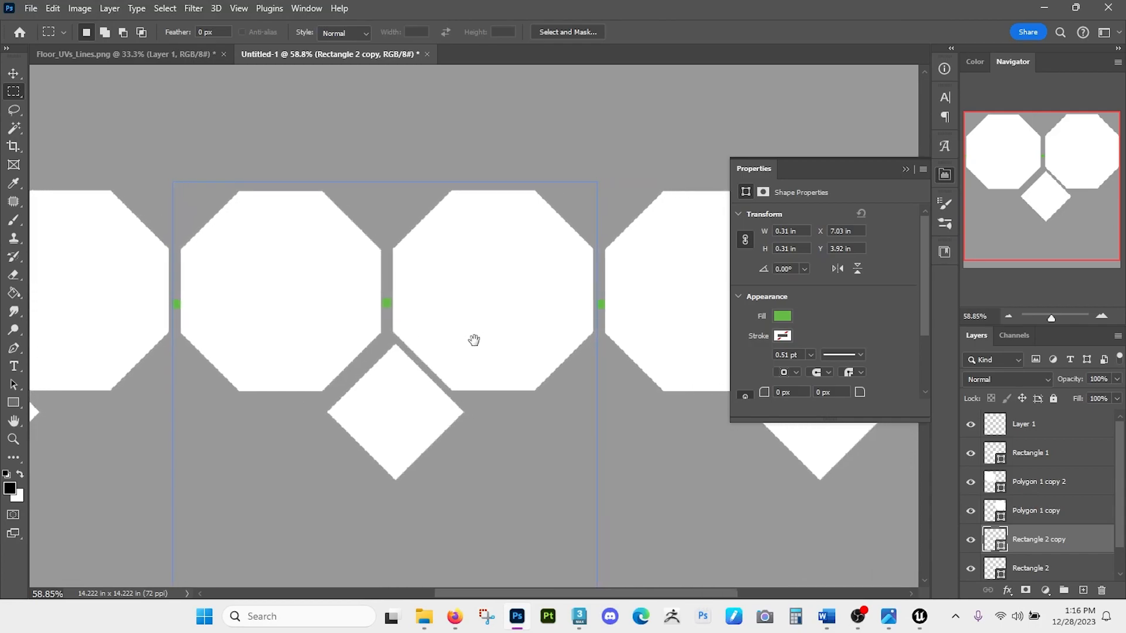
key("ctrl+j")
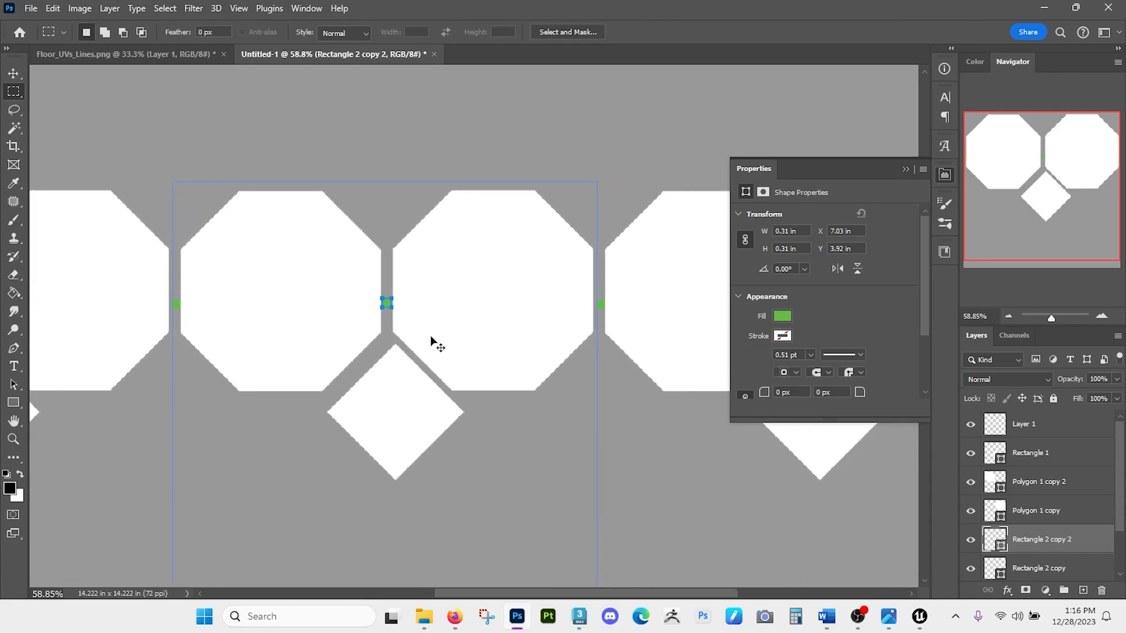
left_click_drag(431, 340, 636, 324)
left_click_drag(460, 372, 499, 370)
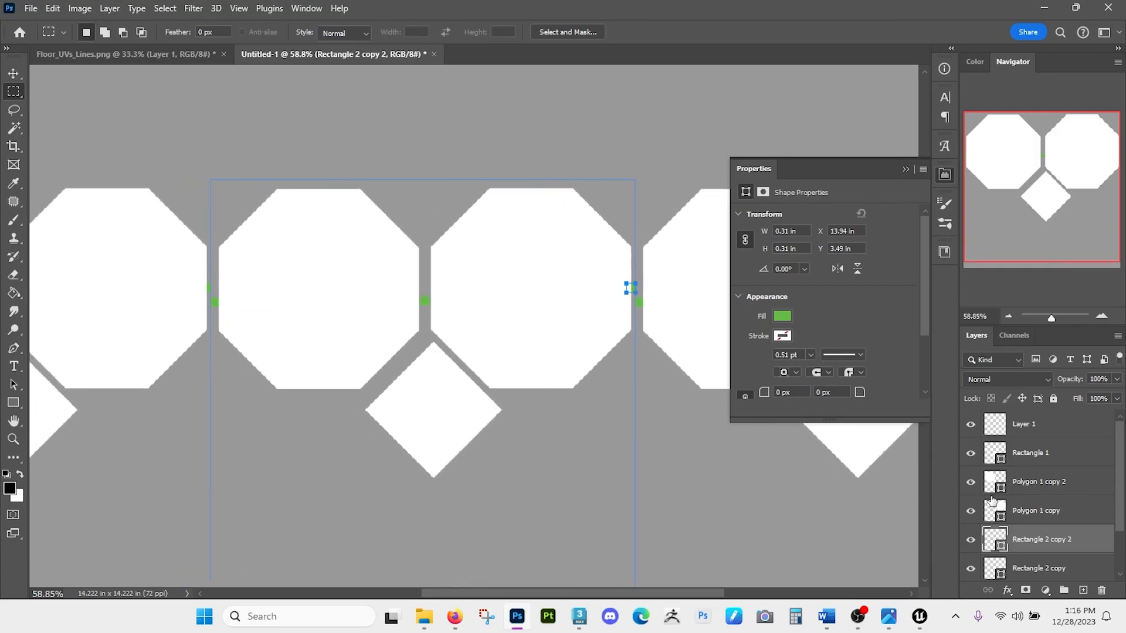
- Select both octagon layers and scale them together to 99.46%
left_click(1044, 512)
left_click(1032, 482, "shift")
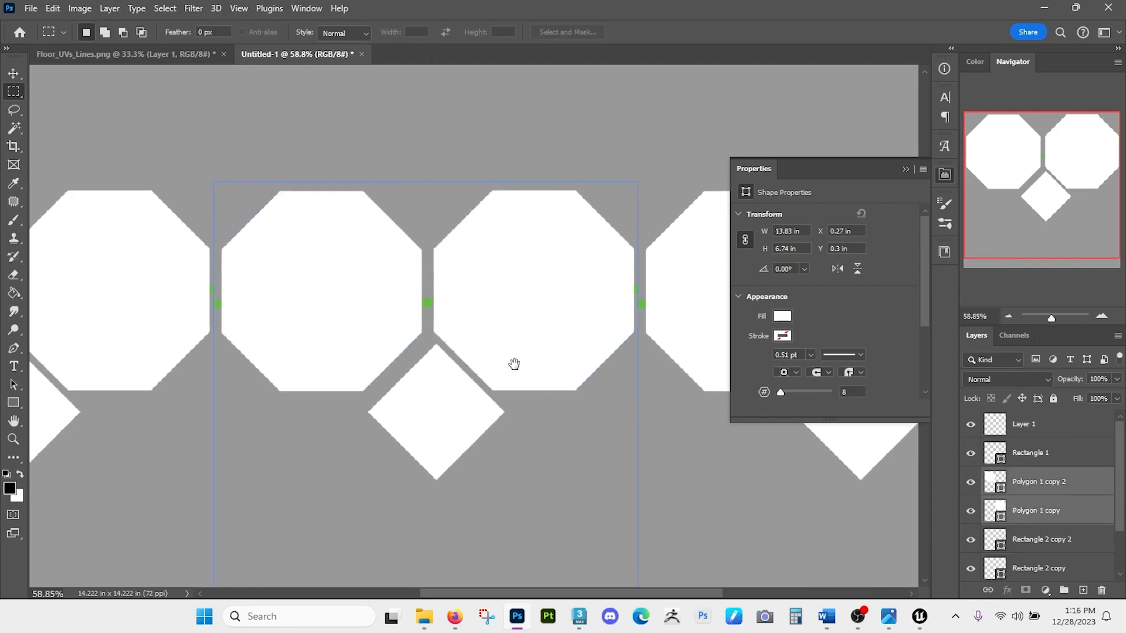
left_click_drag(513, 364, 503, 369)
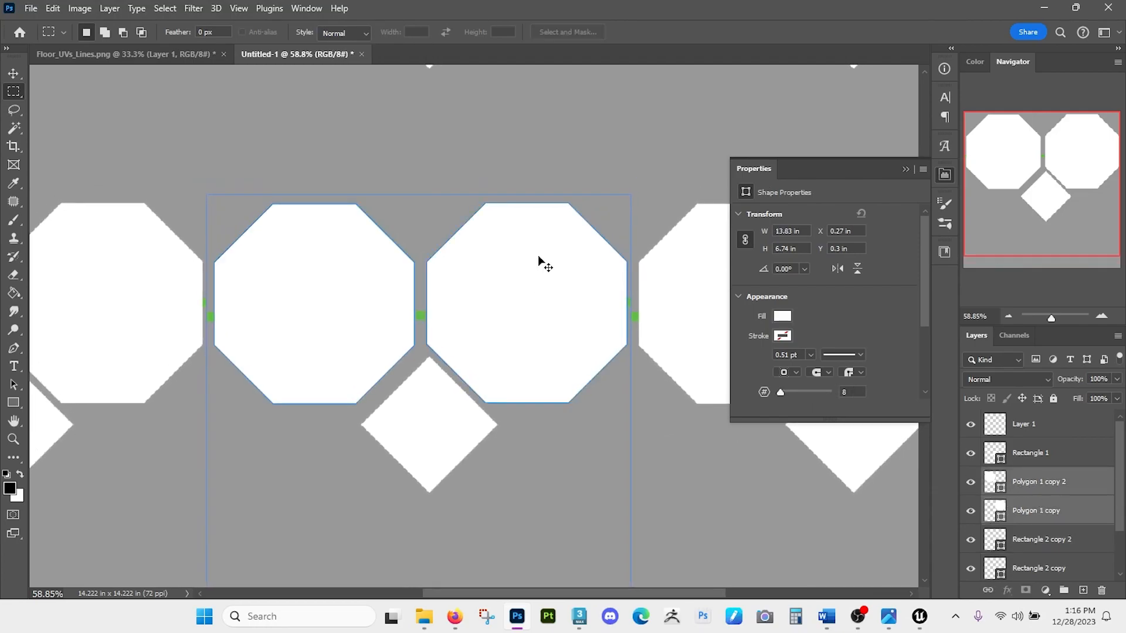
key("ctrl+t")
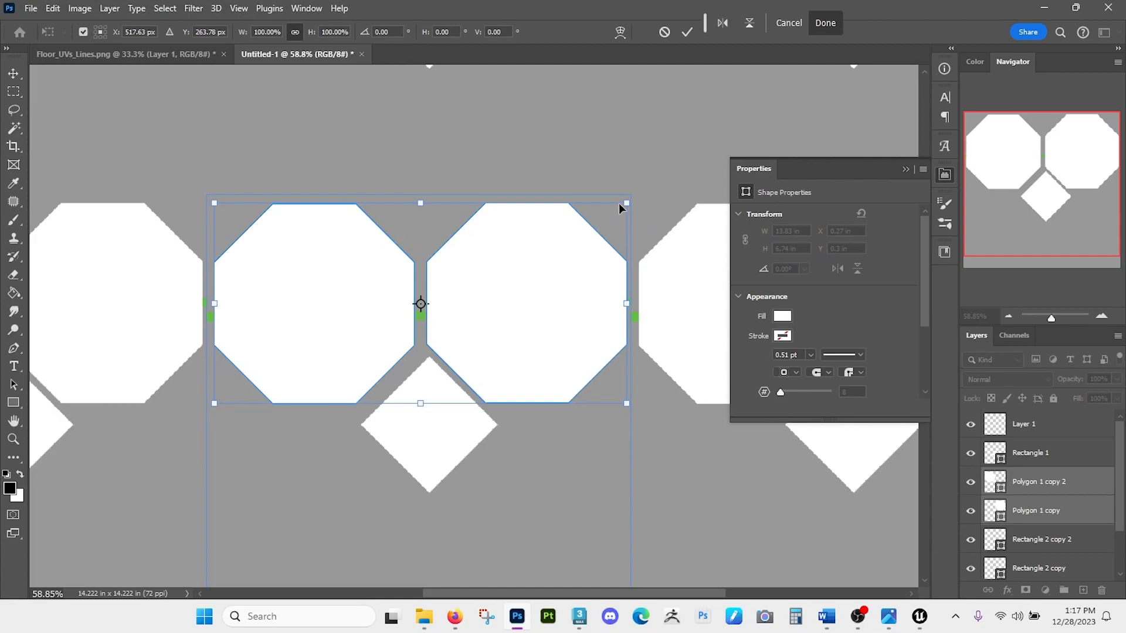
left_click_drag(625, 201, 622, 202)
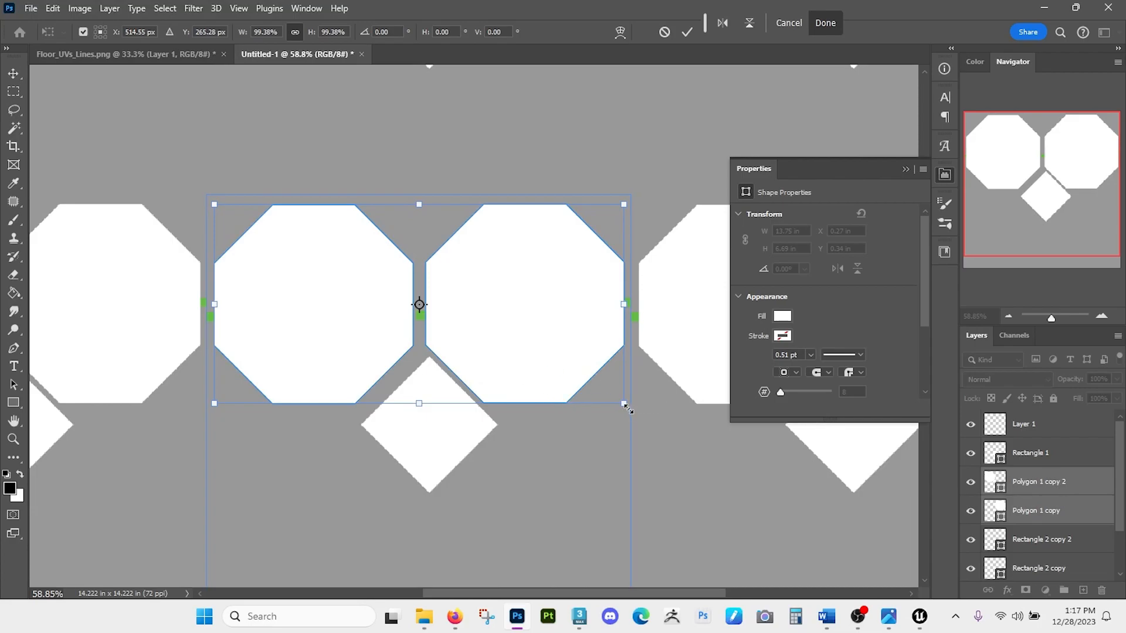
left_click_drag(622, 406, 624, 405)
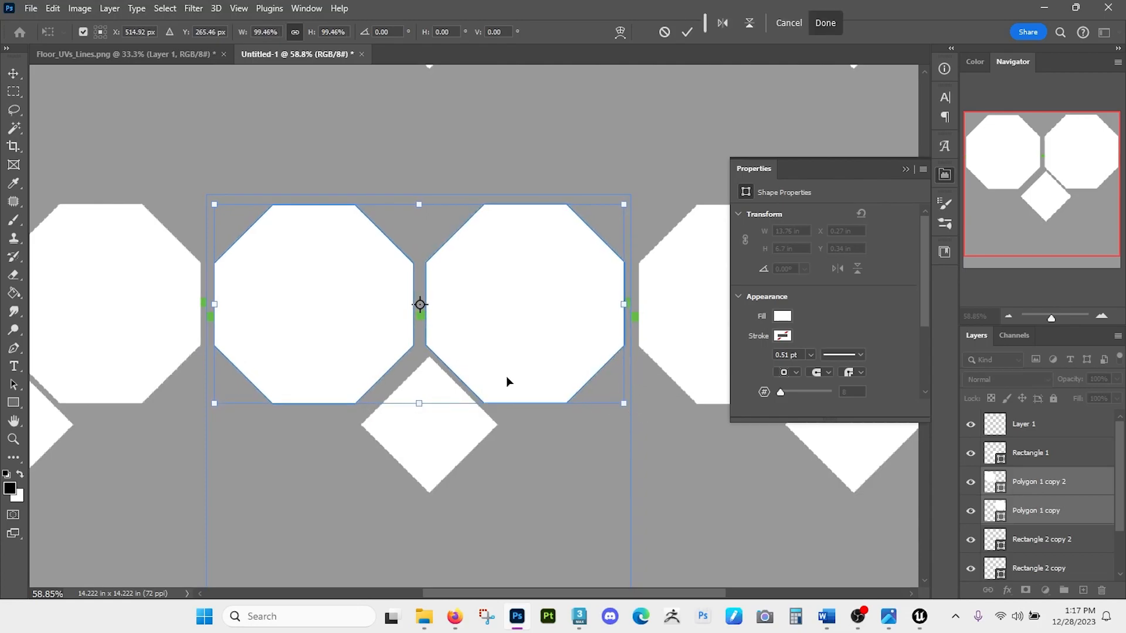
key("Return")
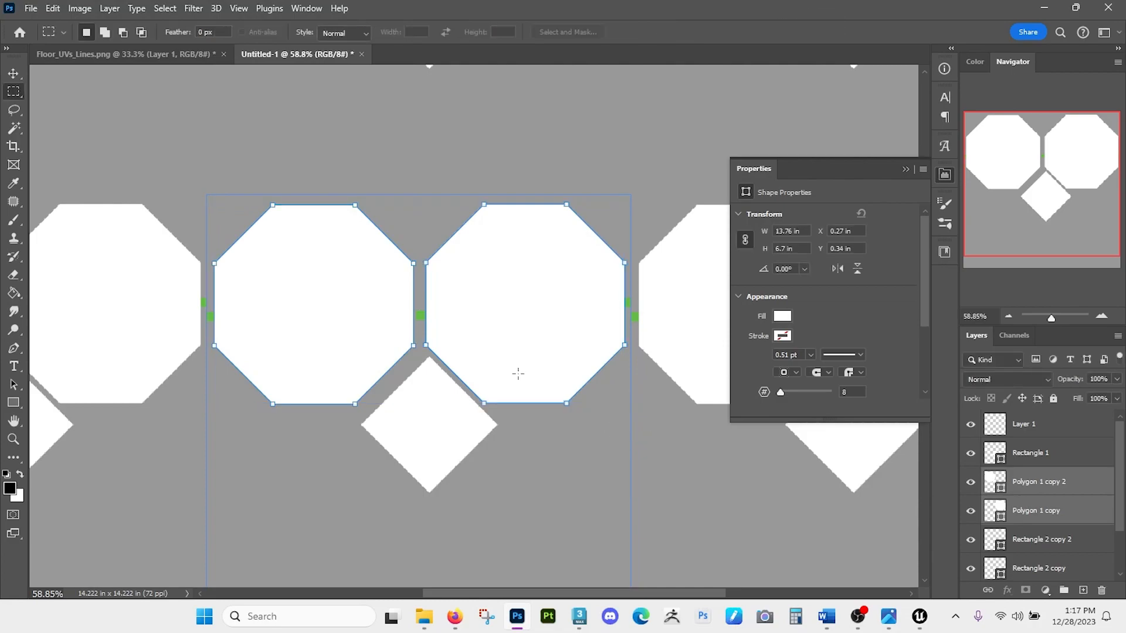
- Nudge the right octagon left to X 7.28 in to narrow the gap between the octagons
left_click(991, 492)
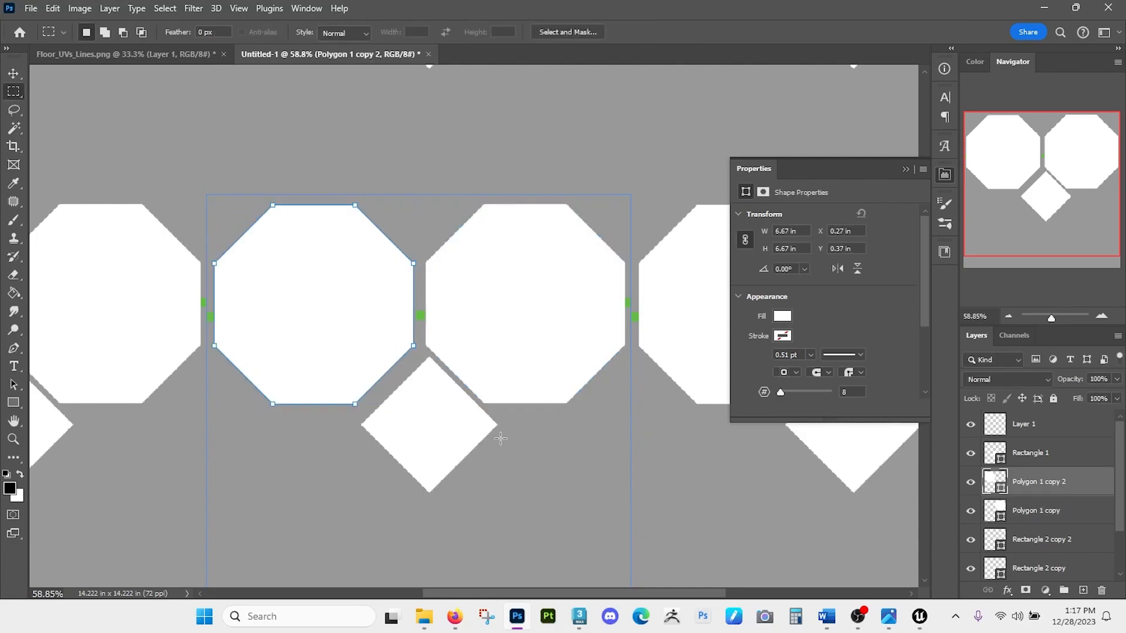
left_click(1019, 508)
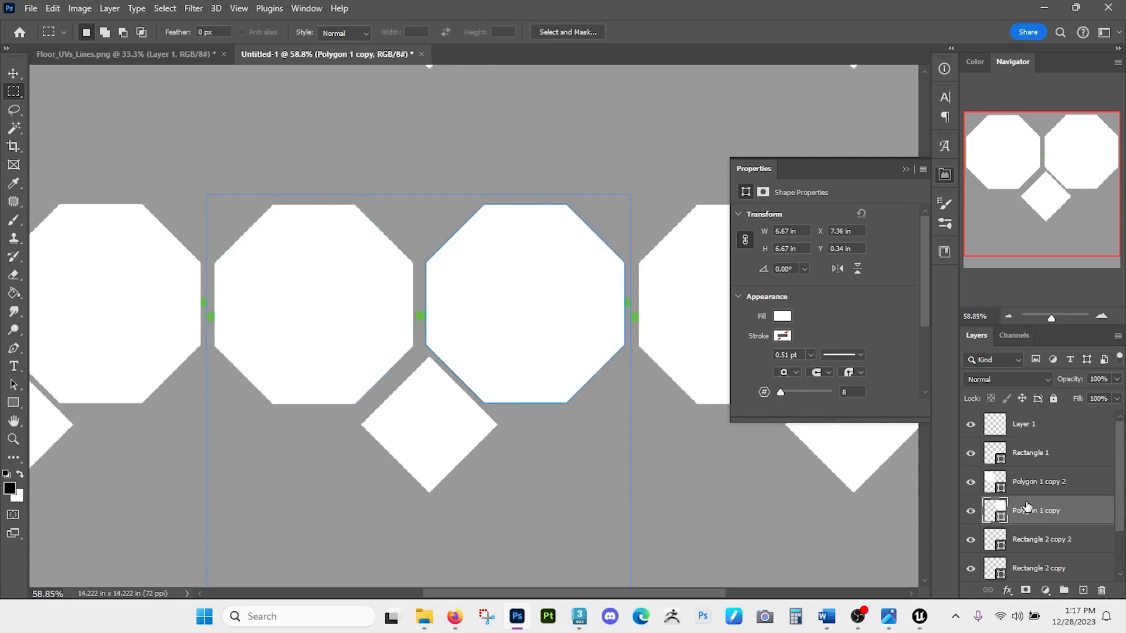
key("Left")
key("Left")
key("Left")
key("Left")
key("Left")
key("Left")
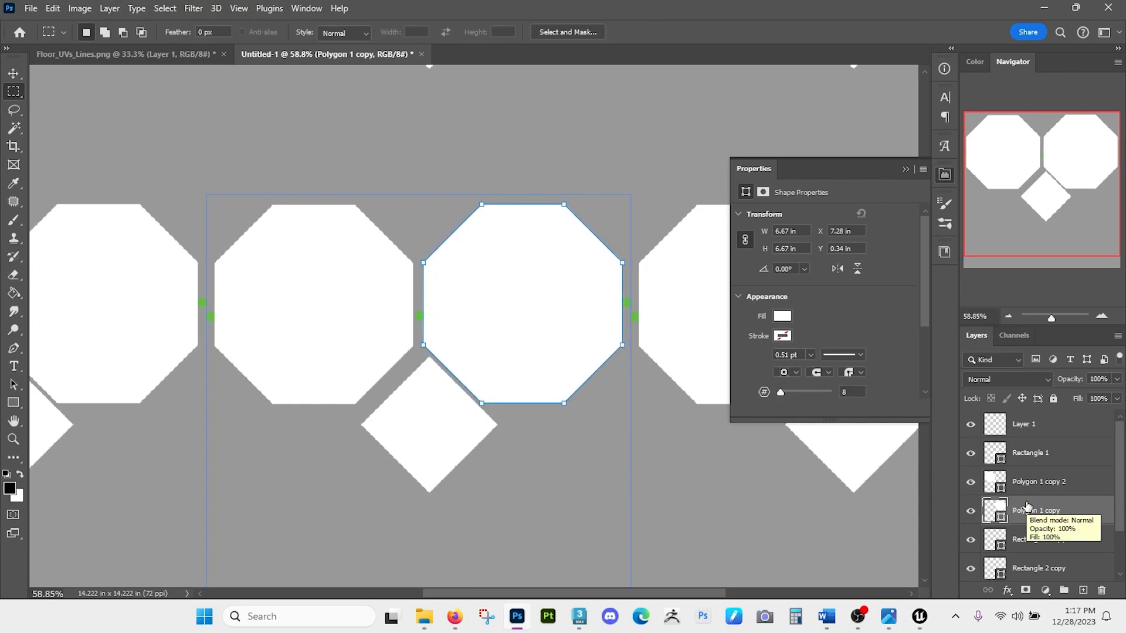
- Examine the gaps across the repeated tiles and toggle the octagon layers' visibility to check which layer is which
mouse_move(514, 326)
left_mouse_down()
mouse_move(540, 329)
mouse_move(530, 314)
mouse_move(515, 340)
mouse_move(493, 330)
mouse_move(522, 334)
left_mouse_up()
left_click_drag(533, 191, 520, 375)
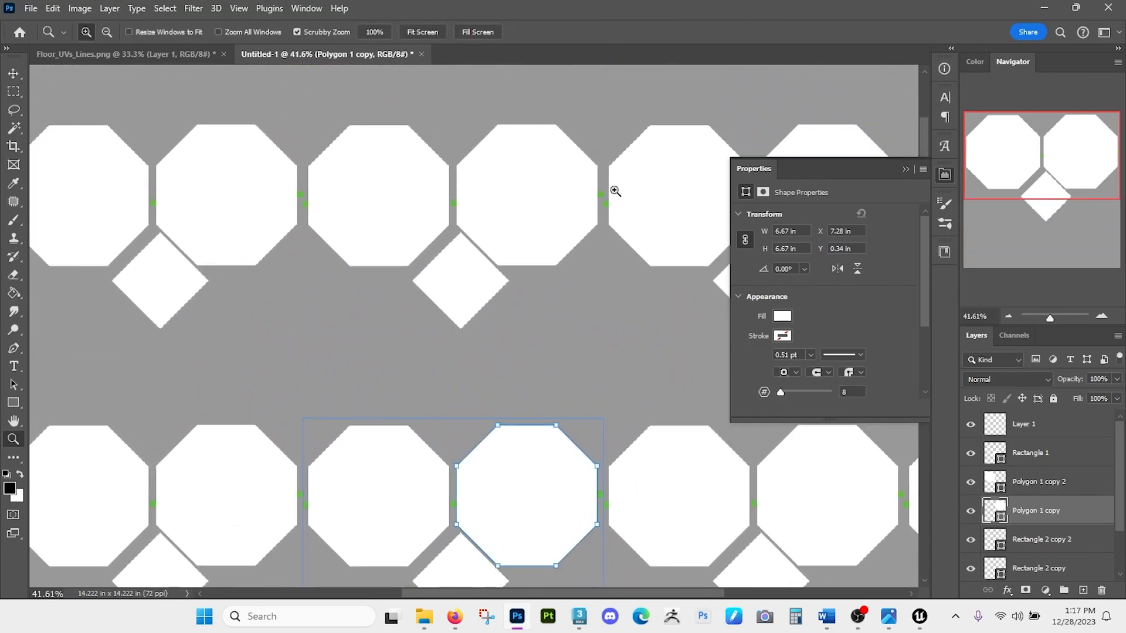
left_click_drag(530, 445, 571, 372)
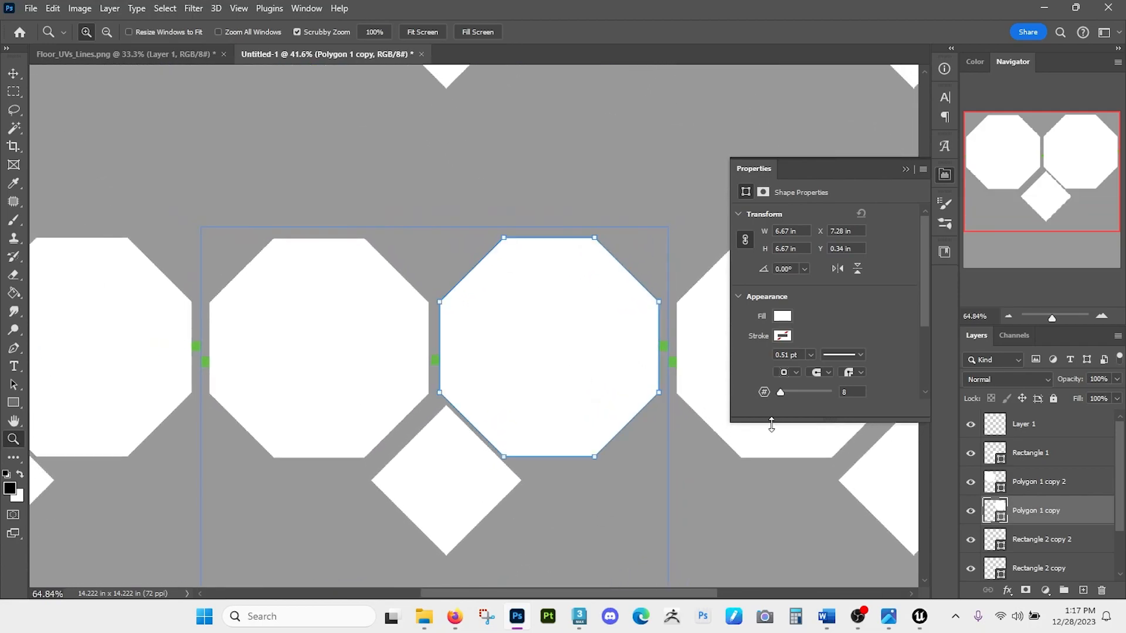
left_click(1037, 484, "ctrl")
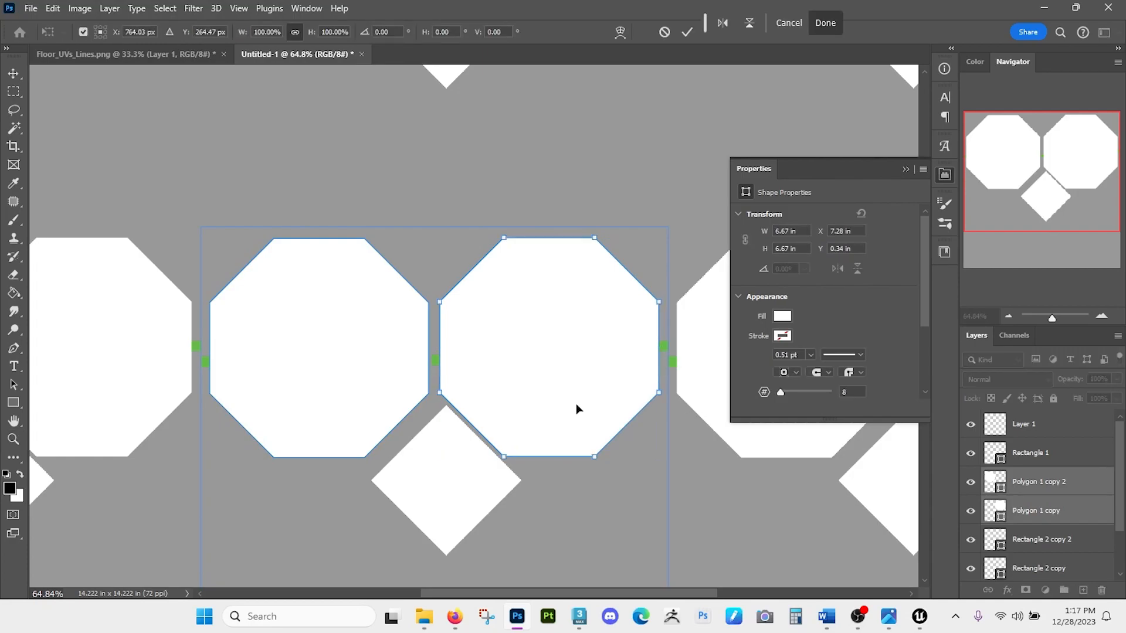
left_click(970, 485)
left_click(970, 484)
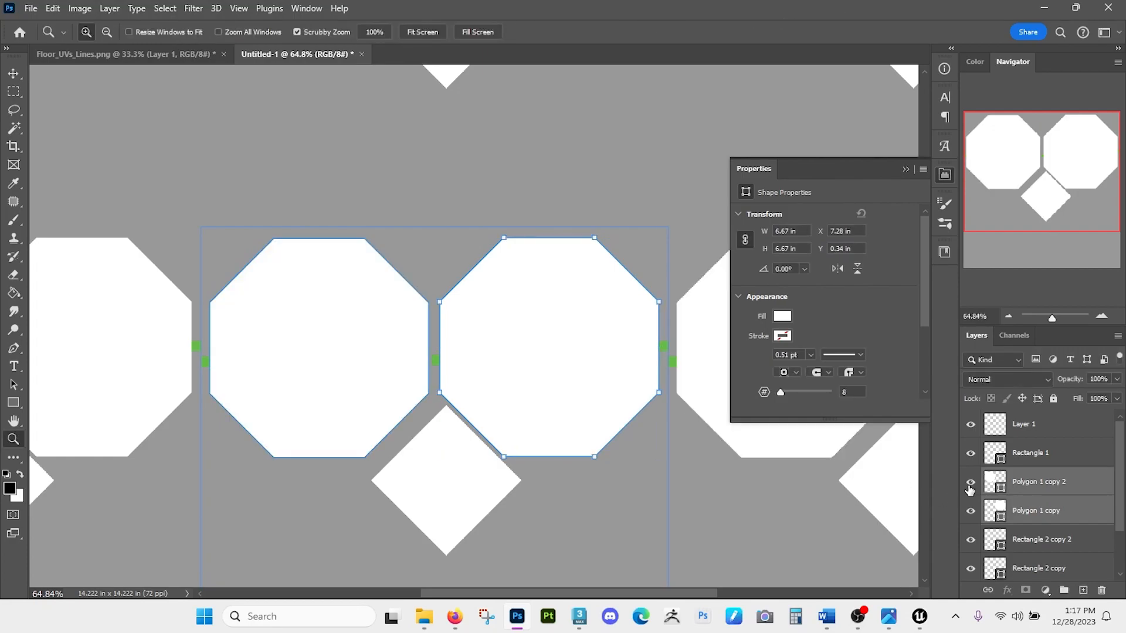
left_click(971, 512)
left_click(971, 512)
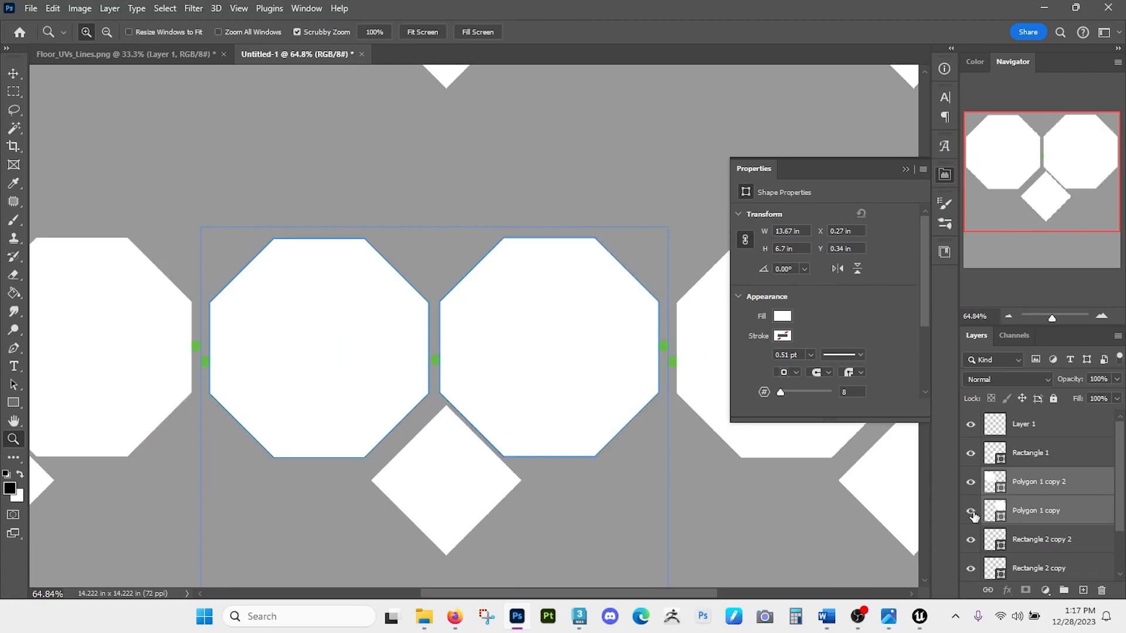
- Reselect both octagon layers and scale them together to 102.21%, extending toward the tile's left and right edges
left_click(1073, 532)
left_click(1077, 519)
left_click(1073, 483, "ctrl")
key("ctrl+t")
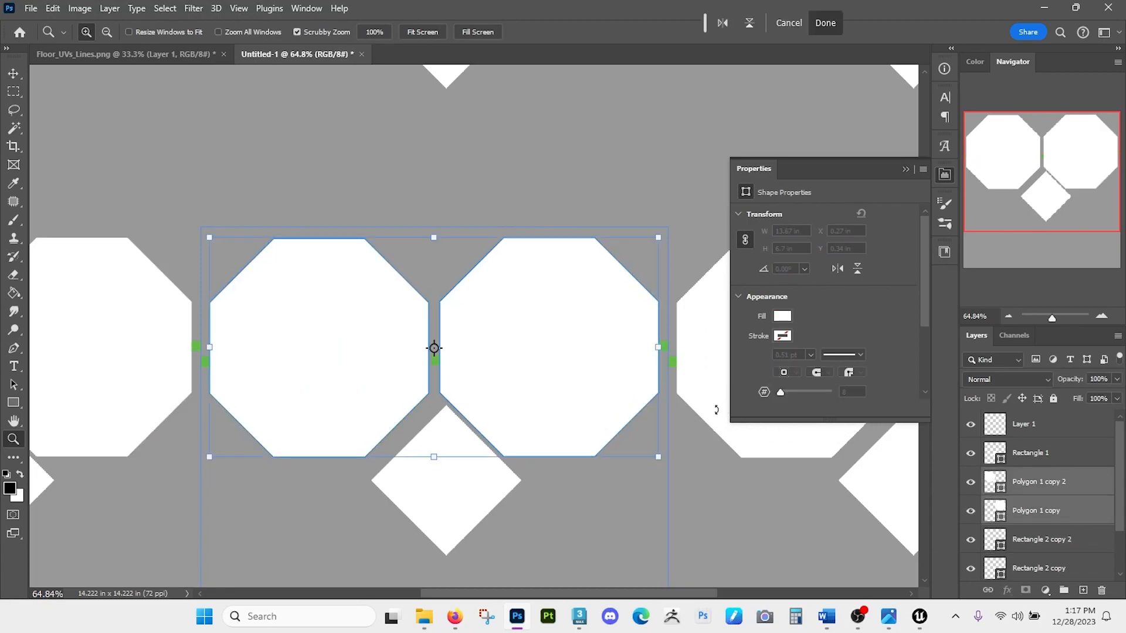
left_click_drag(655, 461, 664, 461)
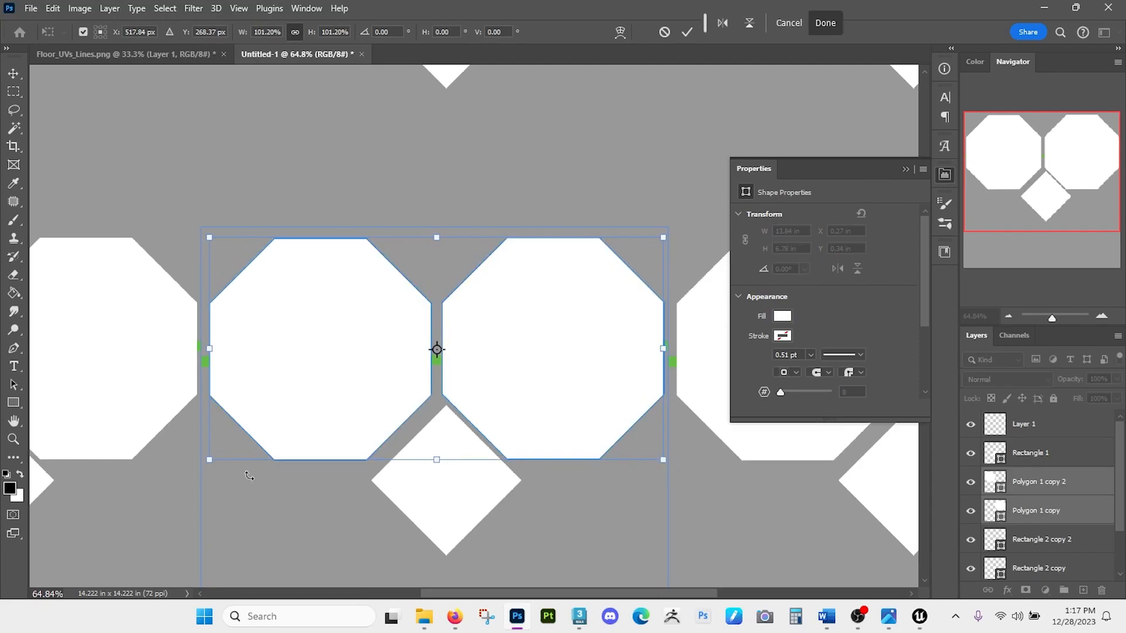
left_click_drag(210, 462, 205, 463)
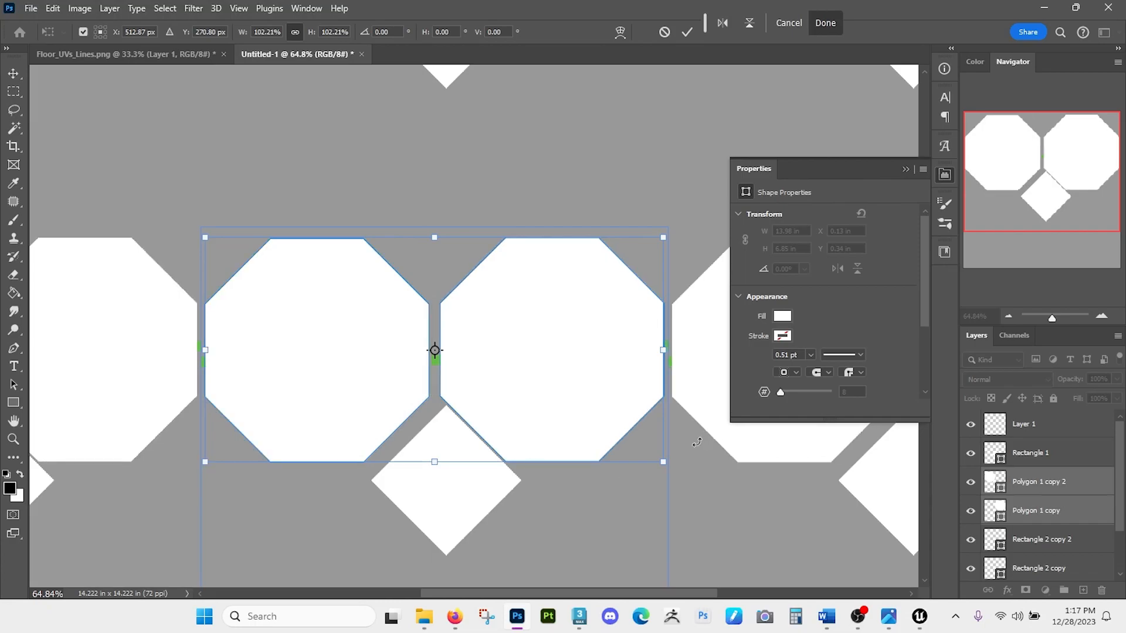
- Hide the two copied green squares and move the original one across the tile's left edge, to X -0.15 in
key("z")
scroll(1083, 500, "down", 2)
left_click(970, 481)
left_click(970, 509)
left_click(1049, 538)
left_click_drag(225, 390, 289, 338)
left_click_drag(358, 404, 335, 375)
left_click_drag(482, 453, 419, 404)
left_click_drag(645, 463, 434, 414)
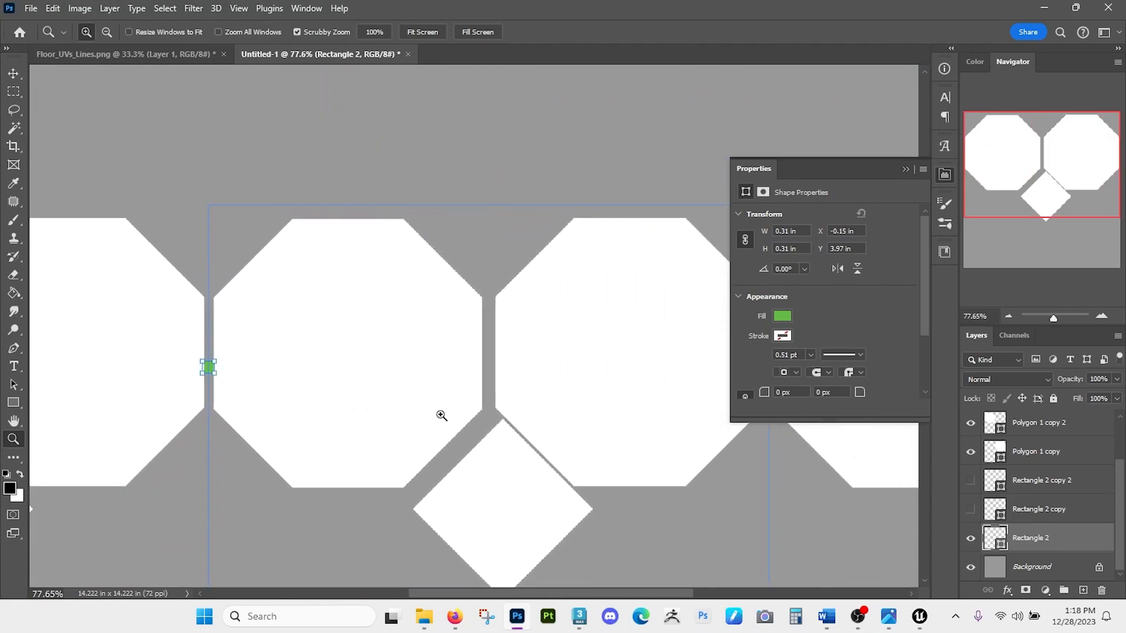
- Show the middle green square again and shift it left to X 6.96 in, within the gap between the octagons
left_click(1022, 512)
left_click_drag(492, 371, 548, 415)
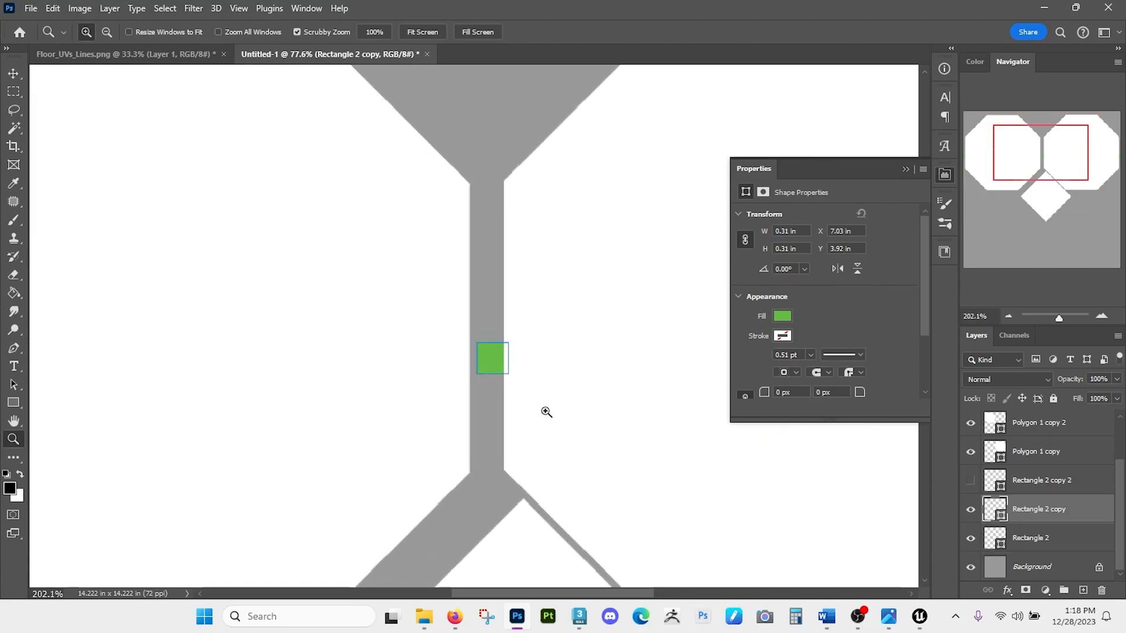
left_click_drag(482, 358, 482, 358)
left_click_drag(591, 473, 447, 452)
left_click_drag(520, 440, 481, 388)
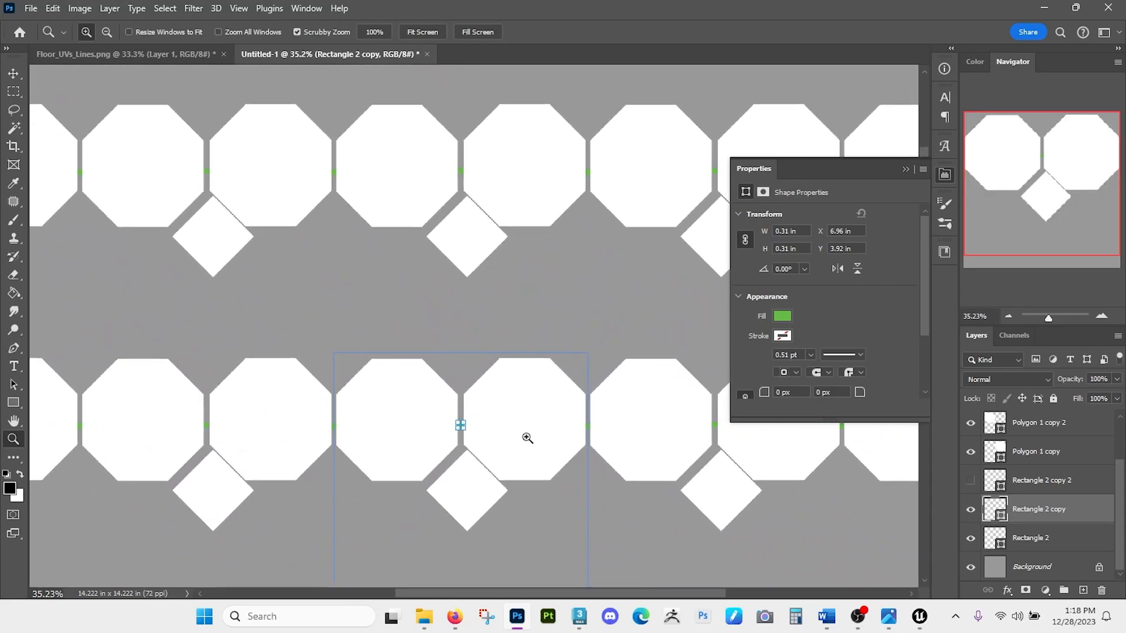
- Hide the diamond's layer so only the octagon rows and green gauge squares show
scroll(1007, 479, "up", 2)
left_click(970, 455)
left_click_drag(545, 456, 561, 420)
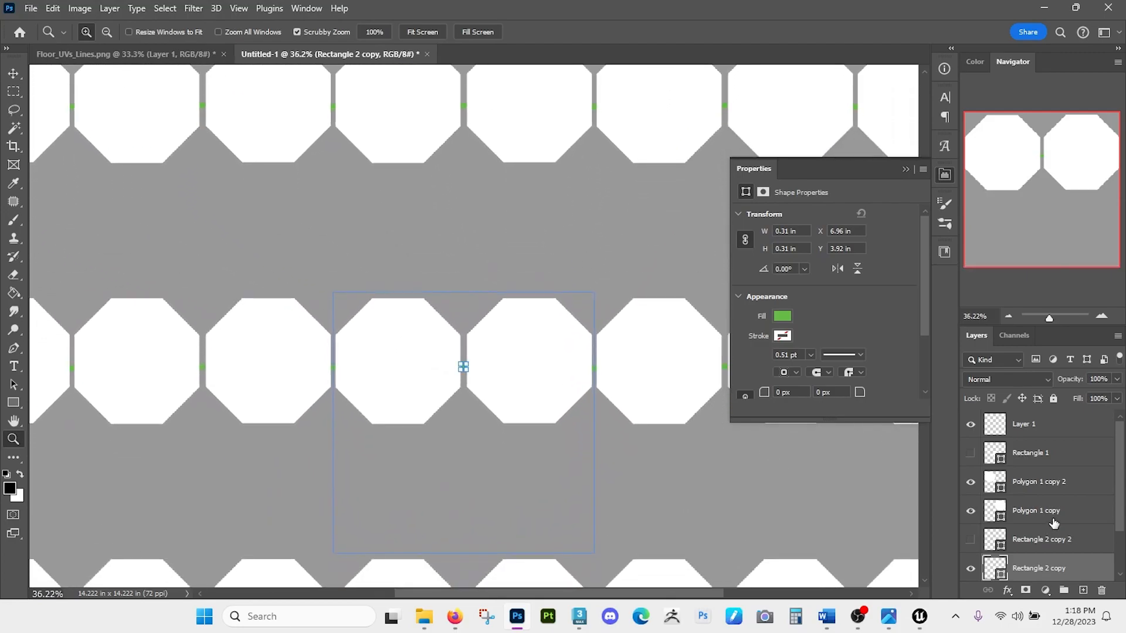
- Duplicate both octagon layers and move the copies straight down to Y 7.39 in, forming a second row
left_click(1053, 522)
left_click(1054, 490, "shift")
key("ctrl+j")
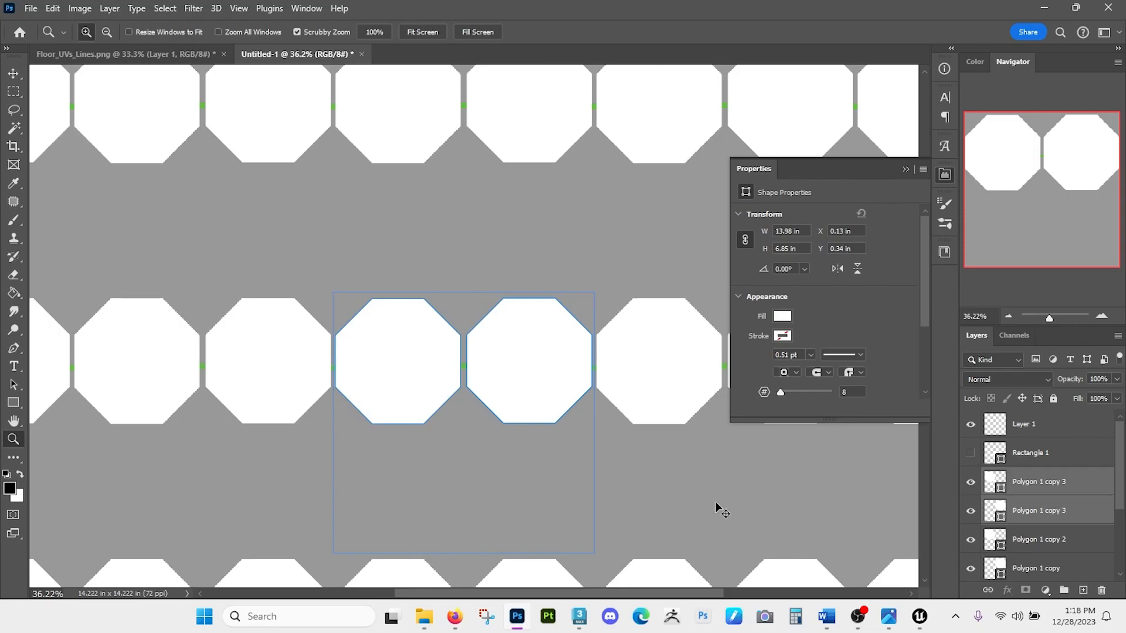
key("Down")
key("Down")
key("Down")
key("Down")
key("Down")
key("Down")
key("Down")
key("Down")
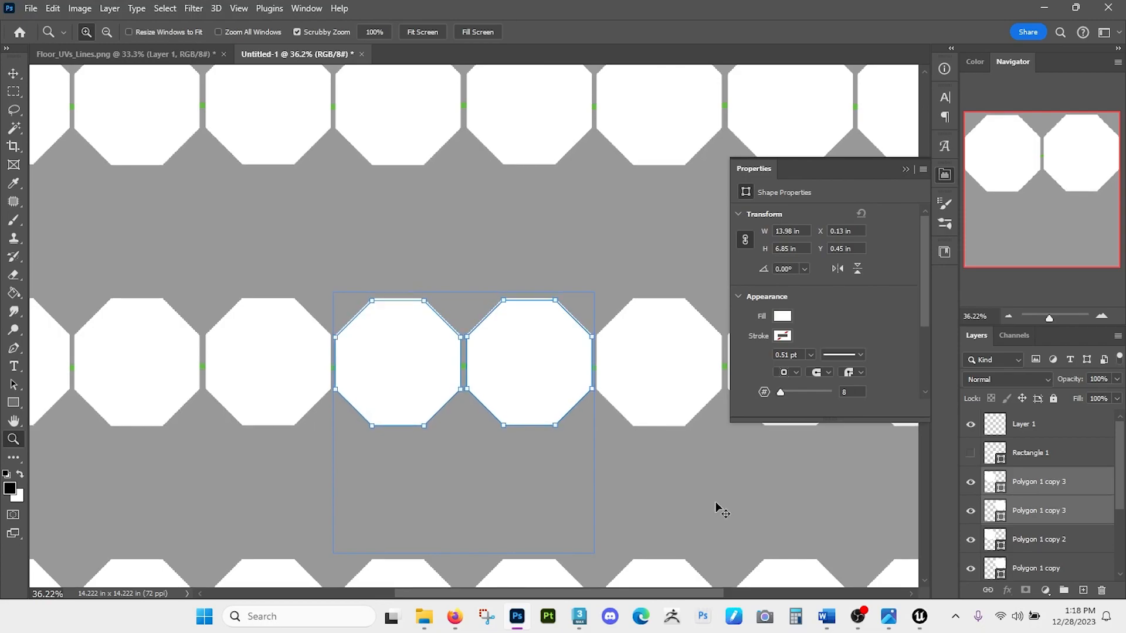
key("shift+Down")
key("shift+Down")
key("shift+Down")
key("shift+Down")
key("shift+Down")
key("shift+Down")
key("shift+Down")
key("shift+Down")
key("shift+Down")
key("shift+Down")
key("shift+Down")
key("shift+Down")
key("shift+Down")
key("shift+Down")
key("shift+Down")
key("shift+Down")
key("shift+Down")
key("shift+Down")
key("shift+Down")
key("shift+Down")
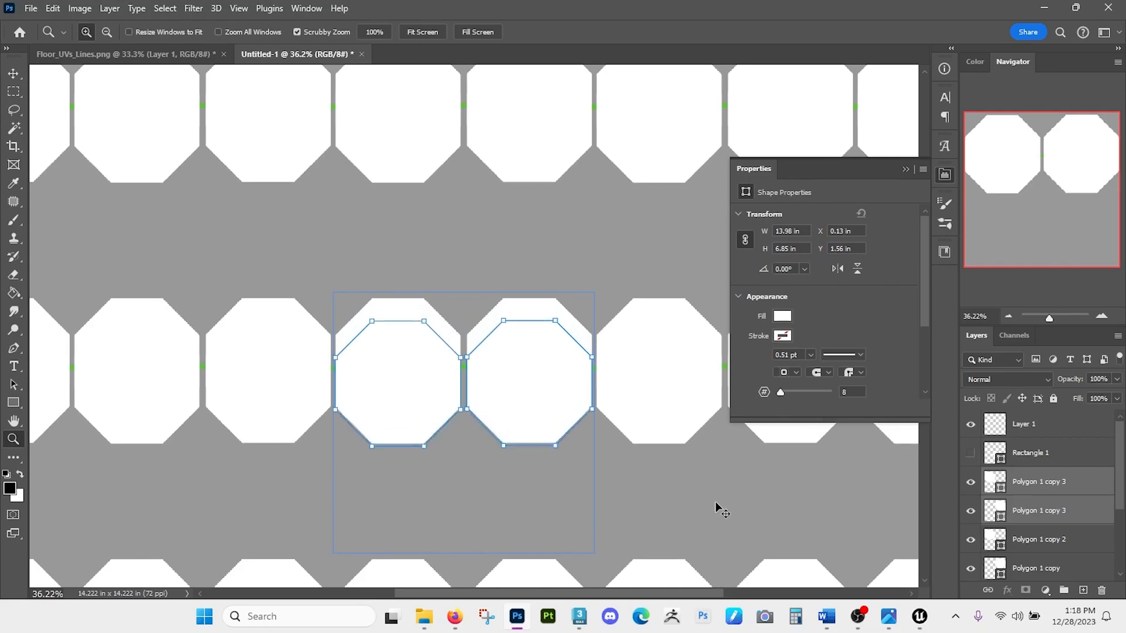
key("shift+Down")
key("shift+Down")
key("shift+Down")
key("shift+Down")
key("shift+Down")
key("shift+Down")
key("shift+Down")
key("shift+Down")
key("shift+Down")
key("shift+Down")
key("shift+Down")
key("shift+Down")
key("shift+Down")
key("shift+Down")
key("shift+Down")
key("shift+Down")
key("shift+Down")
key("shift+Down")
key("shift+Down")
key("shift+Down")
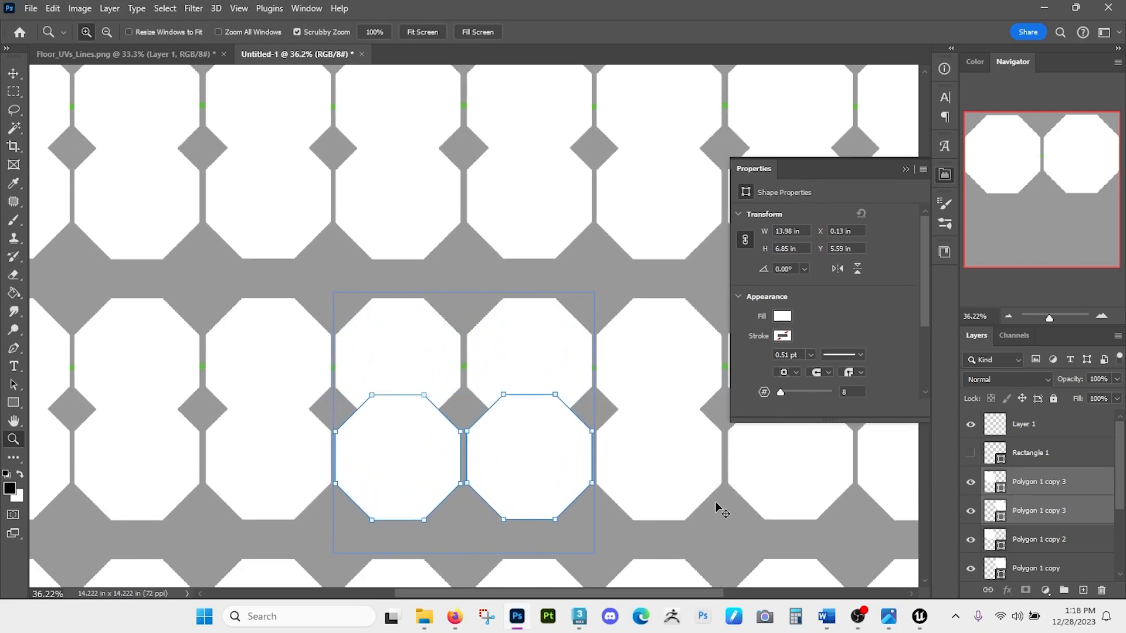
key("shift+Down")
key("shift+Down")
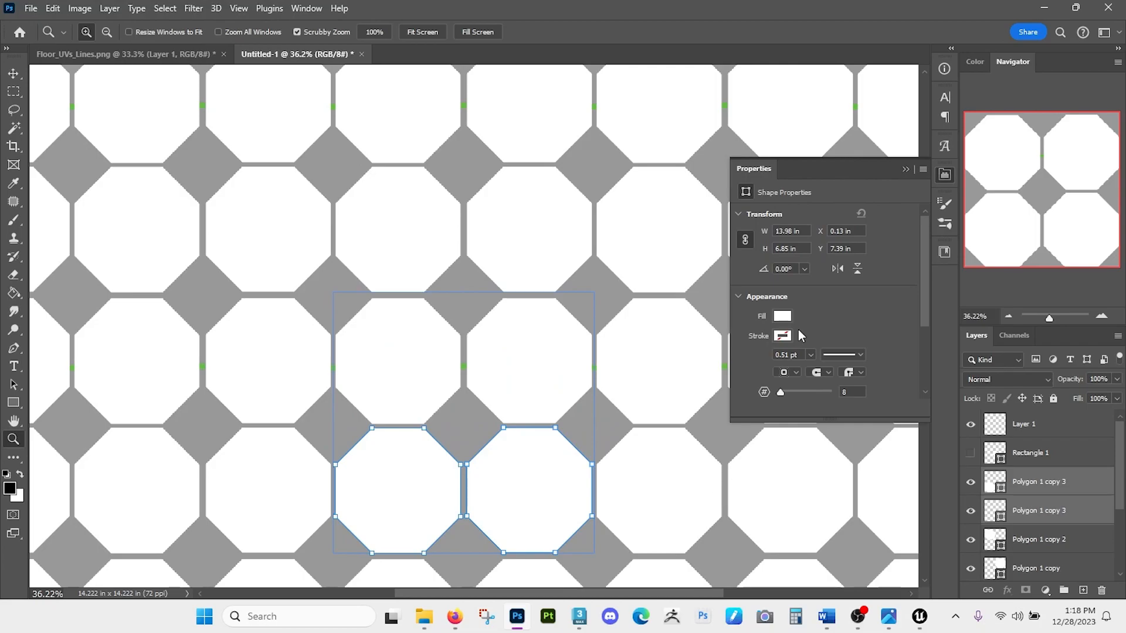
- Select all four octagon layers
mouse_move(638, 396)
left_mouse_down()
mouse_move(578, 349)
mouse_move(639, 389)
left_mouse_up()
left_click_drag(445, 392, 469, 370)
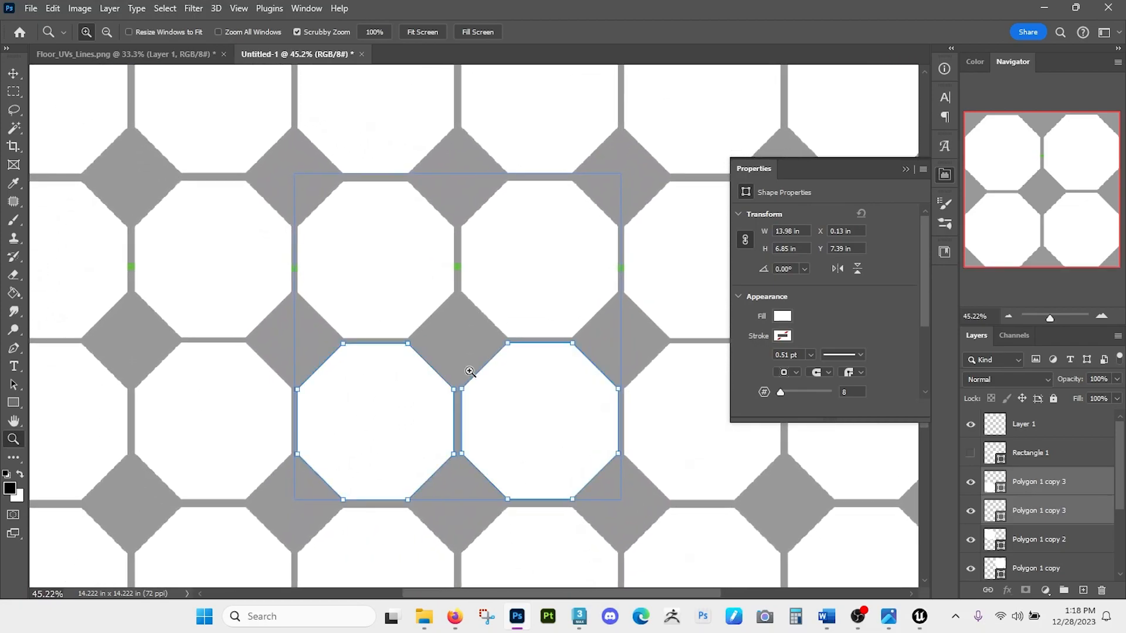
mouse_move(526, 497)
left_mouse_down()
mouse_move(548, 508)
mouse_move(531, 504)
left_mouse_up()
left_click_drag(550, 287, 558, 299)
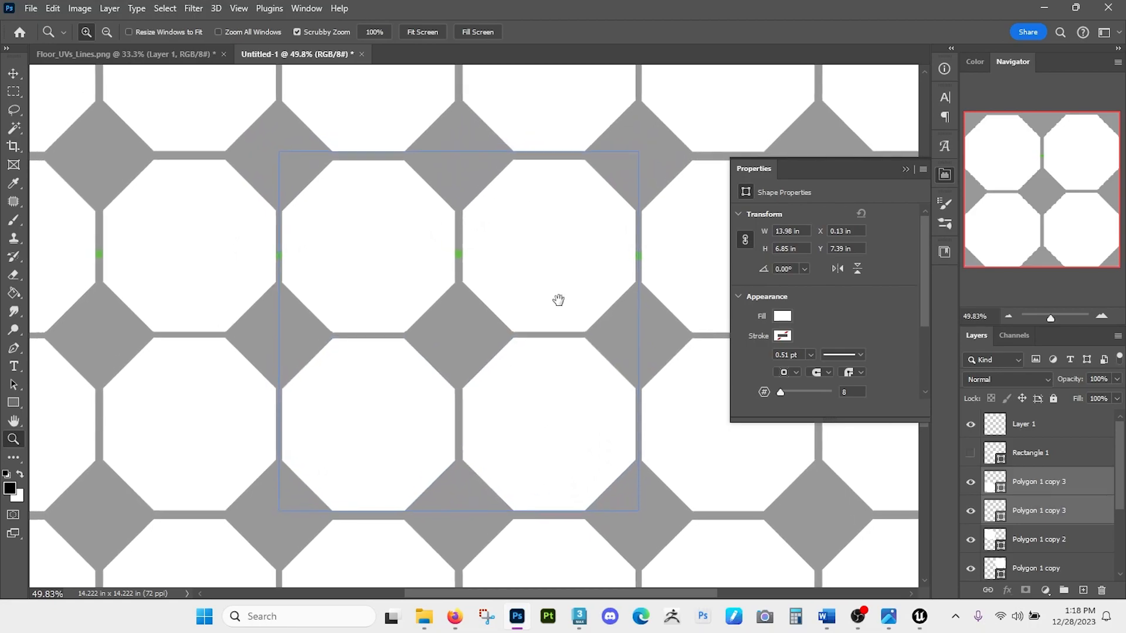
left_click(1061, 490)
scroll(1064, 488, "down", 2)
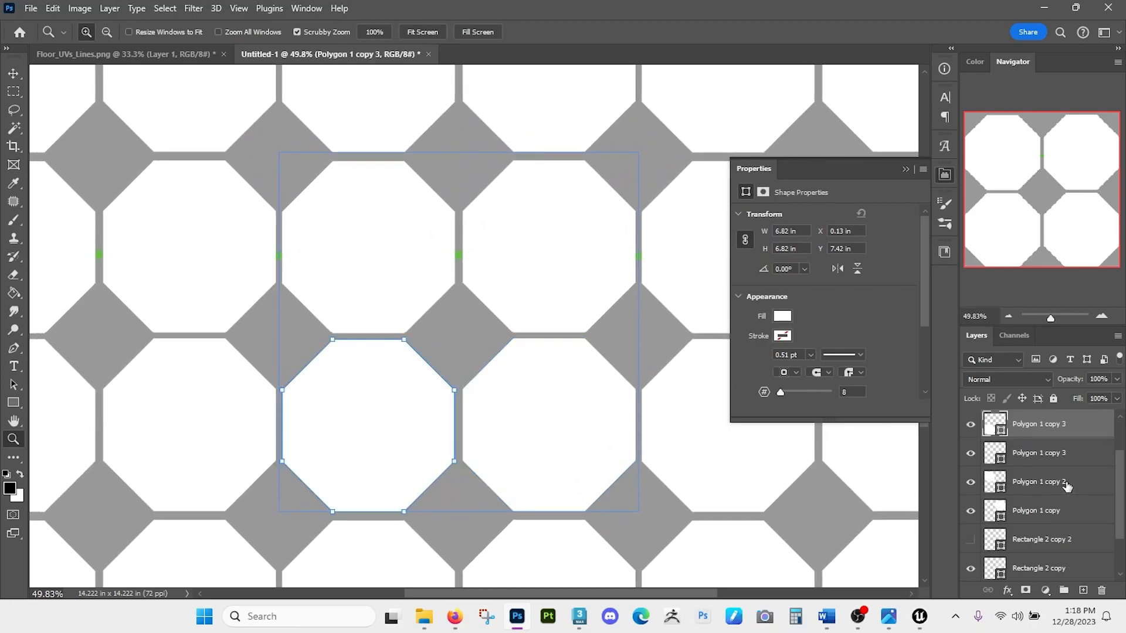
left_click(1063, 516, "shift")
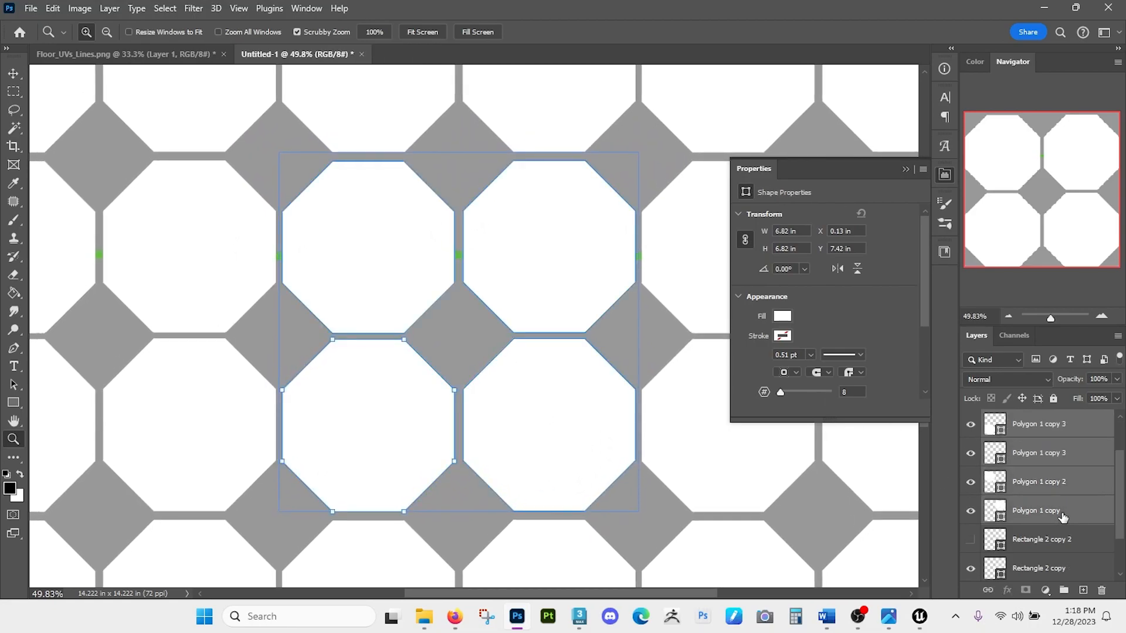
key("ctrl+slash")
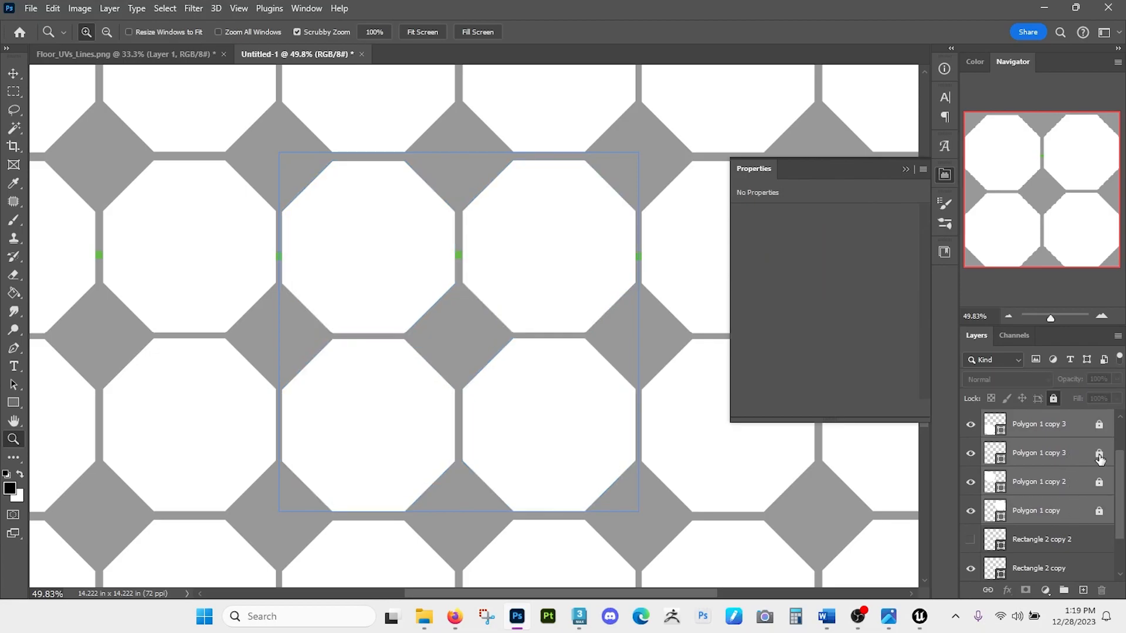
left_click(1100, 428)
left_click(1099, 455)
left_click(1100, 482)
left_click(1100, 512)
left_click(1100, 516)
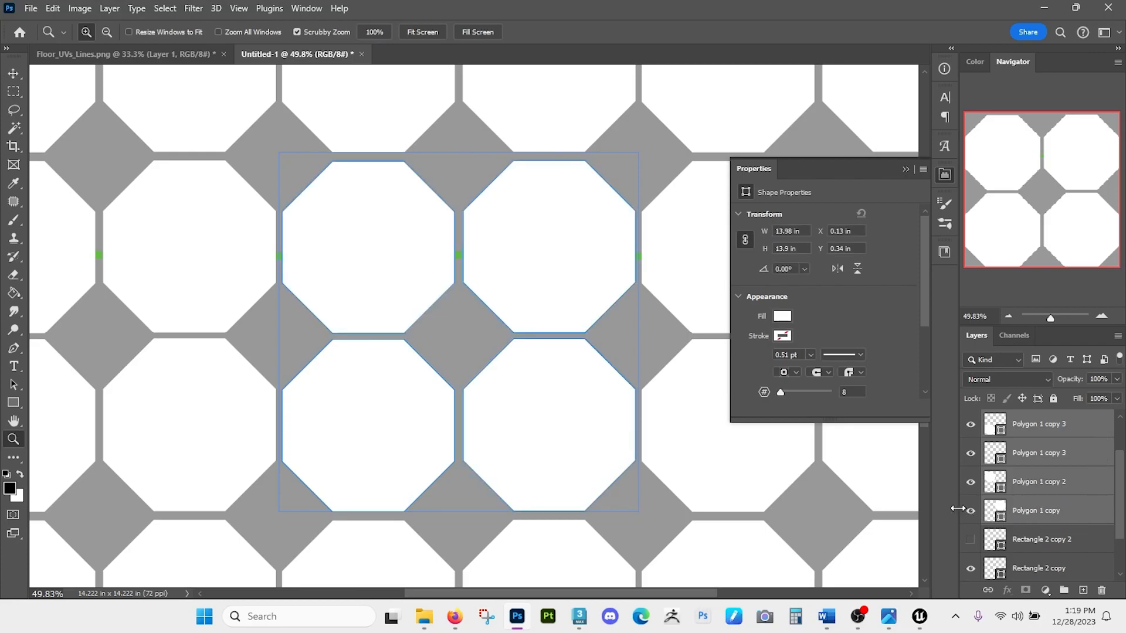
- Shift the four octagons up together to Y 0.2 in, evening out the horizontal gaps across the tile edges
key("shift+Up")
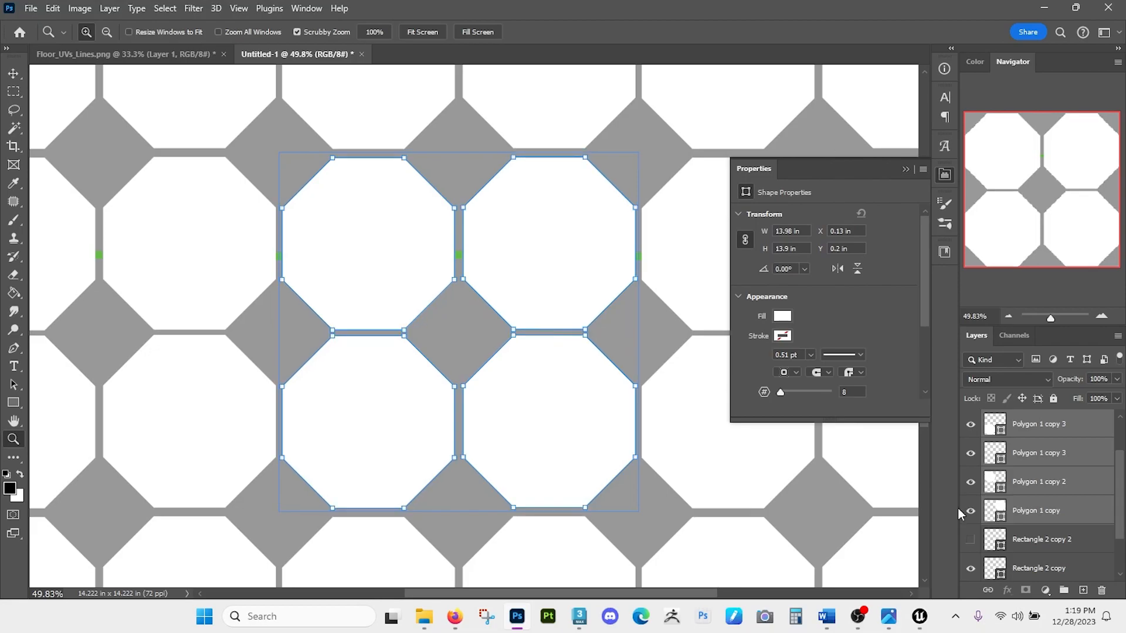
left_click_drag(592, 489, 493, 428)
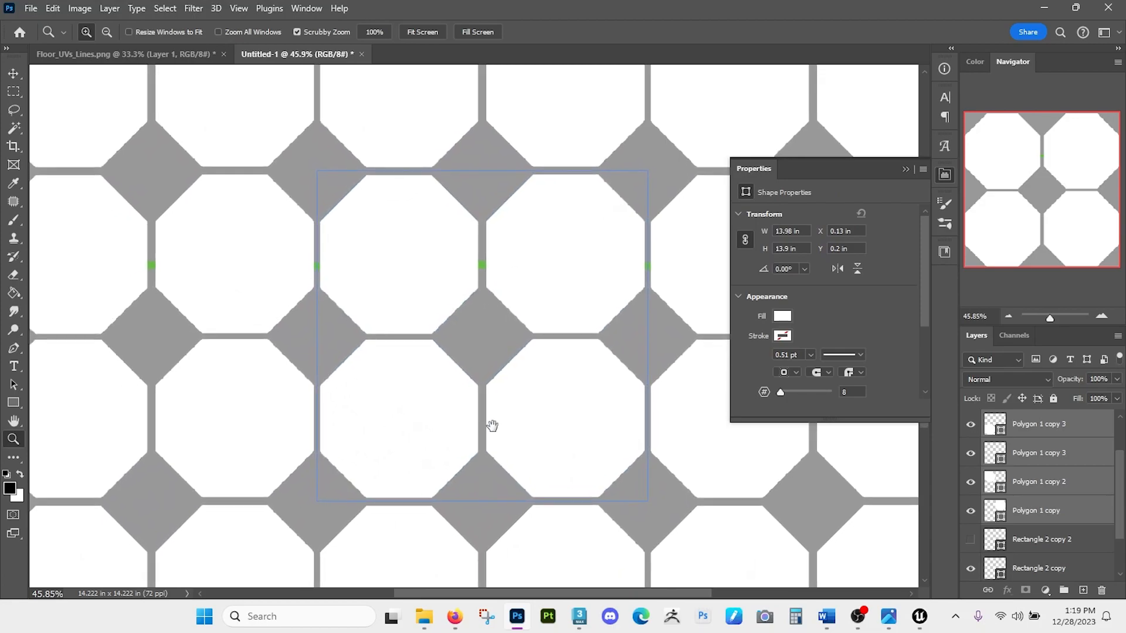
- Hide Layer 1 and the remaining green gauge squares, and make the diamond's layer active
key("m")
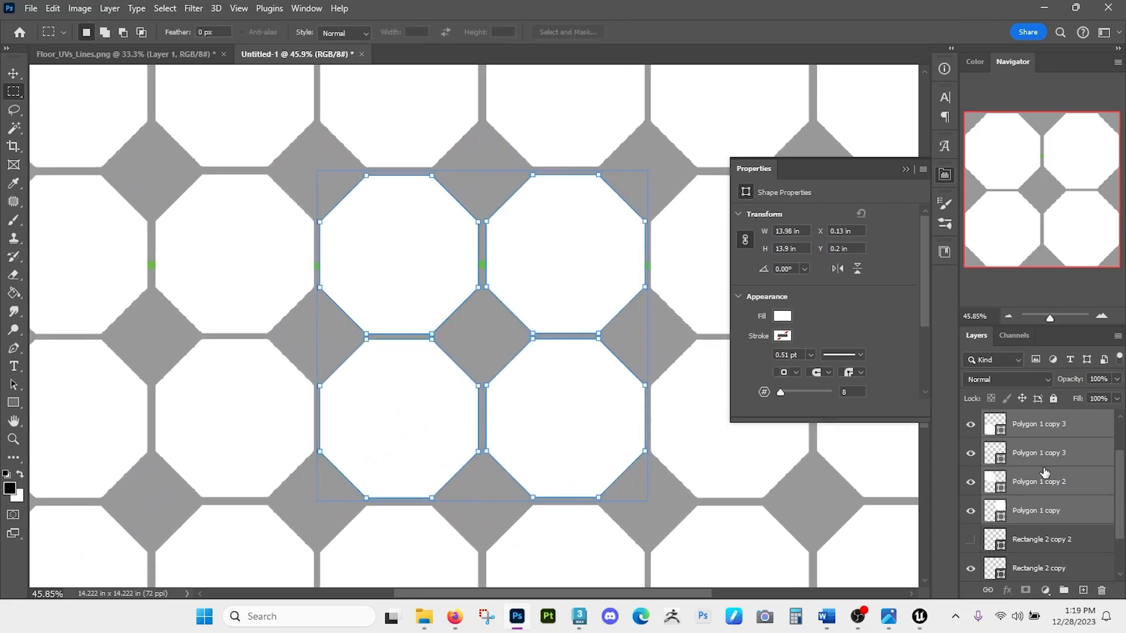
scroll(1028, 504, "up", 2)
left_click(1042, 434)
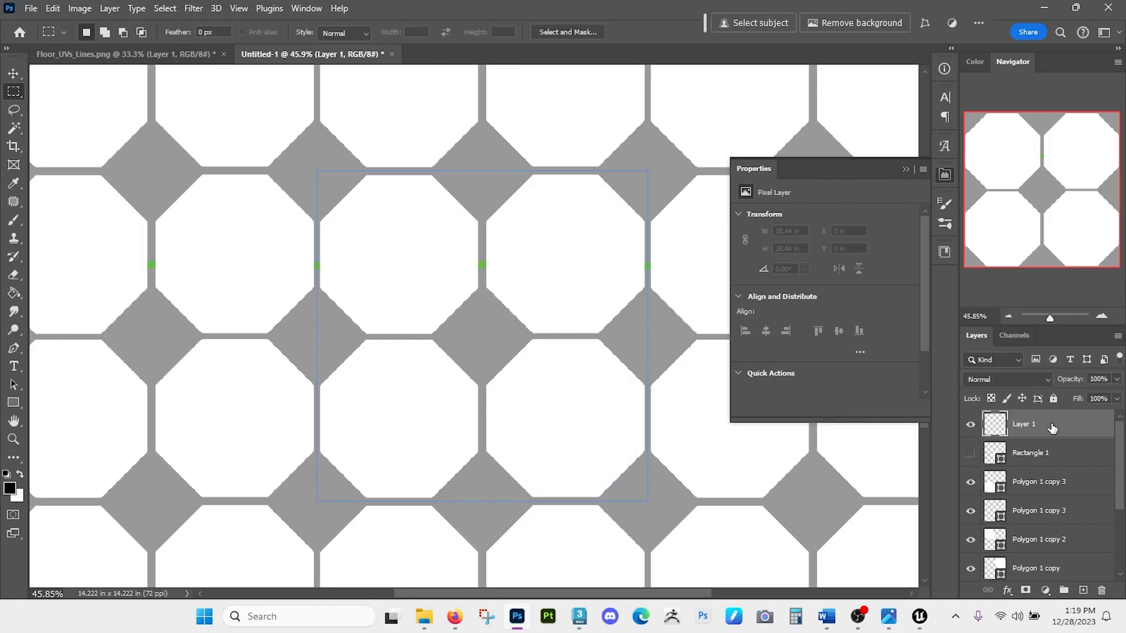
left_click(970, 424)
left_click(1053, 463)
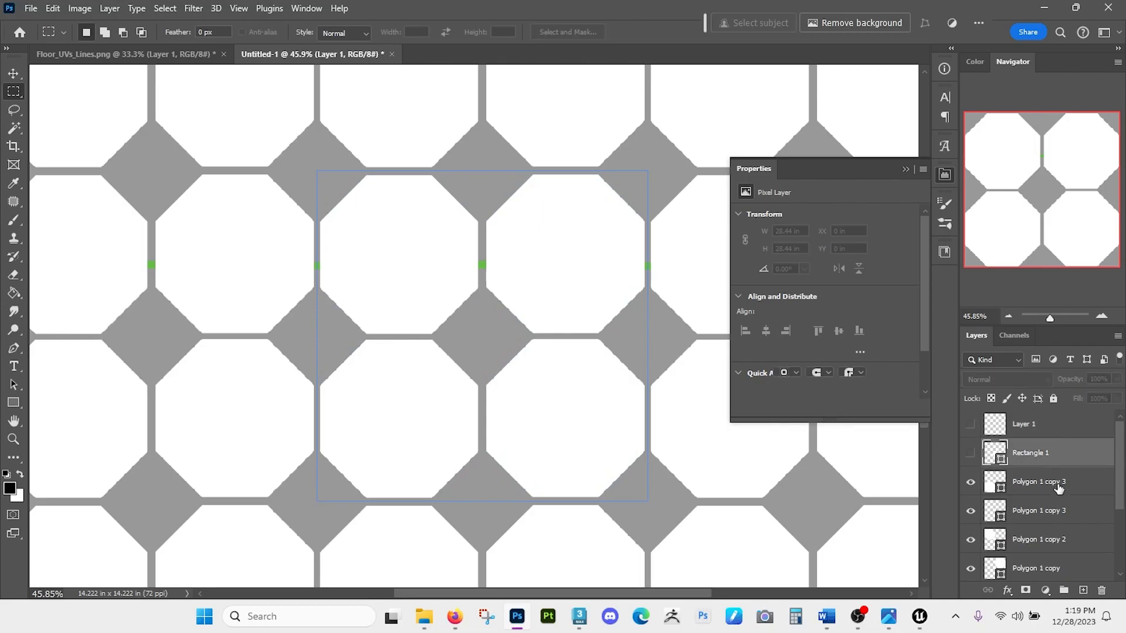
scroll(1059, 493, "down", 3)
left_click(971, 539)
left_click(971, 569)
scroll(1003, 553, "down", 1)
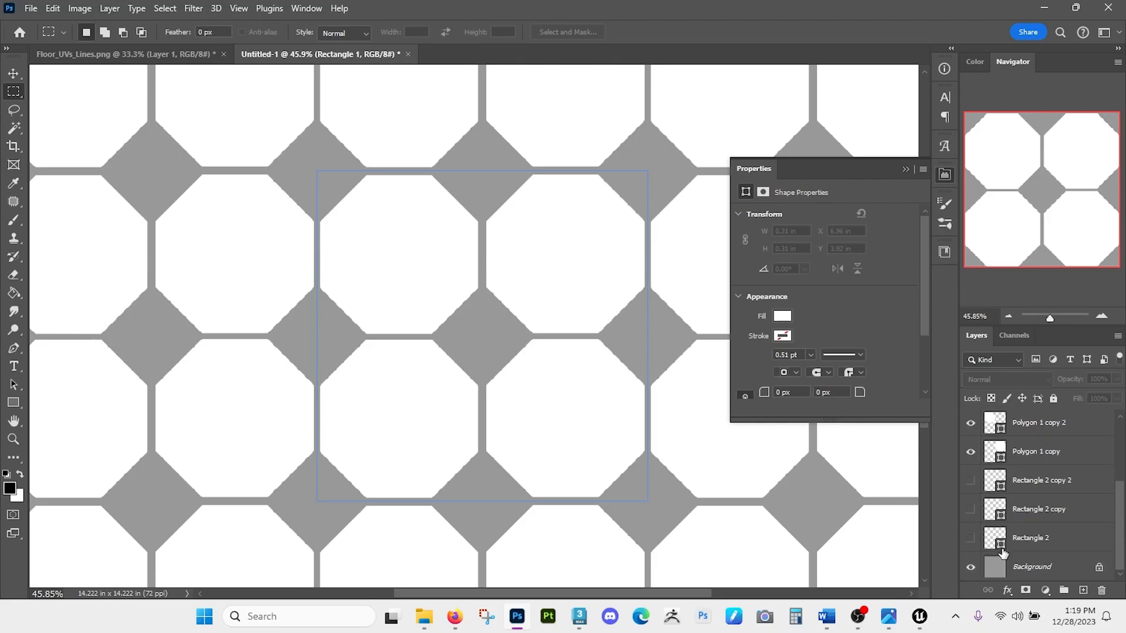
- Show the diamond, centre it between the four octagons and scale it down to 2.56 in wide and high
scroll(1042, 510, "up", 4)
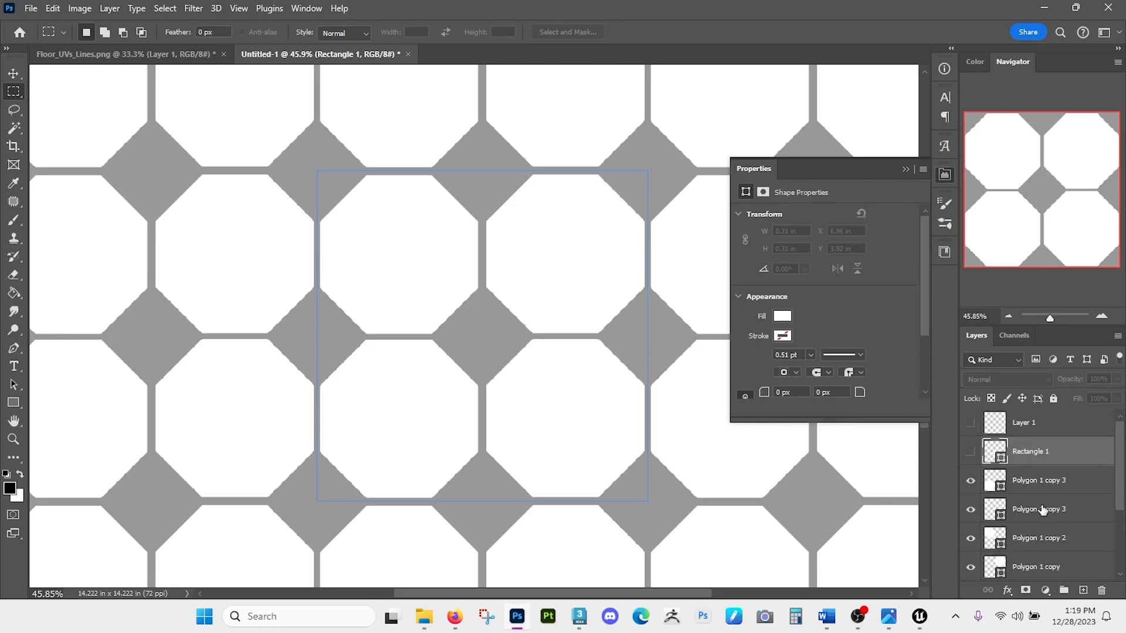
left_click(971, 455)
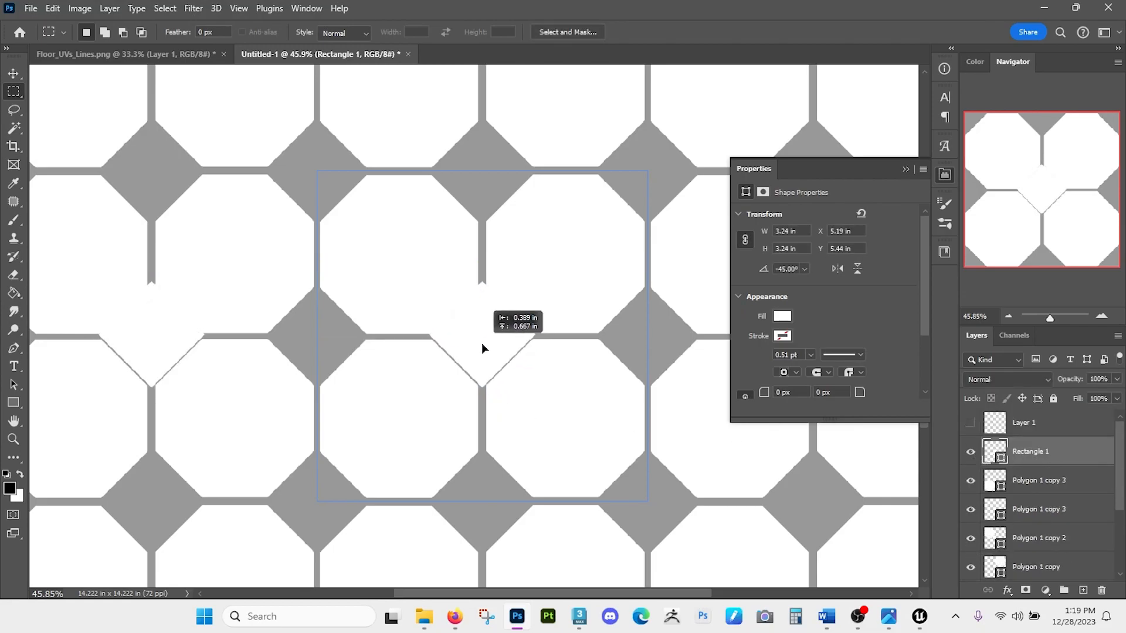
key("ctrl+t")
scroll(484, 350, "up", 4)
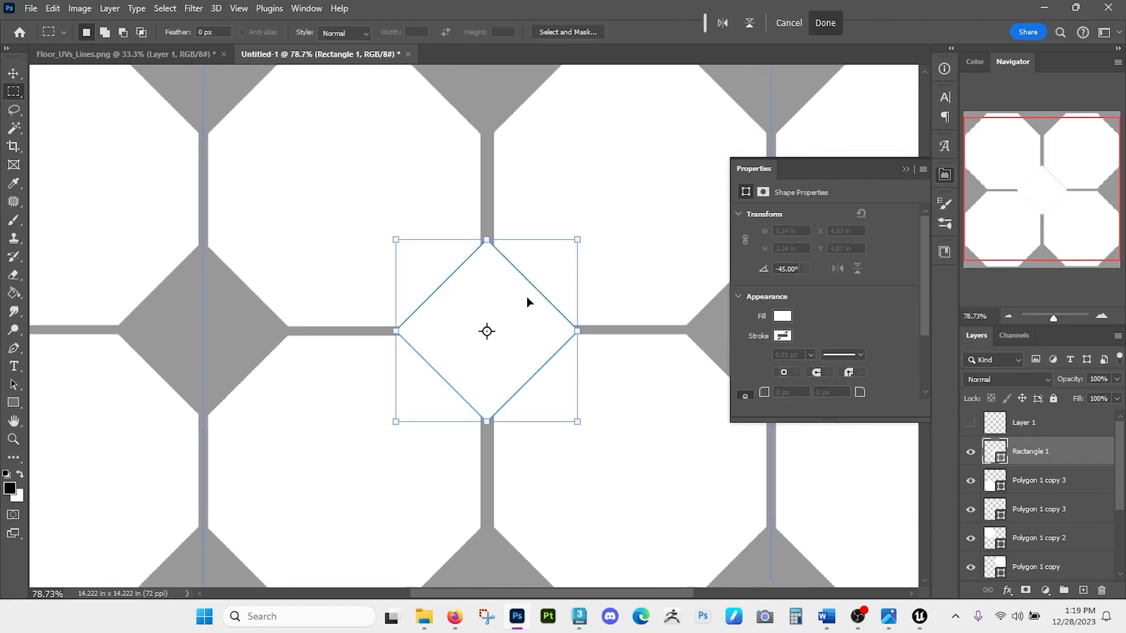
left_click_drag(576, 240, 541, 275)
left_click_drag(516, 315, 520, 329)
key("Return")
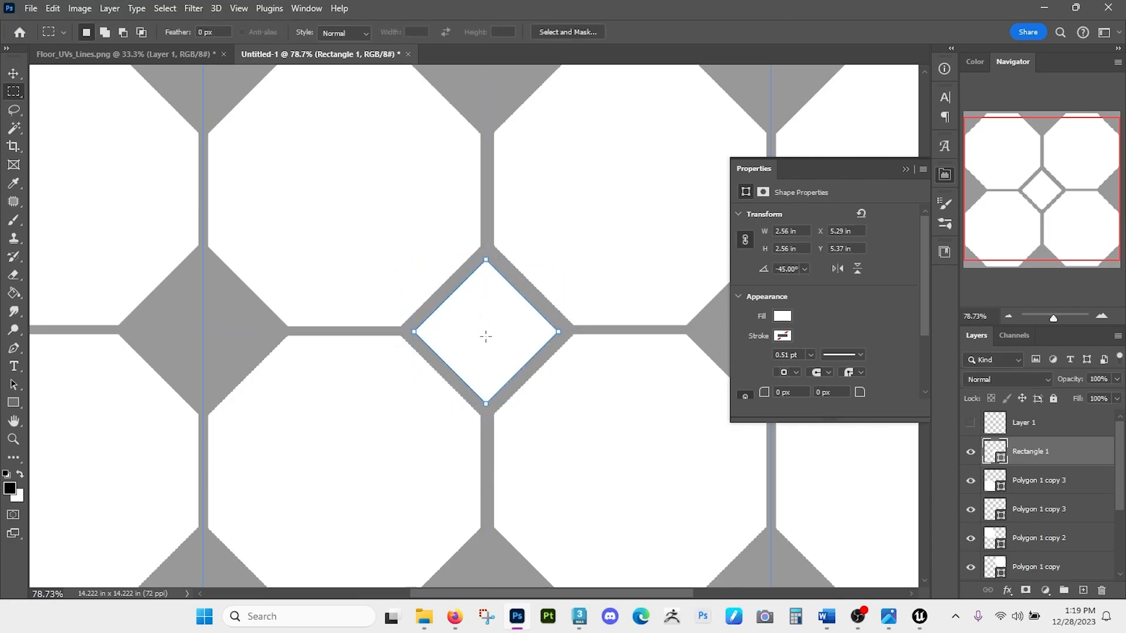
- Fill the diamond with a dark red from the recently used colors
left_click(17, 403)
left_click(158, 33)
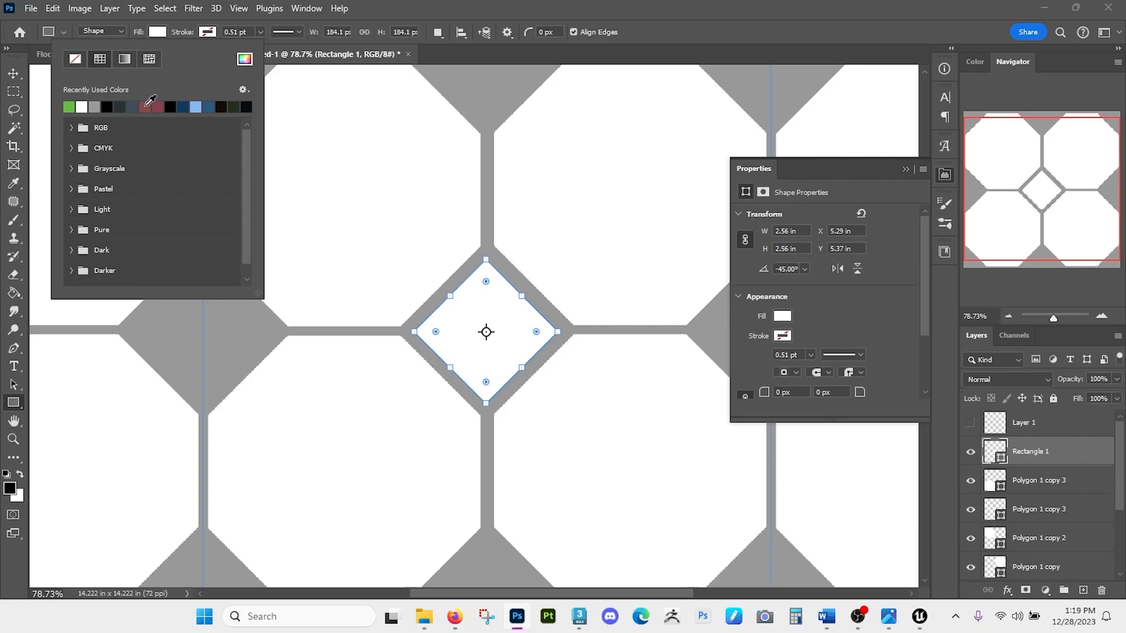
left_click(147, 105)
left_click(1074, 458)
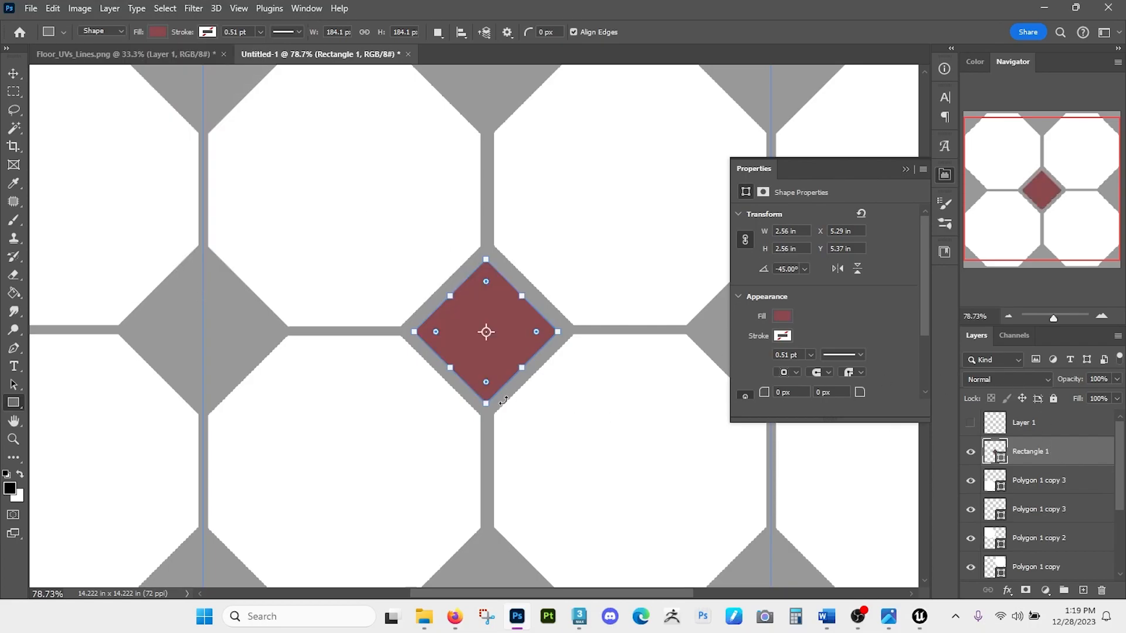
- Nudge the red diamond to X 5.3 in, Y 5.35 in so that it sits evenly between the octagons
key("z")
left_click_drag(577, 406, 544, 389)
key("v")
key("m")
key("z")
left_click_drag(520, 370, 528, 376)
- Place a copy of the red diamond across the tile's left edge, at X -1.8 in and Y 5.35 in
key("m")
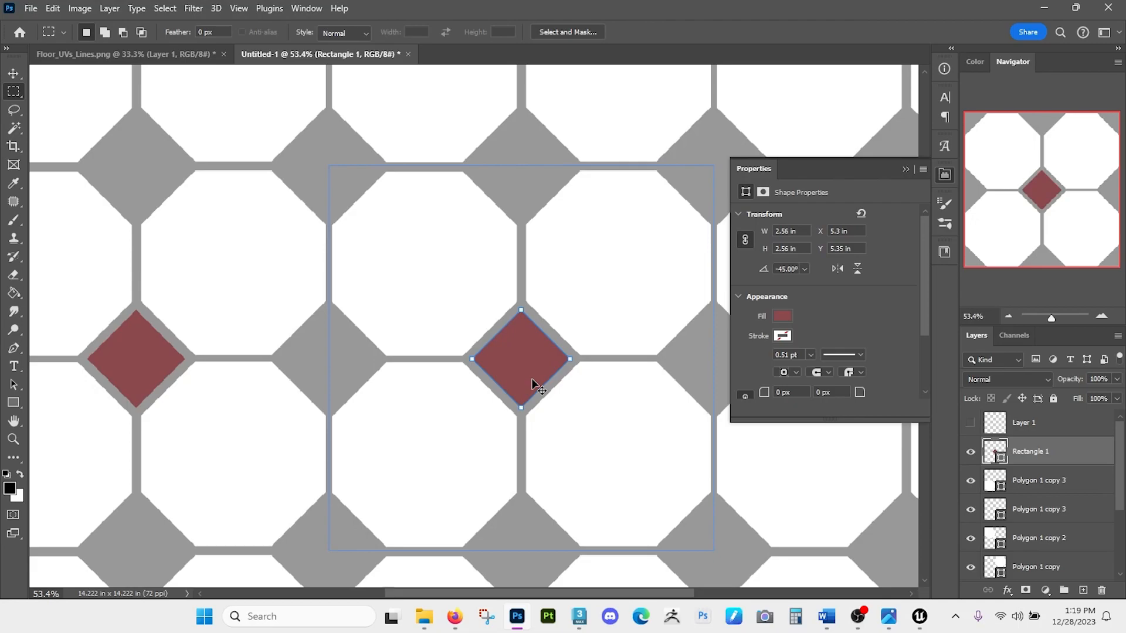
left_click_drag(520, 368, 326, 360)
scroll(522, 441, "down", 2)
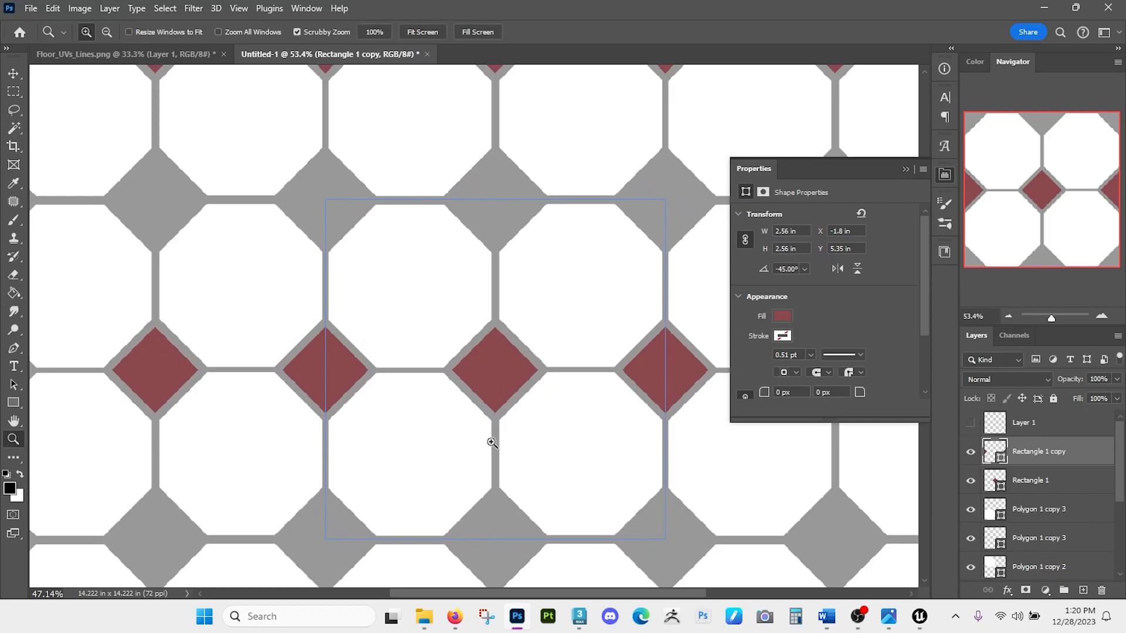
- Duplicate both red diamonds and move the copies straight up across the tile's upper edge, to Y -1.74 in
left_click(1071, 492, "shift")
key("ctrl+j")
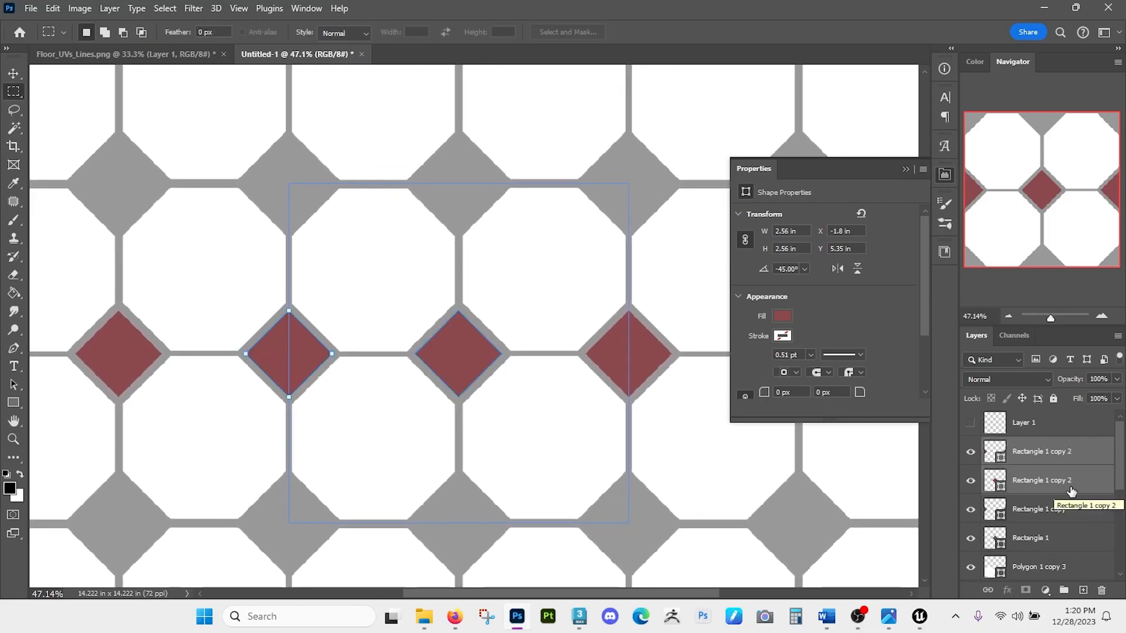
key("shift+Up")
key("shift+Up")
key("shift+Up")
key("shift+Up")
key("shift+Up")
key("shift+Up")
key("shift+Up")
key("shift+Up")
key("shift+Up")
key("shift+Up")
key("shift+Up")
key("shift+Up")
key("shift+Up")
key("shift+Up")
key("shift+Up")
key("shift+Up")
key("shift+Up")
key("shift+Up")
key("shift+Up")
key("shift+Up")
key("shift+Up")
key("shift+Up")
key("shift+Up")
key("shift+Up")
key("shift+Up")
key("shift+Up")
key("shift+Up")
key("shift+Up")
key("shift+Up")
key("shift+Up")
key("shift+Up")
key("shift+Up")
key("shift+Up")
key("shift+Up")
key("shift+Up")
key("shift+Up")
key("shift+Up")
key("shift+Up")
key("shift+Up")
key("shift+Up")
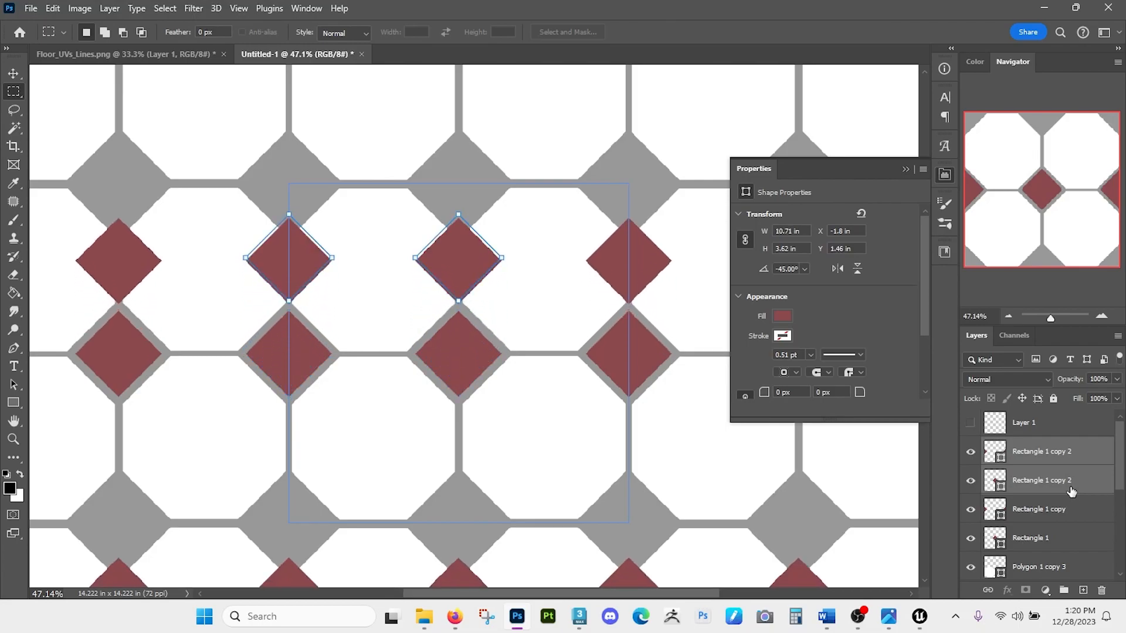
key("shift+Up")
key("shift+Up")
key("shift+Up")
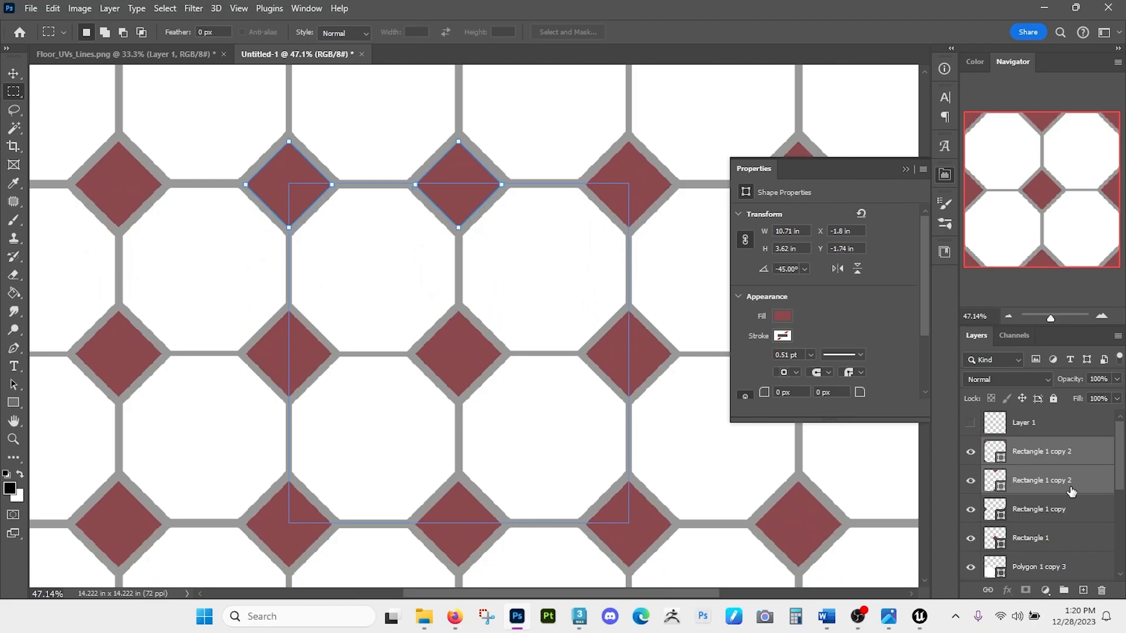
- Examine the repeating pattern up close and from afar for even gaps around the diamonds and octagons
left_click_drag(502, 455, 531, 442)
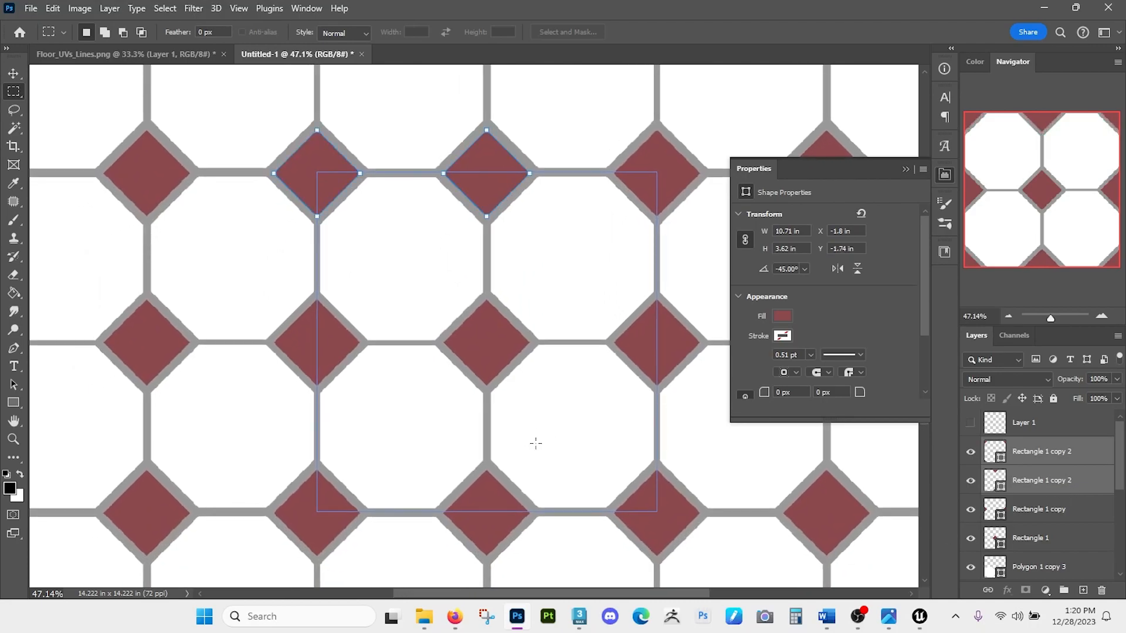
scroll(550, 425, "down", 5)
key("z")
scroll(478, 356, "up", 8)
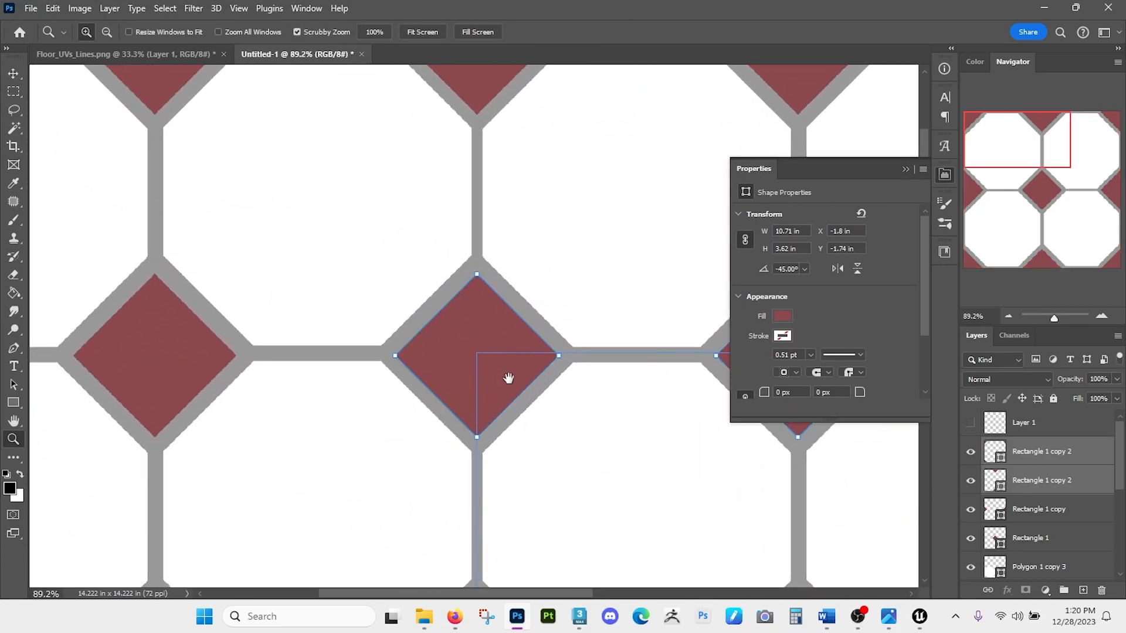
scroll(572, 401, "down", 3)
key("m")
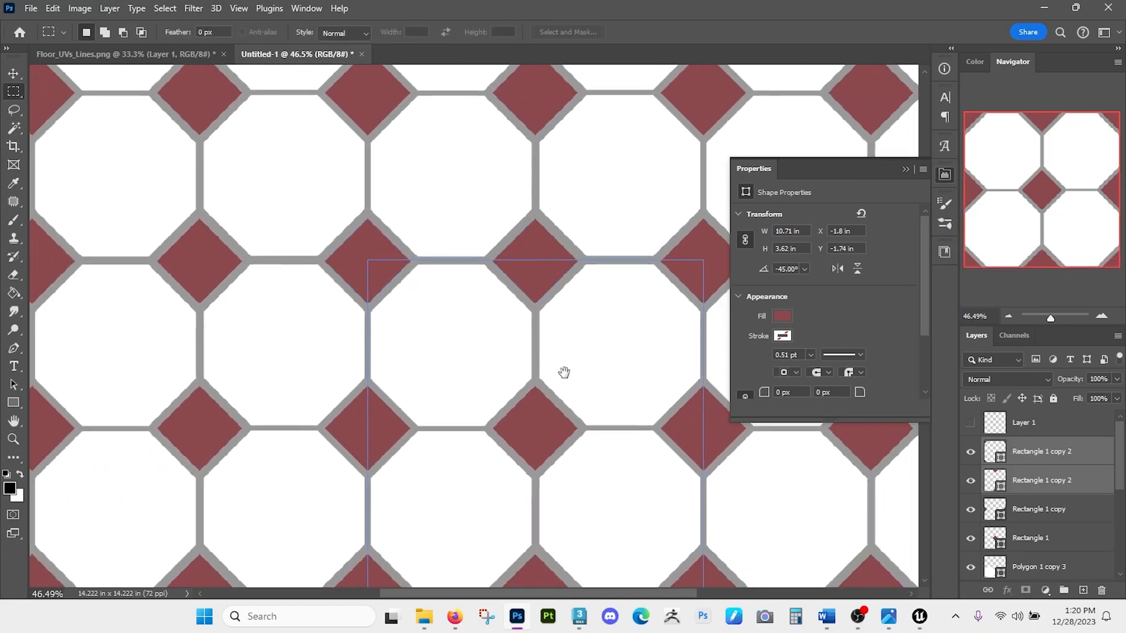
- Collapse the shape properties and turn off Pattern Preview to show only the single tile
left_click(906, 169)
scroll(580, 339, "left", 1)
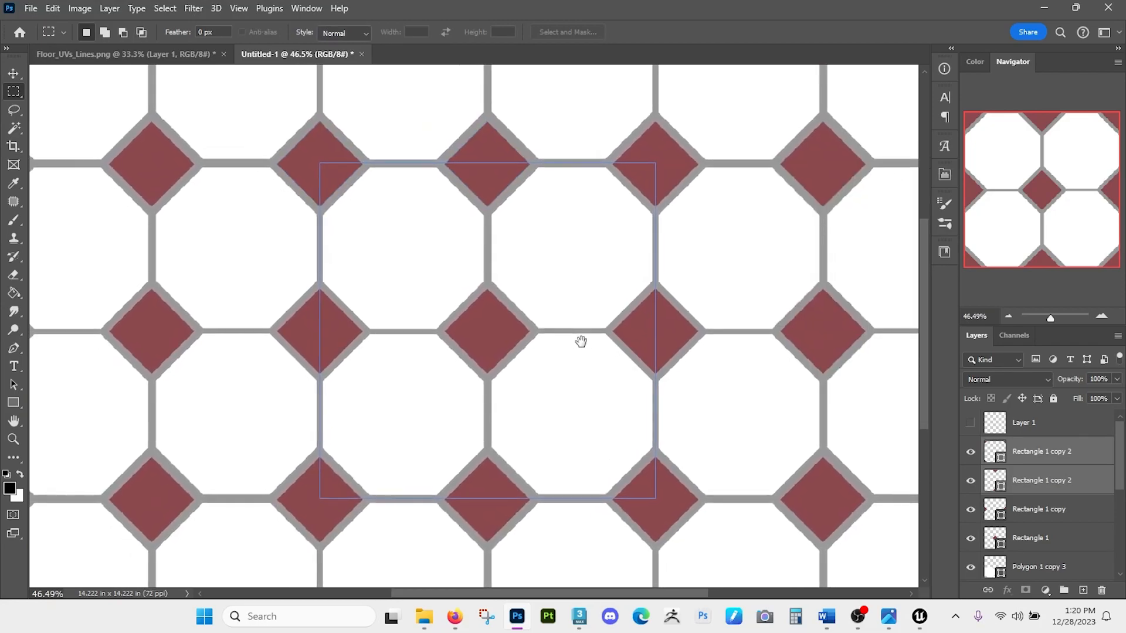
left_click(239, 8)
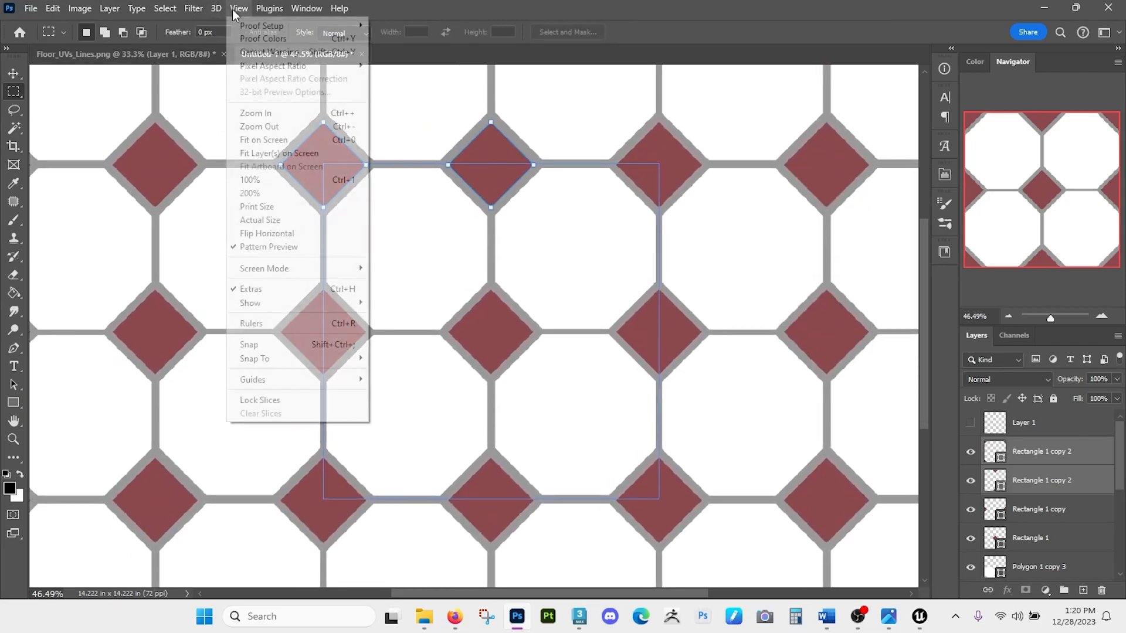
left_click(305, 250)
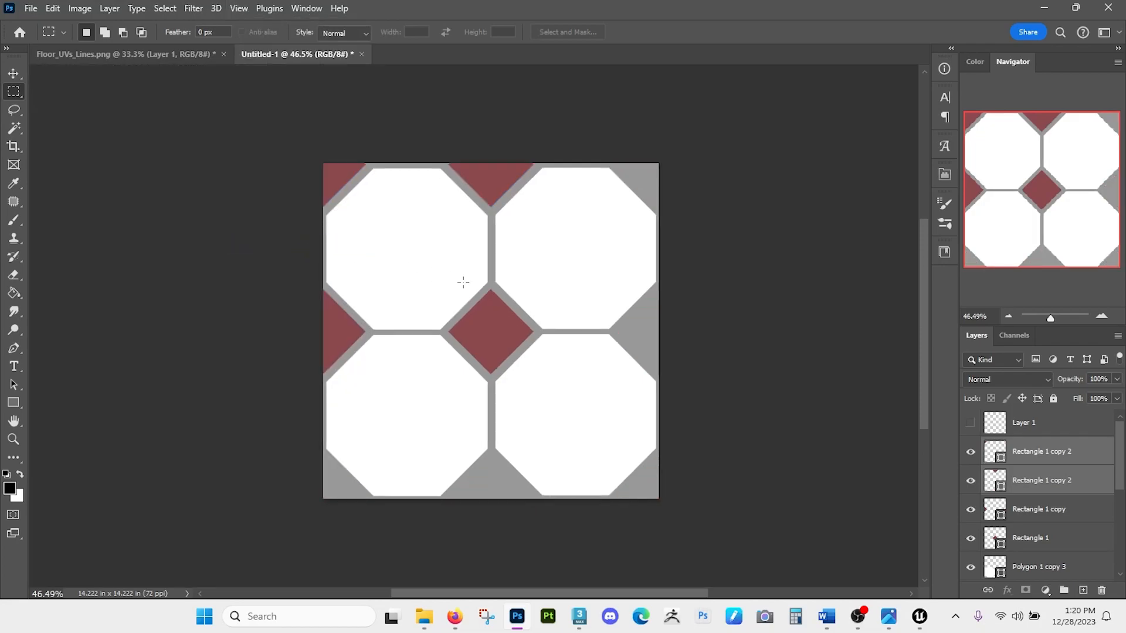
left_click_drag(473, 284, 485, 286)
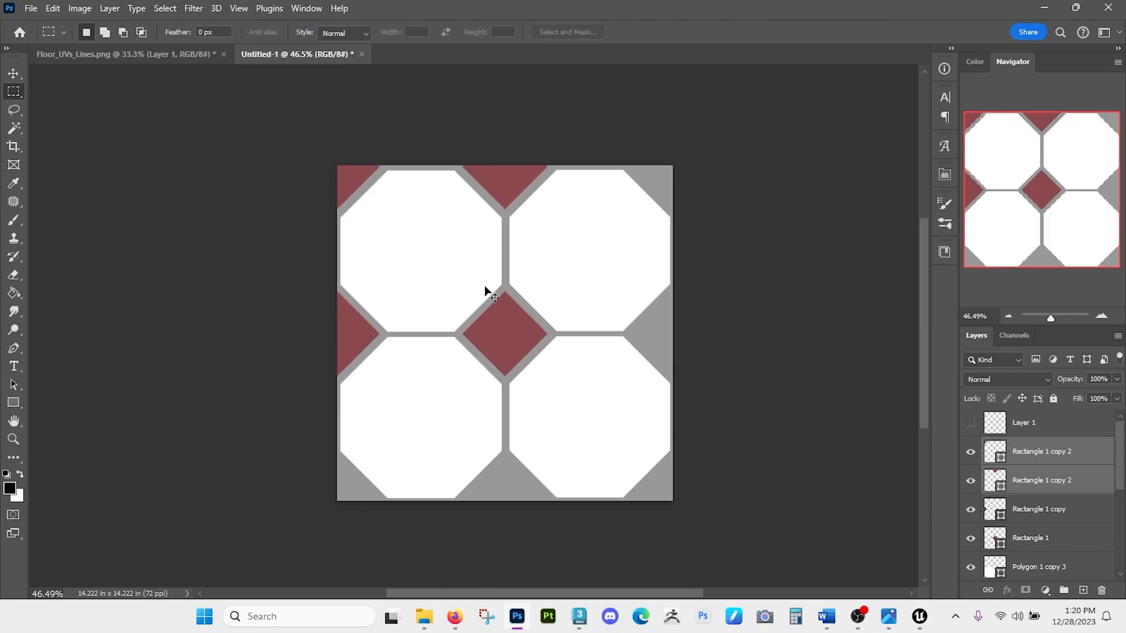
- Check the tile's repeat in Pattern Preview with the upper diamonds' layer toggled, and return to the single tile view
left_click(241, 10)
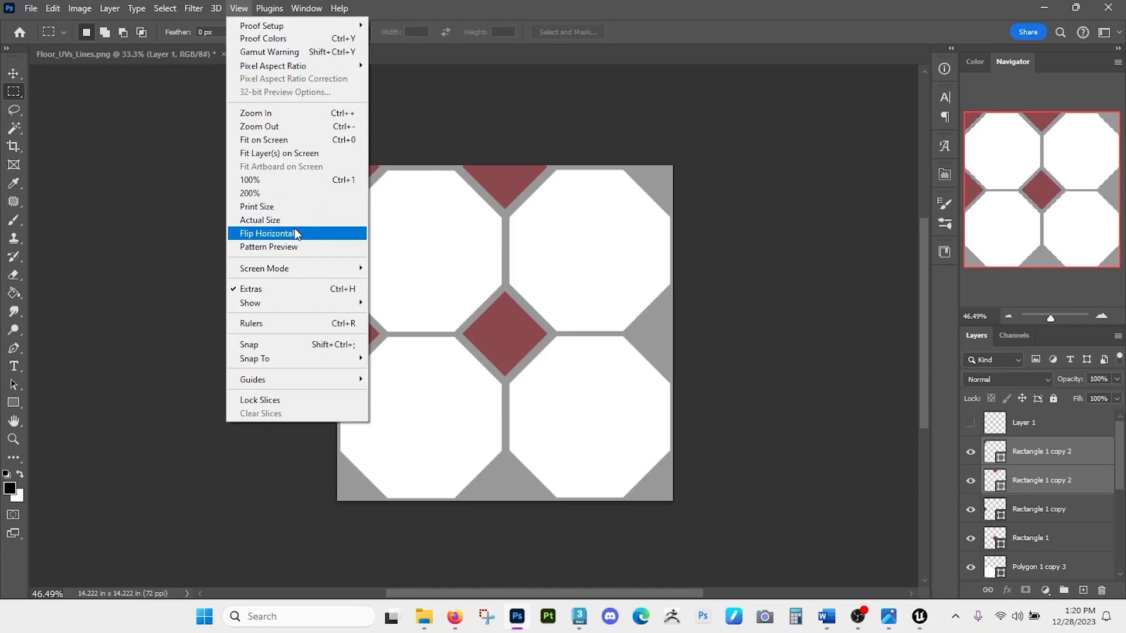
left_click(292, 247)
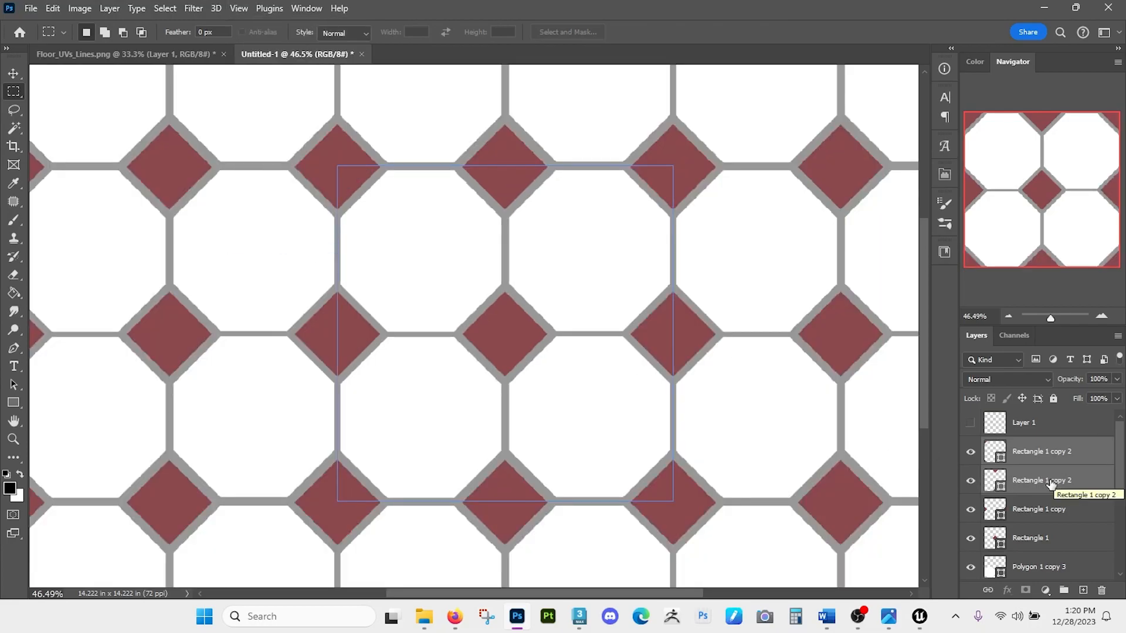
left_click(970, 452)
left_click(971, 452)
left_click(238, 8)
left_click(267, 246)
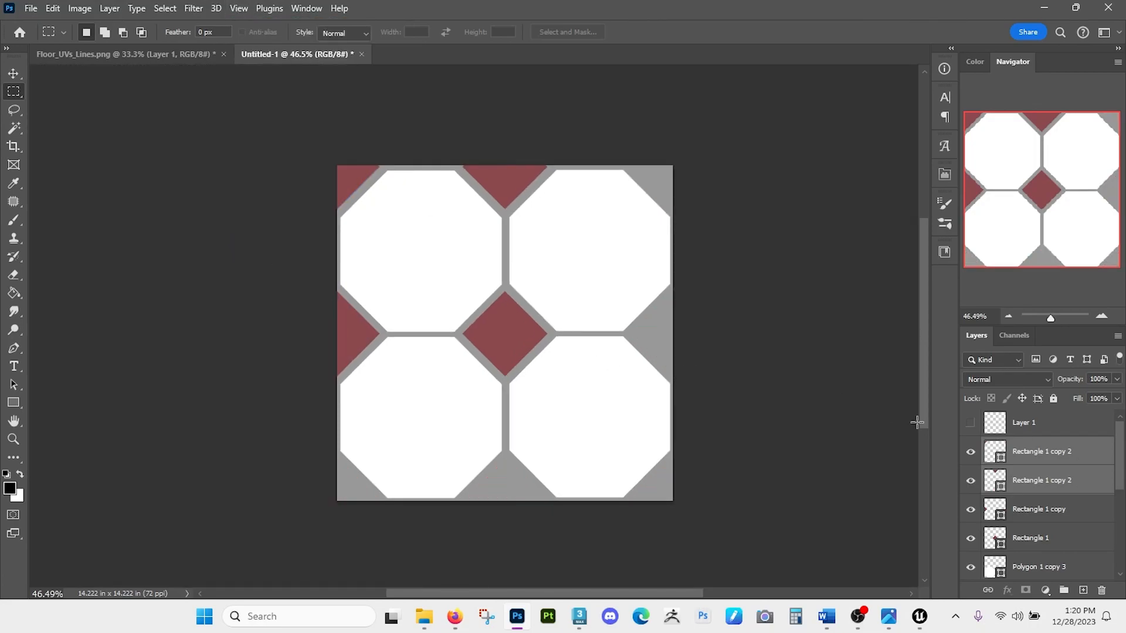
- Duplicate the two upper-edge red diamonds and move the copies straight down so they straddle the tile's lower edge with even gaps
left_click(971, 451)
left_click(971, 452)
key("ctrl+j")
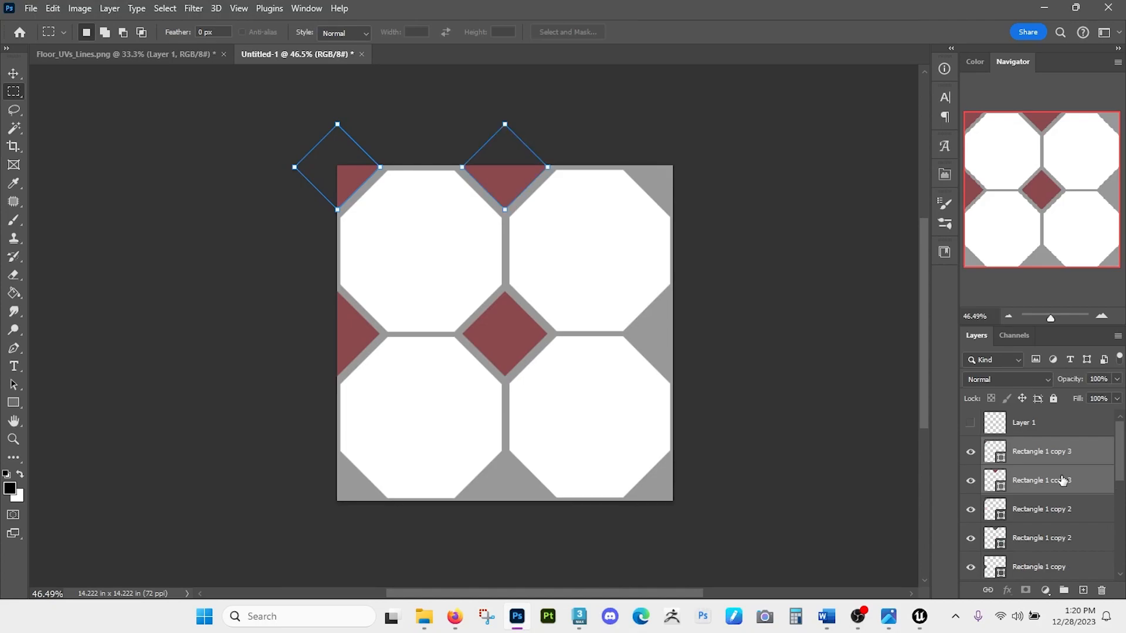
key("ctrl+shift+Down")
key("ctrl+shift+Down")
key("ctrl+shift+Down")
key("ctrl+shift+Down")
key("ctrl+shift+Down")
key("ctrl+shift+Down")
key("ctrl+shift+Down")
key("ctrl+shift+Down")
key("ctrl+shift+Down")
key("ctrl+shift+Down")
key("ctrl+shift+Down")
key("ctrl+shift+Down")
key("ctrl+shift+Down")
key("ctrl+shift+Down")
key("ctrl+shift+Down")
key("ctrl+shift+Down")
key("ctrl+shift+Down")
key("ctrl+shift+Down")
key("ctrl+shift+Down")
key("ctrl+shift+Down")
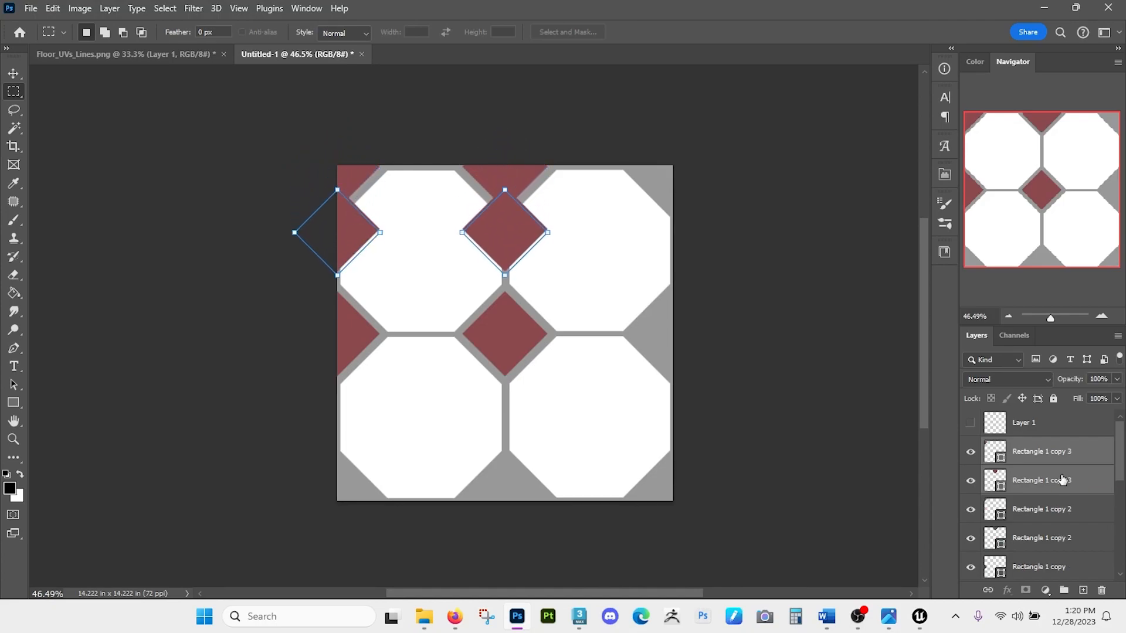
key("ctrl+shift+Down")
key("ctrl+shift+Down")
key("ctrl+shift+Down")
key("ctrl+shift+Down")
key("ctrl+shift+Down")
key("ctrl+shift+Down")
key("ctrl+shift+Down")
key("ctrl+shift+Down")
key("ctrl+shift+Down")
key("ctrl+shift+Down")
key("ctrl+shift+Down")
key("ctrl+shift+Down")
key("ctrl+shift+Down")
key("ctrl+shift+Down")
key("ctrl+shift+Down")
key("ctrl+shift+Down")
key("ctrl+shift+Down")
key("ctrl+shift+Down")
key("ctrl+shift+Down")
key("ctrl+shift+Down")
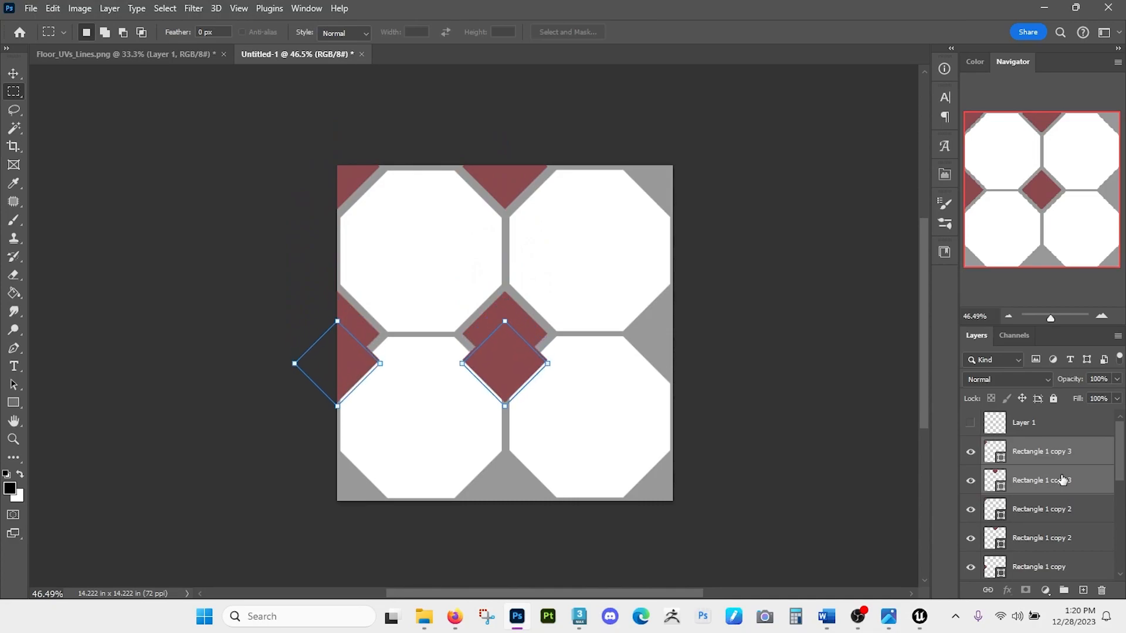
key("ctrl+shift+Down")
key("ctrl+shift+Down")
key("ctrl+shift+Down")
key("ctrl+shift+Down")
key("ctrl+shift+Down")
key("ctrl+shift+Down")
key("ctrl+shift+Down")
key("ctrl+shift+Down")
key("ctrl+shift+Down")
key("ctrl+shift+Down")
key("ctrl+shift+Down")
key("ctrl+shift+Down")
key("ctrl+shift+Down")
key("ctrl+shift+Down")
key("ctrl+shift+Down")
key("ctrl+shift+Down")
key("ctrl+shift+Down")
key("ctrl+shift+Down")
key("ctrl+shift+Down")
key("ctrl+shift+Down")
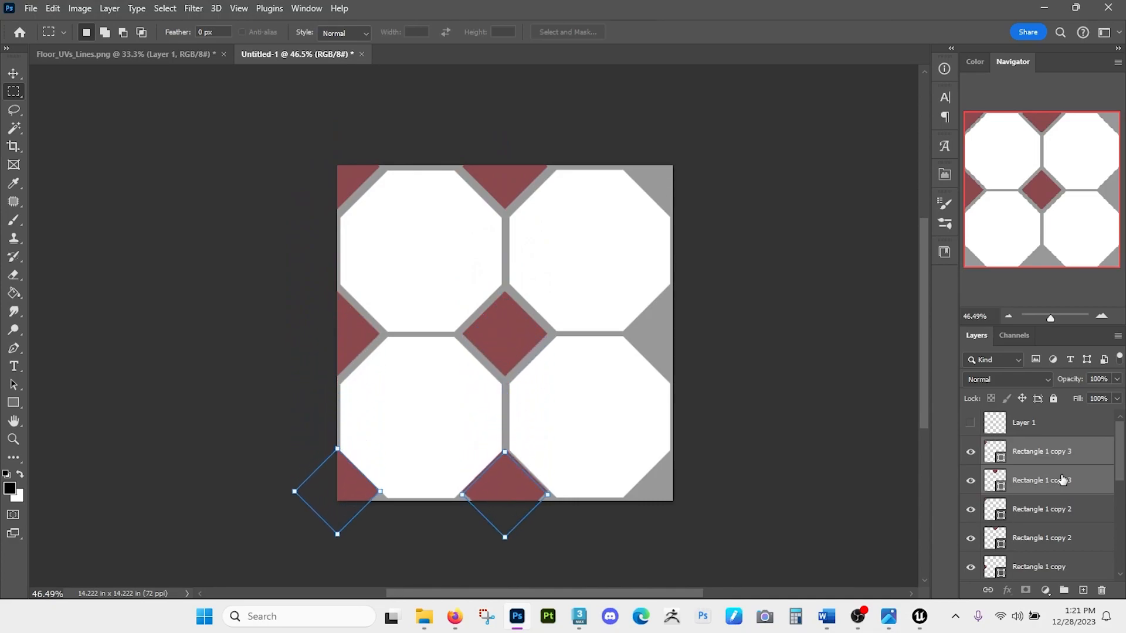
key("ctrl+shift+Down")
key("ctrl+shift+Down")
key("ctrl+shift+Down")
key("ctrl+shift+Down")
key("ctrl+shift+Down")
key("ctrl+shift+Down")
key("ctrl+shift+Up")
key("ctrl+shift+Up")
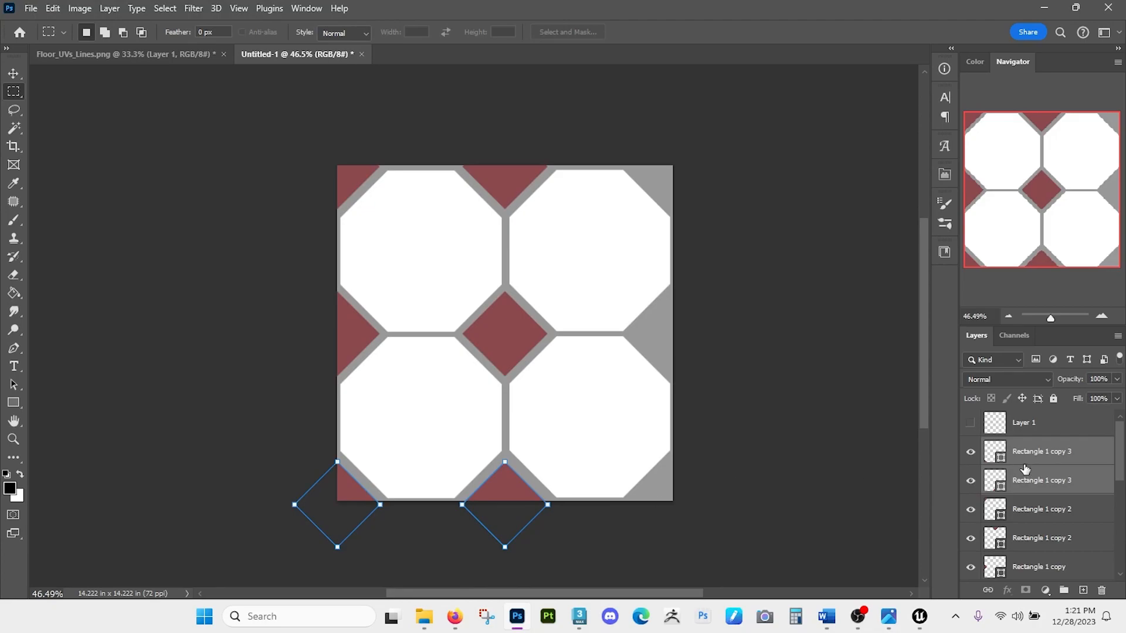
- Move the layers of the upper-middle and central diamonds up the stack beside the lower-middle diamond's layer
left_click(1067, 454)
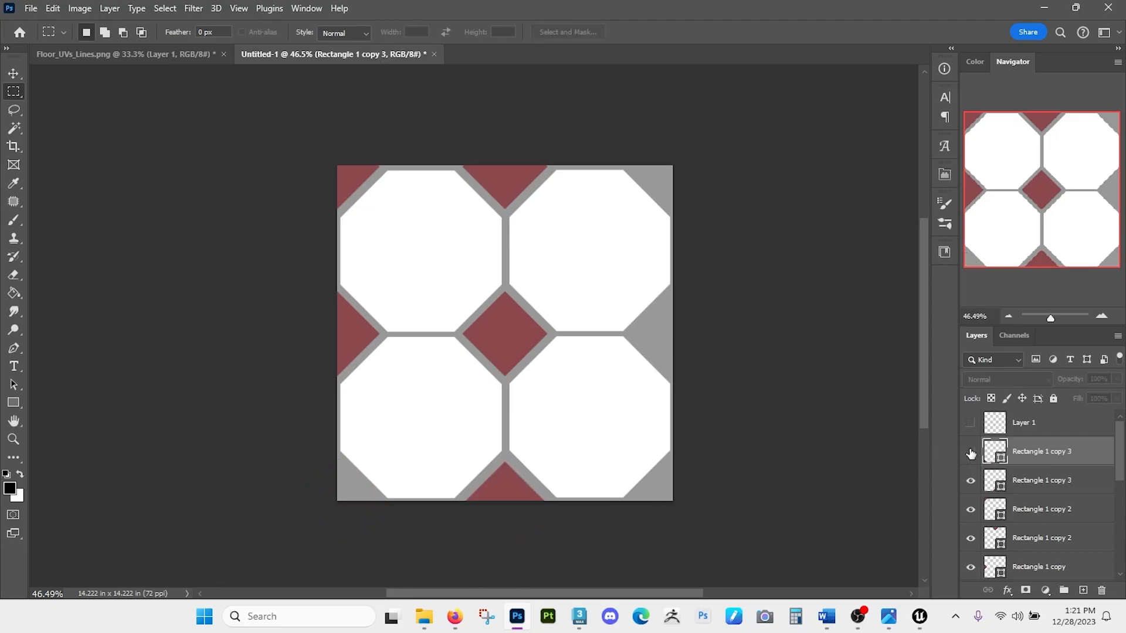
left_click(970, 481)
left_click(971, 481)
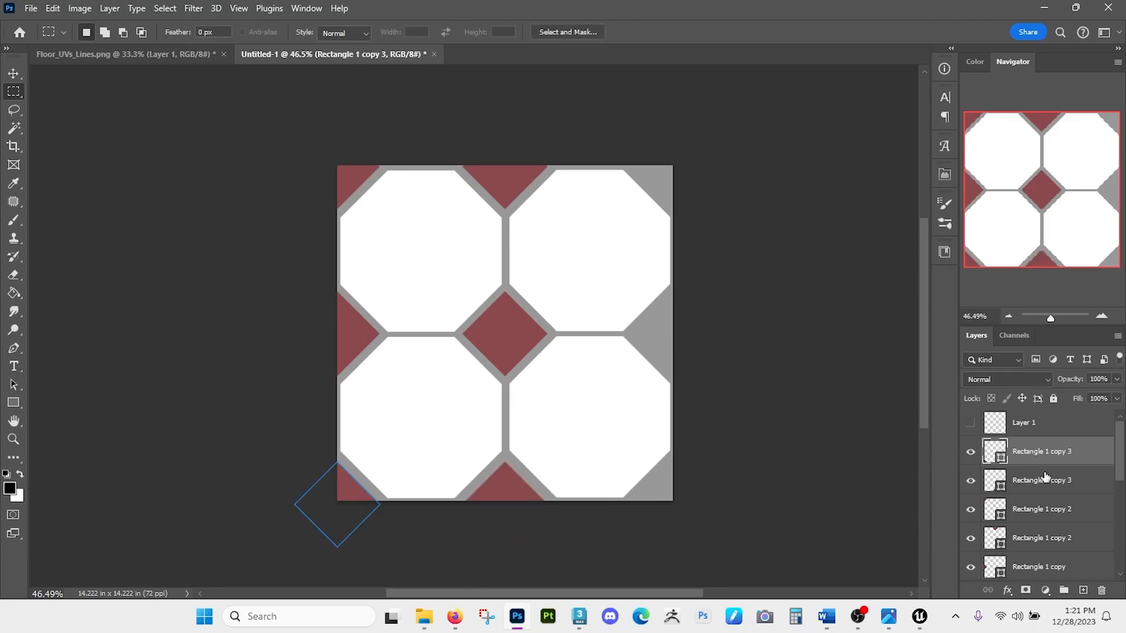
left_click(1046, 478)
left_click(970, 509)
left_click(971, 538)
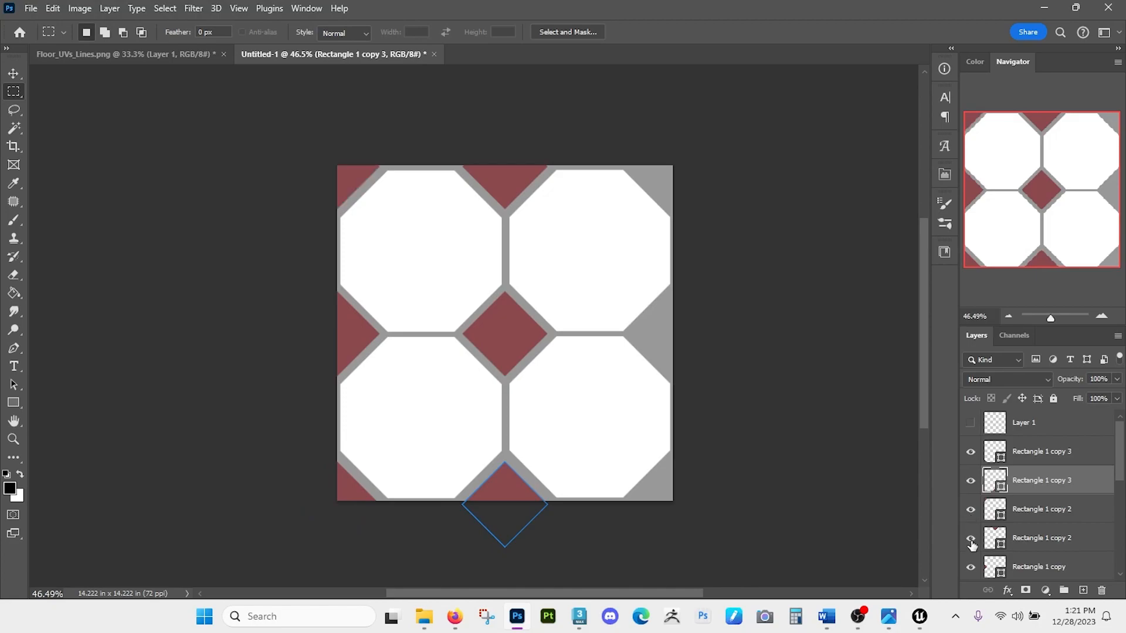
left_click(970, 537)
left_click_drag(1038, 539, 1035, 440)
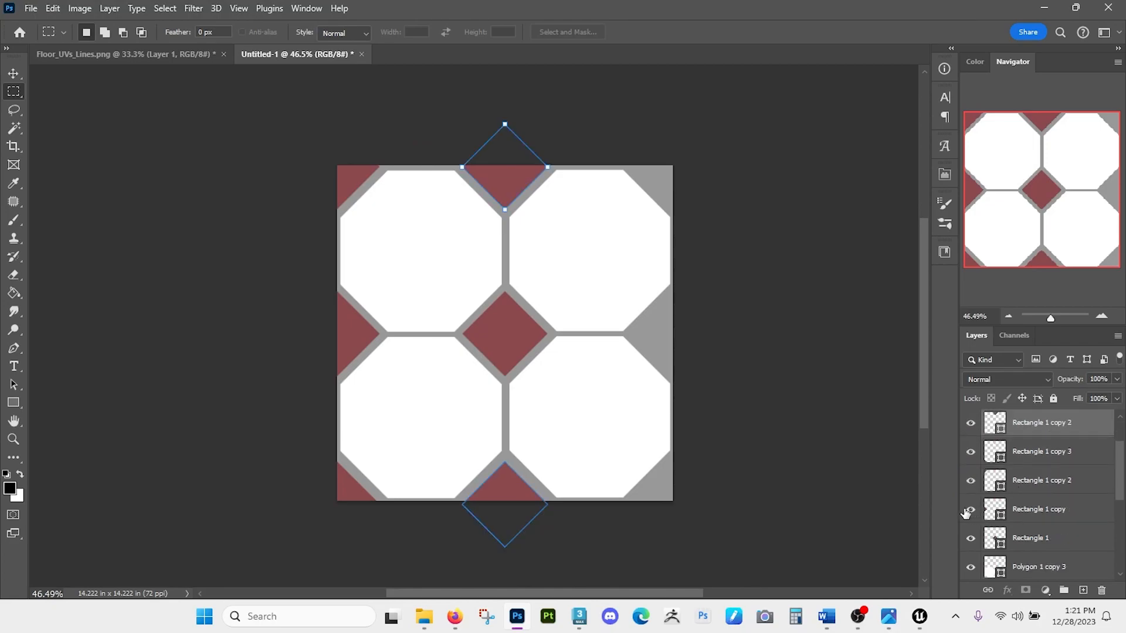
key("v")
left_click(502, 329)
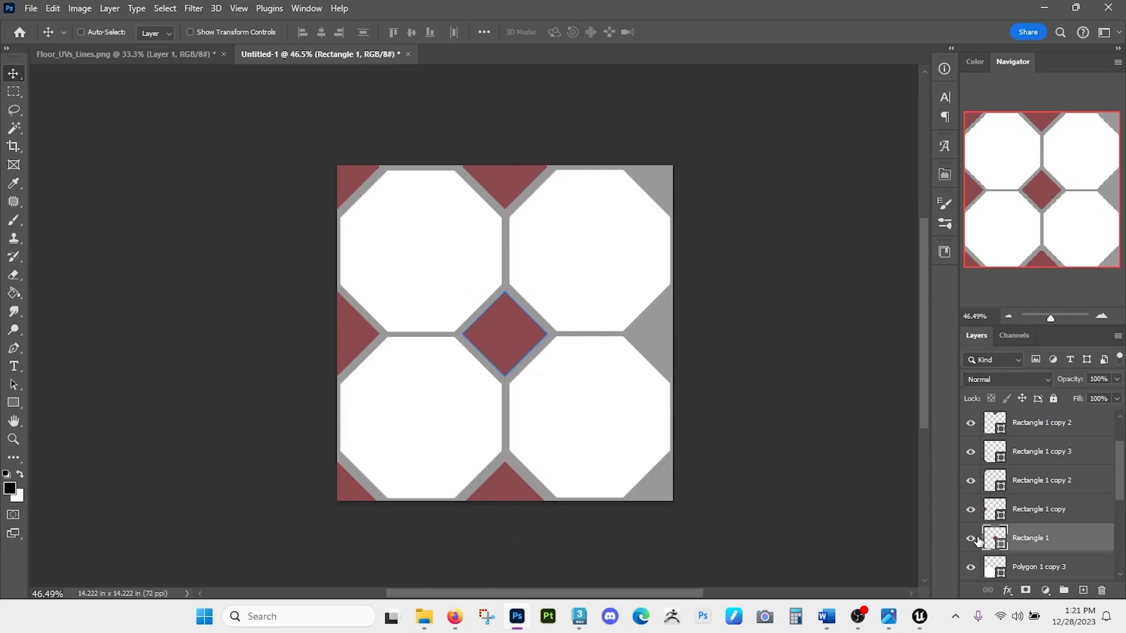
left_click_drag(1048, 540, 1048, 441)
key("m")
scroll(1049, 455, "up", 1)
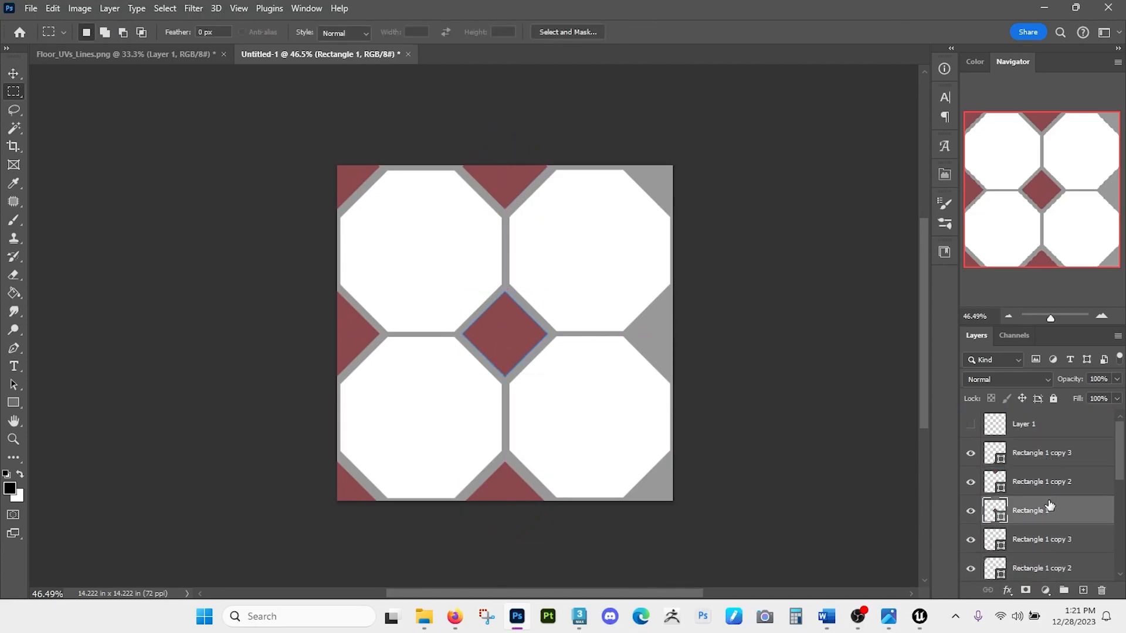
- Duplicate the three red diamonds of the middle column and move the copies straight right so they straddle the tile's right edge
left_click(1051, 454, "shift")
key("ctrl+j")
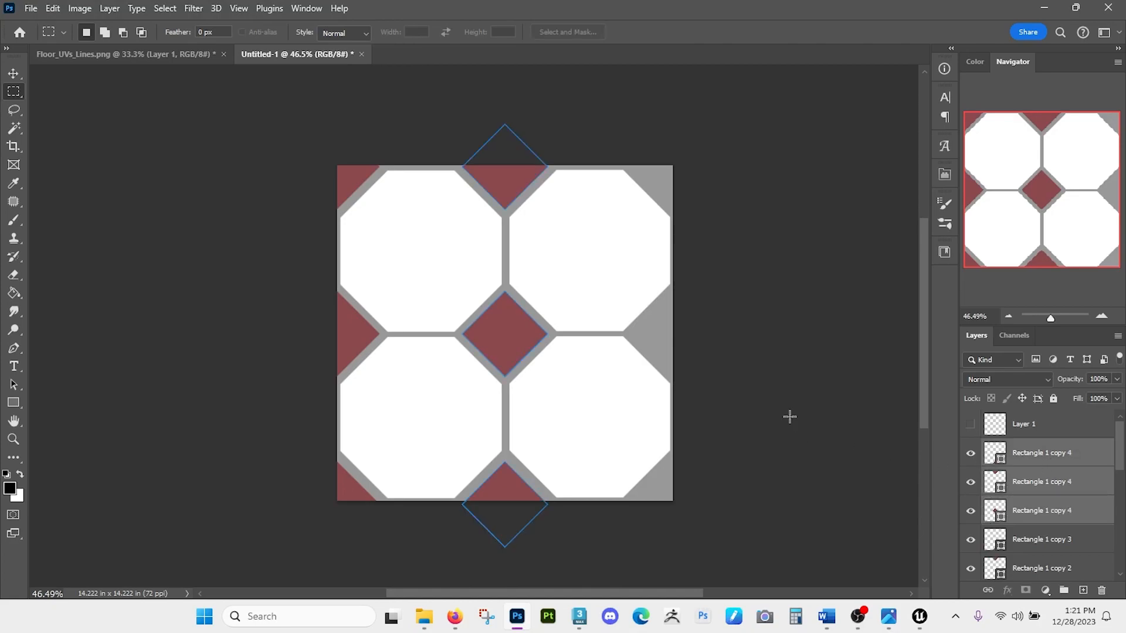
key("ctrl+shift+Right")
key("ctrl+shift+Right")
key("ctrl+shift+Right")
key("ctrl+shift+Right")
key("ctrl+shift+Right")
key("ctrl+shift+Right")
key("ctrl+shift+Right")
key("ctrl+shift+Right")
key("ctrl+shift+Right")
key("ctrl+shift+Right")
key("ctrl+shift+Right")
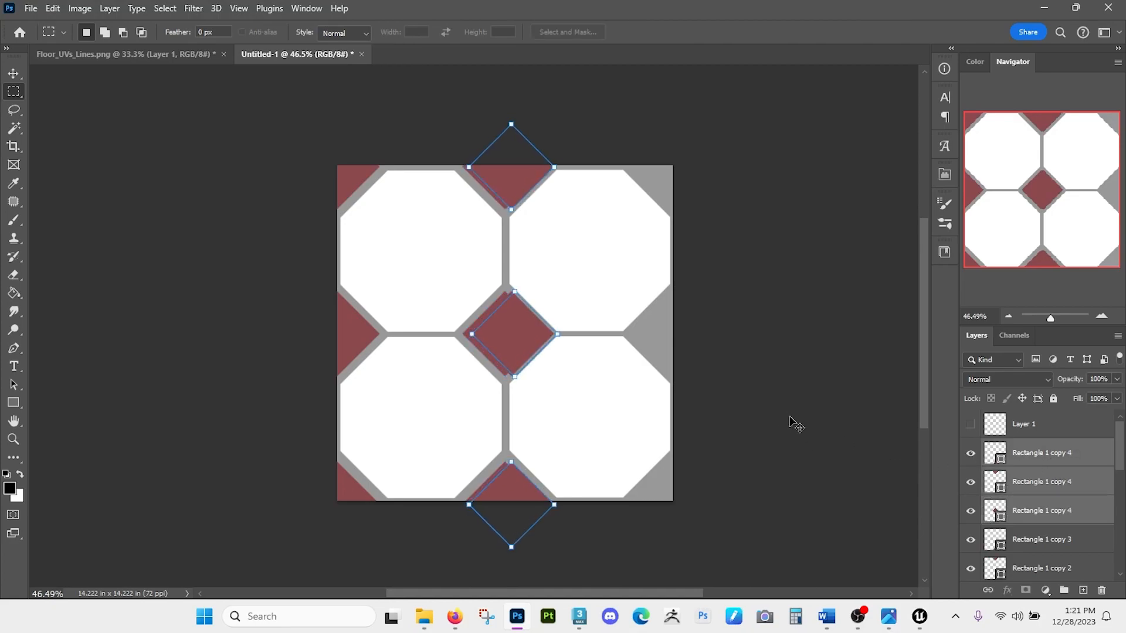
key("ctrl+shift+Right")
key("ctrl+shift+Right")
key("ctrl+shift+Right")
key("ctrl+shift+Right")
key("ctrl+shift+Right")
key("ctrl+shift+Right")
key("ctrl+shift+Right")
key("ctrl+shift+Right")
key("ctrl+shift+Right")
key("ctrl+shift+Right")
key("ctrl+shift+Right")
key("ctrl+shift+Right")
key("ctrl+shift+Right")
key("ctrl+shift+Right")
key("ctrl+shift+Right")
key("ctrl+shift+Right")
key("ctrl+shift+Right")
key("ctrl+shift+Right")
key("ctrl+shift+Right")
key("ctrl+shift+Right")
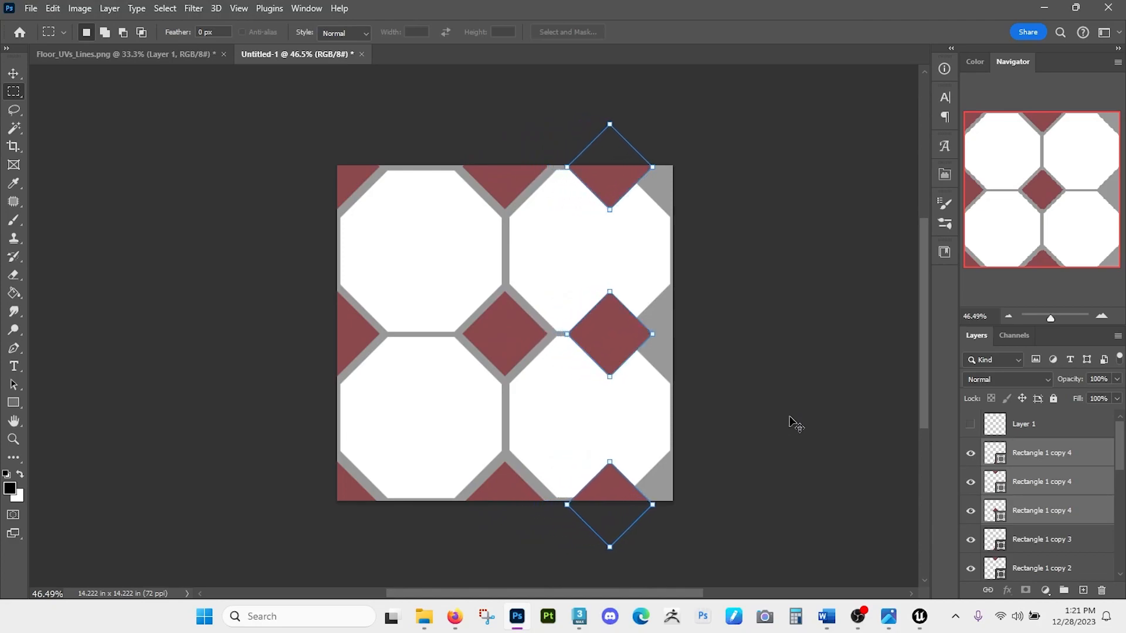
key("ctrl+shift+Right")
key("ctrl+shift+Right")
key("ctrl+shift+Right")
key("ctrl+shift+Right")
key("ctrl+shift+Right")
key("ctrl+shift+Right")
key("ctrl+shift+Right")
key("ctrl+shift+Right")
key("ctrl+shift+Right")
key("ctrl+shift+Right")
key("ctrl+shift+Right")
key("ctrl+shift+Right")
key("ctrl+shift+Right")
key("ctrl+shift+Right")
key("ctrl+shift+Right")
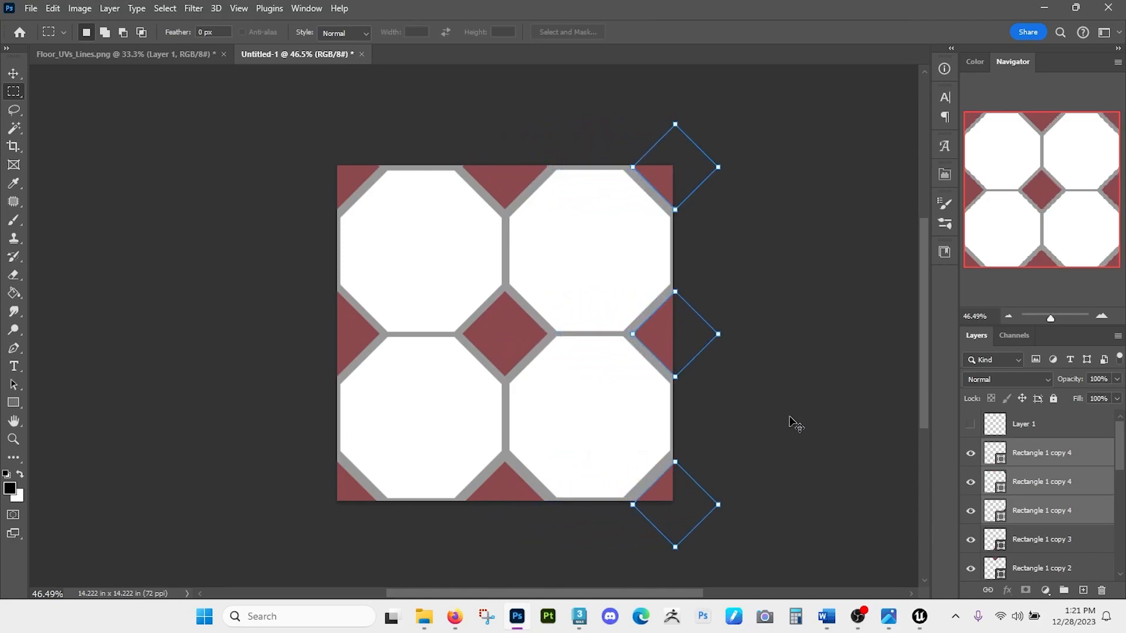
key("ctrl+shift+Left")
key("ctrl+shift+Right")
- Turn on Pattern Preview and examine the gaps around the diamonds across the tile's repeating edges
left_click(239, 9)
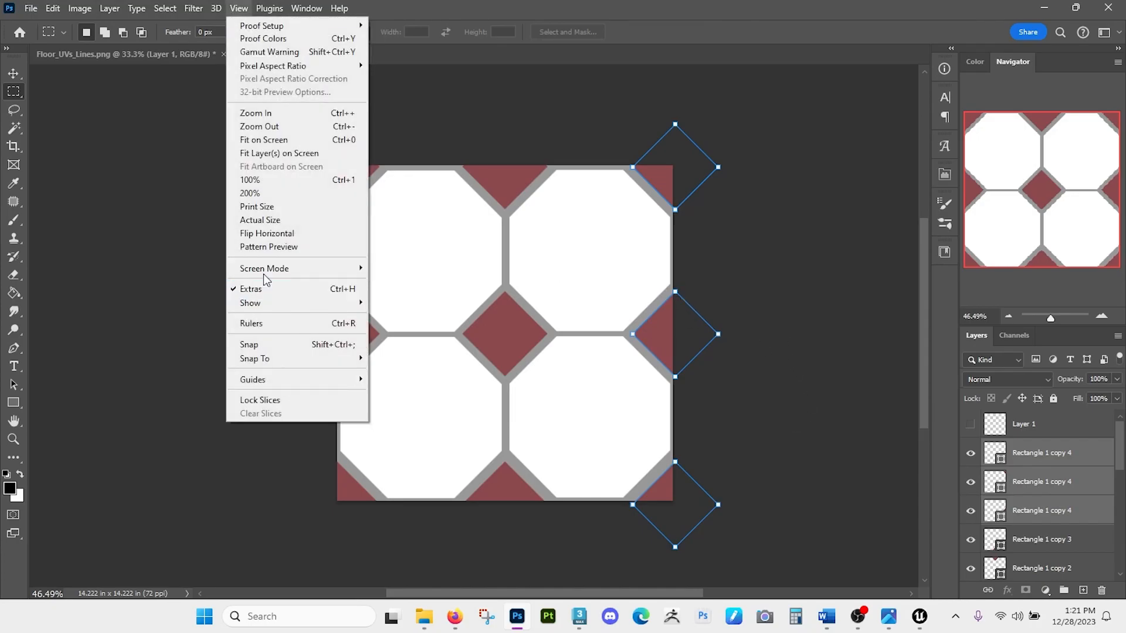
left_click(265, 248)
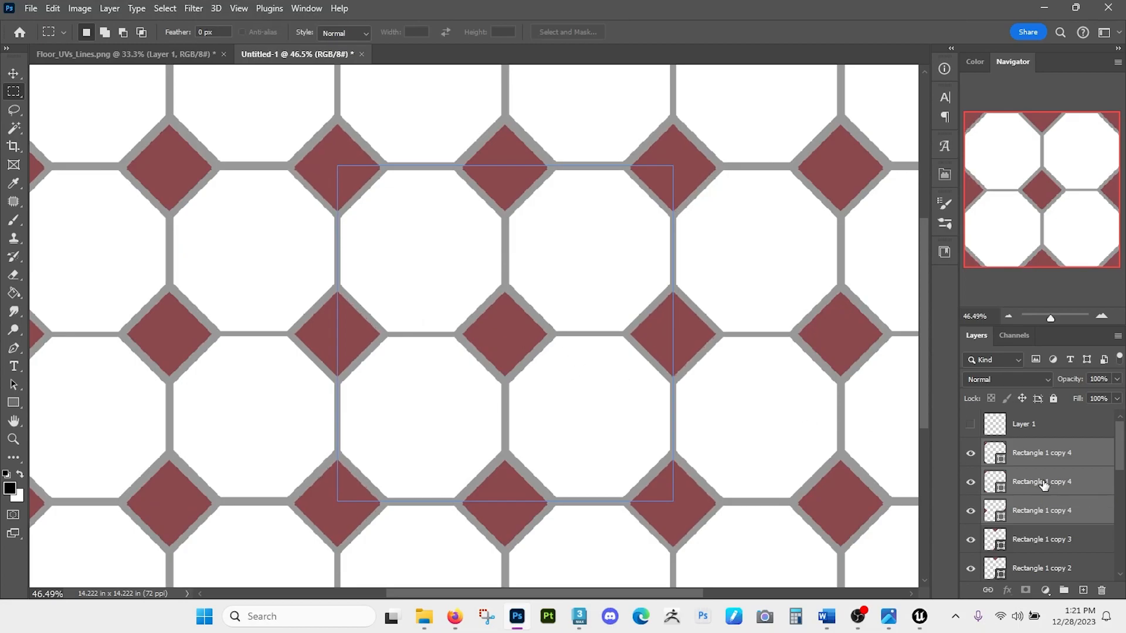
key("z")
left_click_drag(642, 435, 618, 404)
key("m")
left_click_drag(513, 446, 543, 415)
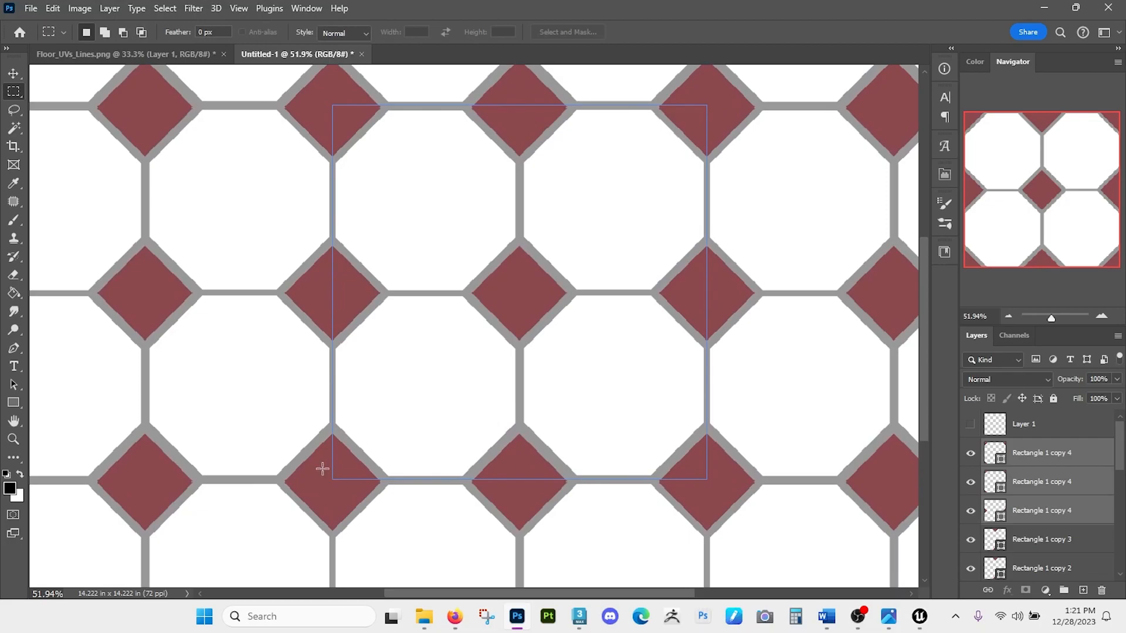
- Look for the layers of the diamonds along the tile's lower edge, and turn off Pattern Preview
key("v")
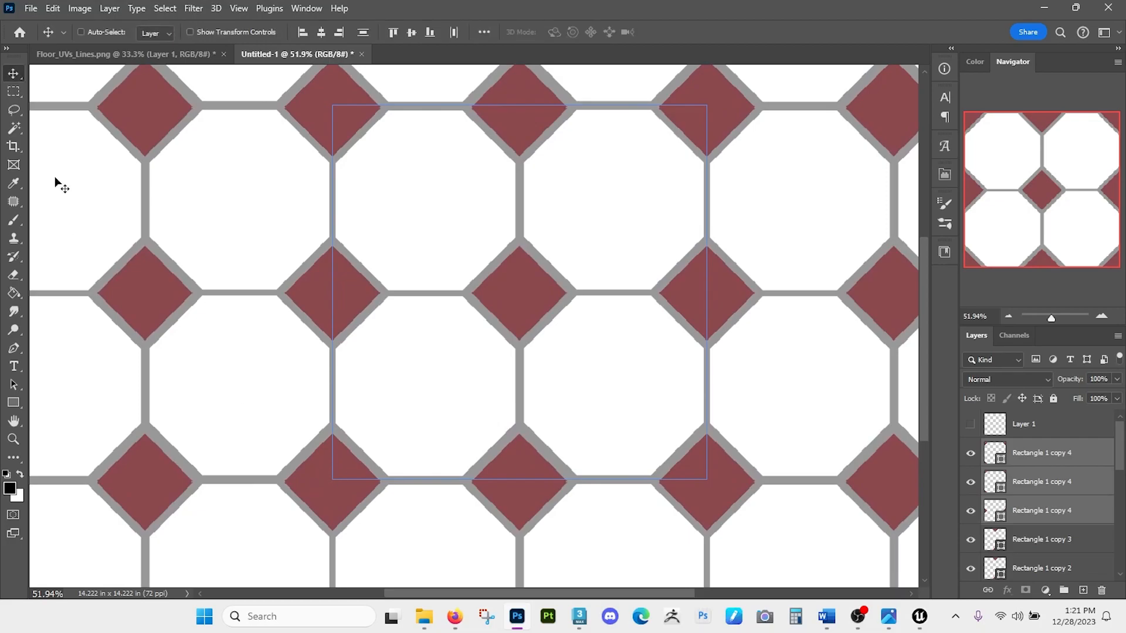
key("ctrl")
left_click_drag(301, 482, 509, 472)
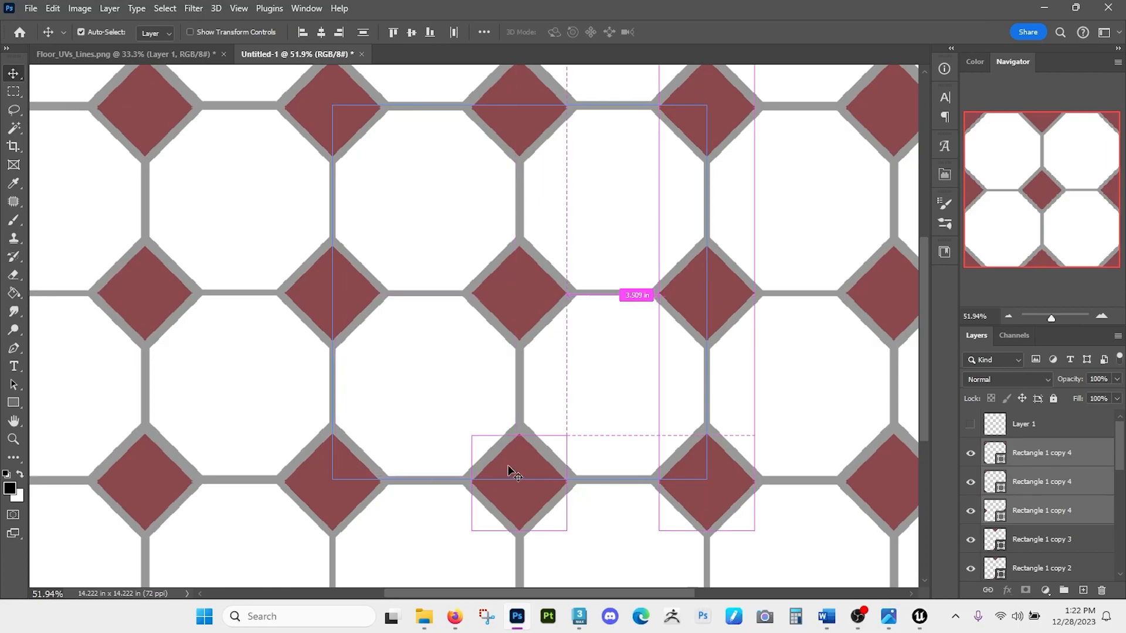
left_click(509, 472, "ctrl")
left_click(350, 472, "ctrl")
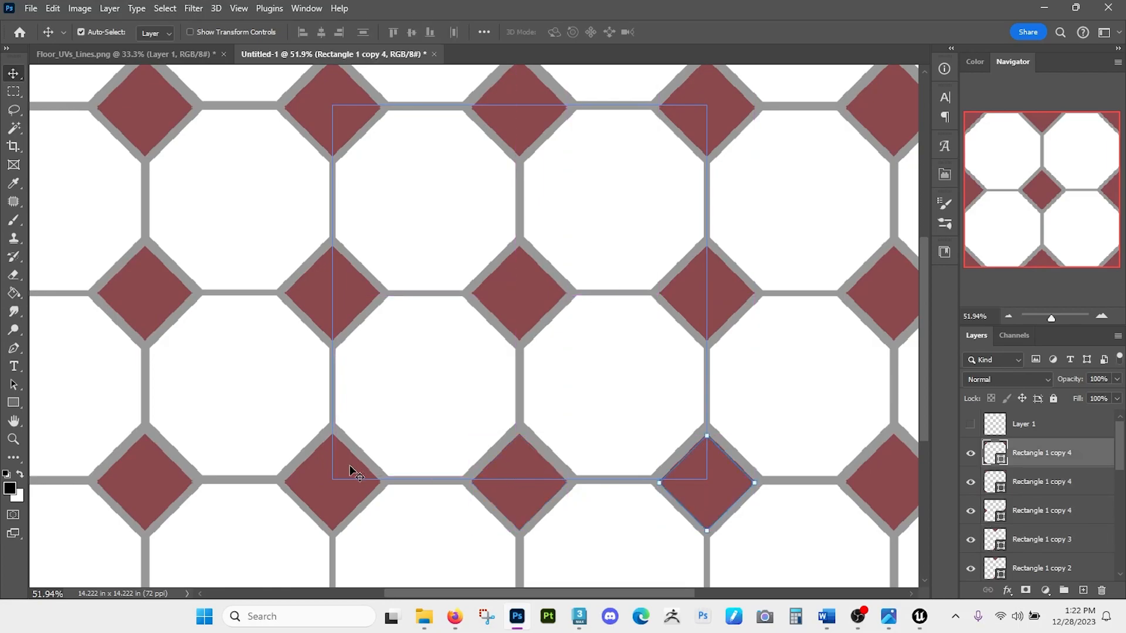
scroll(997, 525, "down", 3)
scroll(998, 517, "down", 2)
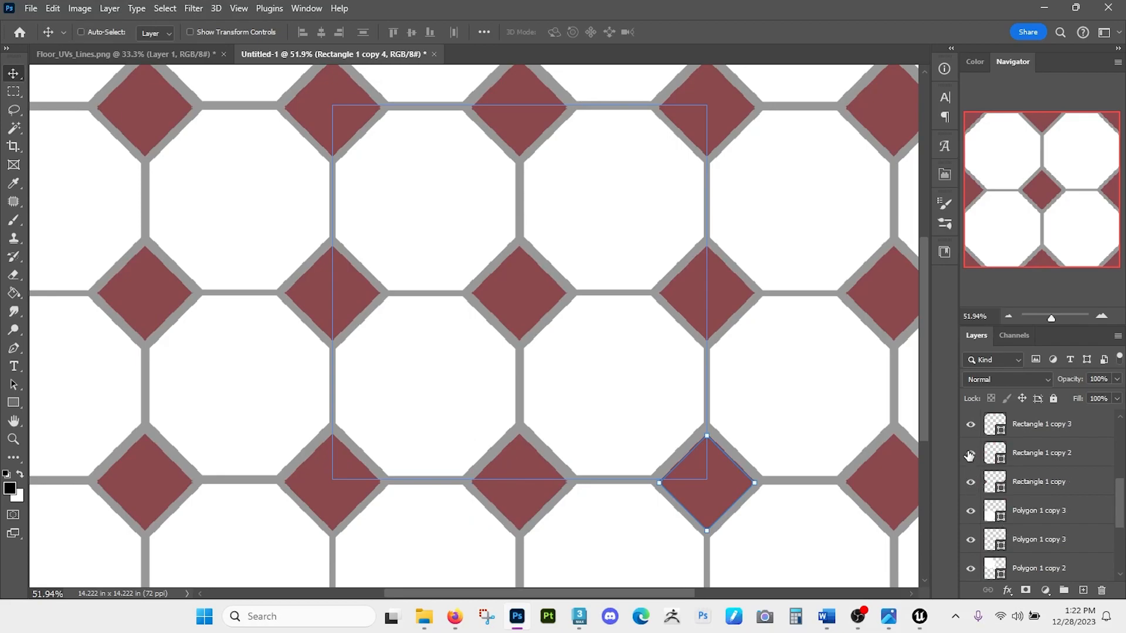
left_click(239, 8)
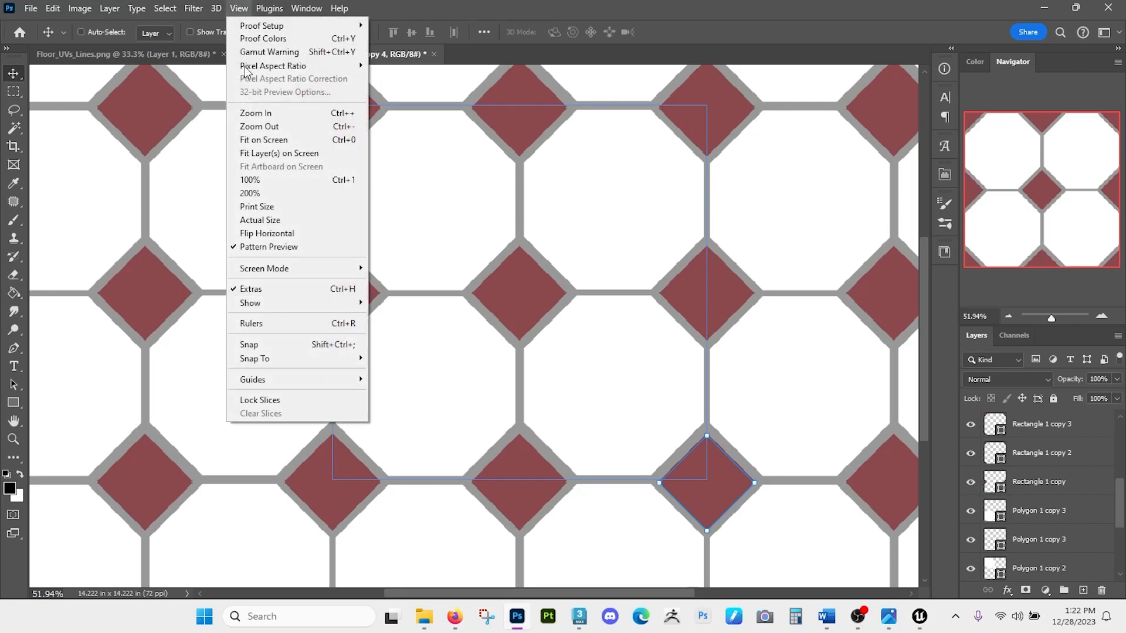
left_click(275, 245)
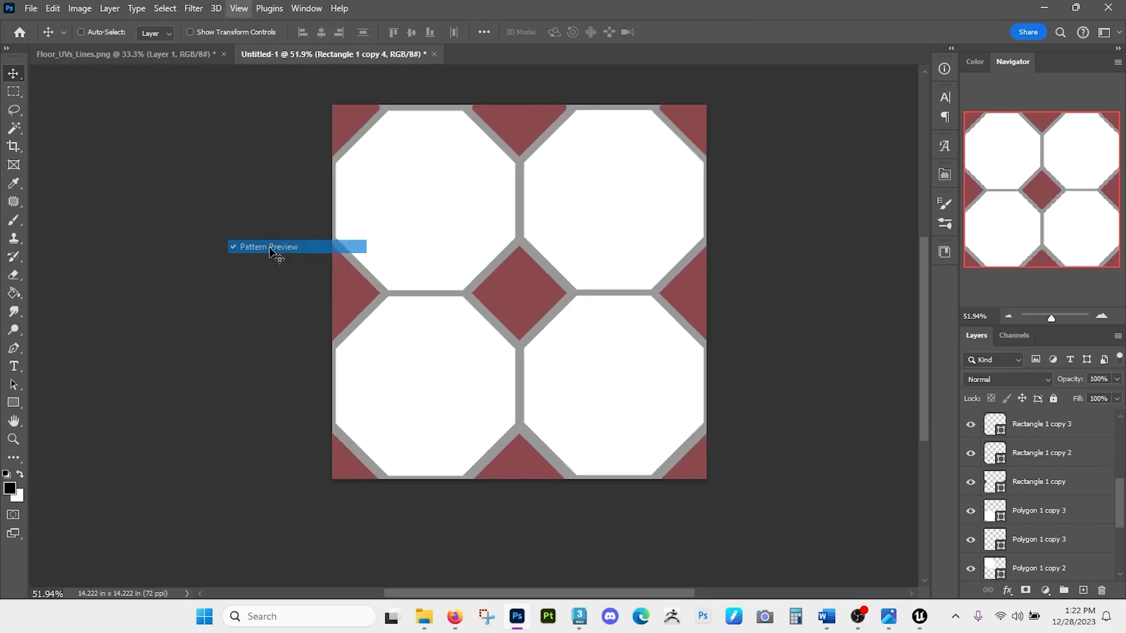
- Move the layers of the lower-left and lower-middle diamonds up the stack beside the lower-right corner diamond's layer
left_click(346, 466)
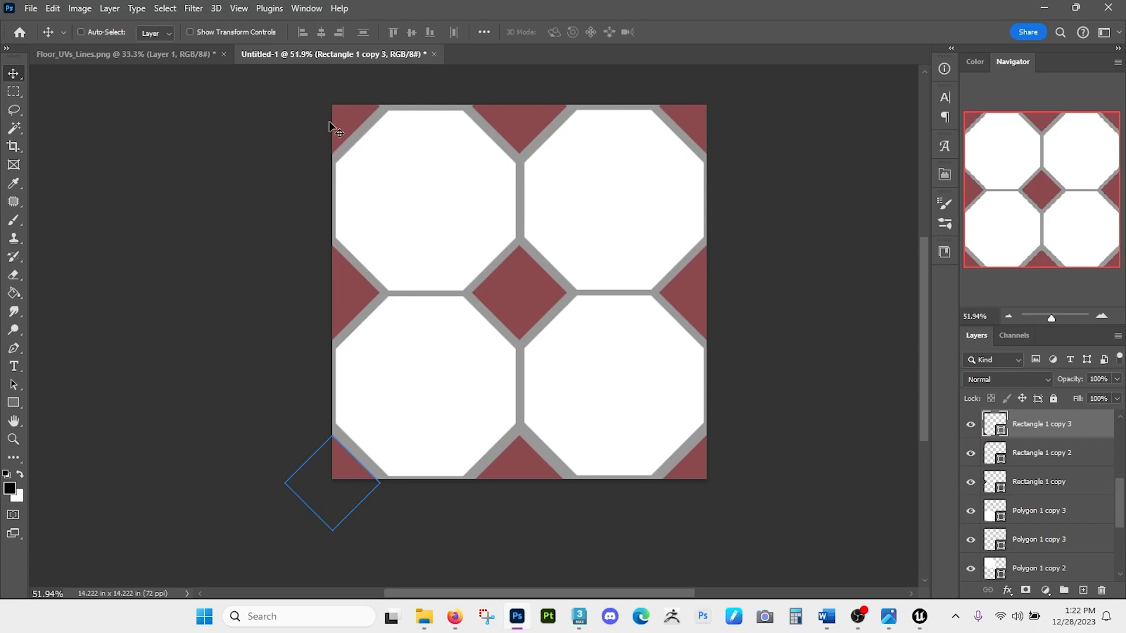
left_click(692, 467, "ctrl")
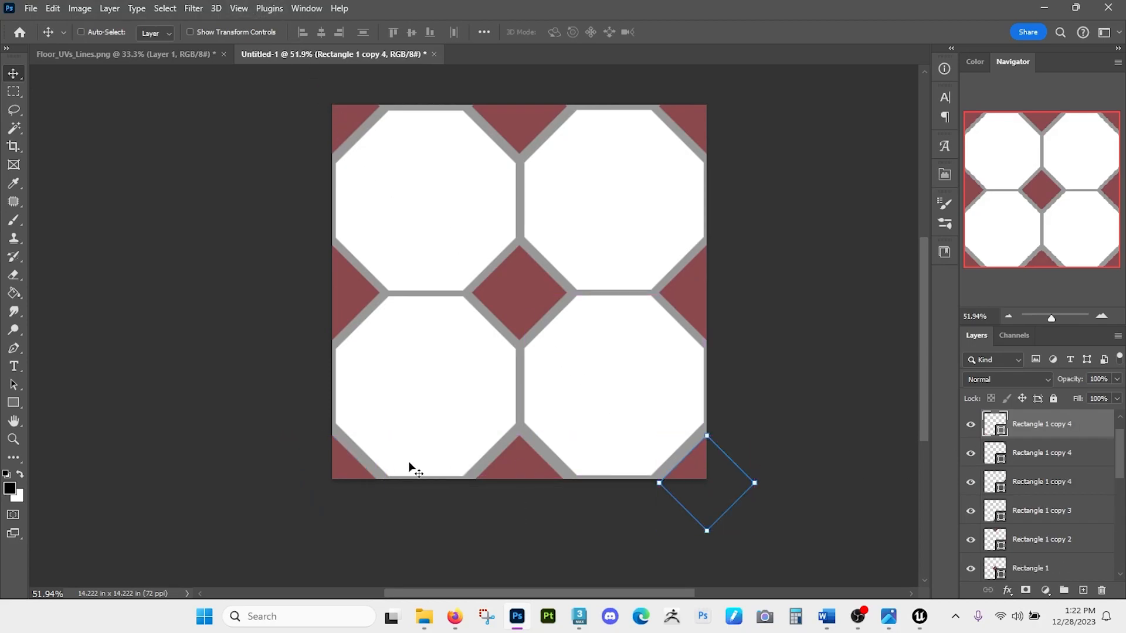
scroll(1002, 481, "up", 1)
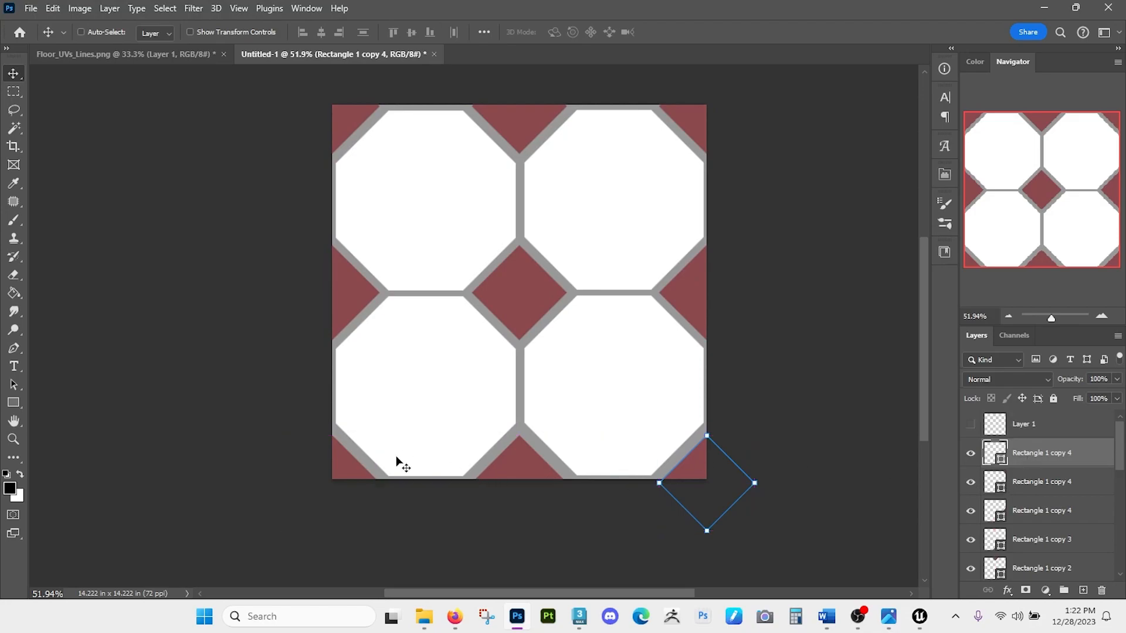
left_click(346, 466, "ctrl")
scroll(1063, 564, "down", 3)
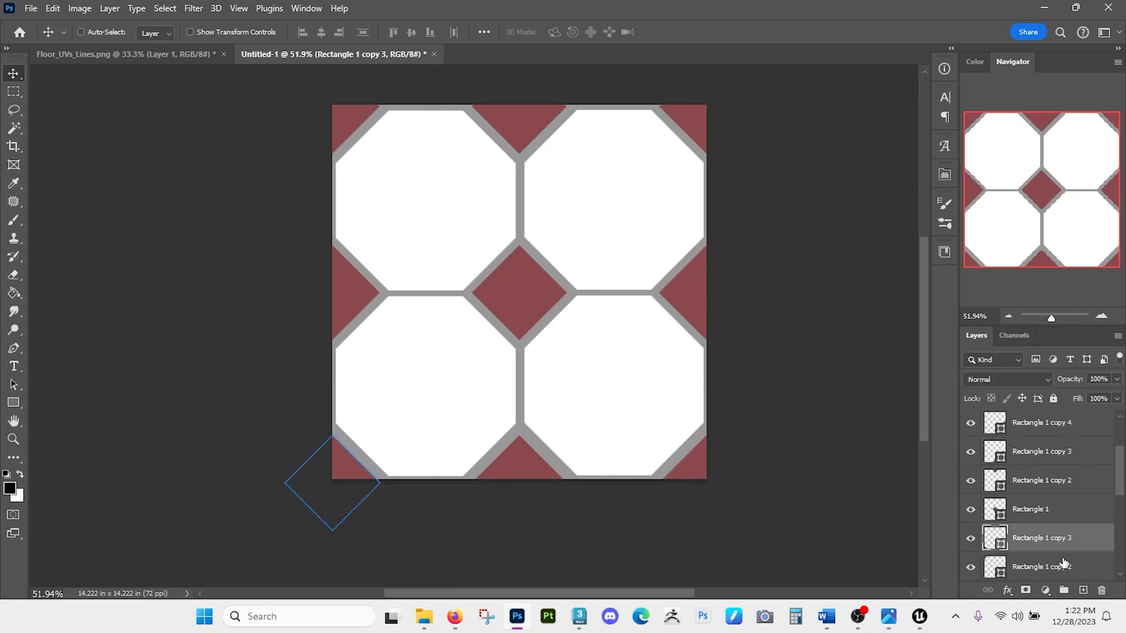
scroll(1060, 534, "up", 3)
left_click_drag(1059, 571, 1046, 452)
key("ctrl")
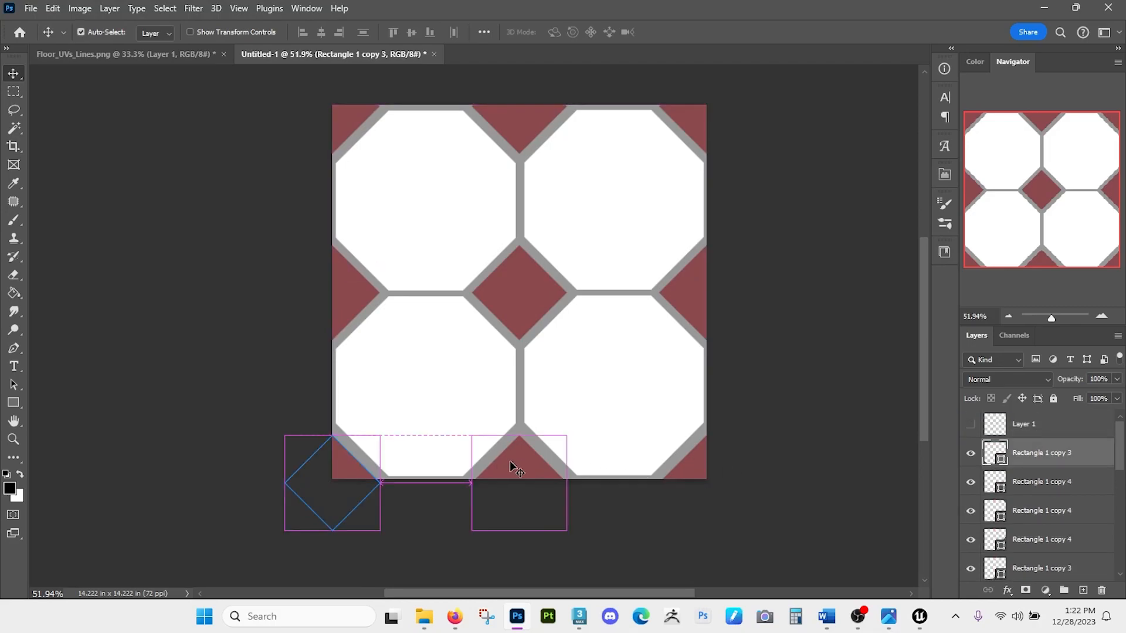
left_click(516, 469, "ctrl")
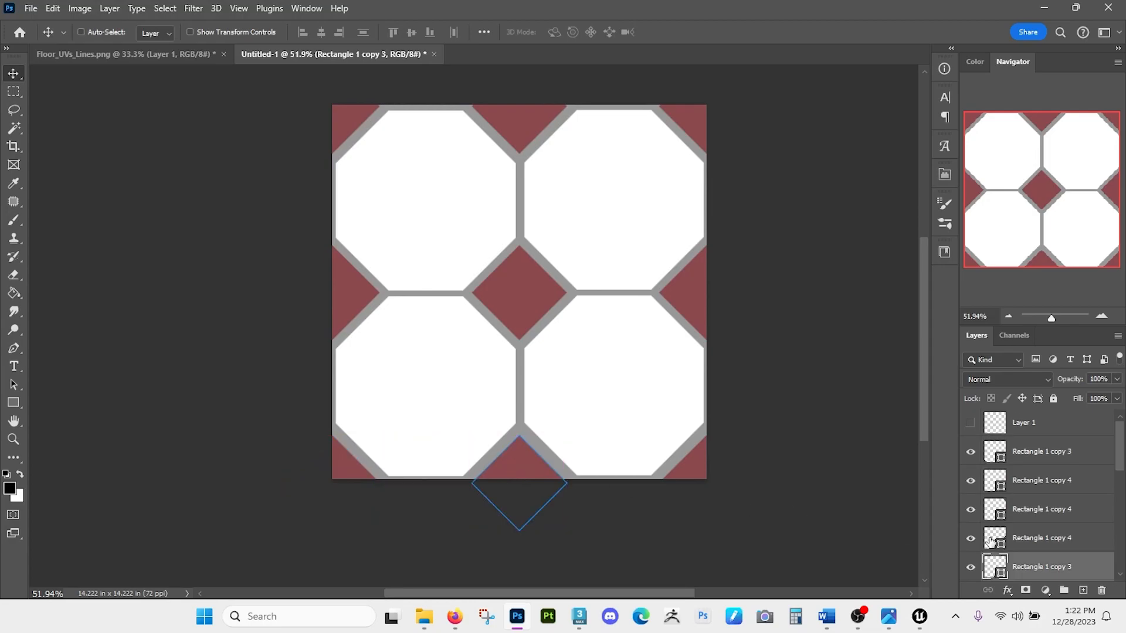
left_click_drag(1054, 568, 1056, 499)
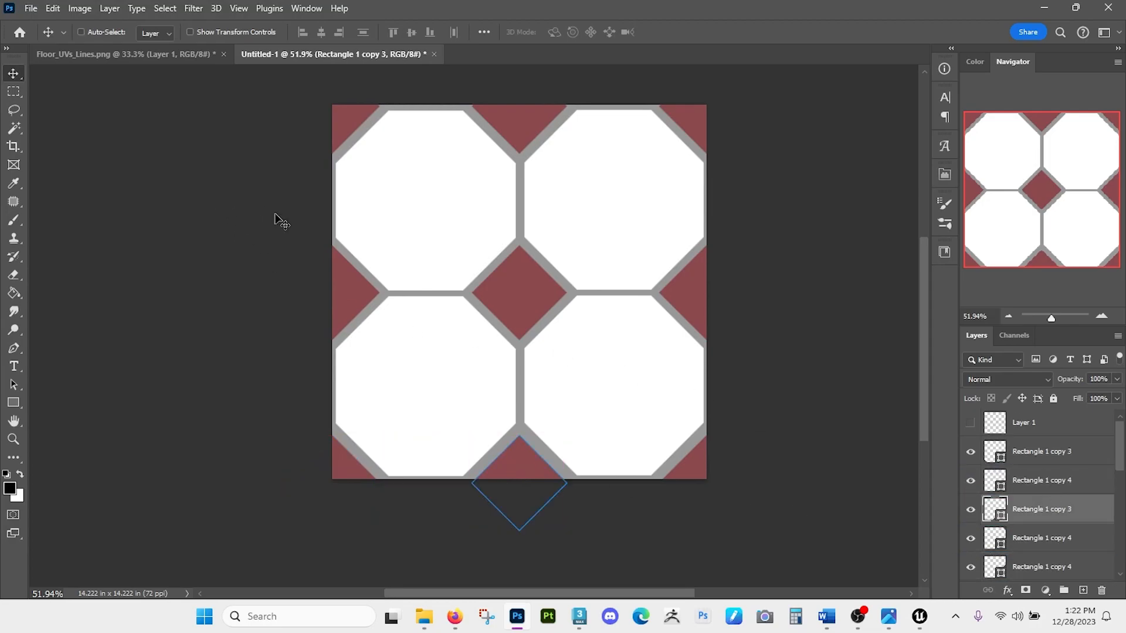
- Turn on Pattern Preview and nudge the three diamonds along the tile's lower edge slightly upward to even out their gaps
left_click(239, 9)
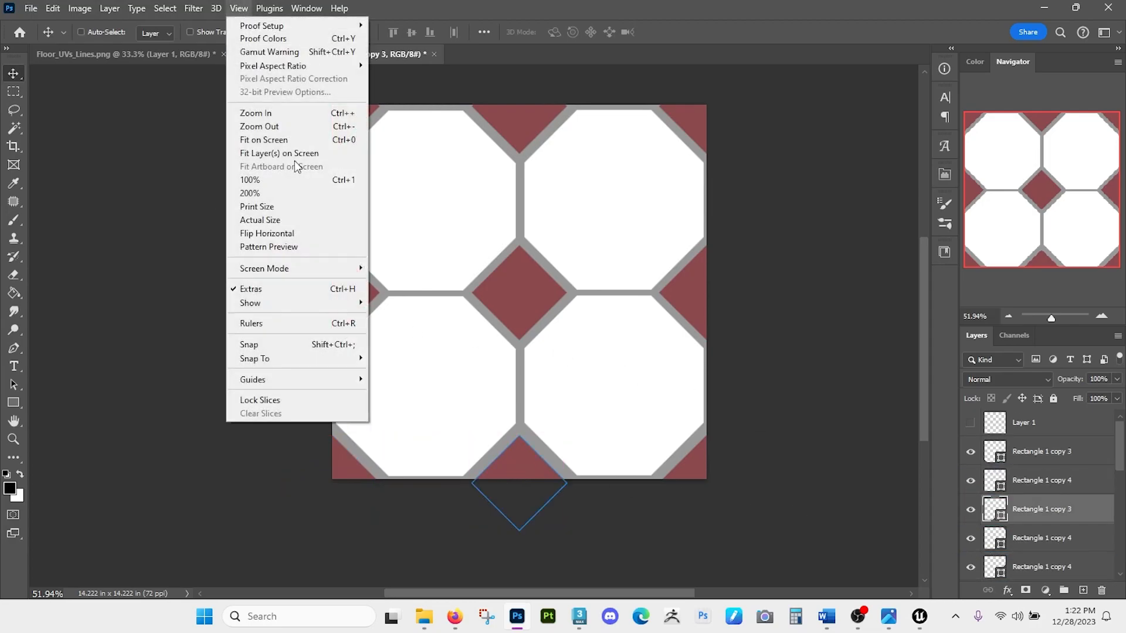
left_click(292, 247)
left_click(1027, 453, "shift")
left_click(14, 91)
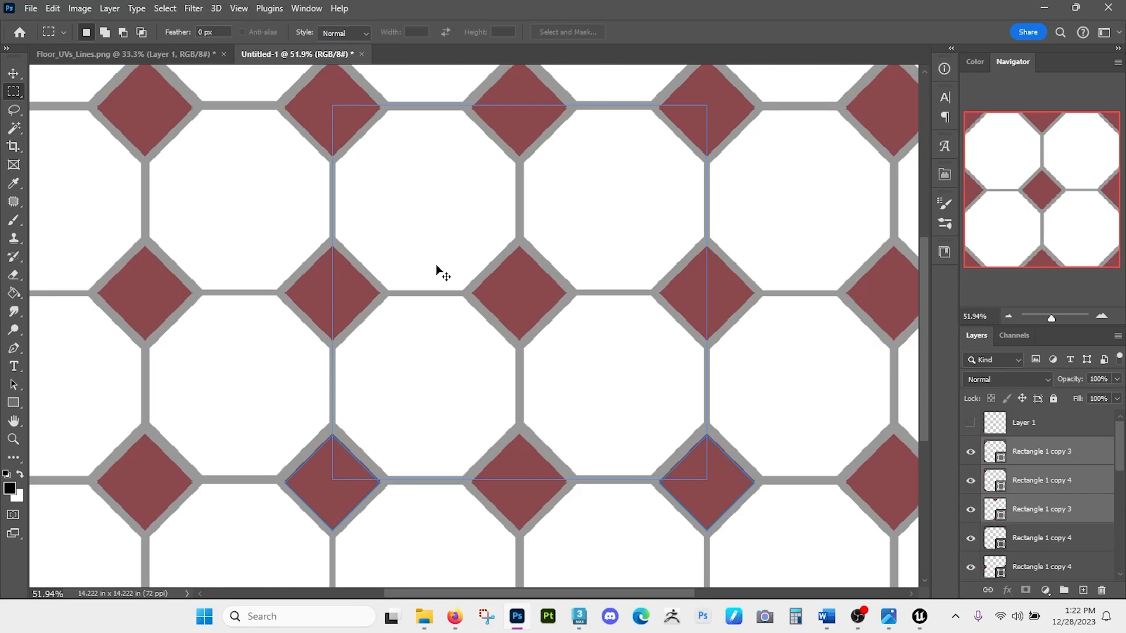
key("ctrl+Up")
key("ctrl+Up")
key("ctrl+Up")
key("ctrl+Up")
key("ctrl+Up")
key("ctrl+Up")
key("ctrl+Up")
key("ctrl+Up")
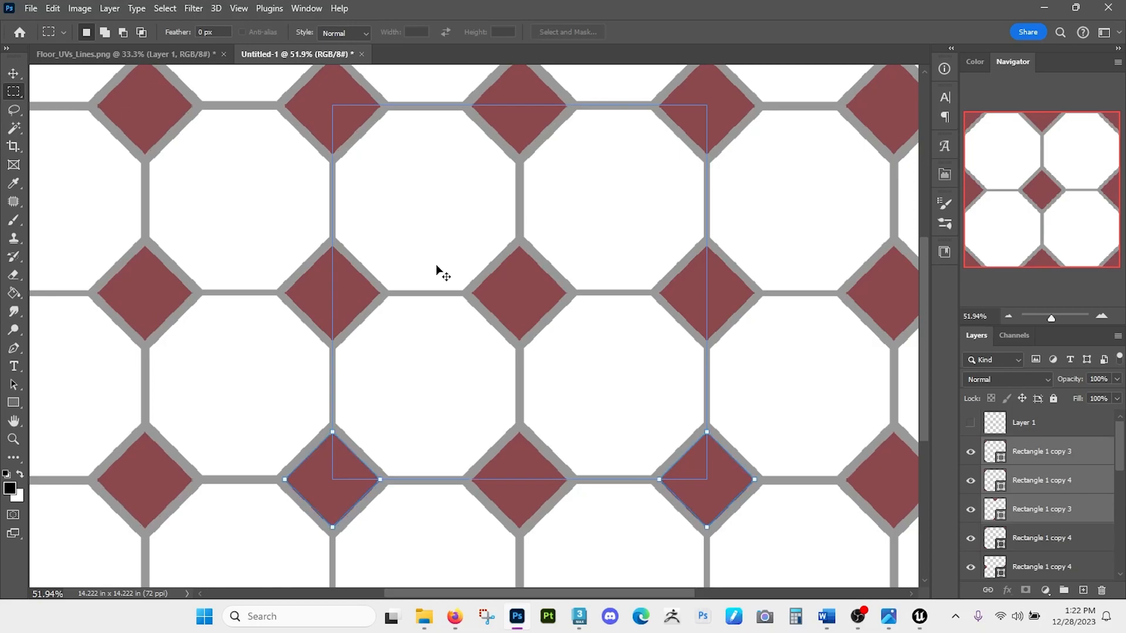
- Examine the gaps around the diamonds in the repeating pattern, and turn off Pattern Preview
scroll(585, 336, "up", 1)
scroll(585, 337, "right", 1)
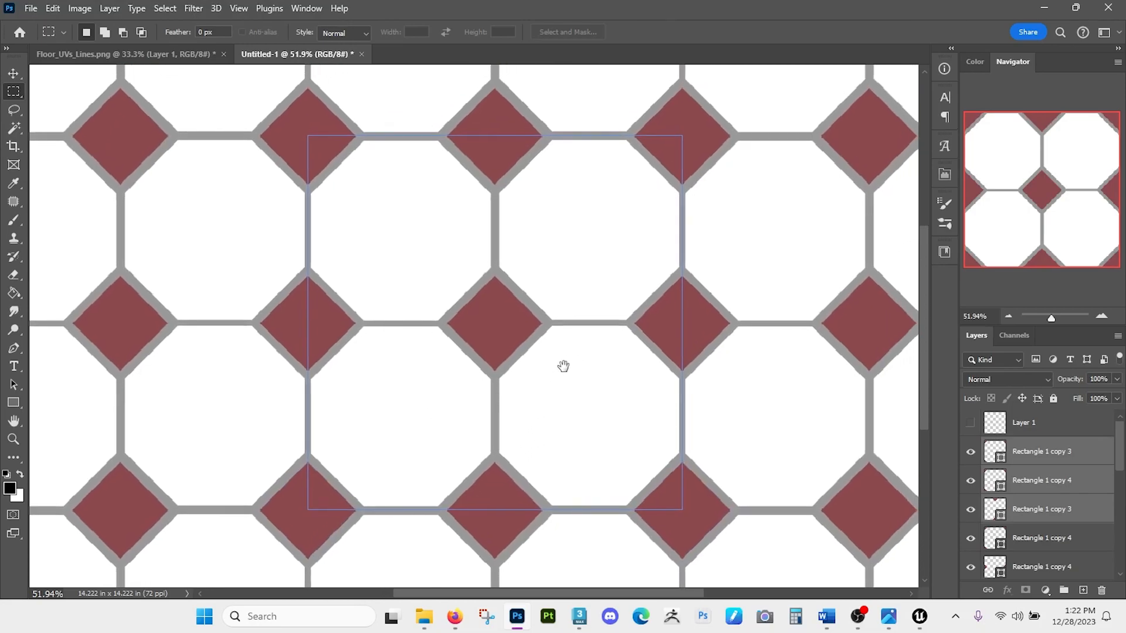
key("z")
left_click_drag(309, 292, 245, 247)
key("m")
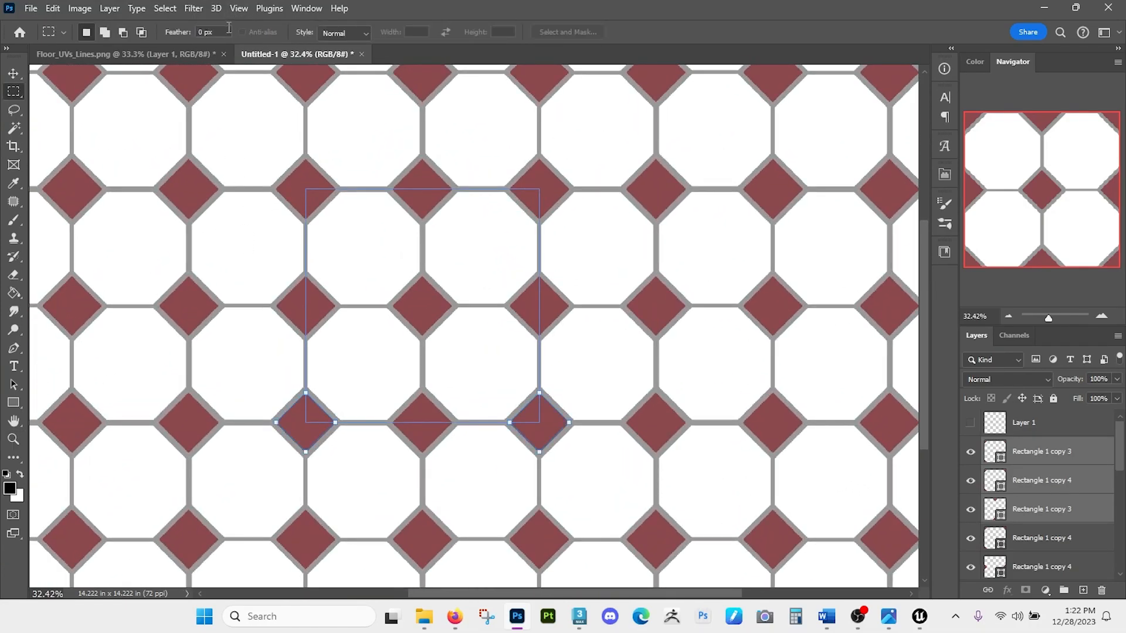
left_click(238, 9)
left_click(278, 246)
key("z")
left_click_drag(403, 314, 456, 306)
key("m")
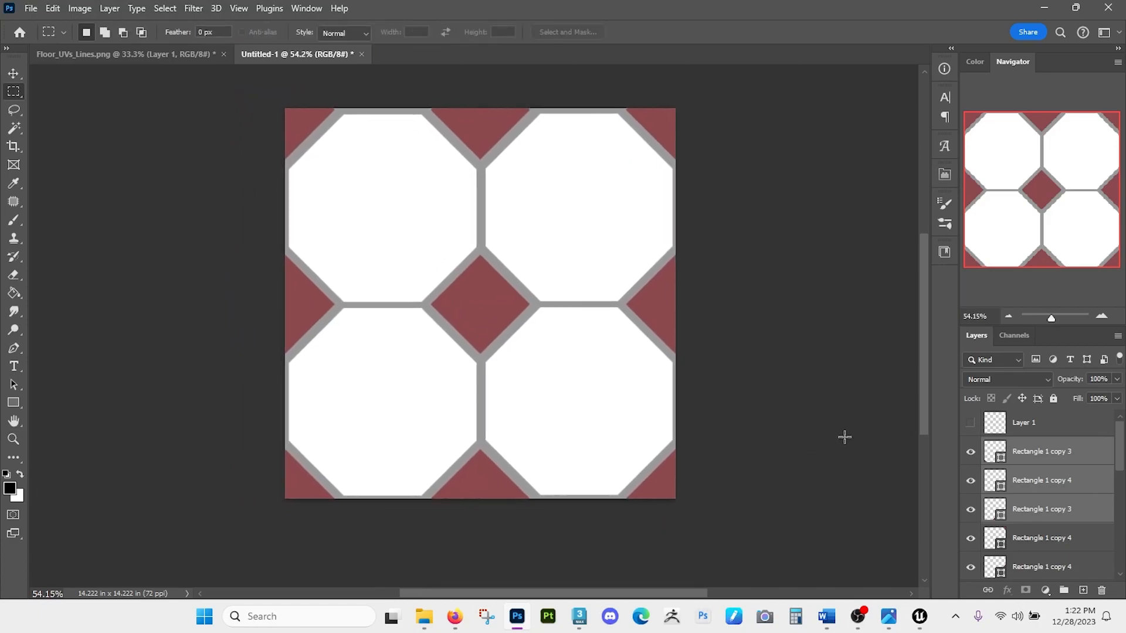
scroll(1094, 531, "down", 4)
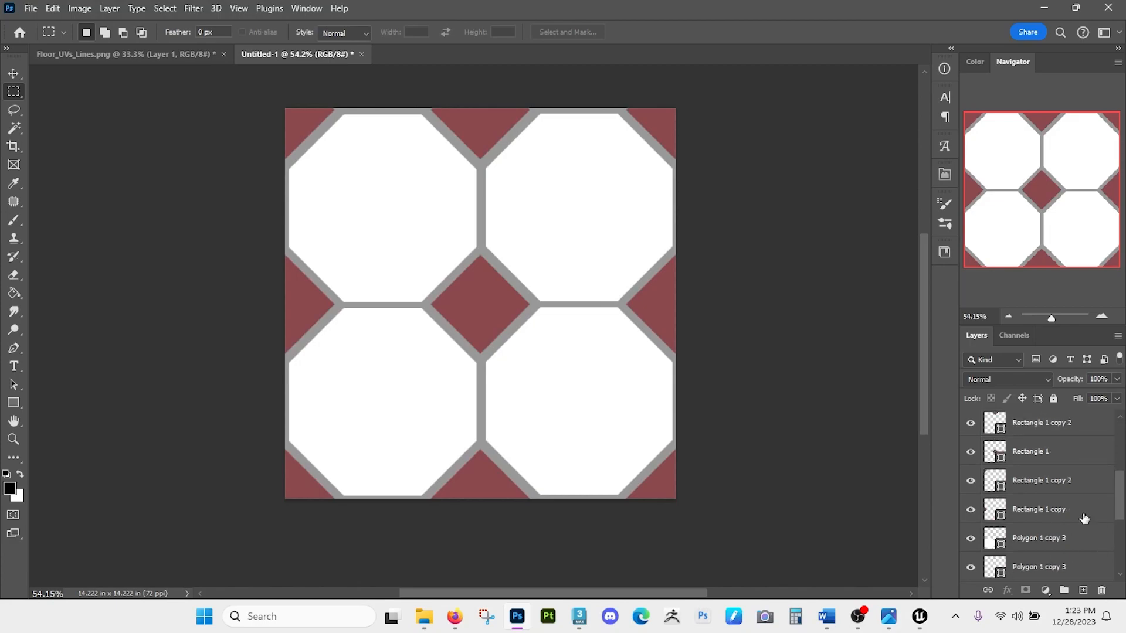
left_click(1062, 488)
scroll(1066, 491, "up", 1)
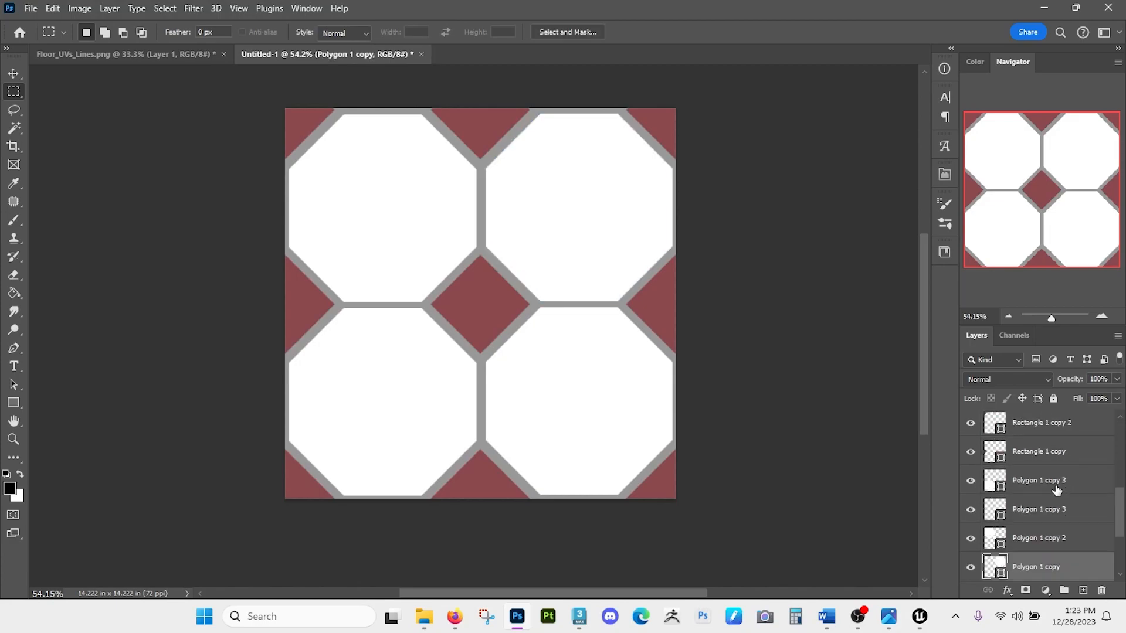
left_click(1056, 490, "shift")
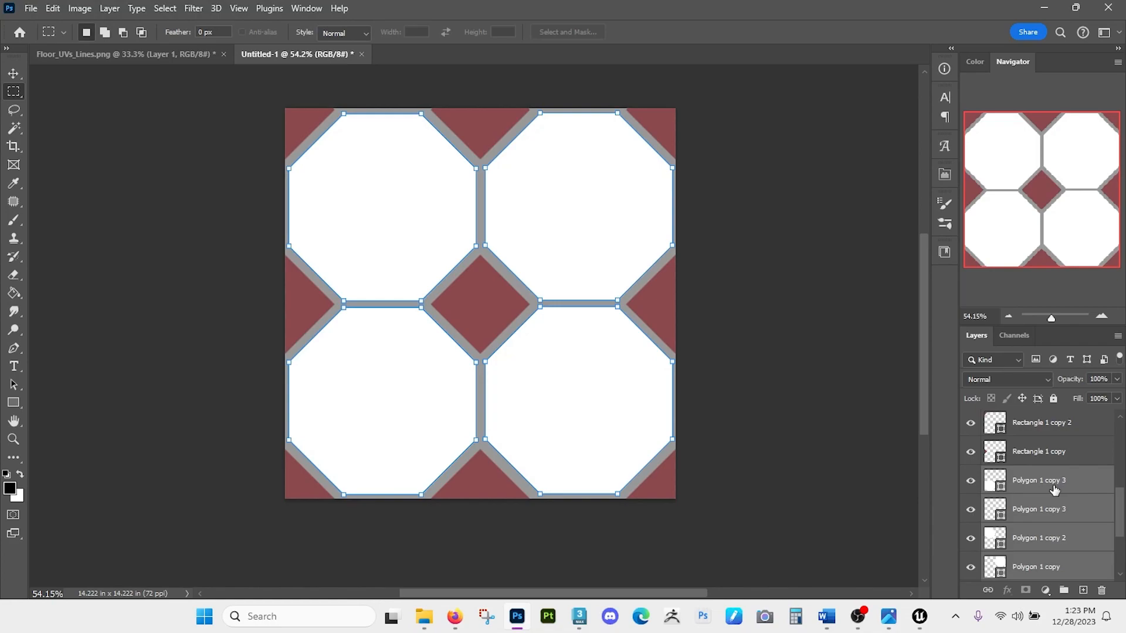
left_click(1084, 481)
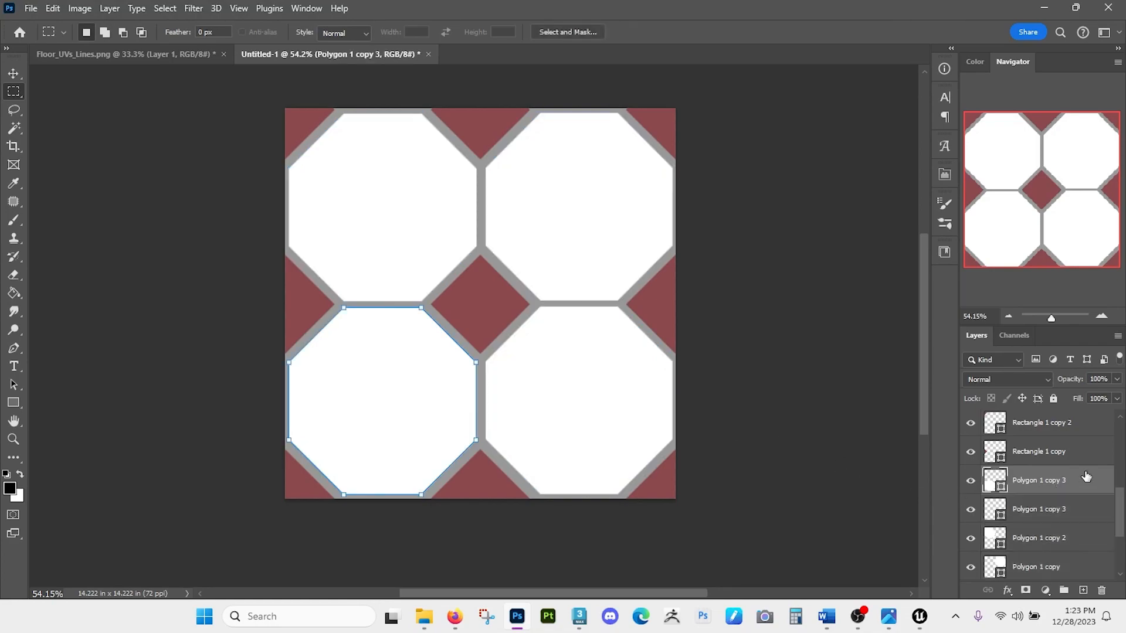
scroll(1080, 490, "down", 1)
left_click(1066, 509)
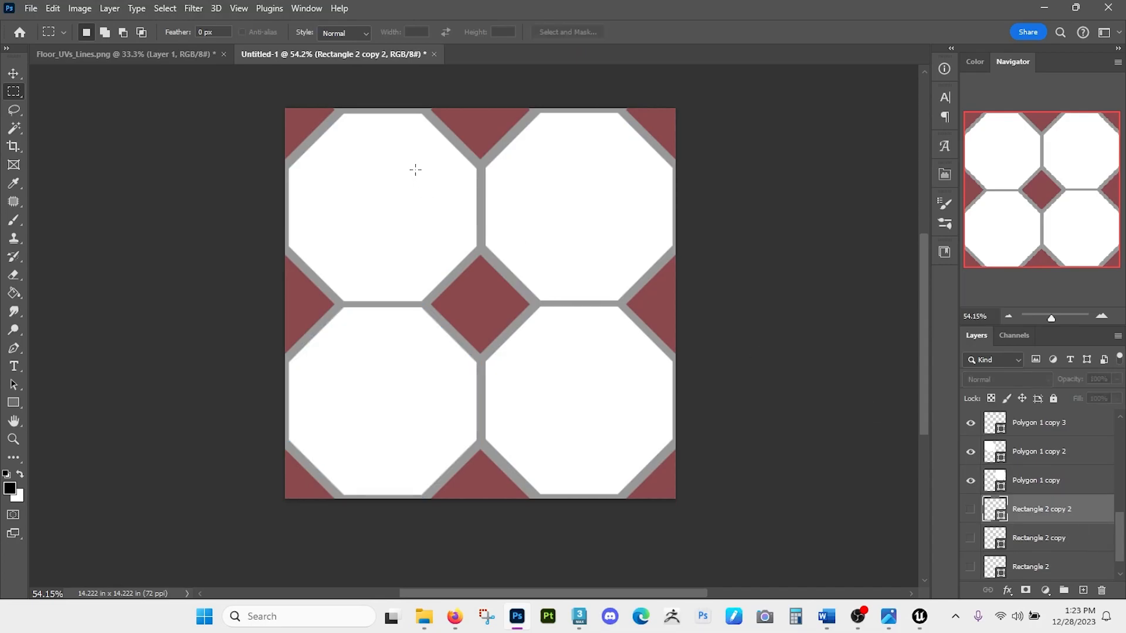
- Preview the tile as a repeating pattern over a large area to check that it is seamless, and end the preview
left_click(239, 8)
left_click(272, 249)
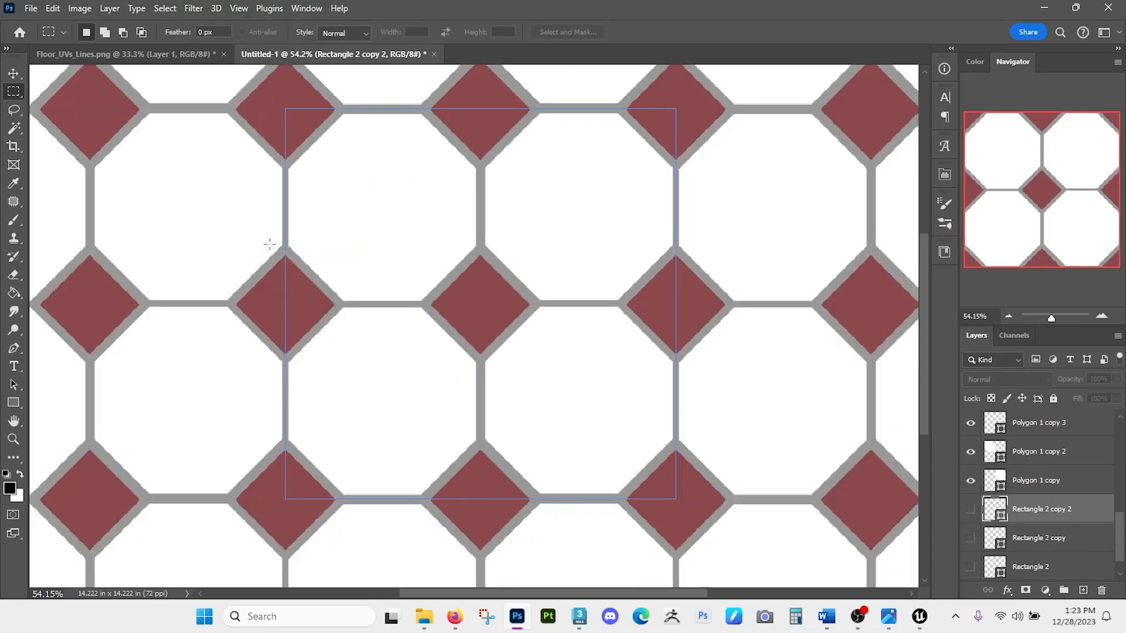
scroll(516, 314, "down", 5)
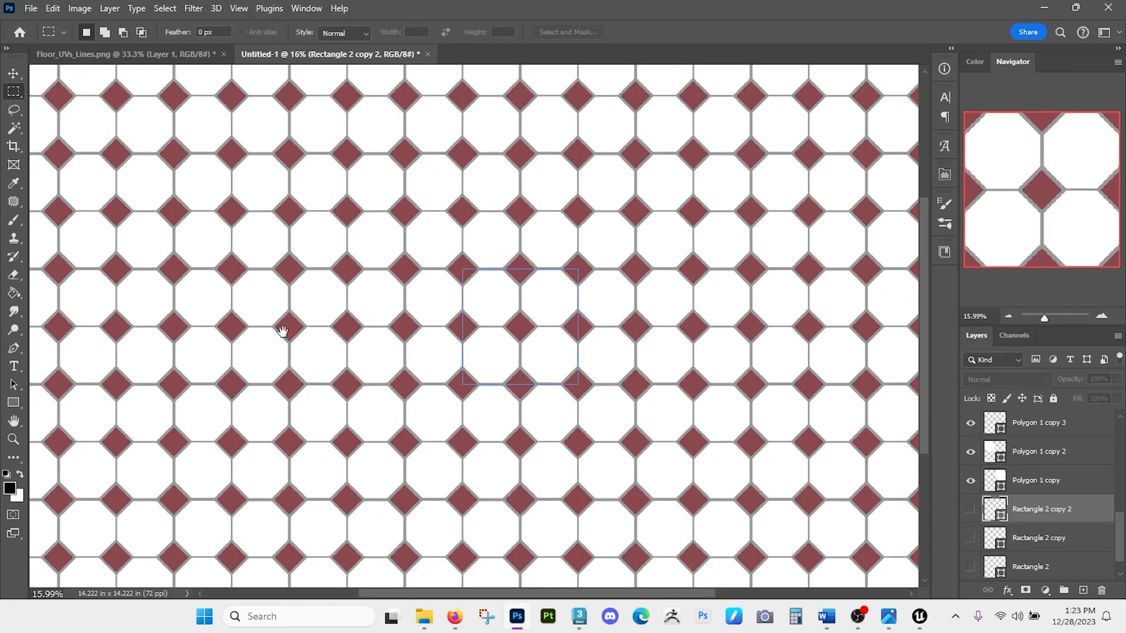
left_click_drag(283, 332, 413, 308)
left_click(276, 10)
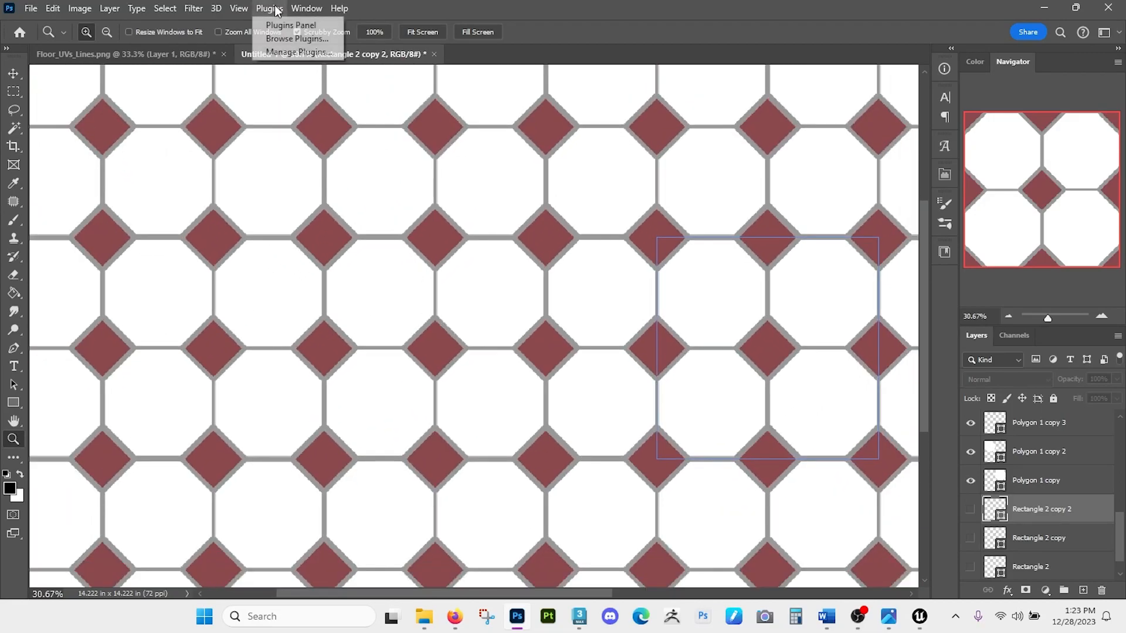
mouse_move(236, 10)
left_click(275, 247)
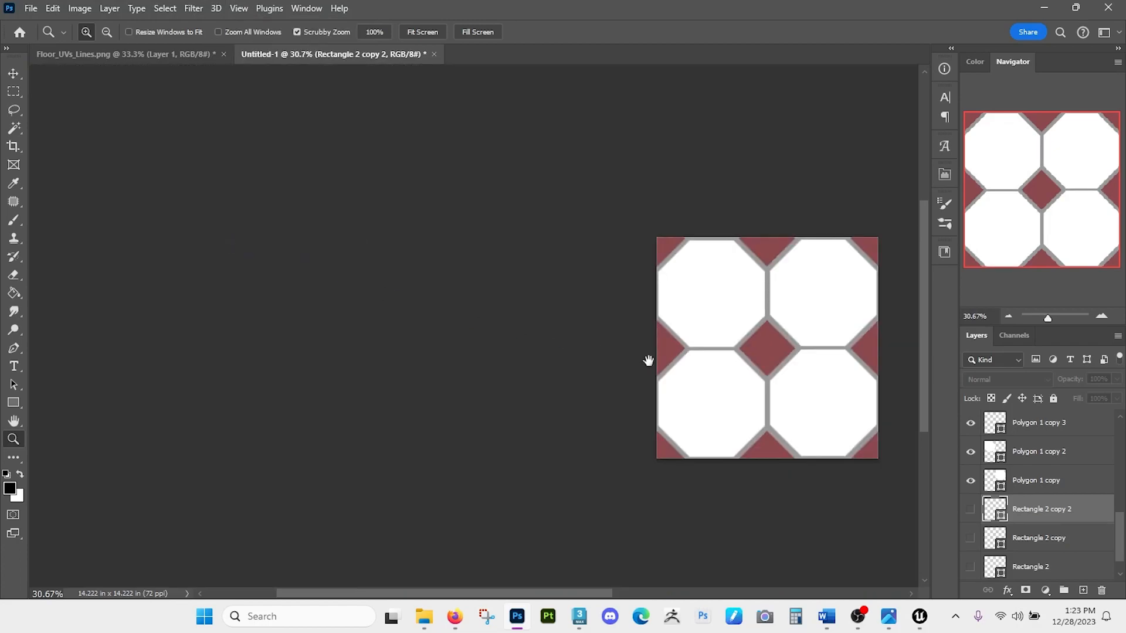
left_click_drag(522, 342, 548, 347)
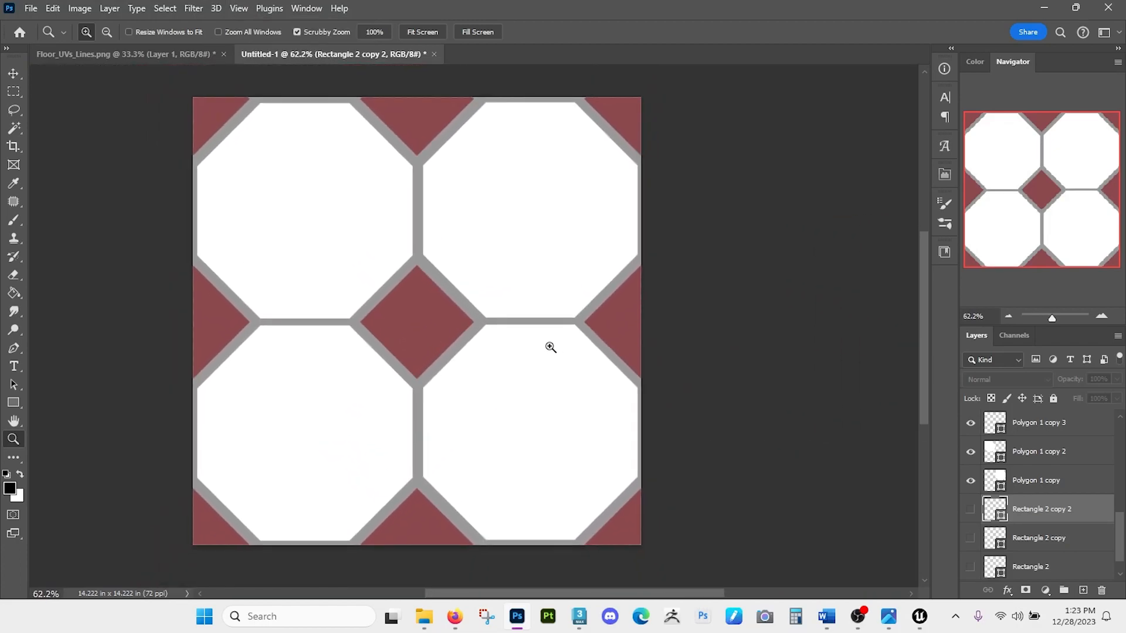
key("m")
left_click_drag(421, 288, 452, 288)
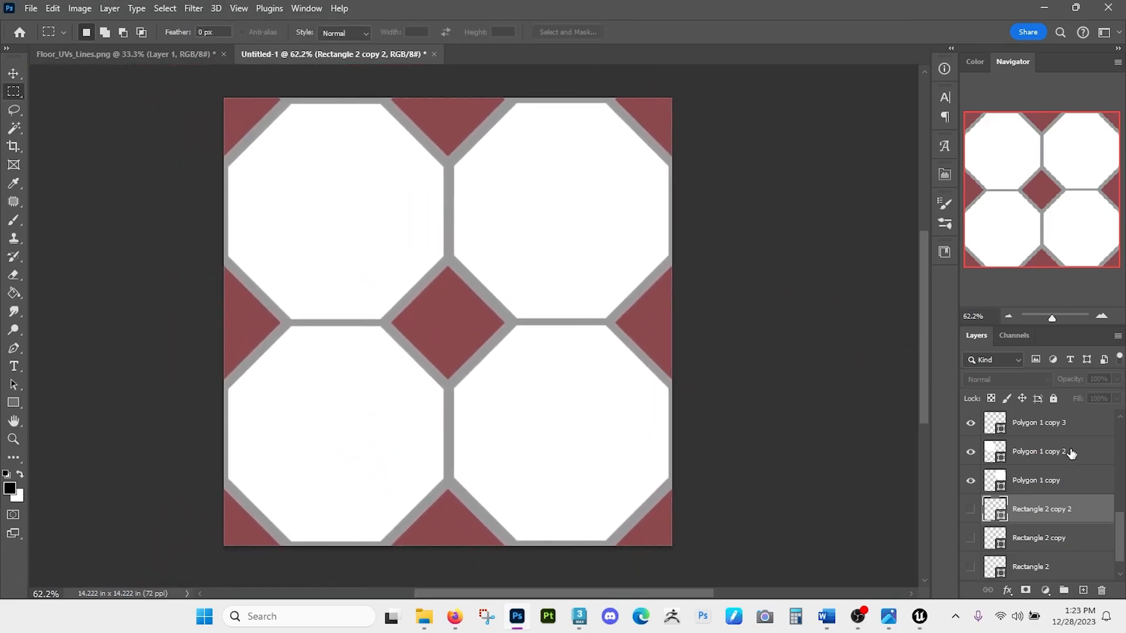
- Group the four white octagon layers
left_click(1051, 480)
scroll(1053, 484, "up", 3)
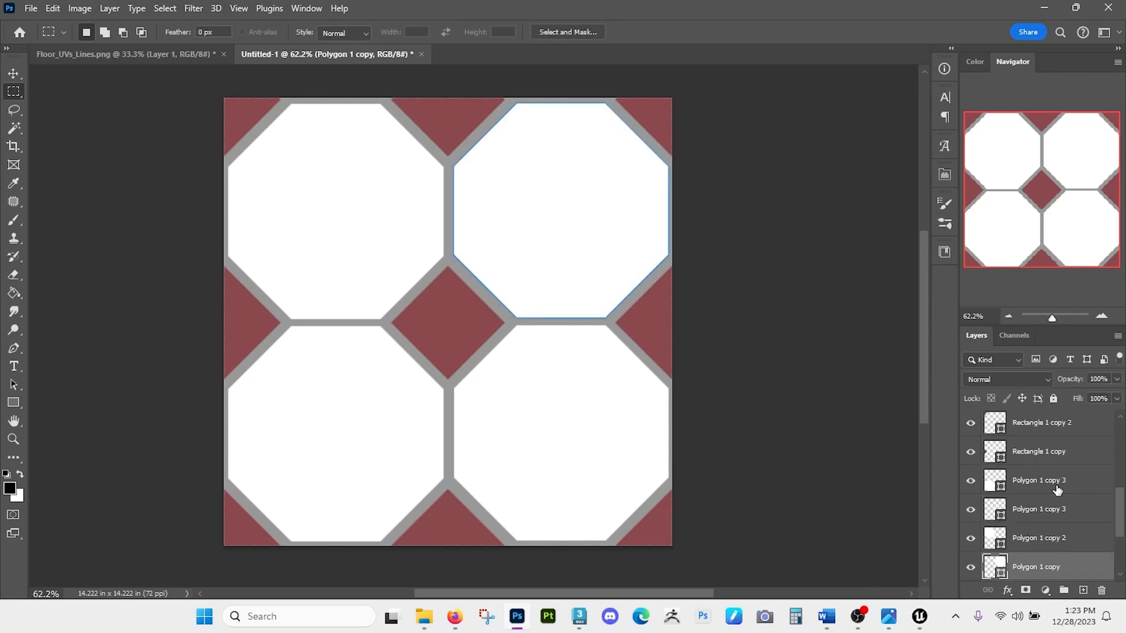
left_click(1055, 491, "shift")
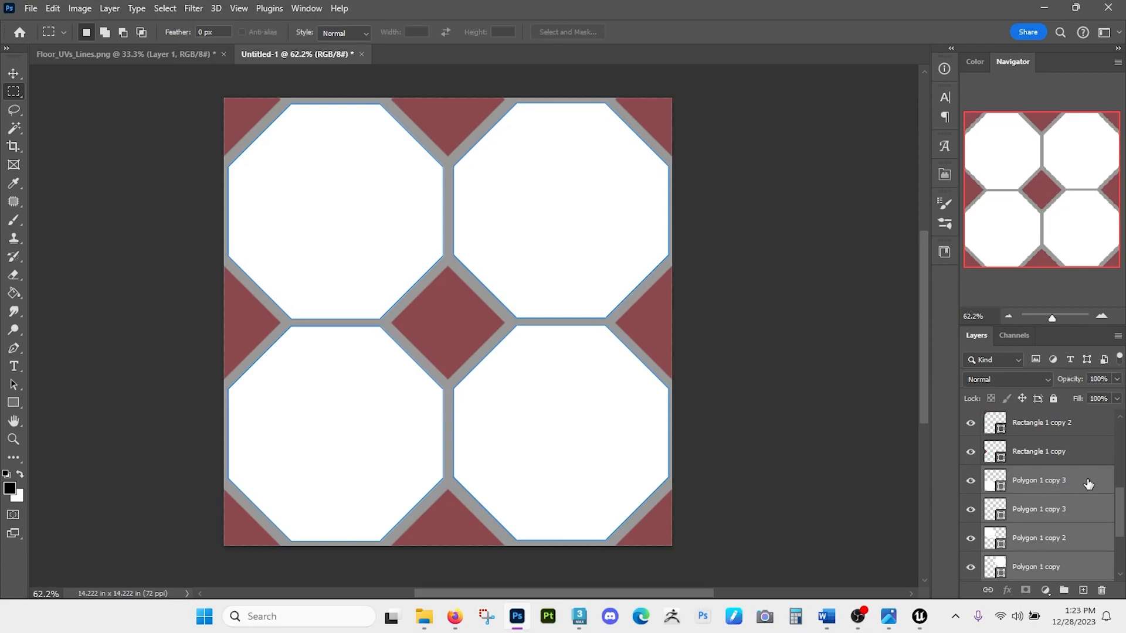
key("ctrl+g")
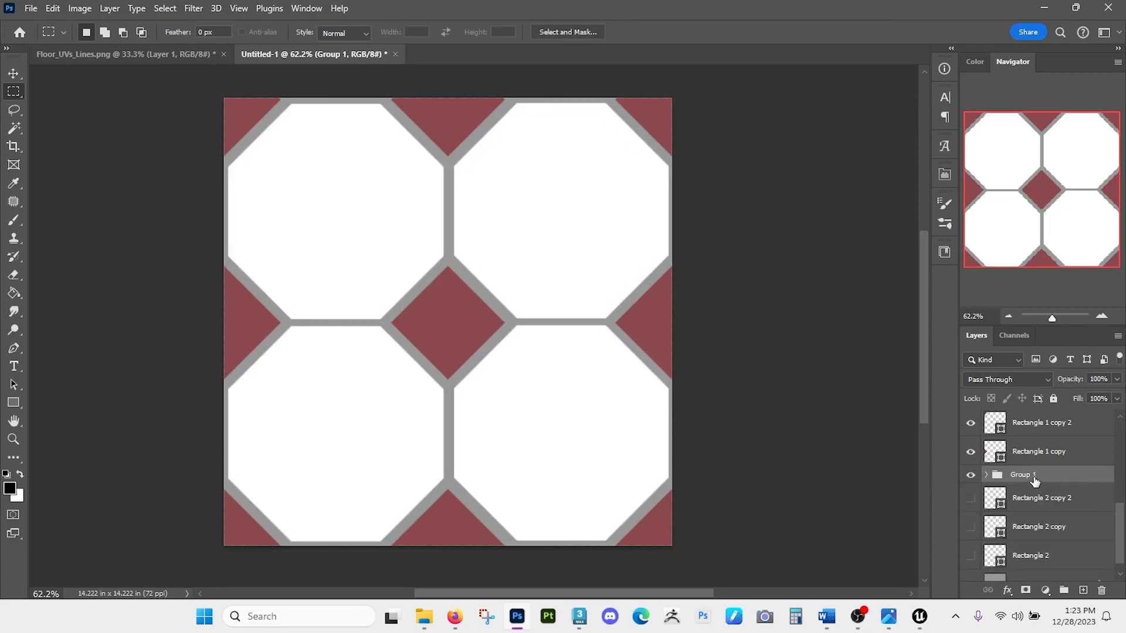
- Delete the three hidden layers Rectangle 2, Rectangle 2 copy and Rectangle 2 copy 2
left_click(1029, 498)
left_click(1039, 540, "shift")
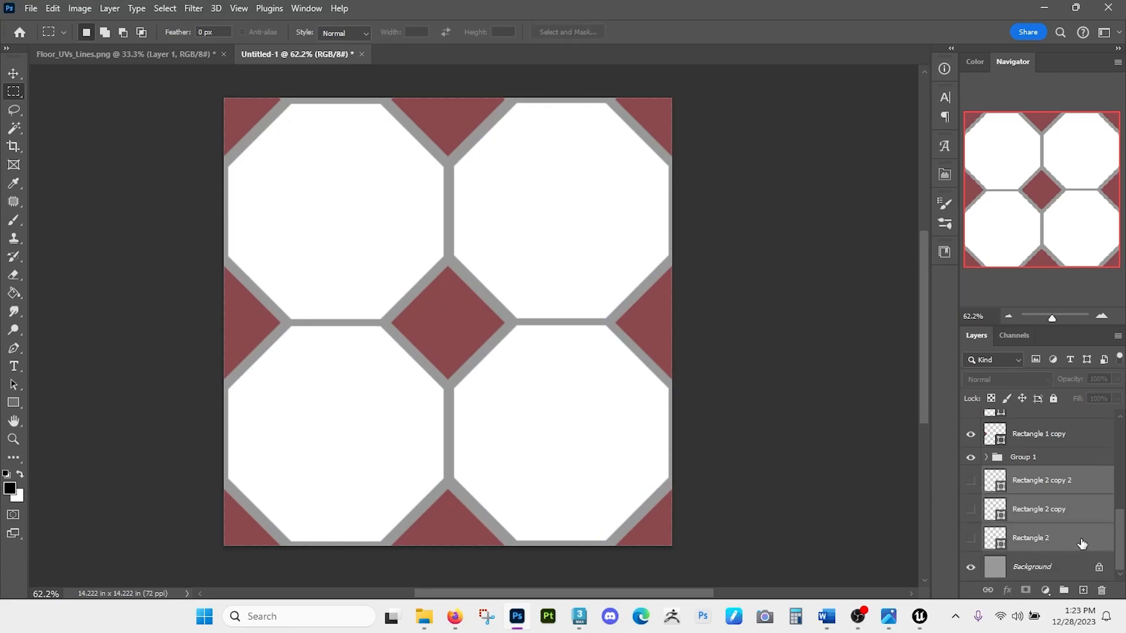
key("Delete")
- Group all the red diamond layers and delete the hidden Layer 1
left_click(1058, 523)
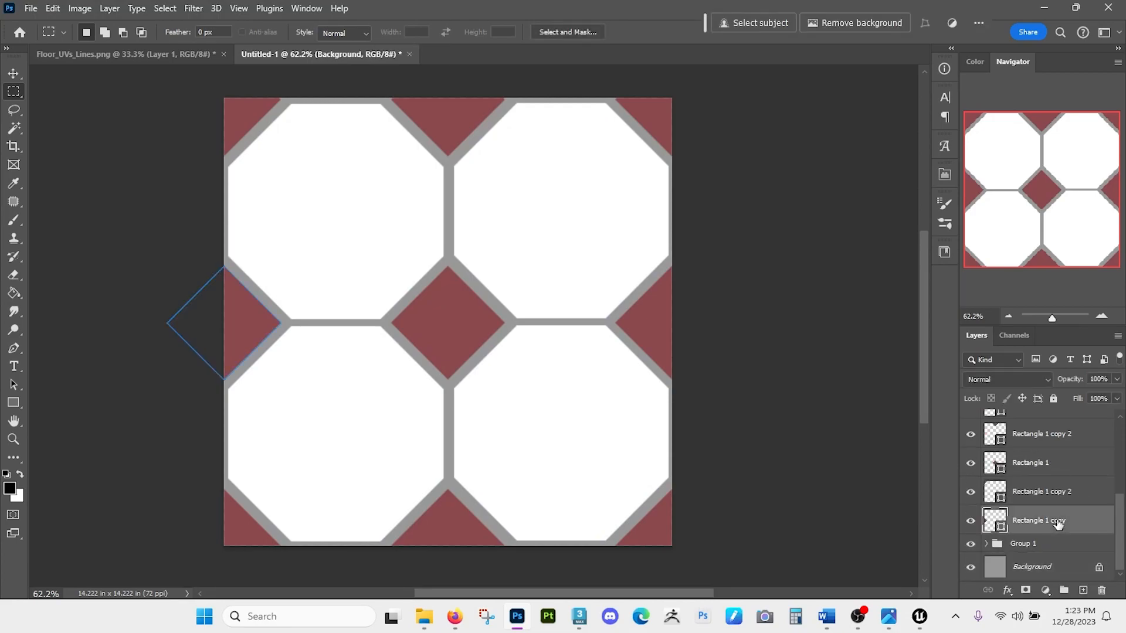
scroll(1057, 493, "up", 5)
left_click(1045, 459, "shift")
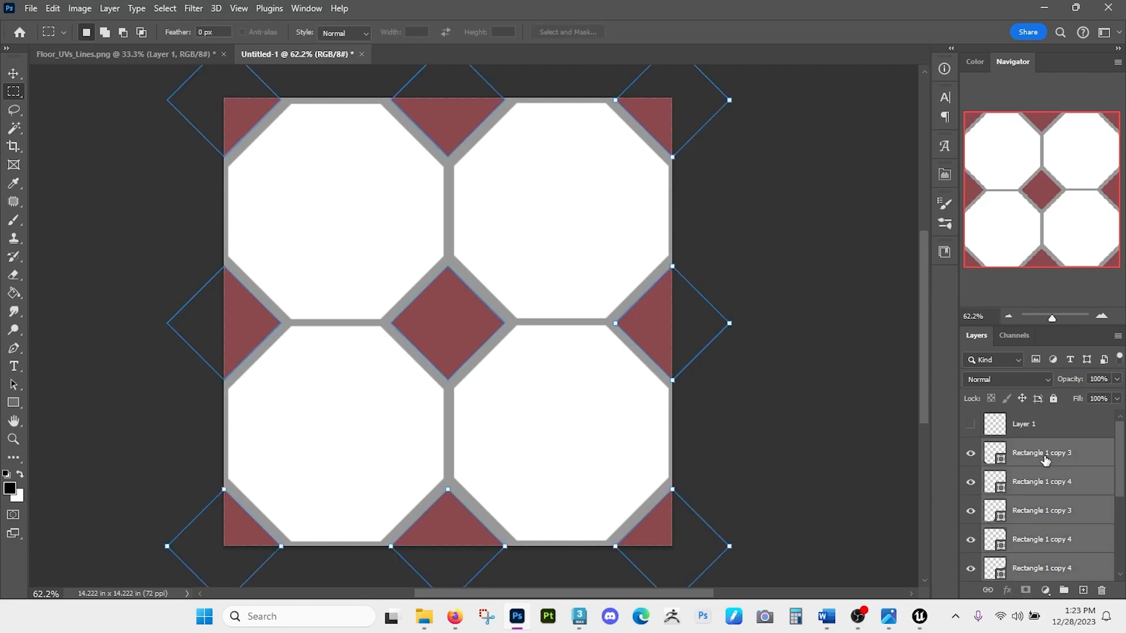
key("ctrl+g")
left_click_drag(1061, 429, 1101, 590)
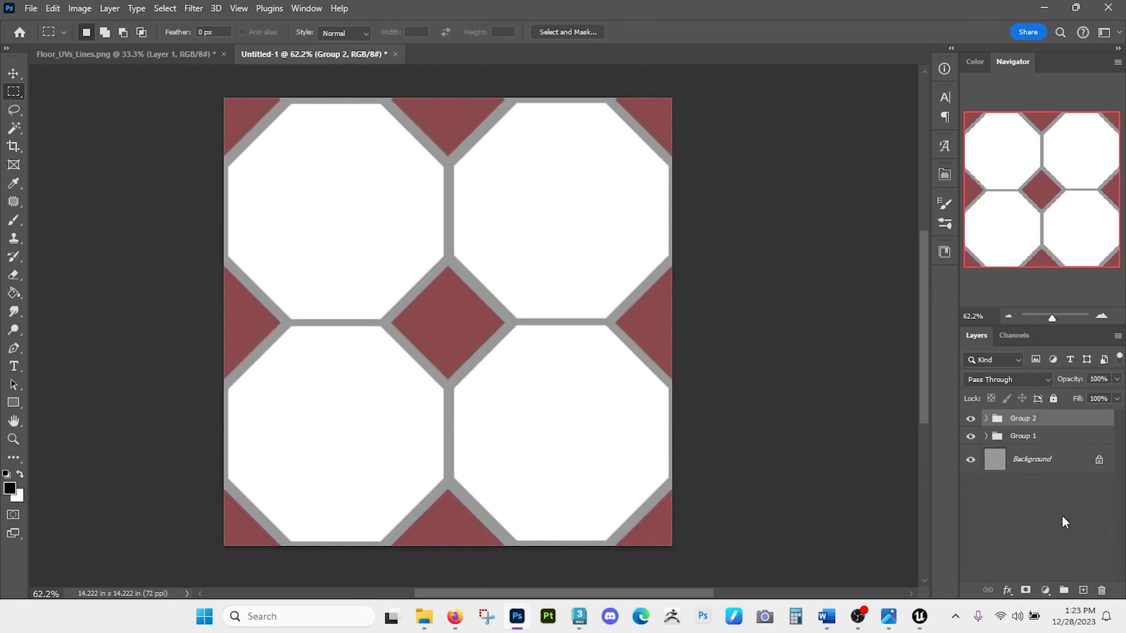
- Rename the octagon group as 8 and the diamond group as 4, and select both groups
left_click(1030, 439, "shift")
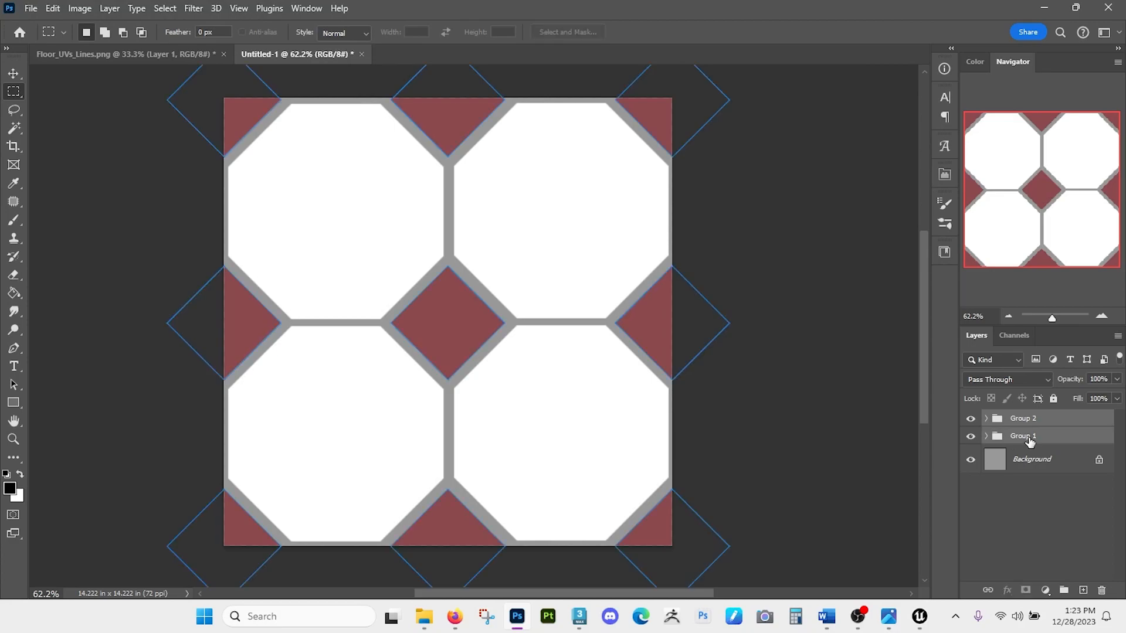
double_click(1030, 440)
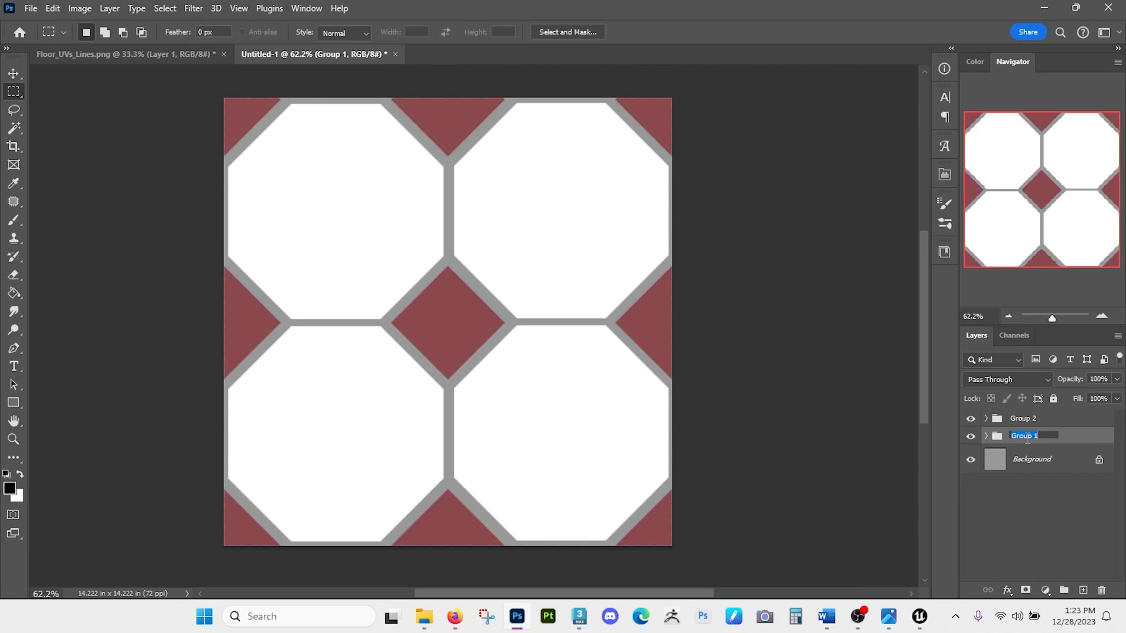
type("8")
key("shift+Tab")
type("4")
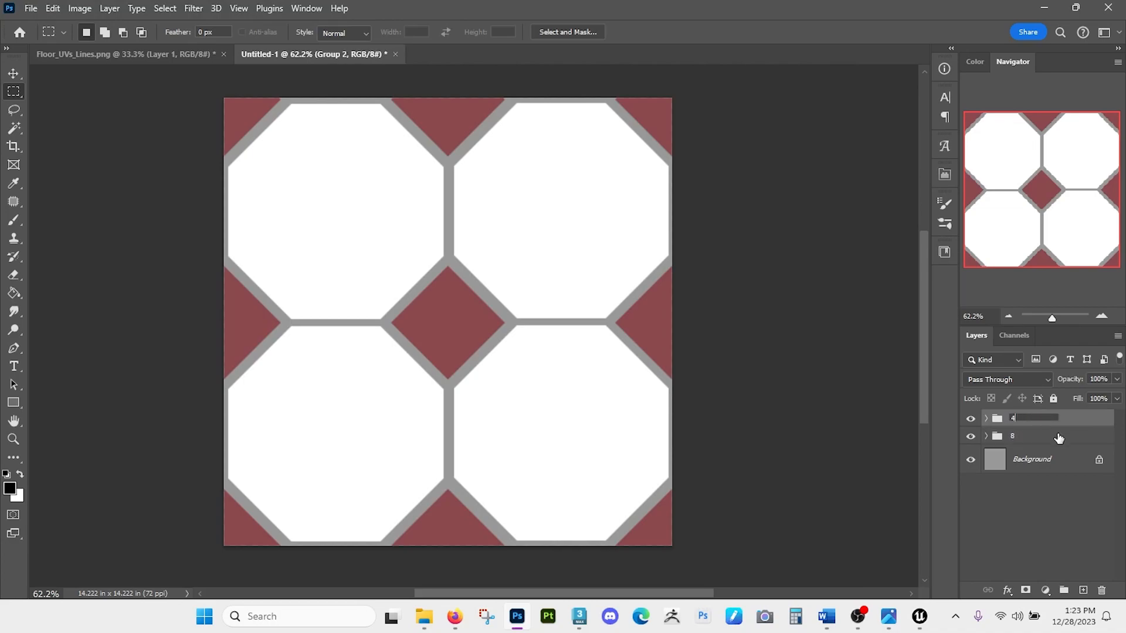
key("Return")
left_click(1036, 422, "shift")
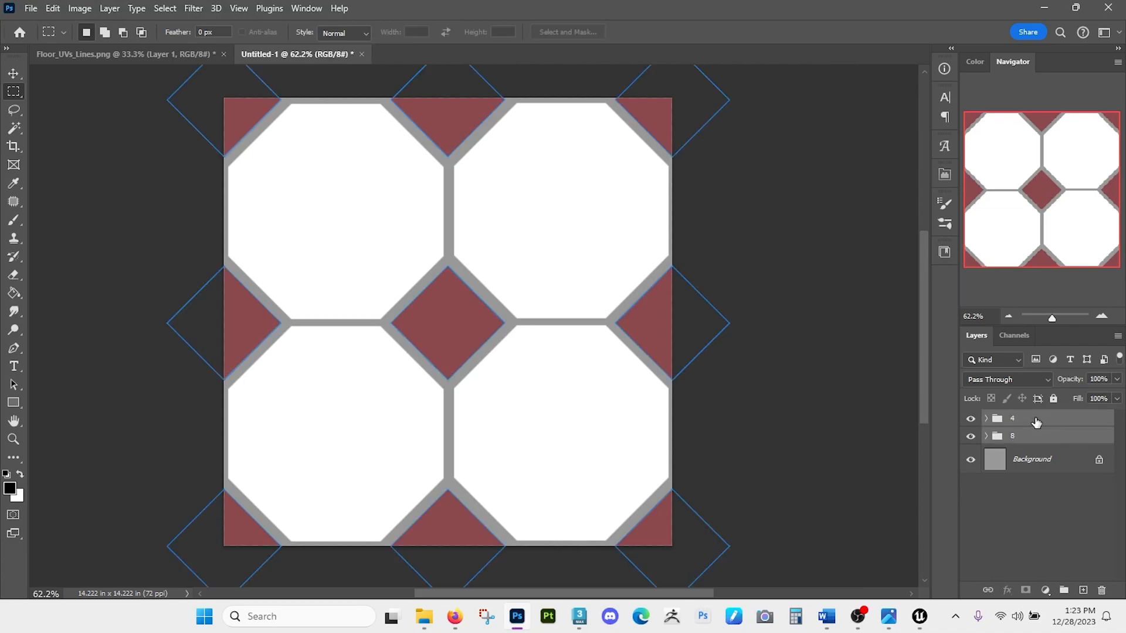
- Combine groups 4 and 8 into a single group and copy it into the Floor_UVs_Lines.png document
key("ctrl+g")
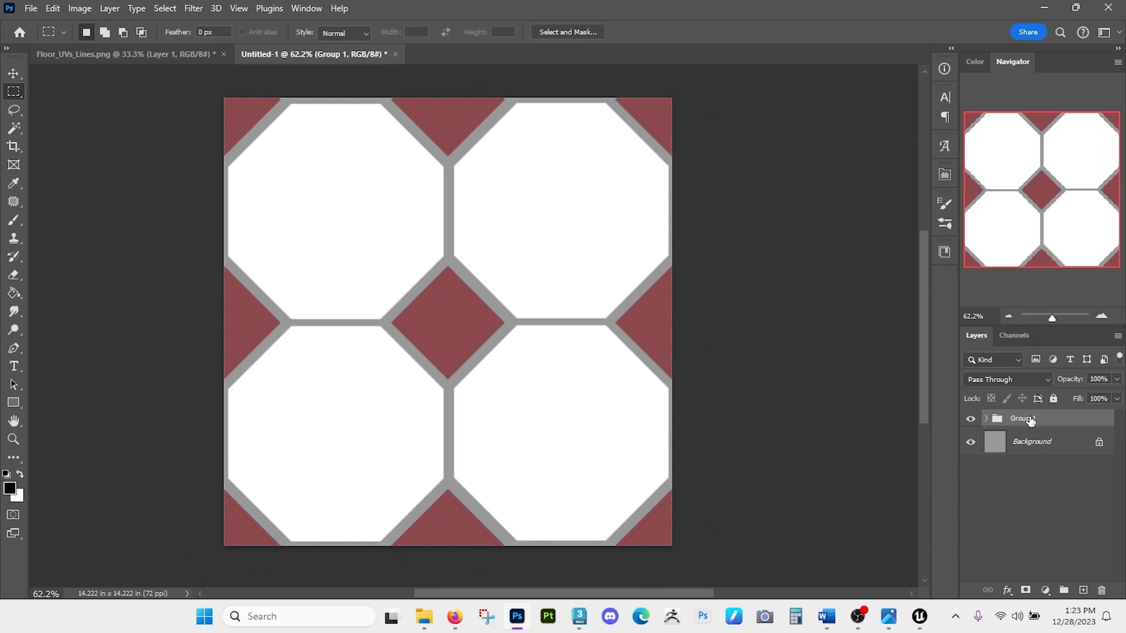
left_click_drag(1030, 421, 495, 213)
left_click_drag(535, 183, 536, 261)
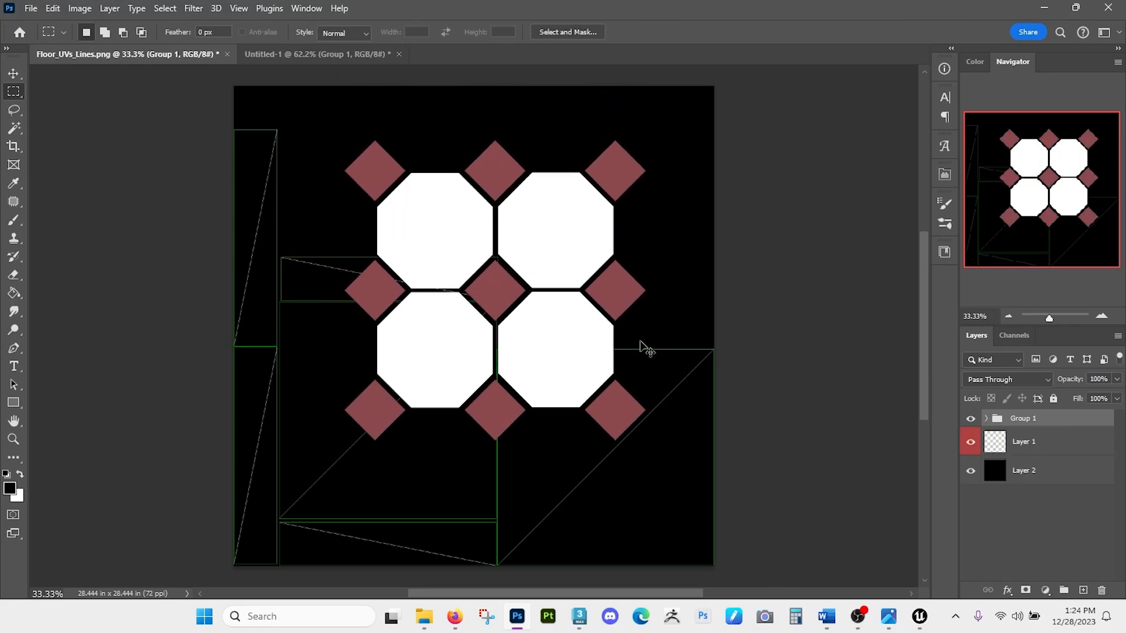
- Scale the copied octagon and diamond group down to a small tile on the floor UV layout
key("ctrl+t")
left_click_drag(646, 139, 532, 273)
key("Return")
left_click_drag(431, 365, 464, 191)
- Switch to the 001.jpg dungeon reference in Photos to examine the floor tile scale, and return to Photoshop
key("alt+Tab")
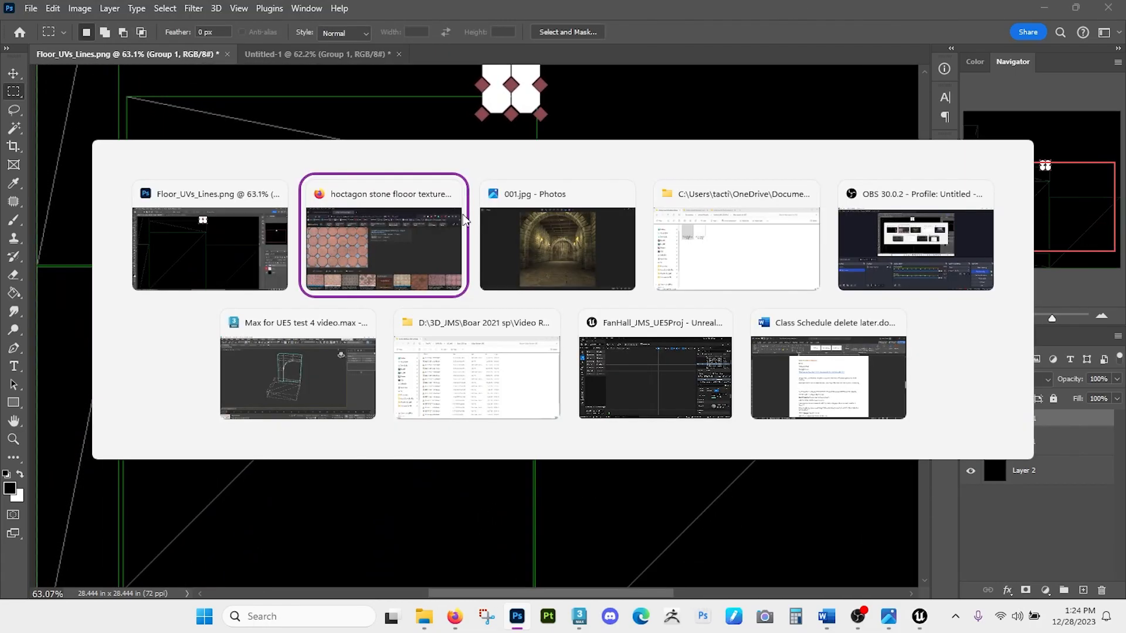
left_click(544, 261)
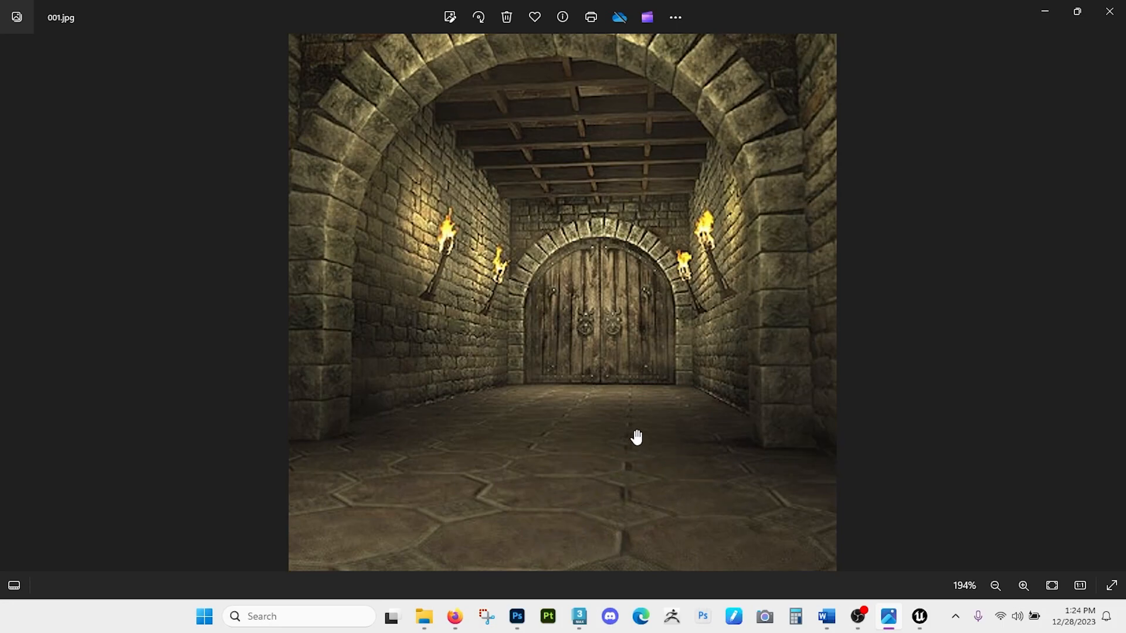
key("alt+Tab")
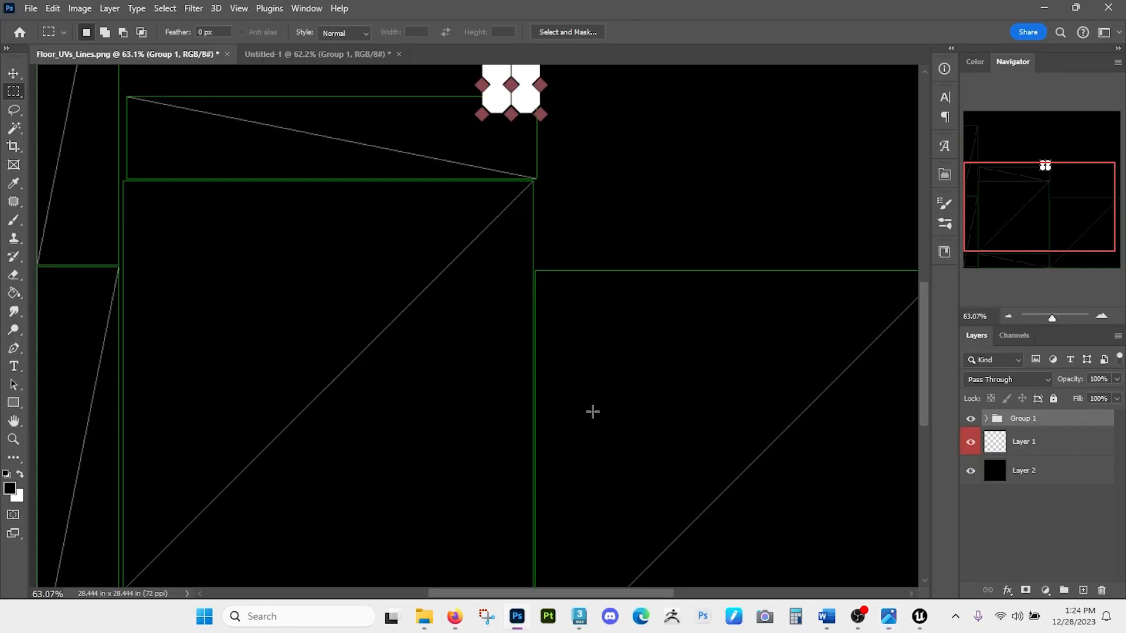
- Duplicate the small tile group and move the copy to the right of the original
left_click_drag(613, 185, 528, 429)
left_click_drag(449, 342, 523, 397)
key("m")
left_click(986, 418)
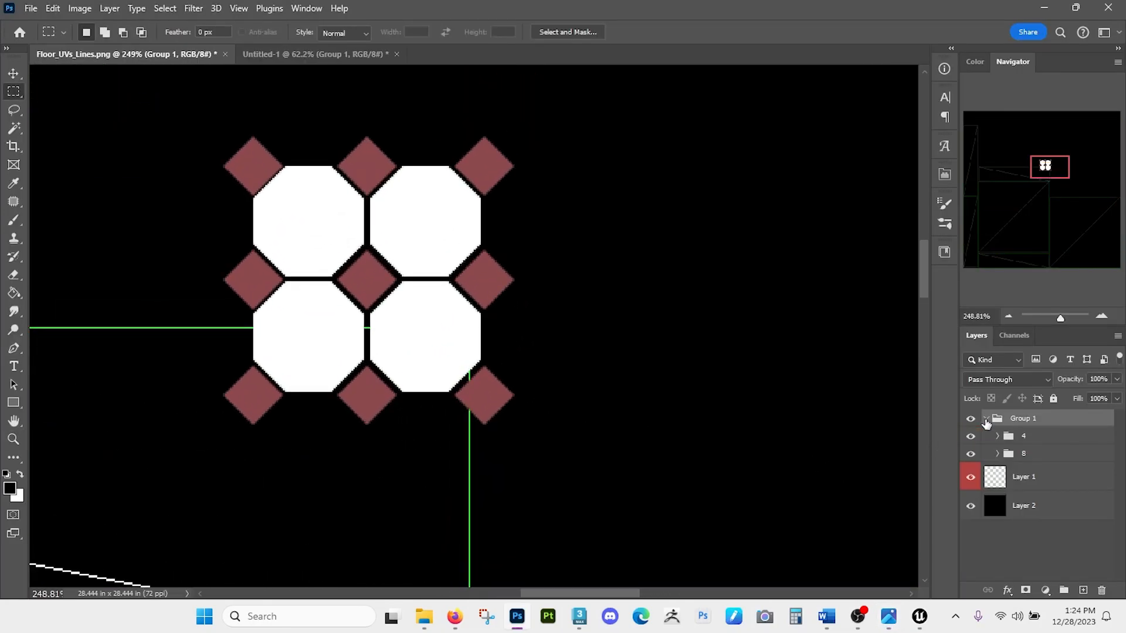
left_click(986, 419)
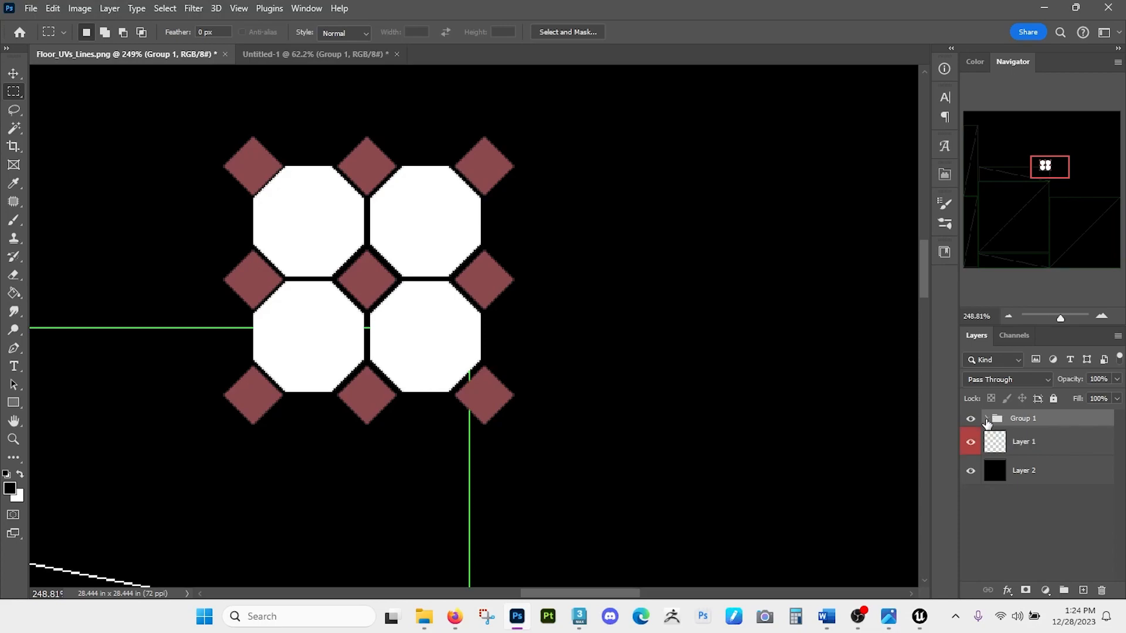
key("ctrl+j")
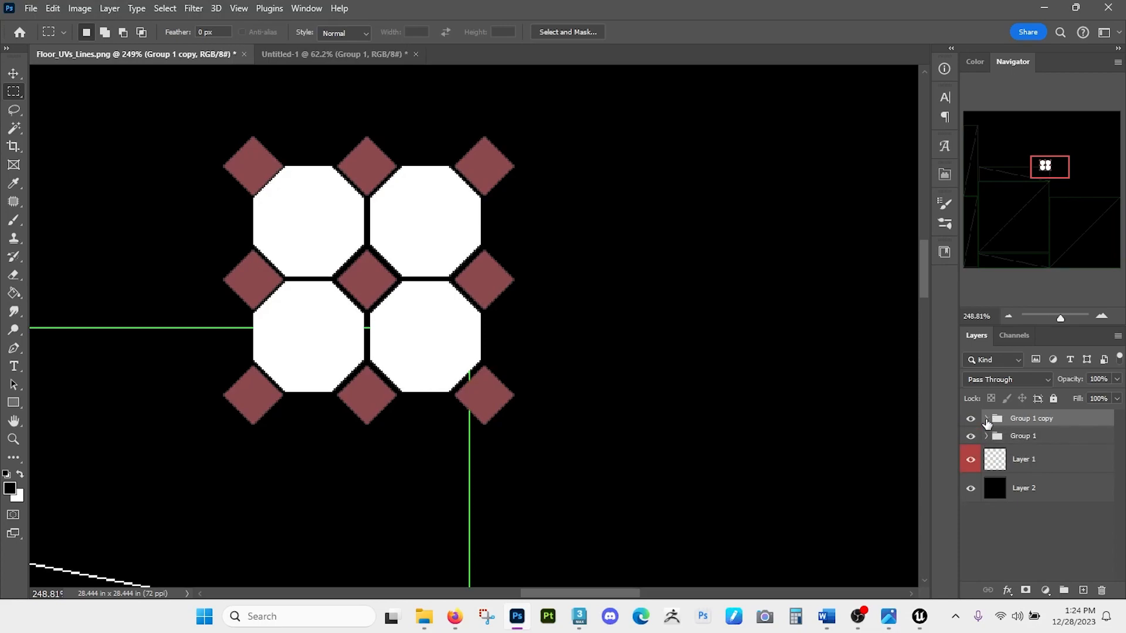
key("ctrl+shift+Right")
key("ctrl+shift+Right")
key("ctrl+shift+Right")
key("ctrl+shift+Right")
key("ctrl+shift+Right")
key("ctrl+shift+Right")
key("ctrl+shift+Right")
key("ctrl+shift+Right")
key("ctrl+shift+Right")
key("ctrl+shift+Right")
key("ctrl+shift+Right")
key("ctrl+shift+Right")
key("ctrl+shift+Right")
key("ctrl+shift+Right")
key("ctrl+shift+Right")
key("ctrl+shift+Right")
key("ctrl+shift+Right")
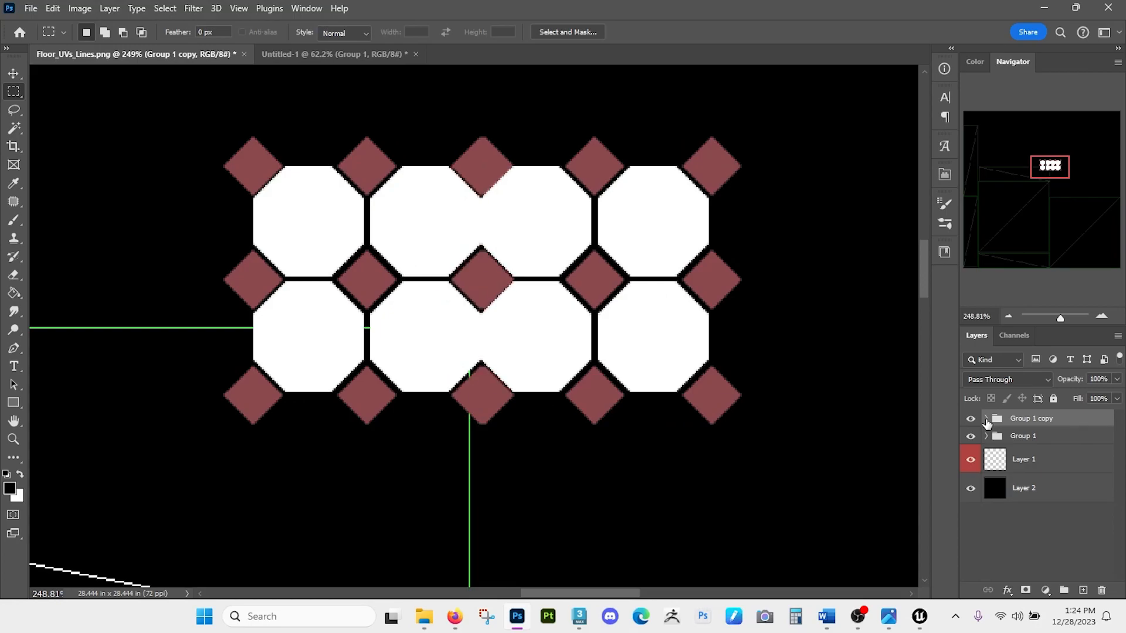
- Nudge the duplicated tile group sideways until its gap to the original matches the other octagon gaps
key("ctrl+Left")
key("ctrl+Left")
key("ctrl+Left")
left_click(986, 419, "ctrl")
key("ctrl+Left")
key("ctrl+Left")
key("ctrl+Left")
key("ctrl+Left")
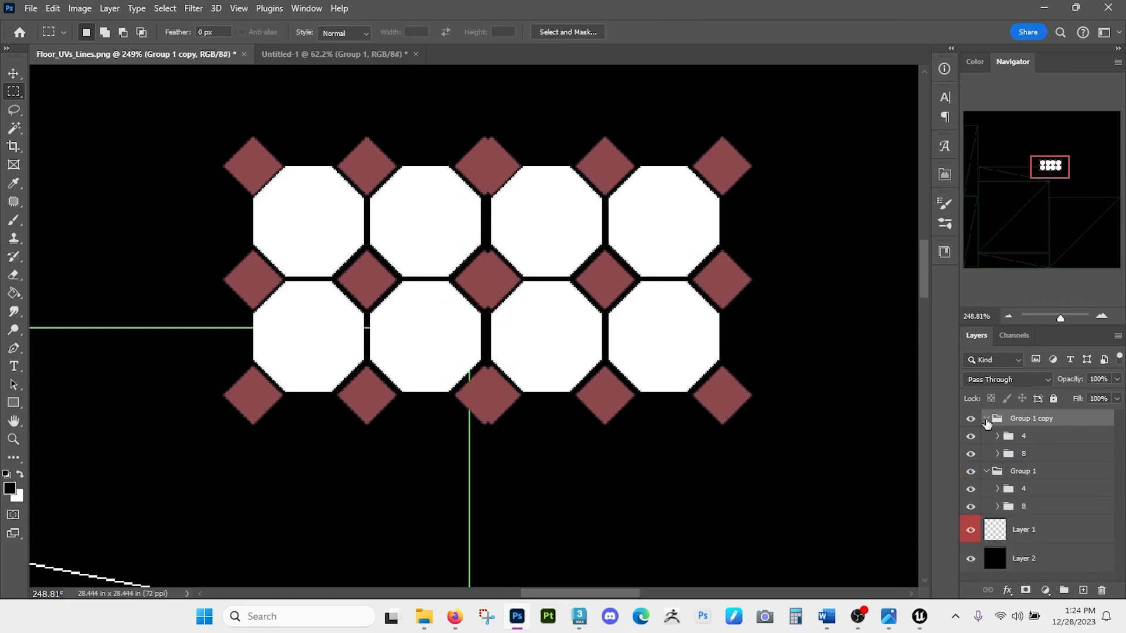
key("ctrl+Left")
key("ctrl+Left")
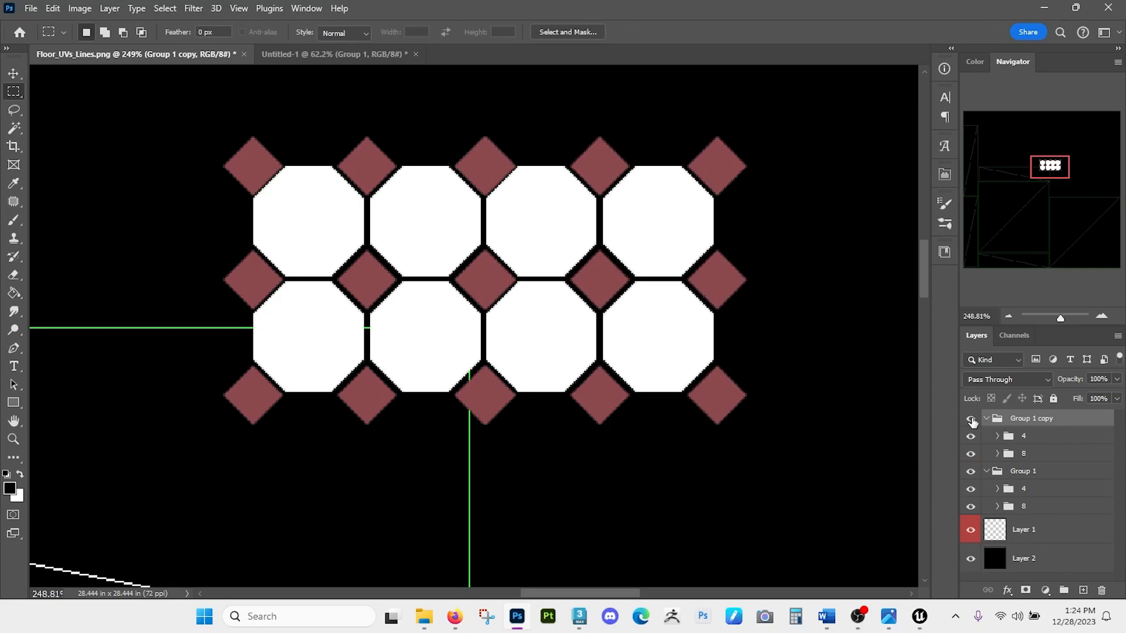
- Try to free-transform both tile groups together
left_click_drag(645, 331, 585, 296)
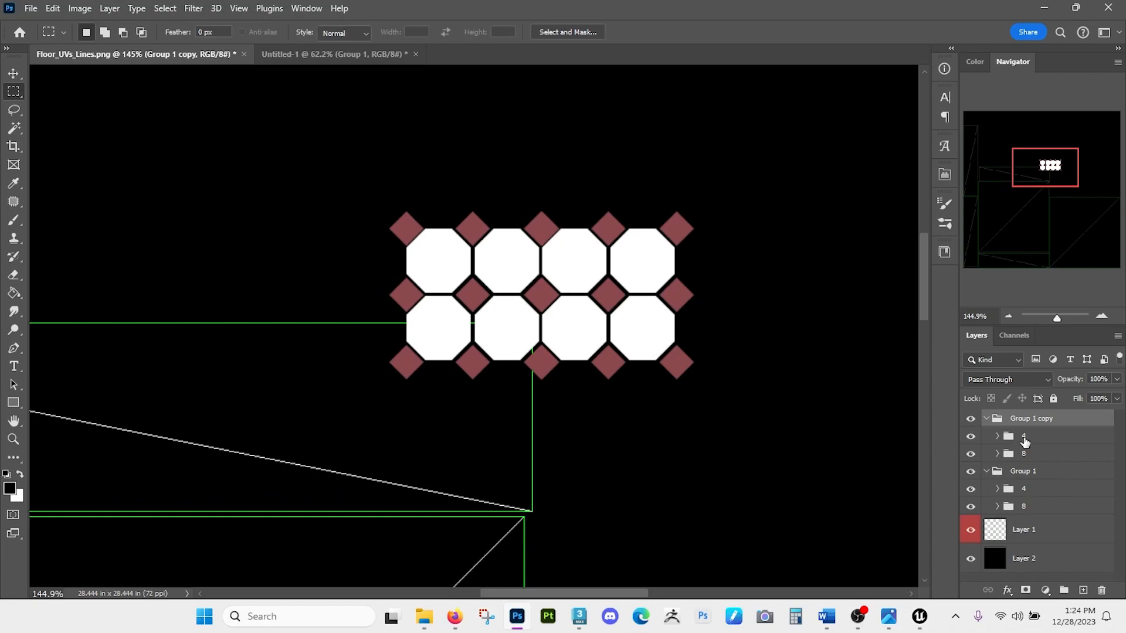
left_click(987, 419)
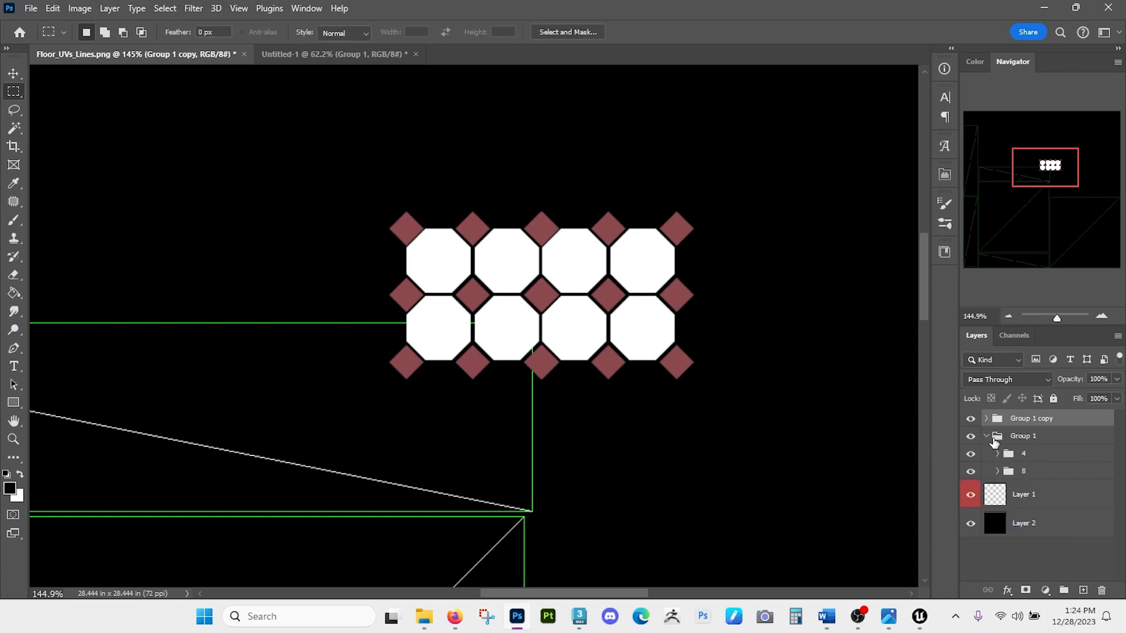
left_click(987, 437)
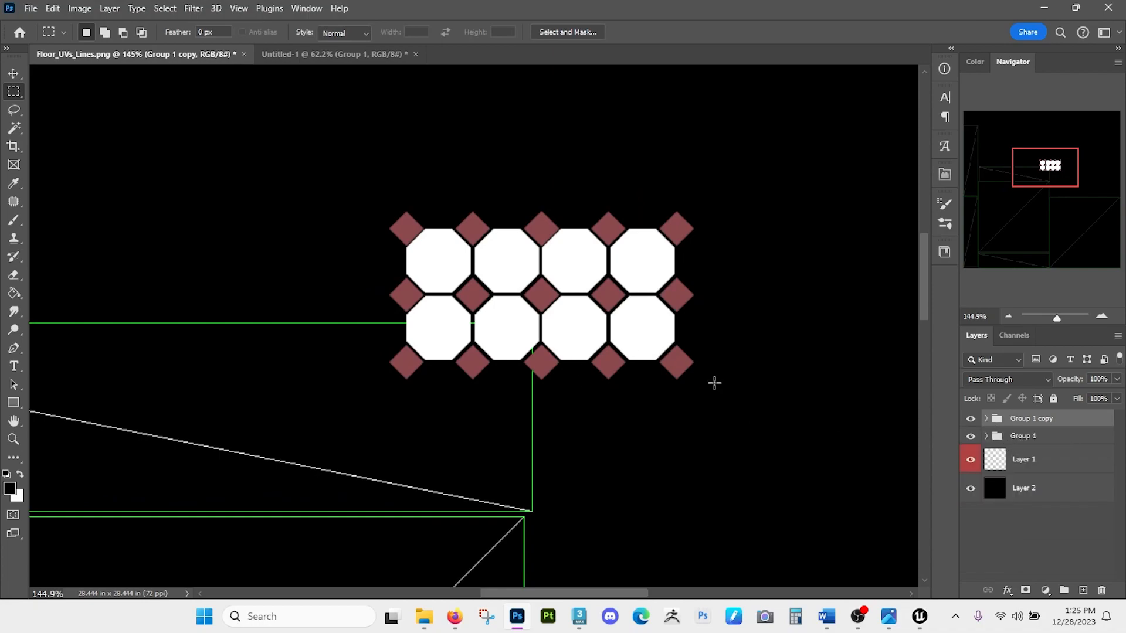
left_click(1020, 437, "shift")
key("ctrl+t")
left_click(1040, 420, "ctrl")
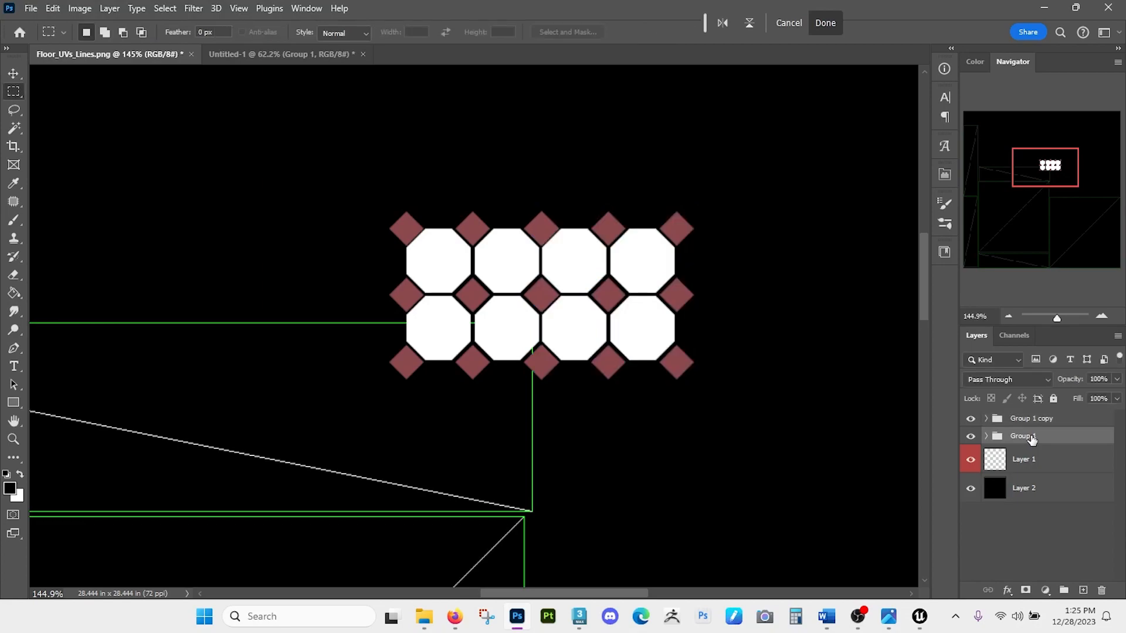
left_click(971, 436)
left_click(971, 437)
left_click(1038, 419, "ctrl")
key("ctrl+t")
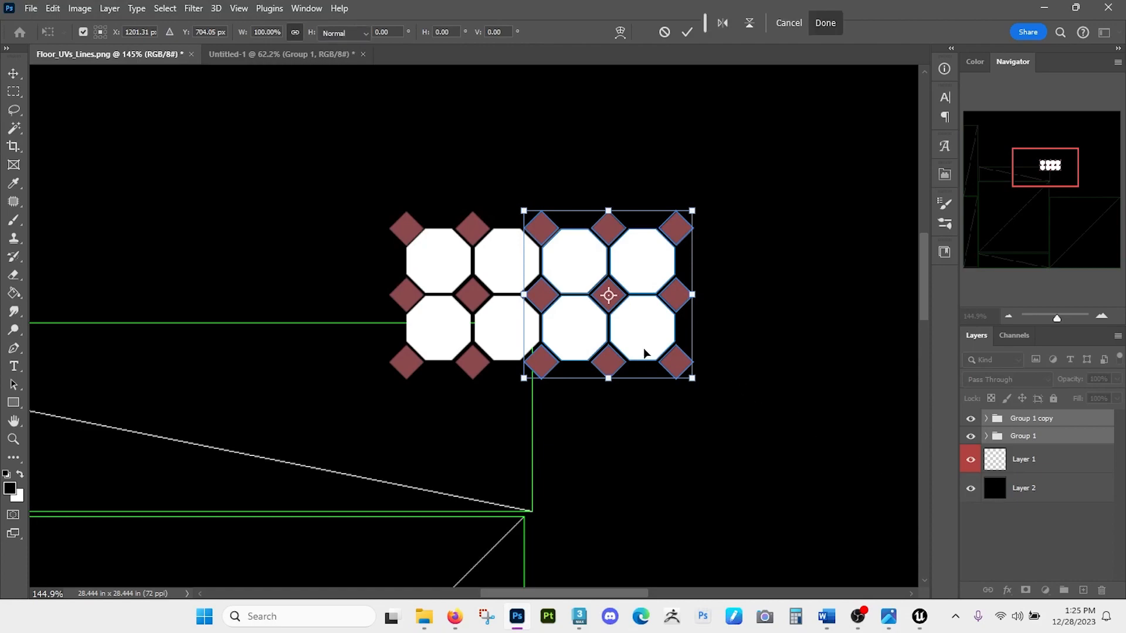
key("Return")
- Delete the duplicate Group 1 copy and scale the remaining tile group up slightly
left_click(1050, 420)
left_click_drag(1058, 422, 1102, 590)
key("ctrl+t")
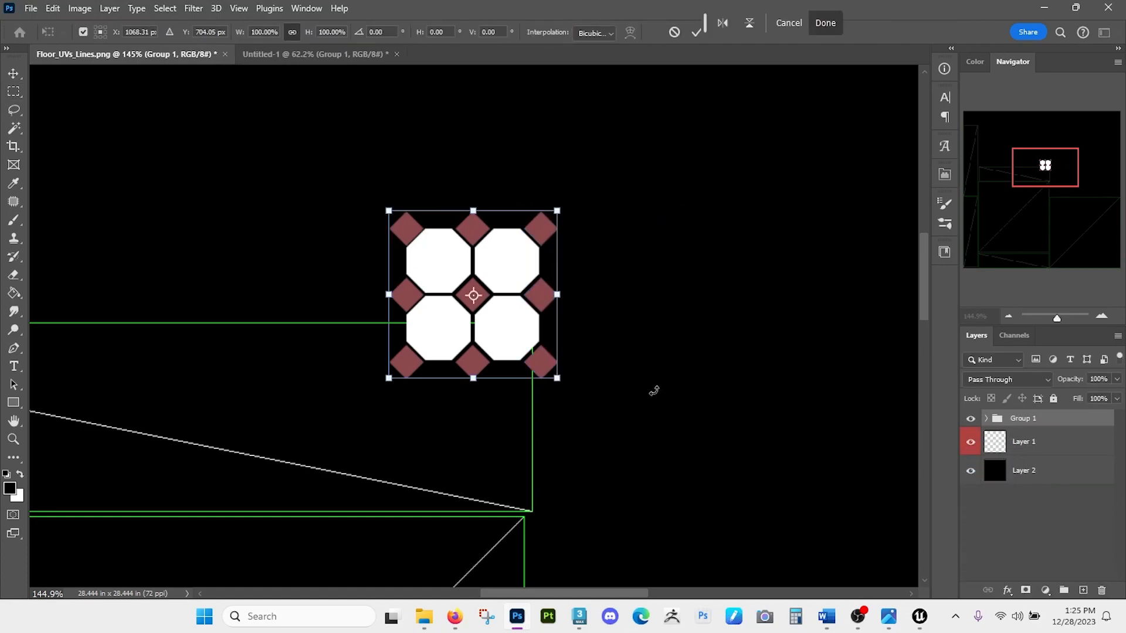
mouse_move(553, 376)
left_mouse_down()
mouse_move(611, 432)
mouse_move(568, 381)
left_mouse_up()
key("Return")
- Hide the UV line layer, Layer 1, and move the tile group toward the upper left of the canvas
left_click(970, 444)
left_click_drag(584, 400, 423, 265)
left_click_drag(474, 326, 309, 214)
key("z")
mouse_move(403, 289)
left_mouse_down()
mouse_move(468, 326)
mouse_move(415, 297)
left_mouse_up()
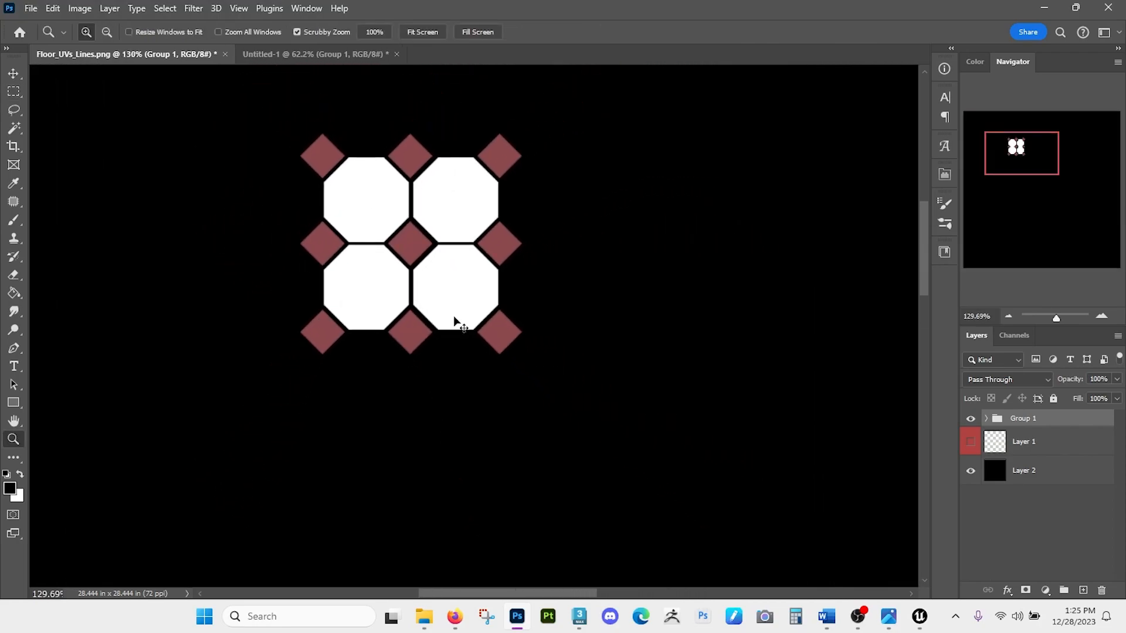
- Duplicate the tile group and align the copy to the right of the original with overlapping diamonds and an even gap
key("ctrl+j")
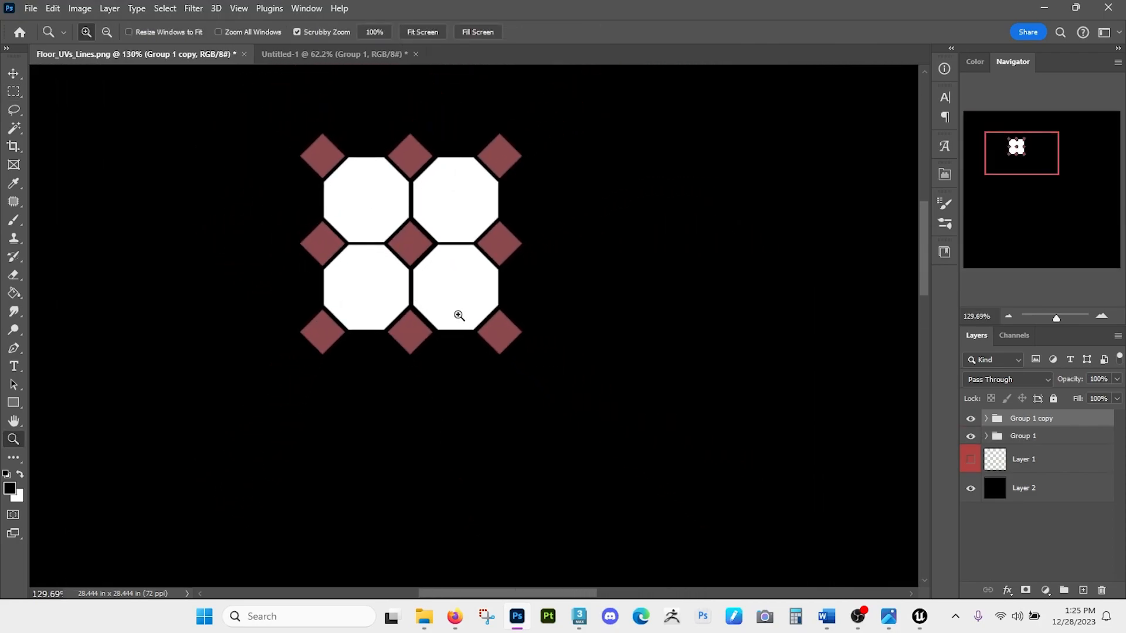
left_click_drag(458, 318, 623, 317)
left_click_drag(346, 235, 370, 281)
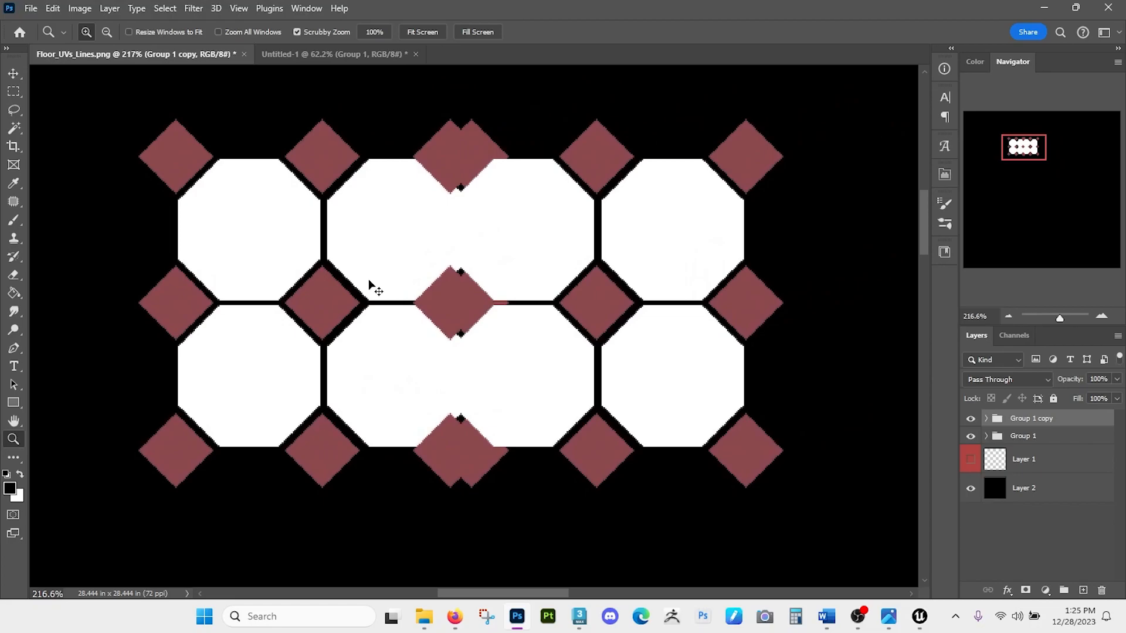
key("shift+Right")
key("shift+Right")
key("Right")
key("Right")
key("Left")
key("Left")
key("Left")
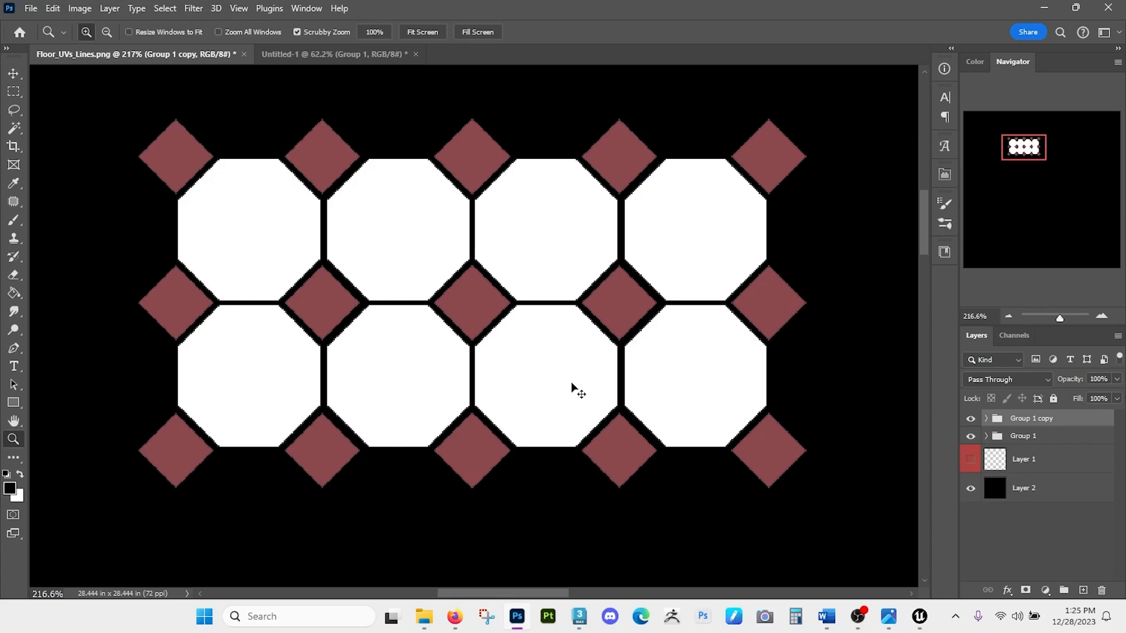
- Duplicate the second tile group and align the new copy to its right, extending the row to six octagons across
key("ctrl+j")
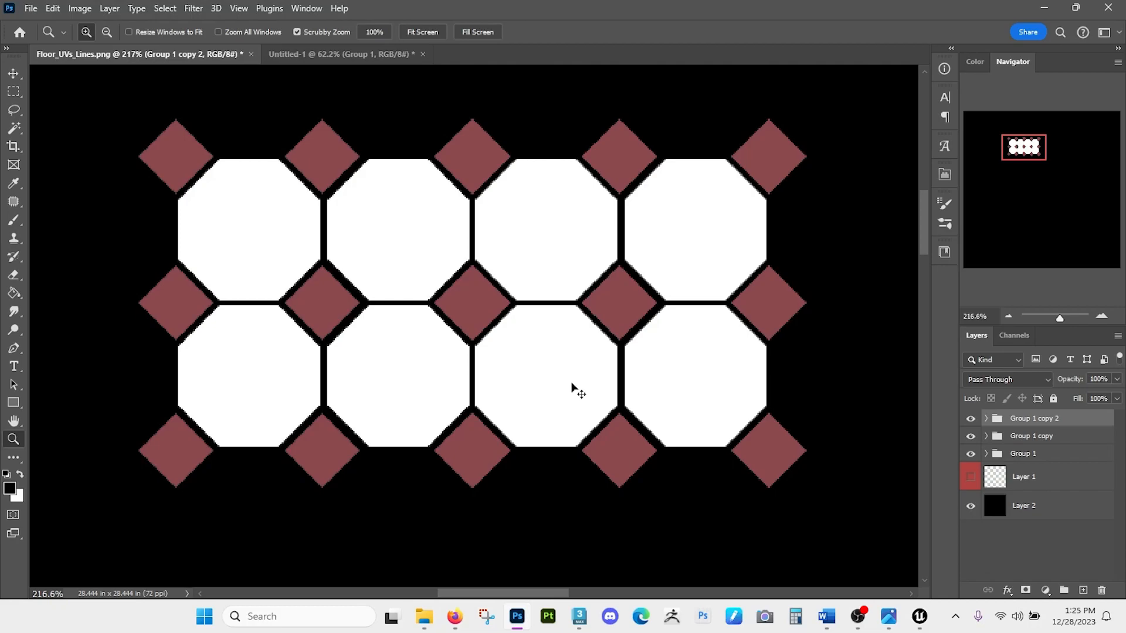
key("shift+Right")
key("shift+Right")
key("shift+Right")
key("shift+Right")
key("shift+Right")
key("shift+Right")
key("shift+Right")
key("shift+Right")
key("shift+Right")
key("shift+Right")
key("shift+Right")
key("shift+Right")
key("shift+Right")
key("shift+Right")
key("shift+Right")
key("shift+Right")
key("shift+Right")
key("shift+Right")
key("shift+Right")
key("shift+Right")
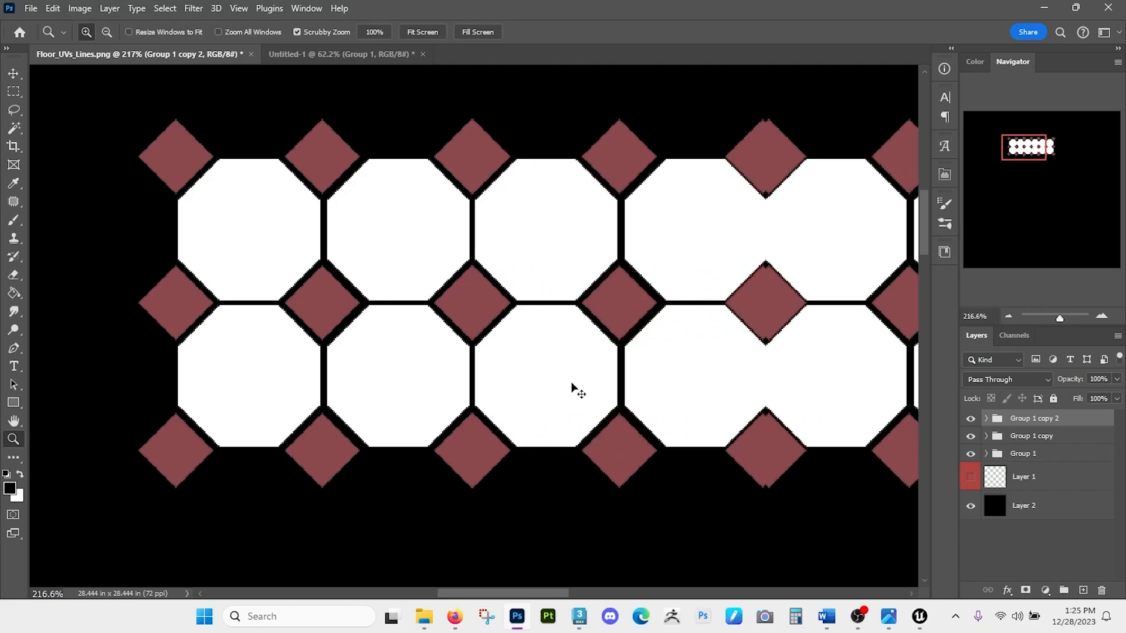
key("Right")
key("Right")
key("Right")
key("Right")
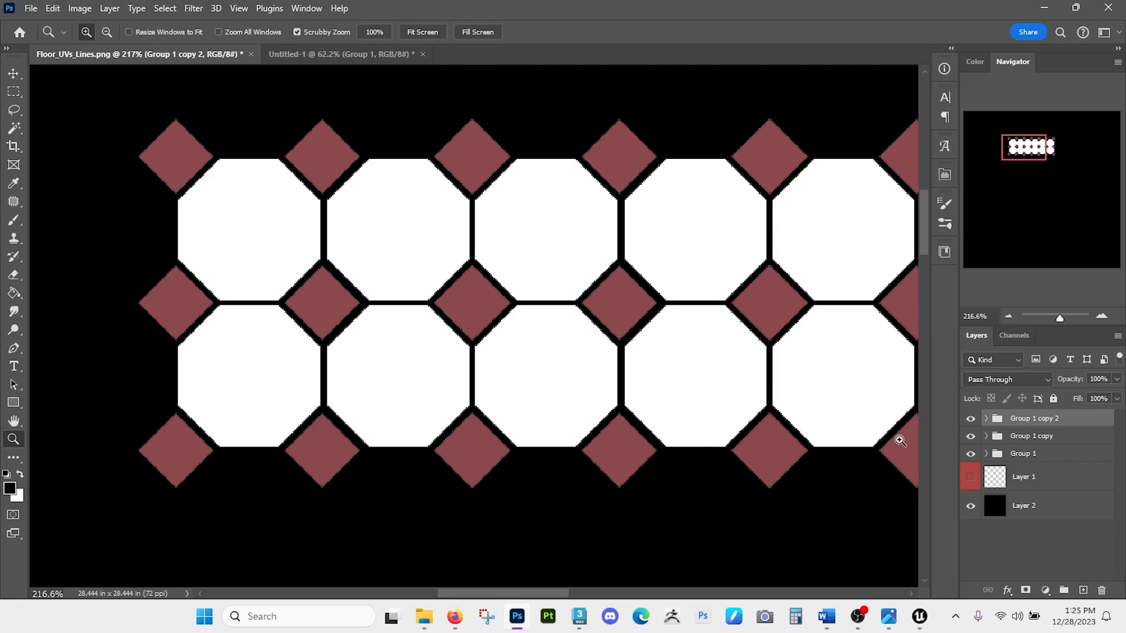
- Combine the three tile groups into one row group and duplicate that group
left_click(1023, 454, "shift")
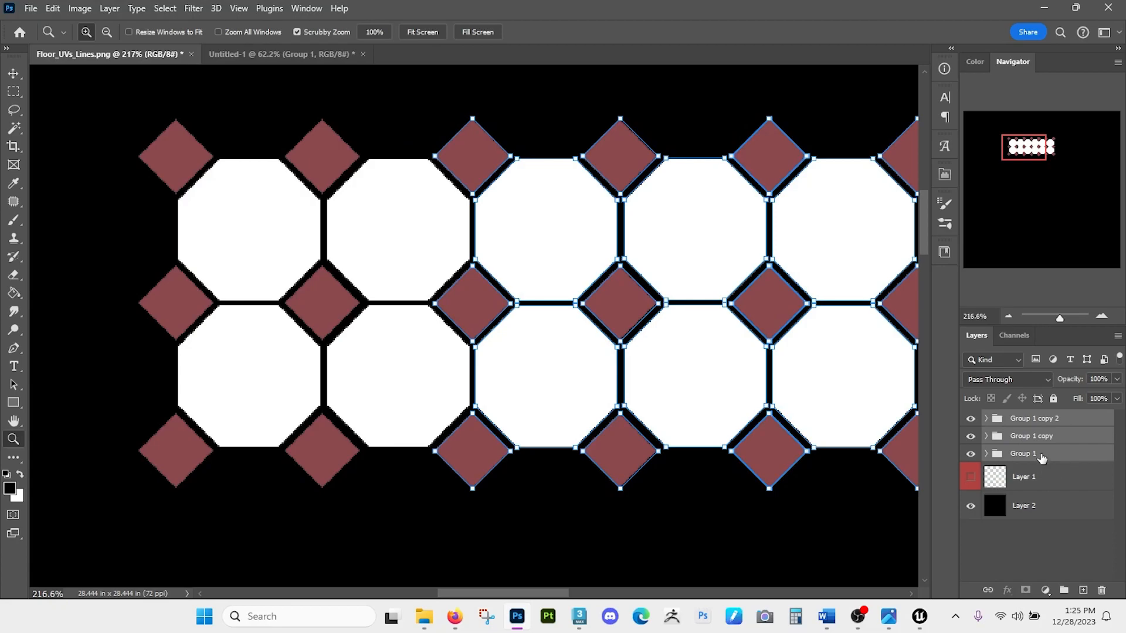
key("ctrl+g")
key("ctrl+j")
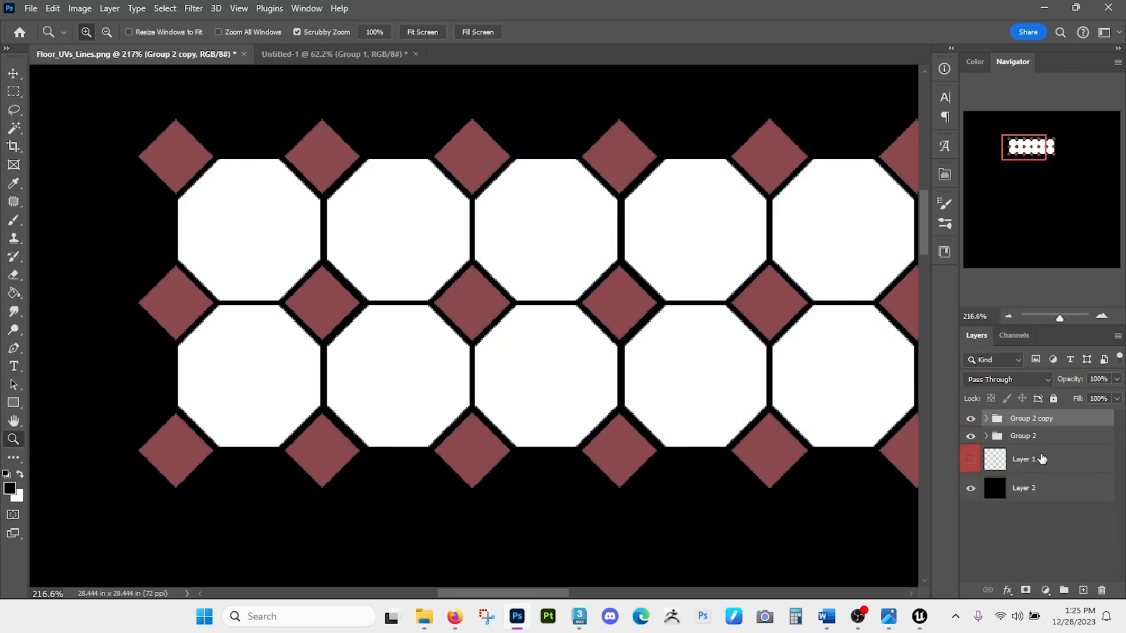
- Move the duplicated row group straight down below the original row, overlapping the shared diamonds and leaving an even gap
key("ctrl+shift+Down")
key("ctrl+shift+Down")
key("ctrl+shift+Down")
key("ctrl+shift+Down")
key("ctrl+shift+Down")
key("ctrl+shift+Down")
key("ctrl+shift+Down")
key("ctrl+shift+Down")
key("ctrl+shift+Down")
key("ctrl+shift+Down")
key("ctrl+shift+Down")
key("ctrl+shift+Down")
key("ctrl+shift+Down")
key("ctrl+shift+Down")
key("ctrl+shift+Down")
key("ctrl+shift+Down")
key("ctrl+shift+Down")
key("ctrl+shift+Down")
key("ctrl+shift+Down")
key("ctrl+shift+Down")
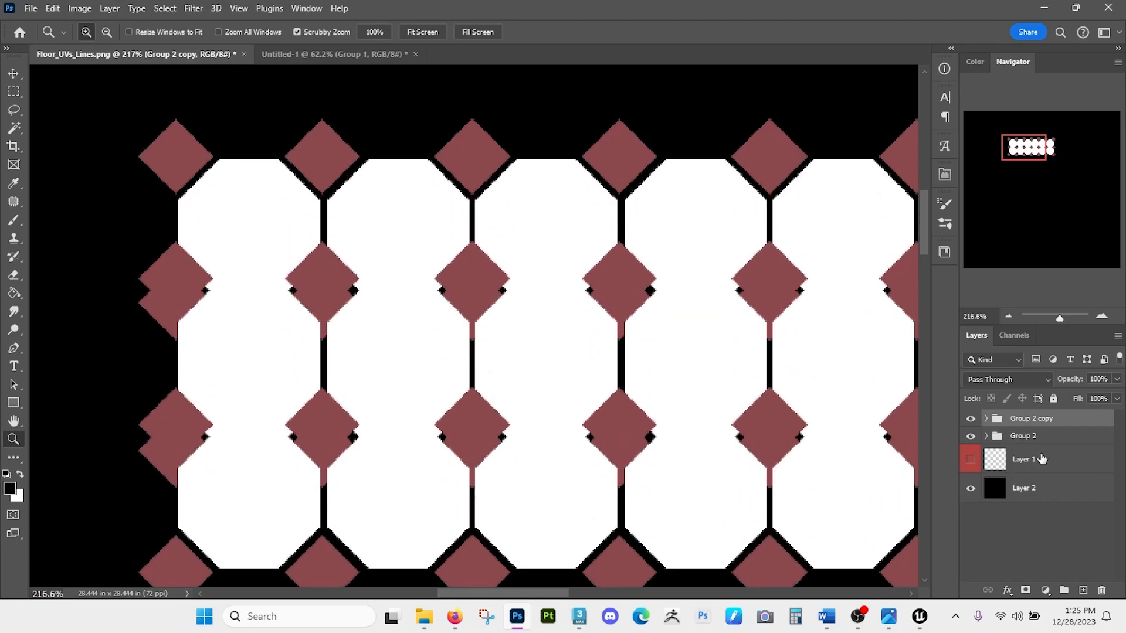
key("ctrl+shift+Down")
key("ctrl+shift+Down")
key("ctrl+shift+Down")
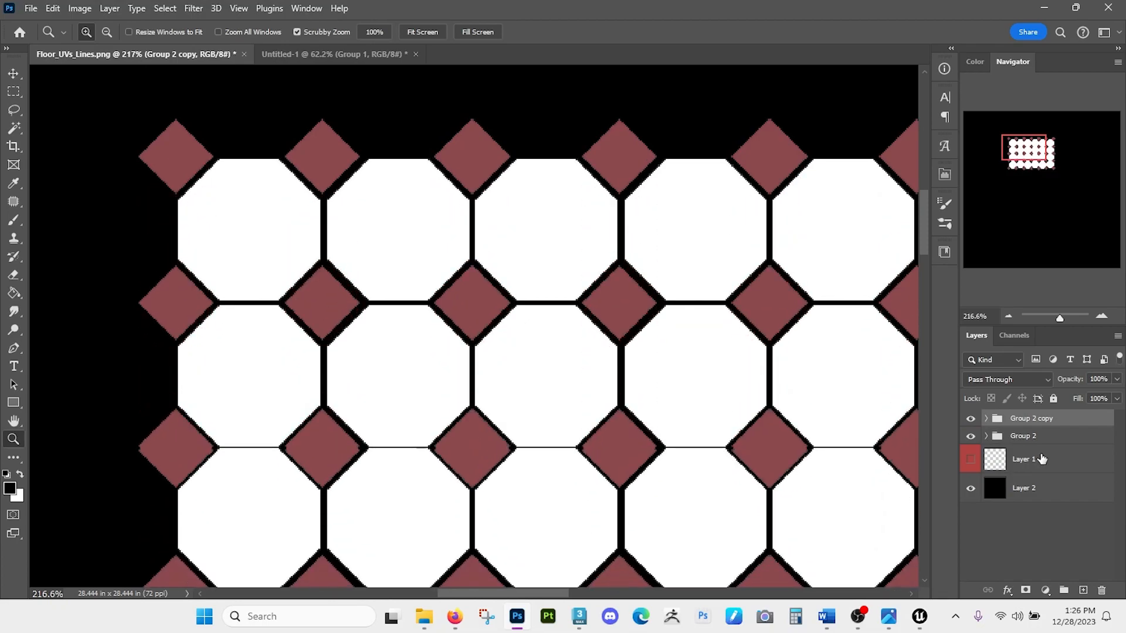
key("ctrl+Down")
key("ctrl+Down")
key("ctrl+Down")
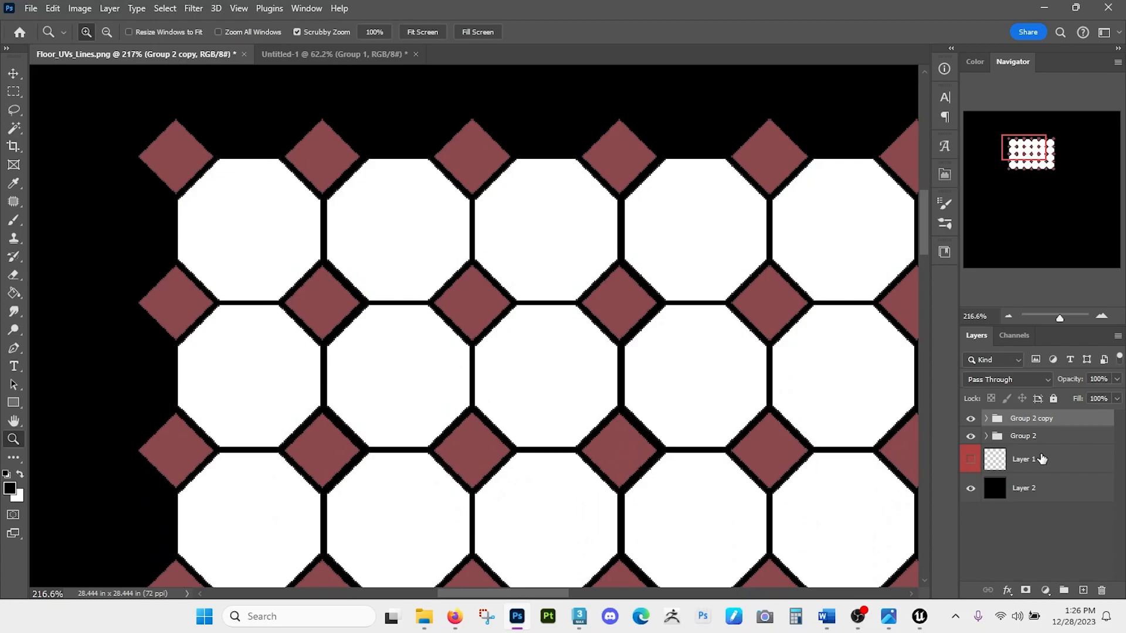
key("ctrl+Down")
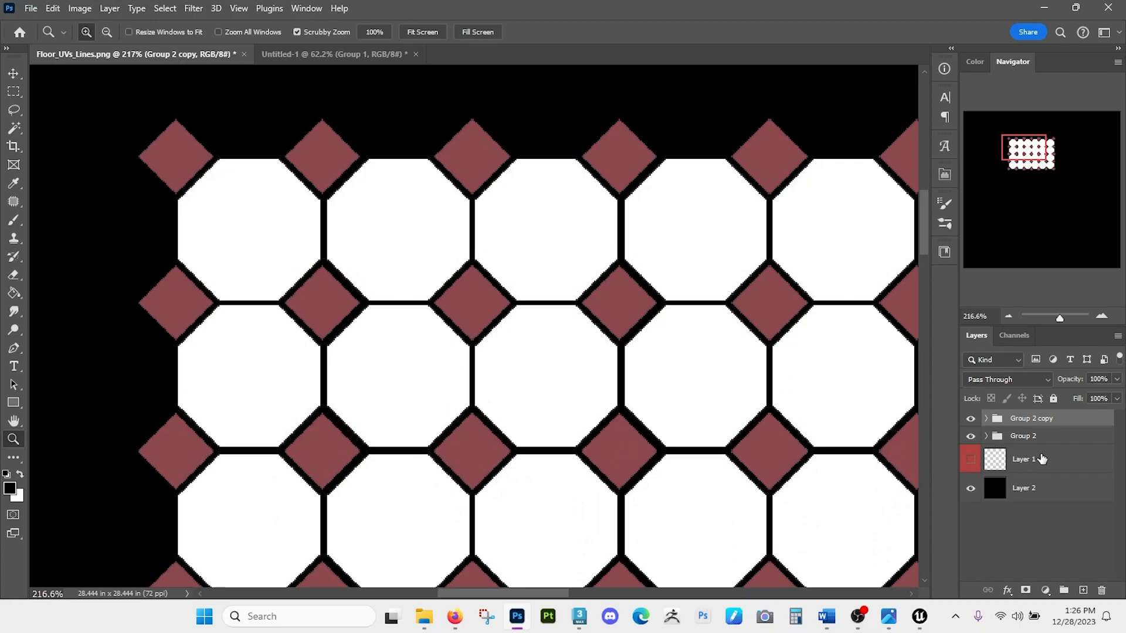
key("ctrl+Up")
key("ctrl+Down")
left_click_drag(778, 454, 671, 335)
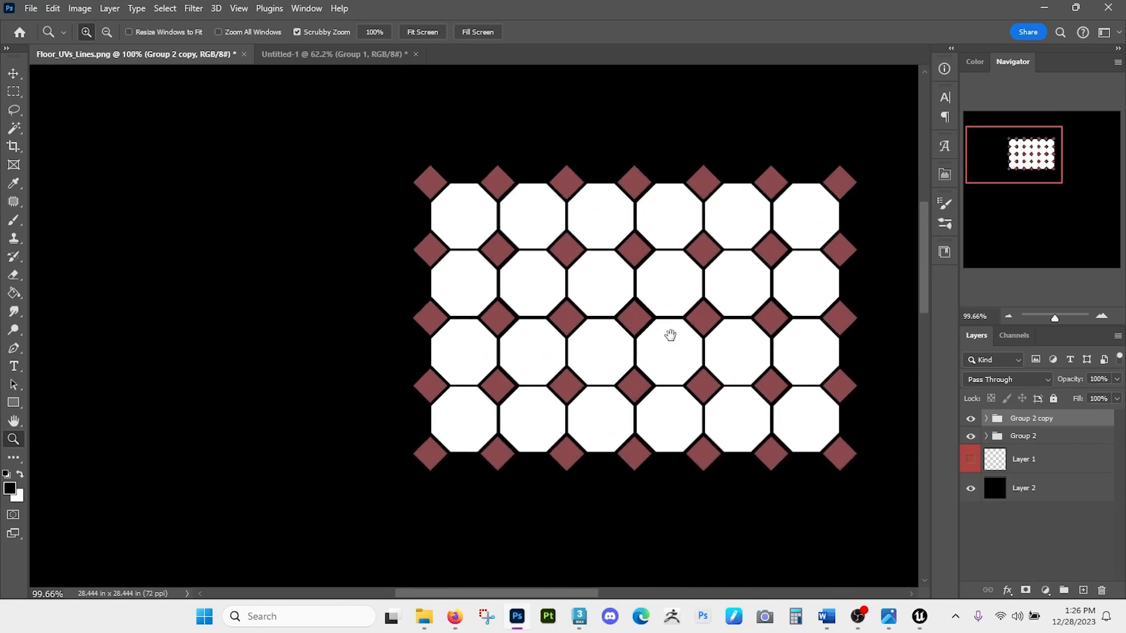
left_click_drag(729, 397, 702, 380)
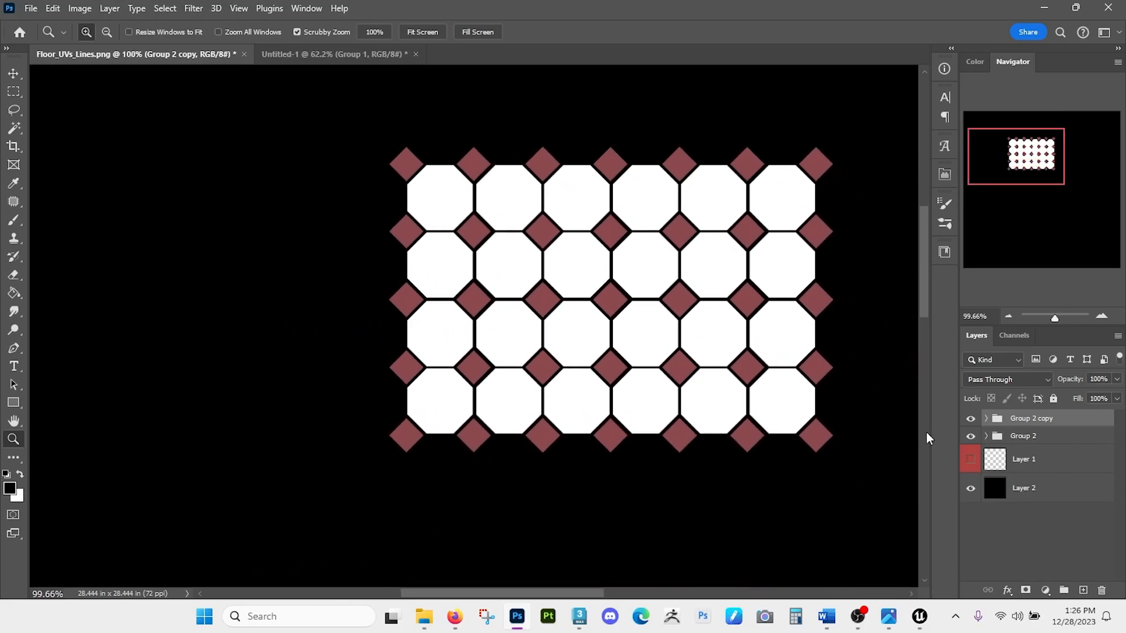
- Duplicate the lower row group and move the copy straight down below it
key("ctrl+j")
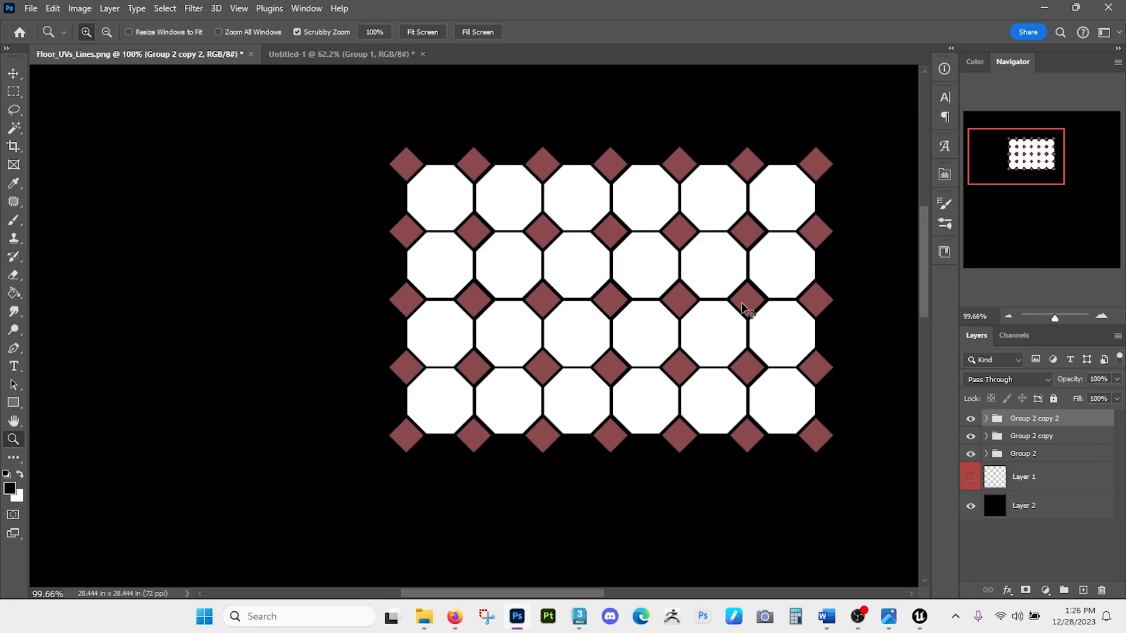
key("shift+Down")
key("shift+Down")
key("shift+Down")
key("shift+Down")
key("shift+Down")
key("shift+Down")
key("shift+Down")
key("shift+Down")
key("shift+Down")
key("shift+Down")
key("shift+Down")
key("shift+Down")
key("shift+Down")
key("shift+Down")
key("shift+Down")
key("shift+Down")
key("shift+Down")
key("shift+Down")
key("shift+Down")
key("shift+Down")
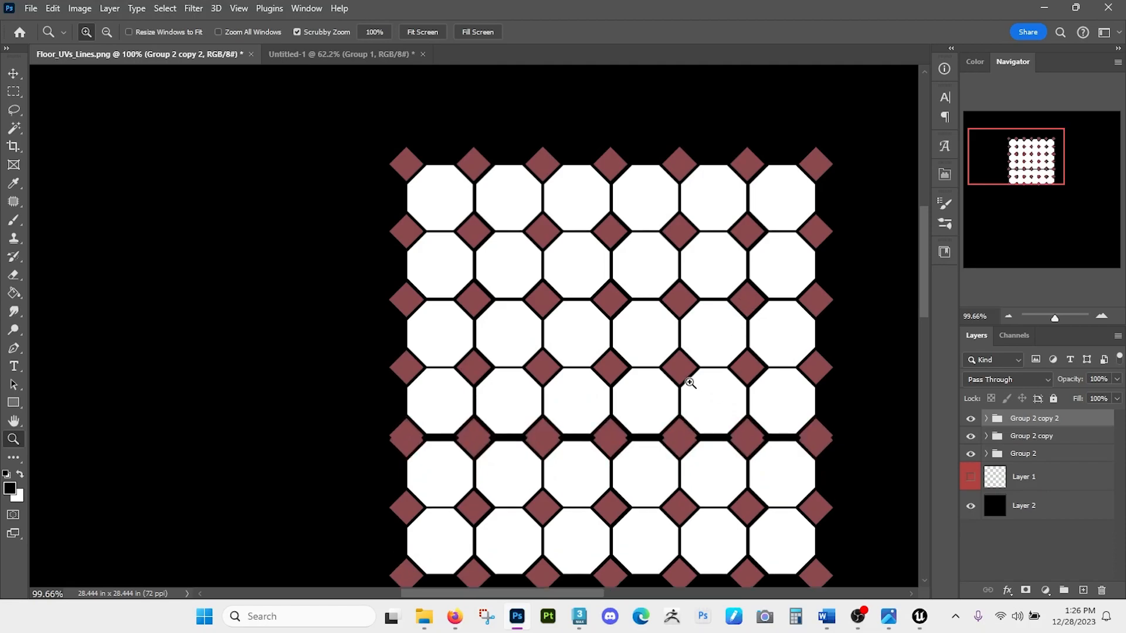
- Nudge the newest row group vertically so the shared diamonds overlap exactly and the gap matches the other rows
scroll(692, 384, "up", 5)
left_click_drag(688, 397, 685, 313)
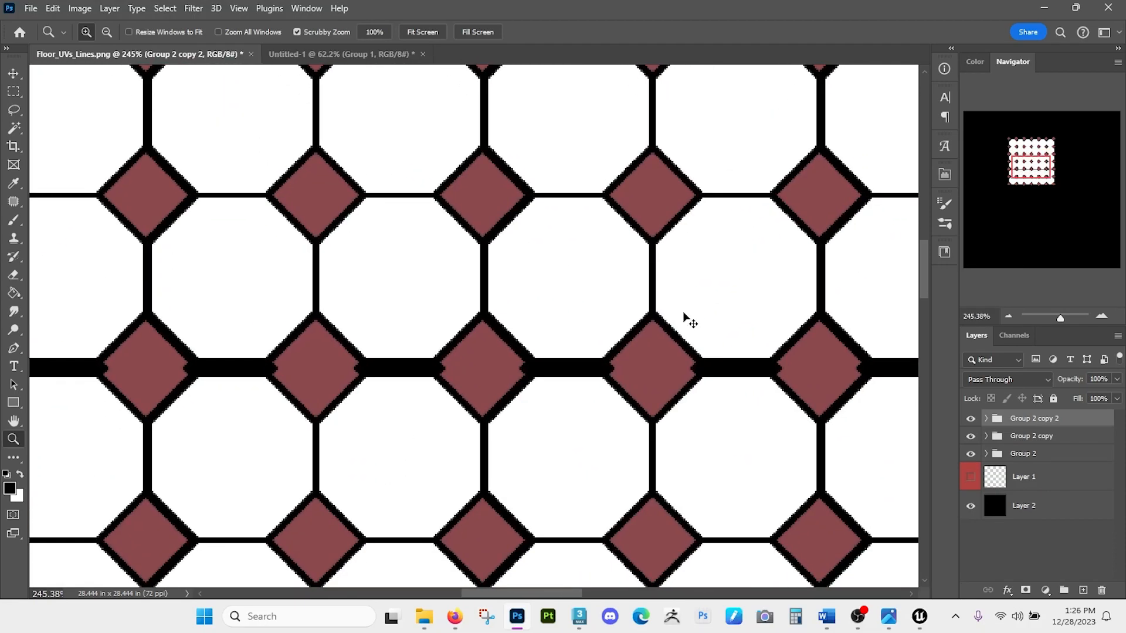
key("shift+Up")
key("Down")
key("Down")
key("Down")
key("Down")
key("Down")
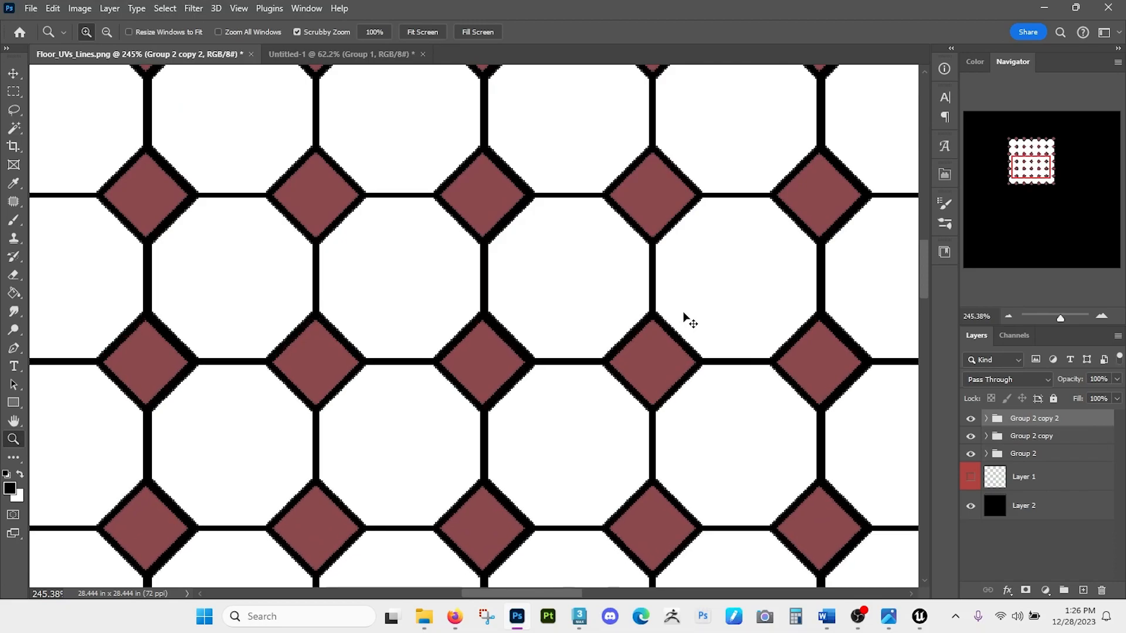
- Combine the three row groups into one pattern group, duplicate it, and hide the original
left_click_drag(665, 331, 591, 279)
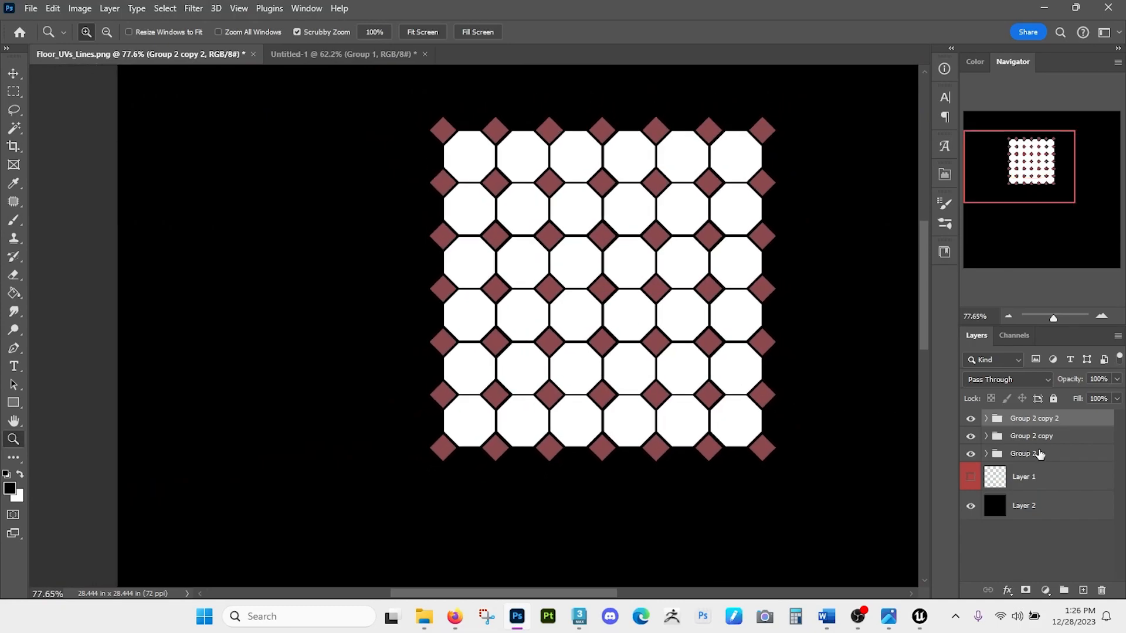
left_click(1069, 458, "shift")
left_click_drag(804, 487, 747, 420)
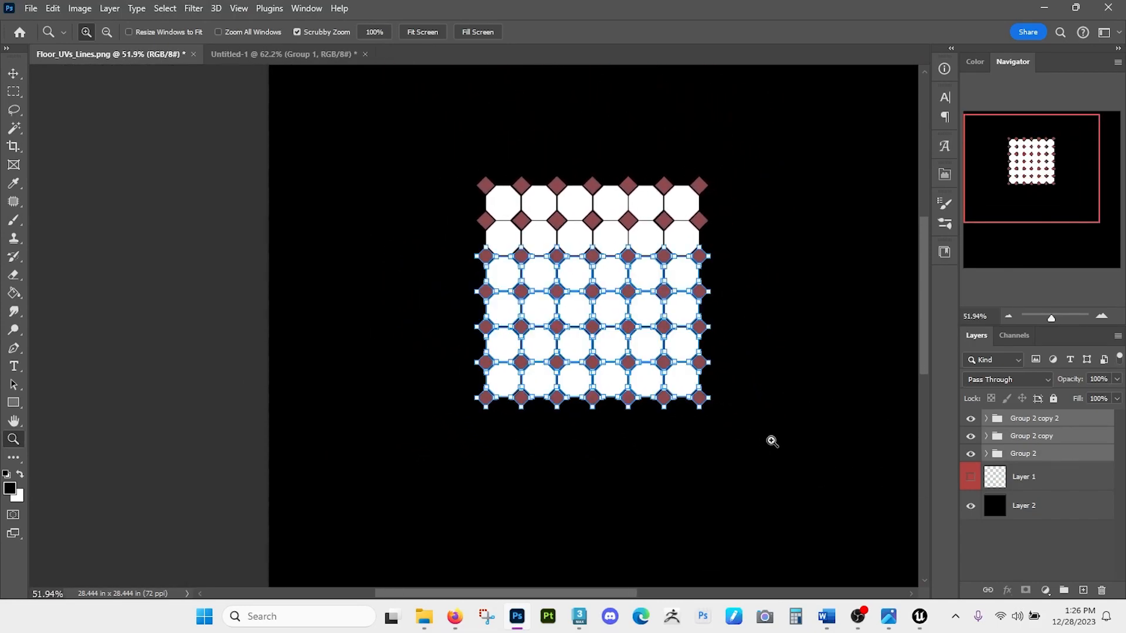
key("ctrl+g")
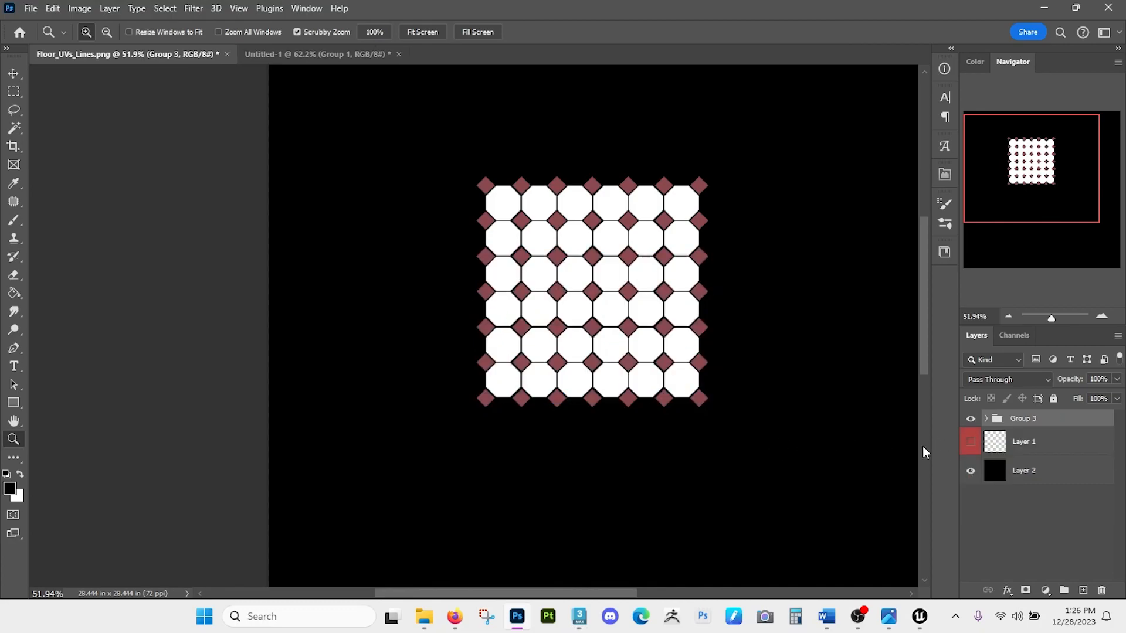
key("ctrl+j")
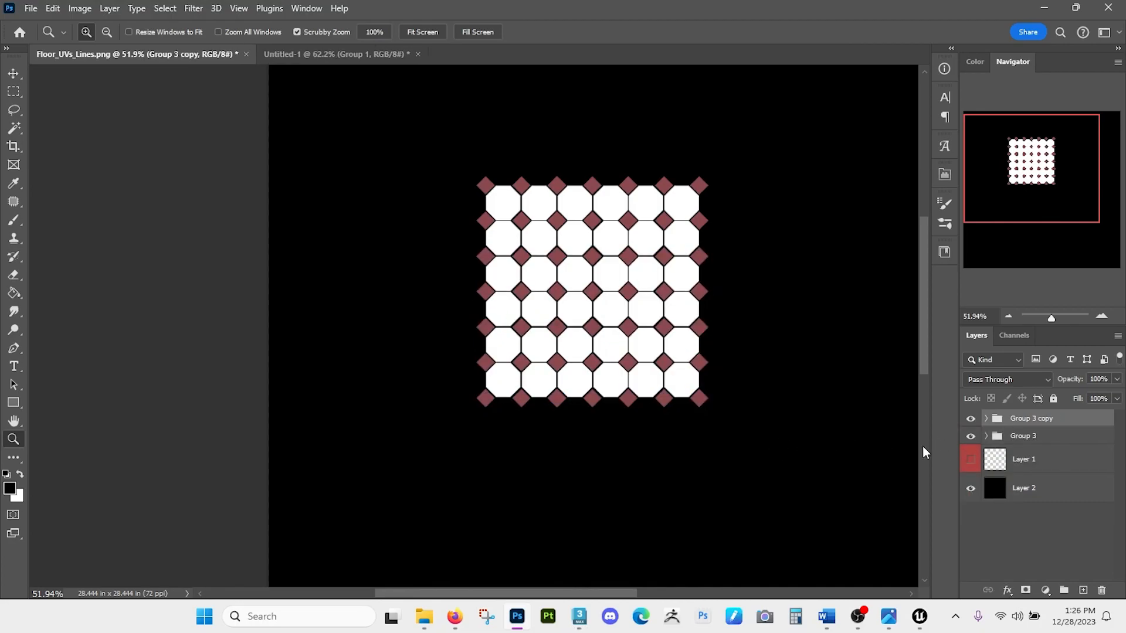
left_click(971, 438)
- Merge the duplicated pattern group into a single layer and show the UV line layer
key("ctrl+e")
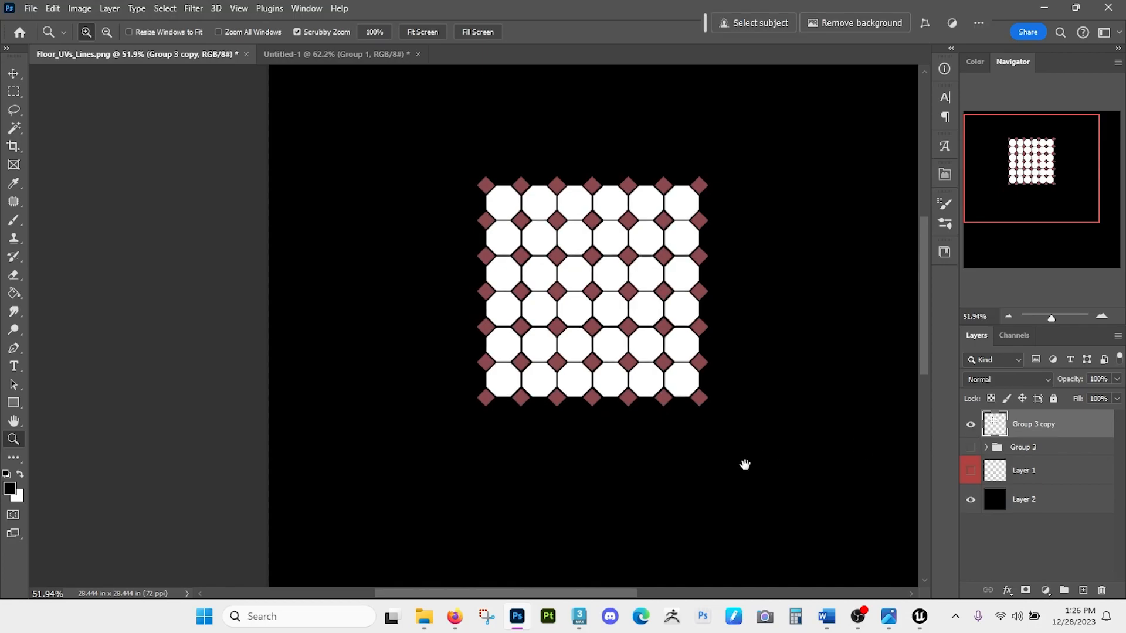
left_click_drag(731, 463, 714, 421)
left_click(970, 471)
left_click_drag(814, 447, 745, 472)
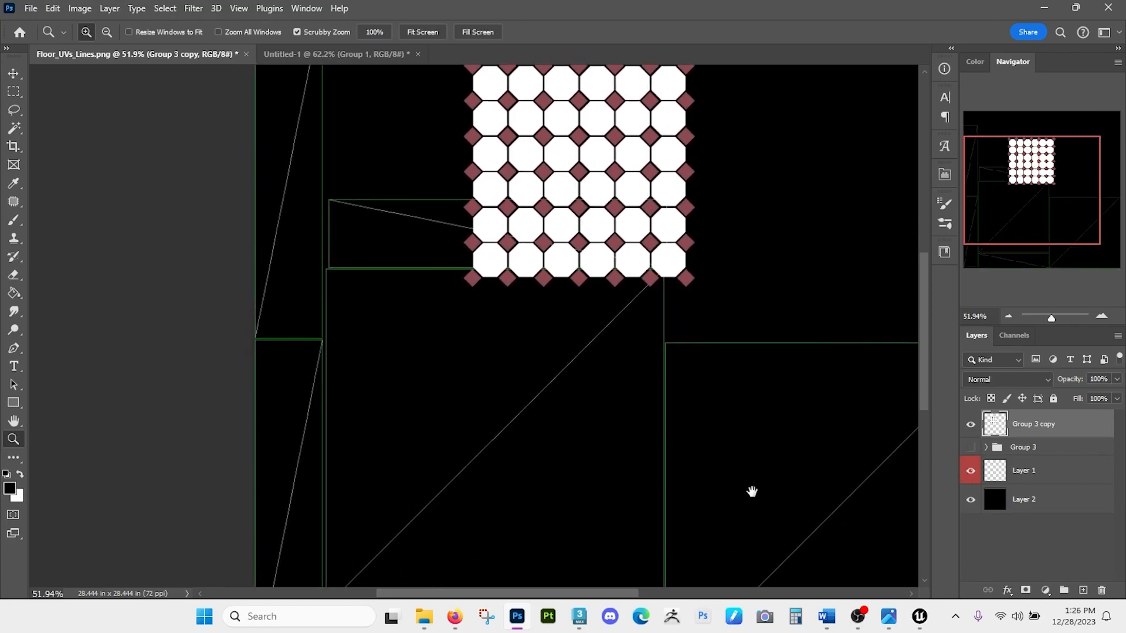
left_click_drag(679, 364, 643, 357)
- Undo the merge and UV layer display, keeping the pattern group and its duplicate with the original group hidden
key("ctrl+z")
key("ctrl+z")
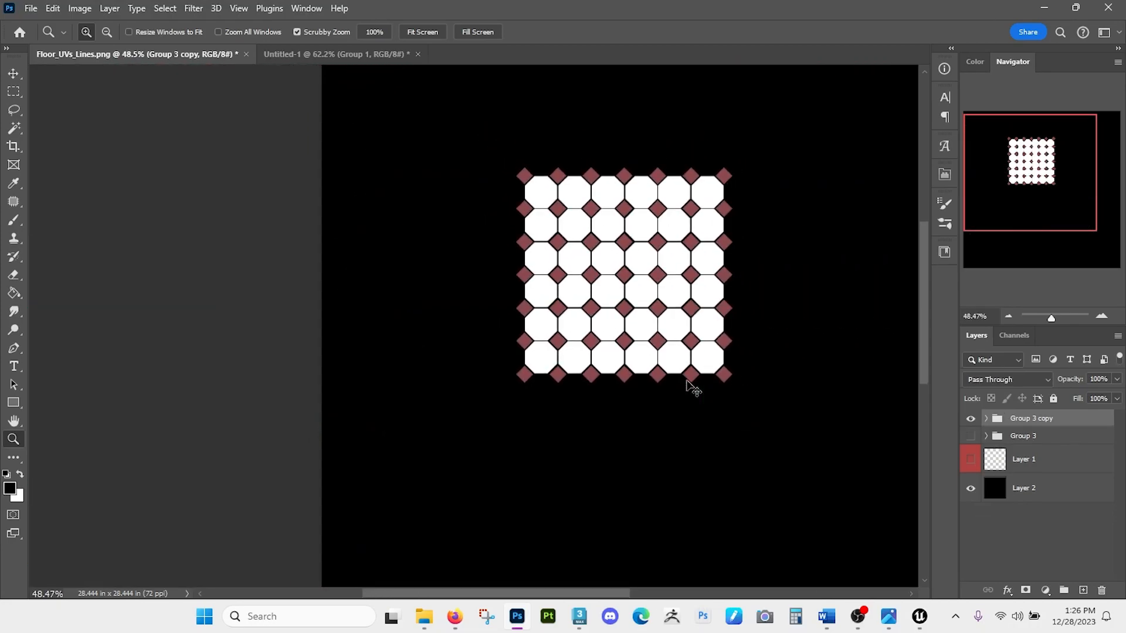
key("ctrl+z")
key("ctrl+z")
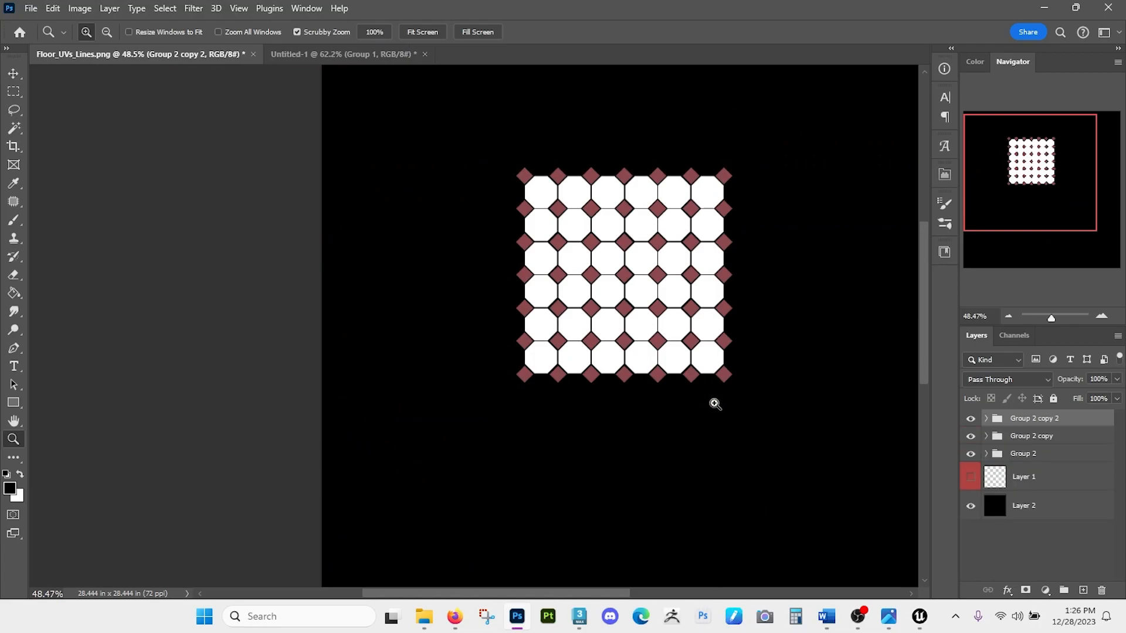
key("ctrl+shift+z")
key("ctrl+shift+z")
key("ctrl+shift+z")
left_click(970, 437)
- Scale the duplicated pattern group up proportionally to about 190%
key("ctrl+t")
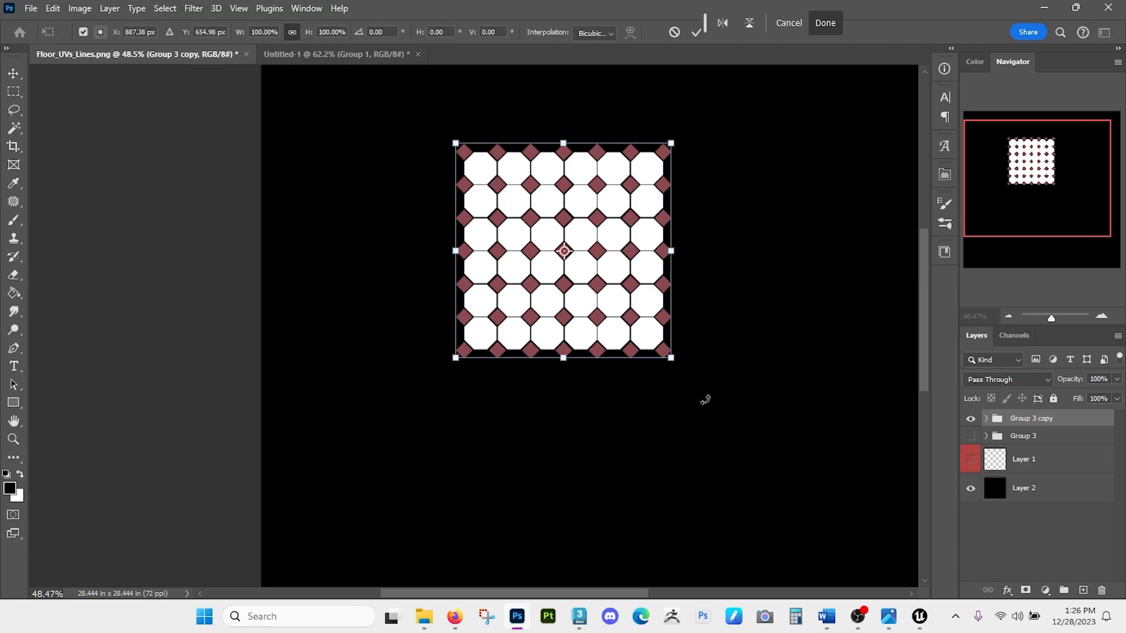
left_click_drag(671, 361, 866, 551)
left_click_drag(691, 430, 661, 403)
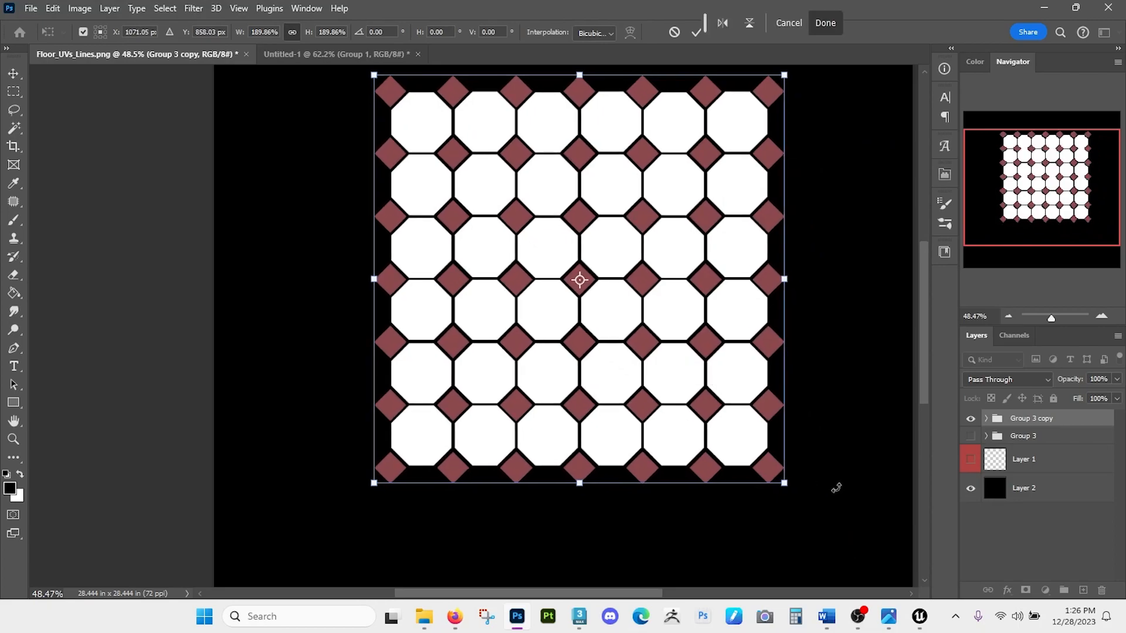
key("Return")
- Enlarge the pattern group further until it fills most of the canvas, close to the upper and right edges
left_click_drag(753, 463, 780, 519)
key("ctrl+t")
left_click_drag(490, 232, 456, 200)
key("Return")
key("z")
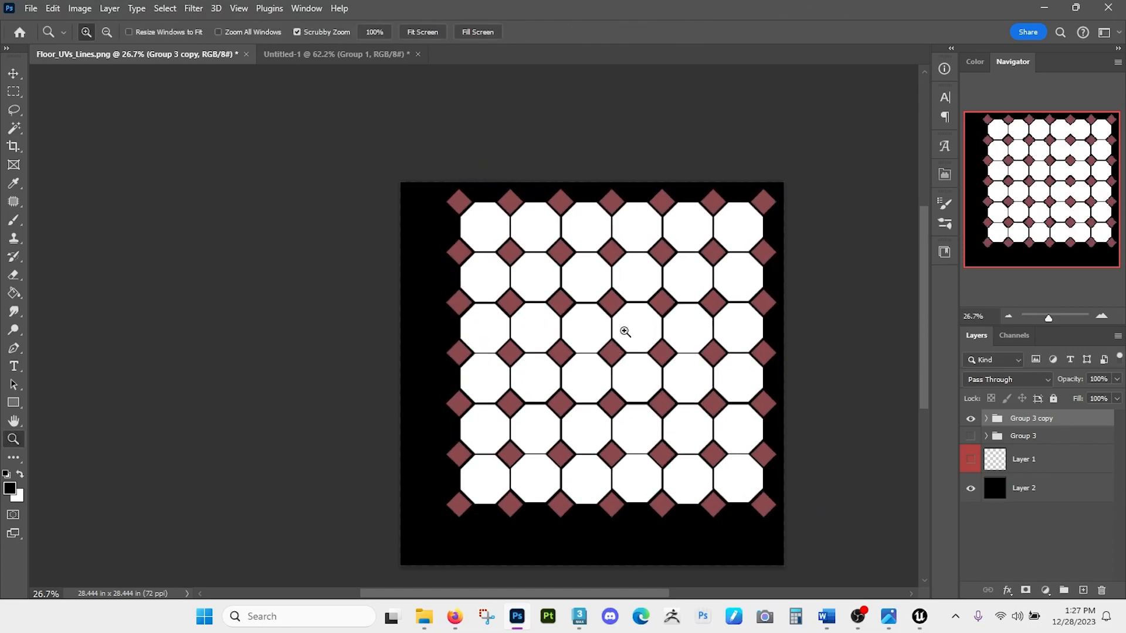
- Merge the enlarged pattern group into one layer and convert it to a smart object
key("ctrl+e")
left_click_drag(668, 329, 761, 415)
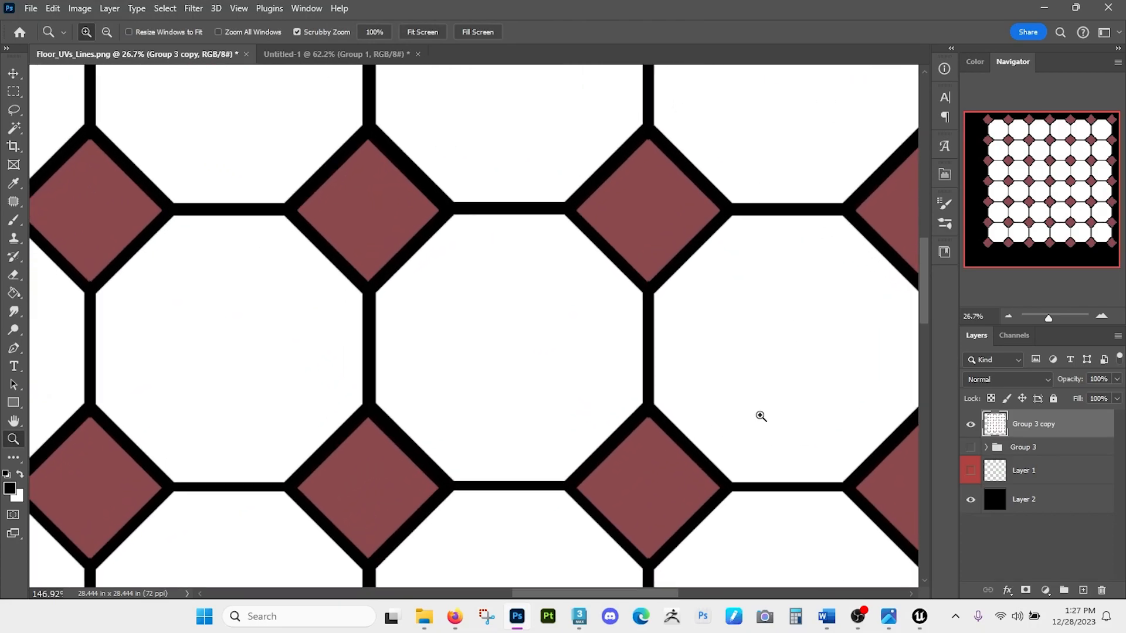
right_click(1078, 429)
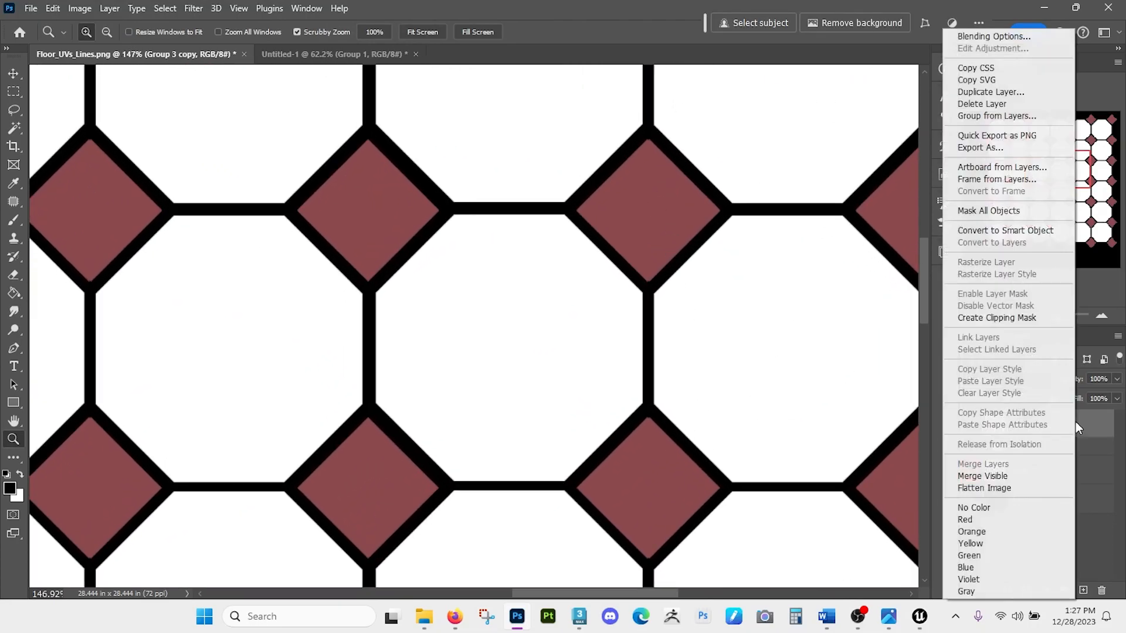
left_click(1022, 231)
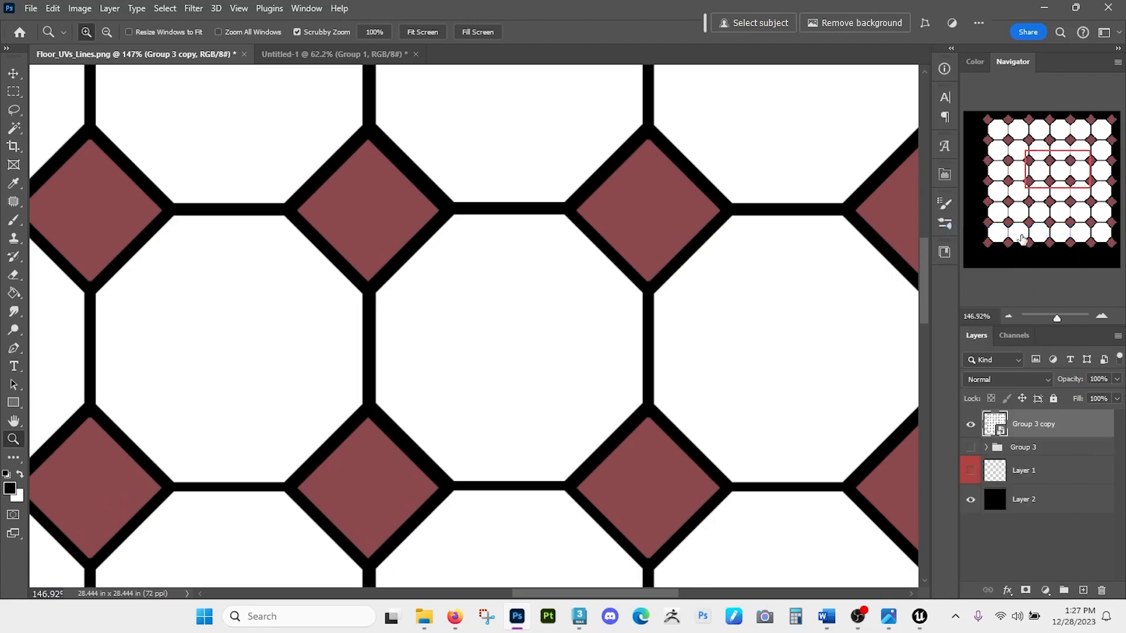
- Duplicate the smart object pattern and rasterize the copy
left_click_drag(826, 402, 585, 363)
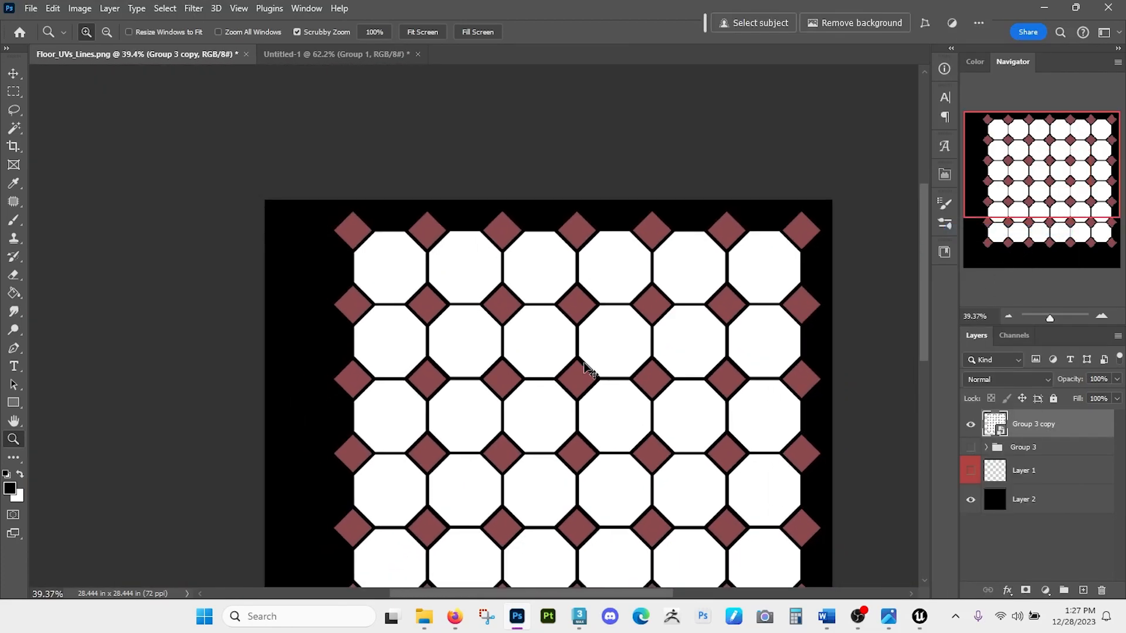
key("ctrl+t")
key("Escape")
key("ctrl+j")
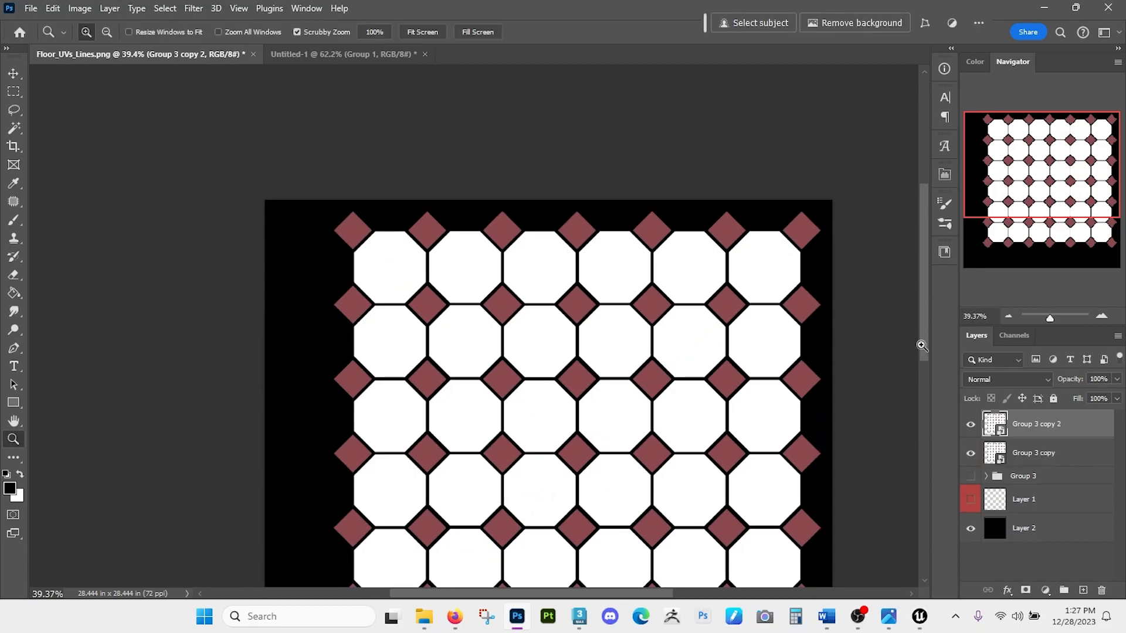
right_click(1075, 424)
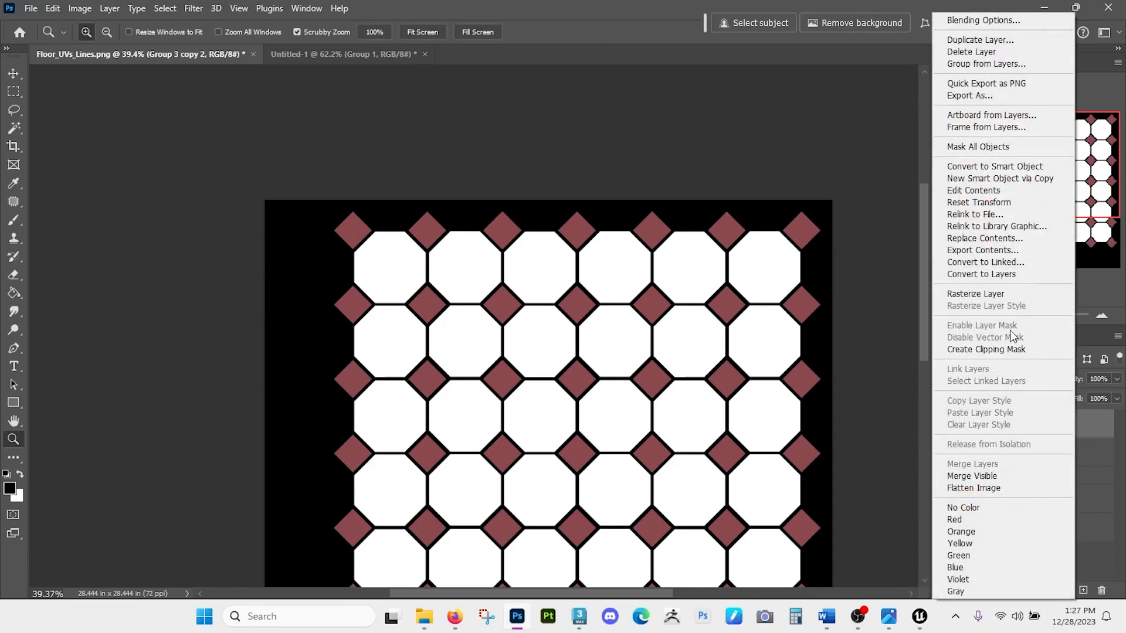
left_click(1001, 296)
- Hide the original smart object and shrink the rasterized pattern copy toward its lower-left corner
key("ctrl+t")
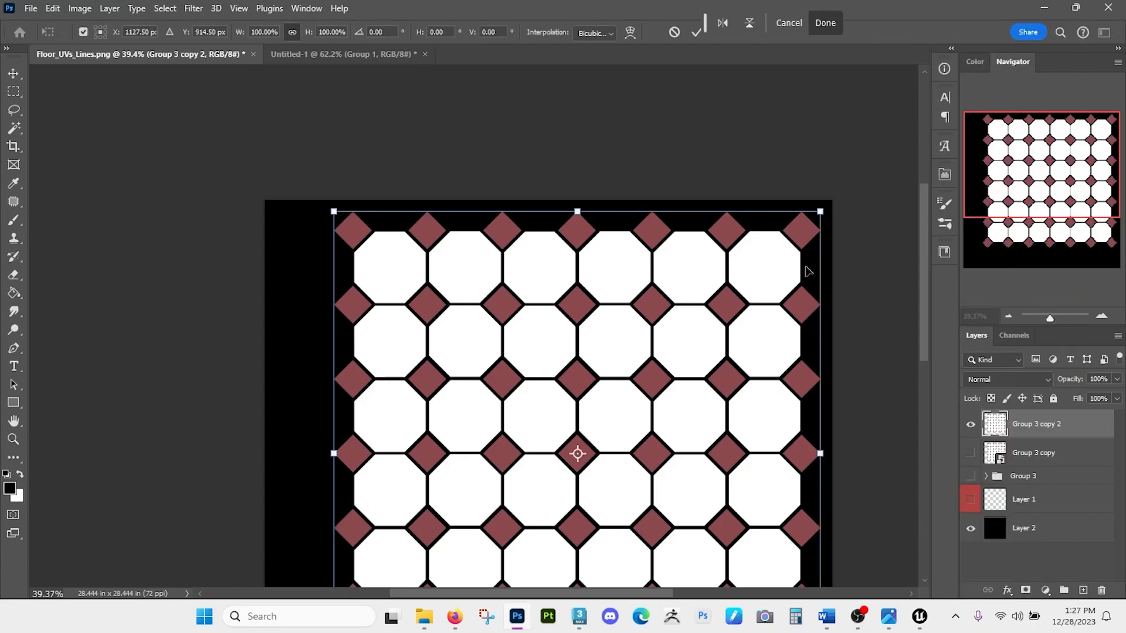
left_click_drag(820, 211, 467, 564)
left_click_drag(439, 518, 451, 482)
left_click_drag(420, 582, 463, 488)
- Enlarge the shrunken rasterized copy again, inspect its edge quality, and delete the layer
key("ctrl+t")
left_click_drag(443, 411, 794, 66)
key("Return")
key("z")
left_click_drag(692, 364, 579, 368)
left_click_drag(1048, 427, 1101, 591)
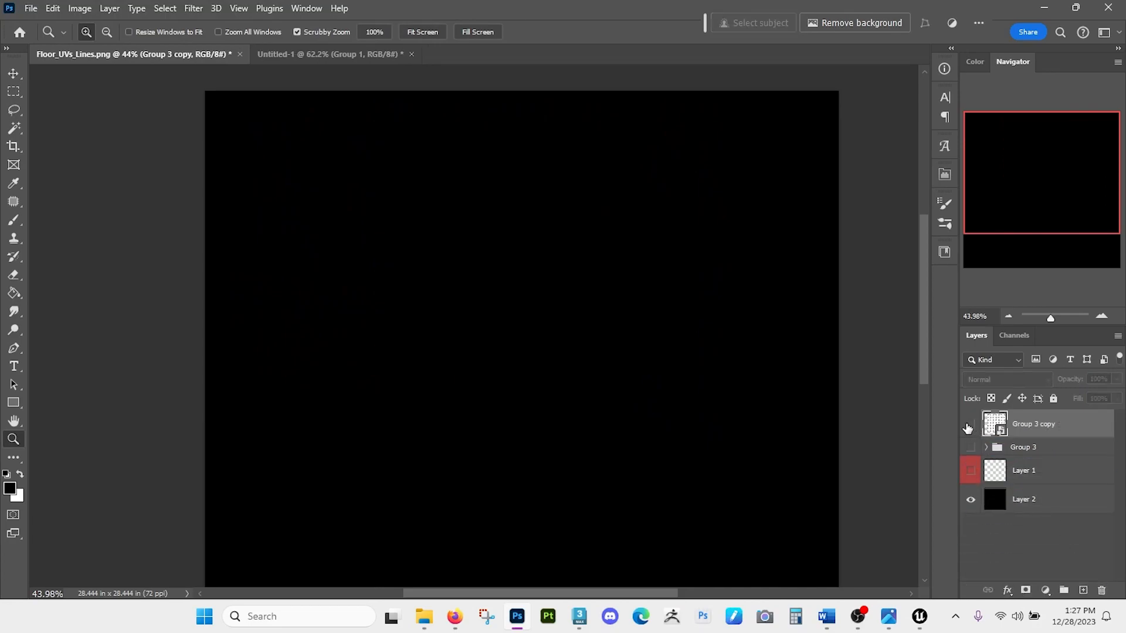
- Duplicate the smart object pattern, show only the copy, and scale it down proportionally
key("ctrl+j")
left_click(970, 425)
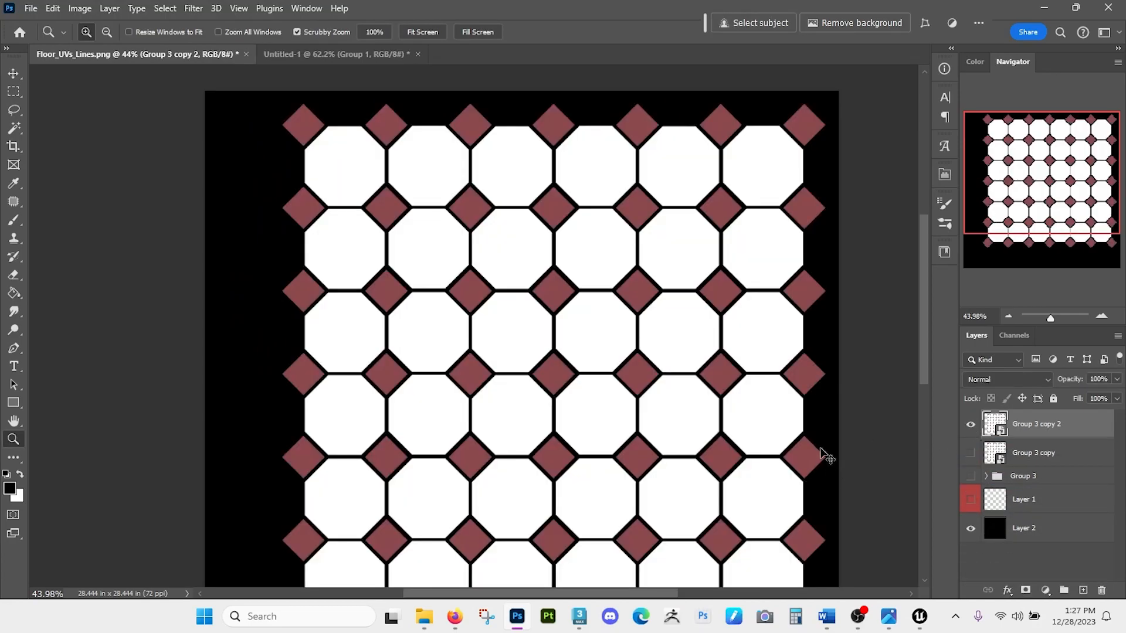
key("ctrl+t")
left_click_drag(825, 103, 557, 372)
left_click_drag(474, 384, 625, 188)
mouse_move(704, 175)
left_mouse_down()
mouse_move(452, 443)
mouse_move(708, 173)
left_mouse_up()
key("Return")
key("z")
- Apply another free transform to the smart object copy, inspect its edges, and delete the layer
key("ctrl+t")
key("Return")
mouse_move(594, 307)
left_mouse_down()
mouse_move(668, 368)
mouse_move(604, 325)
left_mouse_up()
left_click_drag(1028, 419, 1101, 591)
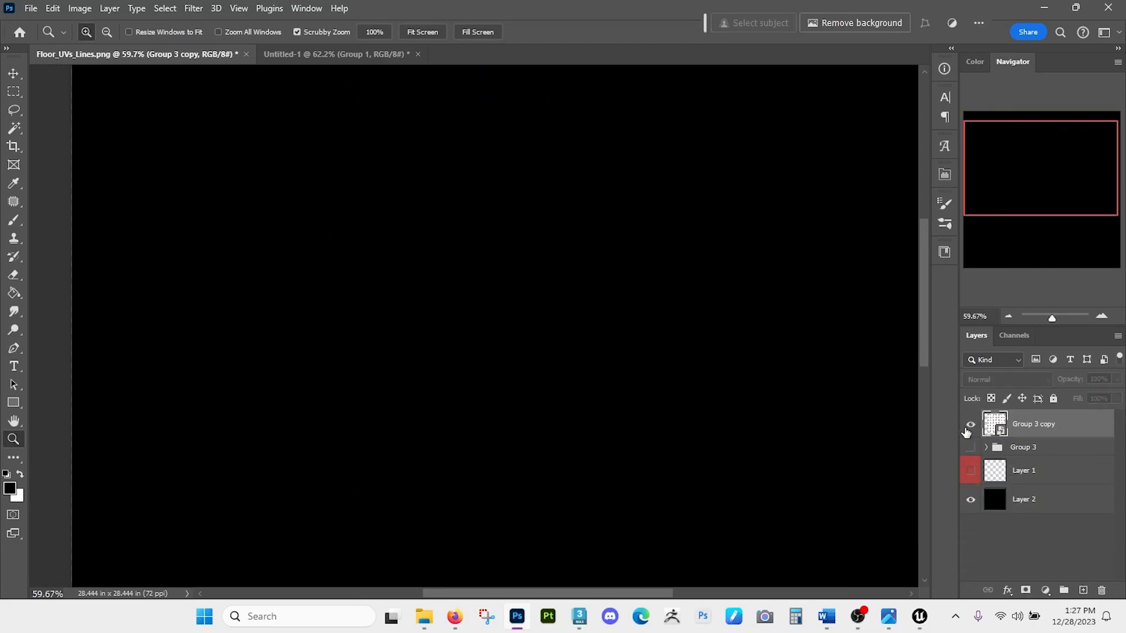
- Show the remaining smart object pattern and shift it left so it sits nearer the canvas centre
left_click(967, 430)
left_click_drag(653, 430, 642, 366)
left_click_drag(633, 397, 609, 365)
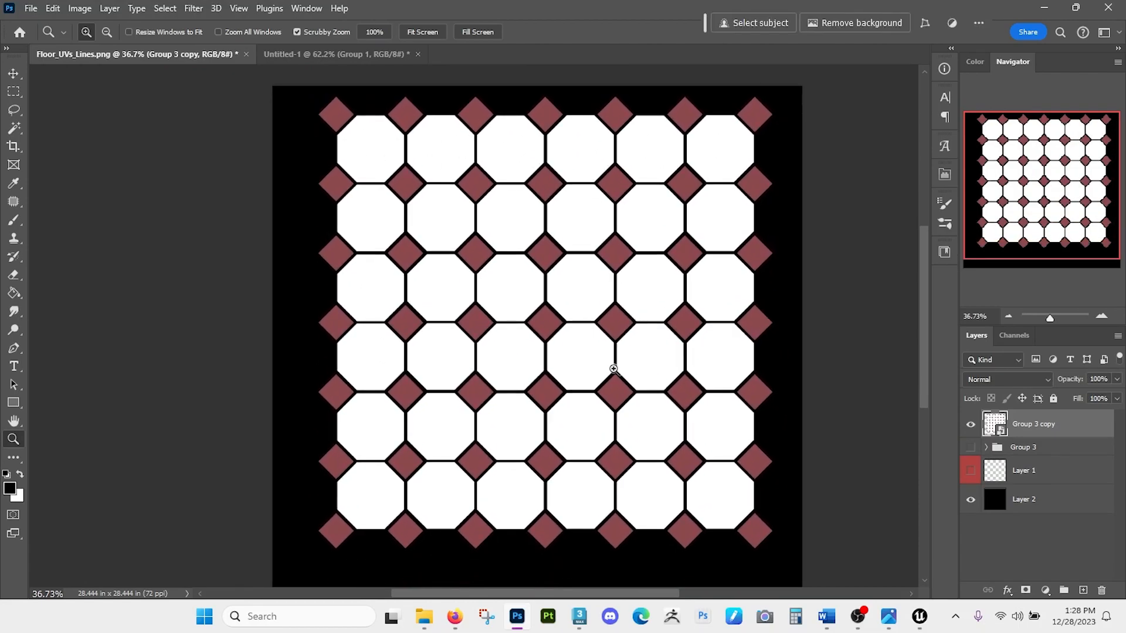
- Place the concrete texture img1346488978.jpg from the Rock_Stone_Concrete folder in File Explorer into the floor document
key("m")
left_click(433, 617)
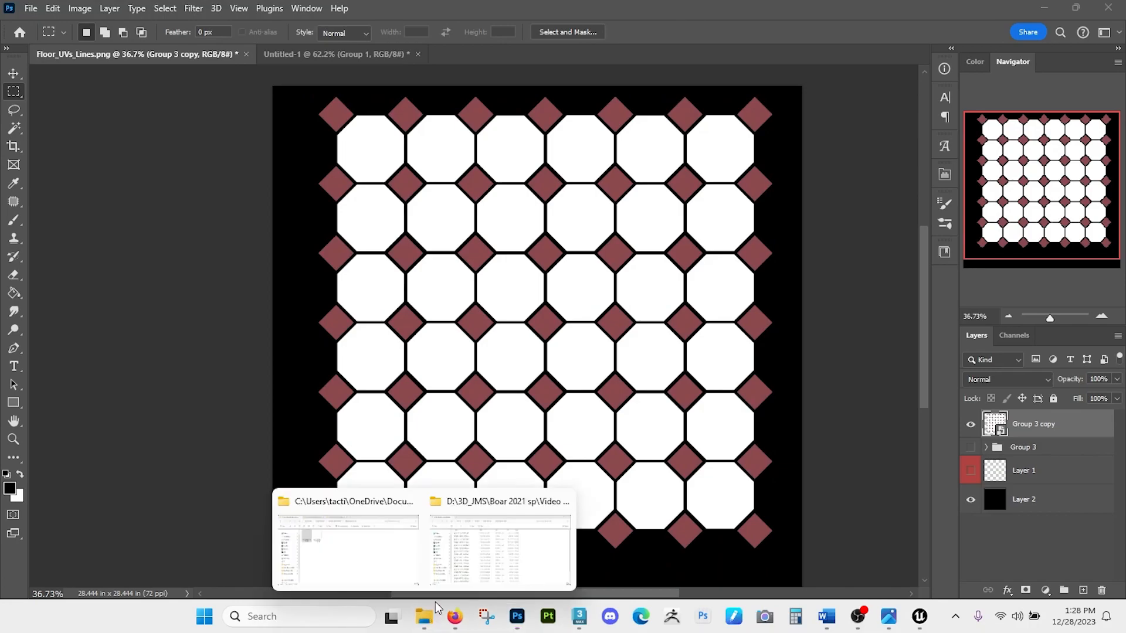
left_click(372, 540)
left_click(458, 74)
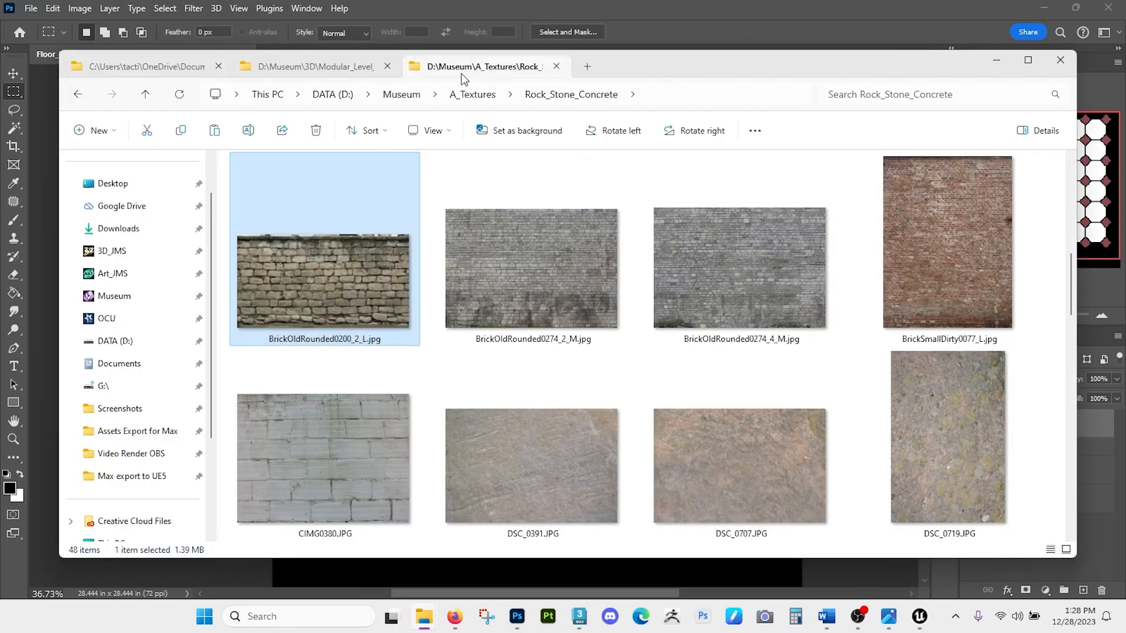
scroll(534, 325, "down", 9)
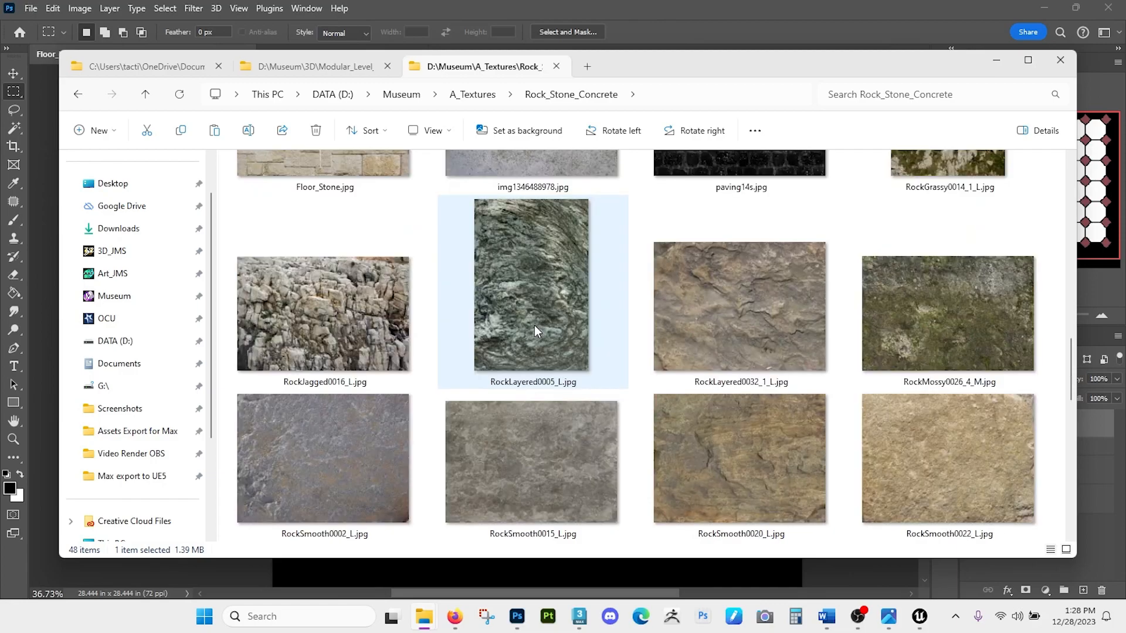
scroll(534, 325, "up", 2)
left_click_drag(552, 265, 340, 575)
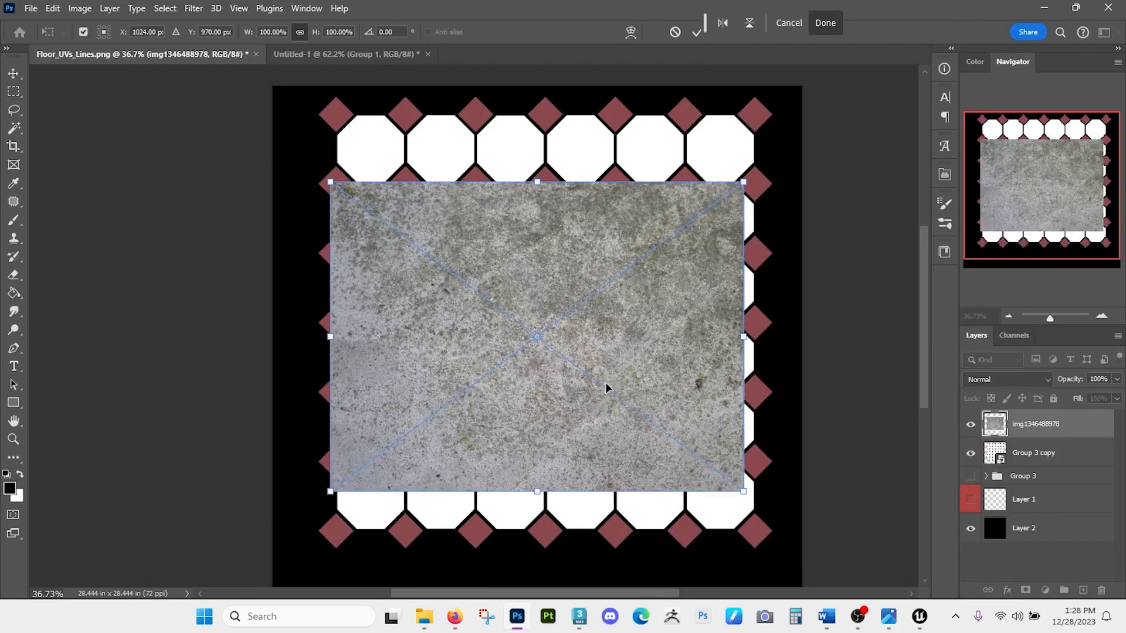
- Scale the placed concrete texture proportionally to 122% and position it to cover the whole tile pattern
left_click_drag(693, 283, 655, 193)
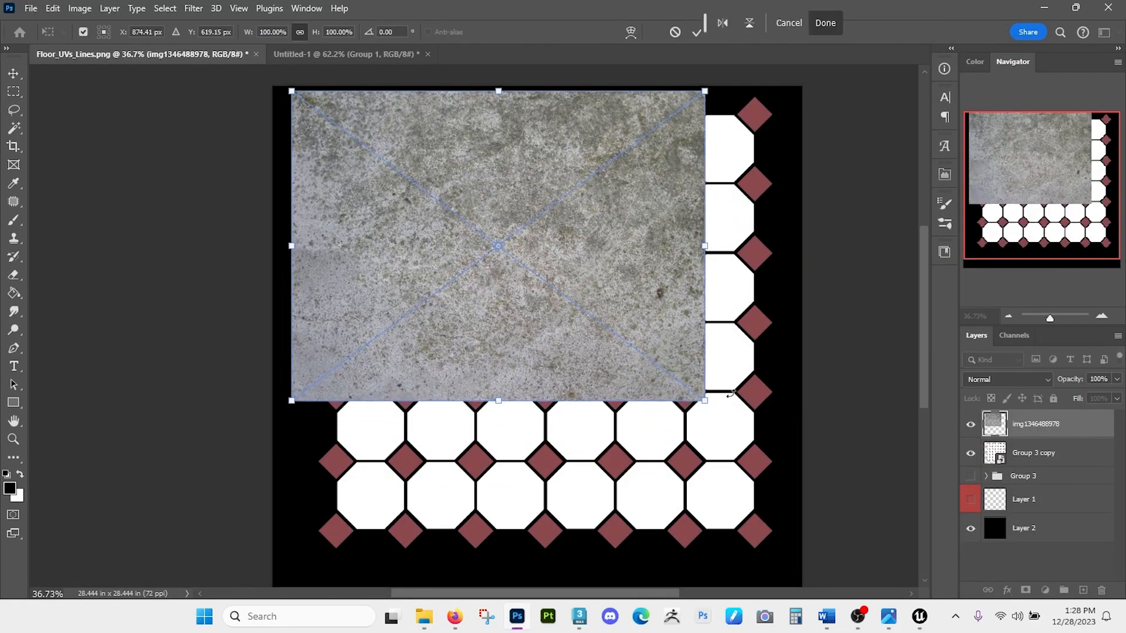
left_click_drag(707, 401, 784, 464)
left_click_drag(697, 524, 686, 448)
left_click_drag(775, 385, 786, 474)
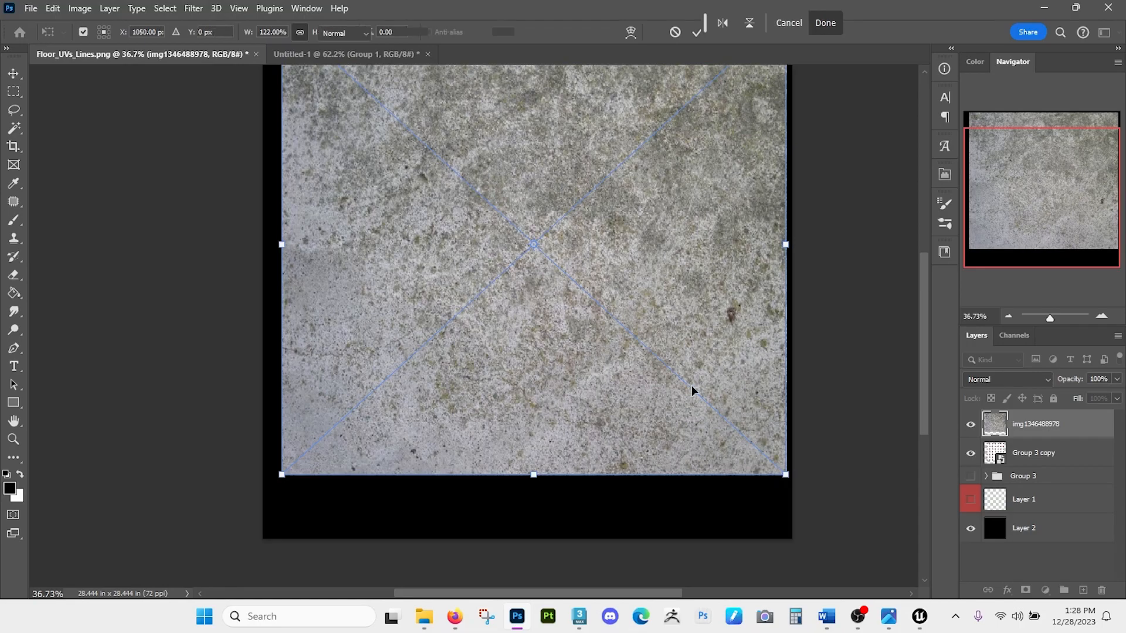
key("Return")
- Move the concrete texture layer directly beneath the tile pattern layer
left_click_drag(1026, 423, 1030, 466)
left_click_drag(660, 259, 649, 334)
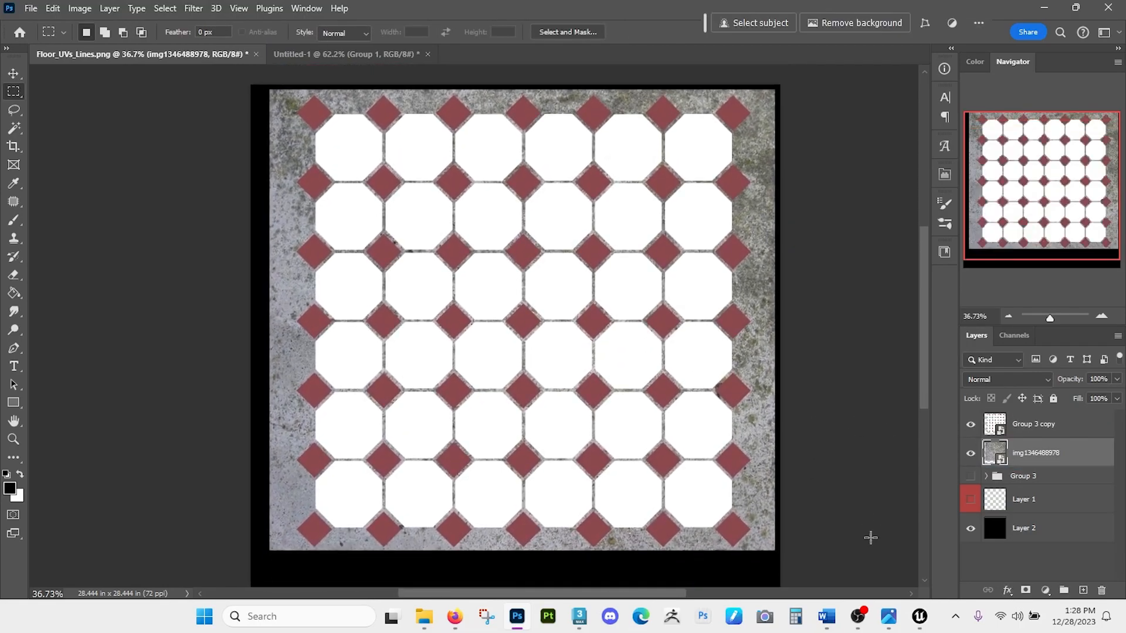
left_click(890, 617)
left_click(894, 622)
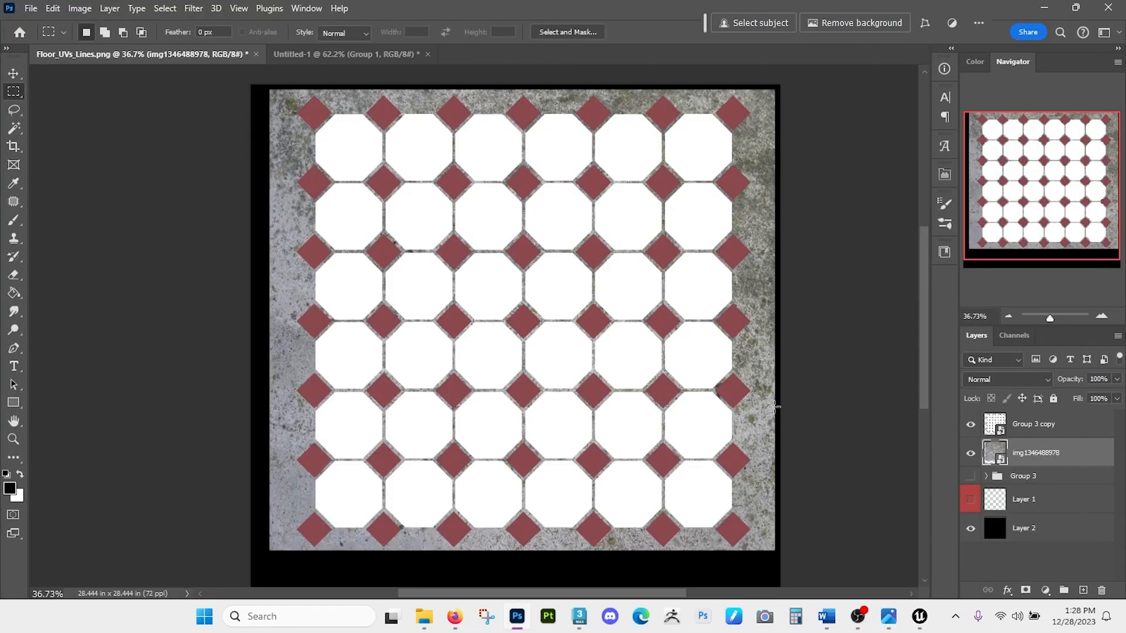
- Darken the concrete texture layer with a Hue/Saturation adjustment, setting Lightness to -28
key("ctrl+u")
left_click_drag(570, 111, 920, 111)
left_click_drag(875, 269, 856, 270)
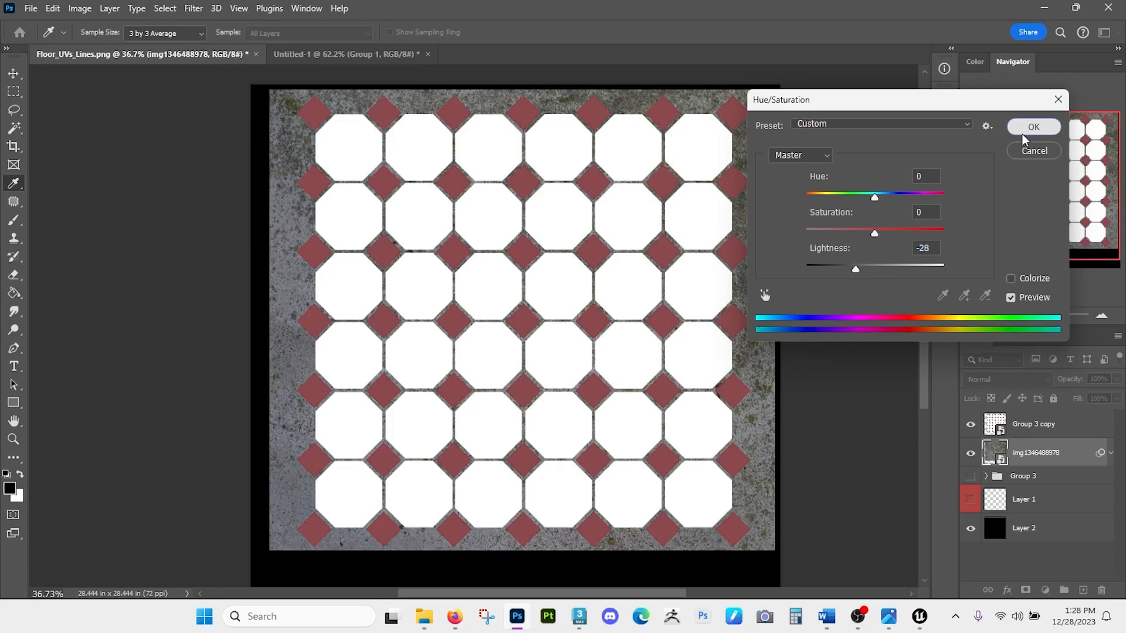
left_click(1034, 126)
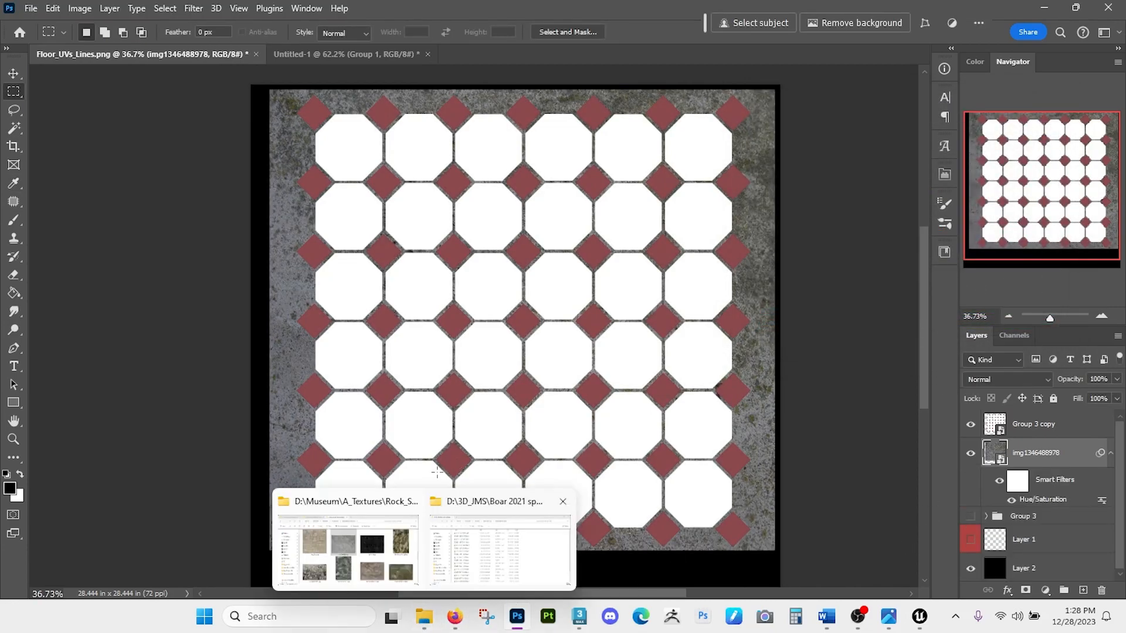
- Check the 001.jpg reference image and place stone_texture_by_surrender_the_booty-d39vyhm.jpg from the Rock_Stone_Concrete folder into the floor document
left_click(889, 617)
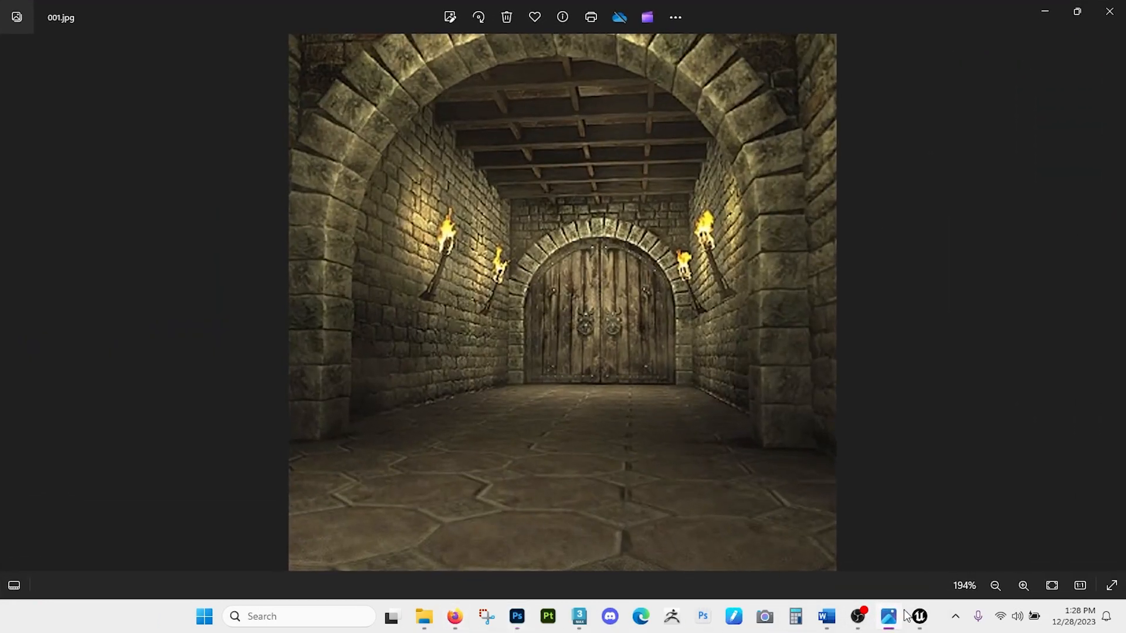
left_click(890, 616)
mouse_move(424, 616)
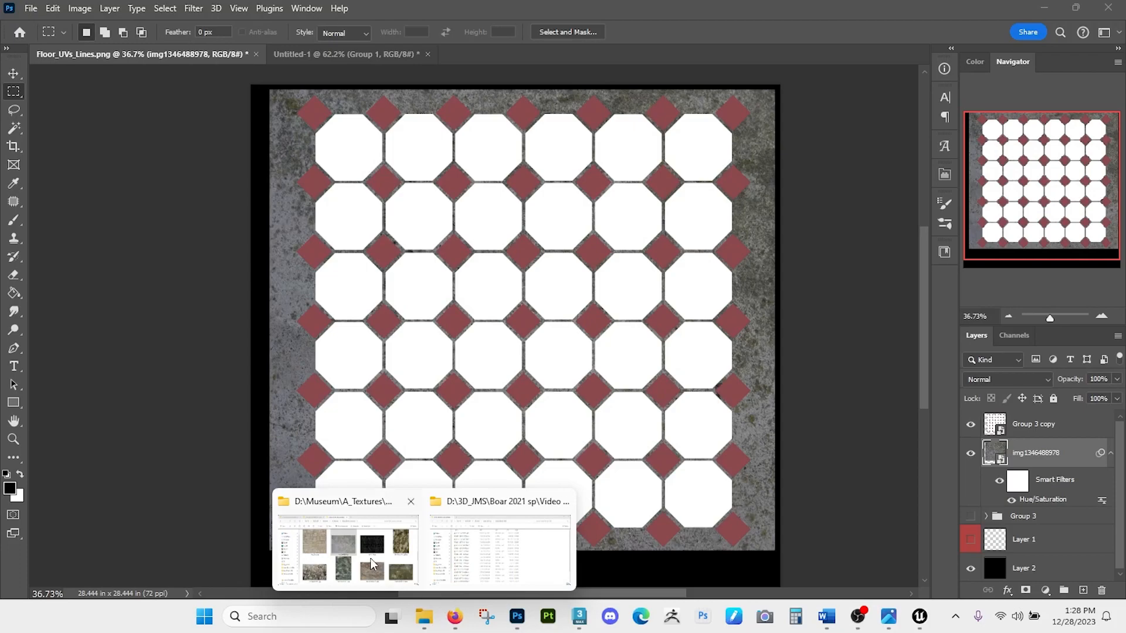
left_click(345, 540)
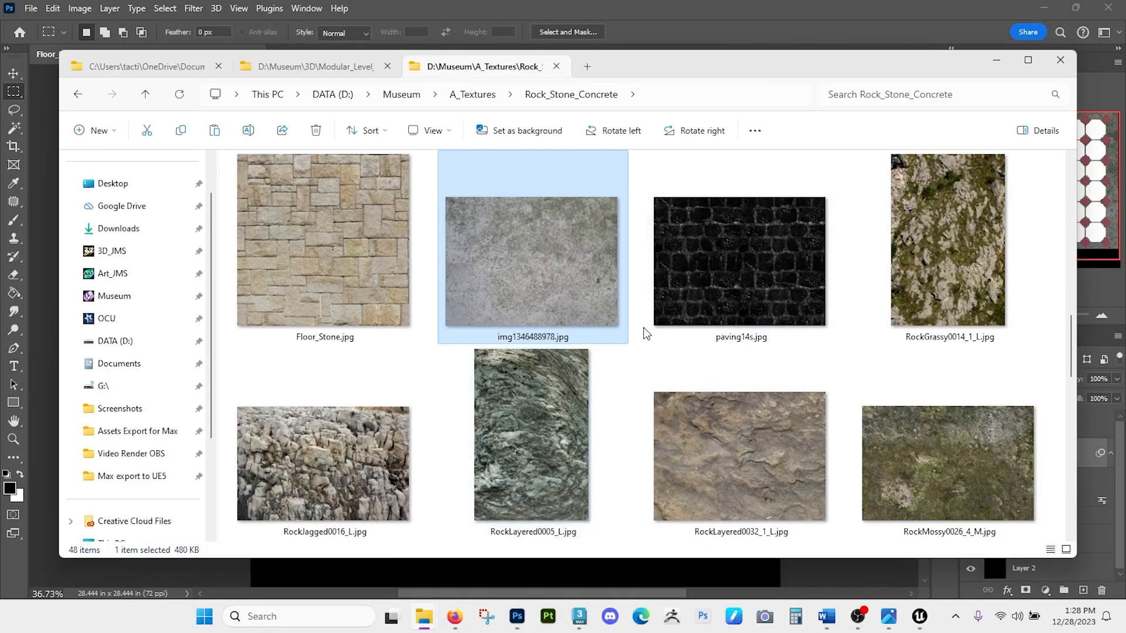
scroll(645, 346, "down", 2)
scroll(644, 343, "down", 2)
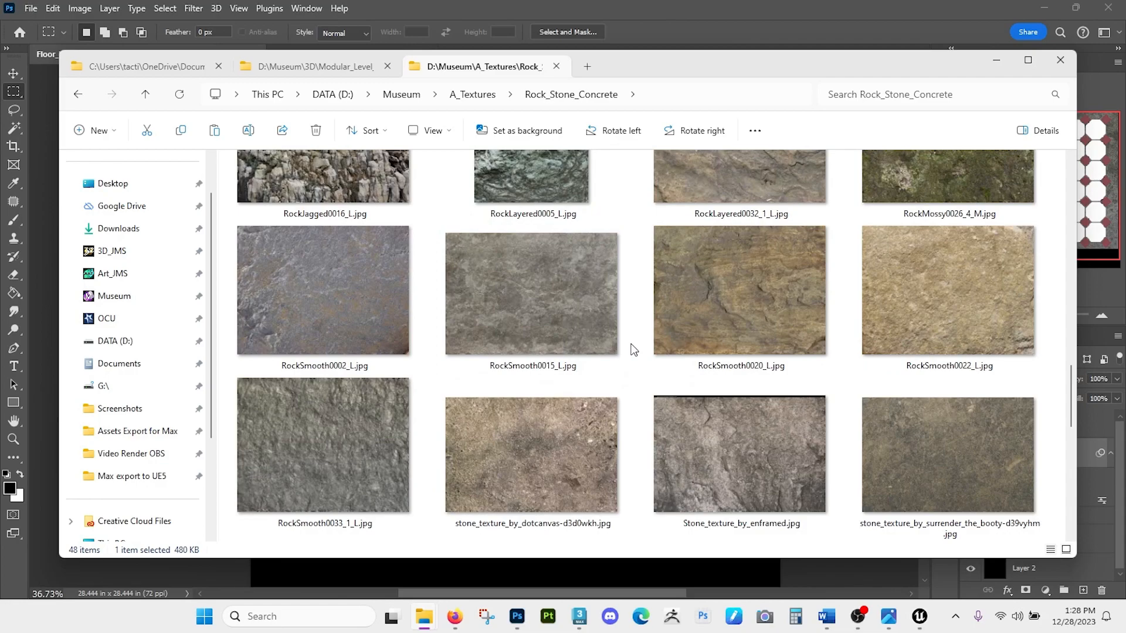
scroll(634, 350, "down", 2)
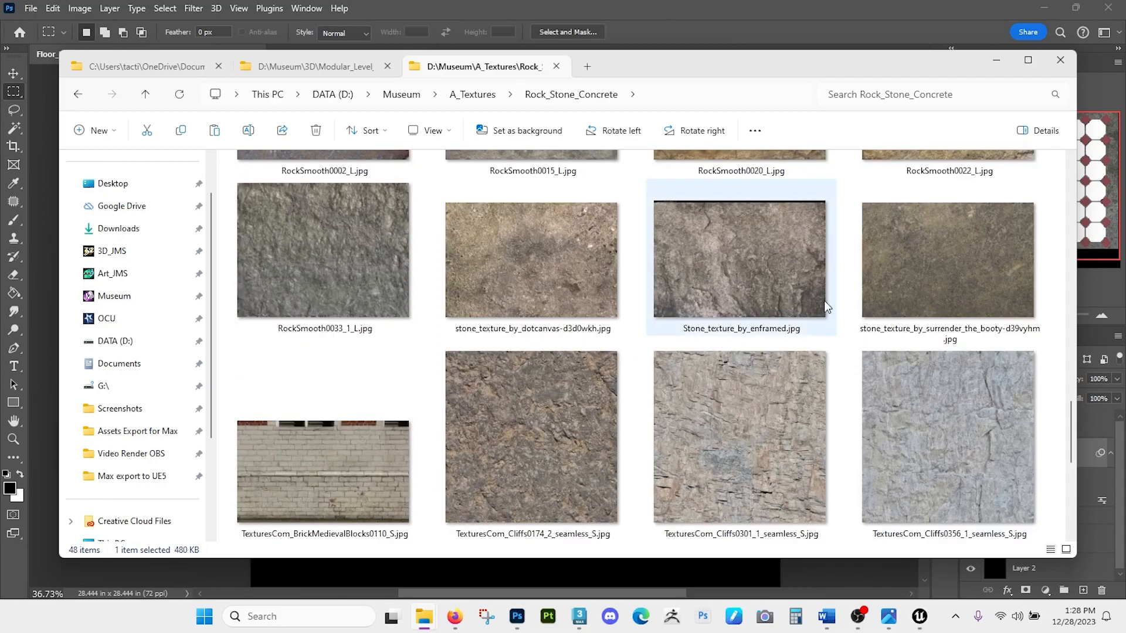
left_click_drag(945, 273, 48, 267)
- Scale the placed brown stone texture proportionally to 201.82% and move its layer above the tile pattern layer
left_click_drag(495, 313, 386, 149)
left_click_drag(520, 249, 758, 406)
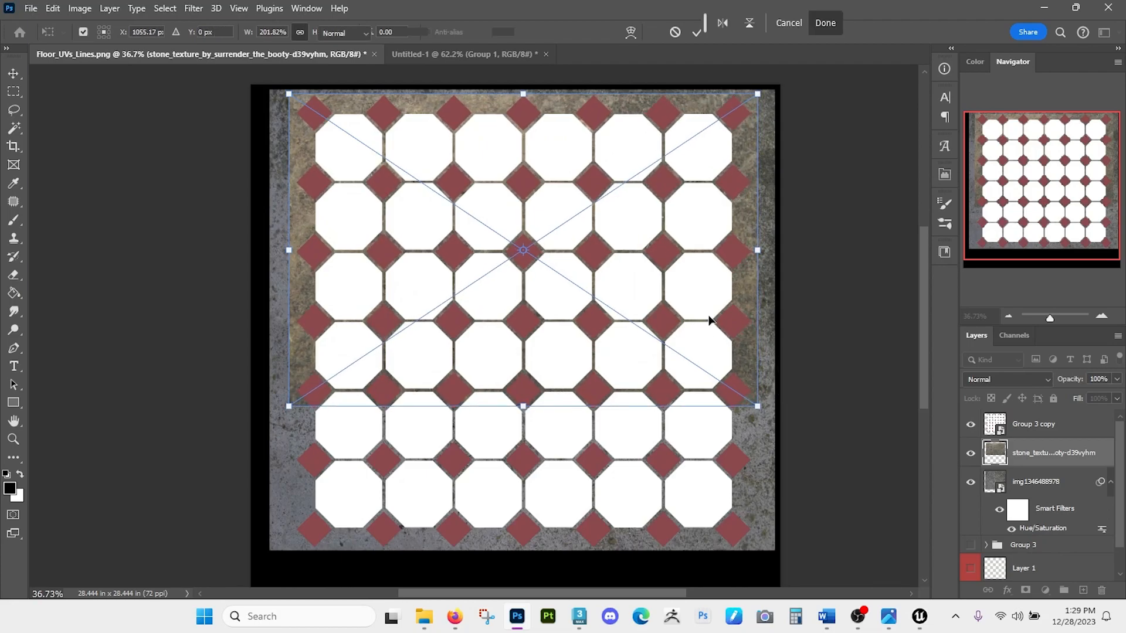
key("Return")
left_click_drag(1049, 453, 1047, 418)
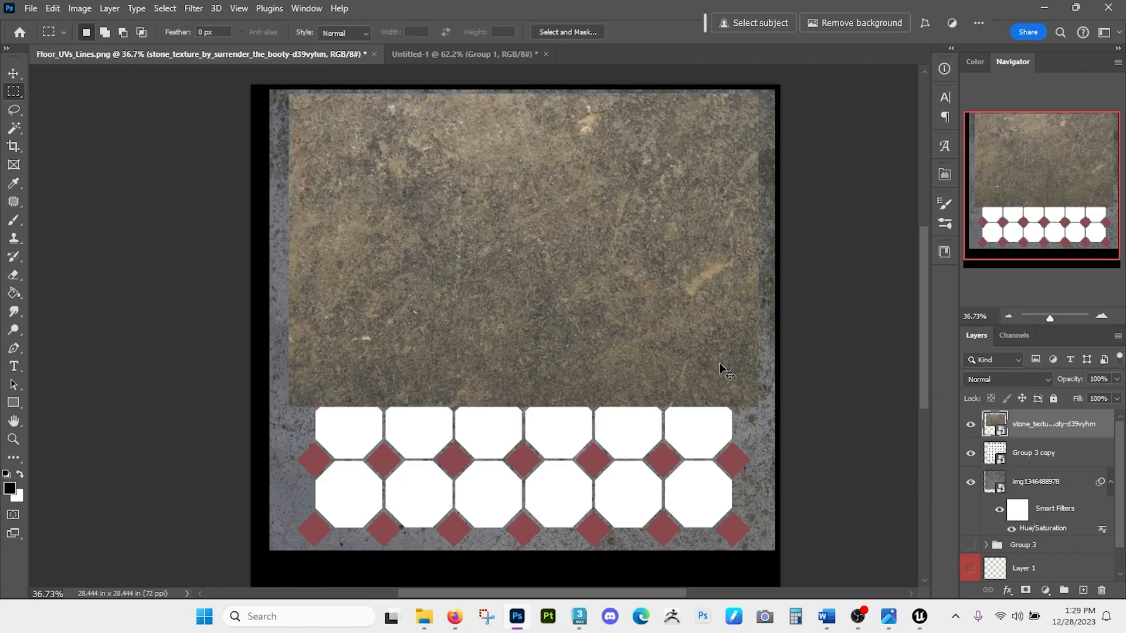
- Stretch the brown stone texture to 203.33% width and 293.33% height and position it over the whole tile pattern
key("ctrl+t")
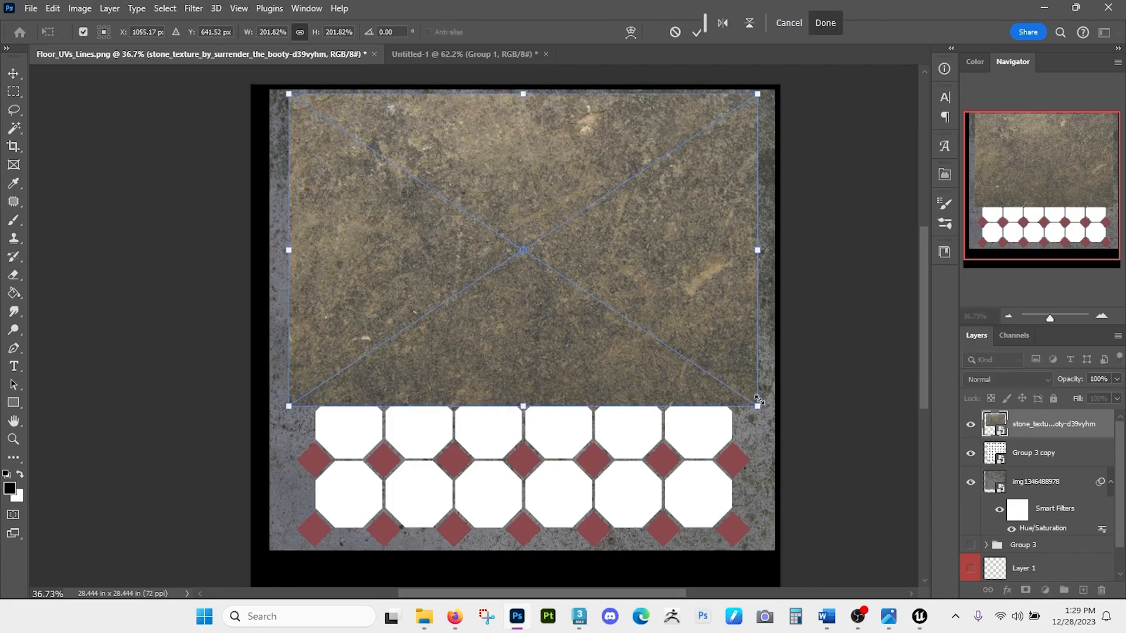
left_click_drag(760, 406, 761, 549)
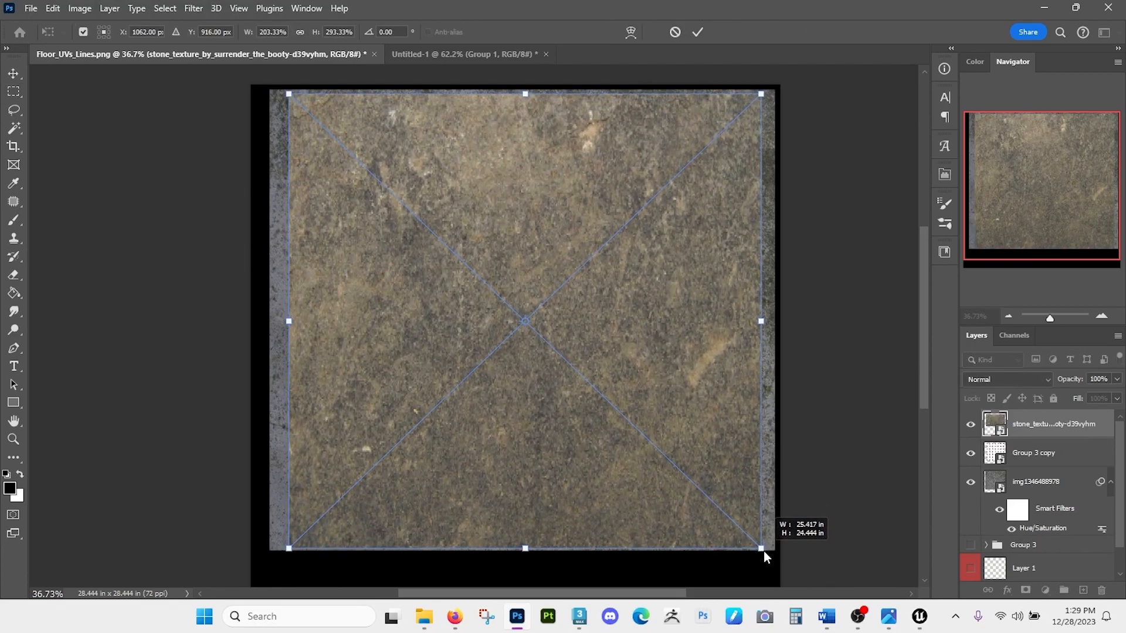
key("Return")
left_click_drag(635, 357, 642, 356)
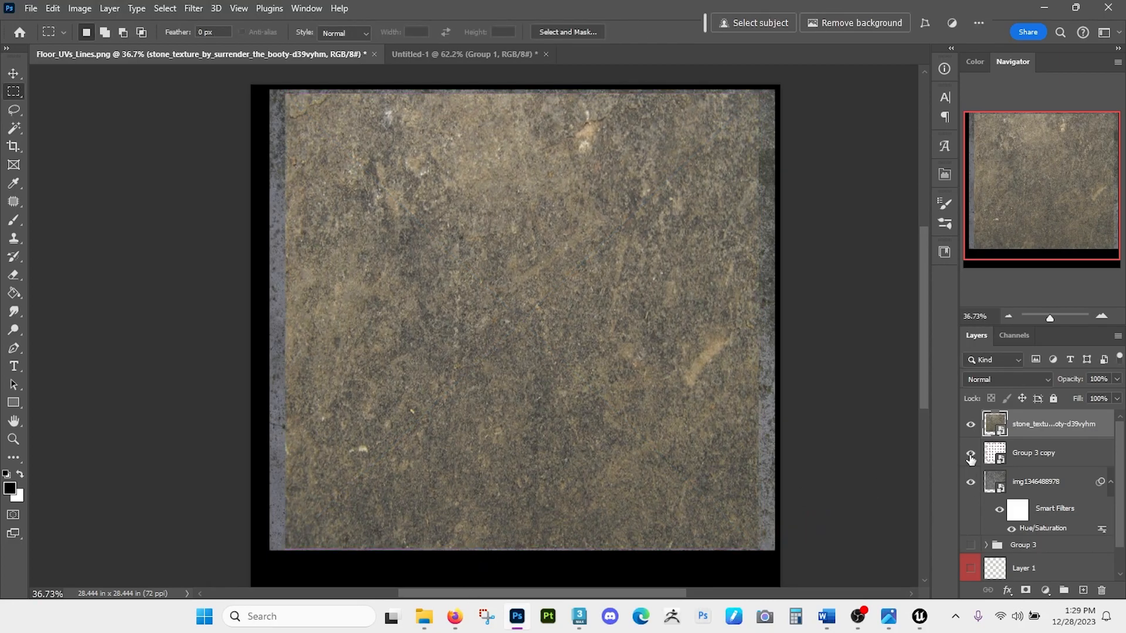
- Check the 001.jpg reference again and place RockSmooth0002_L.jpg from the Rock_Stone_Concrete folder into the floor document
left_click(888, 616)
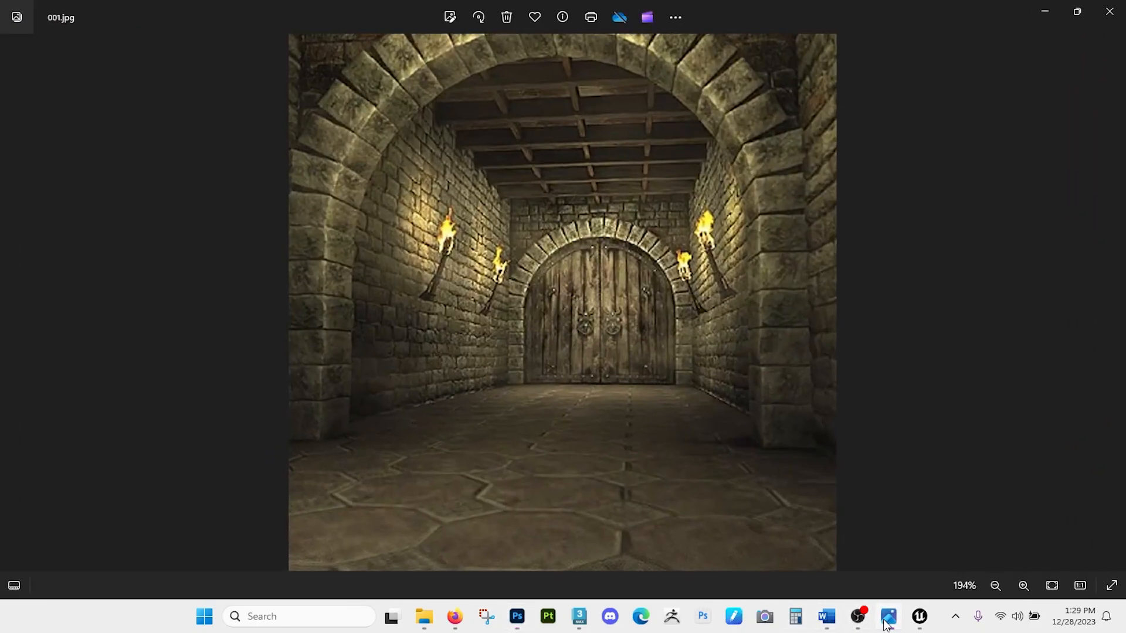
left_click(887, 623)
mouse_move(421, 627)
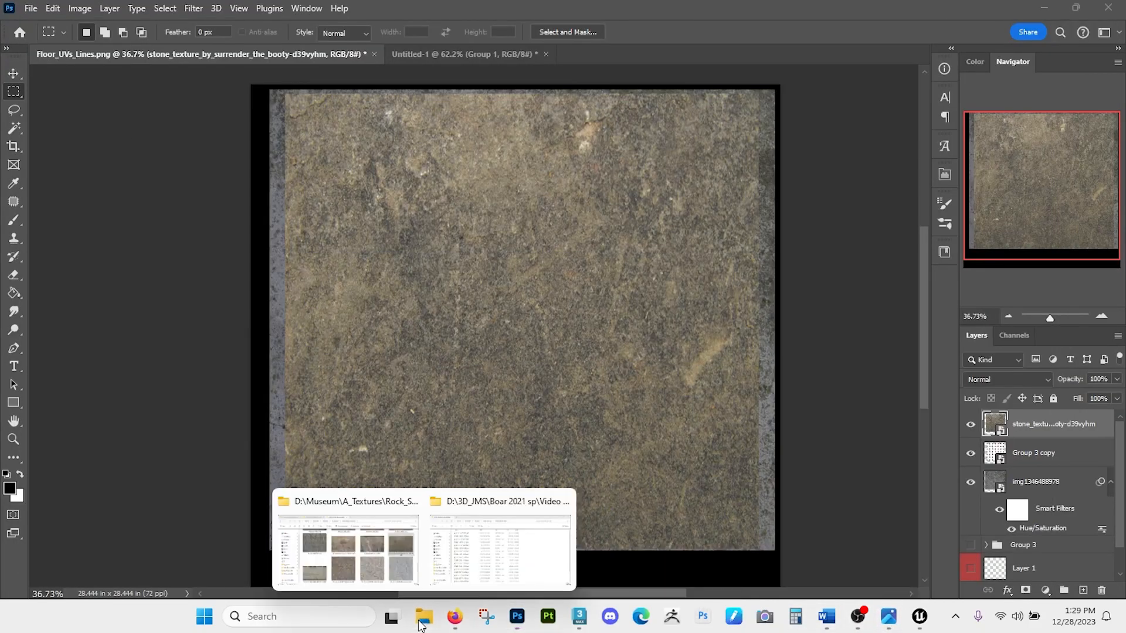
left_click(366, 568)
scroll(595, 364, "down", 5)
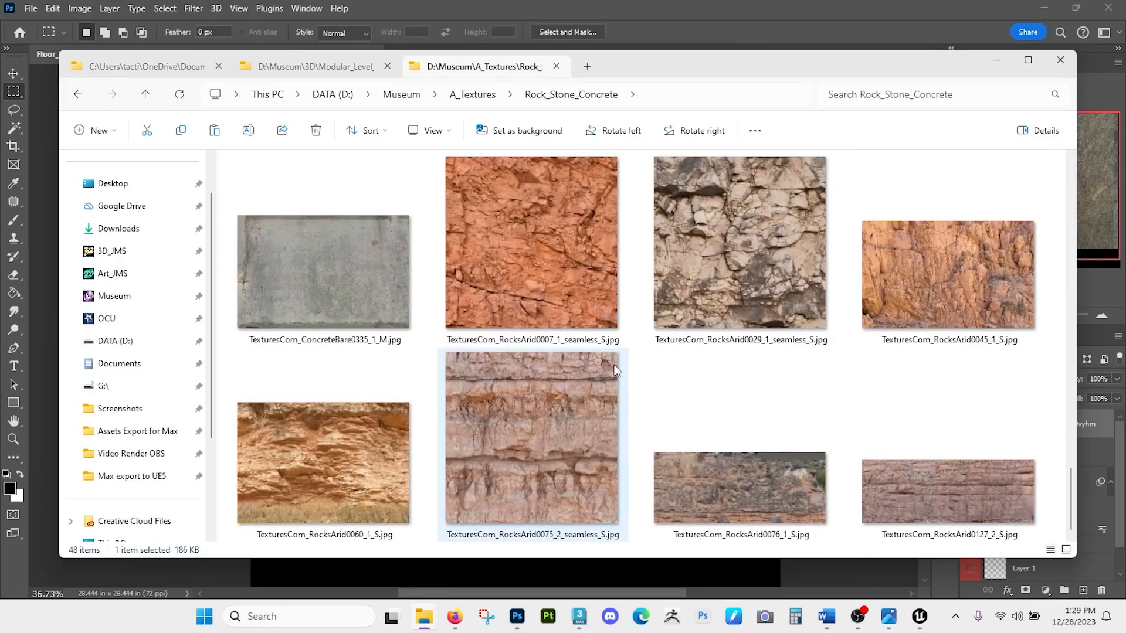
scroll(604, 287, "up", 5)
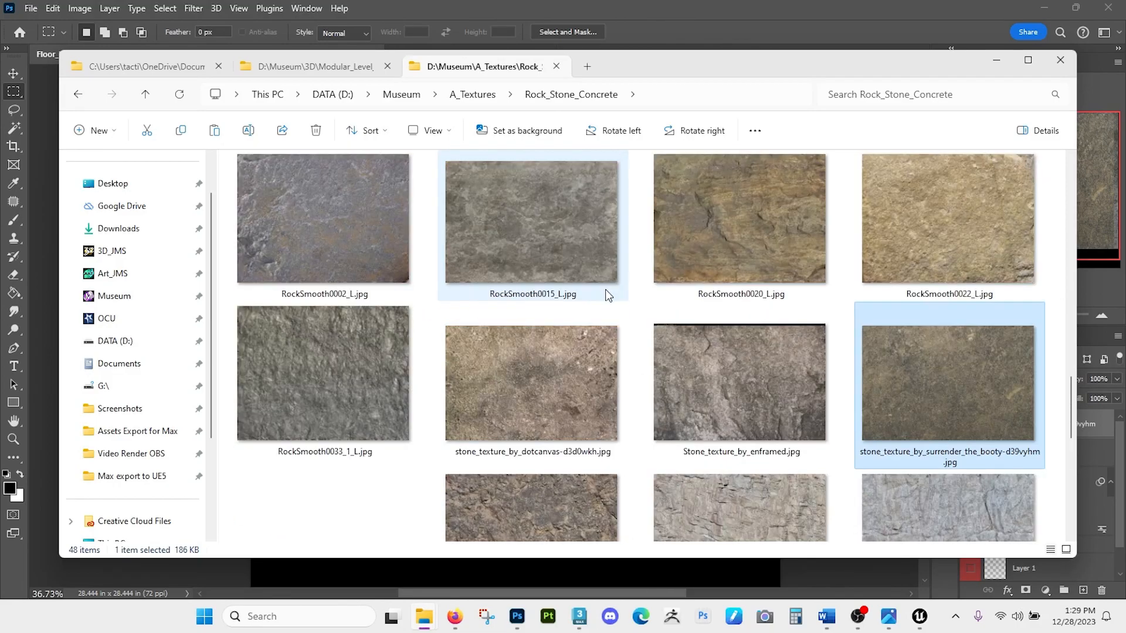
scroll(608, 286, "up", 3)
scroll(608, 287, "down", 3)
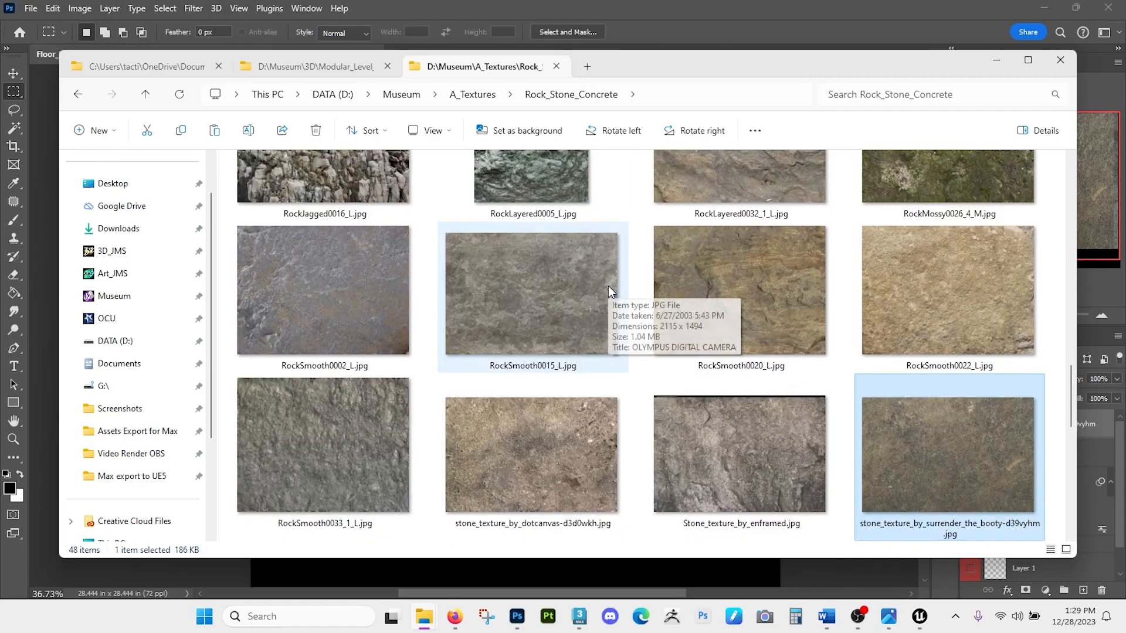
left_click_drag(371, 314, 337, 305)
- Resize and position the RockSmooth0002_L texture so it covers the whole tile pattern
left_click_drag(442, 313, 501, 256)
left_click_drag(785, 493, 767, 544)
left_click_drag(647, 416, 654, 414)
key("Return")
- Hide both stone texture layers and select the Group 3 copy tile pattern layer
key("m")
left_click(971, 453)
left_click(995, 484)
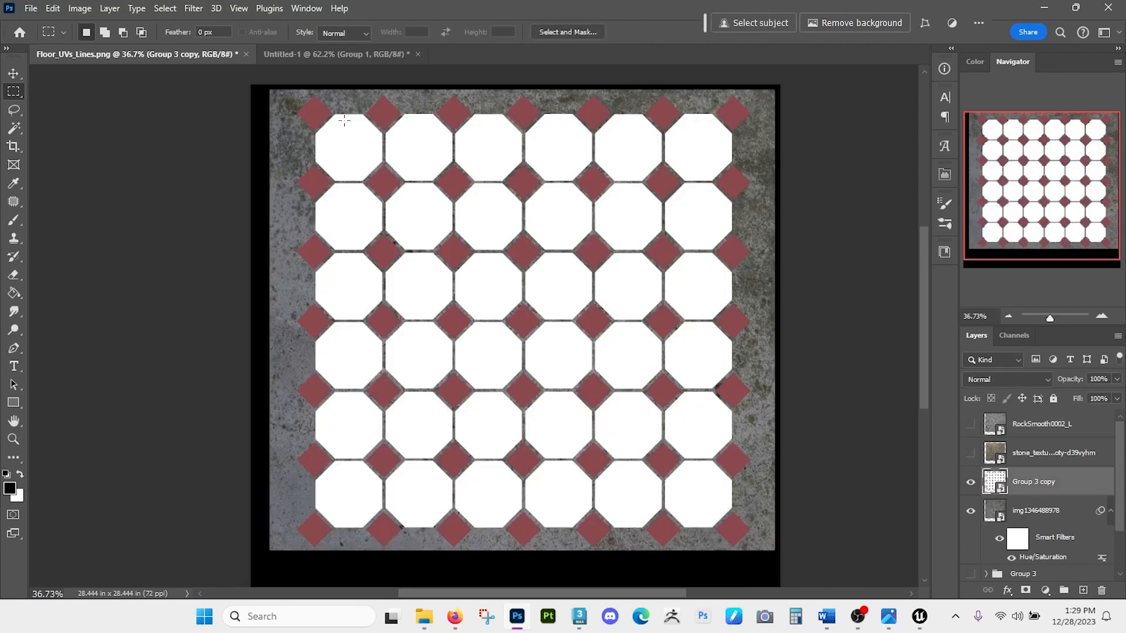
- Set the Magic Wand tolerance to 10 and select the second red diamond in the top row of the pattern
key("w")
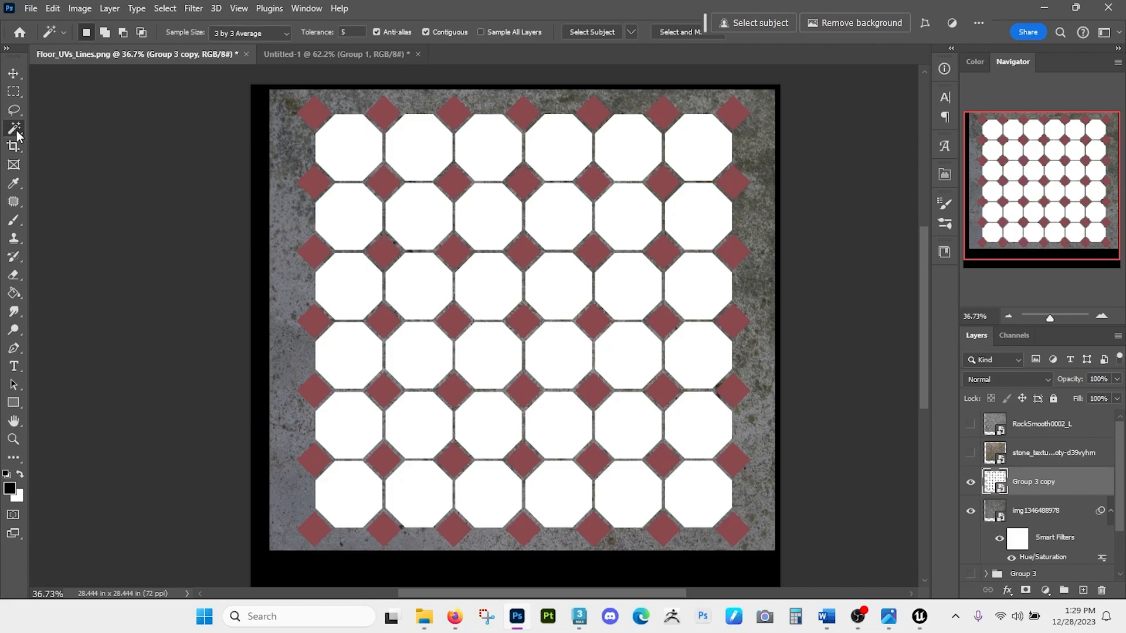
right_click(13, 130)
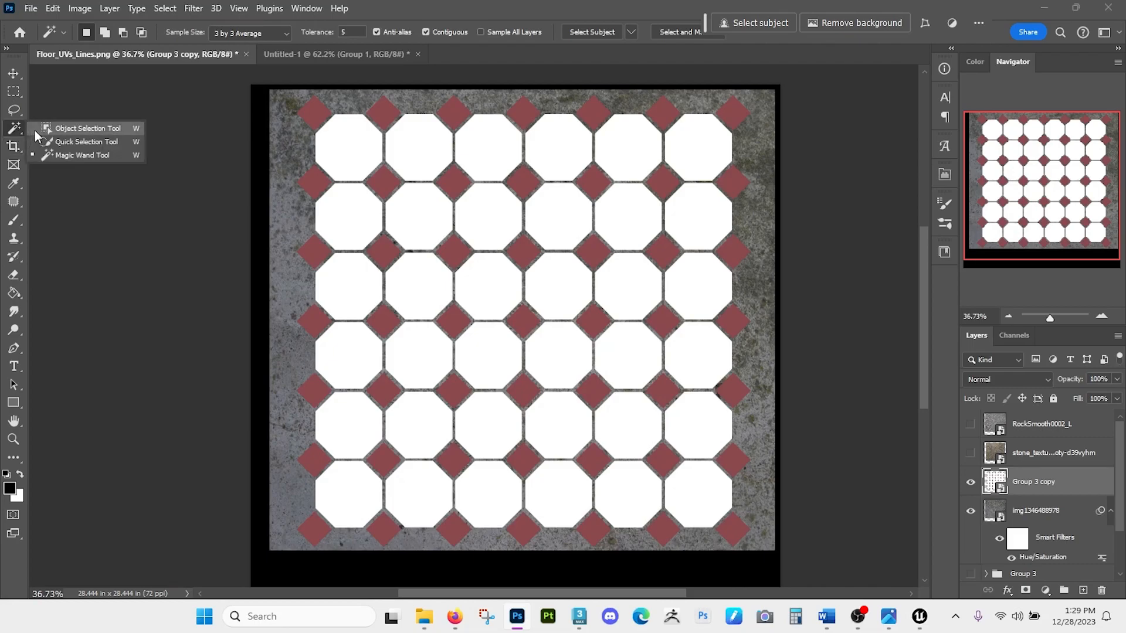
left_click(66, 156)
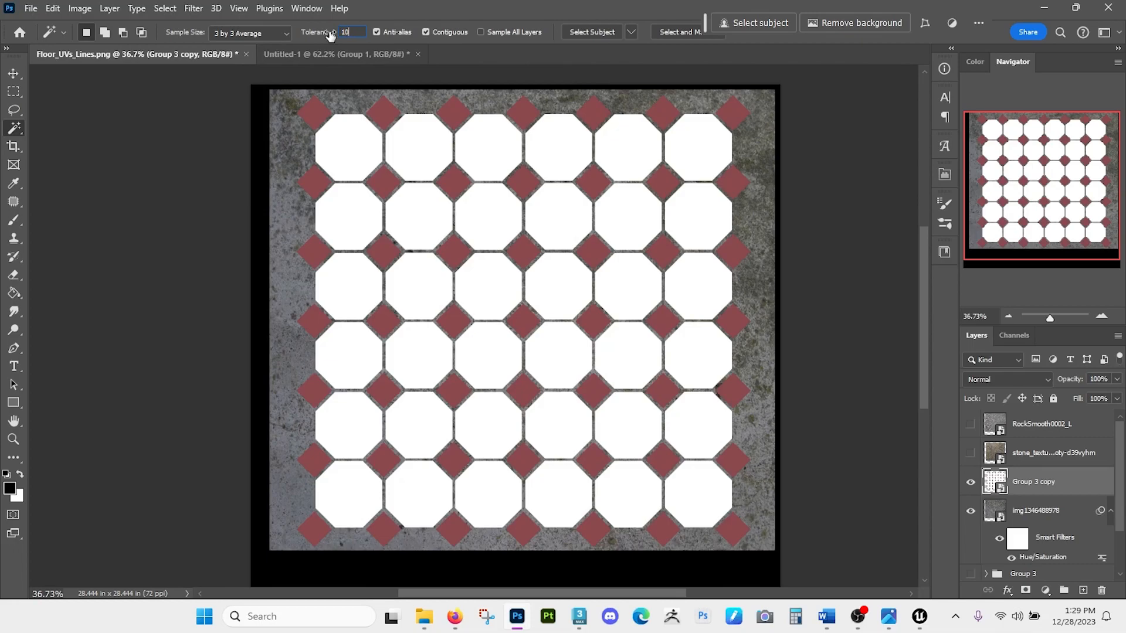
left_click(382, 111)
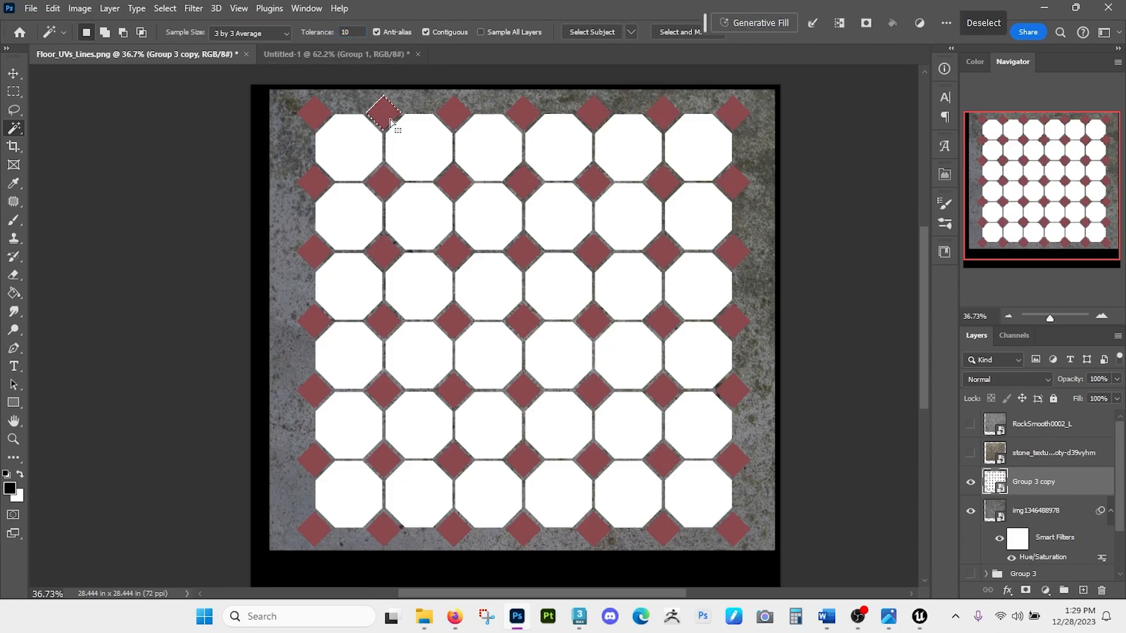
left_click_drag(383, 114, 437, 154)
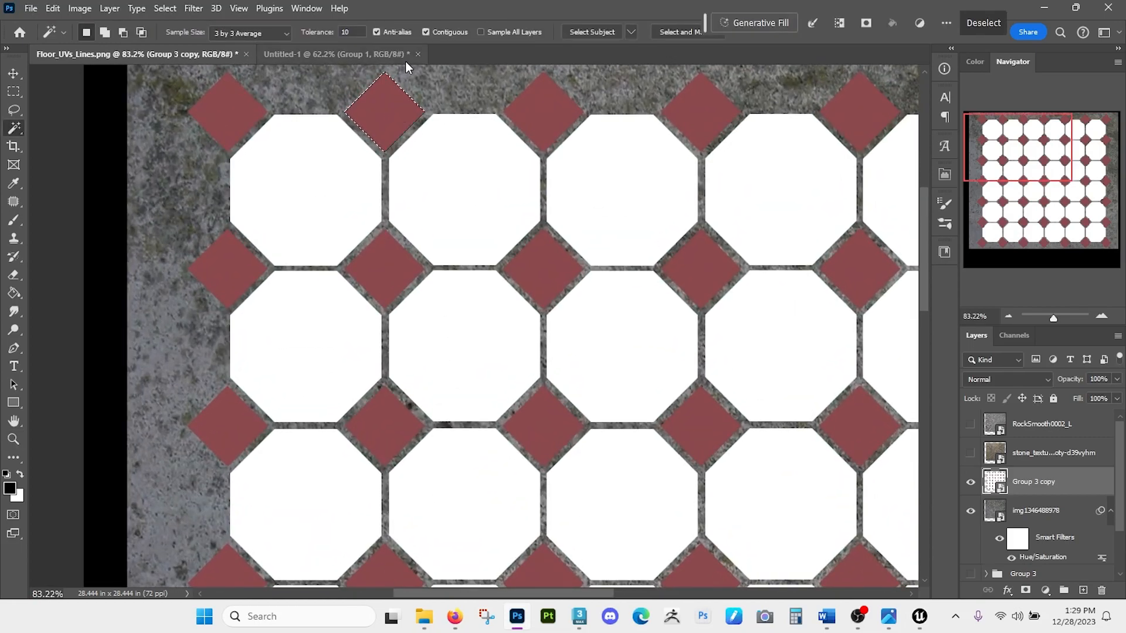
- Turn off the Magic Wand's Contiguous option and select all red diamonds in the tile pattern
left_click(426, 32)
left_click(544, 120)
left_click_drag(644, 306, 586, 269)
left_click_drag(652, 347, 552, 263)
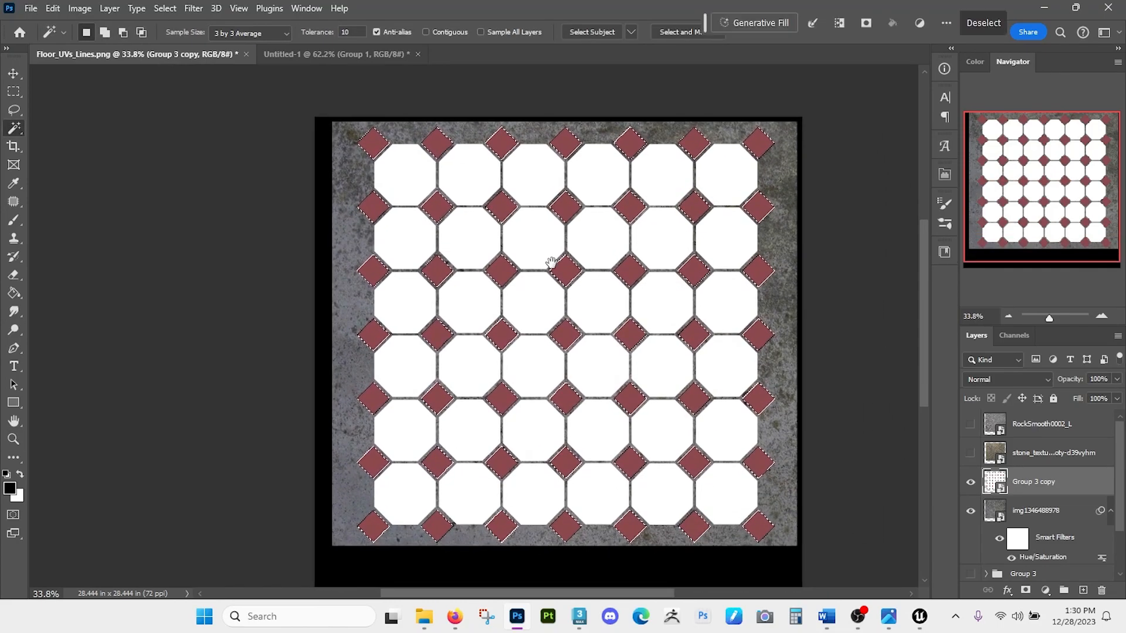
- Hide the tile pattern, show the RockSmooth0002_L layer and mask it with the diamond selection
left_click(970, 481)
left_click(969, 425)
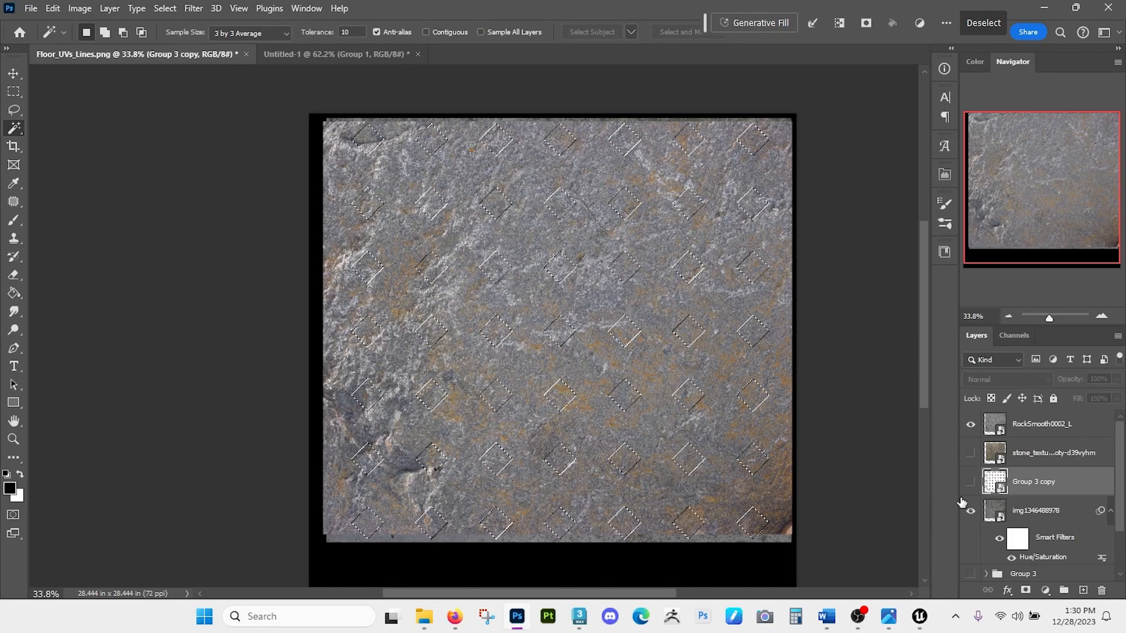
left_click(1034, 429)
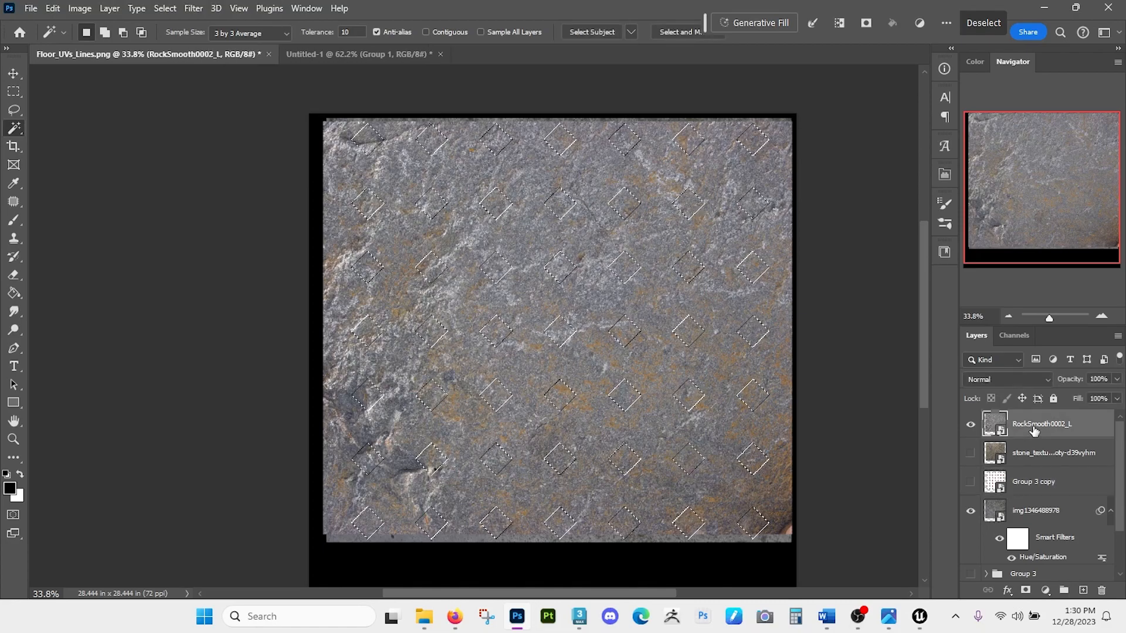
left_click(1027, 592)
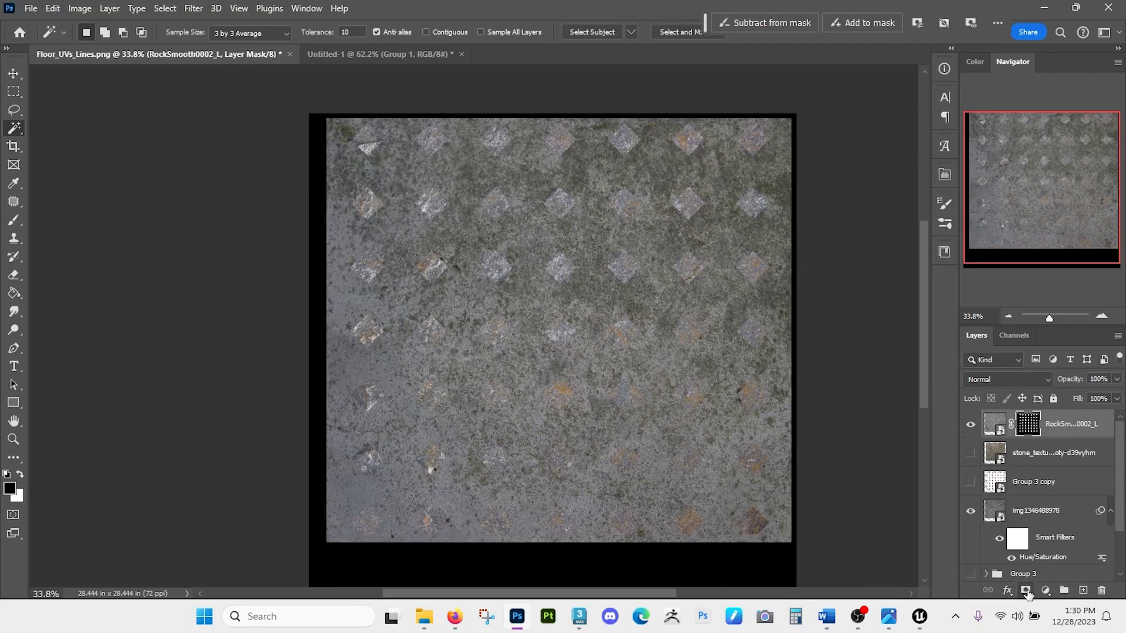
- Hide the concrete texture layer and inspect the edges of the masked stone diamonds against the black background
key("z")
left_click(563, 241)
key("w")
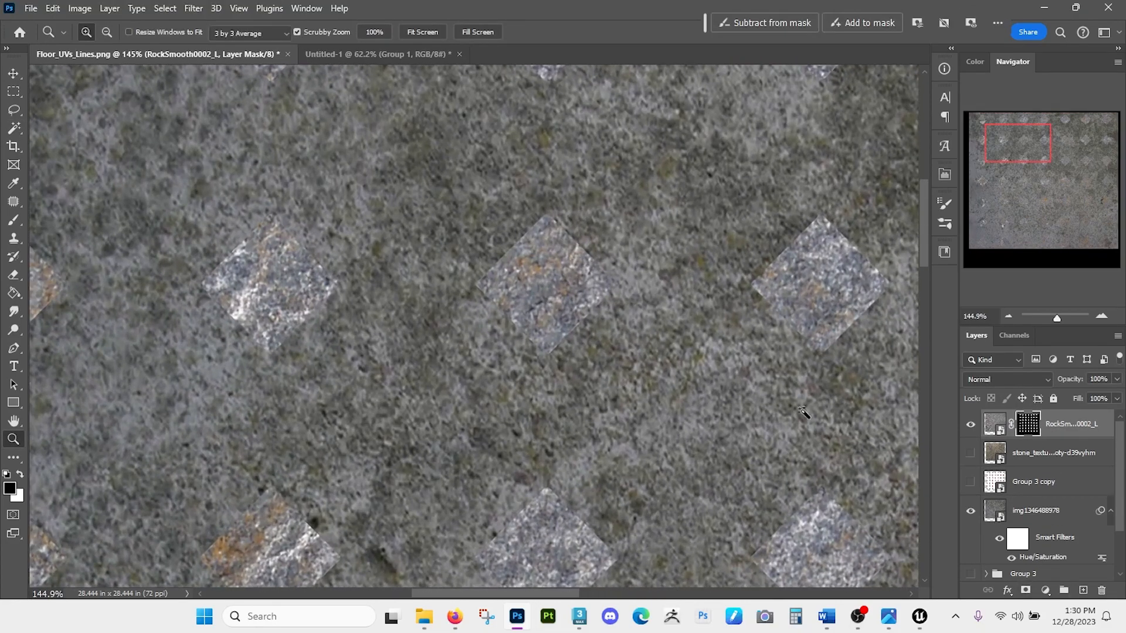
left_click(971, 511)
key("z")
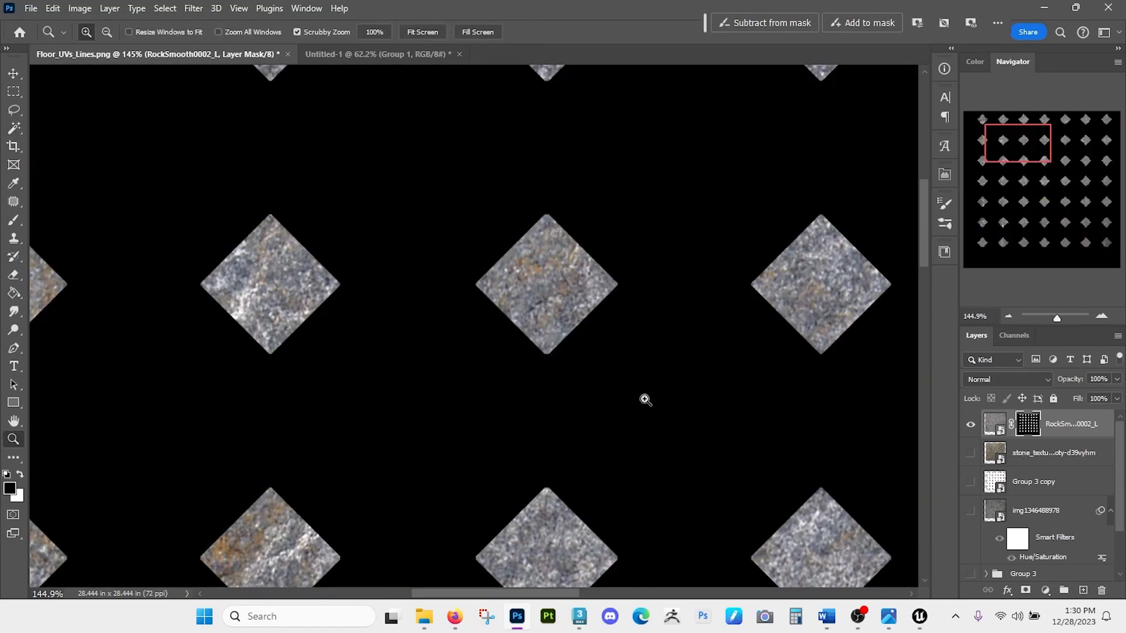
left_click_drag(641, 393, 566, 329)
left_click_drag(707, 433, 543, 295)
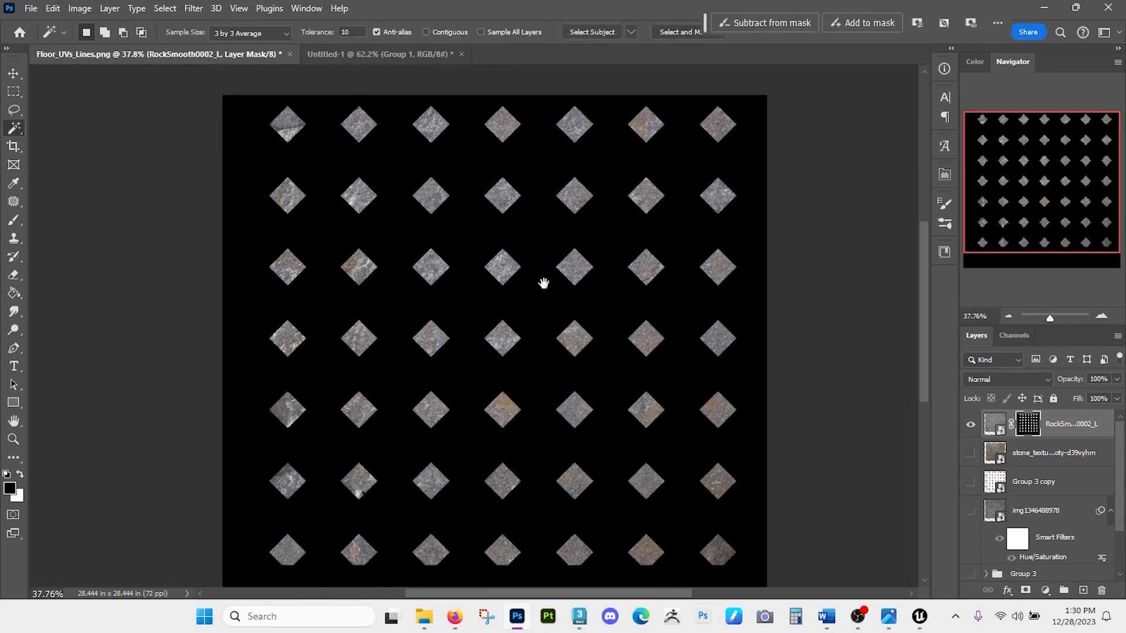
- Hide the RockSmooth0002_L layer, show the tile pattern layer and select all its white octagons with the Magic Wand
left_click(971, 429)
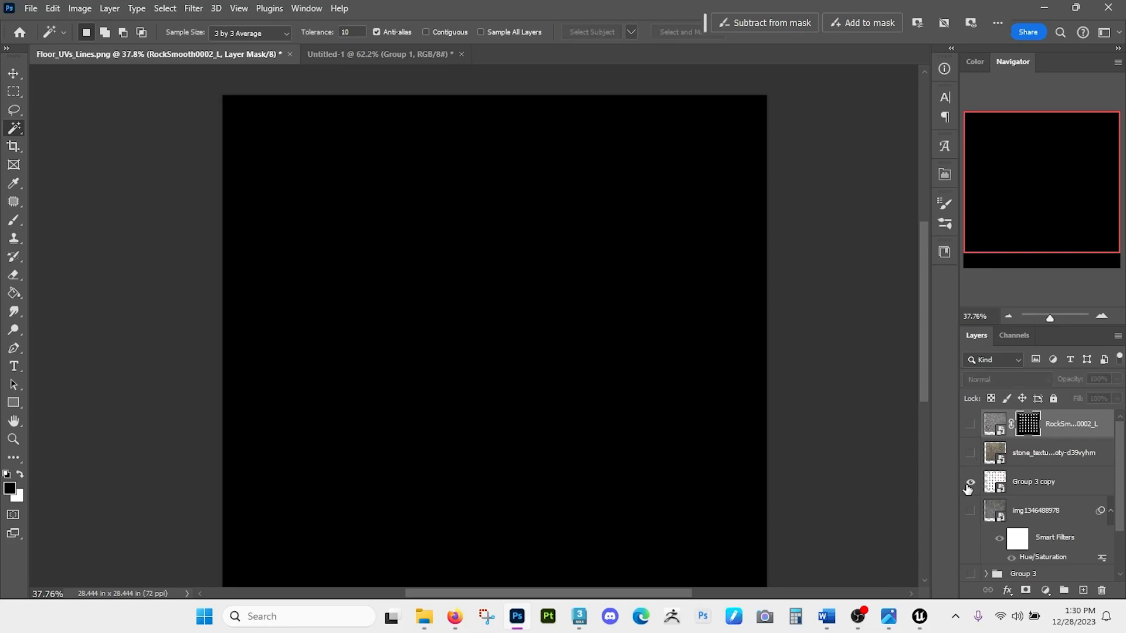
left_click(970, 482)
left_click(1038, 481)
left_click(606, 304)
- Hide the tile pattern, show the brown stone texture layer and mask it with the octagon selection
left_click(971, 481)
left_click(971, 453)
left_click(993, 457)
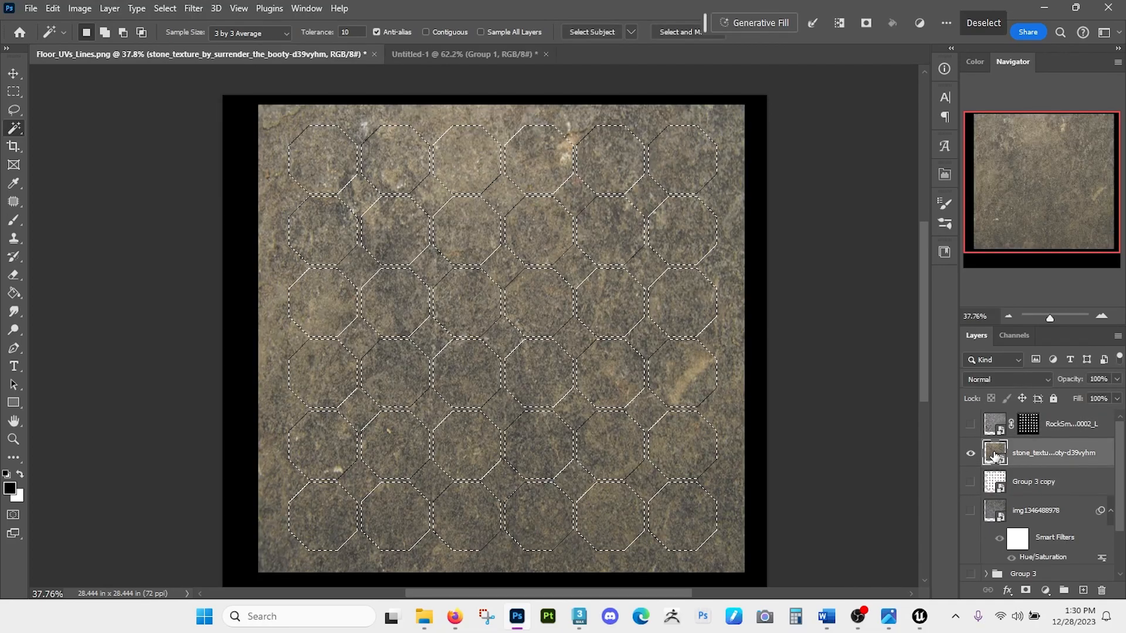
left_click(1026, 590)
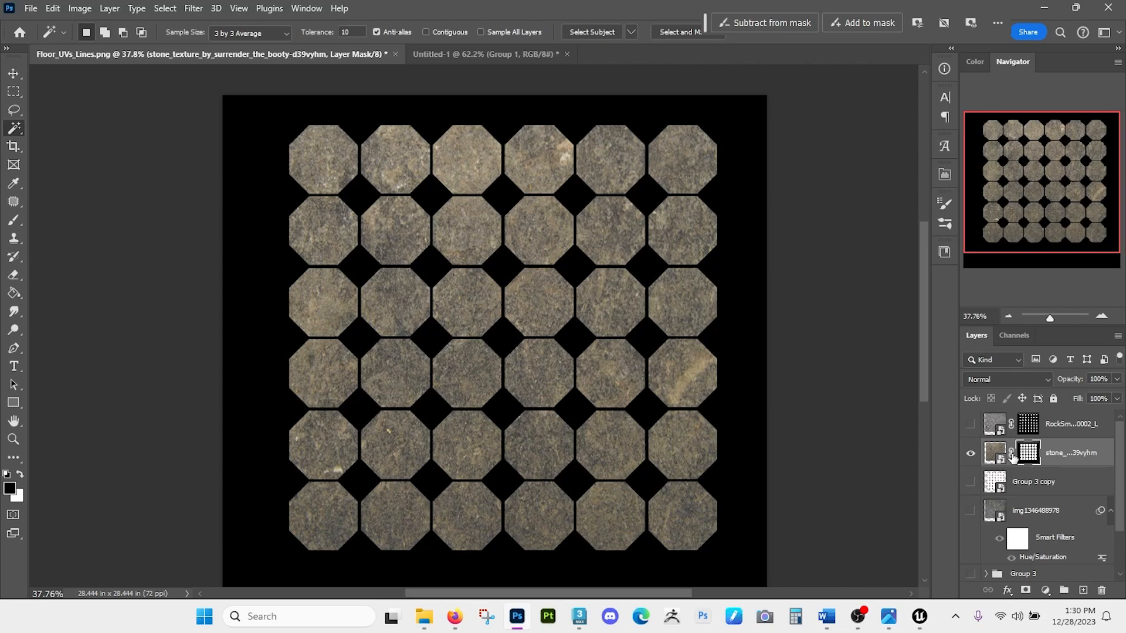
- Scale the unlinked brown stone texture to about 182% width and 269% height, fitting the octagon grid, and relink its mask
left_click(994, 456)
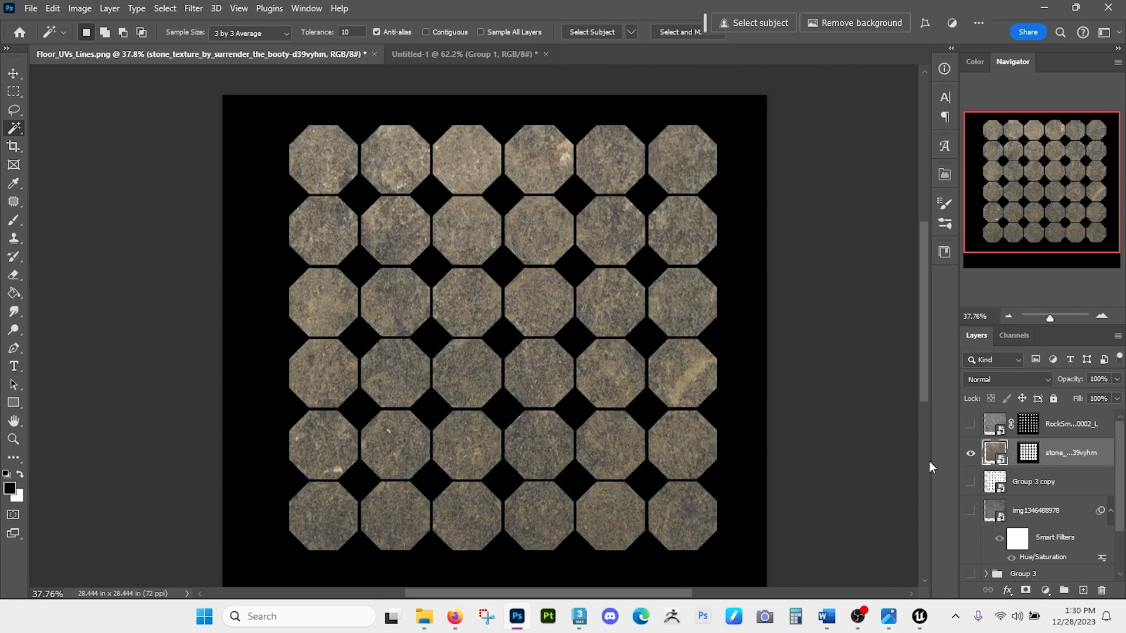
key("ctrl+t")
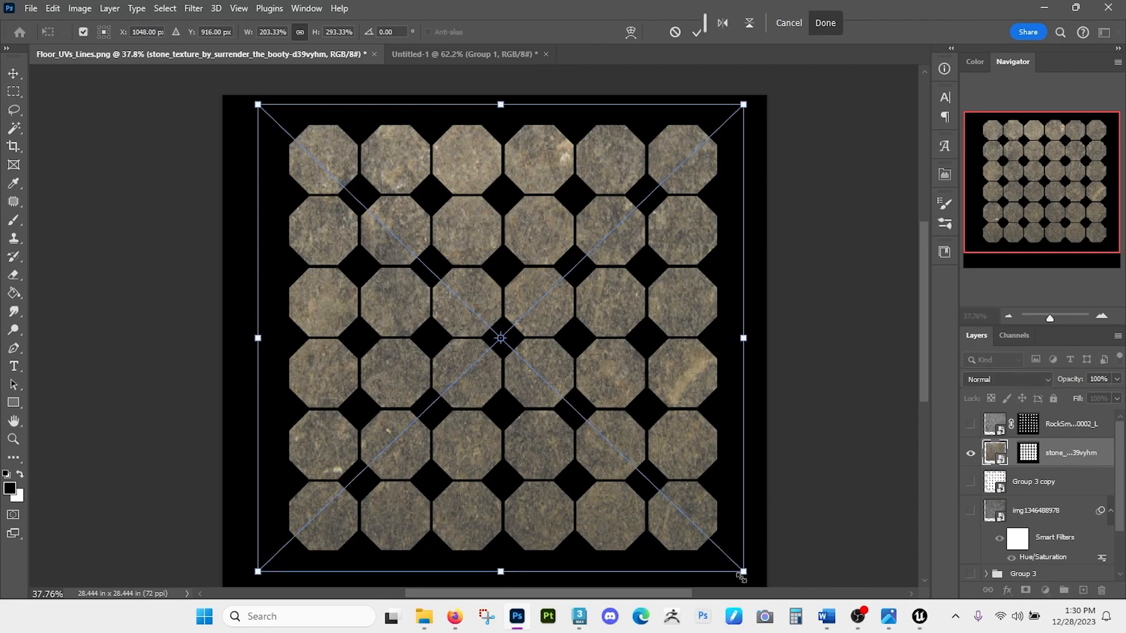
left_click_drag(745, 574, 726, 558)
left_click_drag(254, 107, 285, 129)
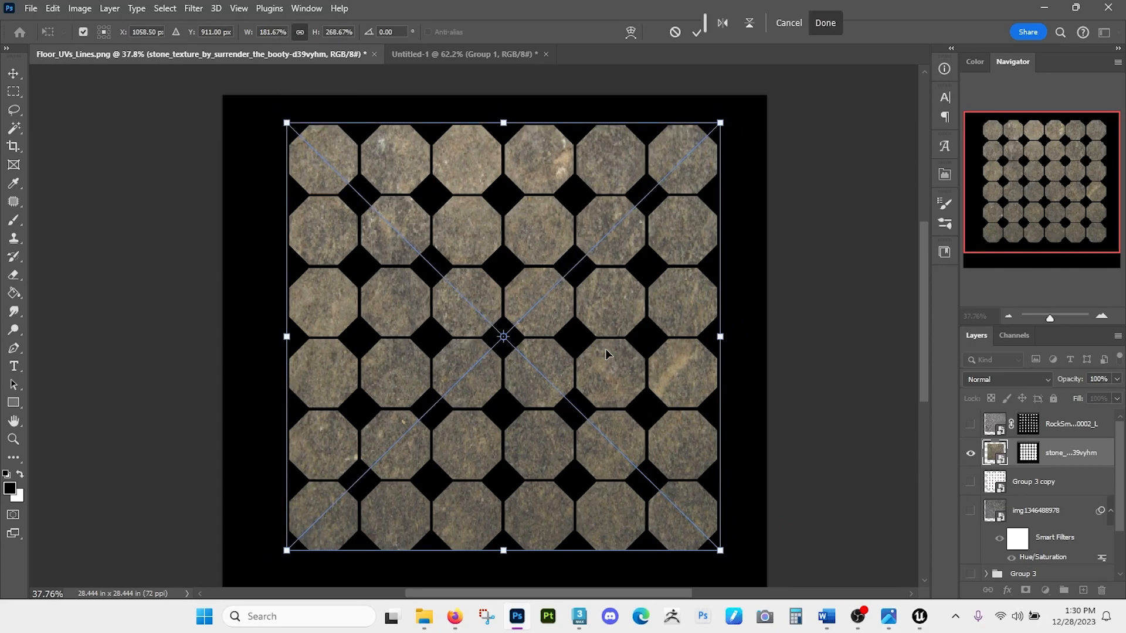
key("Return")
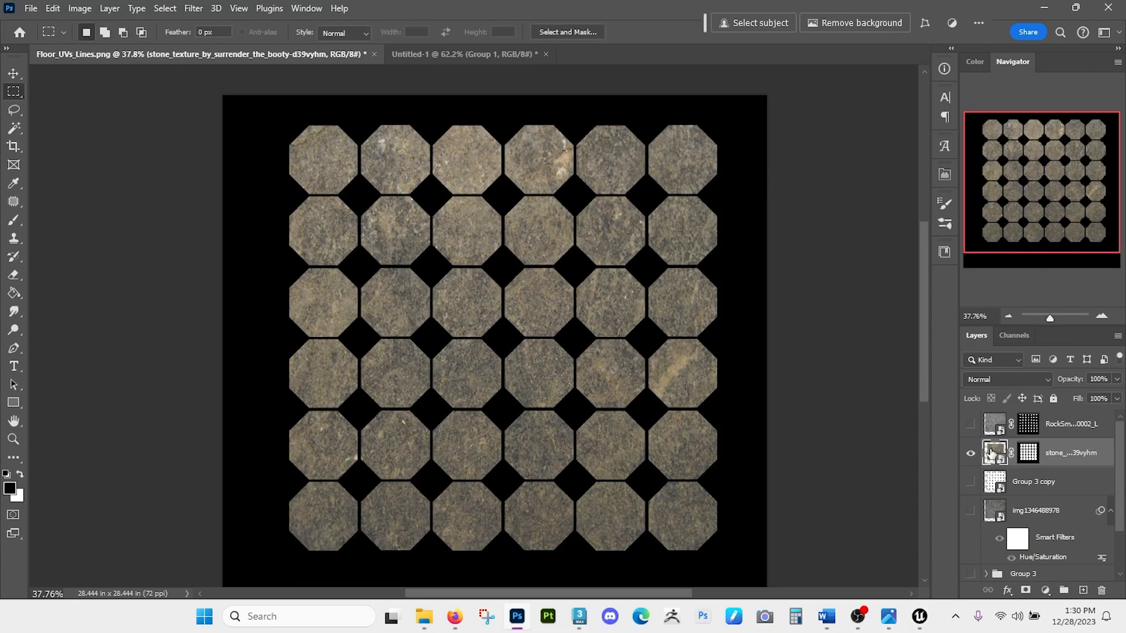
- Show the RockSmooth0002_L, concrete and Group 3 copy tile pattern layers, and move the tile pattern above all other layers
left_click(970, 425)
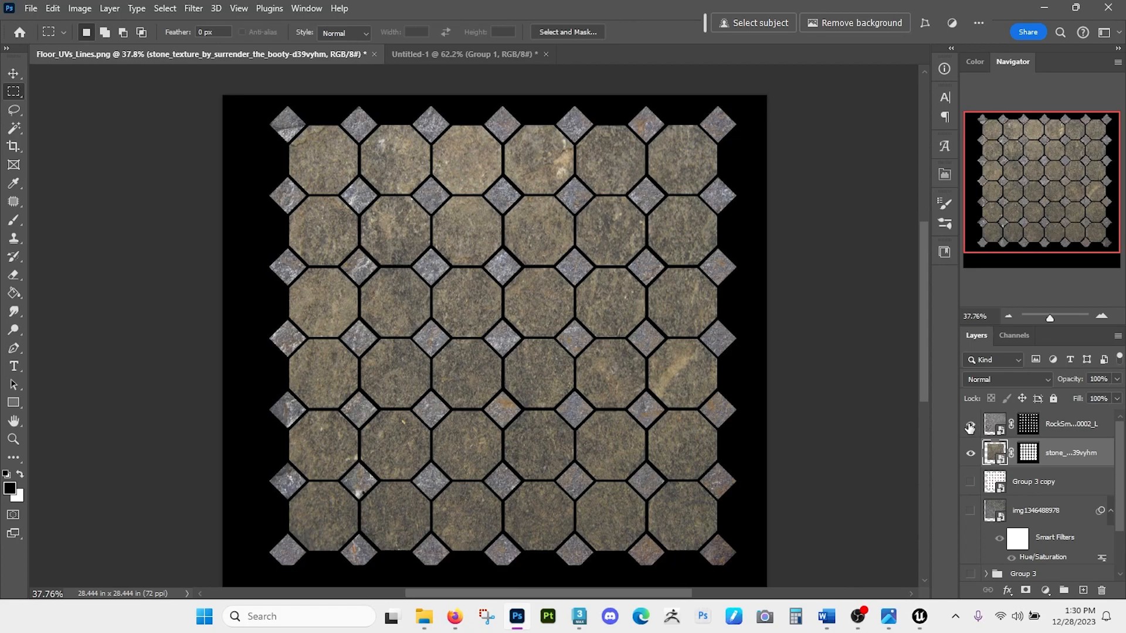
left_click(970, 511)
left_click(1107, 514)
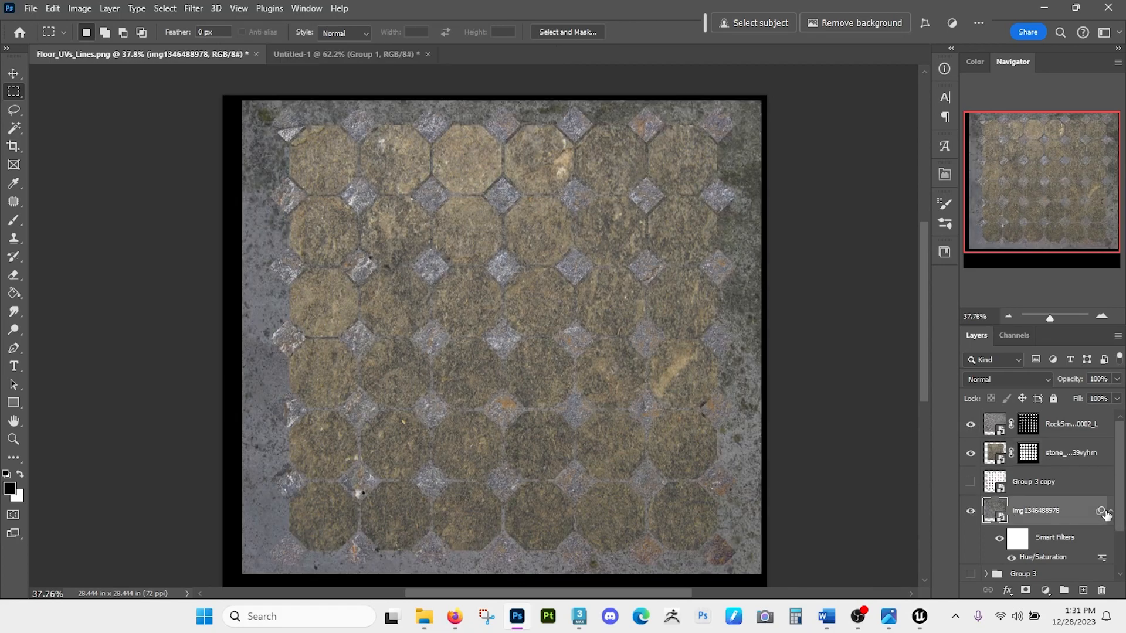
left_click(1110, 512)
left_click(971, 483)
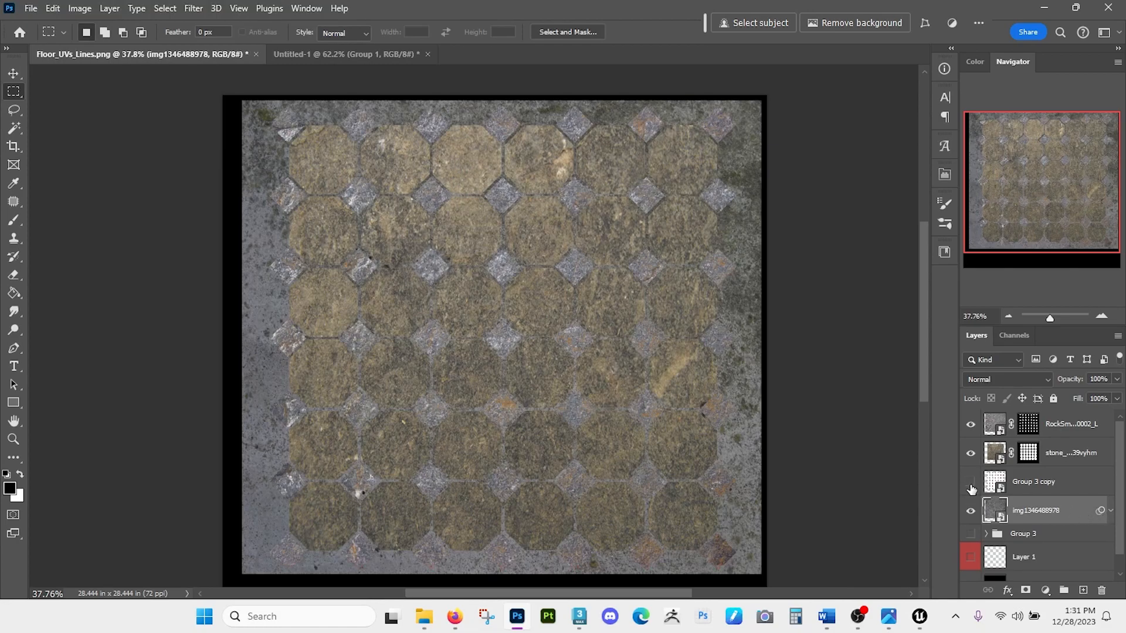
left_click_drag(1021, 485, 1019, 414)
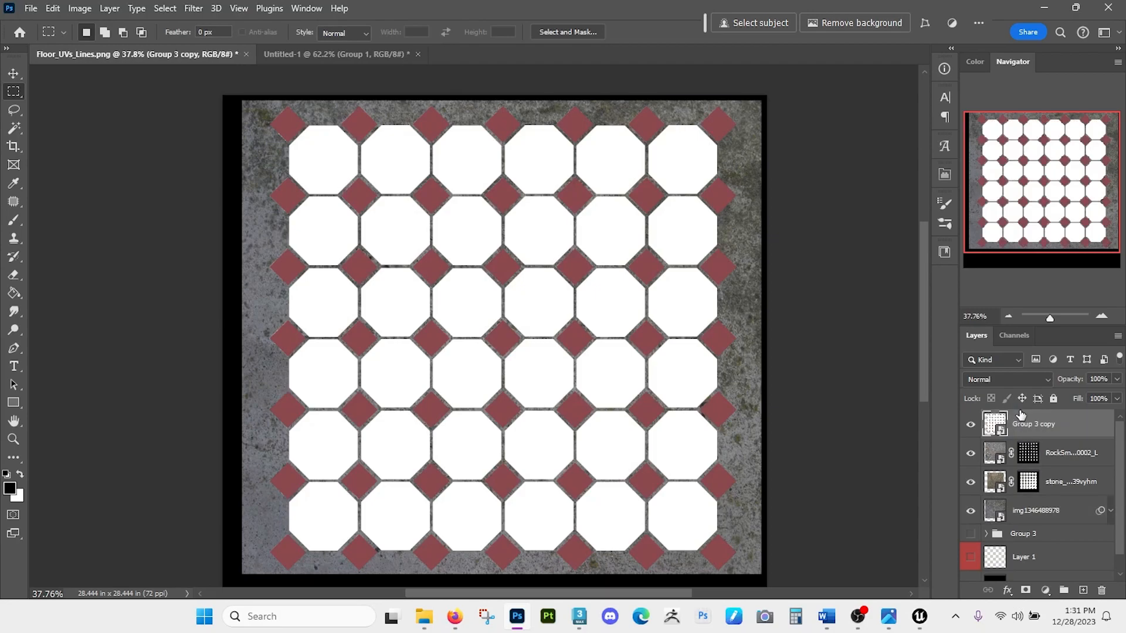
left_click(1020, 511)
key("ctrl+t")
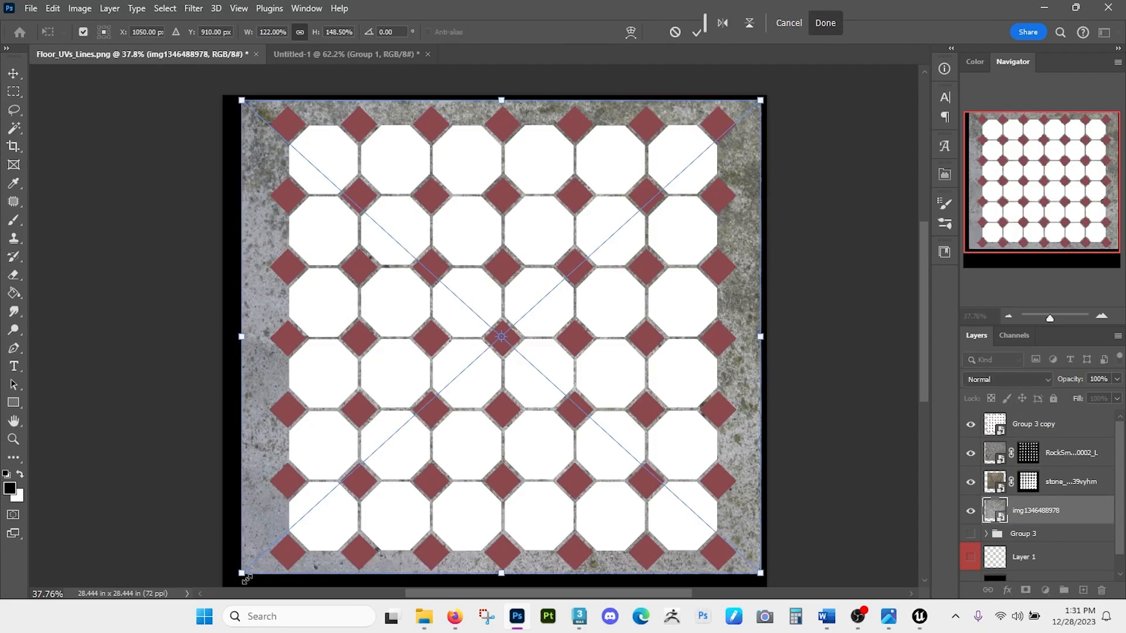
left_click_drag(238, 576, 272, 568)
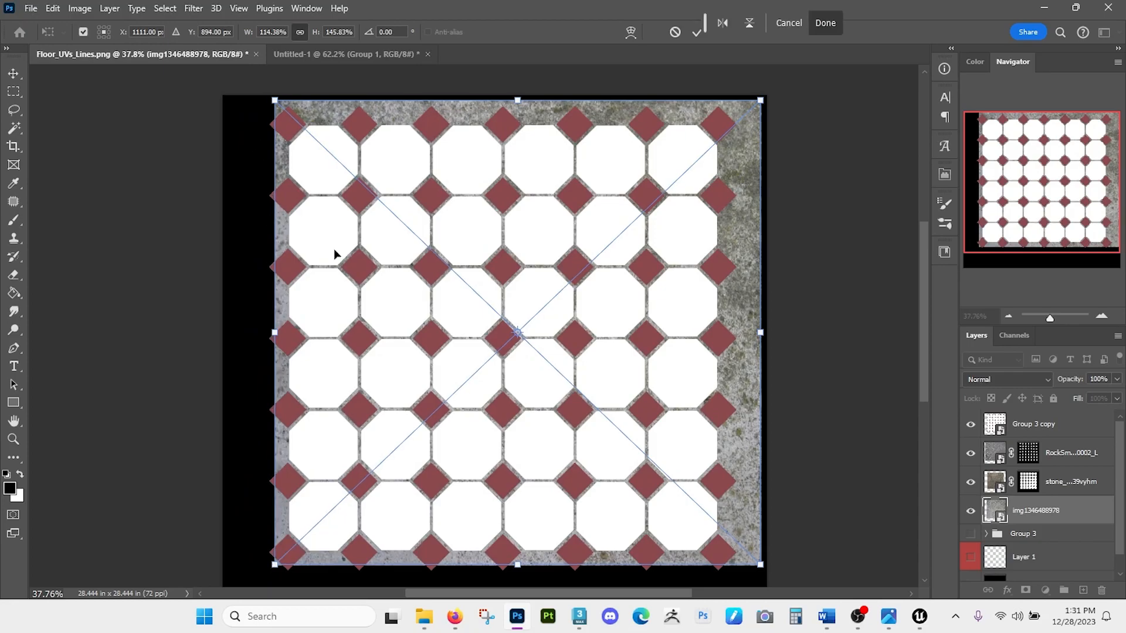
left_click_drag(761, 119, 731, 117)
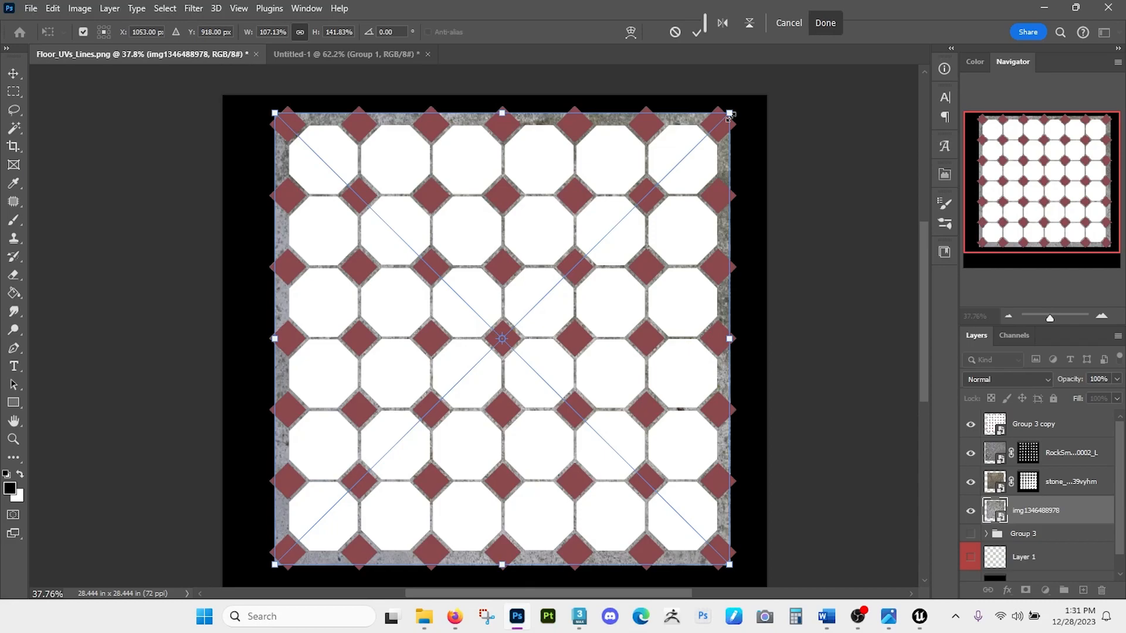
key("Return")
left_click(970, 425)
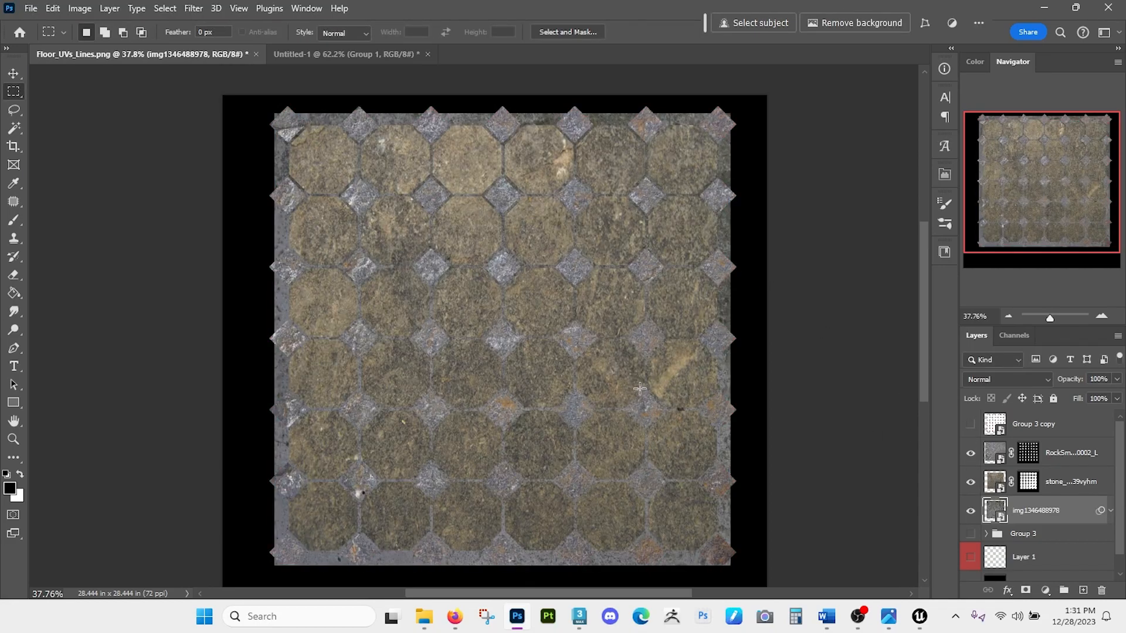
- Compare the tiled floor up close with the floor in the 001.jpg reference image in Photos, and return to Photoshop
key("z")
left_click(475, 287)
left_click(889, 616)
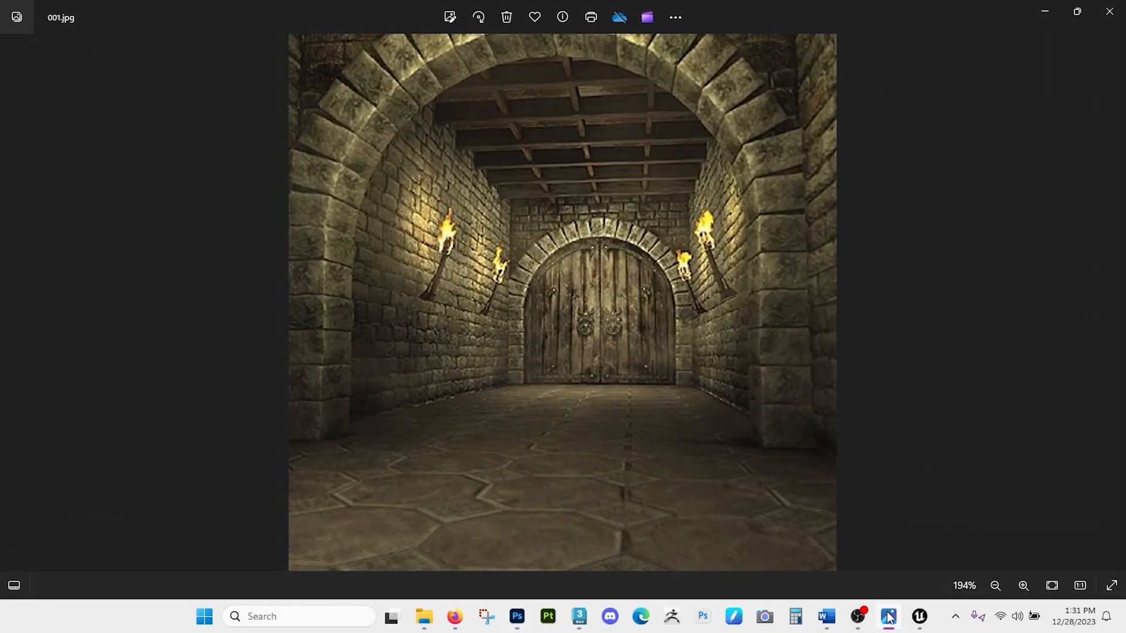
left_click(888, 615)
left_click(889, 616)
left_click(517, 616)
left_click_drag(599, 363, 566, 343)
scroll(567, 343, "down", 1)
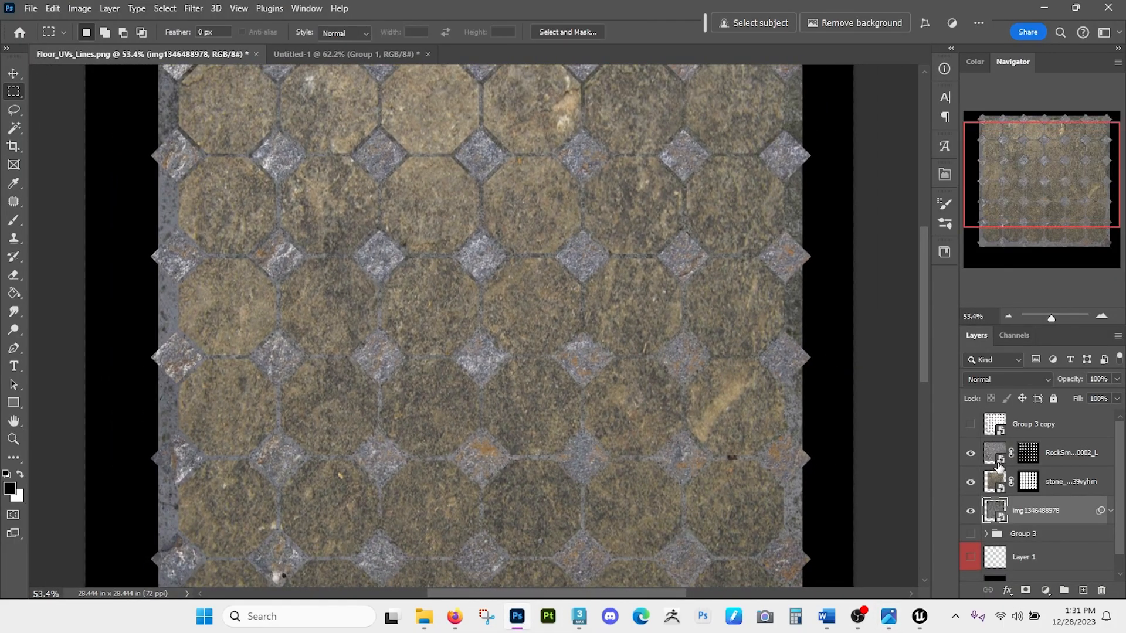
- Identify the diamond stones on the RockSmooth0002_L layer and convert the masked layer to a smart object
left_click(970, 453)
left_click(970, 454)
left_click(990, 452)
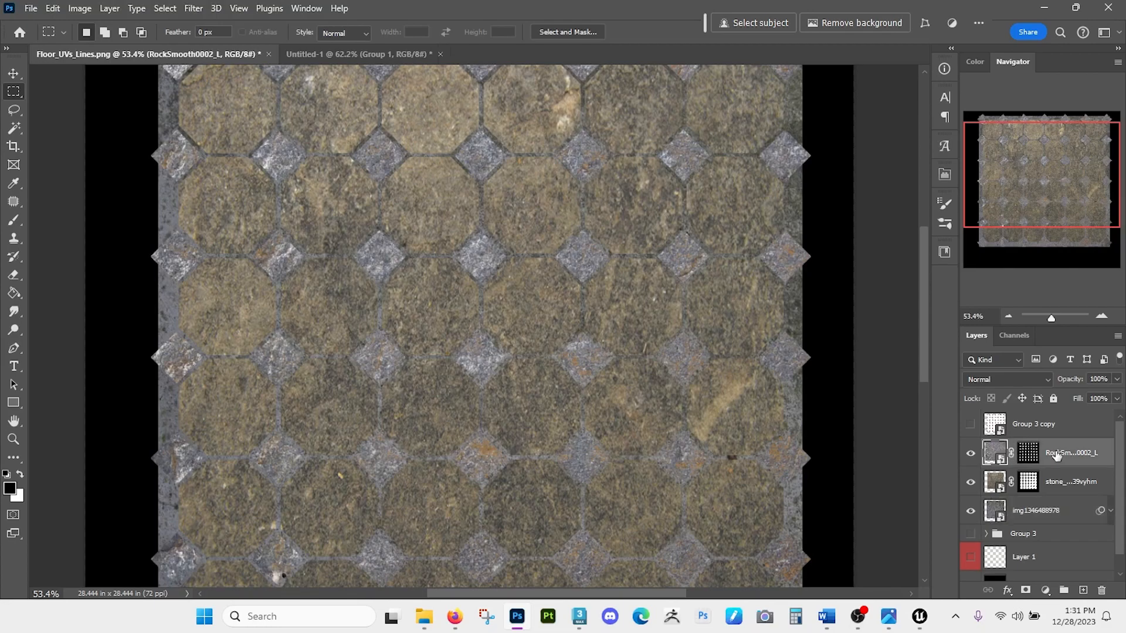
right_click(1107, 449)
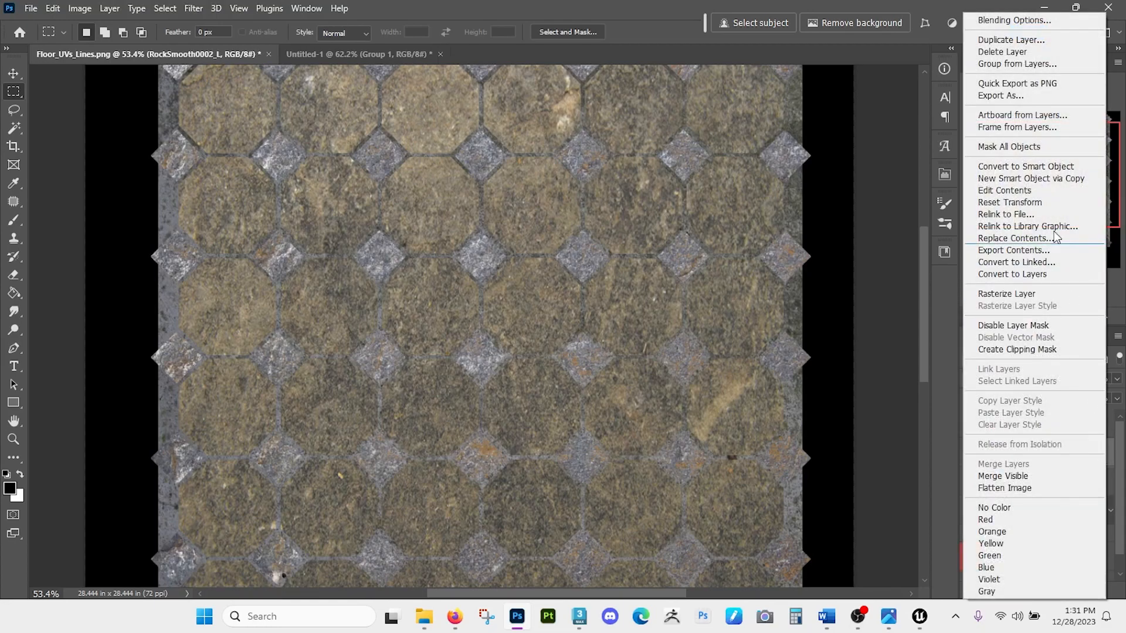
left_click(1054, 165)
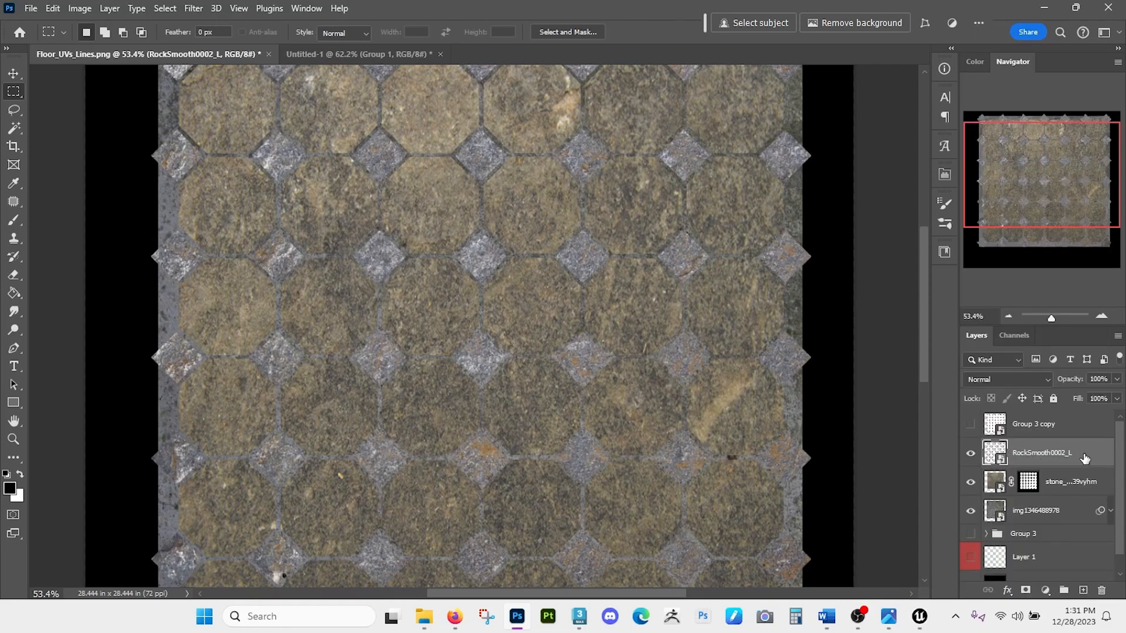
- Check the converted RockSmooth0002_L layer by toggling its visibility, and open its smart object contents
left_click(971, 455)
left_click(970, 454)
double_click(991, 455)
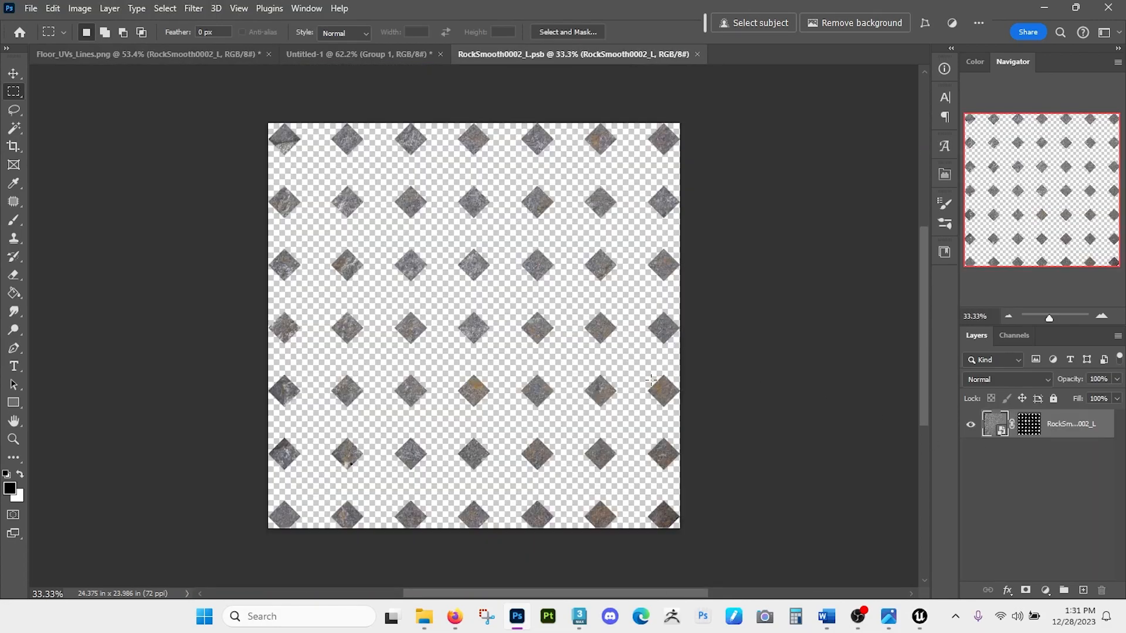
- Close the RockSmooth0002_L smart object document
left_click(1030, 428)
left_click(995, 424)
left_click(696, 53)
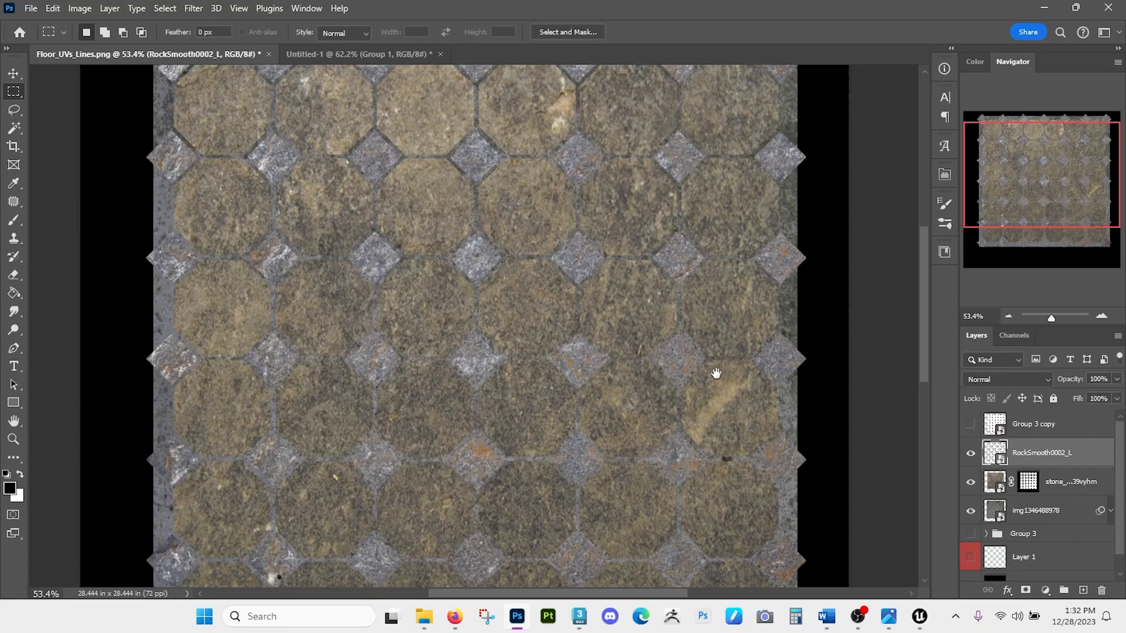
right_click(1089, 452)
key("Escape")
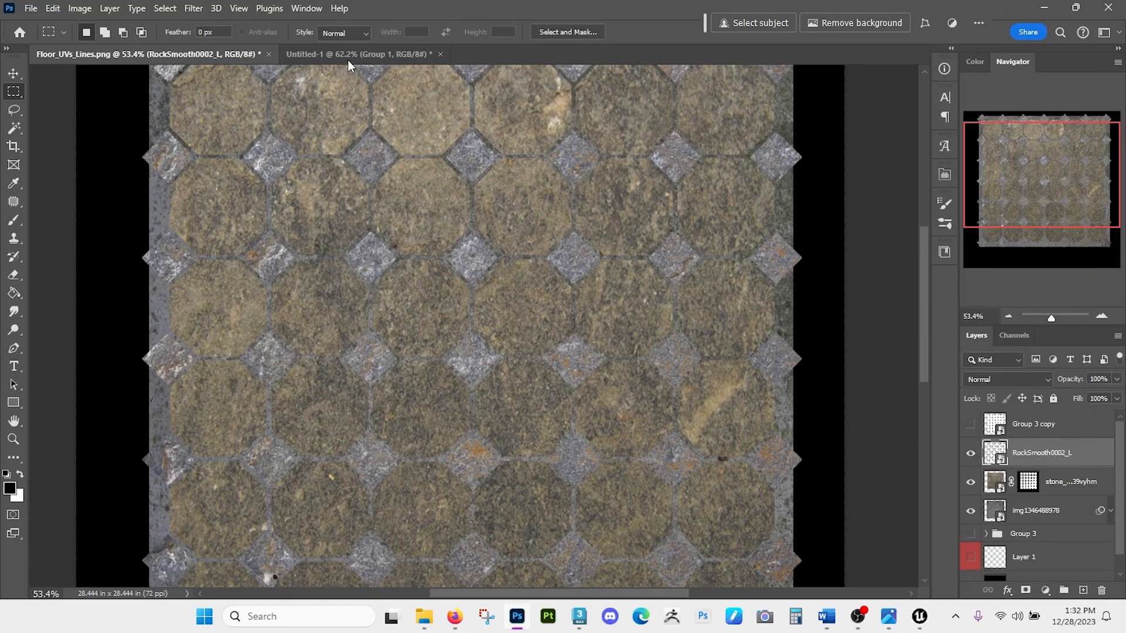
left_click(165, 8)
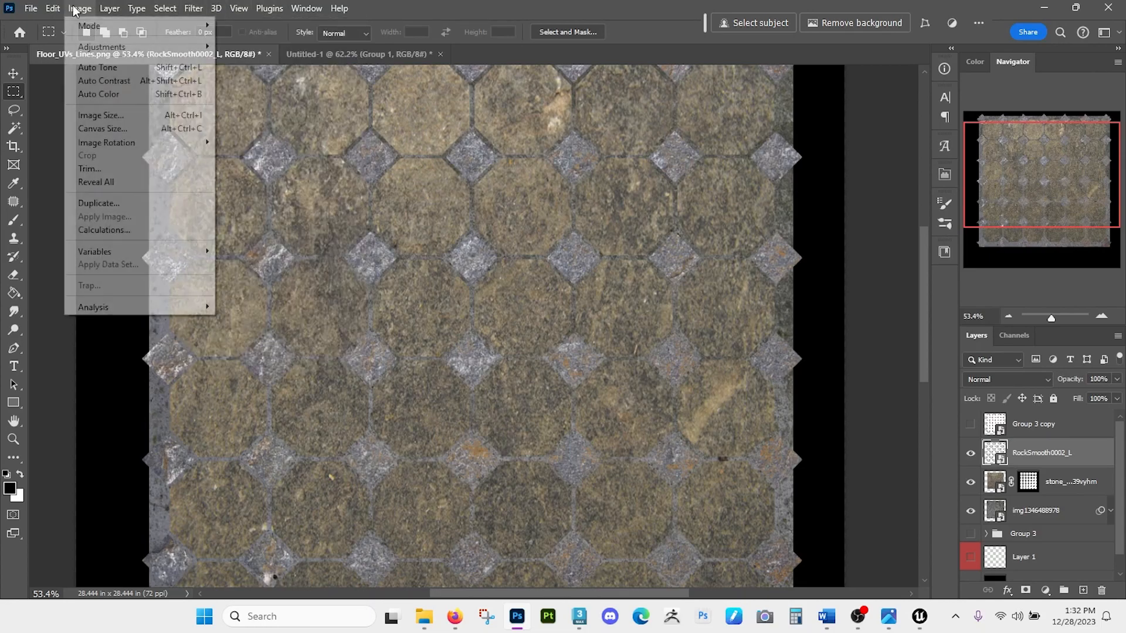
mouse_move(101, 50)
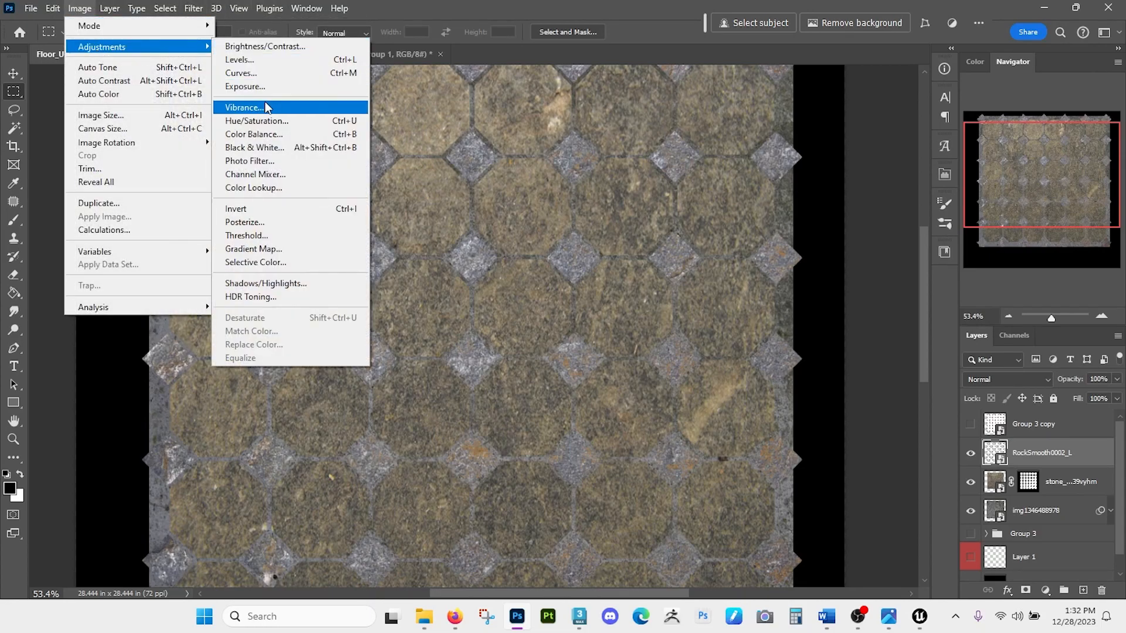
left_click(274, 121)
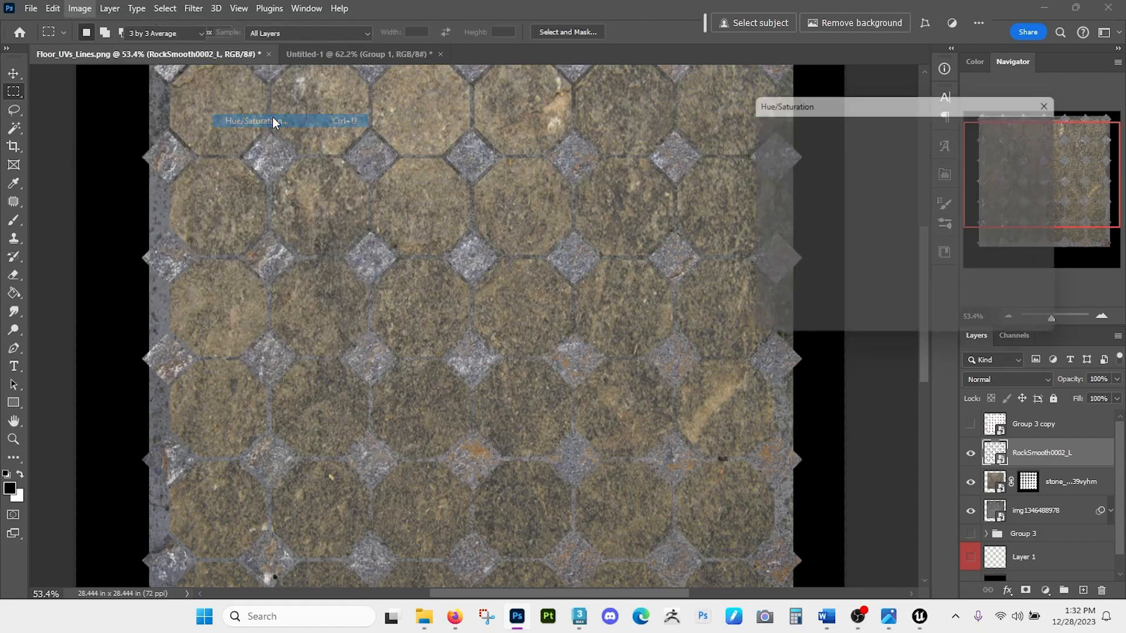
left_click_drag(870, 104, 913, 114)
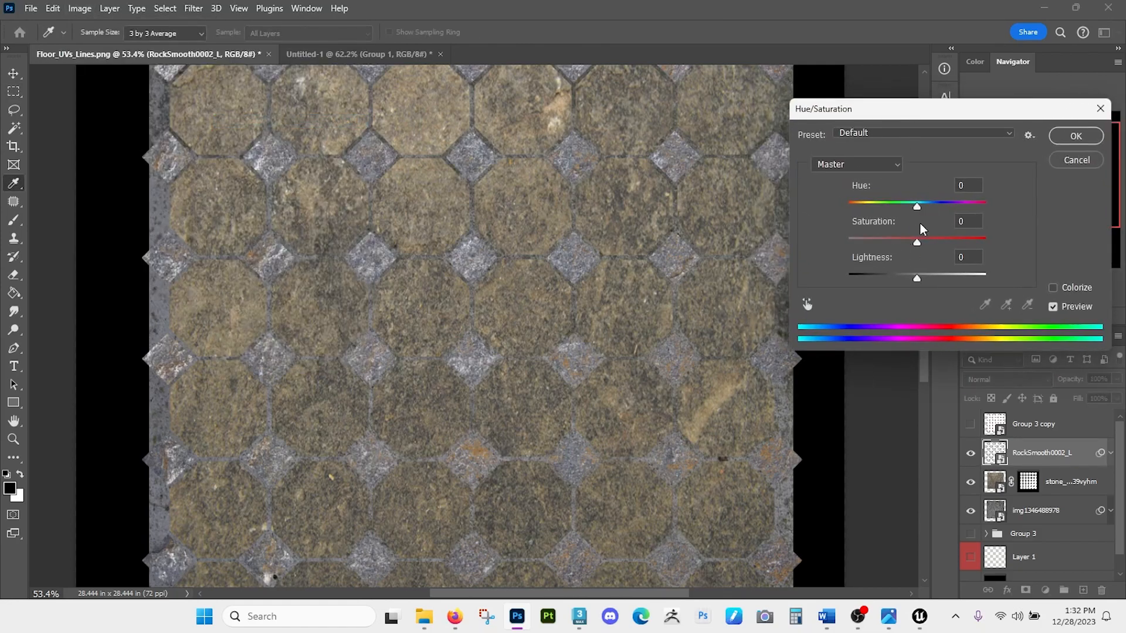
left_click_drag(916, 208, 879, 206)
left_click(1076, 160)
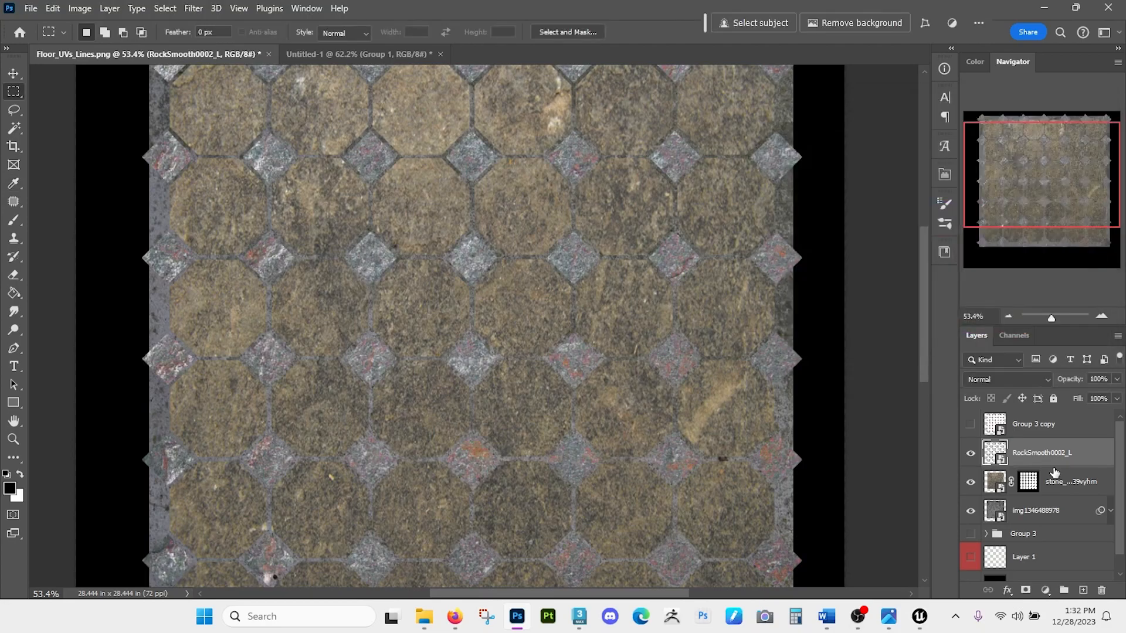
- Duplicate the RockSmooth0002_L layer and colorize the copy with Hue 28 and Saturation 25 at 45% layer opacity
key("ctrl+j")
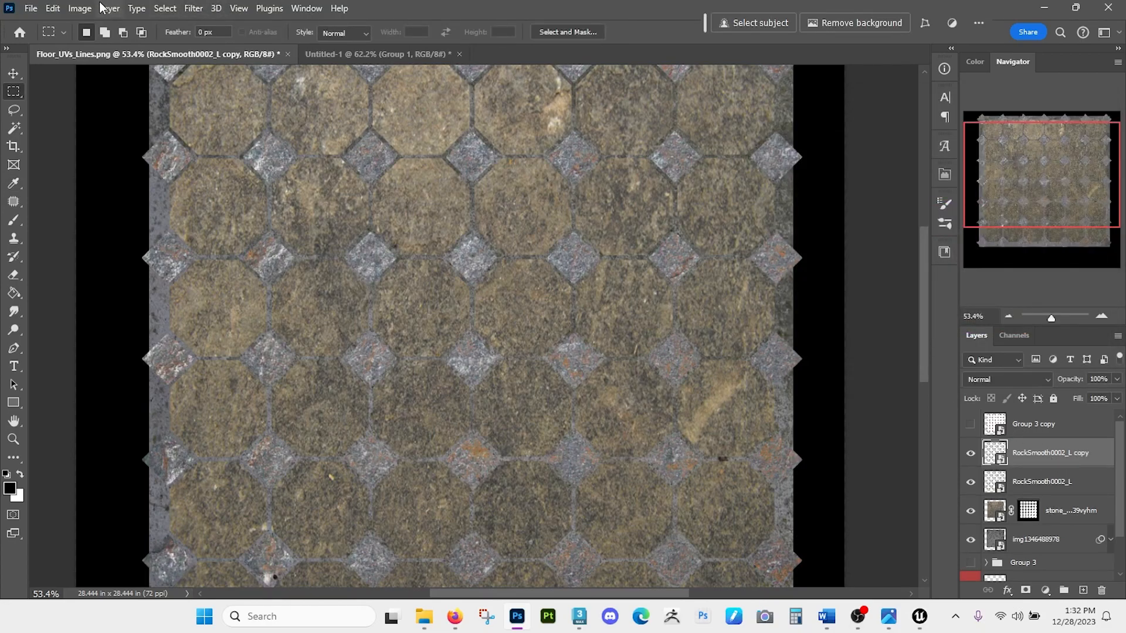
left_click(79, 8)
mouse_move(142, 51)
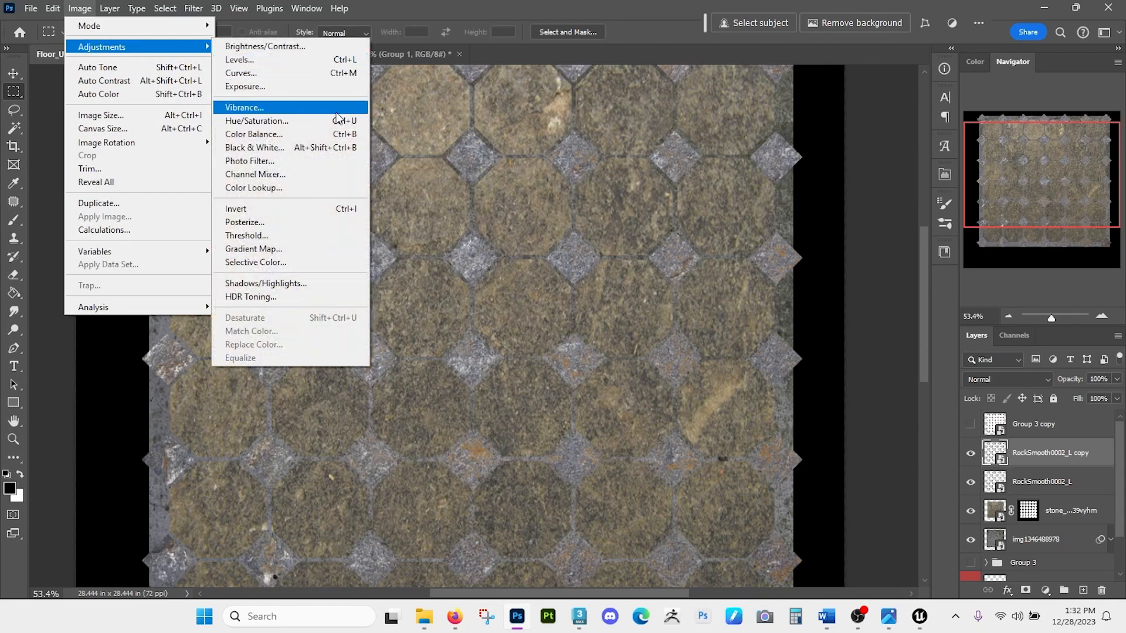
left_click(286, 121)
left_click(1054, 288)
left_click_drag(850, 206, 860, 208)
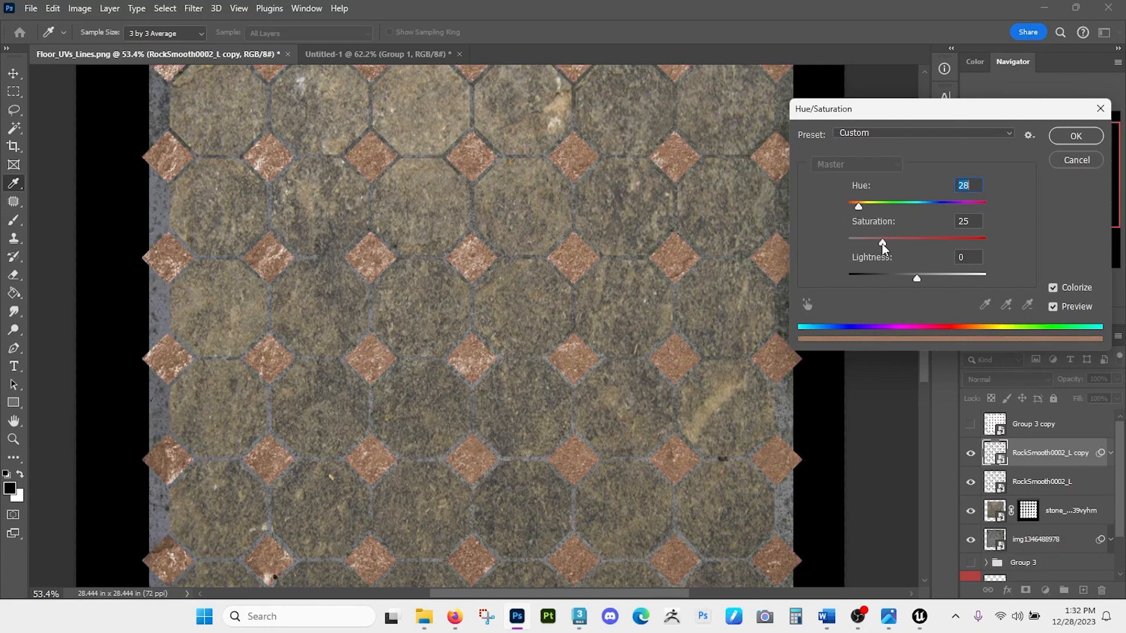
left_click(1075, 136)
left_click(1116, 380)
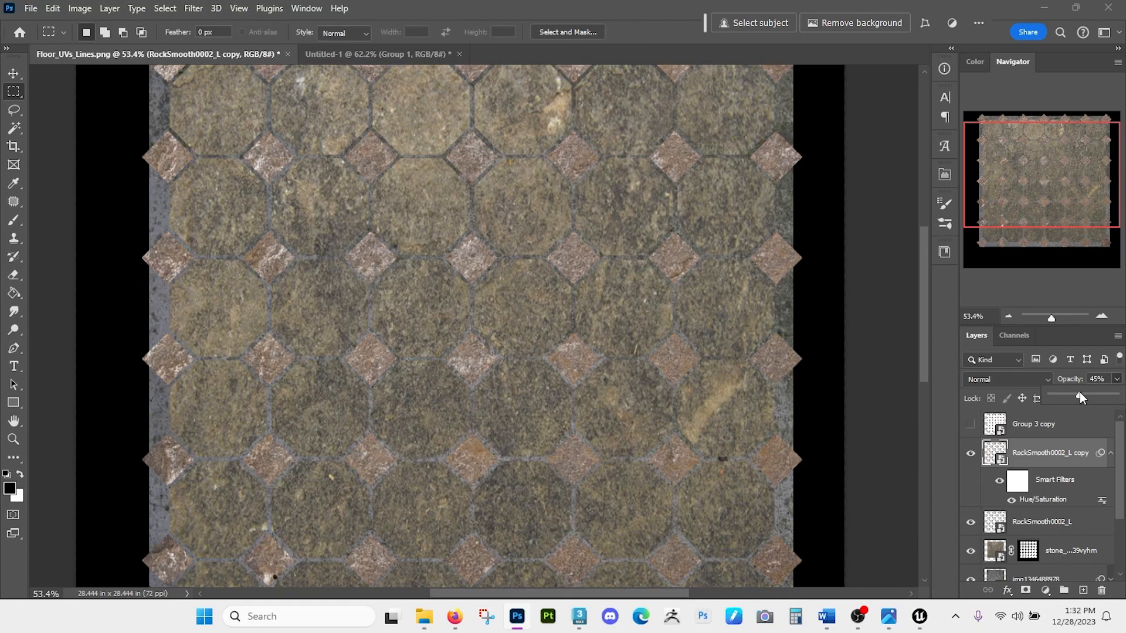
left_click(1110, 453)
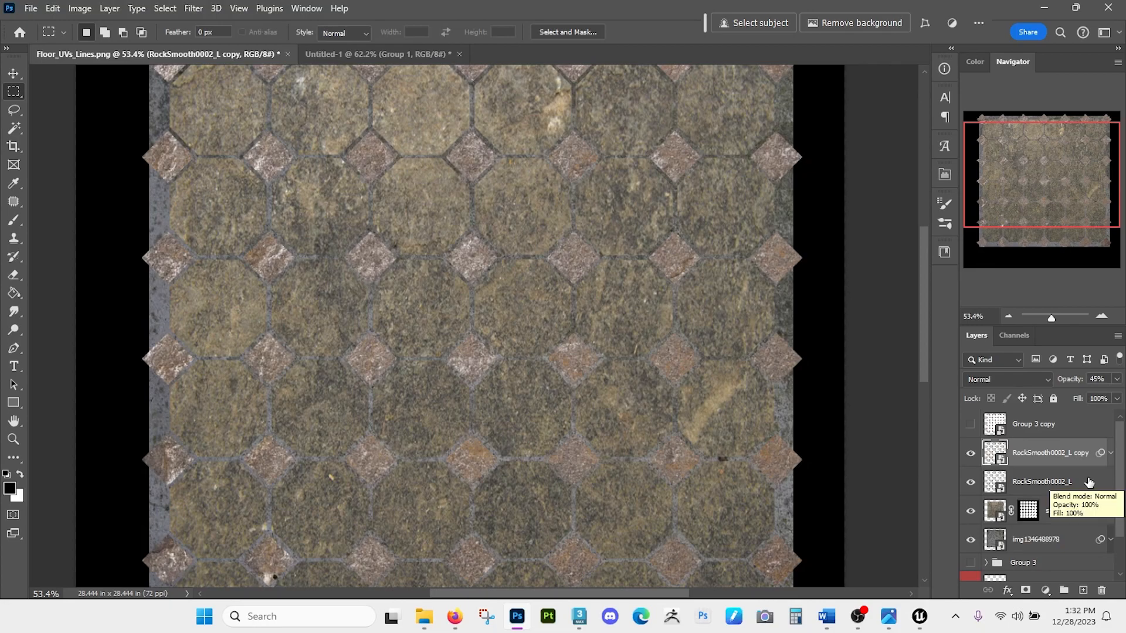
- Inside the RockSmooth0002_L smart object, duplicate the rock layer and colorize the copy brown with a Hue/Saturation adjustment
double_click(993, 484)
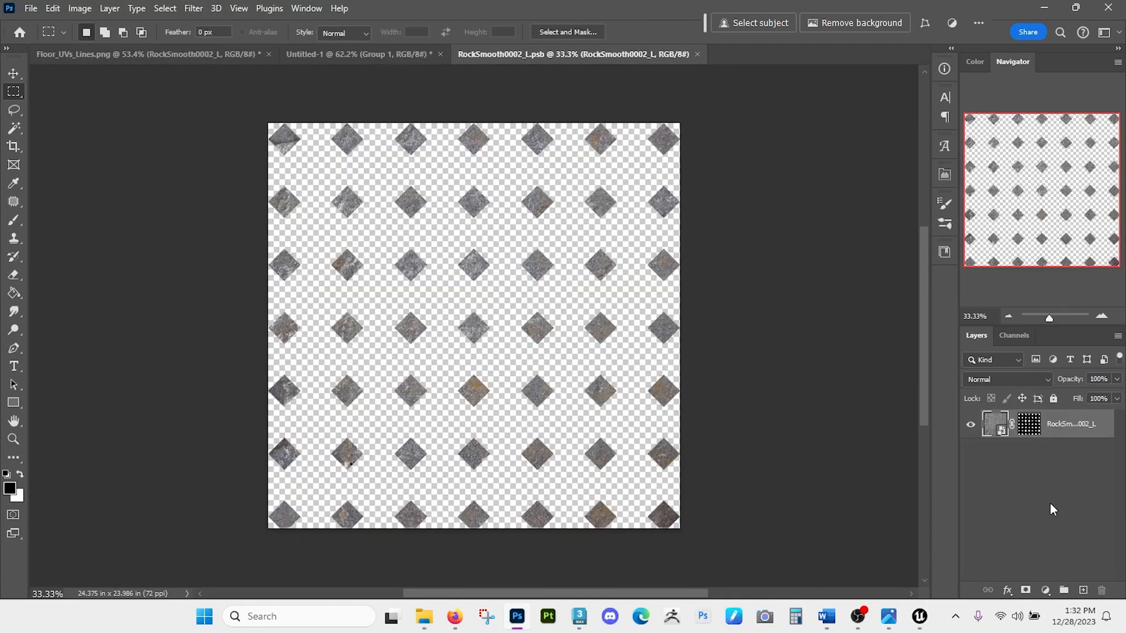
key("ctrl+j")
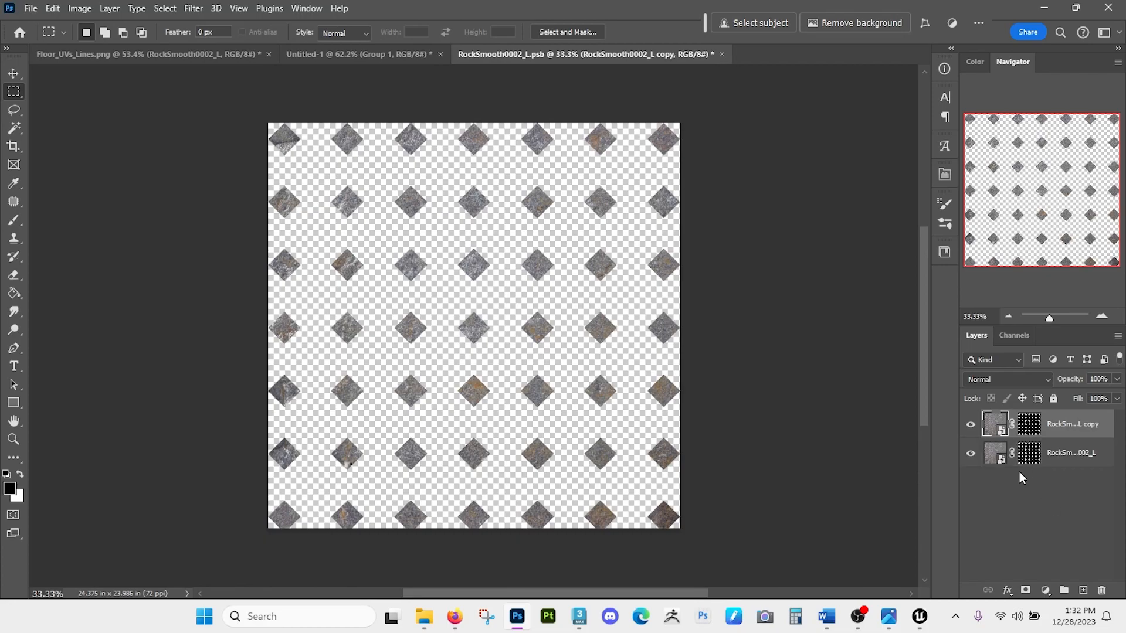
key("ctrl+u")
left_click(1053, 287)
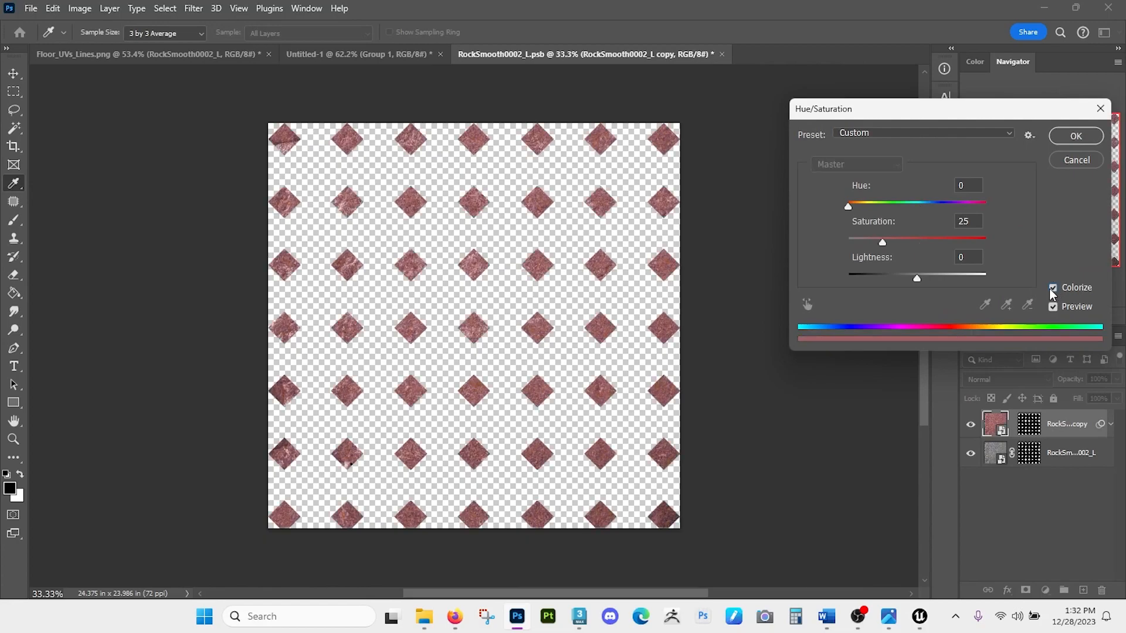
left_click_drag(848, 206, 862, 207)
left_click(1076, 136)
- Lower the opacity of the brown rock copy in the smart object and save it
key("z")
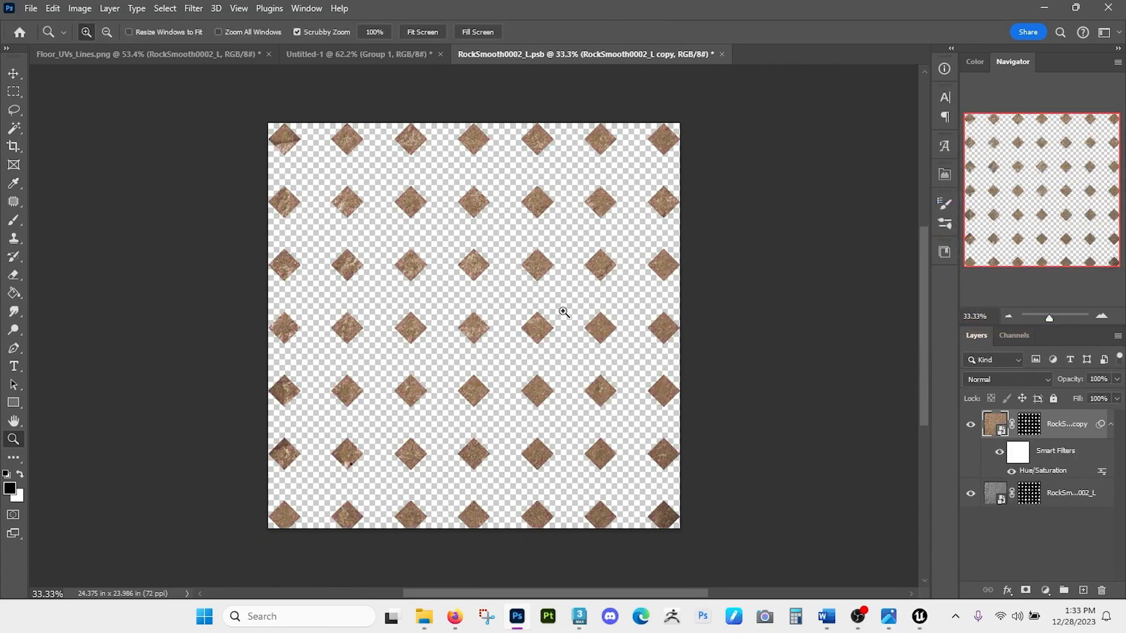
left_click_drag(554, 308, 593, 329)
key("m")
left_click(1116, 380)
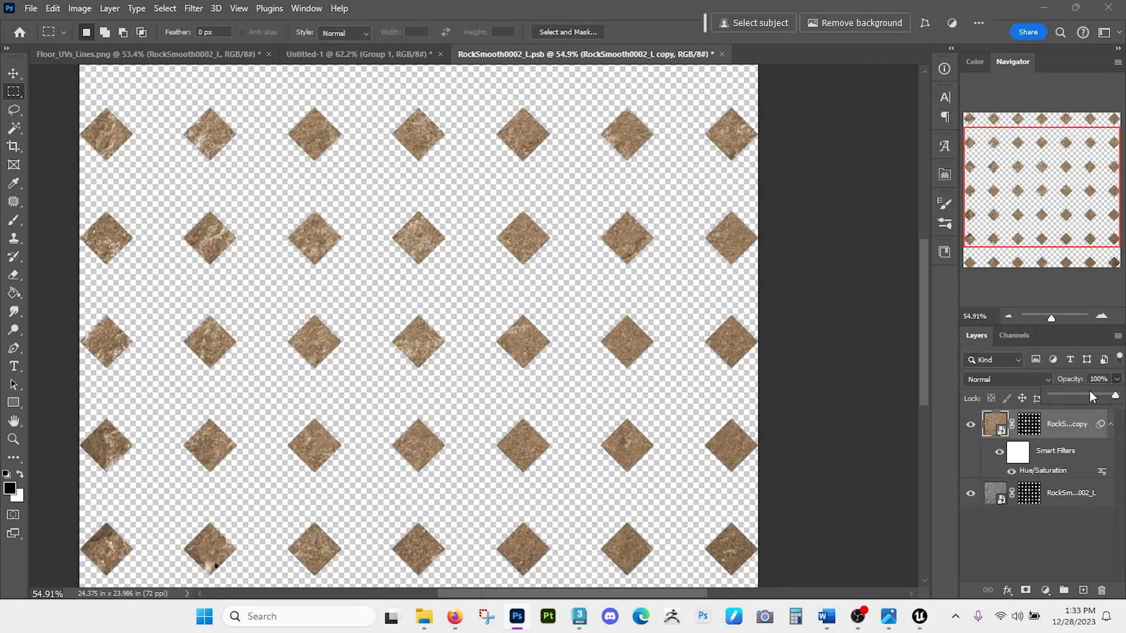
left_click(1044, 534)
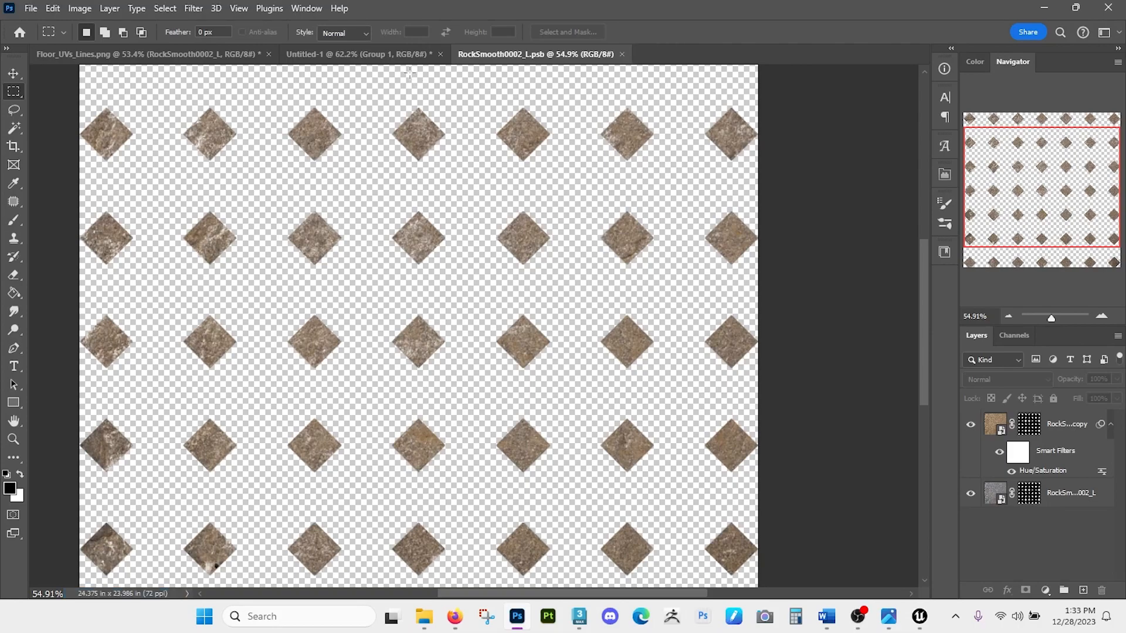
- Close the Untitled-1 tile pattern document without saving its changes
left_click(383, 55)
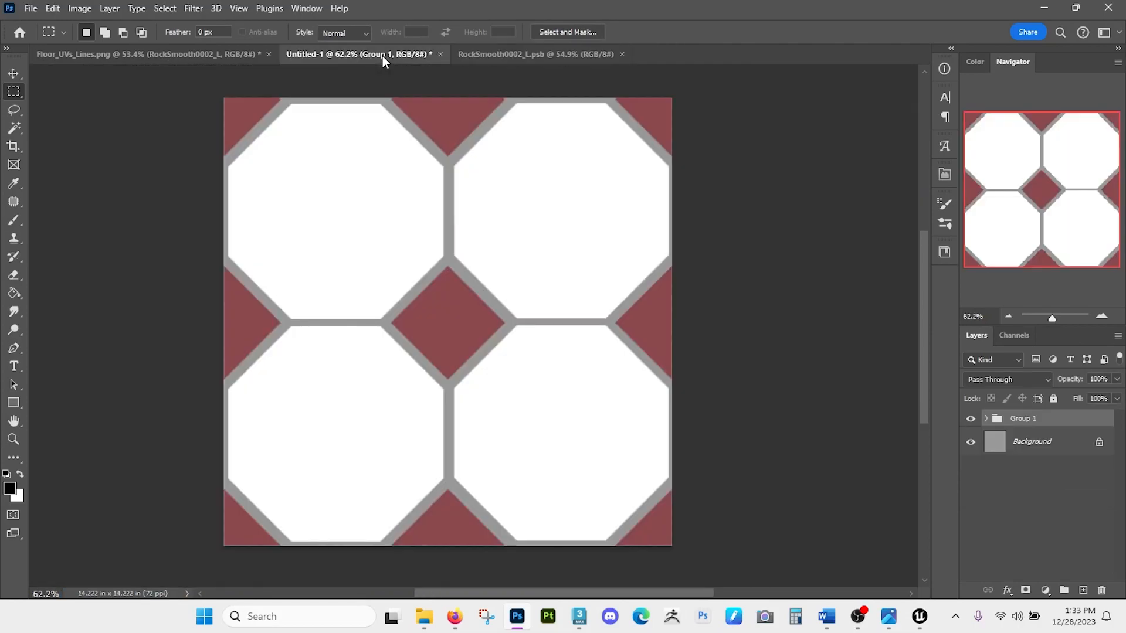
left_click(440, 55)
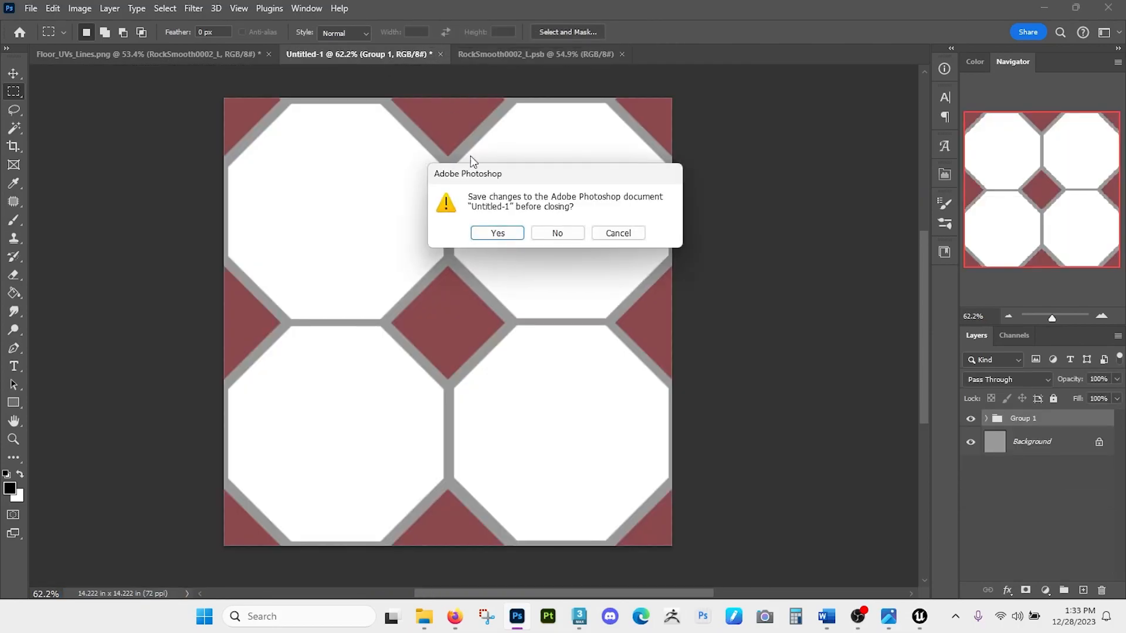
left_click(567, 235)
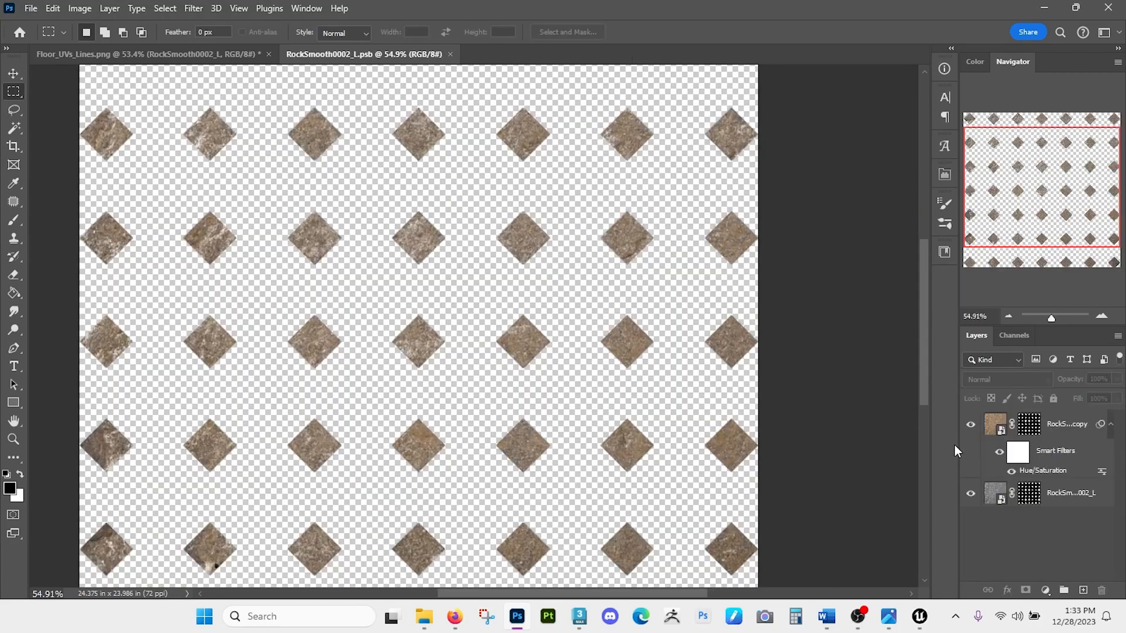
- Check the diamonds in the floor document, then set the brown rock copy's opacity to 35% in the smart object and save
left_click(196, 52)
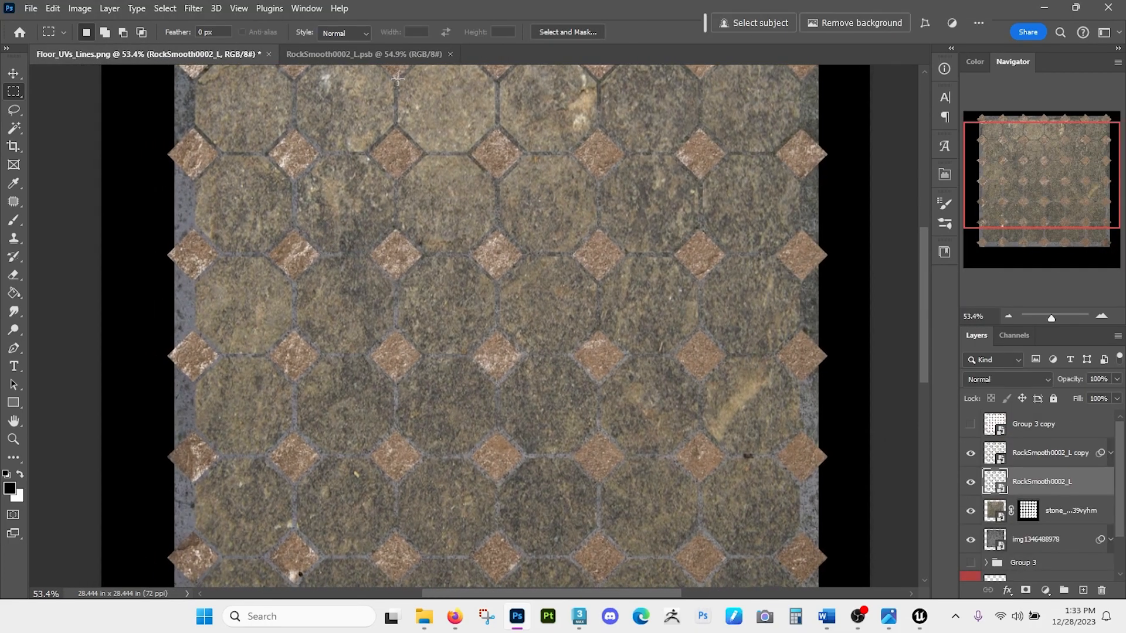
left_click_drag(491, 299, 463, 300)
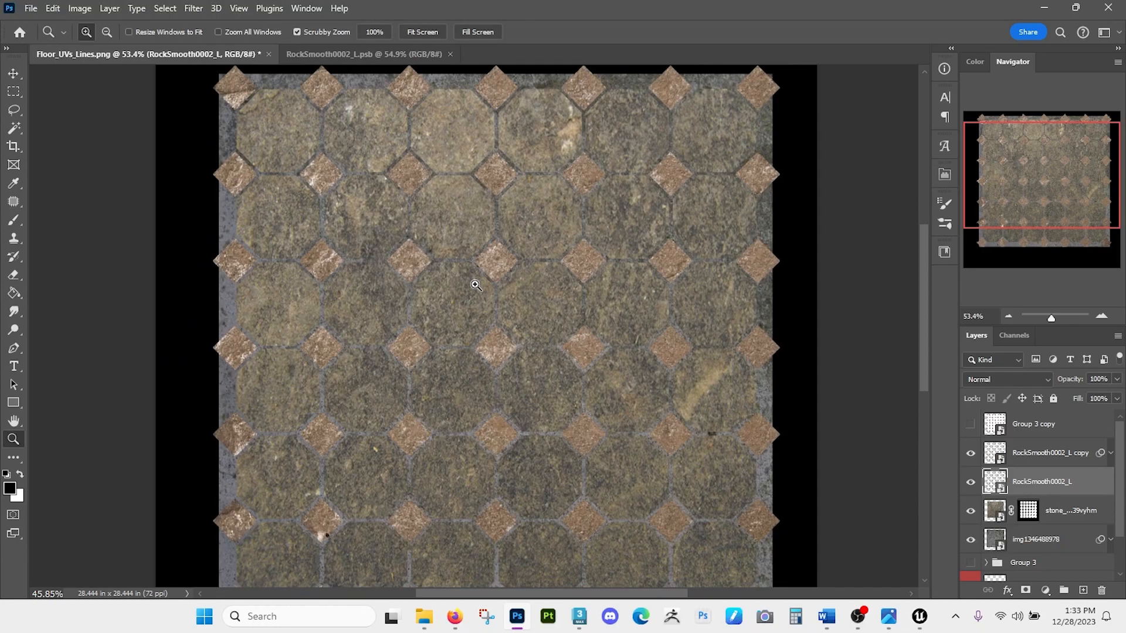
left_click(390, 58)
left_click(1073, 425)
left_click(1116, 379)
left_click(1074, 396)
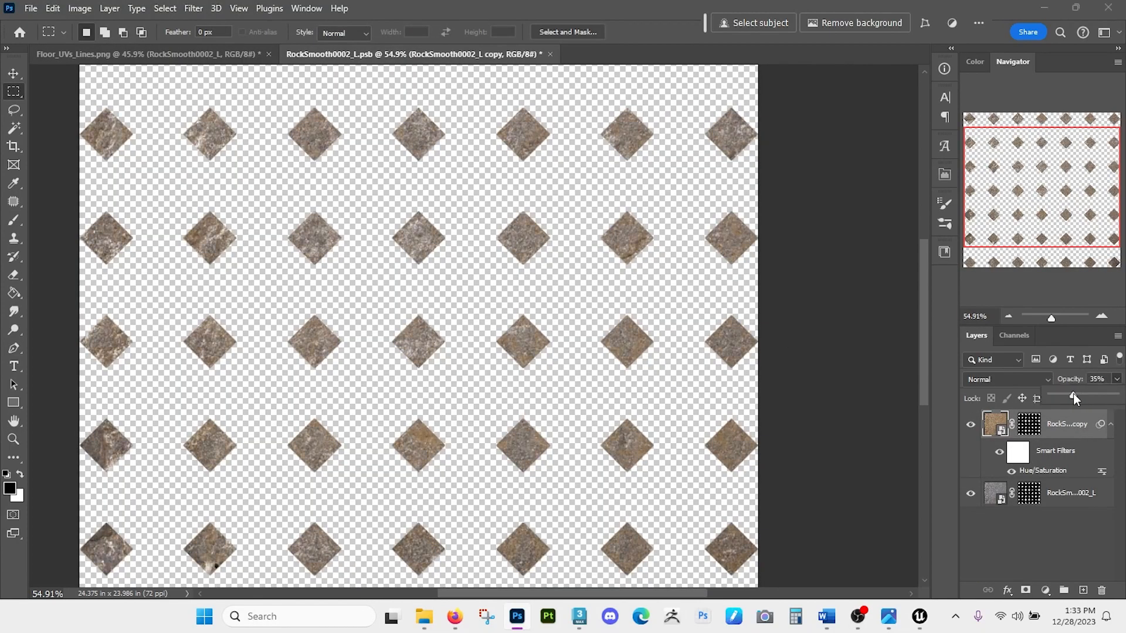
left_click(1067, 429)
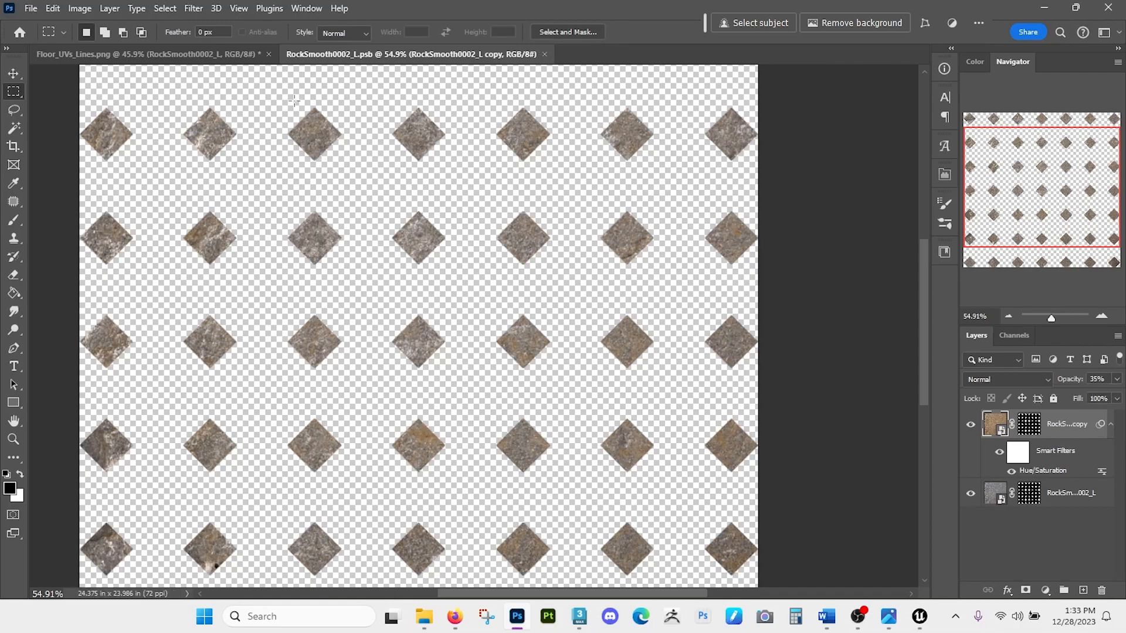
- Compare with the floor document again, set the brown rock copy's opacity to 33% in the smart object, and save it
left_click(219, 52)
left_click_drag(562, 280, 523, 238)
key("z")
left_click(445, 54)
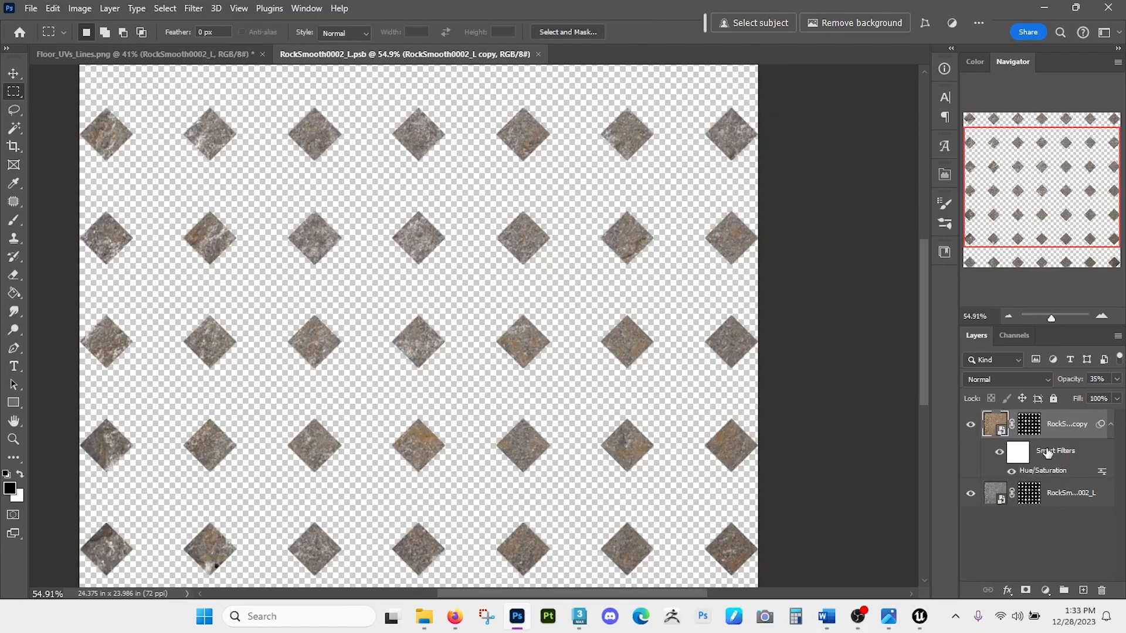
left_click(1117, 380)
left_click_drag(1062, 397, 1071, 397)
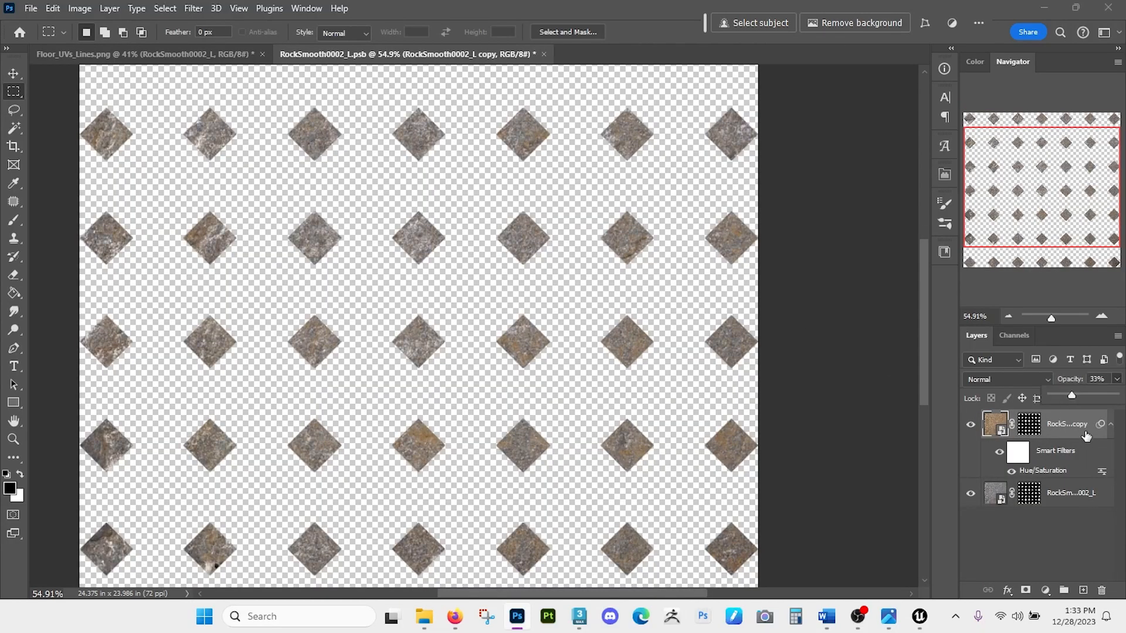
left_click(1038, 548)
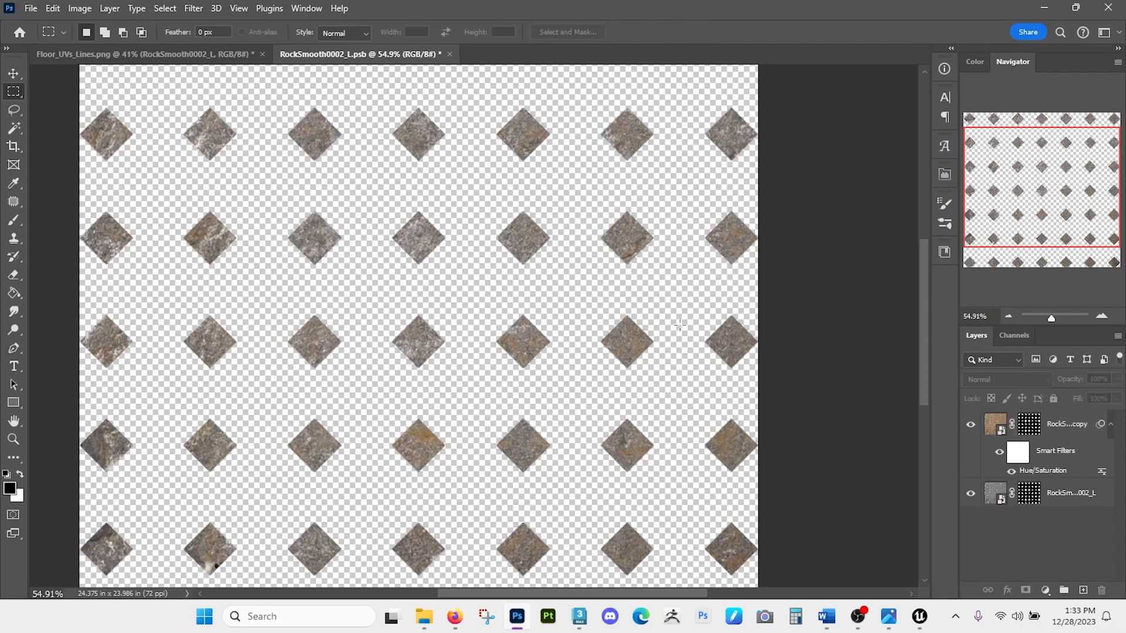
key("ctrl+s")
- Delete the RockSmooth0002_L copy layer from Floor_UVs_Lines.png
left_click(210, 54)
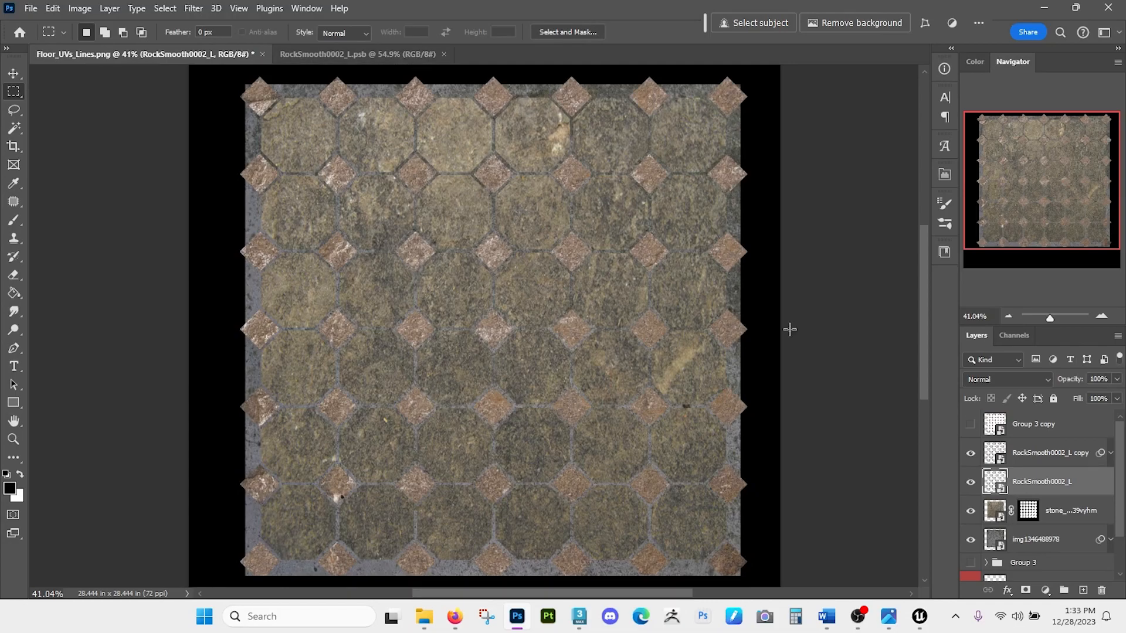
left_click_drag(978, 463, 1101, 590)
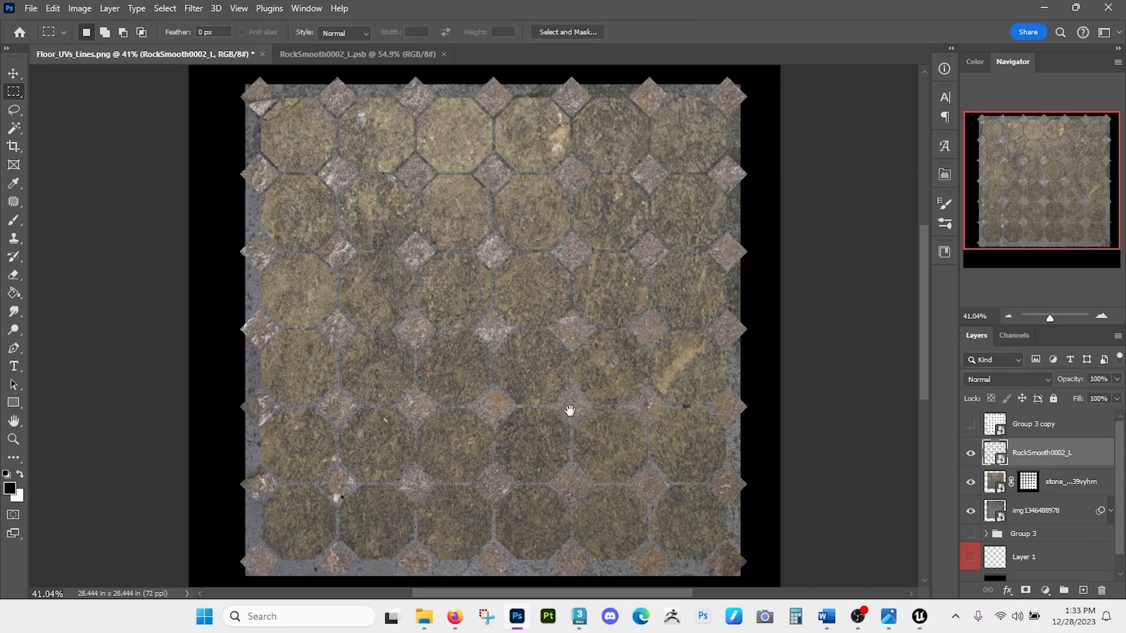
left_click_drag(573, 411, 560, 409)
key("z")
mouse_move(543, 368)
left_mouse_down()
mouse_move(527, 372)
mouse_move(554, 351)
left_mouse_up()
key("m")
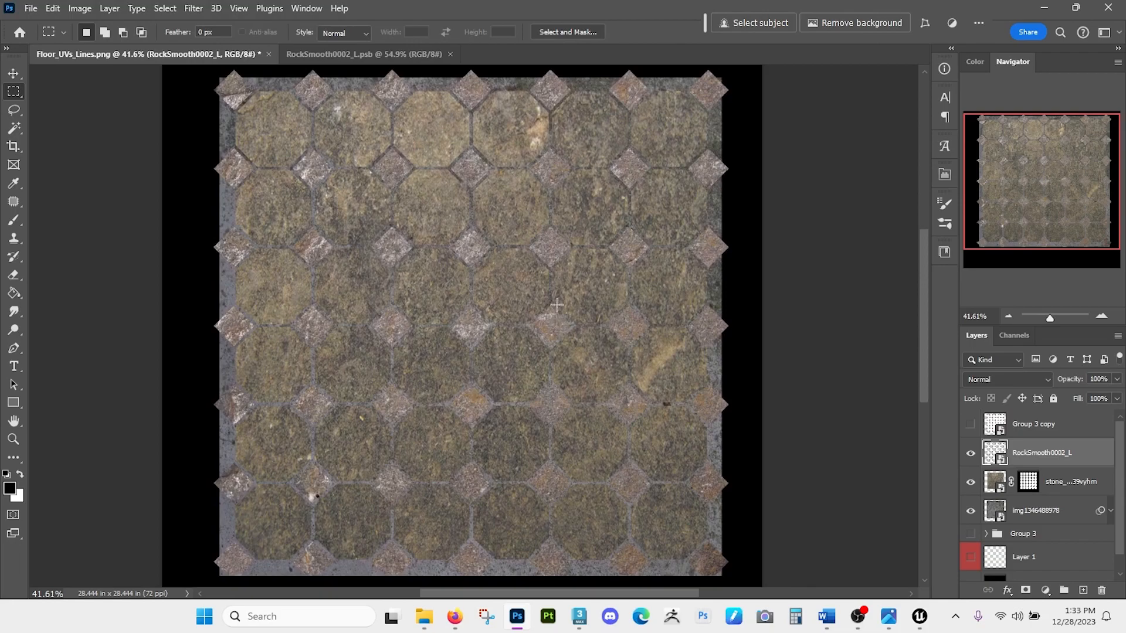
- Add an inner Bevel & Emboss to the RockSmooth0002_L layer: depth 136%, size 10 px, soften 1 px, angle 57°, tan highlight at 56%, shadow at 45%
double_click(1094, 450)
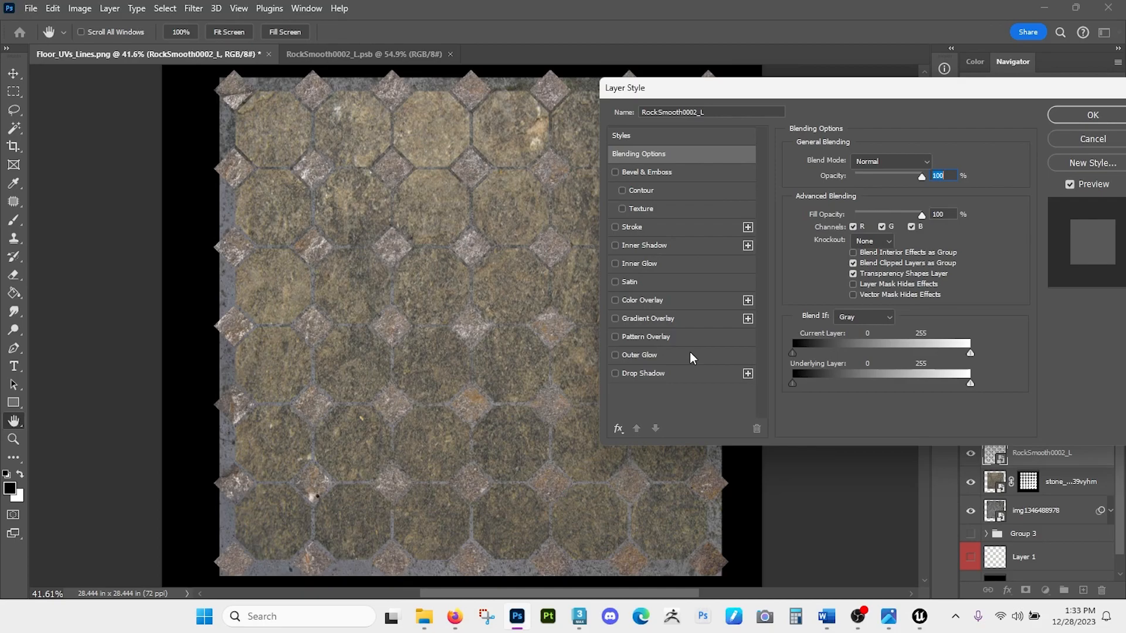
left_click(615, 173)
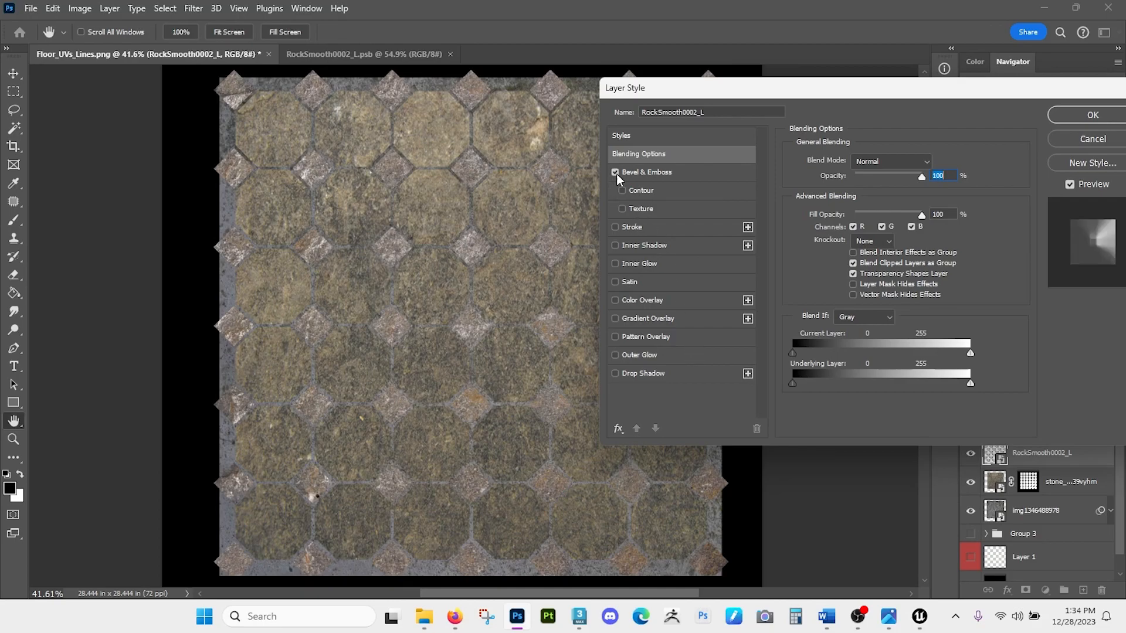
left_click(674, 172)
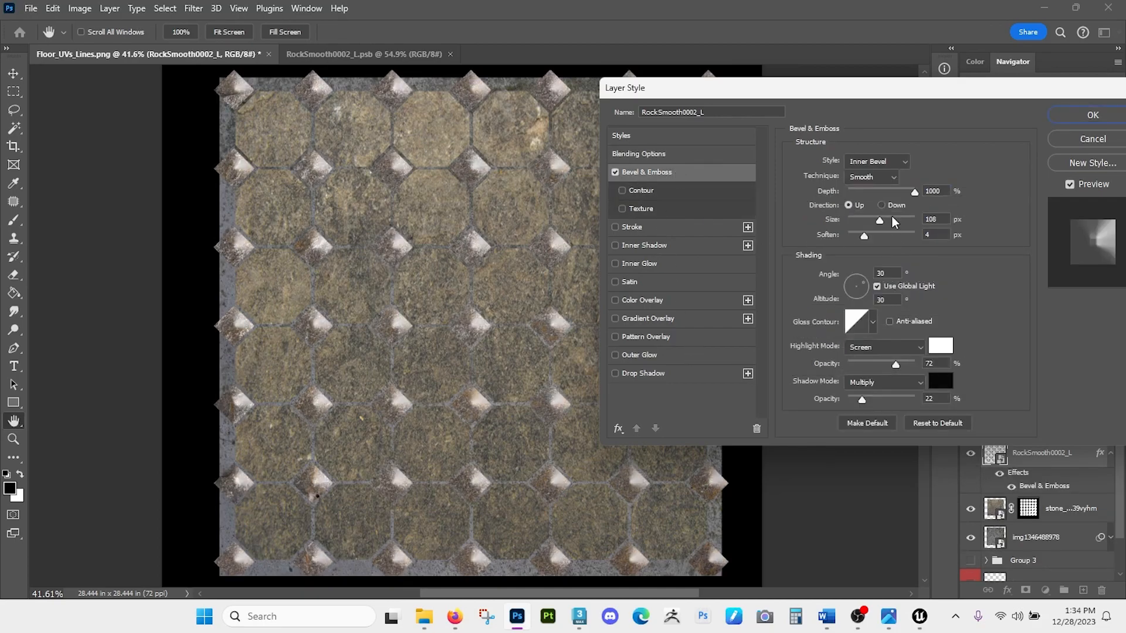
left_click_drag(913, 192, 858, 194)
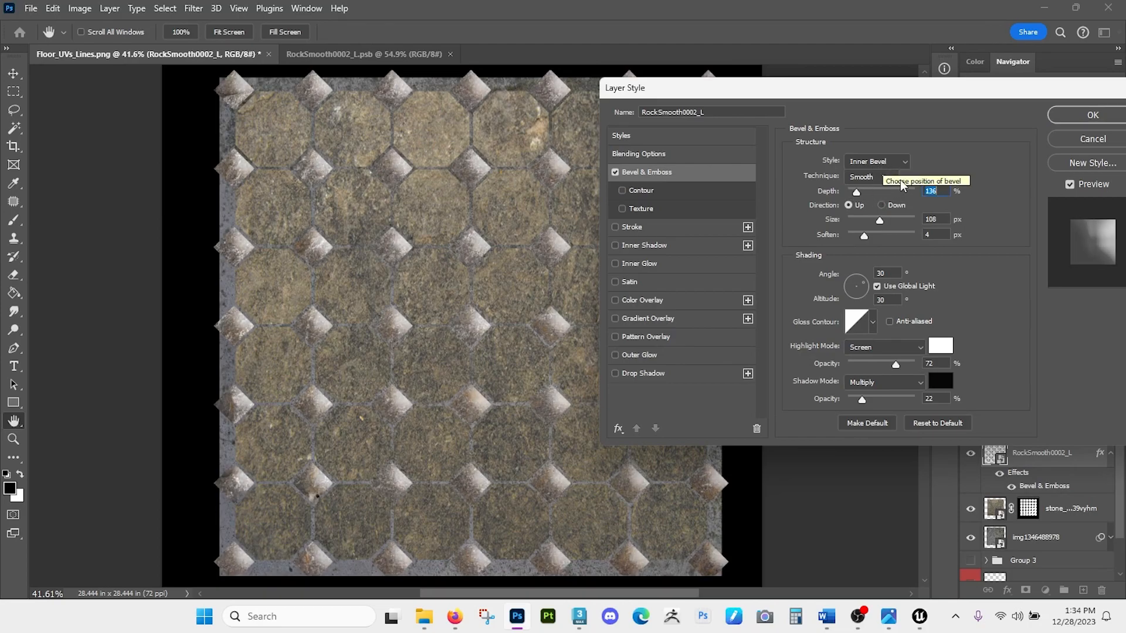
mouse_move(865, 240)
left_mouse_down()
mouse_move(854, 236)
mouse_move(876, 223)
mouse_move(855, 223)
left_mouse_up()
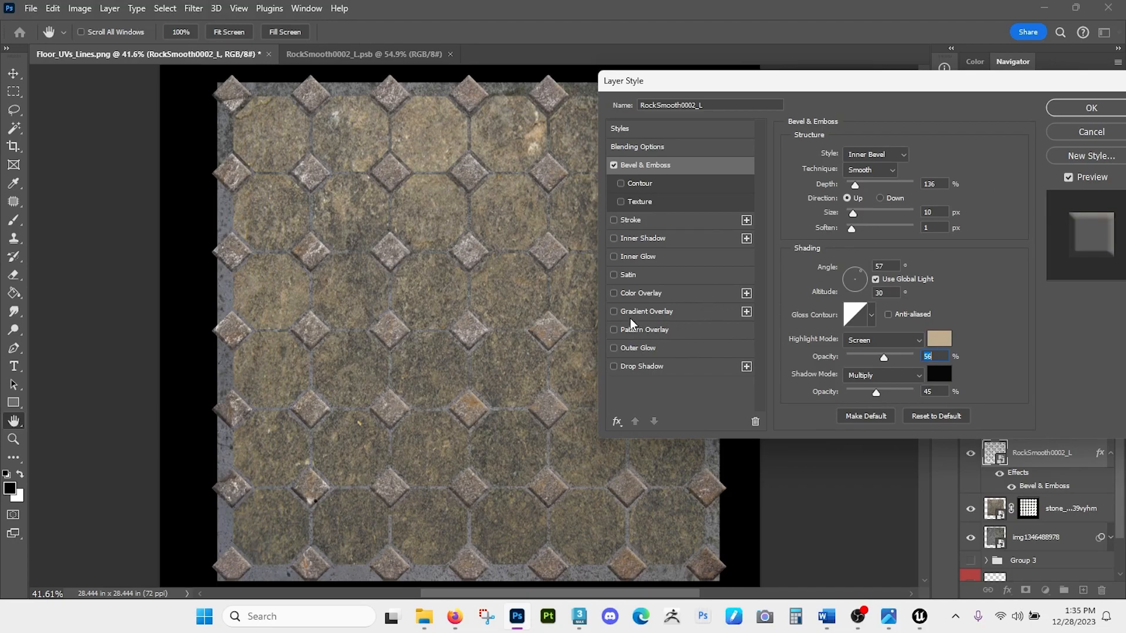
- Add a drop shadow to the diamond tiles with 14% opacity, distance 0 px, spread 16% and size 16 px, and apply the layer style
left_click(614, 366)
left_click(622, 367)
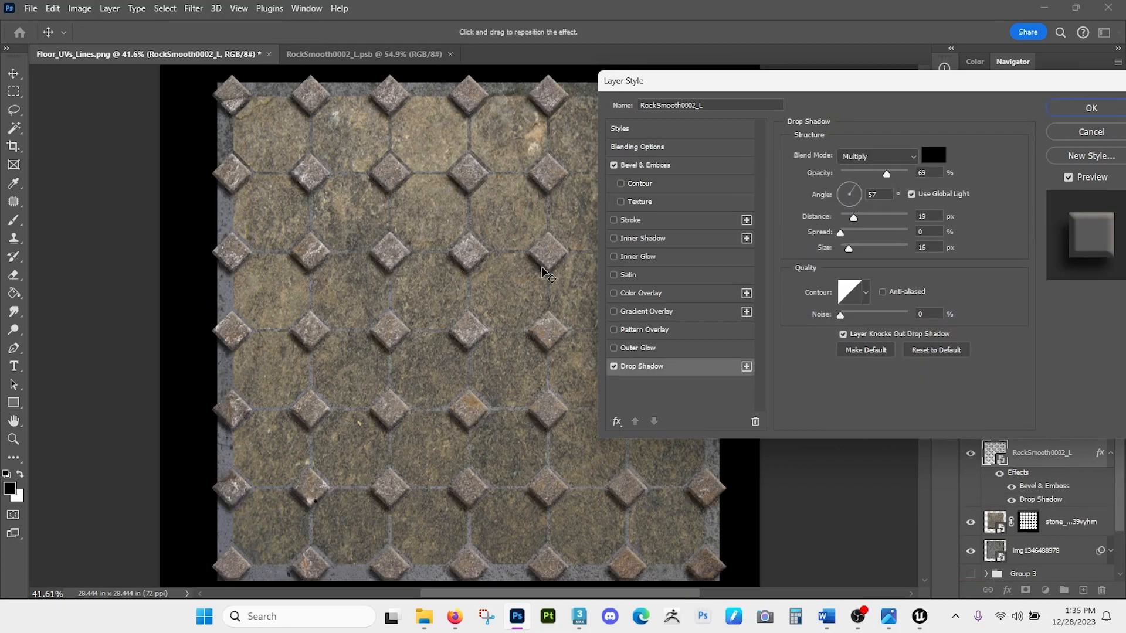
left_click_drag(852, 219, 840, 218)
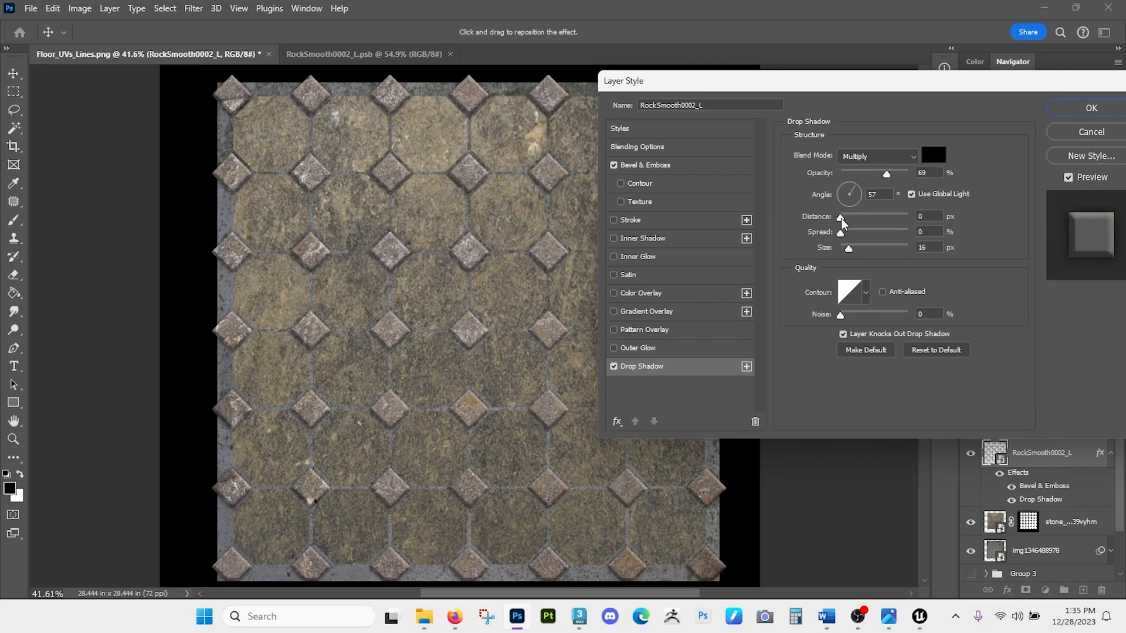
left_click_drag(841, 233, 853, 238)
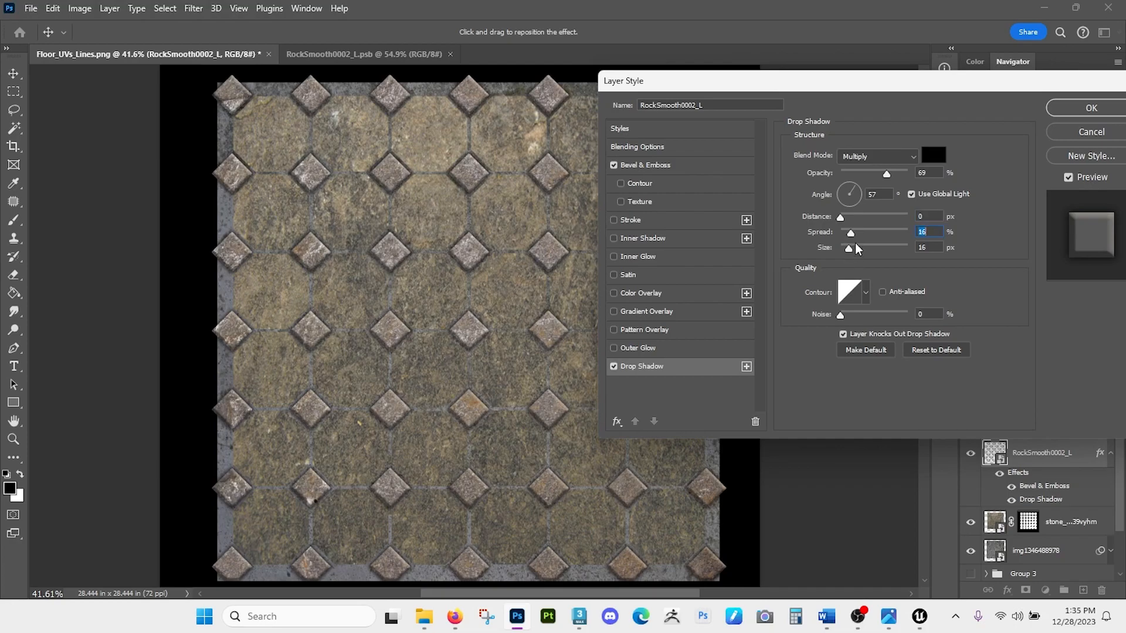
left_click_drag(860, 175, 830, 174)
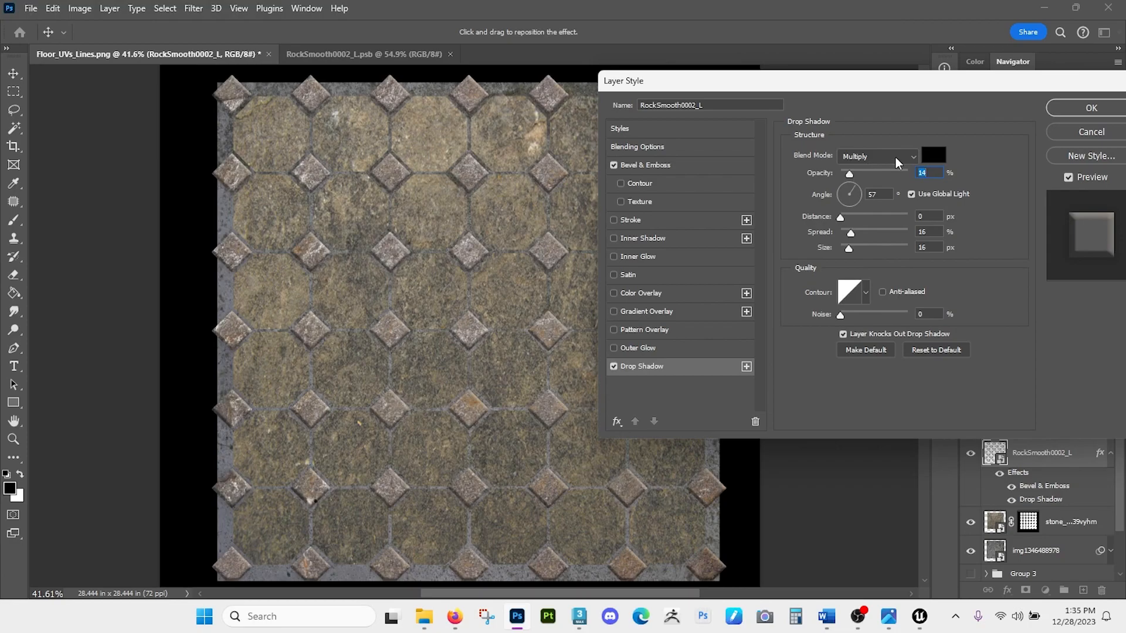
left_click(1054, 109)
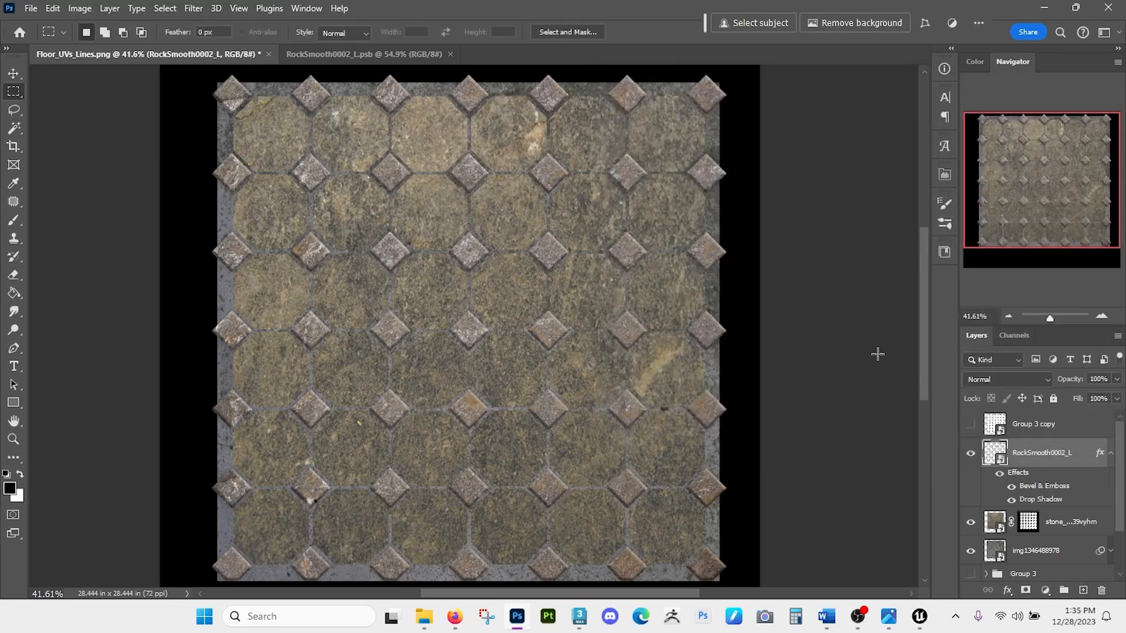
- Copy the layer style from RockSmooth0002_L and paste it onto the masked stone texture layer of octagonal tiles
right_click(1066, 489)
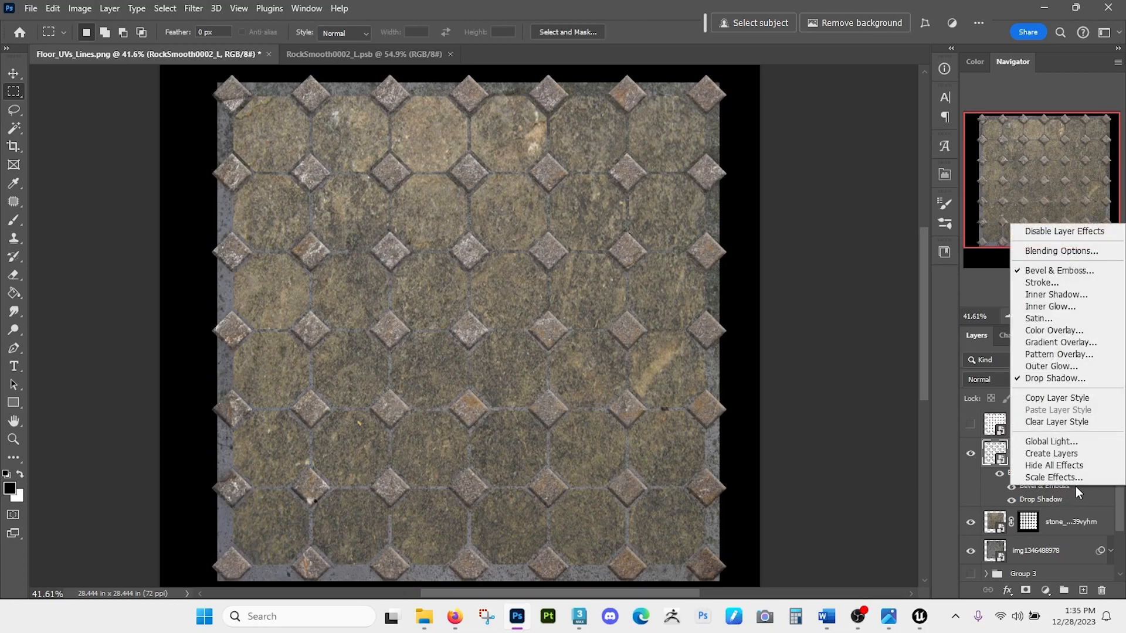
left_click(1085, 402)
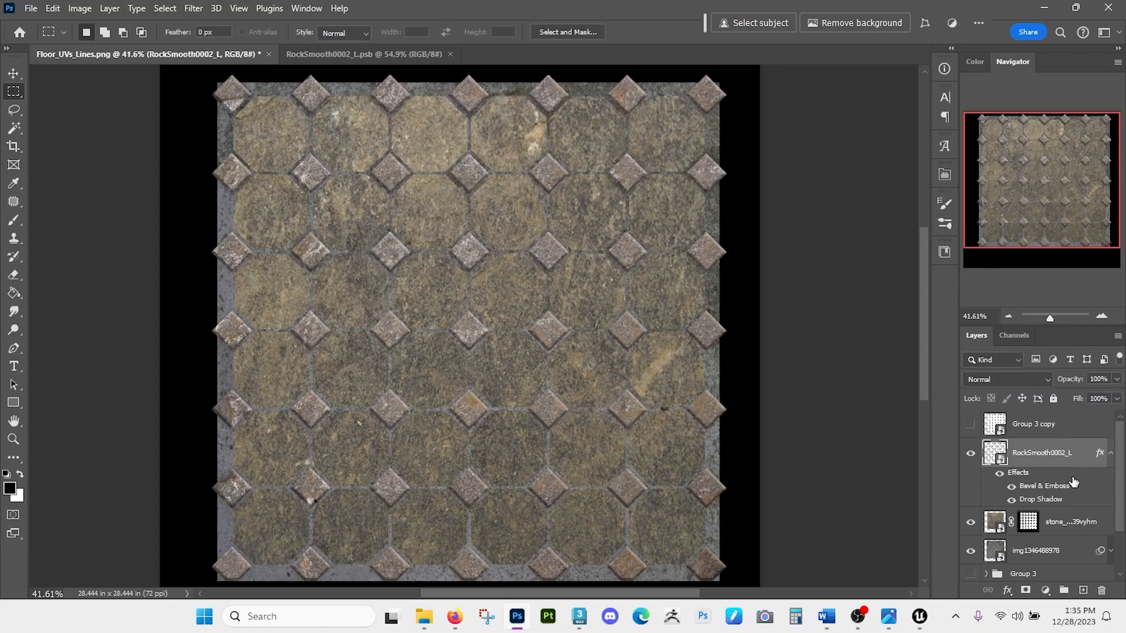
left_click(1072, 521)
right_click(1072, 520)
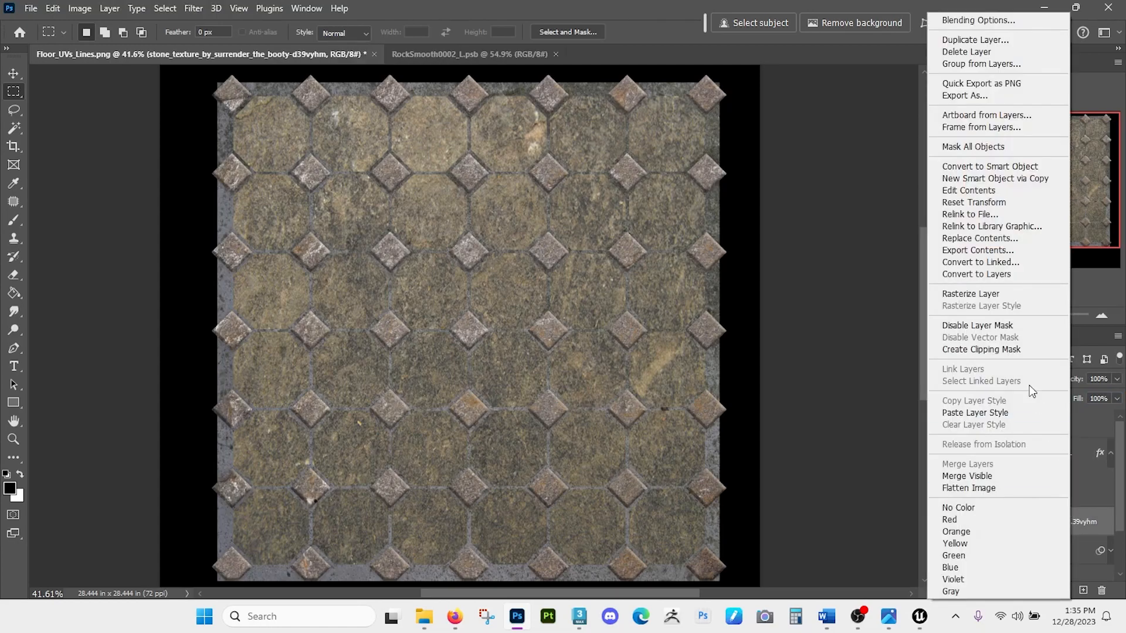
left_click(997, 412)
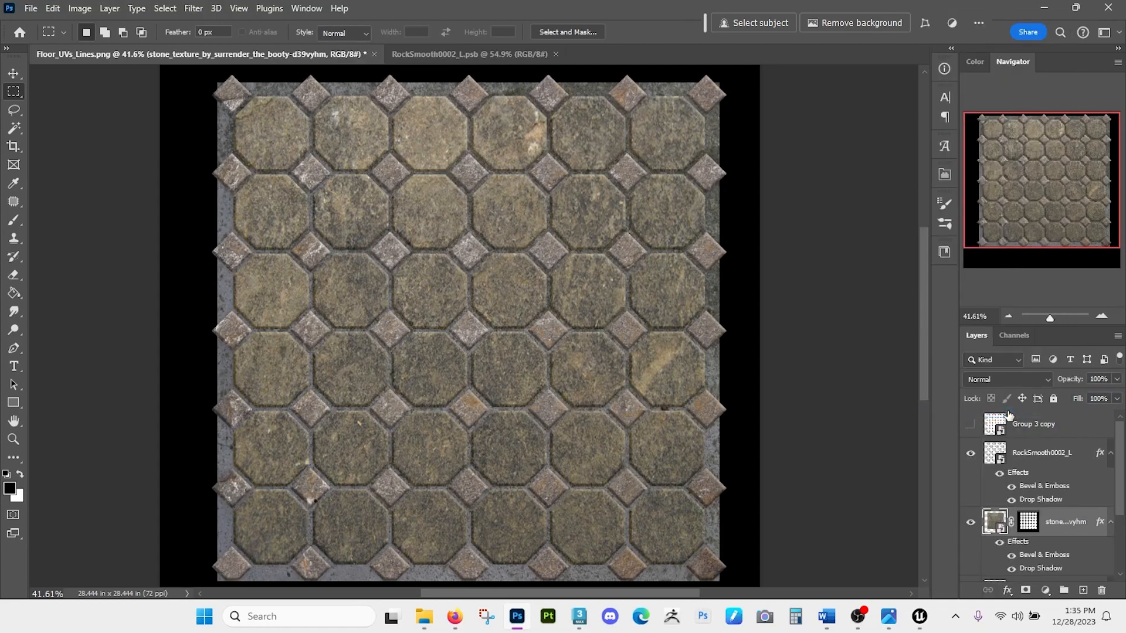
- Turn off global light for the stone texture layer's bevel and set its angle to 26°, altitude to 32° and shadow opacity to 60%
key("z")
left_click_drag(536, 278, 550, 288)
key("ctrl+0")
key("m")
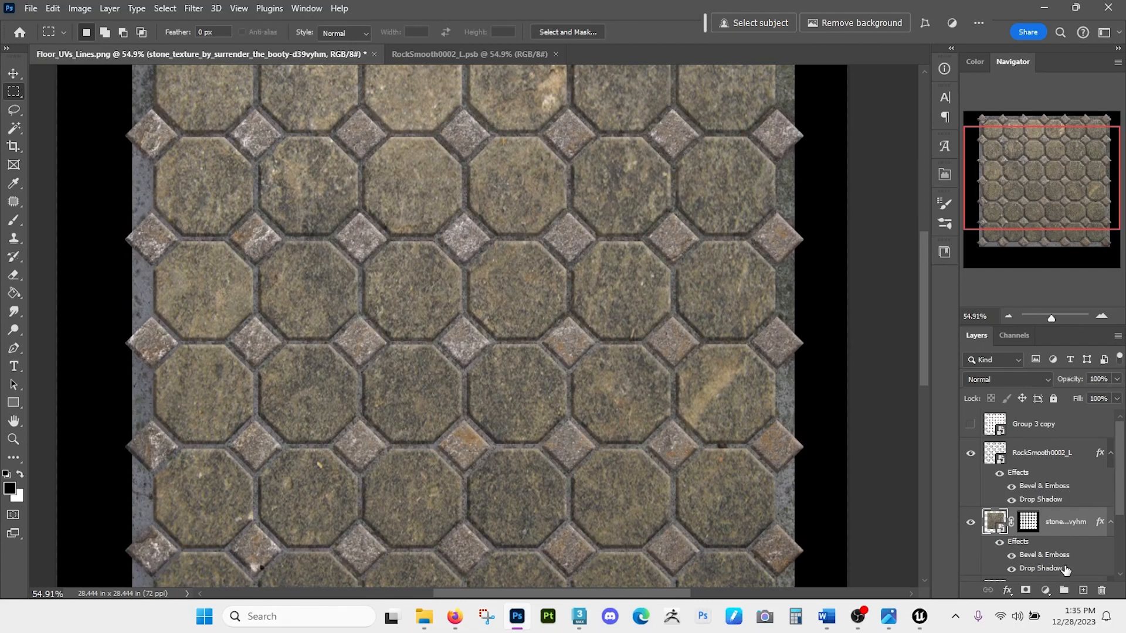
double_click(1068, 555)
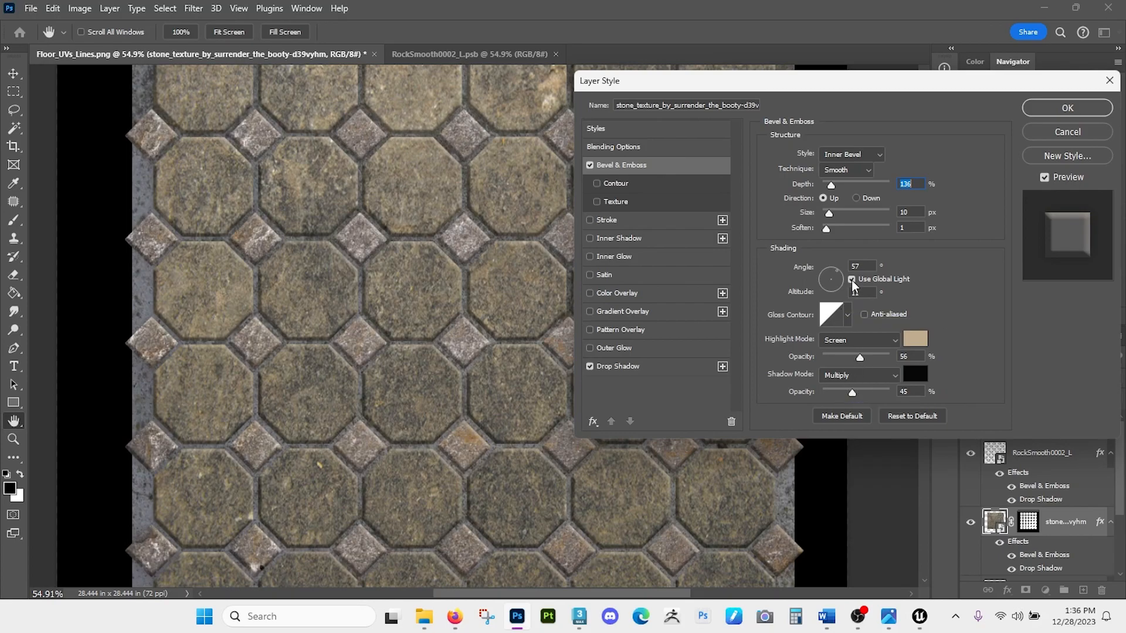
mouse_move(837, 278)
left_mouse_down()
mouse_move(851, 314)
mouse_move(852, 293)
mouse_move(832, 292)
mouse_move(842, 288)
left_mouse_up()
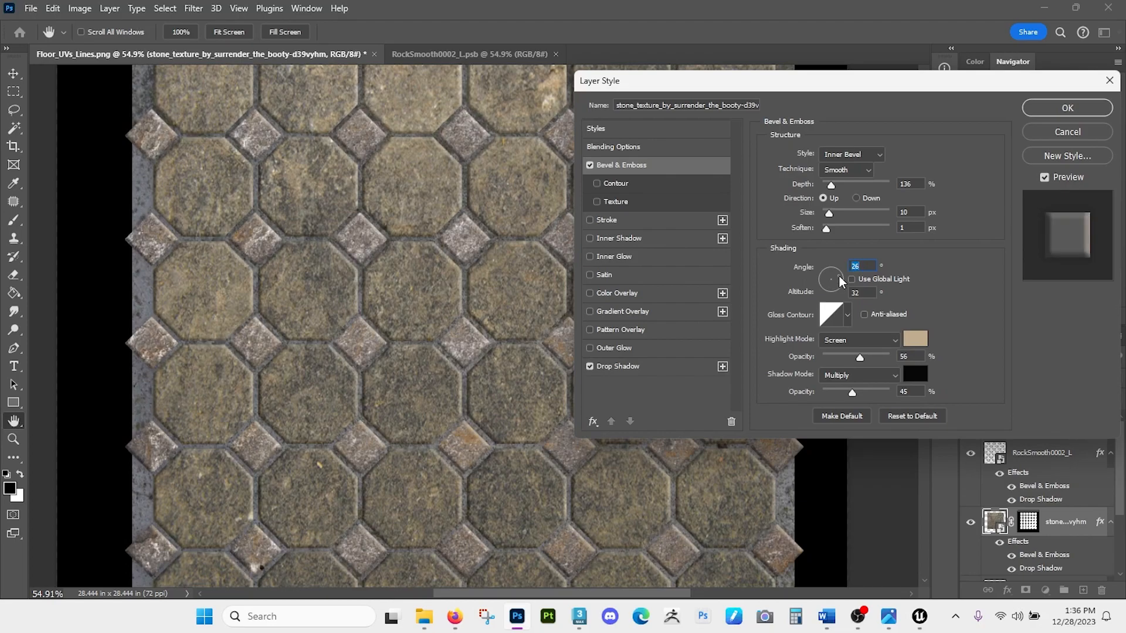
left_click(859, 392)
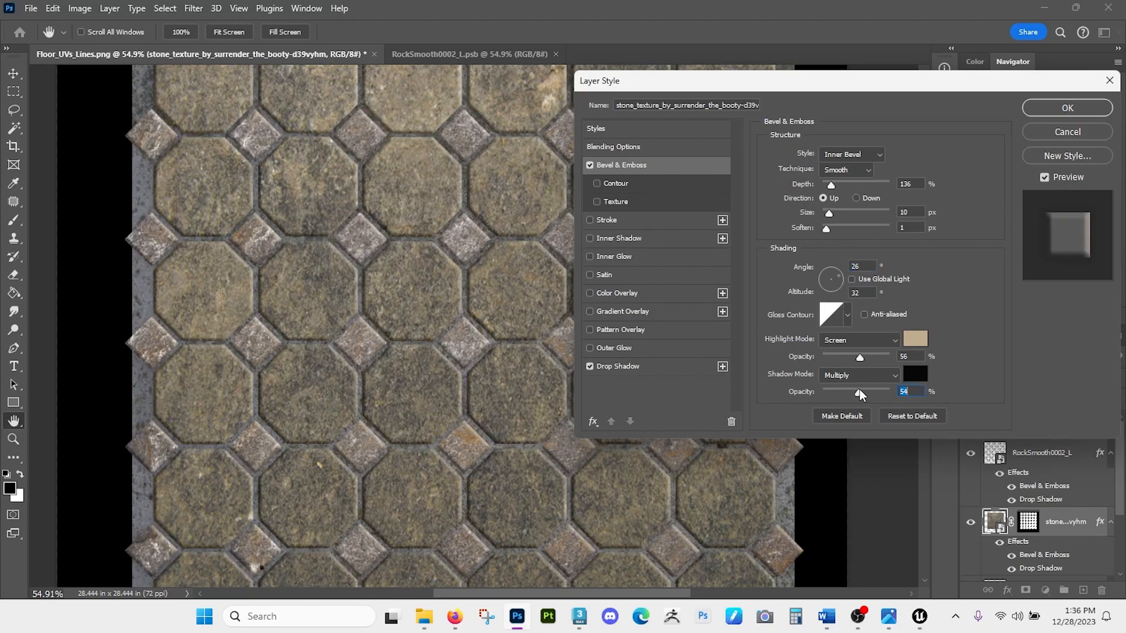
left_click(863, 392)
- Change the octagon bevel's shadow colour to a dark brown based on the tile colour and set the highlight opacity to 75%
left_click(914, 377)
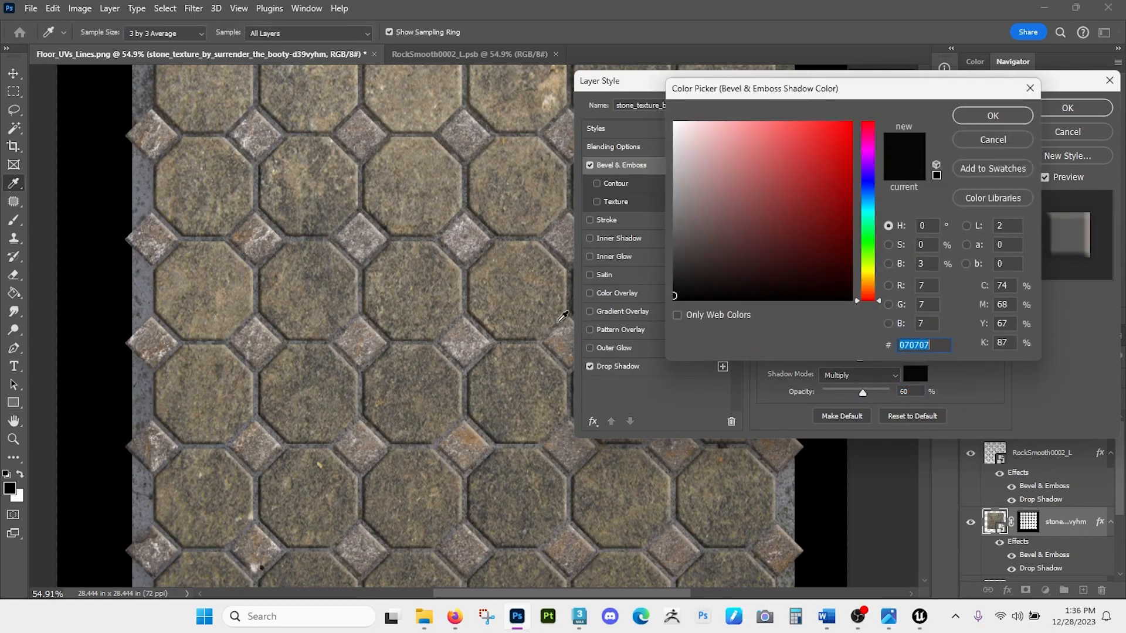
left_click(426, 298)
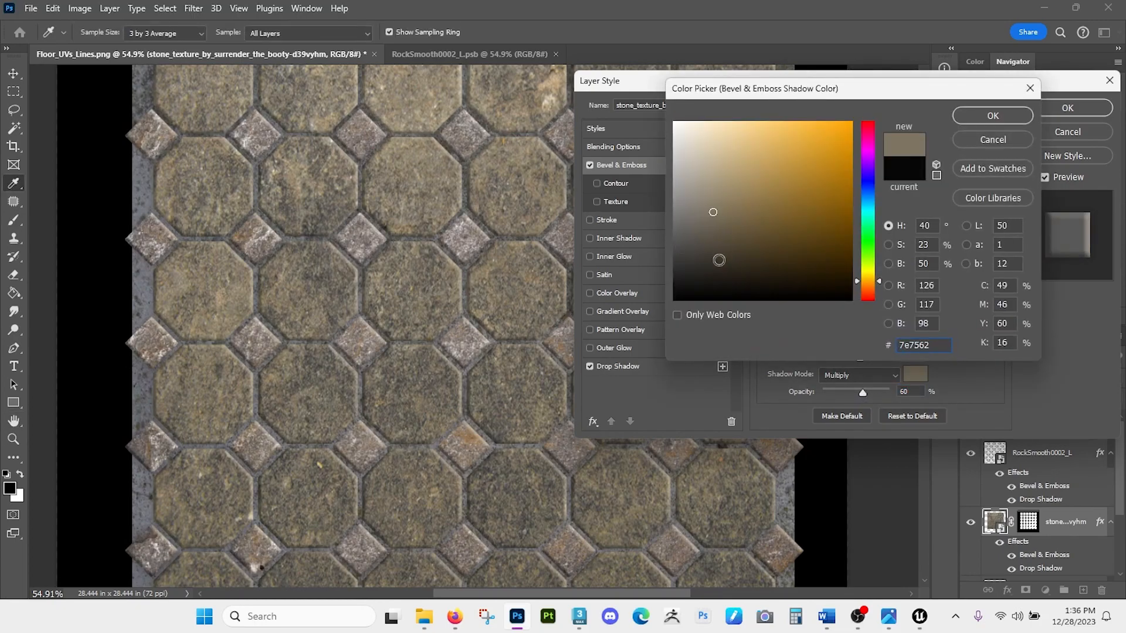
left_click(716, 261)
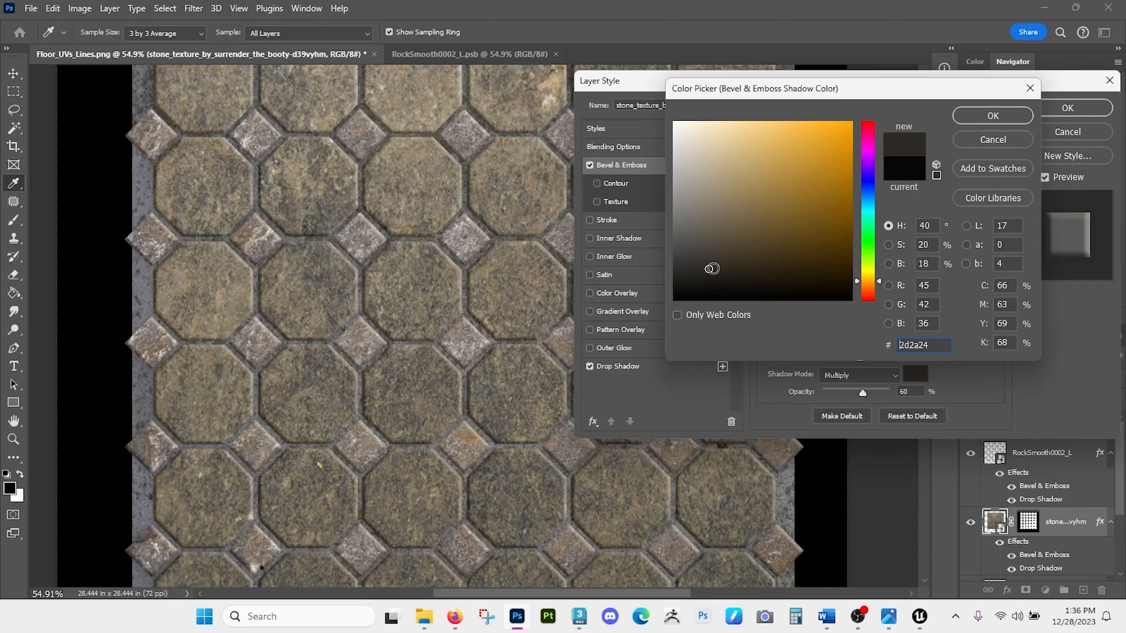
left_click(726, 270)
left_click(982, 119)
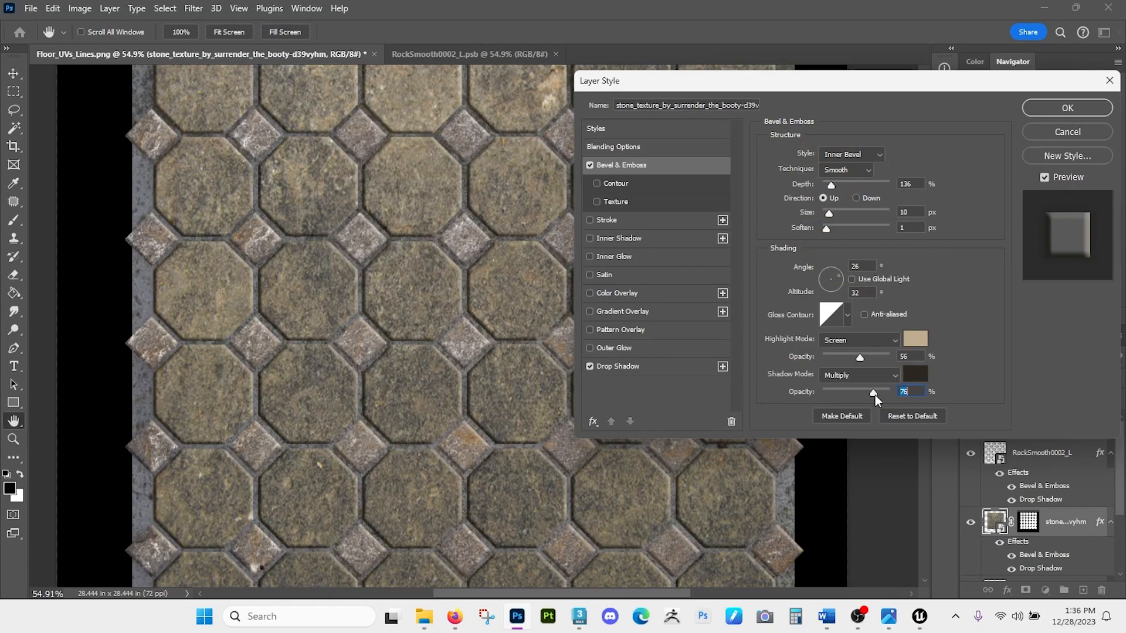
left_click(858, 357)
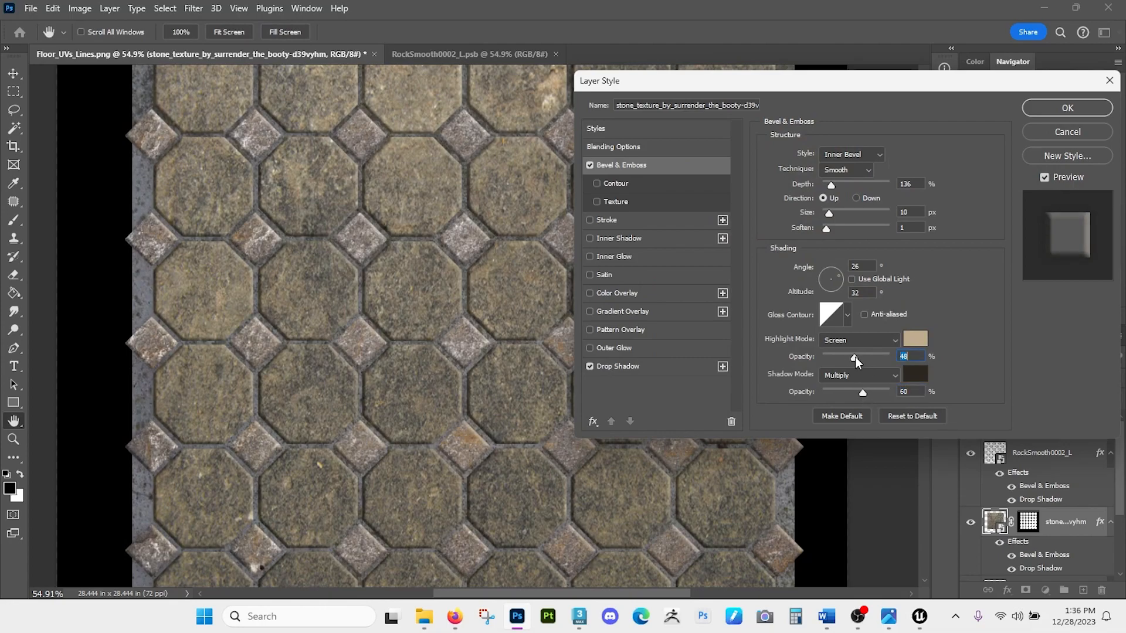
left_click_drag(860, 358, 868, 358)
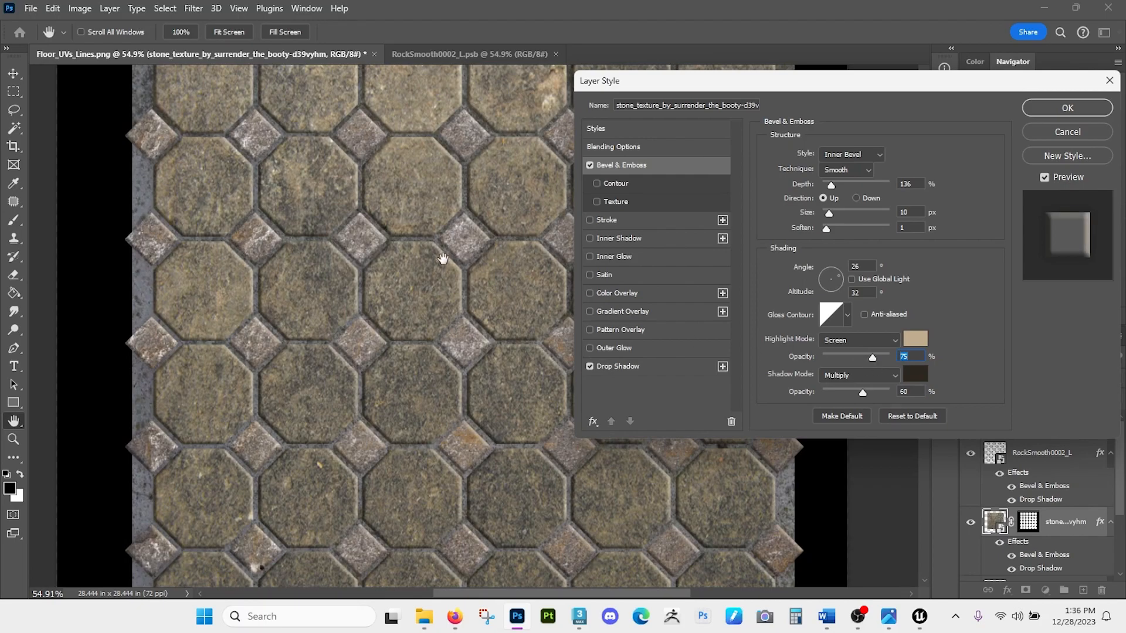
- Switch the octagon bevel's technique to Chisel Hard with size 5 px and depth 376%
left_click(845, 171)
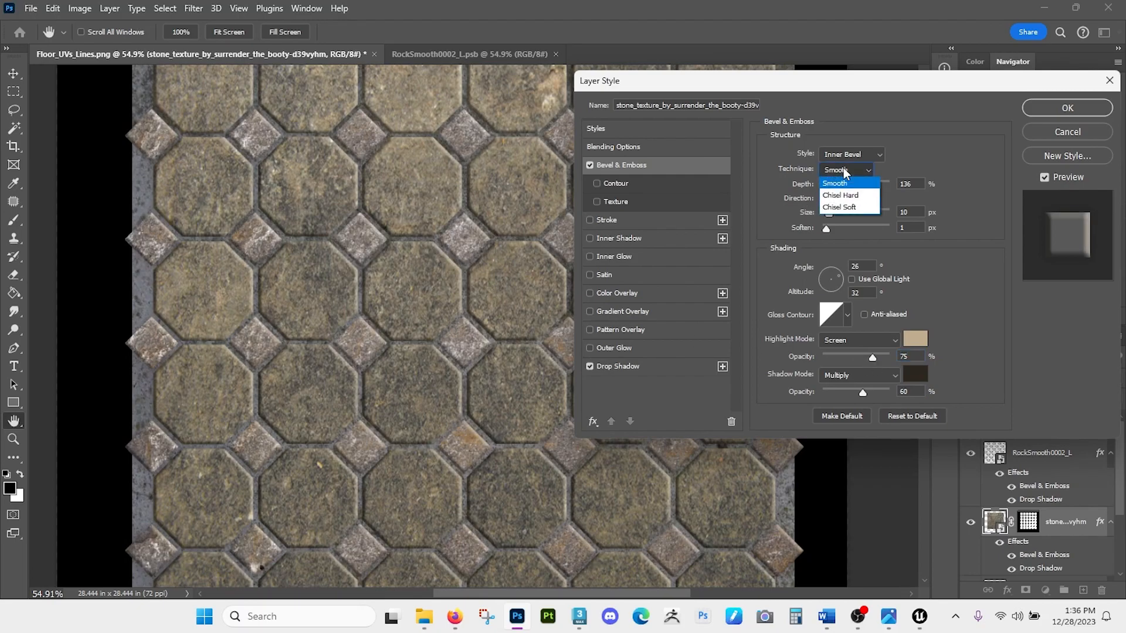
left_click(858, 197)
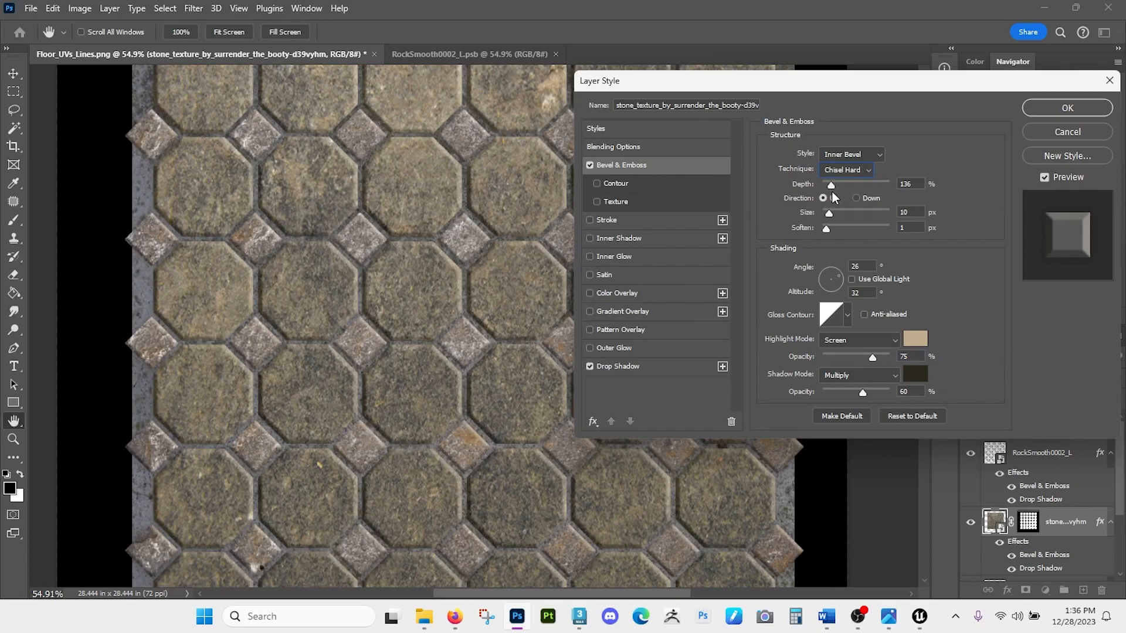
left_click_drag(829, 215, 828, 215)
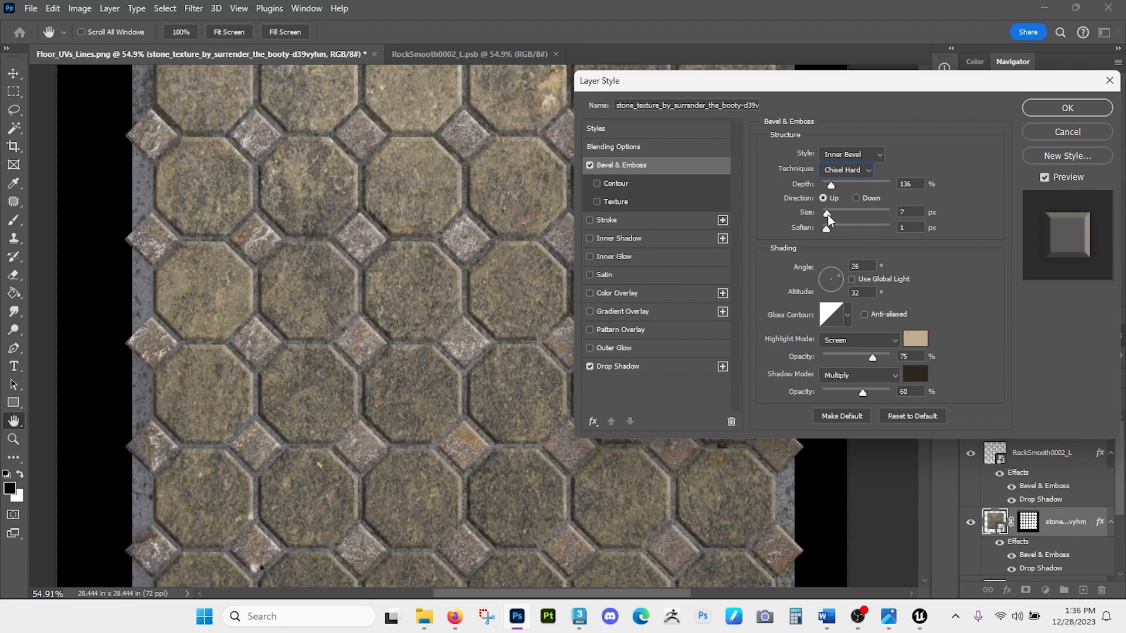
left_click_drag(826, 214, 847, 185)
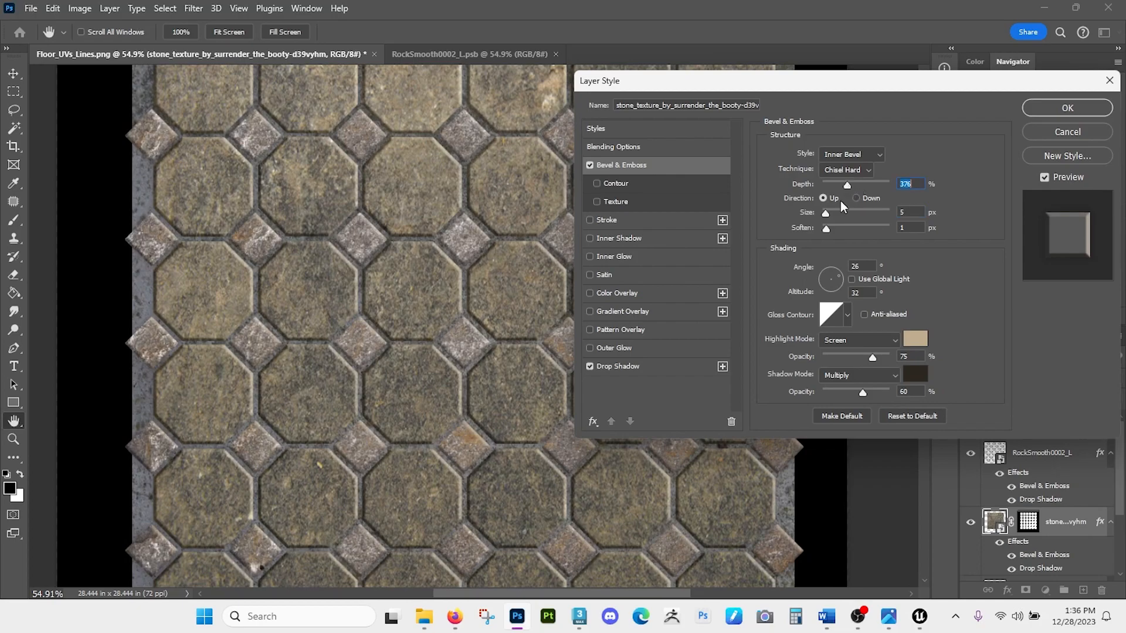
- Set the octagon bevel's soften to 6 px and highlight opacity to 49%, and apply the layer style
left_click_drag(827, 229, 848, 230)
left_click(855, 358)
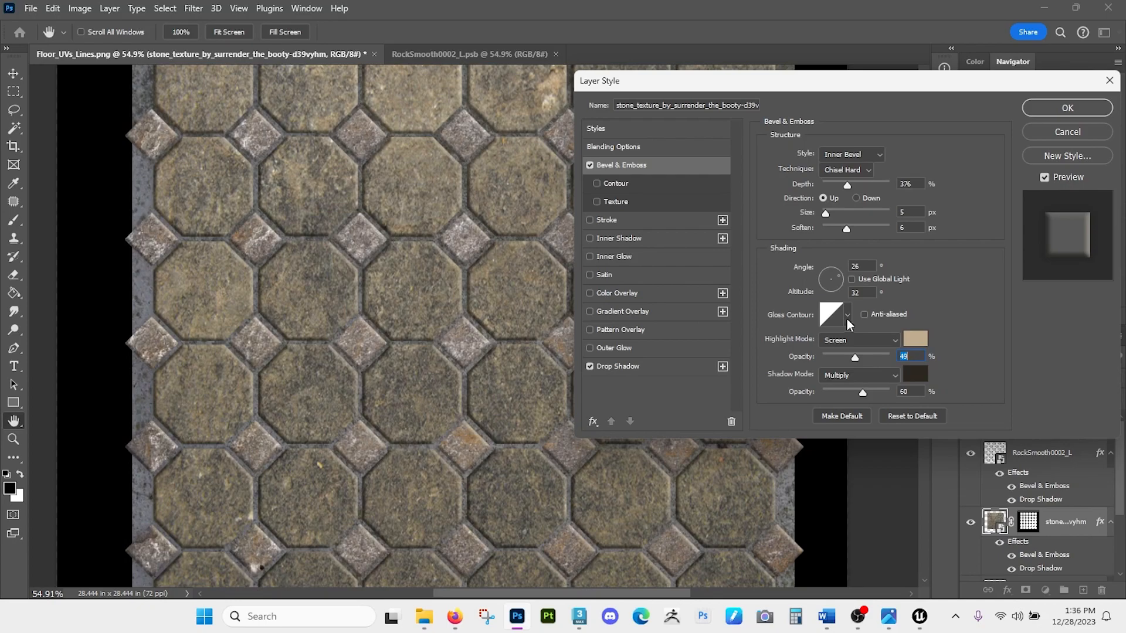
left_click(1067, 108)
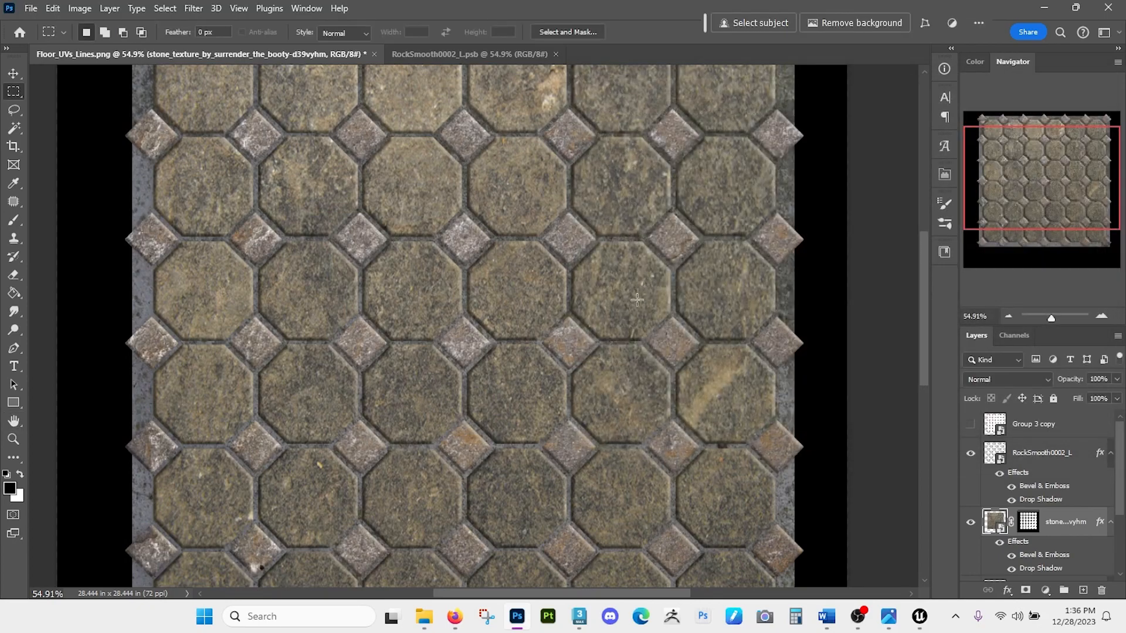
- Set the brown diamond tiles' bevel to Chisel Hard with depth 365% and size 6 px, and apply the layer style
key("ctrl+space")
left_click_drag(467, 243, 480, 243)
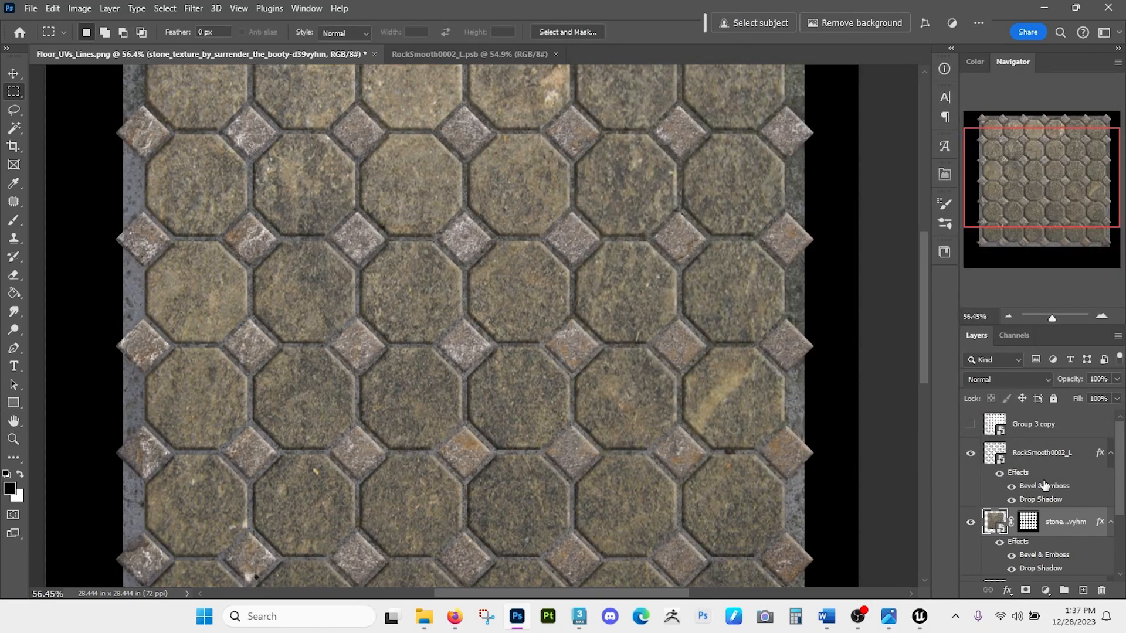
double_click(1045, 486)
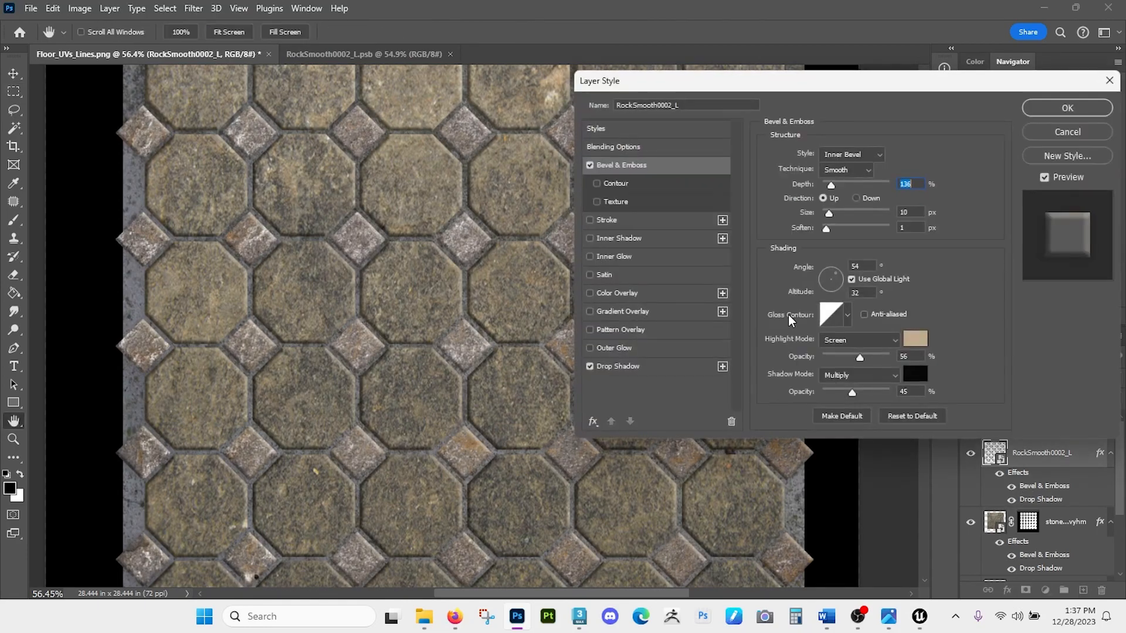
left_click(843, 171)
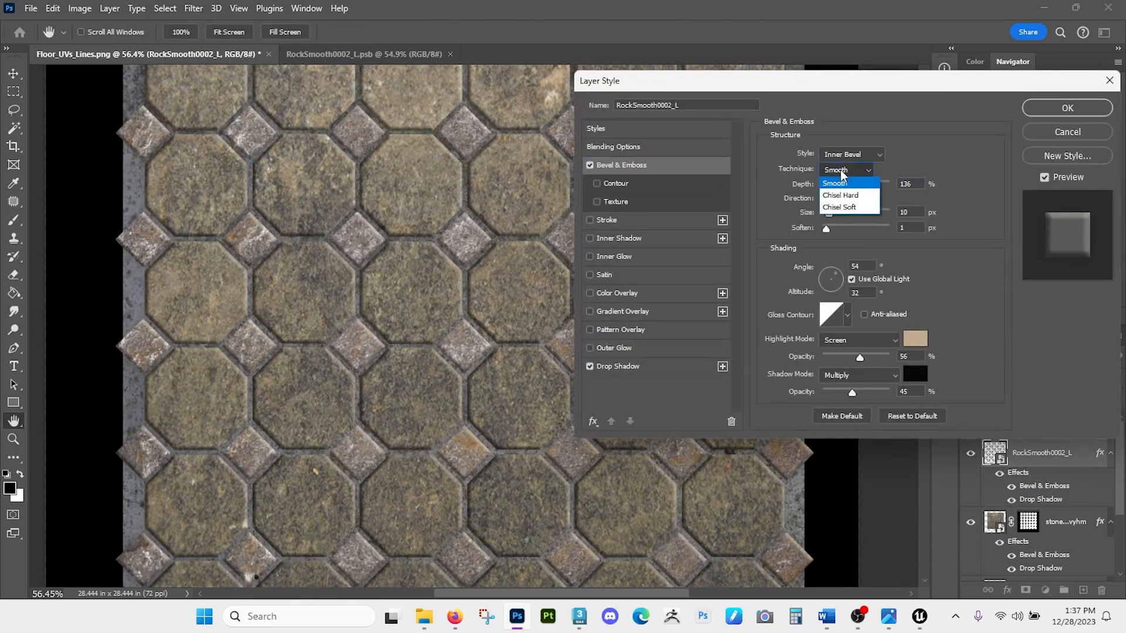
left_click(841, 195)
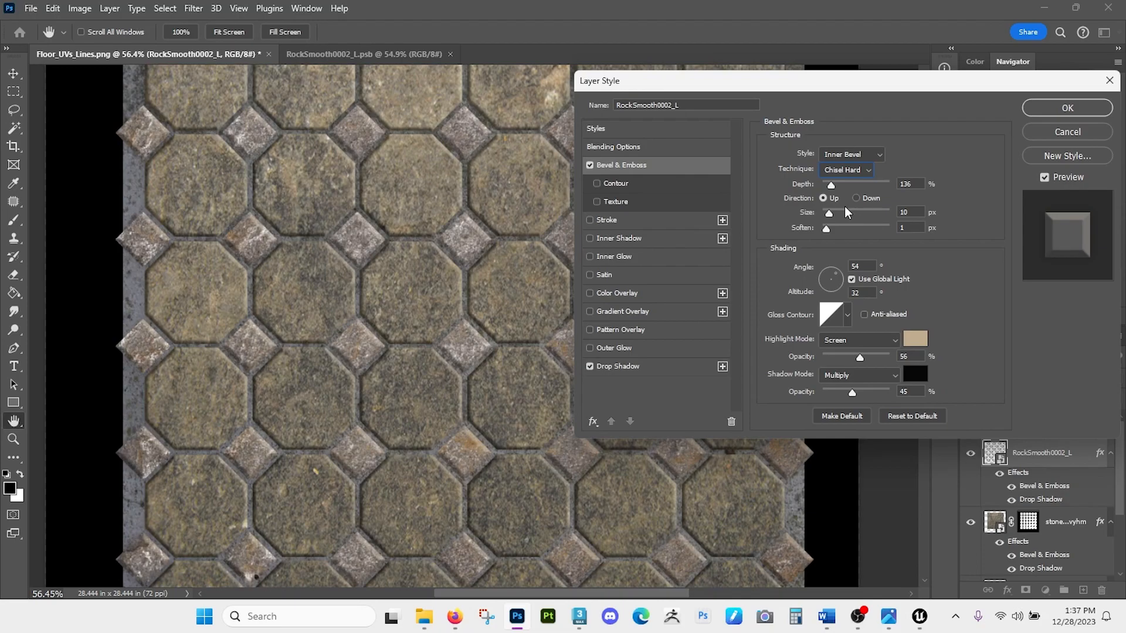
left_click(846, 184)
left_click_drag(828, 215, 827, 215)
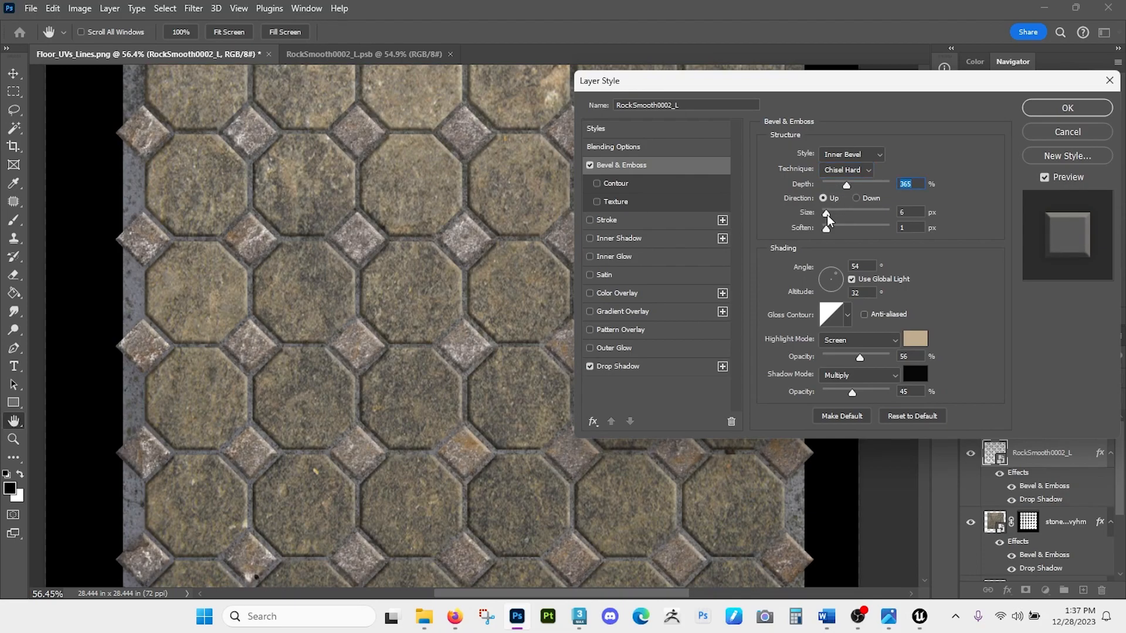
left_click(827, 215)
left_click(1034, 112)
key("ctrl+space")
mouse_move(648, 337)
left_mouse_down()
mouse_move(616, 320)
mouse_move(639, 336)
left_mouse_up()
scroll(1035, 504, "down", 3)
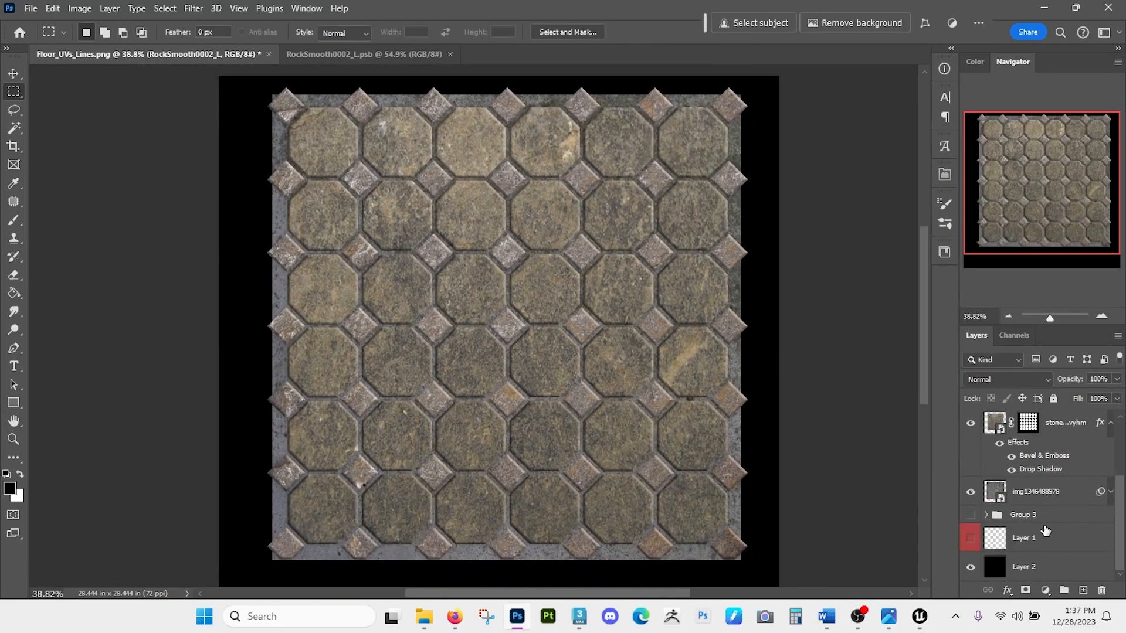
left_click(1047, 495)
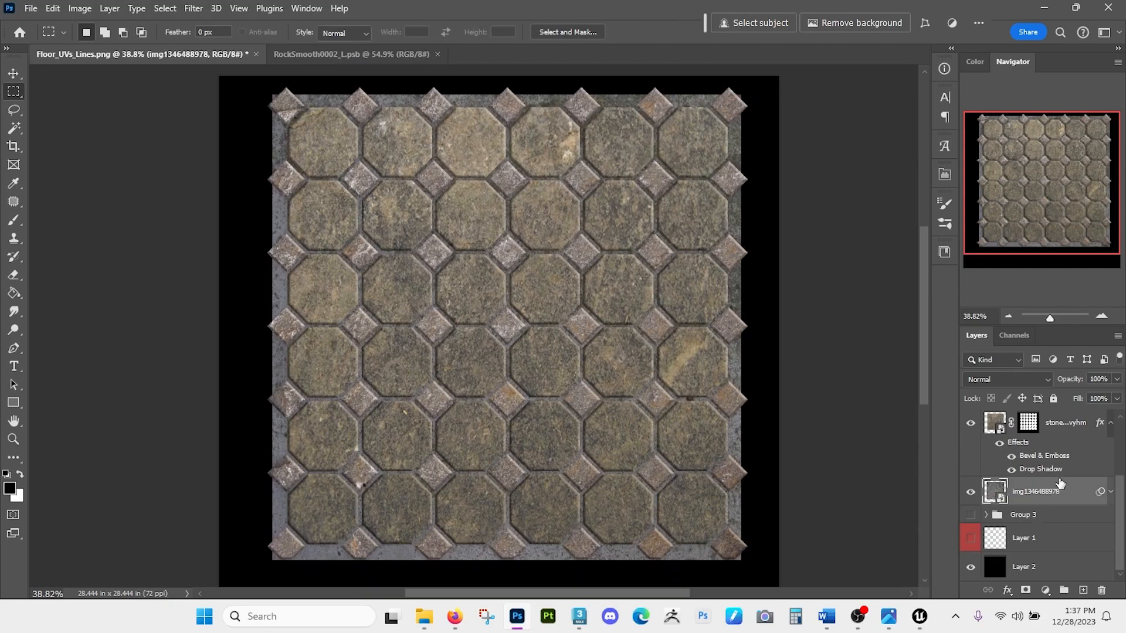
key("ctrl+u")
left_click_drag(916, 276, 904, 277)
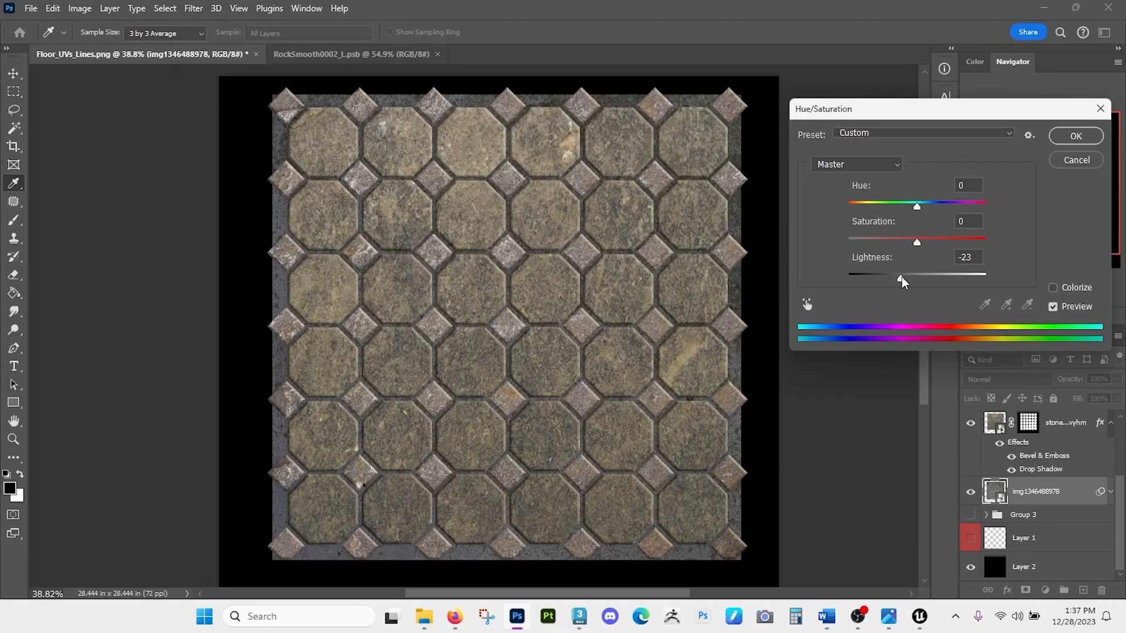
key("Return")
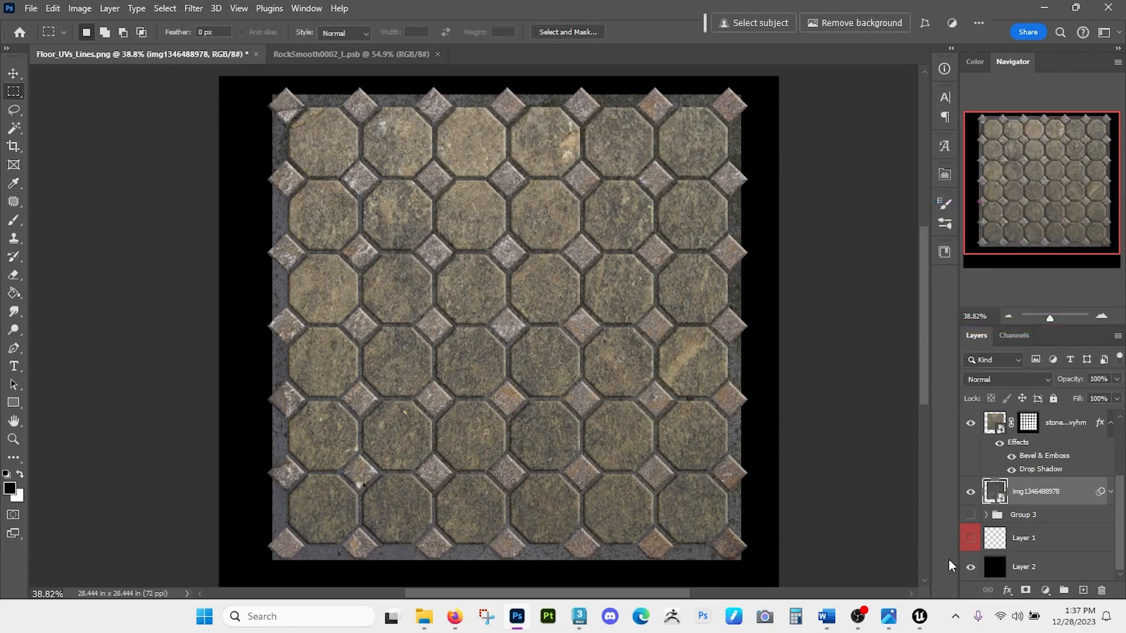
- Check the dungeon reference picture 001.jpg and place it from its folder into the floor texture document
left_click(888, 617)
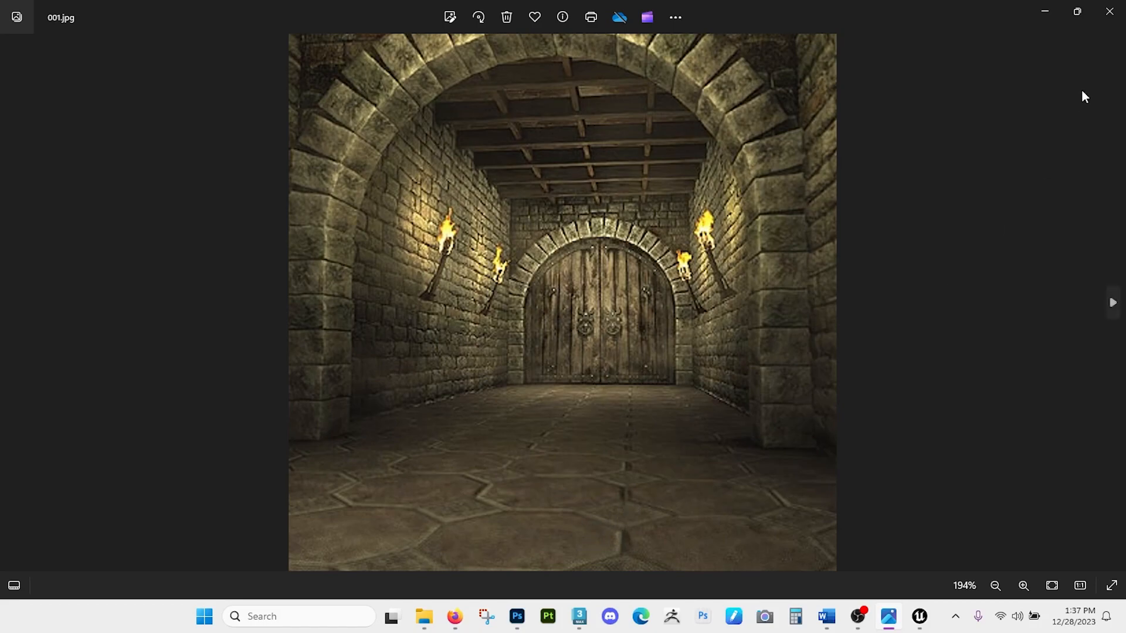
left_click(889, 617)
mouse_move(432, 626)
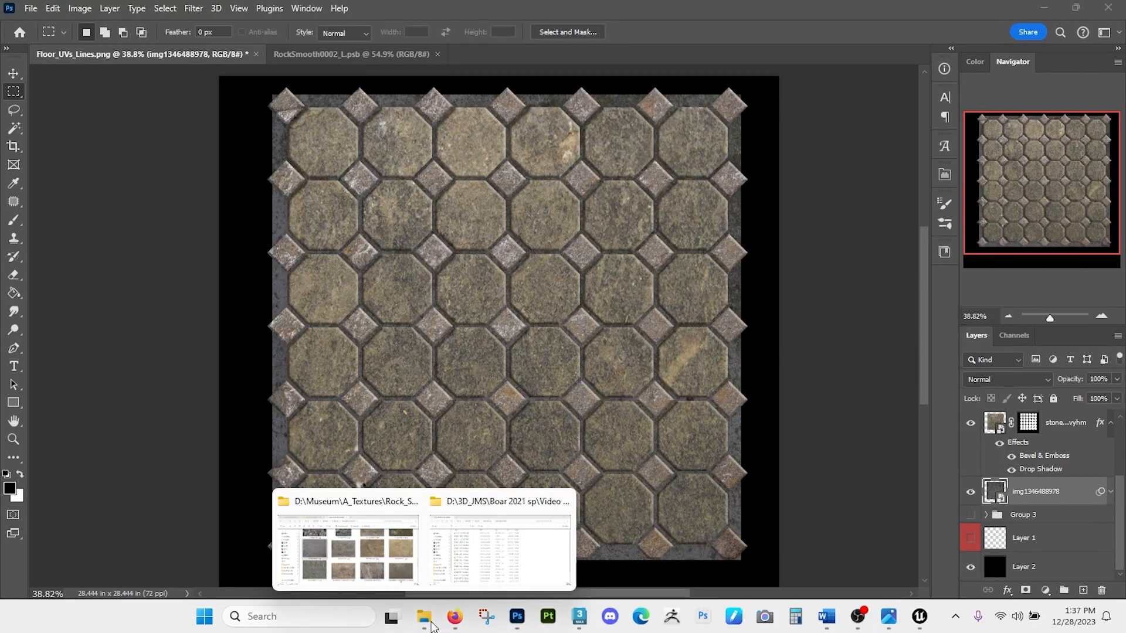
left_click(369, 565)
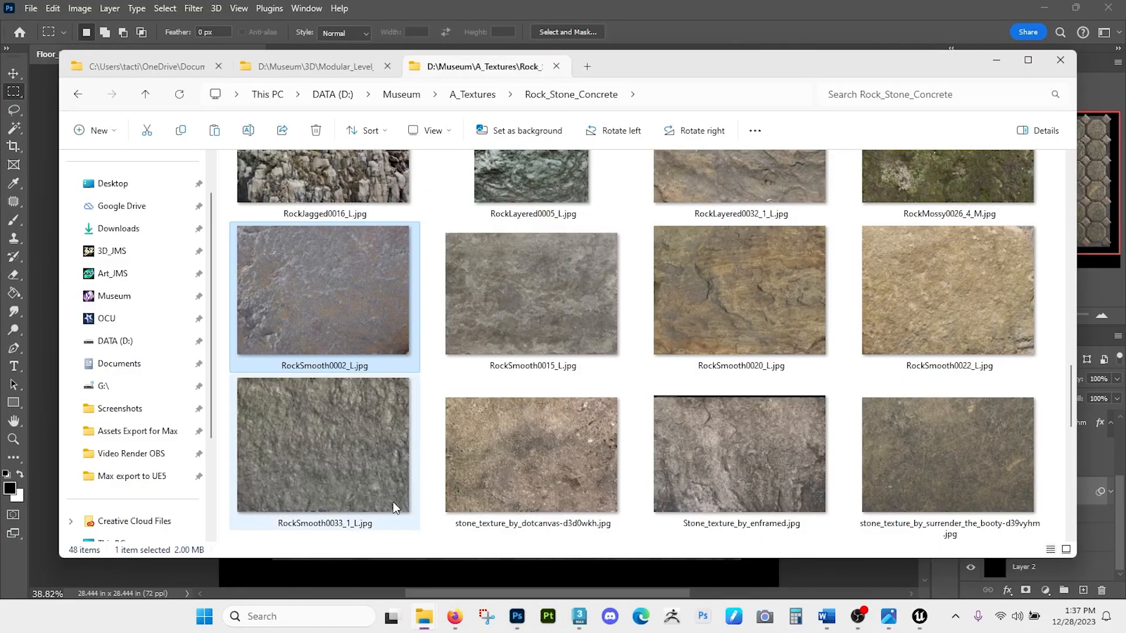
left_click(301, 68)
left_click_drag(734, 195, 611, 573)
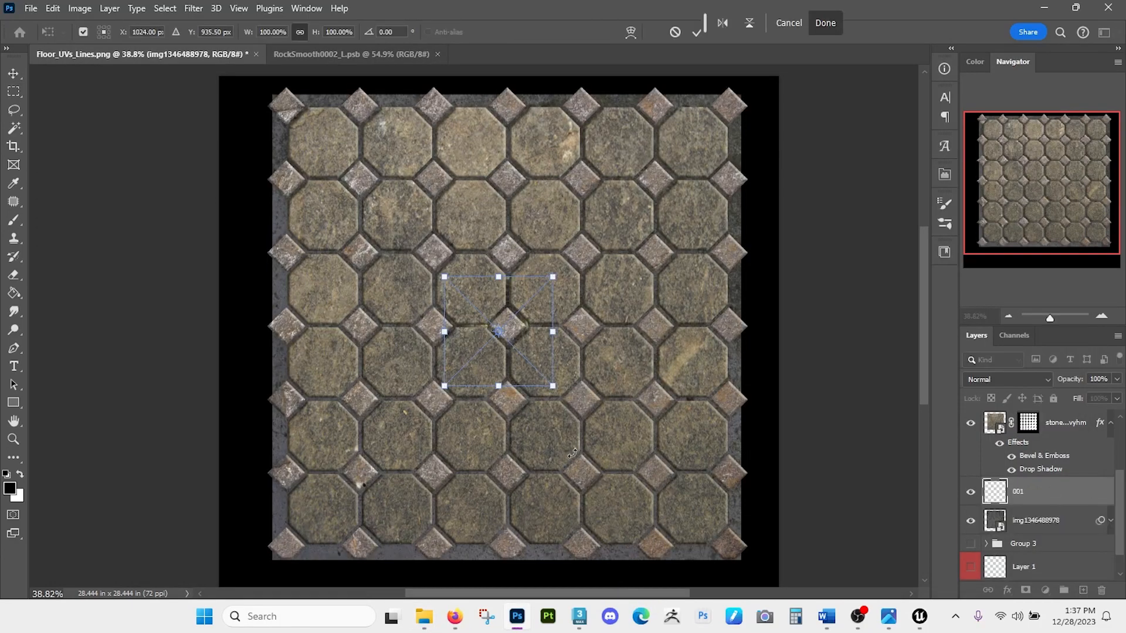
- Scale the placed 001 reference to about 231% in the canvas's upper-left corner and move its layer to the top of the stack
left_click_drag(504, 317, 321, 106)
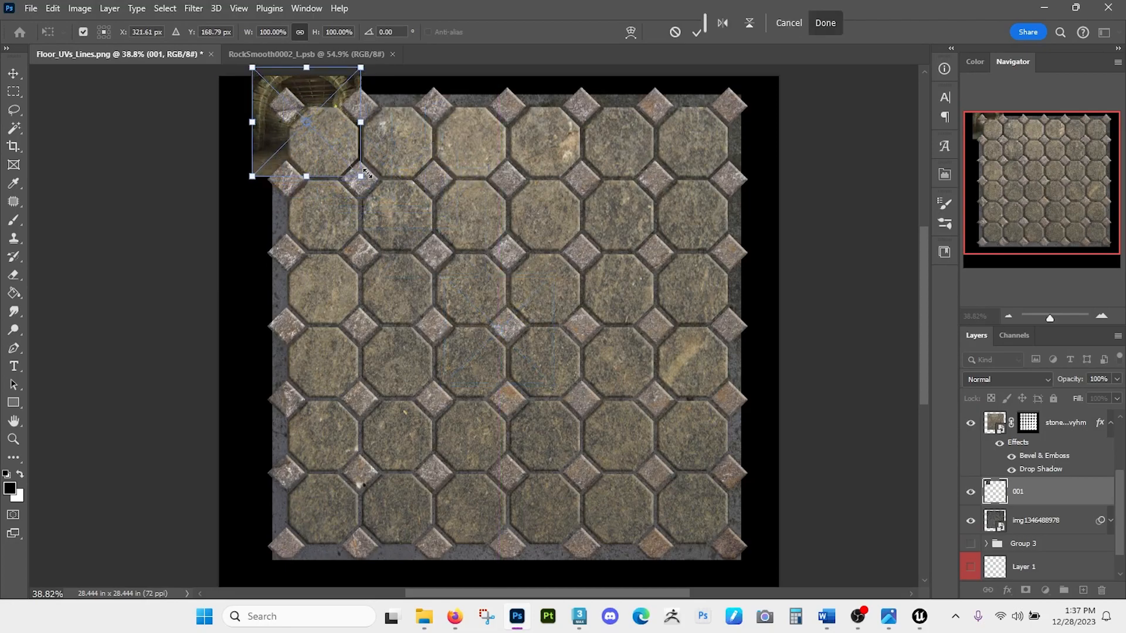
left_click_drag(365, 179, 503, 301)
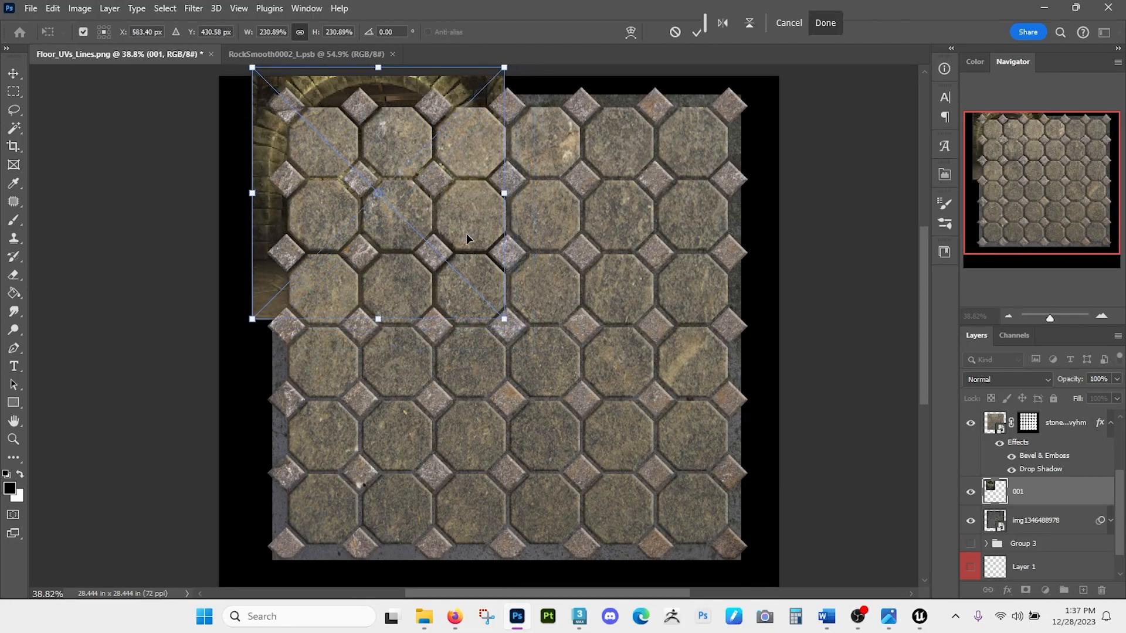
key("Return")
left_click_drag(1038, 405, 1038, 412)
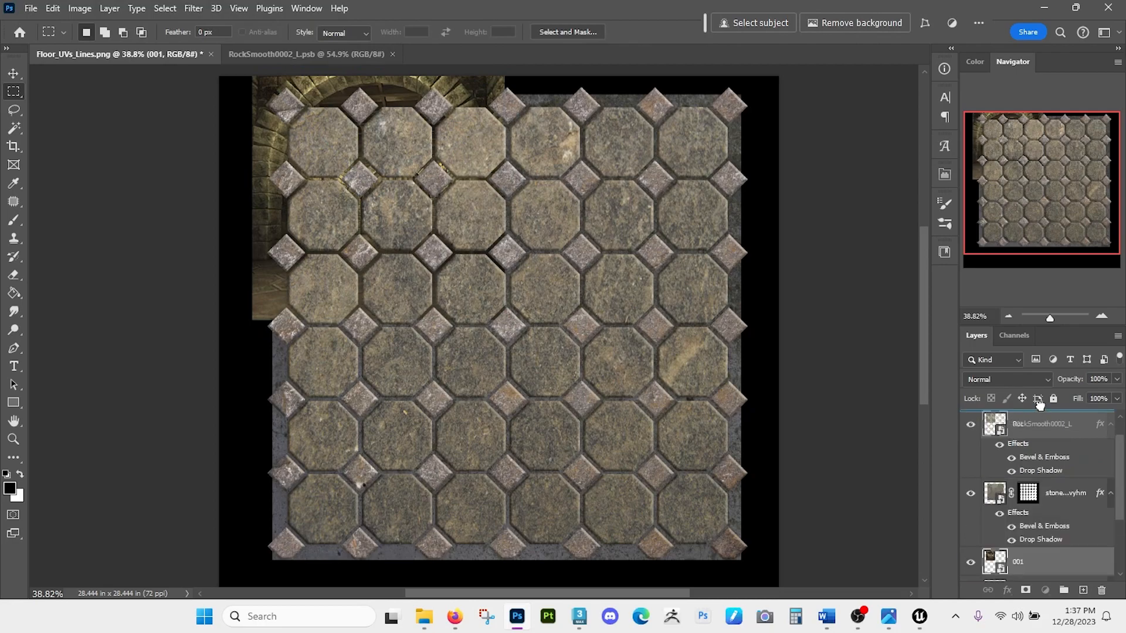
- Sample a brown foreground colour from the floor stones in the dungeon reference image
key("z")
left_click_drag(454, 313, 501, 357)
key("m")
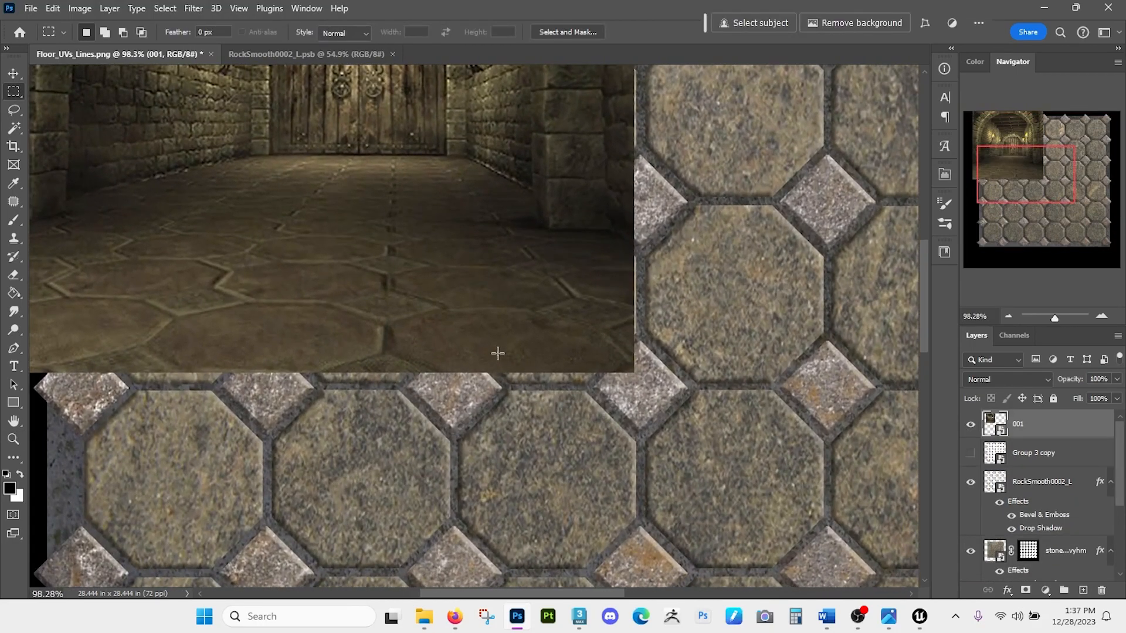
key("g")
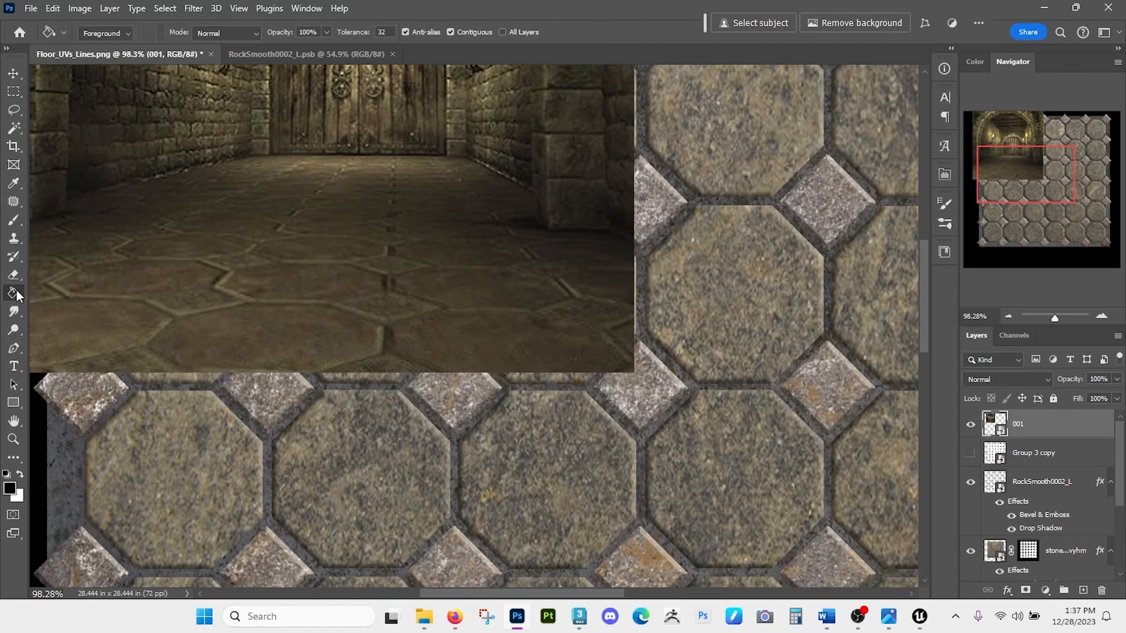
left_click(288, 268, "alt")
key("z")
left_click_drag(397, 291, 383, 291)
key("g")
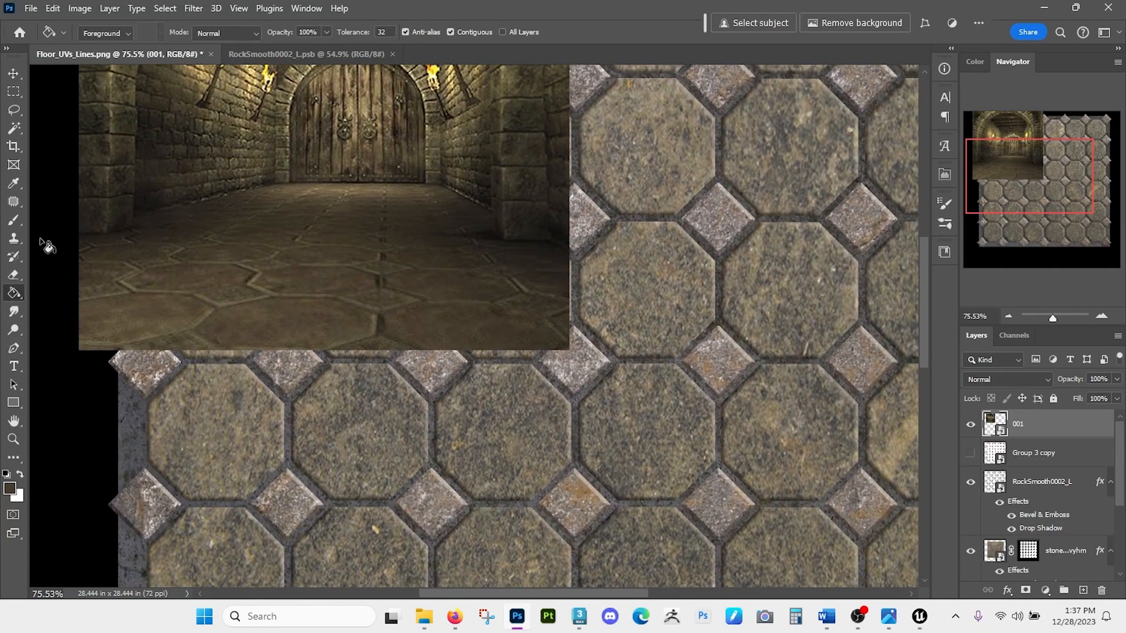
- Sample the reference floor's brown with the Eyedropper, trying Point Sample first and settling on an 11 by 11 Average sample size
left_click(14, 191)
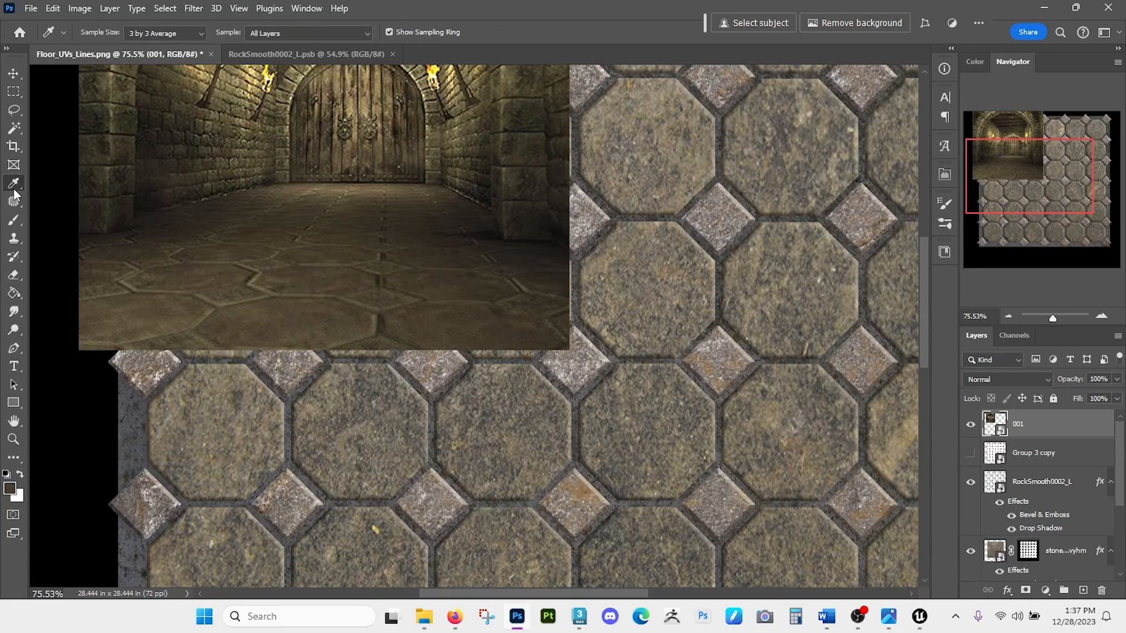
left_click(155, 33)
left_click(153, 46)
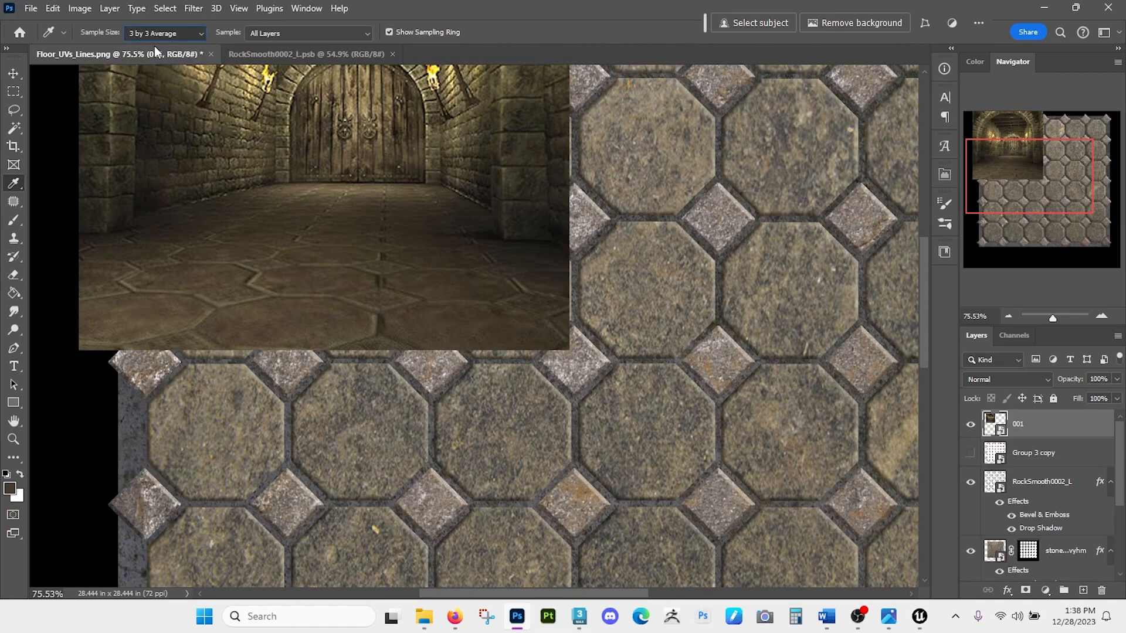
left_click(298, 274)
left_click_drag(299, 274, 257, 272)
left_click(203, 33)
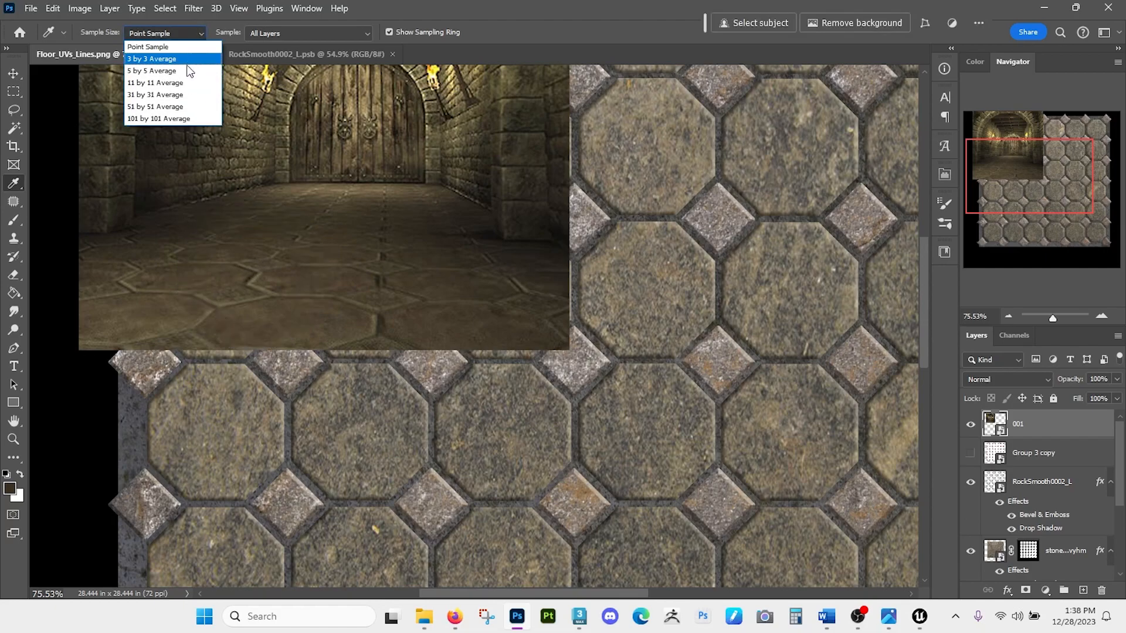
left_click(177, 88)
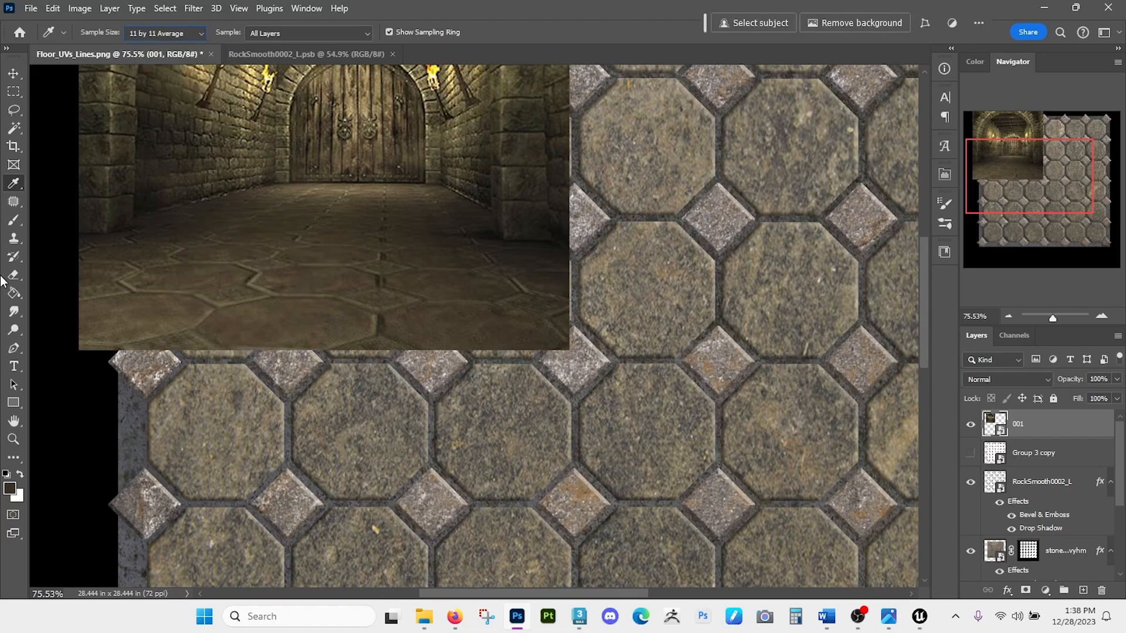
left_click(302, 268)
- Switch to the Brush tool and set the brush size to 56 px
key("b")
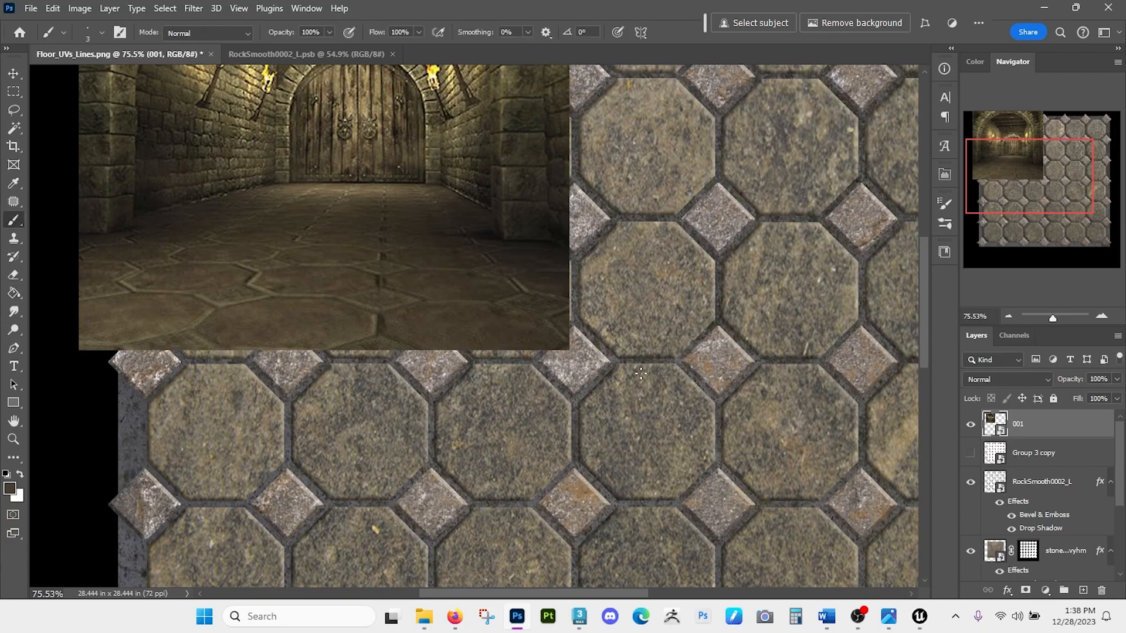
right_click(636, 378)
left_click(737, 287)
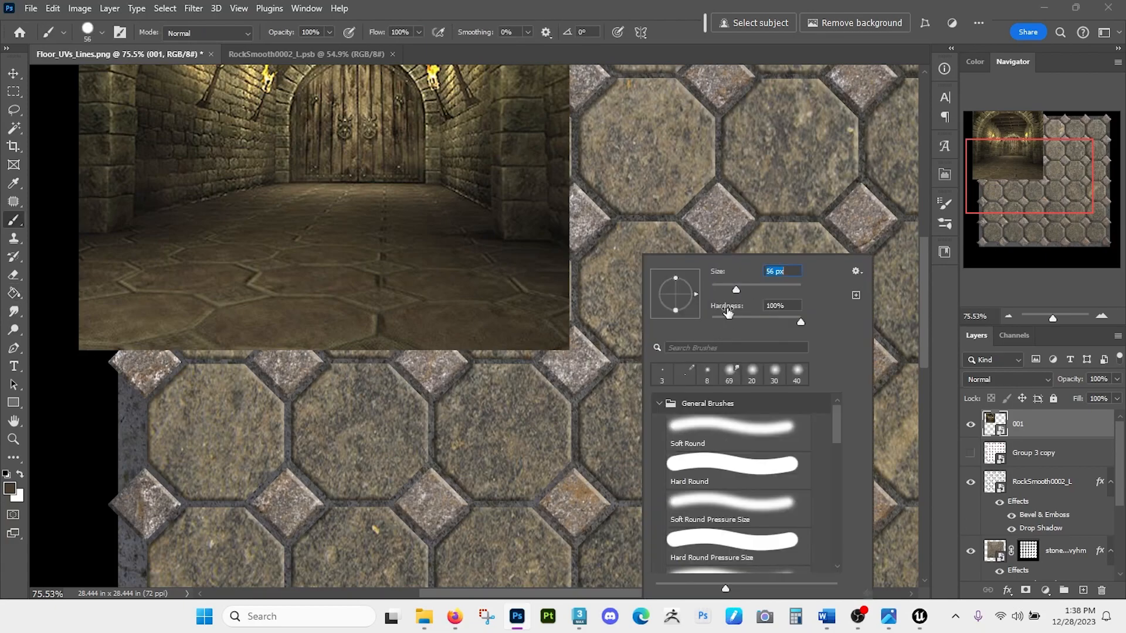
left_click(626, 337)
- Move the dungeon reference image further into the canvas's upper-left corner to uncover more of the floor tiles
mouse_move(626, 337)
left_mouse_down()
mouse_move(641, 356)
mouse_move(695, 331)
mouse_move(680, 313)
mouse_move(621, 295)
left_mouse_up()
key("Delete")
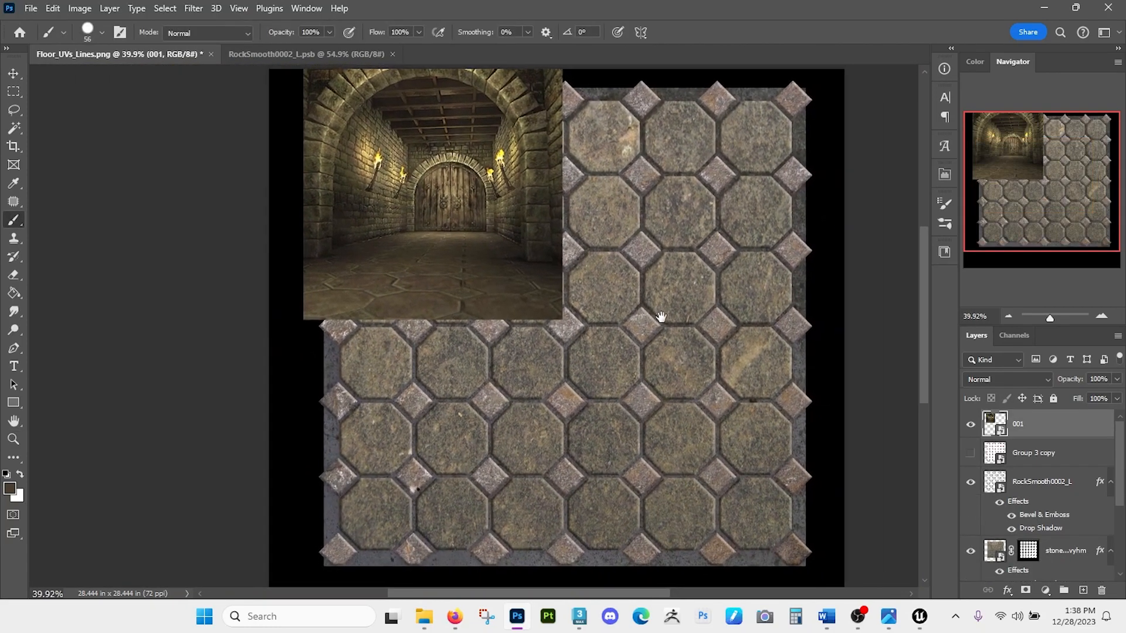
left_click_drag(631, 340, 562, 283)
left_click_drag(811, 478, 798, 479)
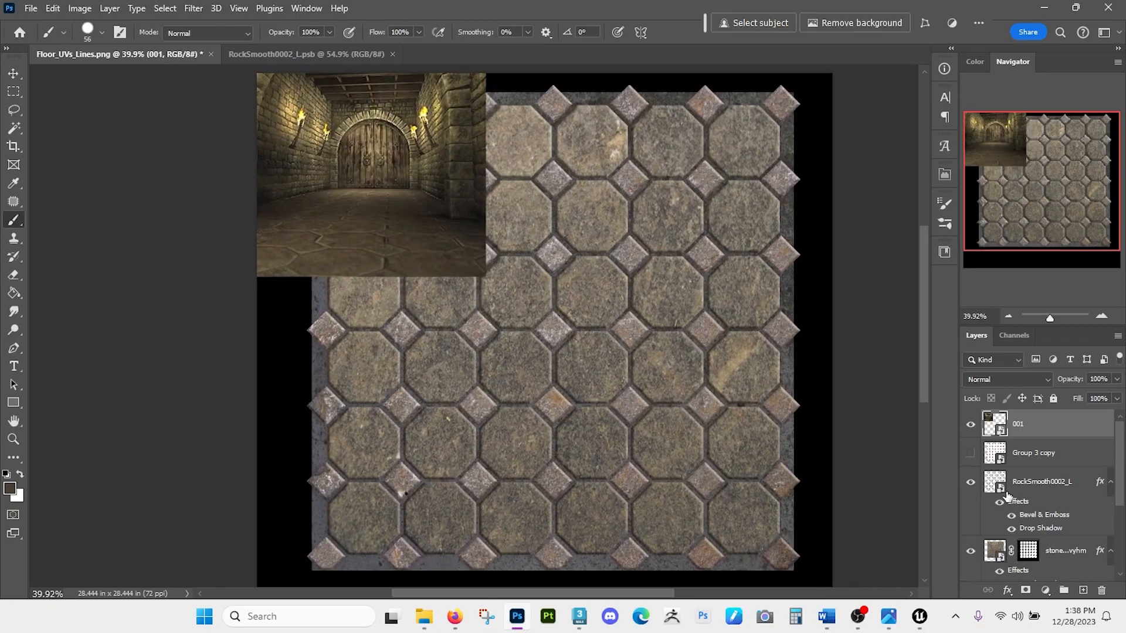
- Load the stone texture layer's octagon mask as a selection and add a new empty layer above that layer
left_click(995, 550)
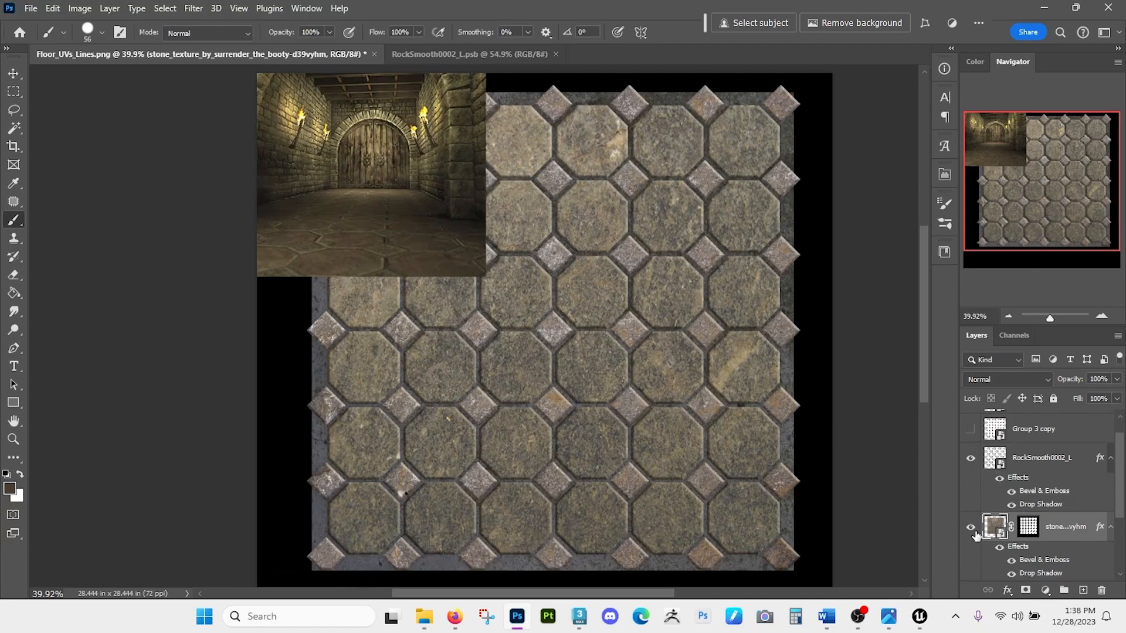
left_click(995, 527, "ctrl")
key("z")
left_click_drag(653, 360, 673, 368)
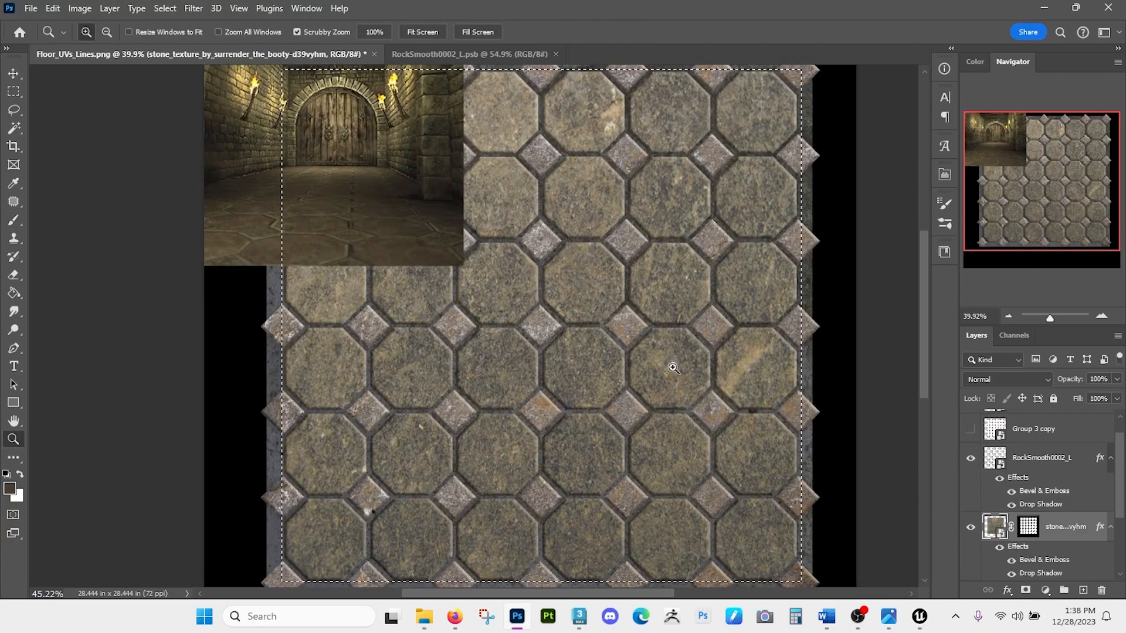
key("b")
left_click(1028, 530, "ctrl")
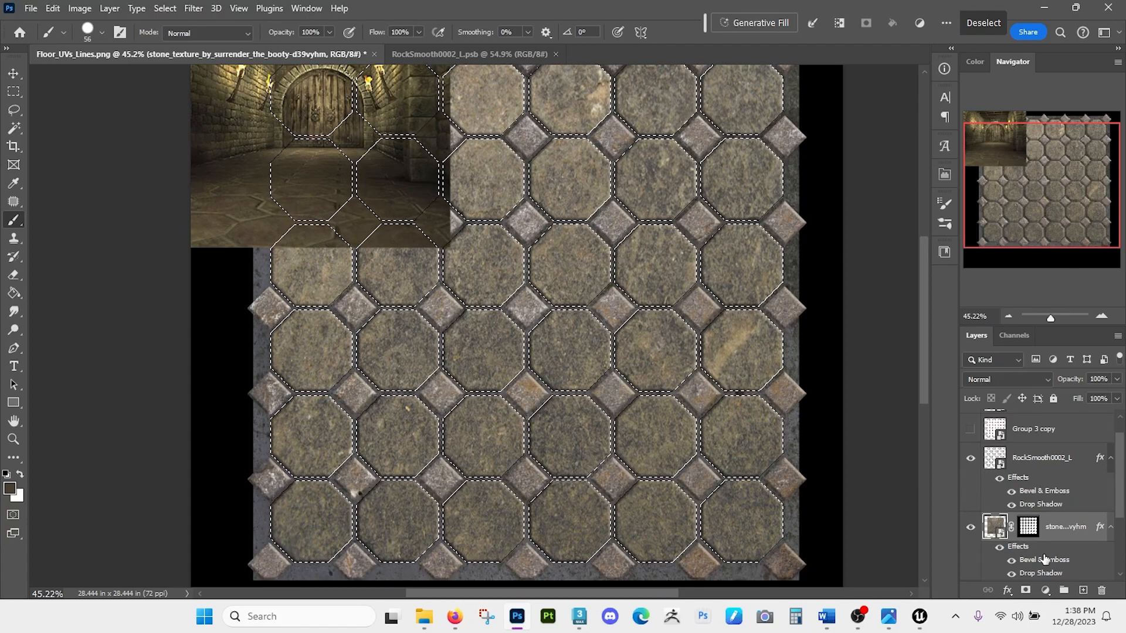
left_click(1083, 590)
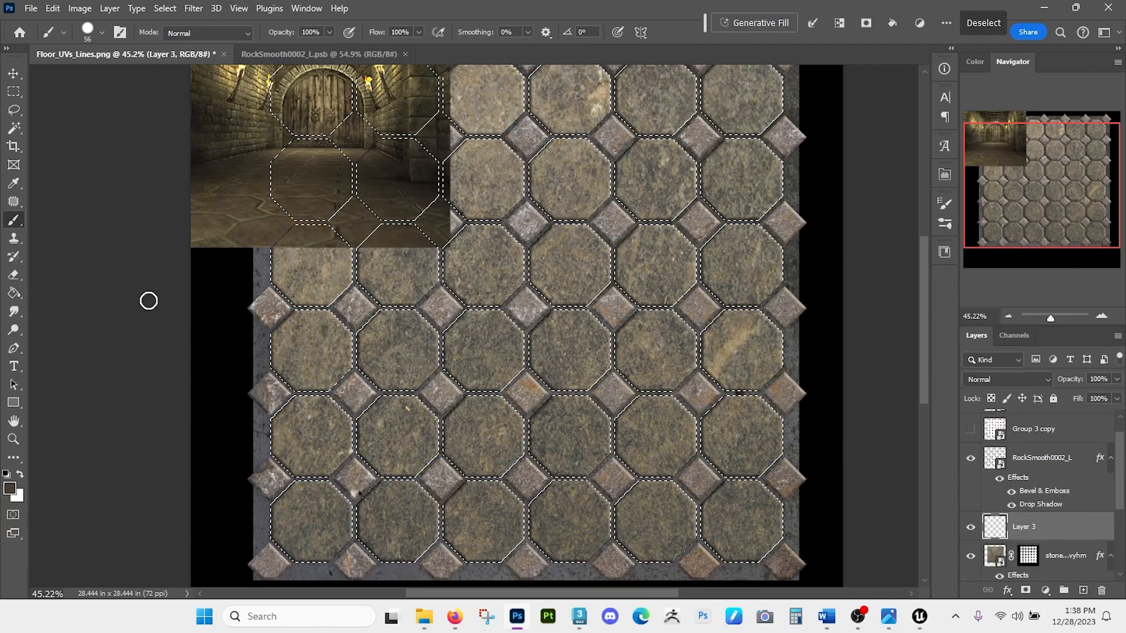
- Fill the octagon selection on the new layer with the sampled brown using the Paint Bucket, and deselect
key("g")
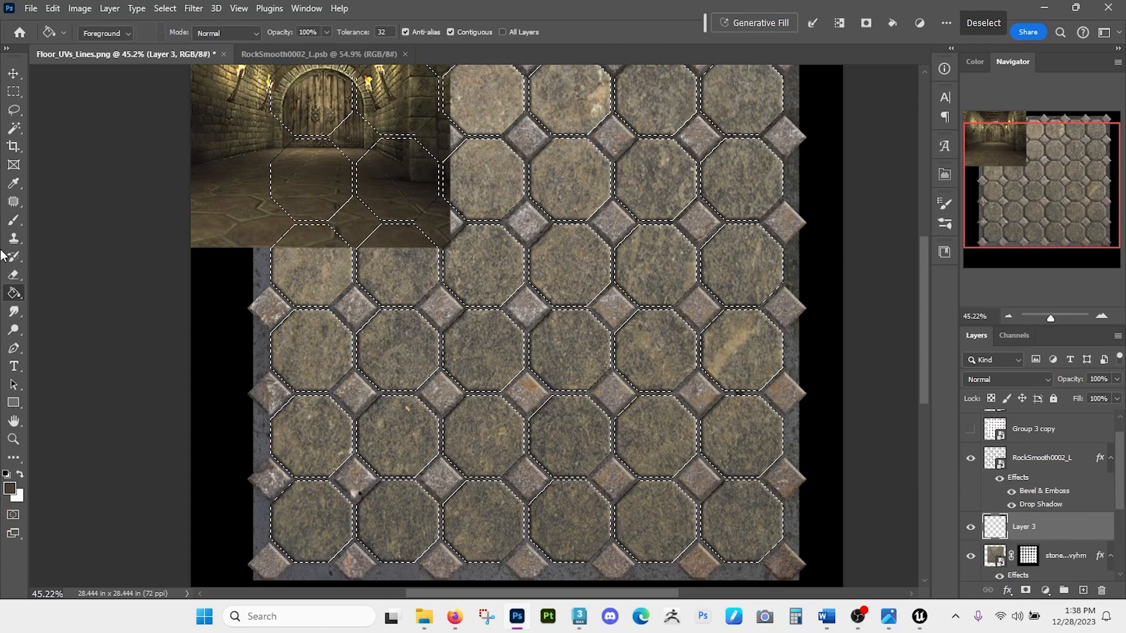
left_click(570, 333)
key("ctrl+d")
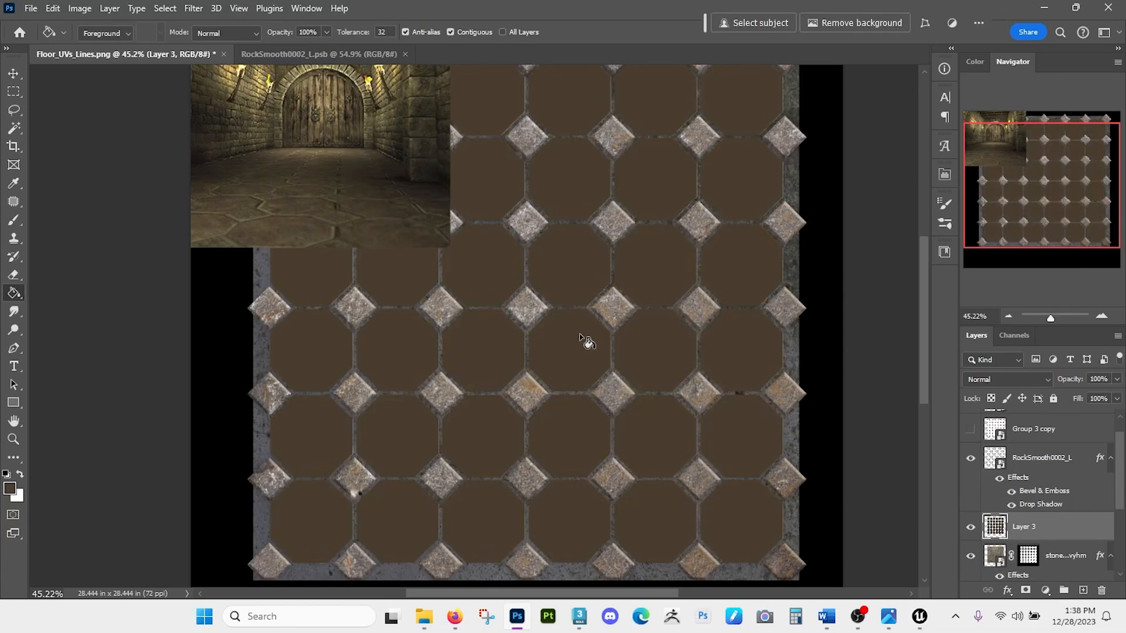
key("m")
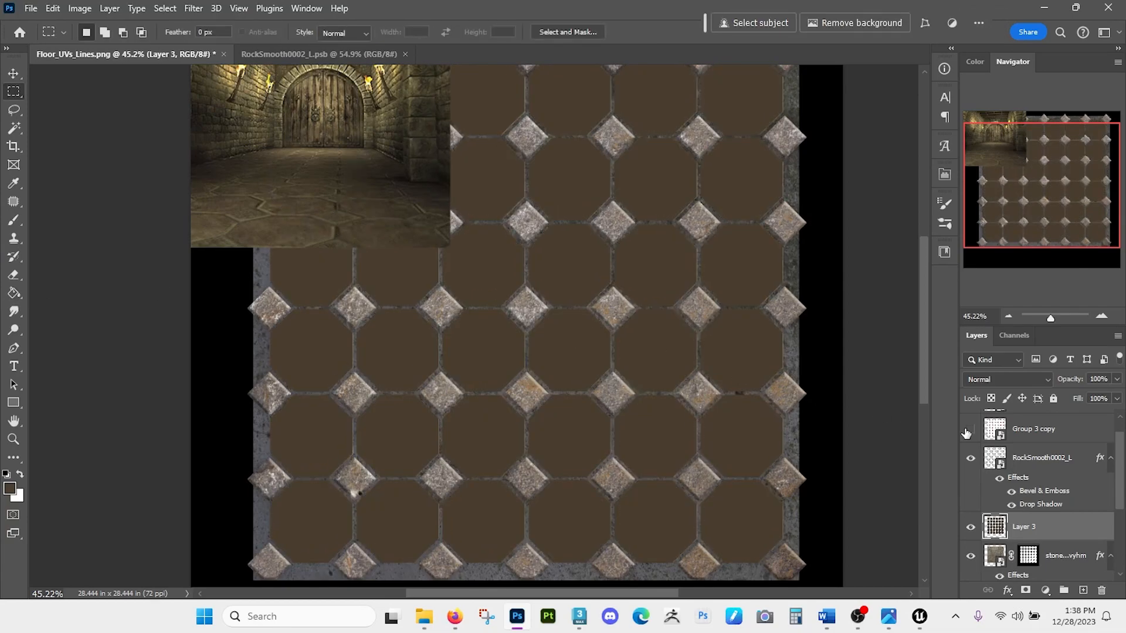
- Set Layer 3's blend mode to Hard Light and lower its opacity to 48%
left_click(1005, 382)
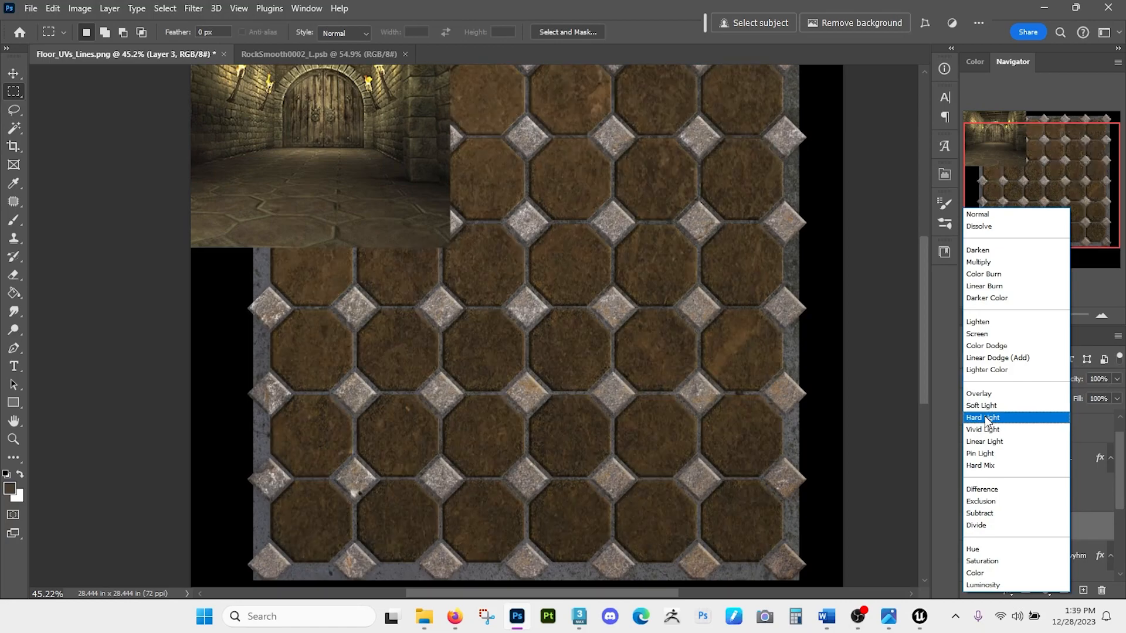
left_click(989, 418)
left_click(1116, 380)
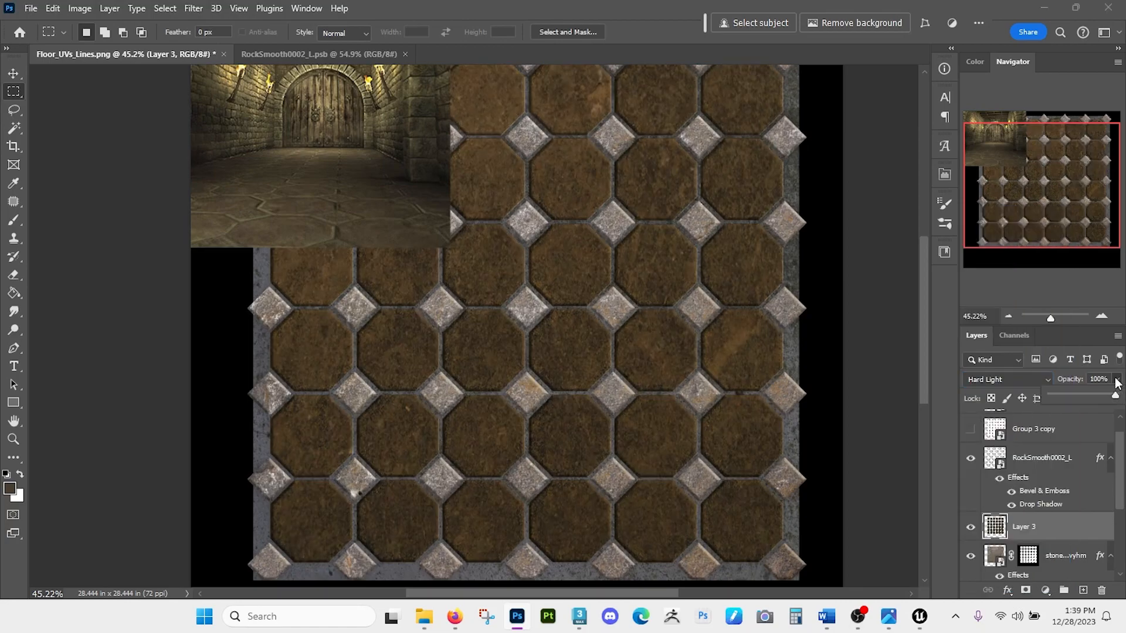
left_click_drag(1087, 396, 1073, 394)
left_click(1073, 394)
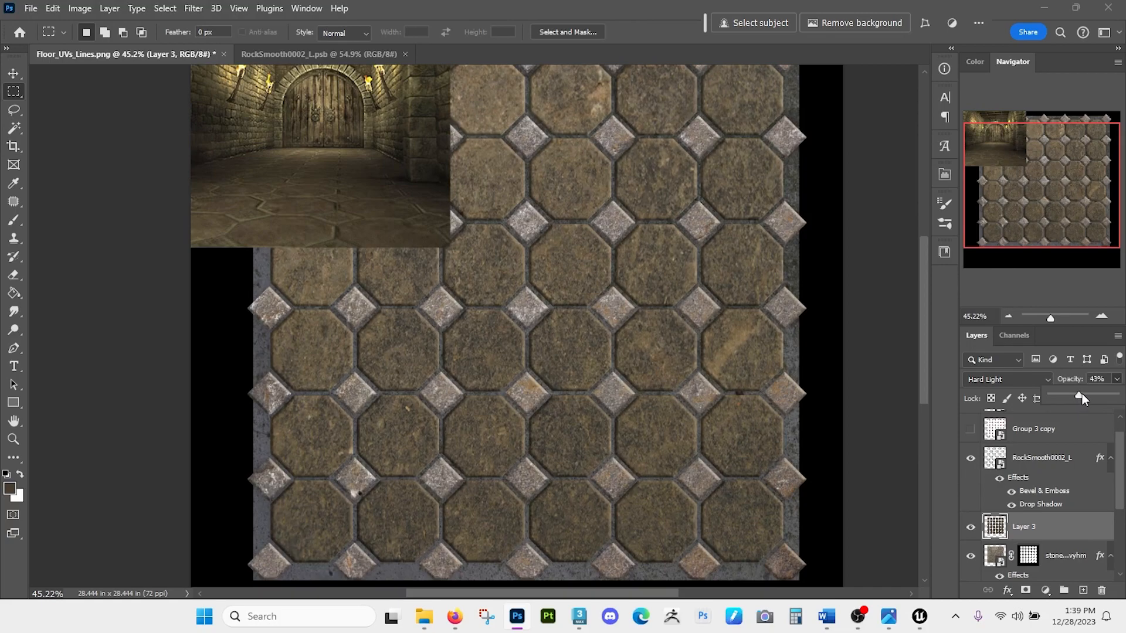
- Add a new layer above Group 3 copy and paint a brown comparison swatch across two neighbouring octagon tiles with the Brush
scroll(1065, 463, "up", 1)
left_click(1053, 457)
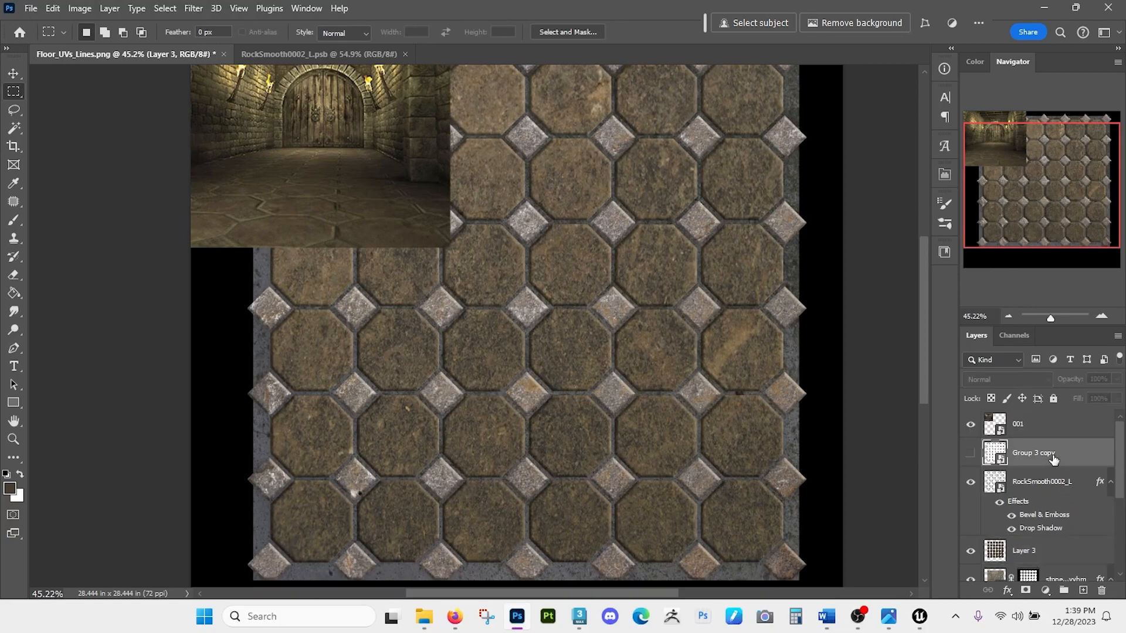
left_click(1084, 590)
key("b")
left_click_drag(554, 273, 581, 288)
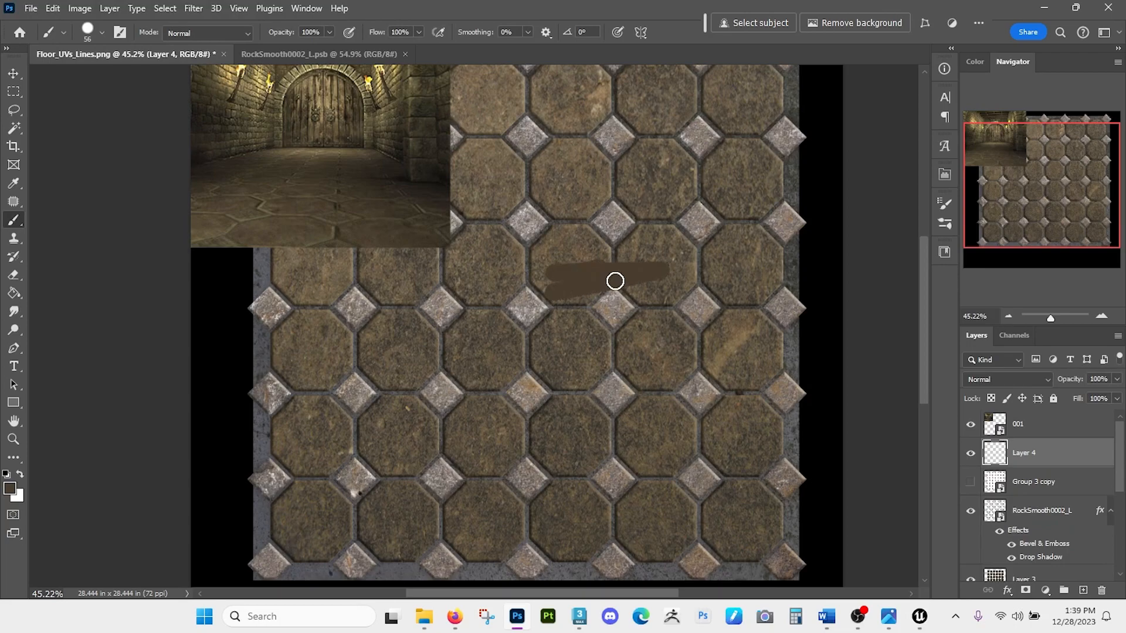
- Adjust Layer 3 with Hue/Saturation, lowering Lightness to -34 and tuning the Saturation to bring the octagons closer to the brown swatch
left_click(1068, 511)
scroll(1067, 513, "down", 3)
scroll(1066, 514, "up", 2)
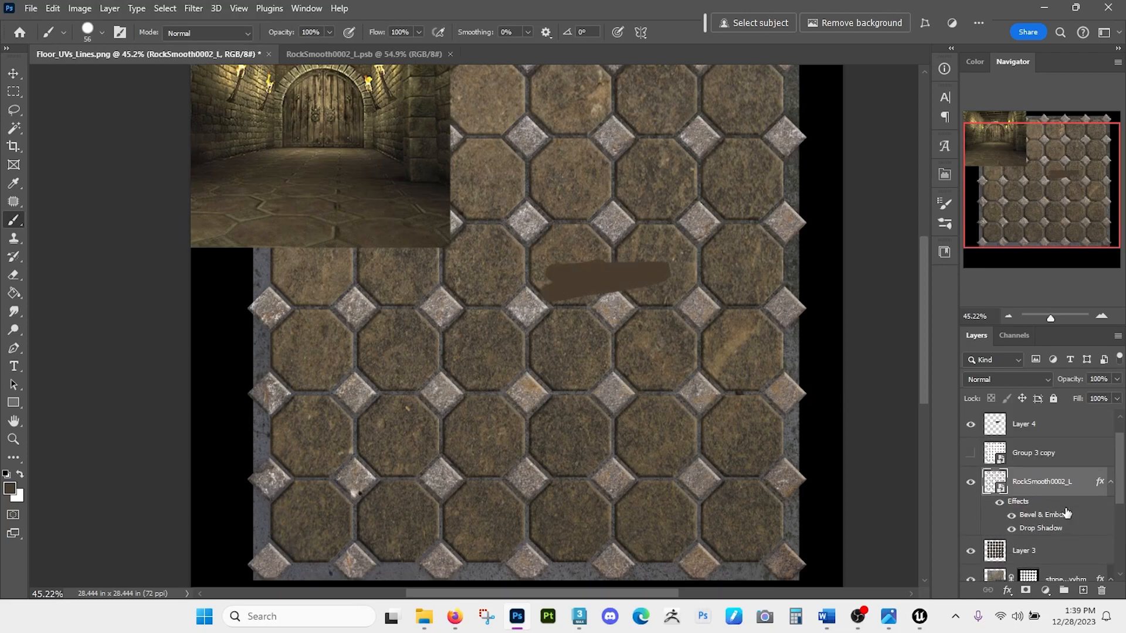
left_click(1046, 553)
key("ctrl+u")
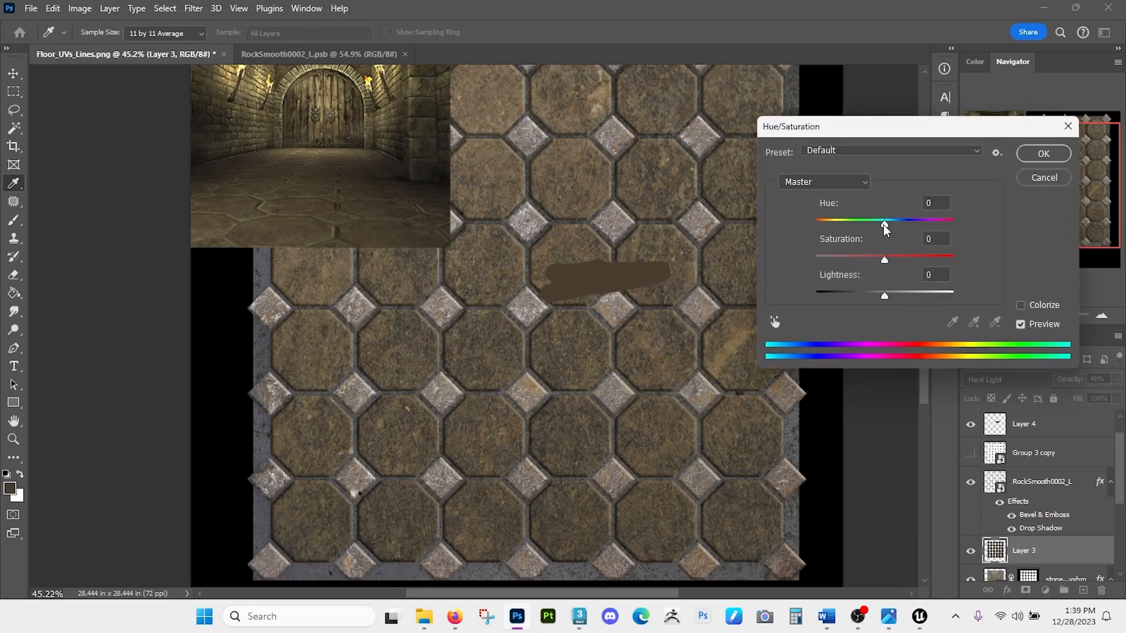
left_click_drag(884, 259, 862, 290)
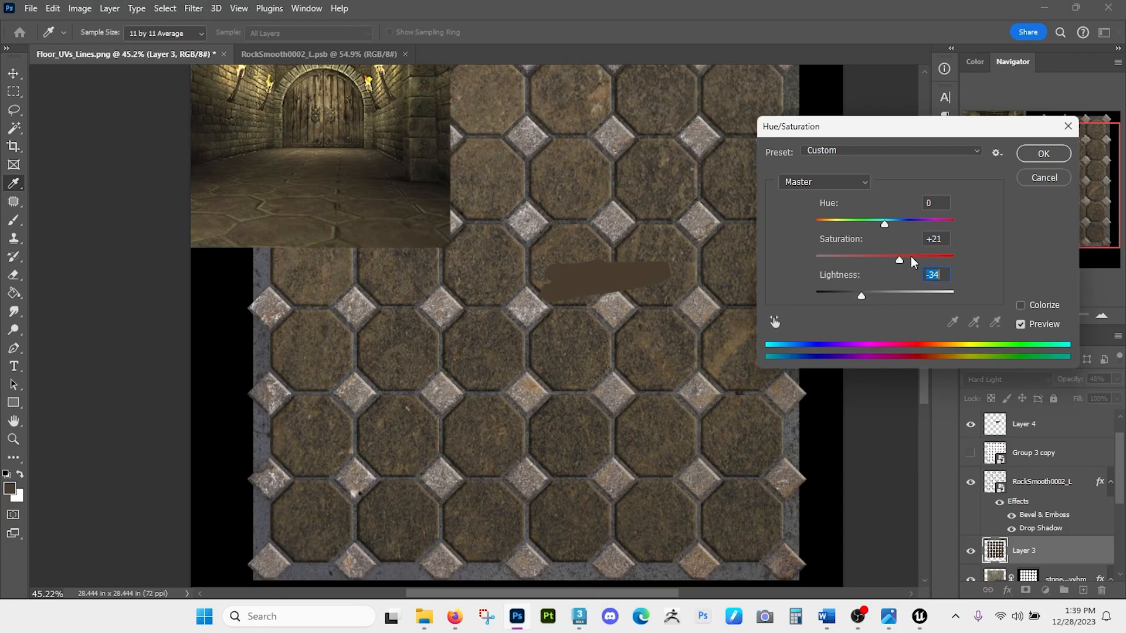
left_click_drag(912, 265, 898, 264)
left_click_drag(875, 262, 881, 262)
left_click(1033, 159)
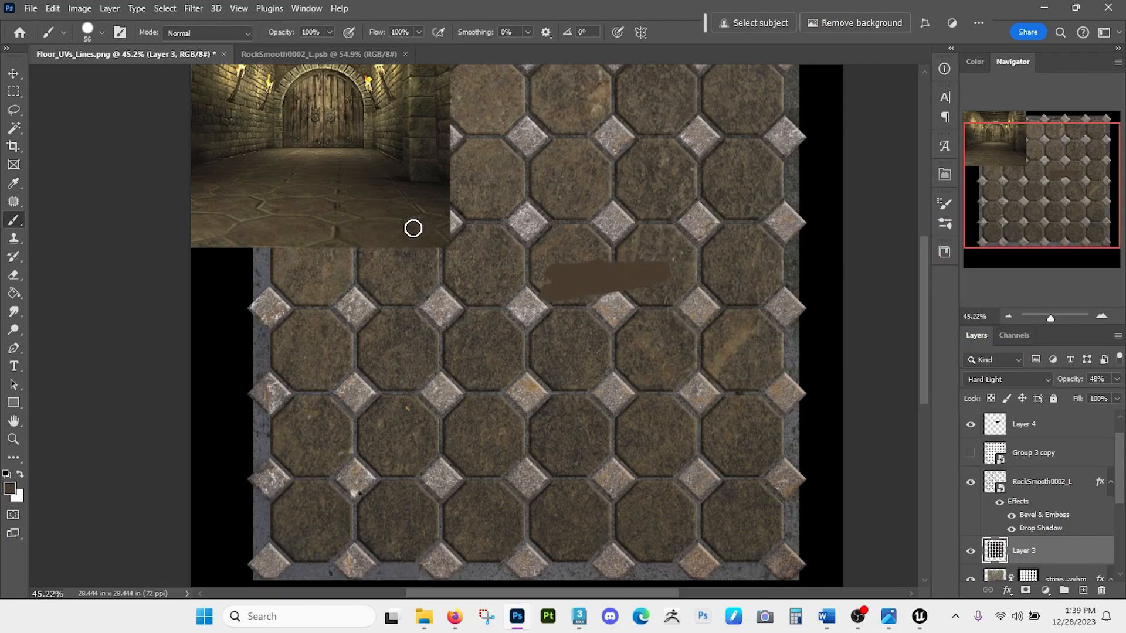
- Load Layer 3's octagons as a selection, fill them with the brown on a new layer above it, and deselect
scroll(986, 498, "down", 2)
left_click(995, 494, "ctrl")
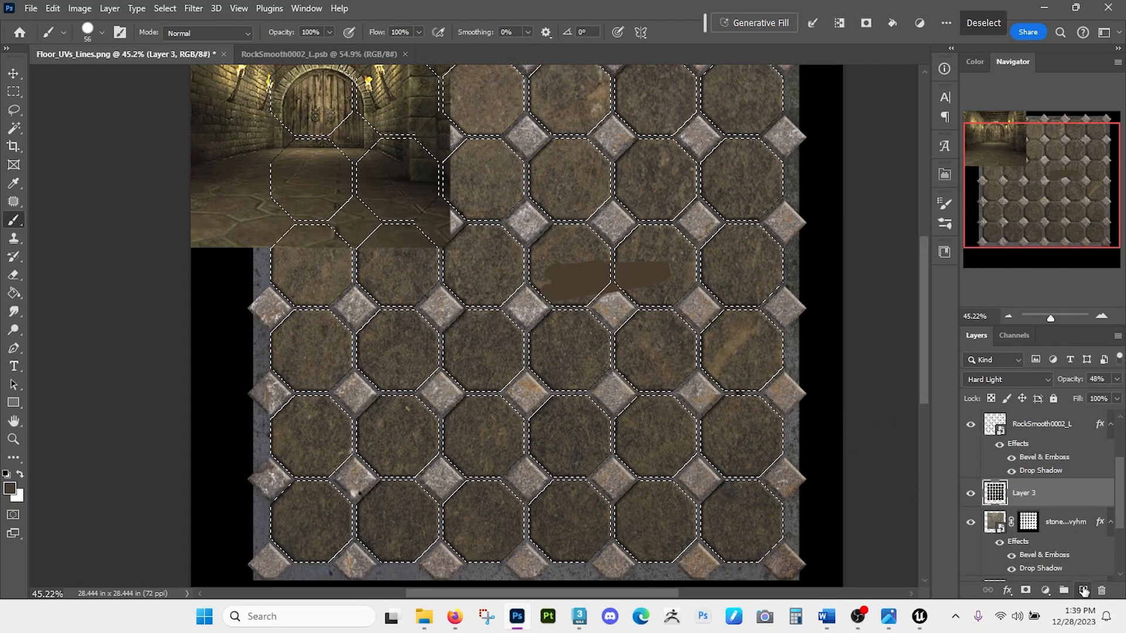
left_click(1084, 590)
key("g")
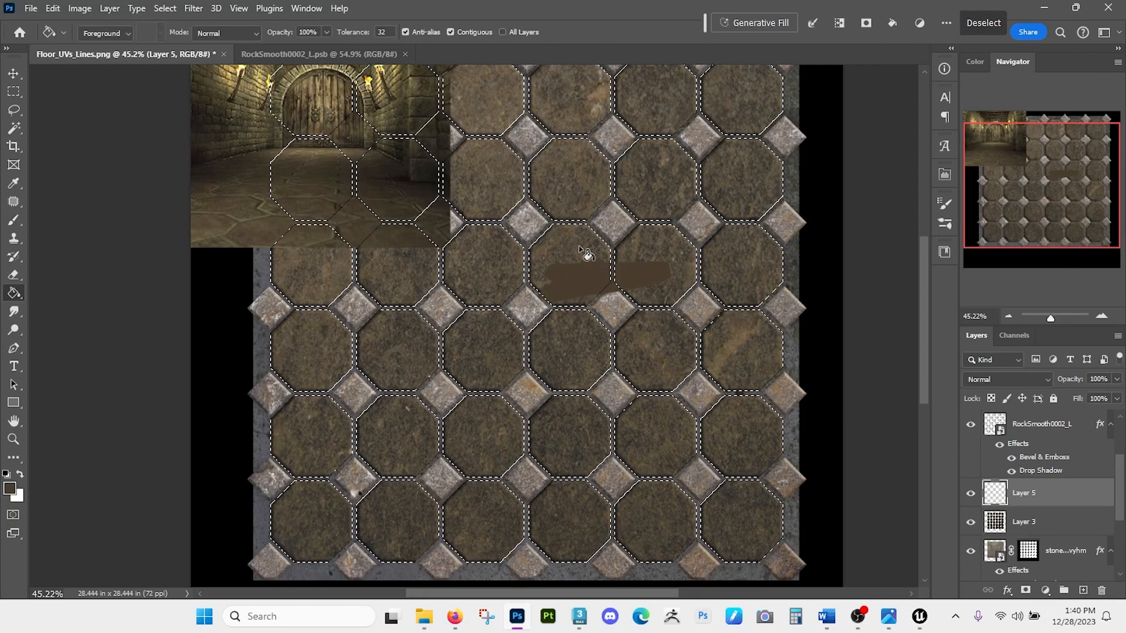
left_click(581, 251)
key("ctrl+d")
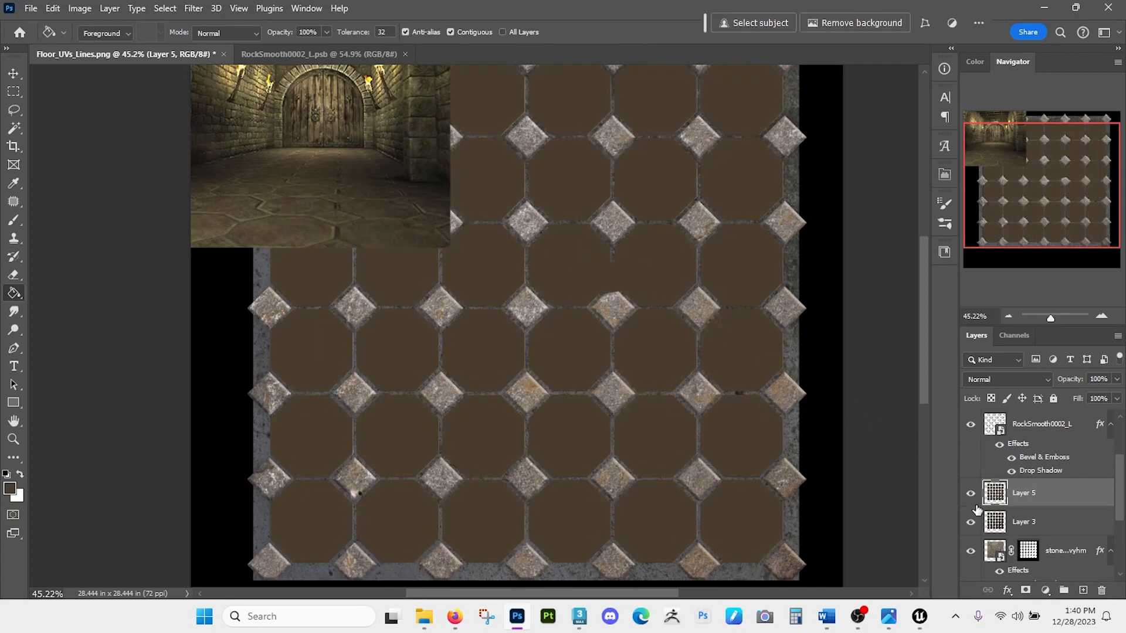
- Hide the swatch on Layer 4 and reduce Layer 5's opacity to 48%
scroll(977, 500, "up", 3)
scroll(977, 471, "down", 2)
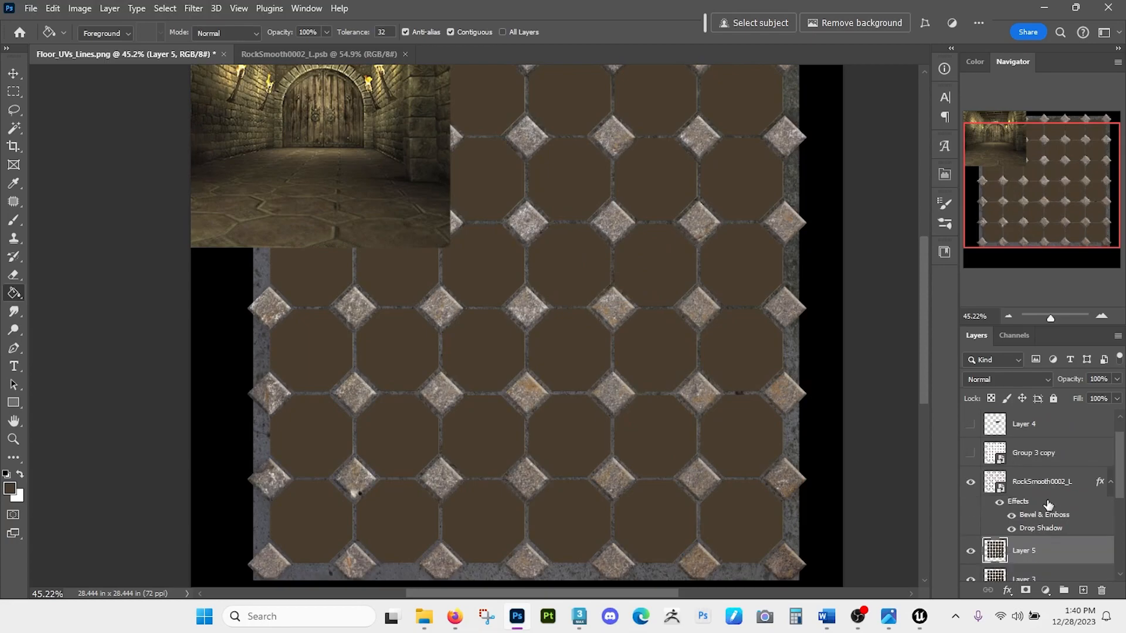
left_click(1118, 380)
left_click_drag(1115, 395, 1105, 397)
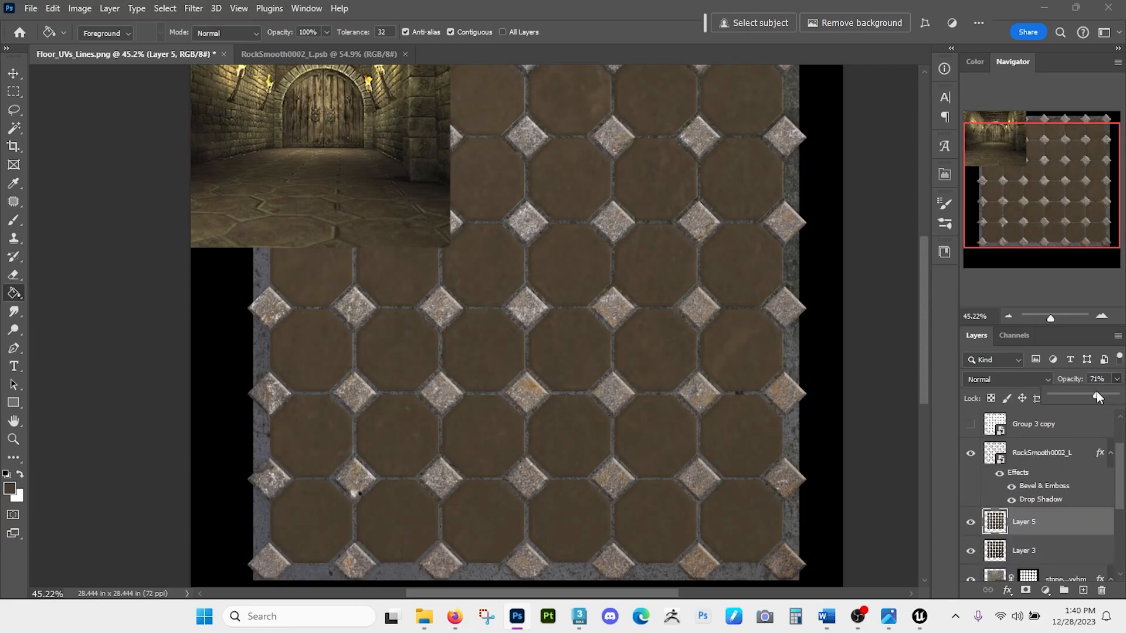
left_click_drag(1084, 398, 1081, 398)
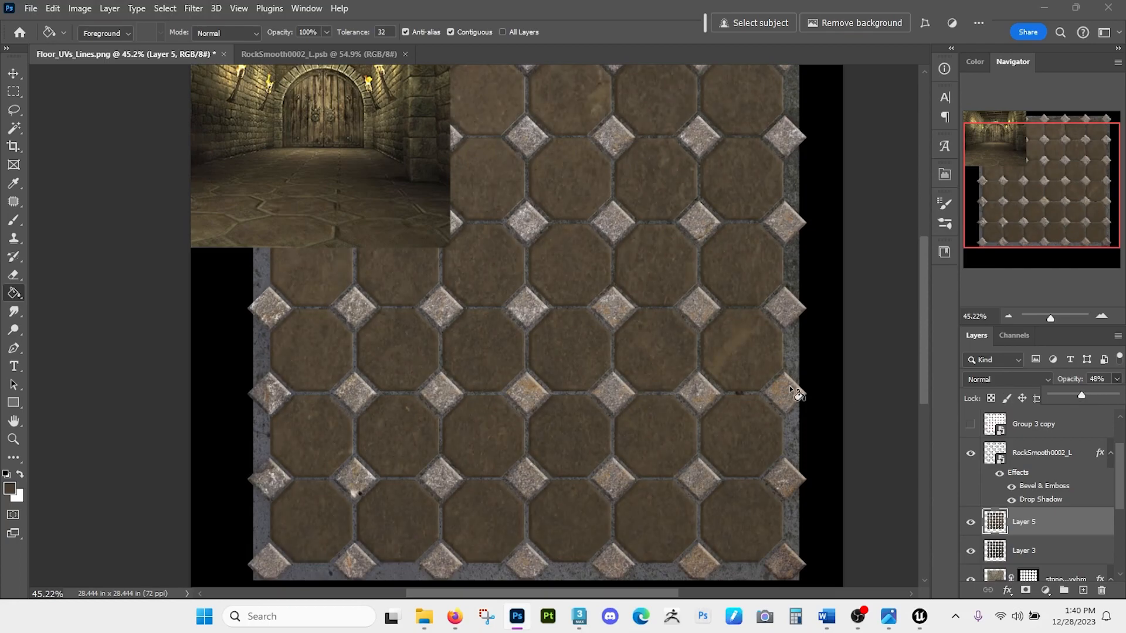
- Fill the RockSmooth0002_L diamonds with brown sampled from the reference floor on a new layer above them, deselect, and set the layer's opacity to 68%
key("ctrl+space")
mouse_move(659, 366)
left_mouse_down()
mouse_move(645, 357)
mouse_move(655, 362)
left_mouse_up()
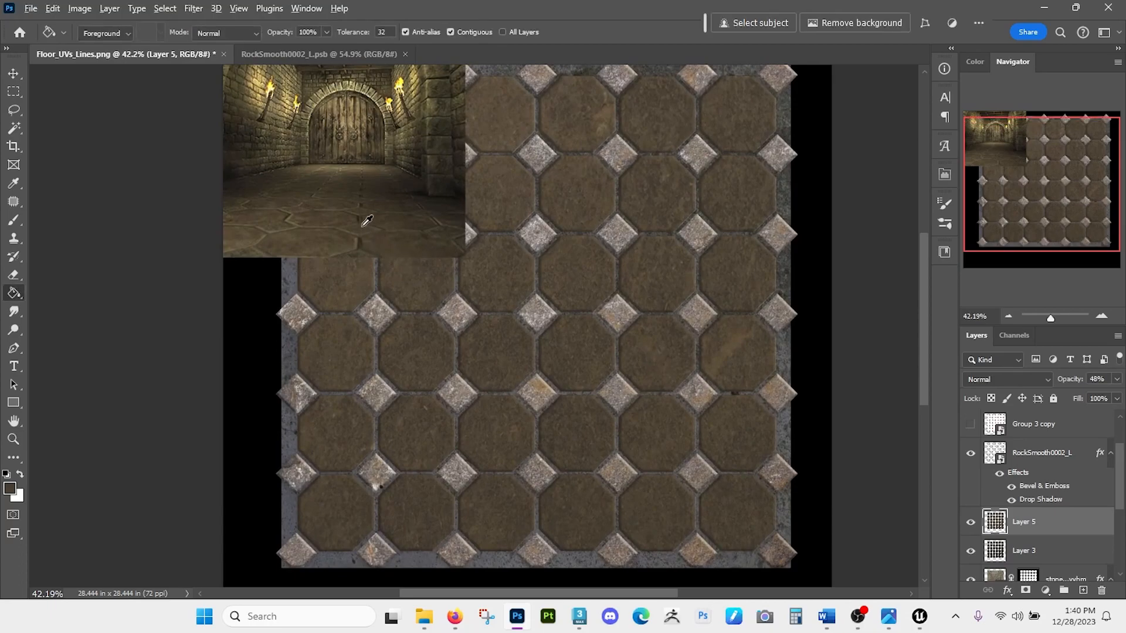
left_click_drag(360, 227, 358, 225)
left_click(994, 452, "ctrl")
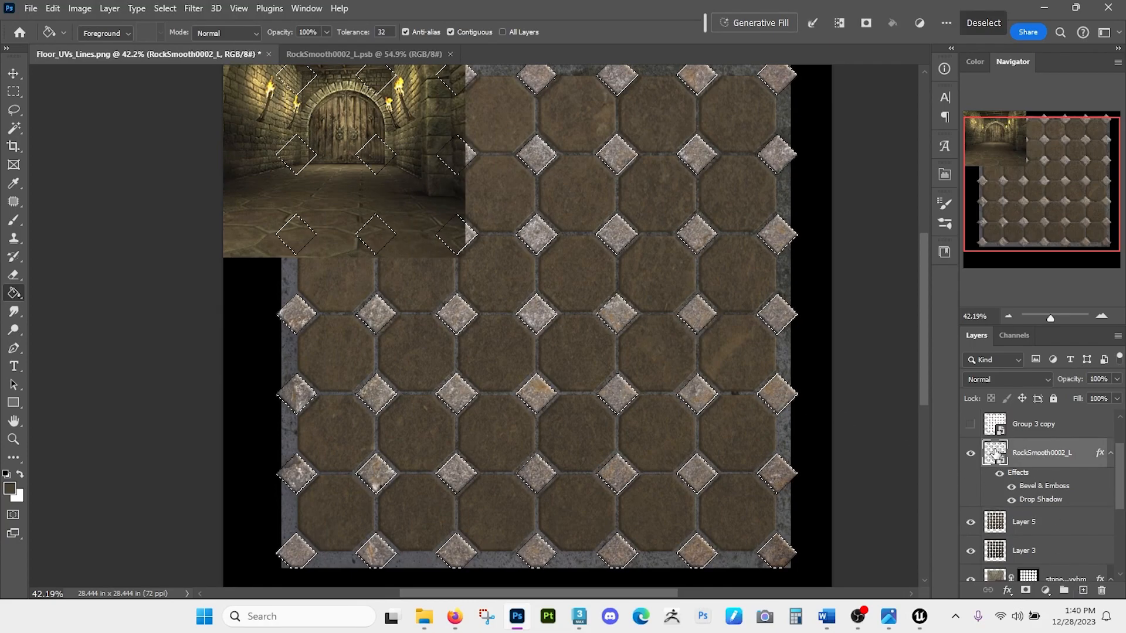
left_click(1084, 590)
left_click(640, 326)
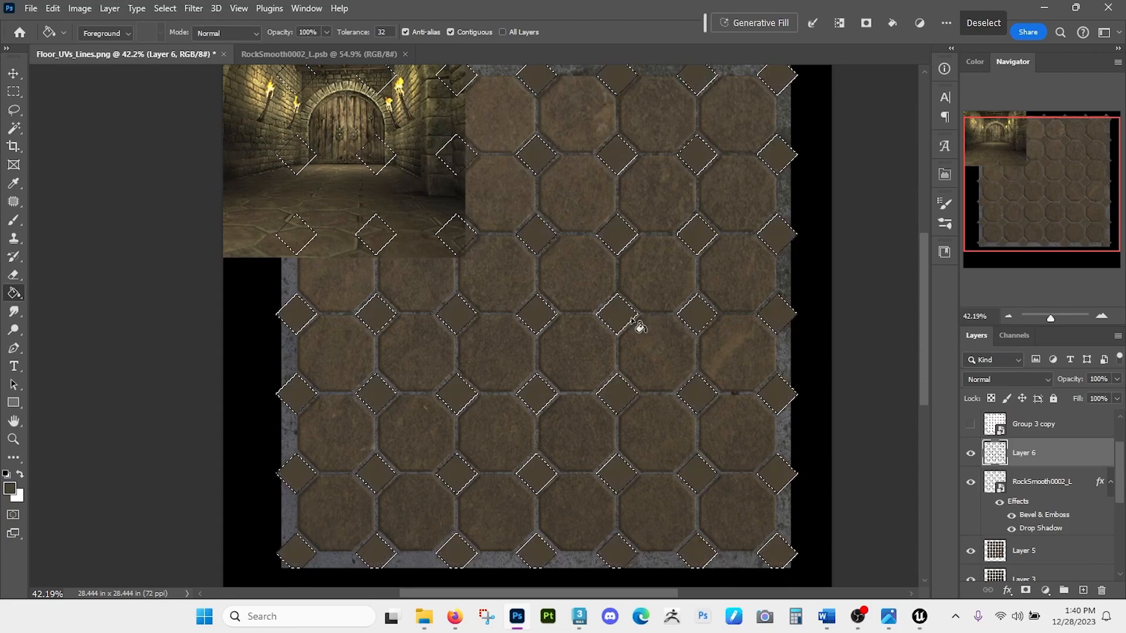
key("ctrl+d")
left_click(1117, 379)
left_click_drag(1096, 396, 1092, 393)
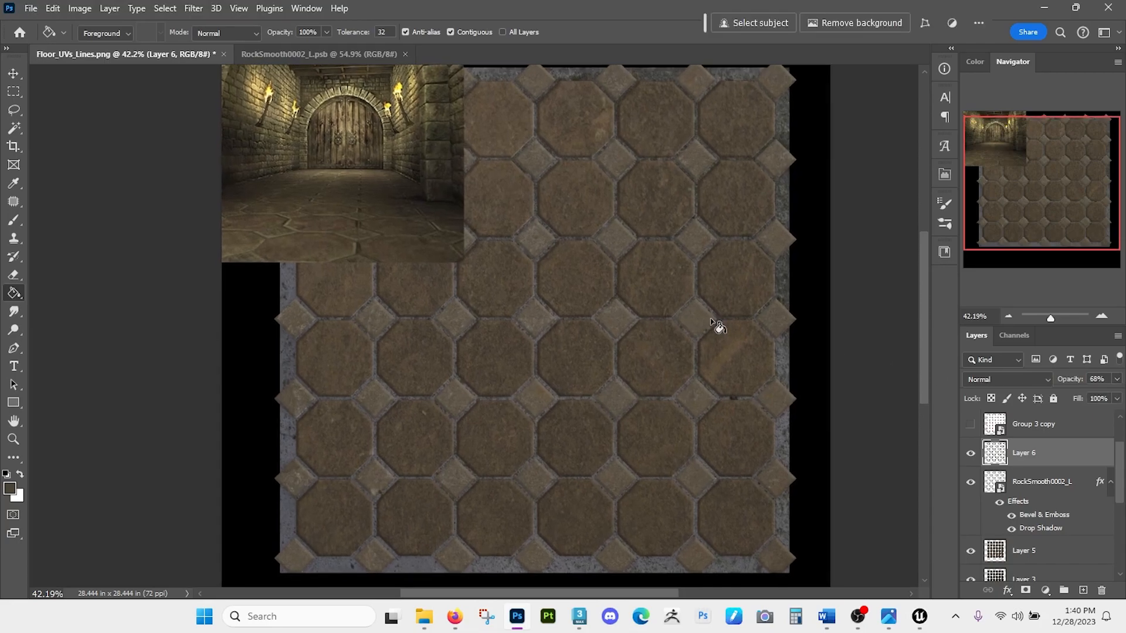
- Set the Eyedropper sample size to 3 by 3 Average and sample the dark line colour between the reference's floor tiles
left_click(362, 220, "alt")
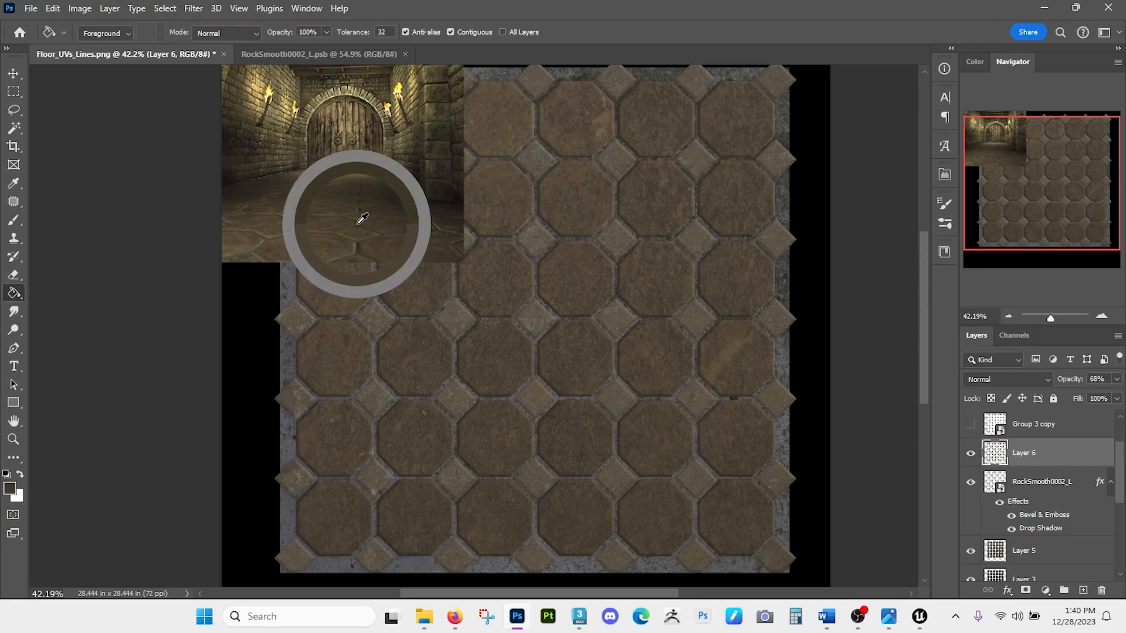
left_click(13, 183)
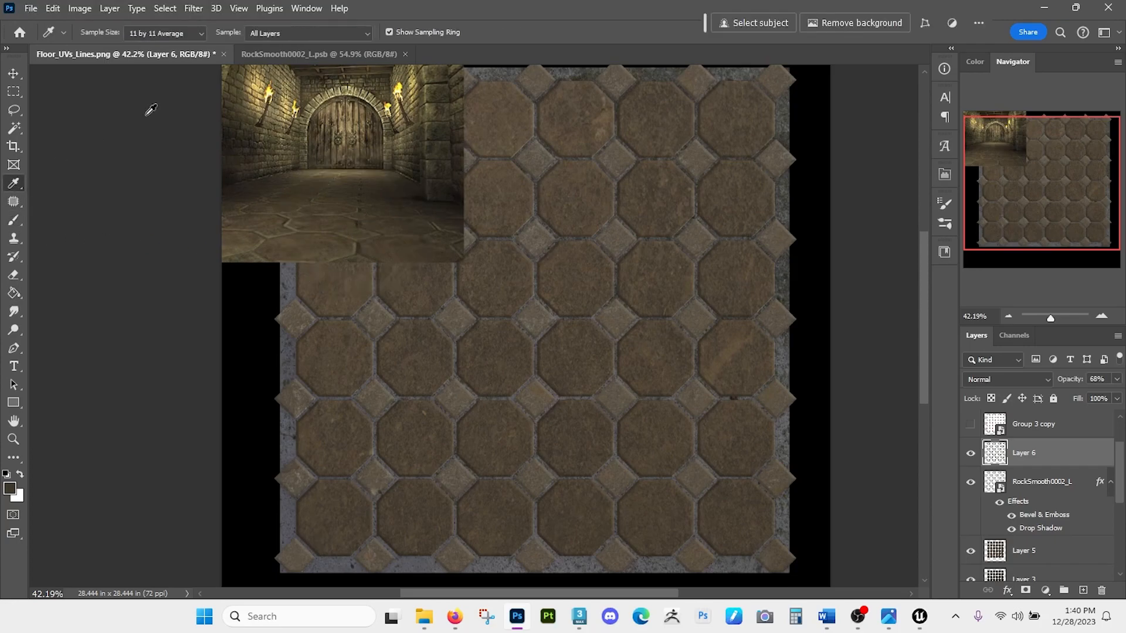
left_click(195, 34)
left_click(169, 60)
left_click(13, 293)
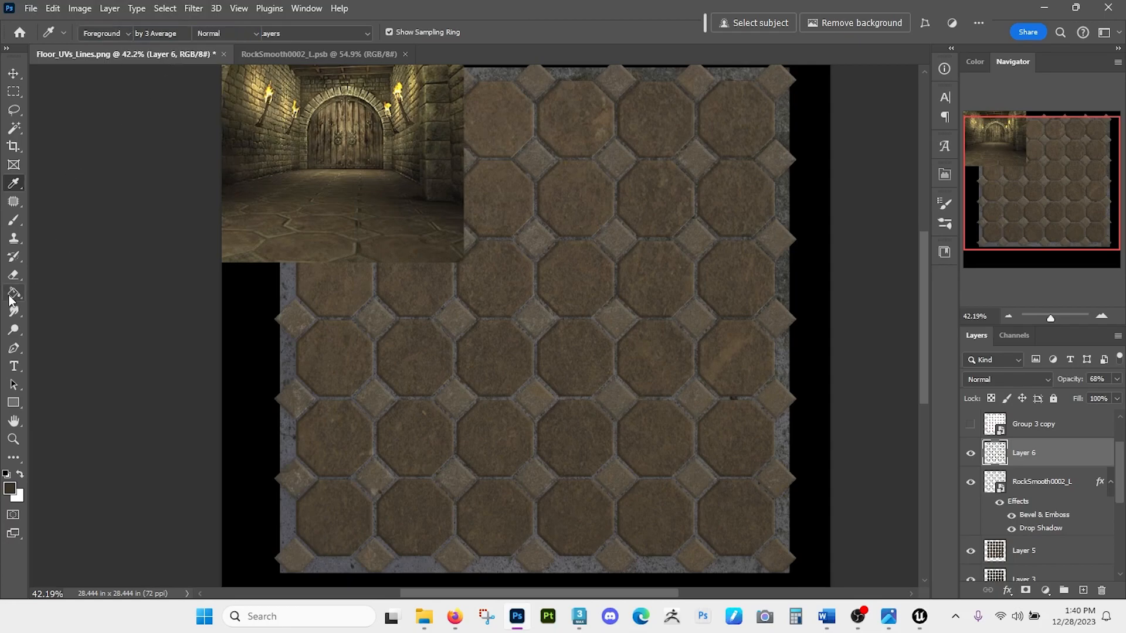
left_click(360, 222, "alt")
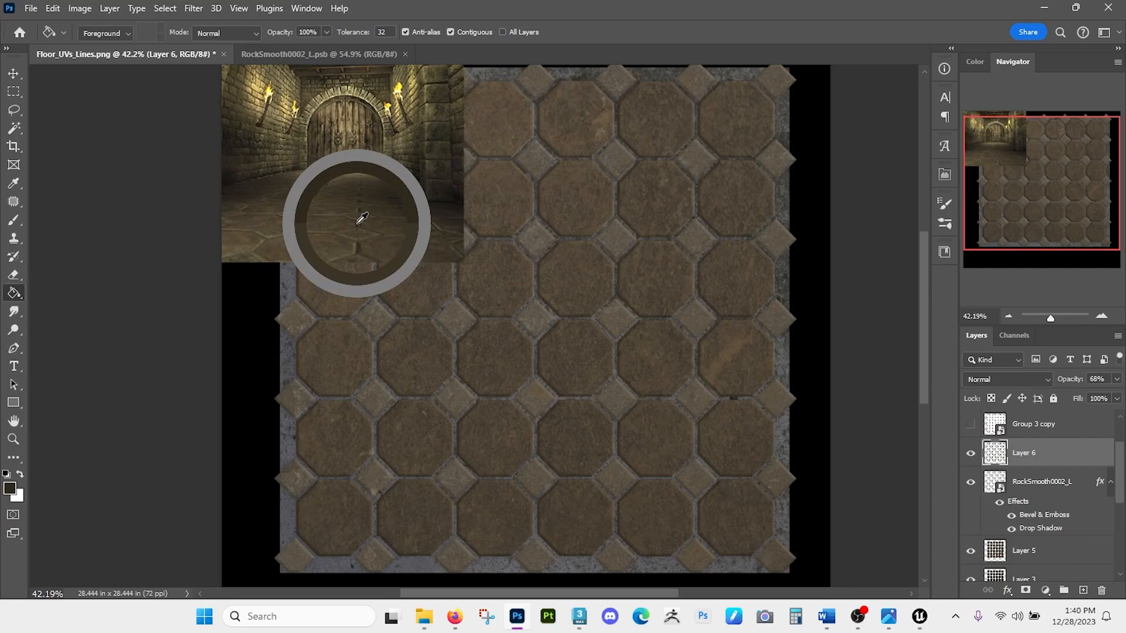
scroll(1029, 510, "down", 5)
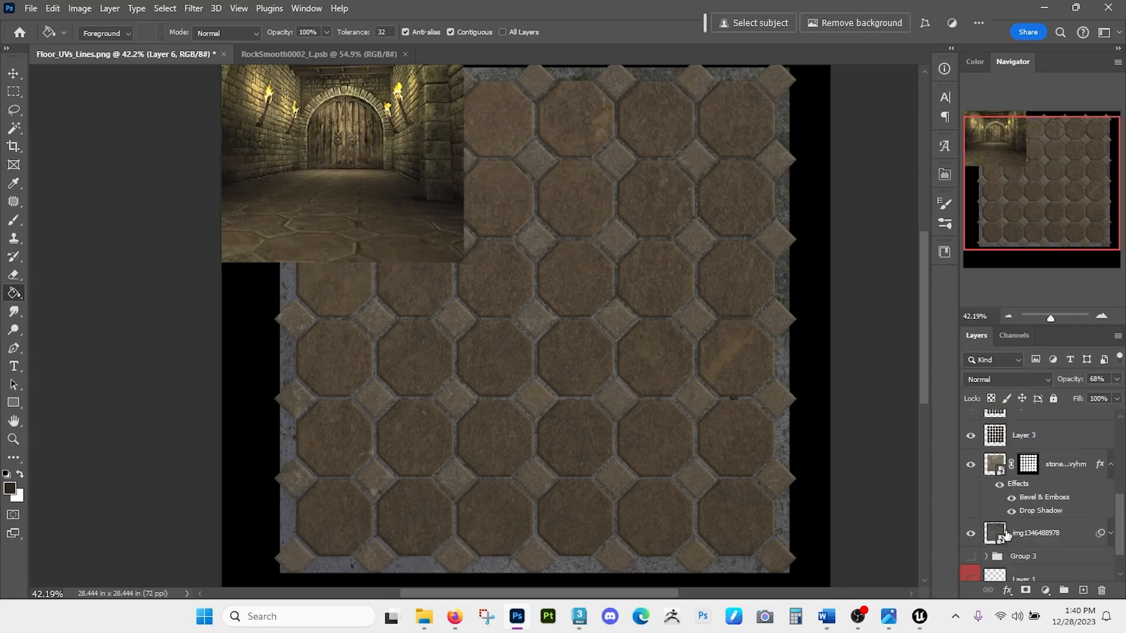
left_click(993, 532, "ctrl")
left_click(1083, 590)
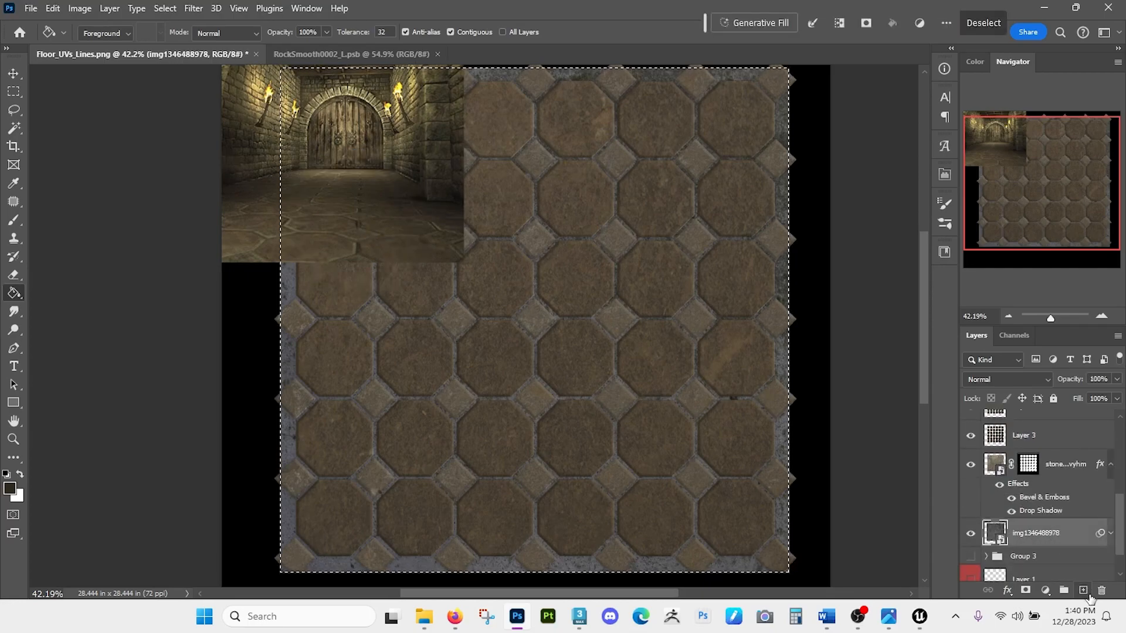
left_click(608, 319)
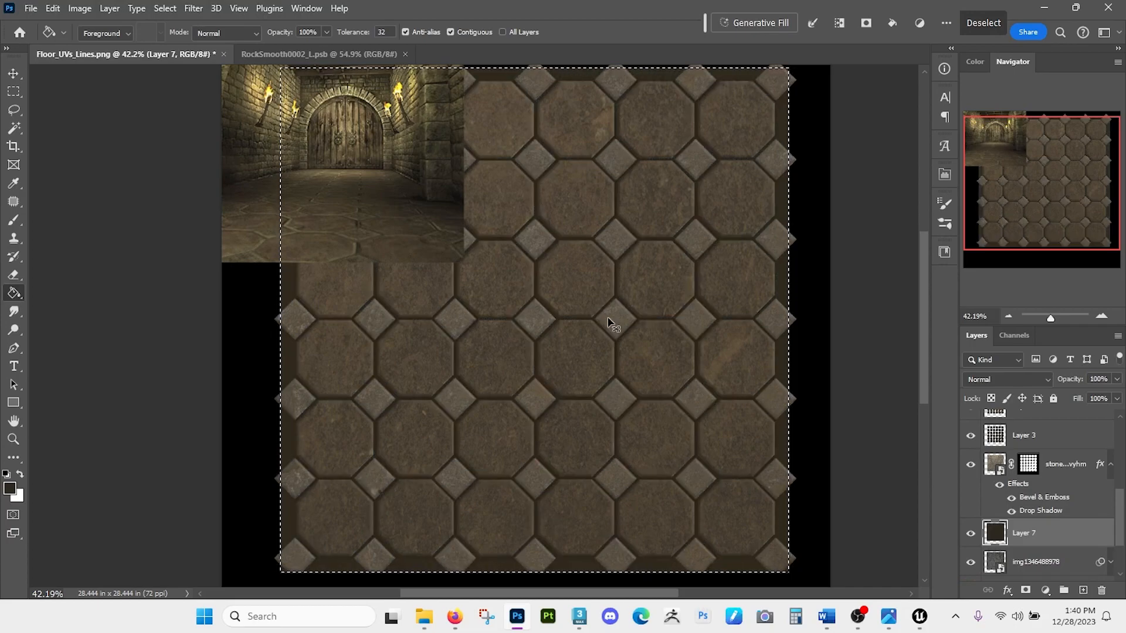
key("ctrl+d")
- Try Layer 7 at 50% opacity and return it to 100%
left_click(1117, 379)
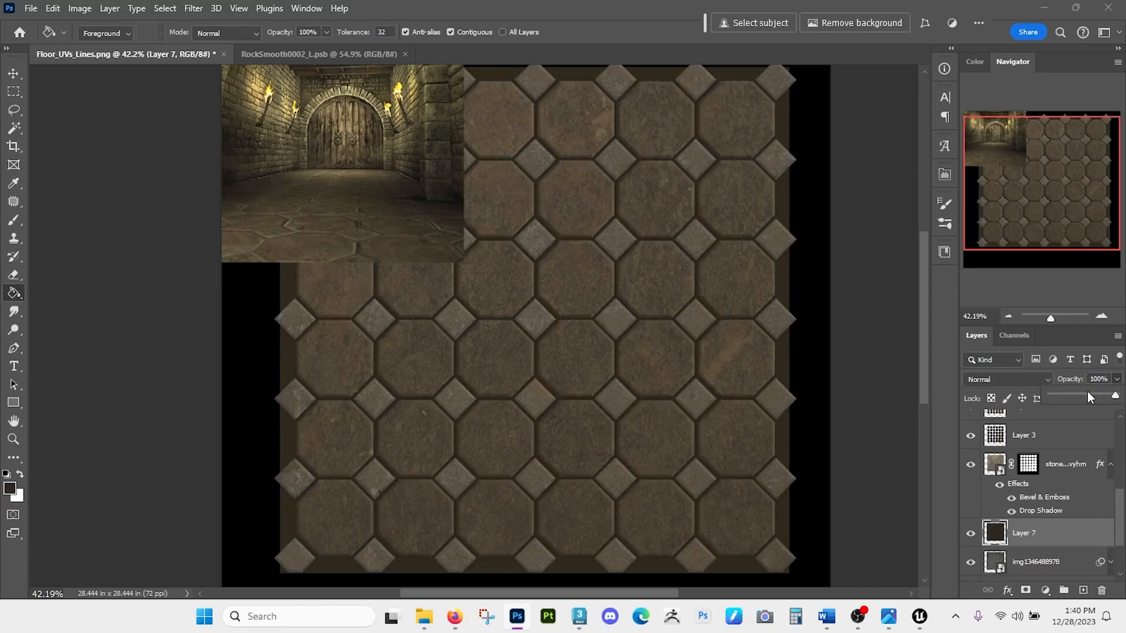
left_click_drag(1096, 396, 1083, 393)
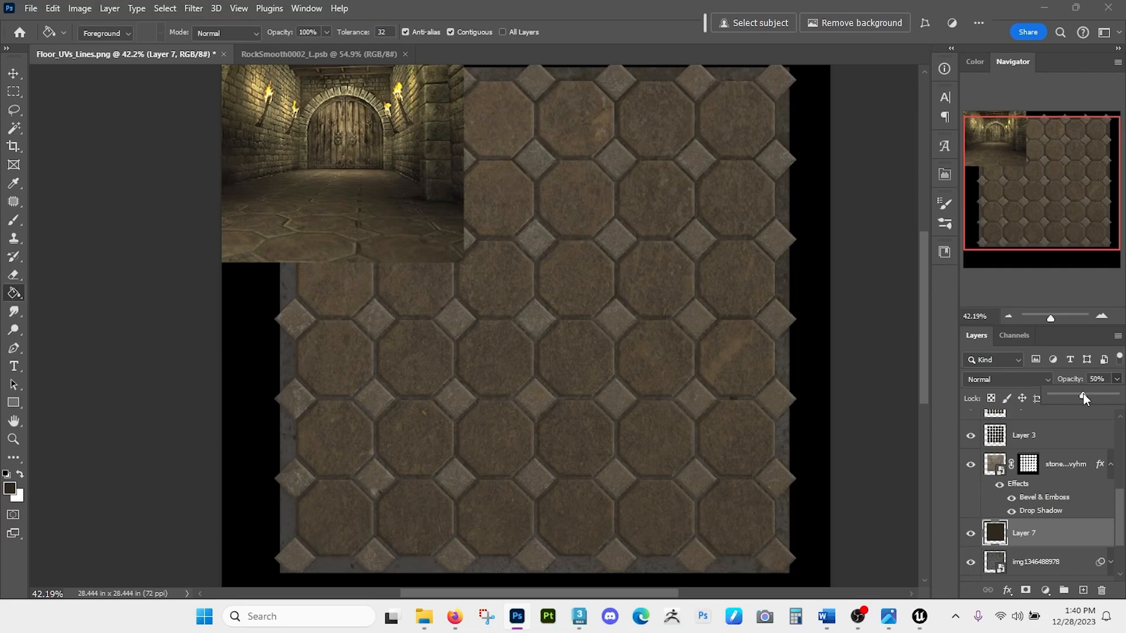
left_click(1074, 544)
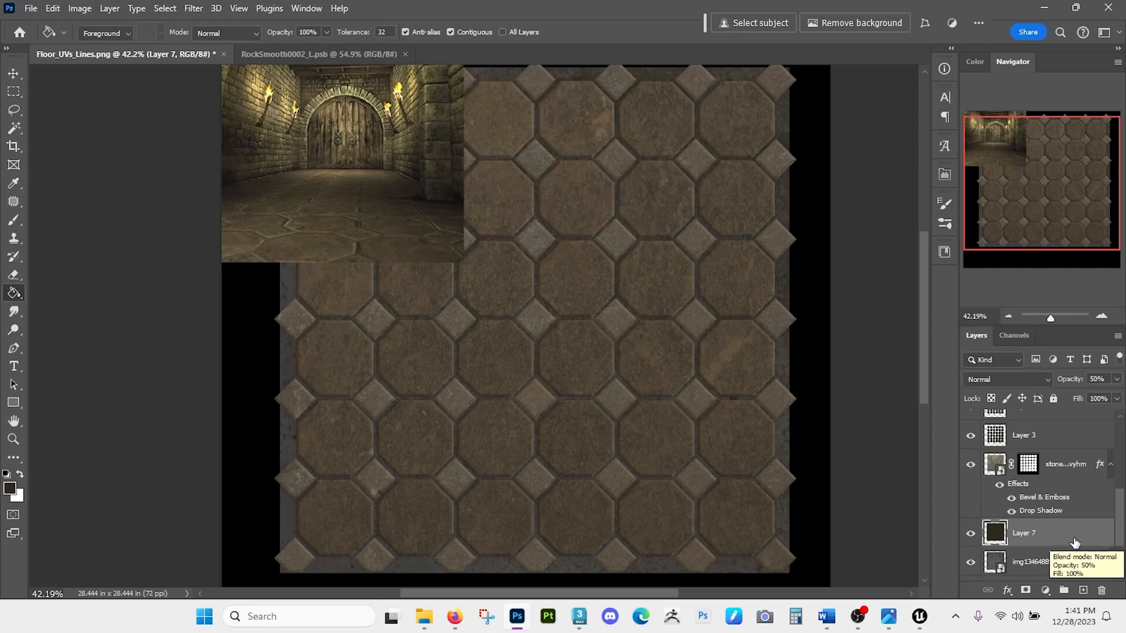
left_click(1117, 380)
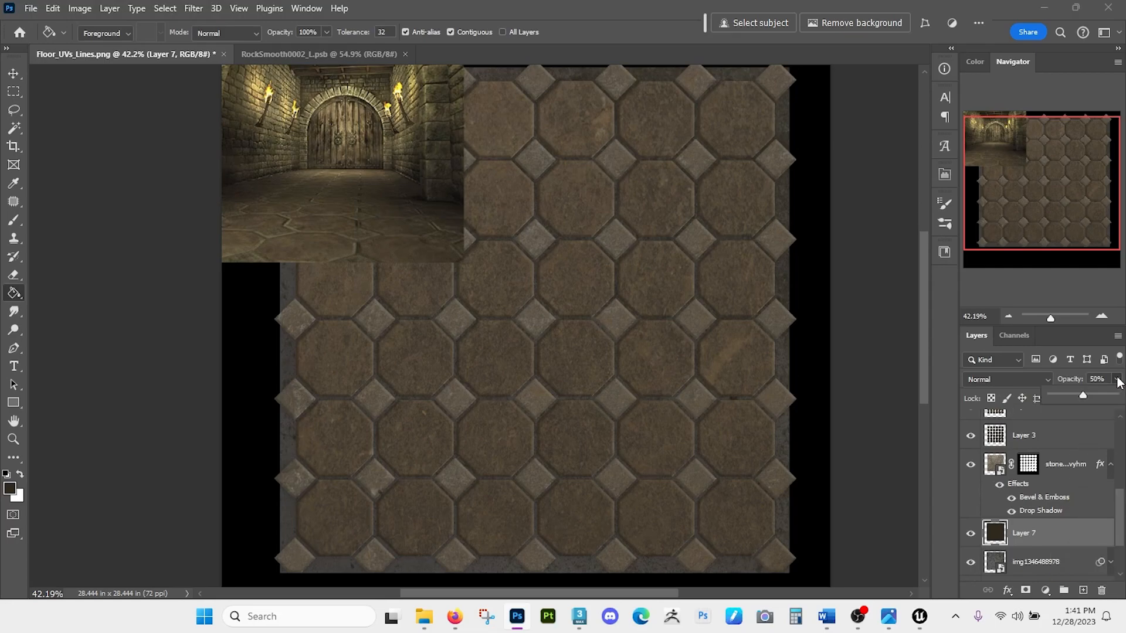
left_click_drag(1108, 399, 1115, 397)
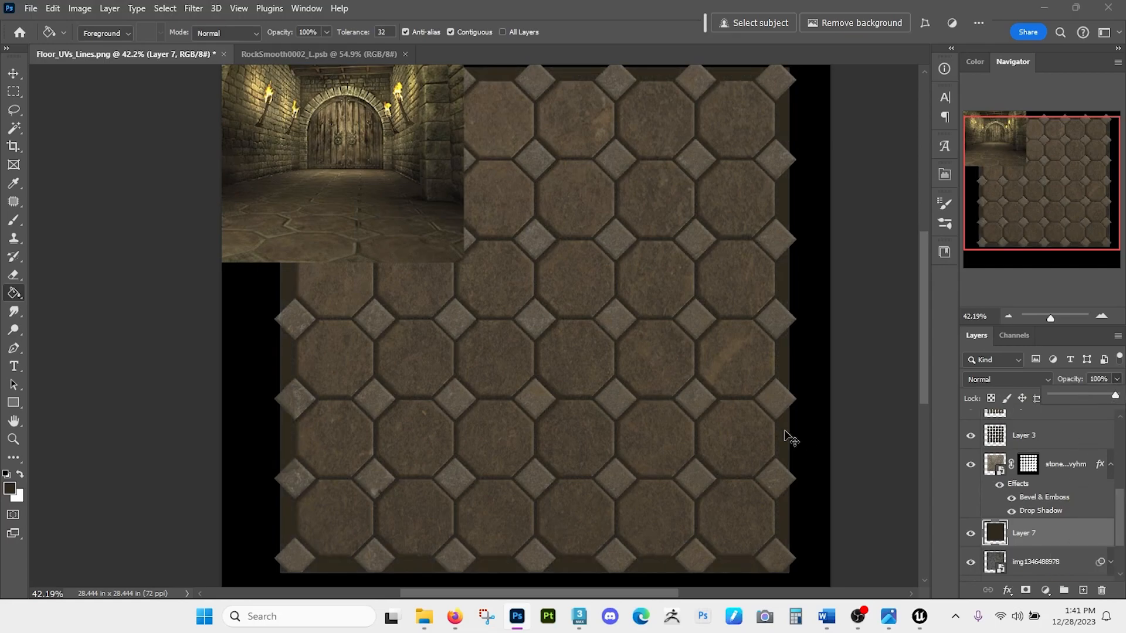
- Darken Layer 7 by lowering its Lightness with Hue/Saturation and set the layer's opacity to 61%
key("ctrl+u")
left_click_drag(885, 298, 854, 295)
left_click(1046, 155)
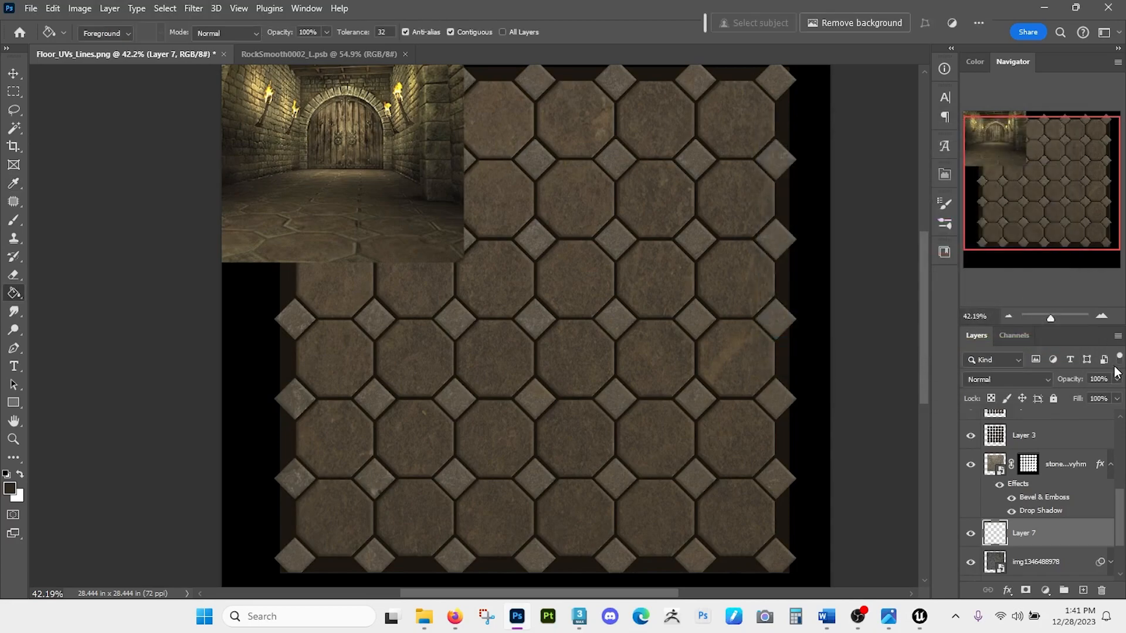
left_click_drag(1117, 379, 1089, 395)
- Compare the diamond tiles with and without the brown tint of Layer 6, and select that layer
key("z")
left_click_drag(684, 327, 629, 292)
key("m")
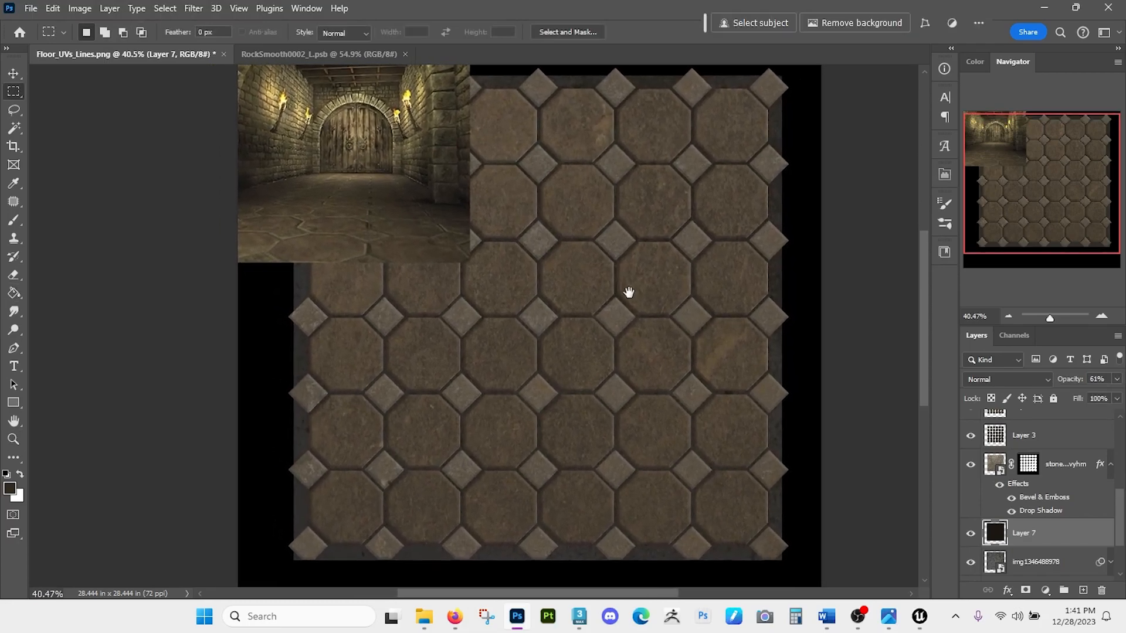
key("space")
left_click_drag(591, 303, 587, 307)
scroll(1024, 454, "up", 4)
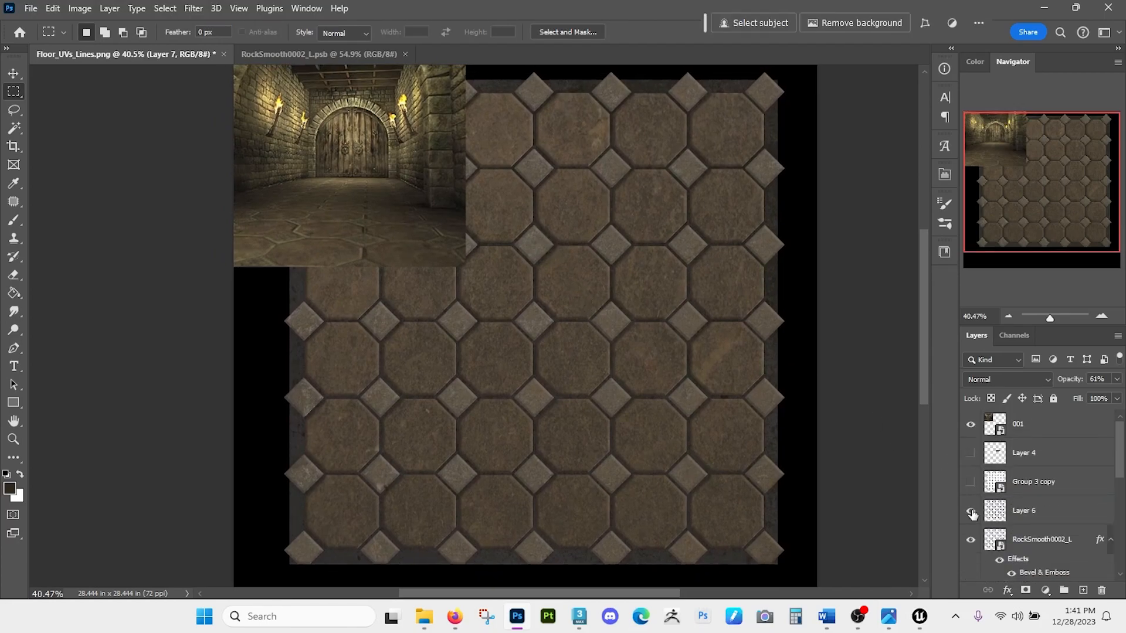
left_click(971, 511)
left_click(971, 511)
left_click(1035, 513)
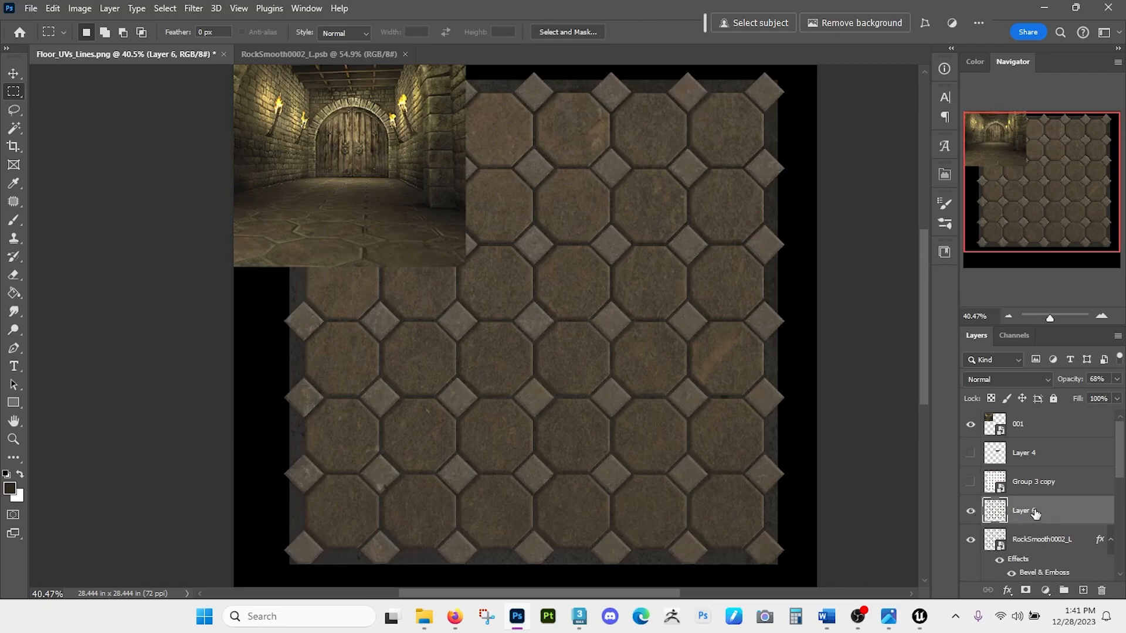
- Set Layer 6's opacity to 71% and darken the RockSmooth0002_L diamonds with Hue/Saturation at Lightness -24
left_click(1117, 380)
left_click(1104, 395)
scroll(1059, 491, "down", 1)
left_click(1046, 516)
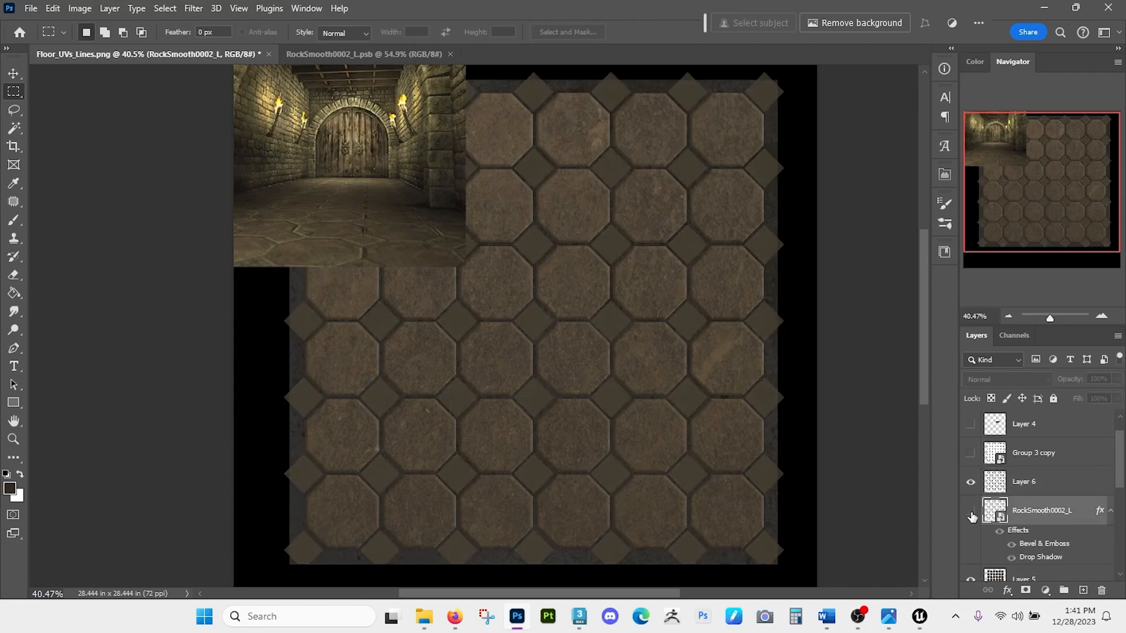
key("ctrl+u")
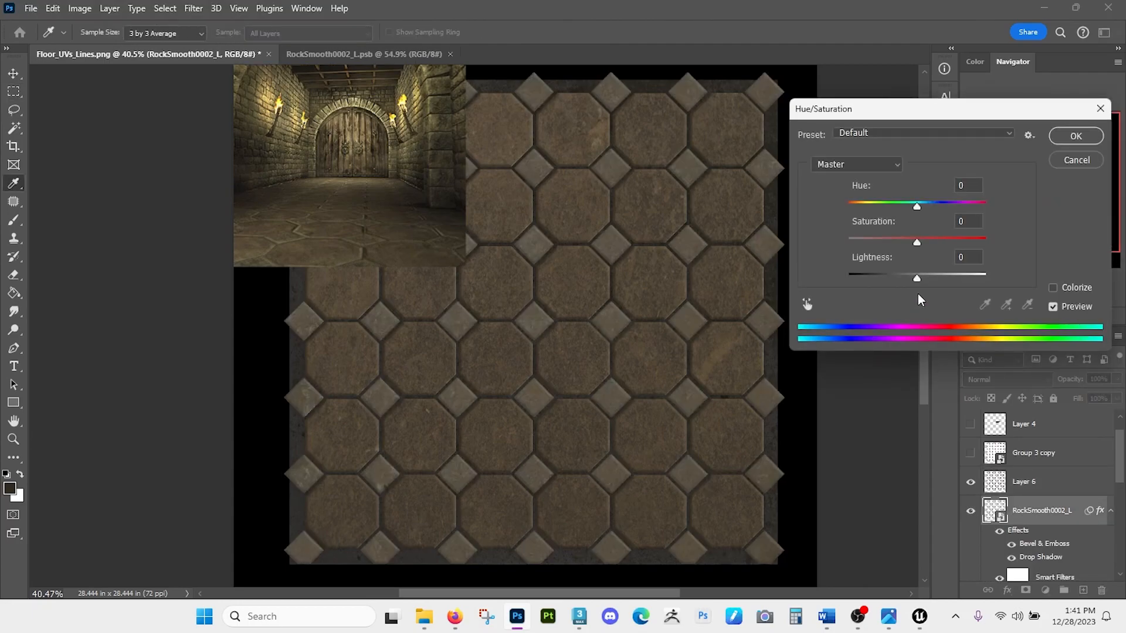
left_click_drag(910, 277, 901, 278)
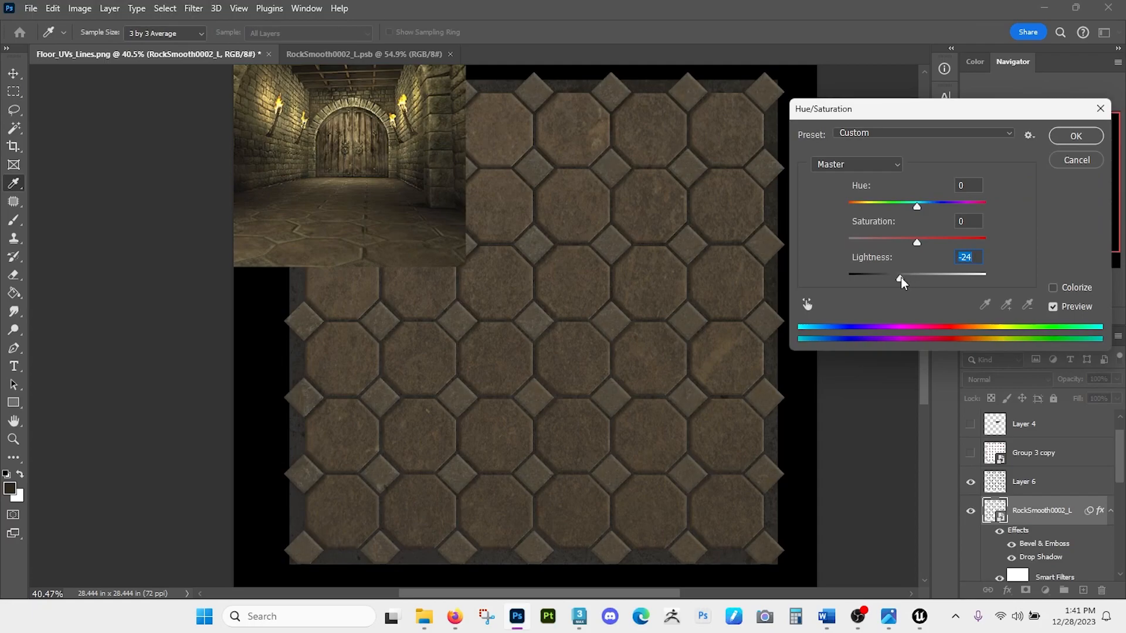
left_click(1076, 136)
scroll(1047, 467, "up", 1)
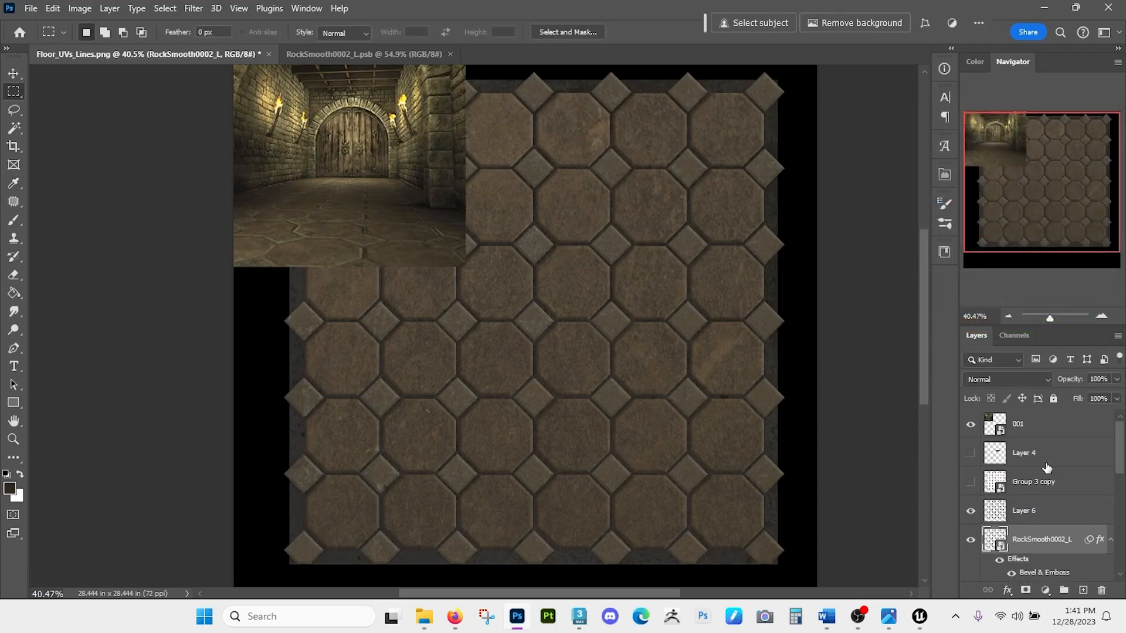
left_click(970, 431)
scroll(1041, 497, "down", 1)
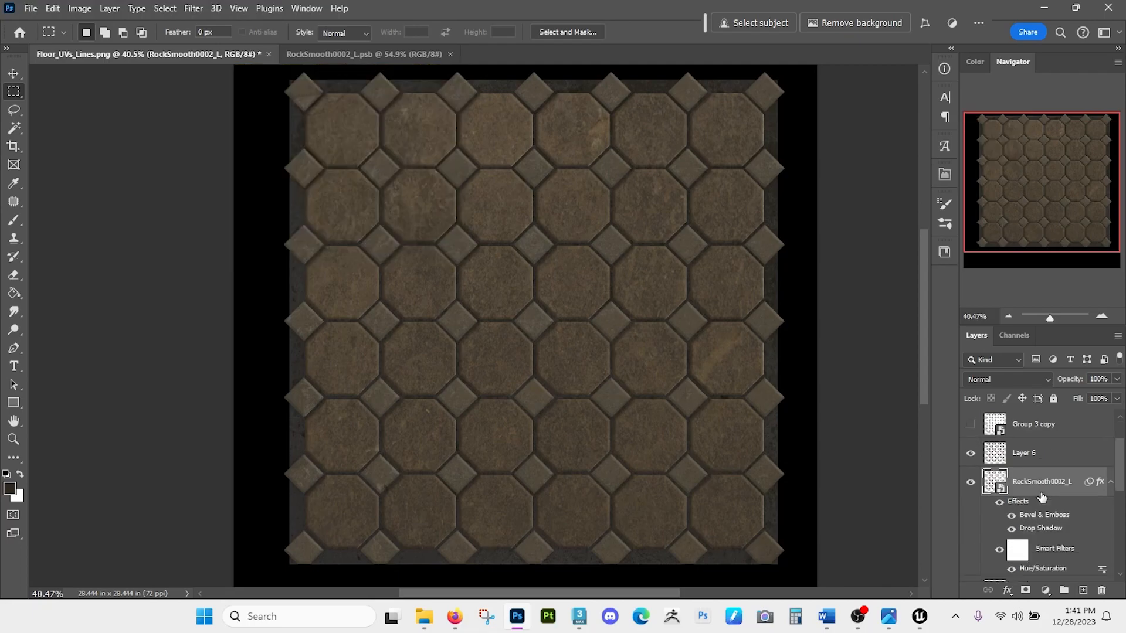
left_click(1047, 455)
scroll(1048, 469, "down", 3)
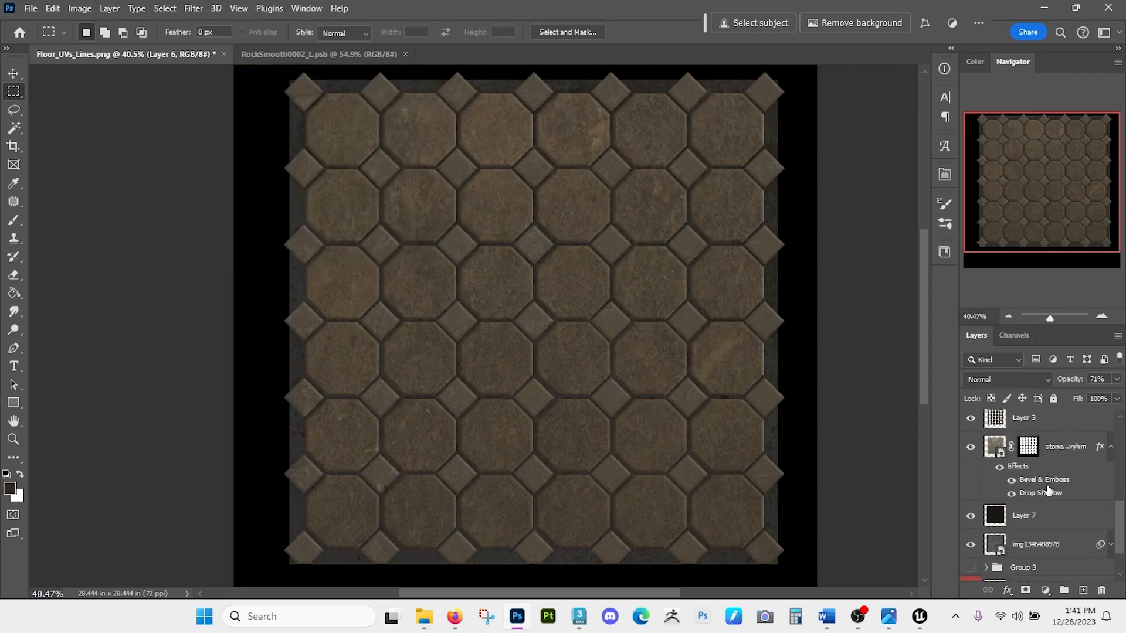
scroll(1049, 493, "down", 2)
left_click(1049, 497, "shift")
key("ctrl+g")
double_click(1018, 499)
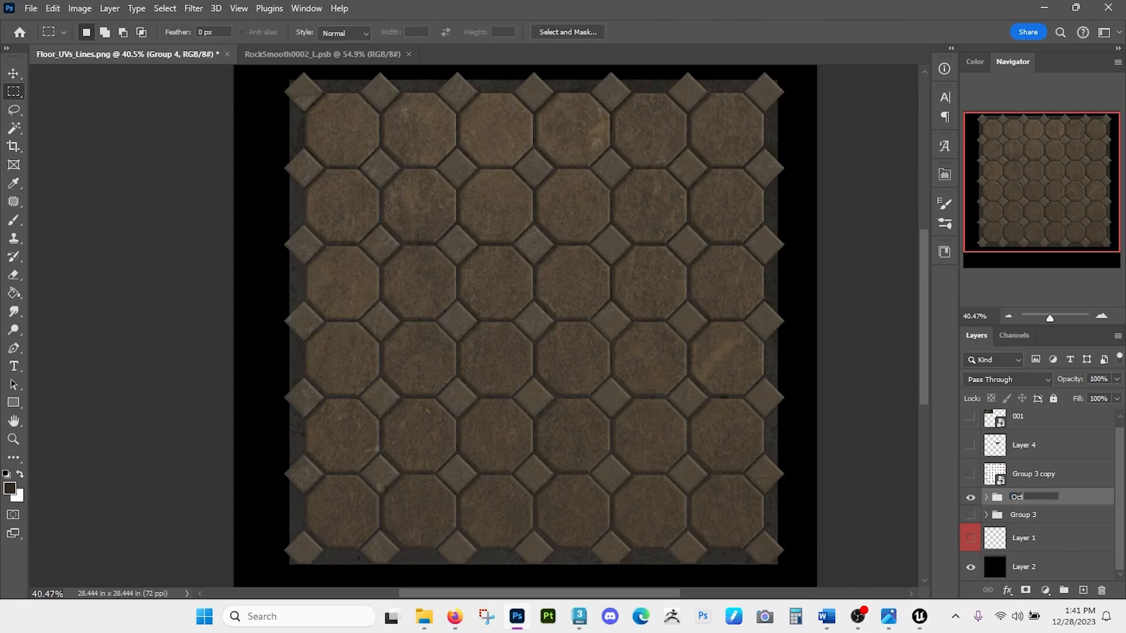
type("Oct floor")
key("Return")
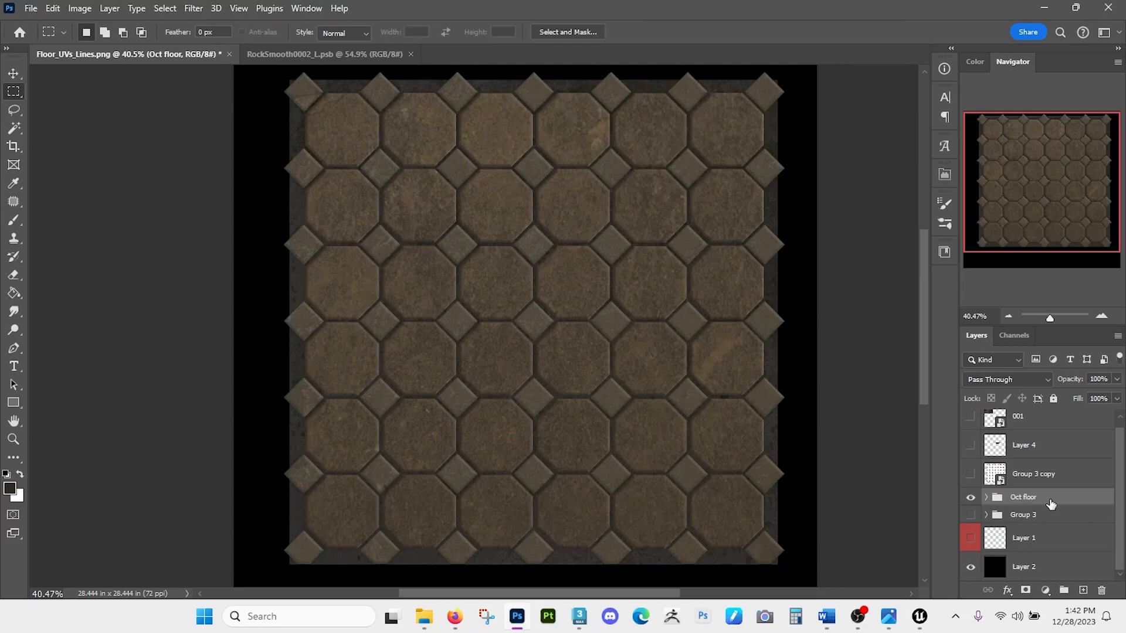
- Merge a duplicate of the Oct floor group into a smart object with the original hidden, and close RockSmooth0002_L.psb
left_click_drag(686, 395, 679, 395)
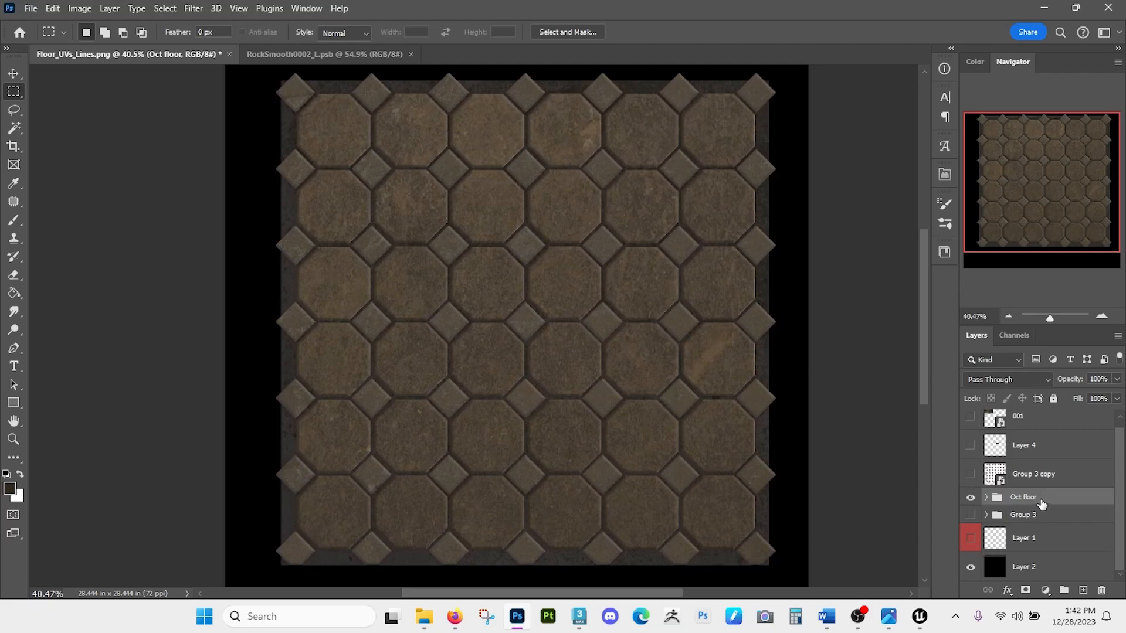
key("ctrl+j")
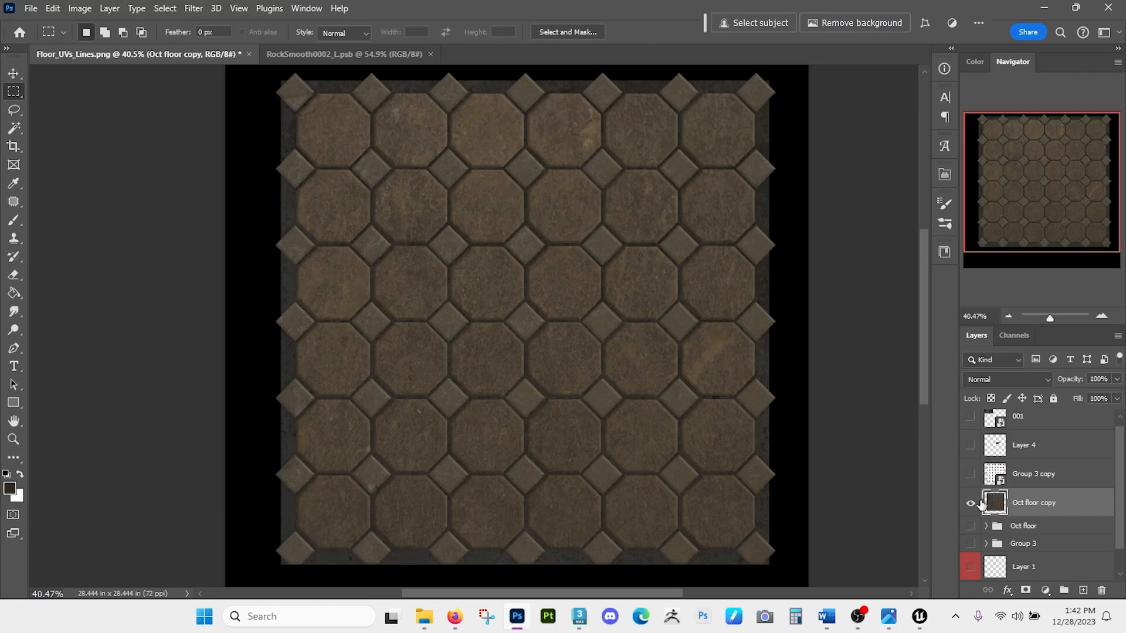
right_click(1076, 505)
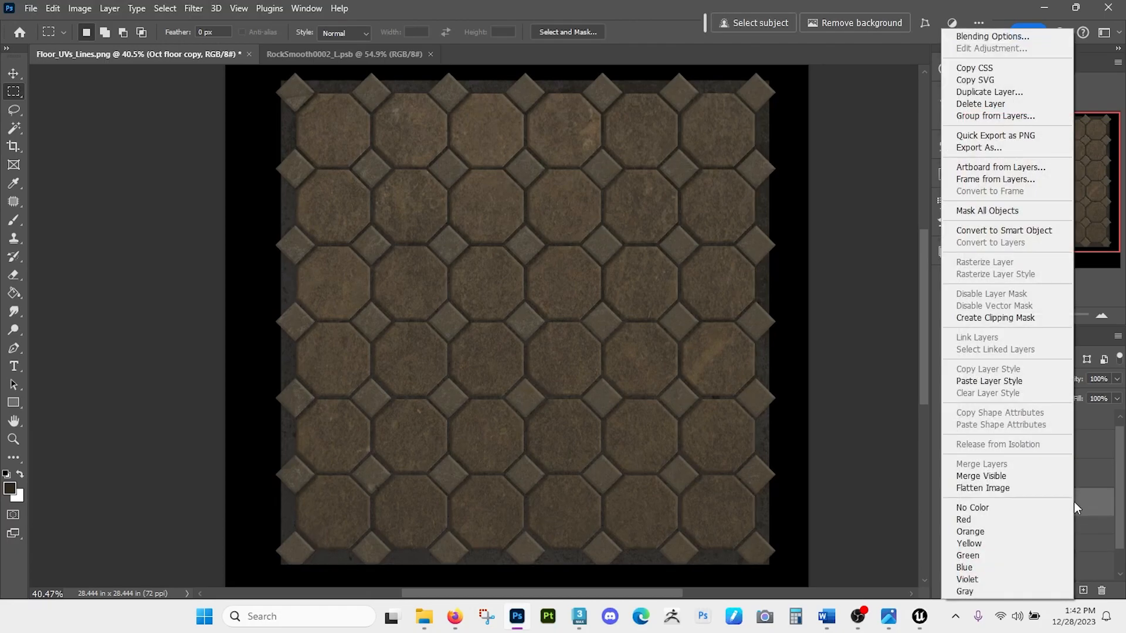
left_click(997, 237)
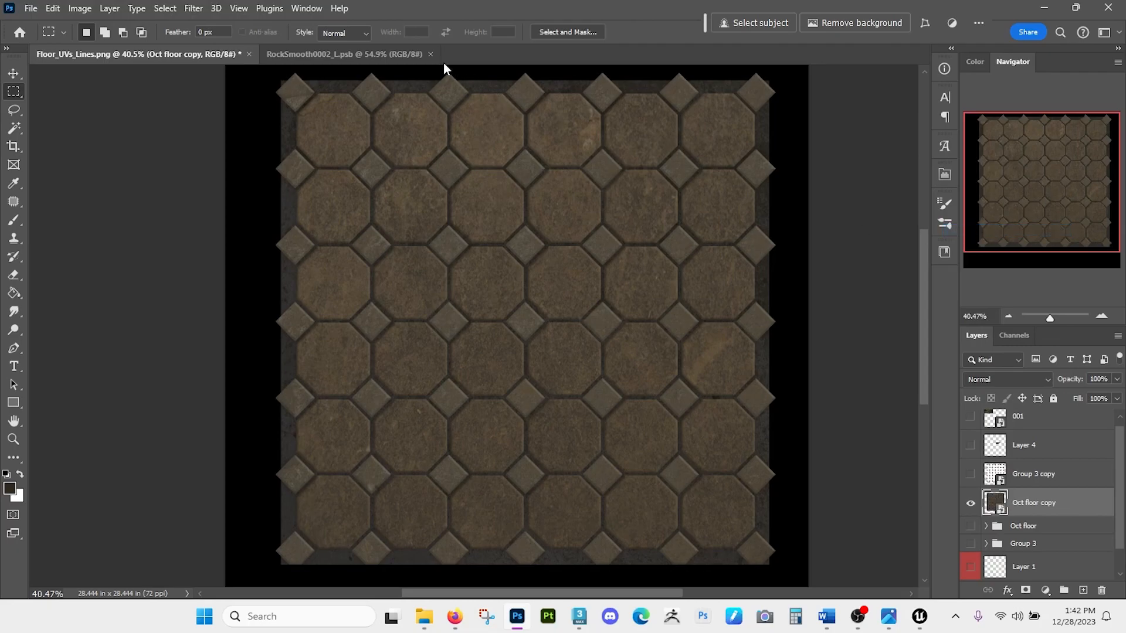
left_click(430, 54)
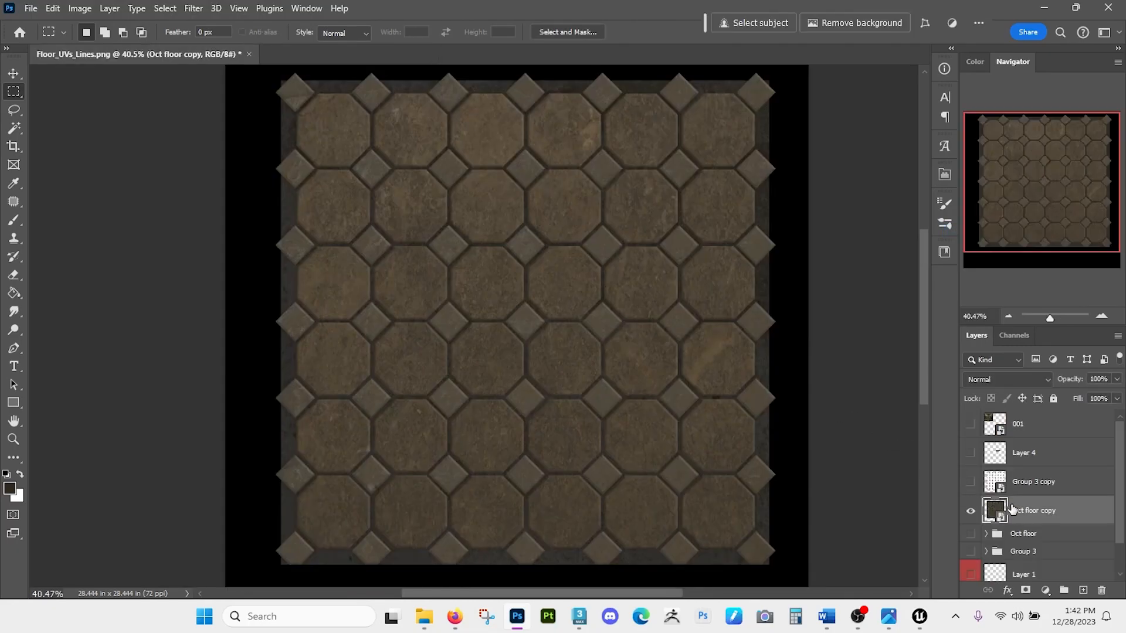
- Duplicate the Oct floor copy smart object, hide the original, and delete Layer 4 and Group 3 copy
key("ctrl+j")
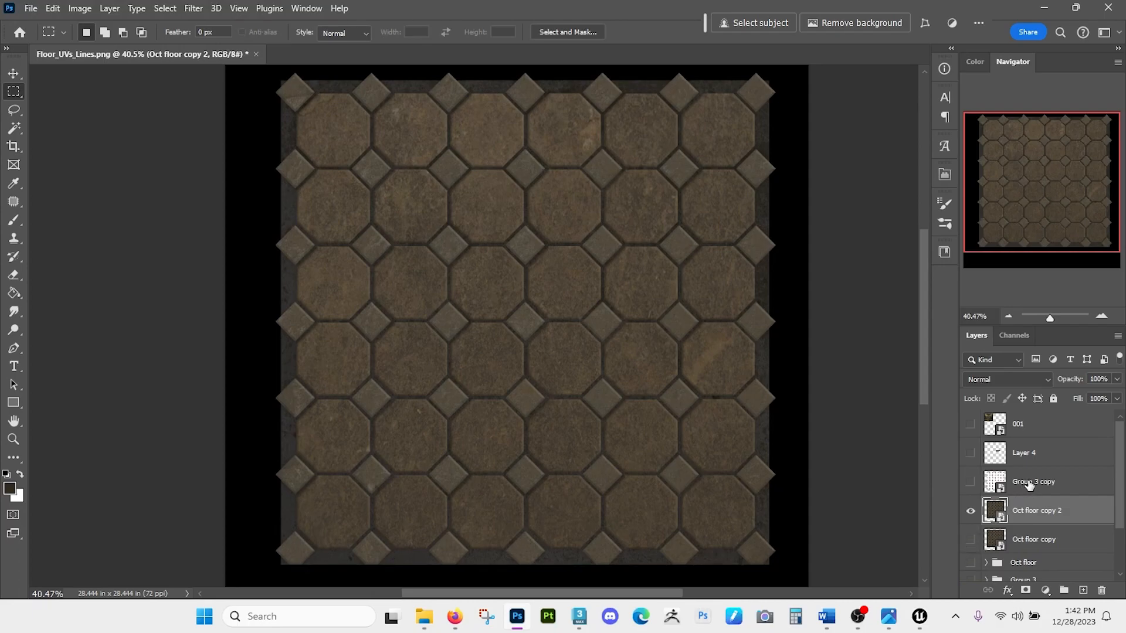
left_click(1029, 484)
left_click(1039, 450, "shift")
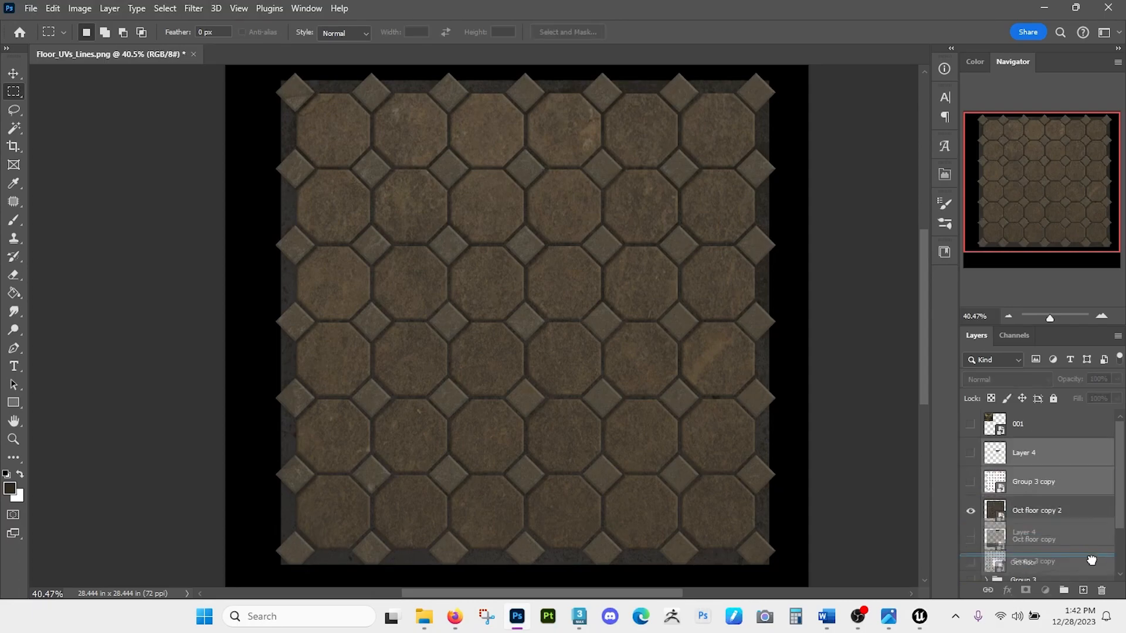
left_click(1103, 591)
- Show the UV wireframe on Layer 1 above the tile layers and select Oct floor copy 2
scroll(1038, 527, "down", 1)
left_click(970, 539)
left_click_drag(1021, 540, 1010, 427)
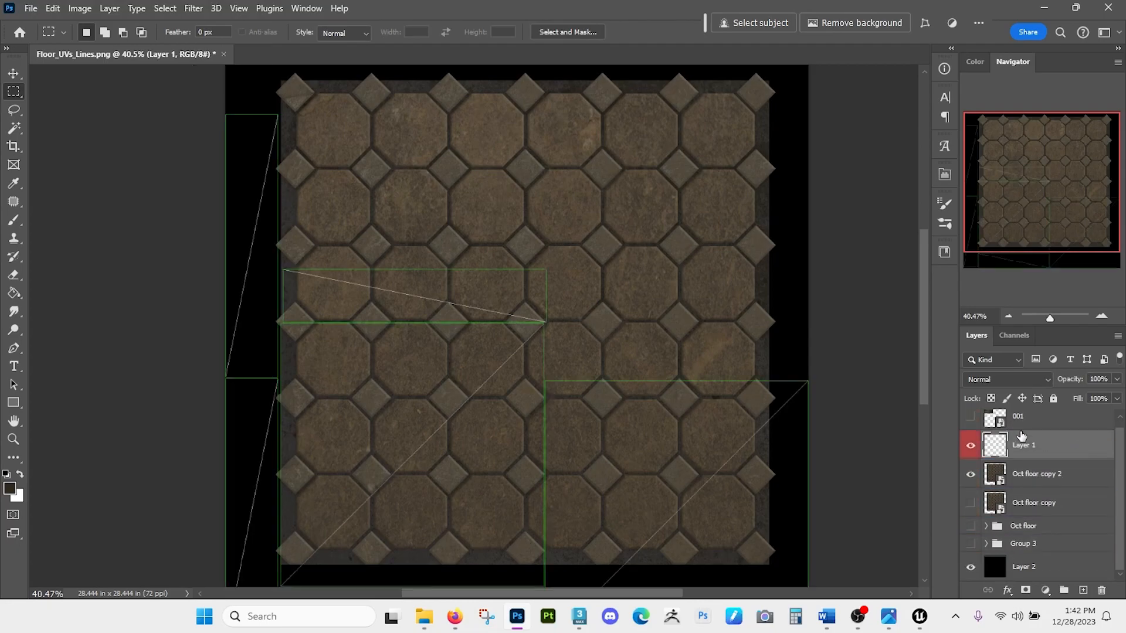
left_click(1025, 473)
mouse_move(569, 316)
left_mouse_down()
mouse_move(609, 322)
mouse_move(582, 317)
left_mouse_up()
scroll(611, 324, "down", 1)
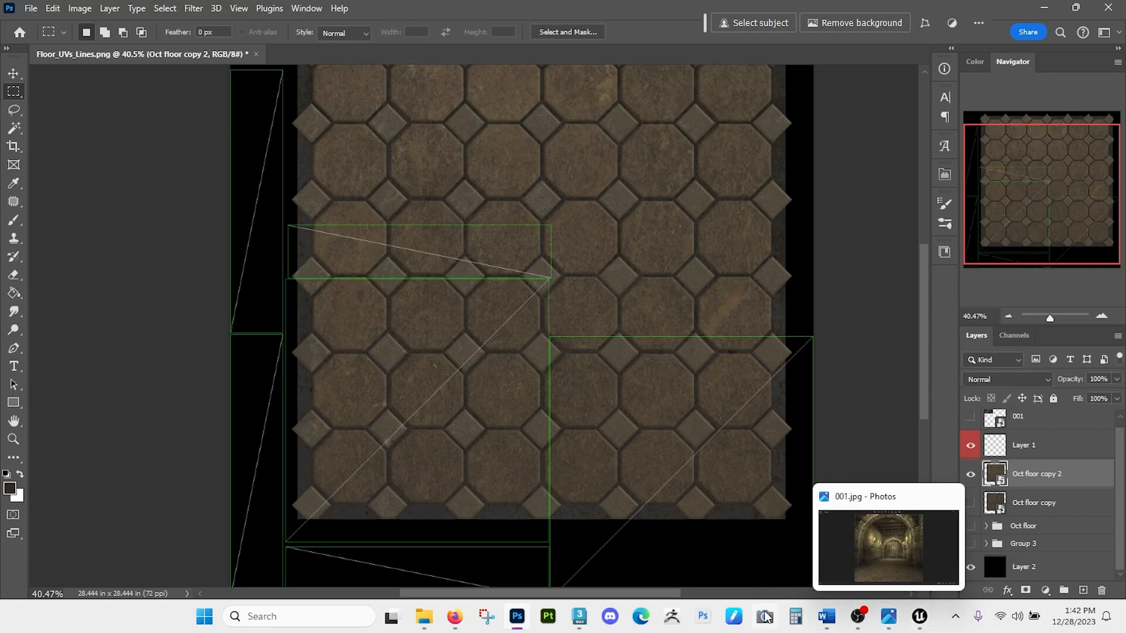
- In 3ds Max, shade the floor block, apply Unwrap UVW, and open its two top faces in the UV editor
mouse_move(581, 617)
left_click(596, 571)
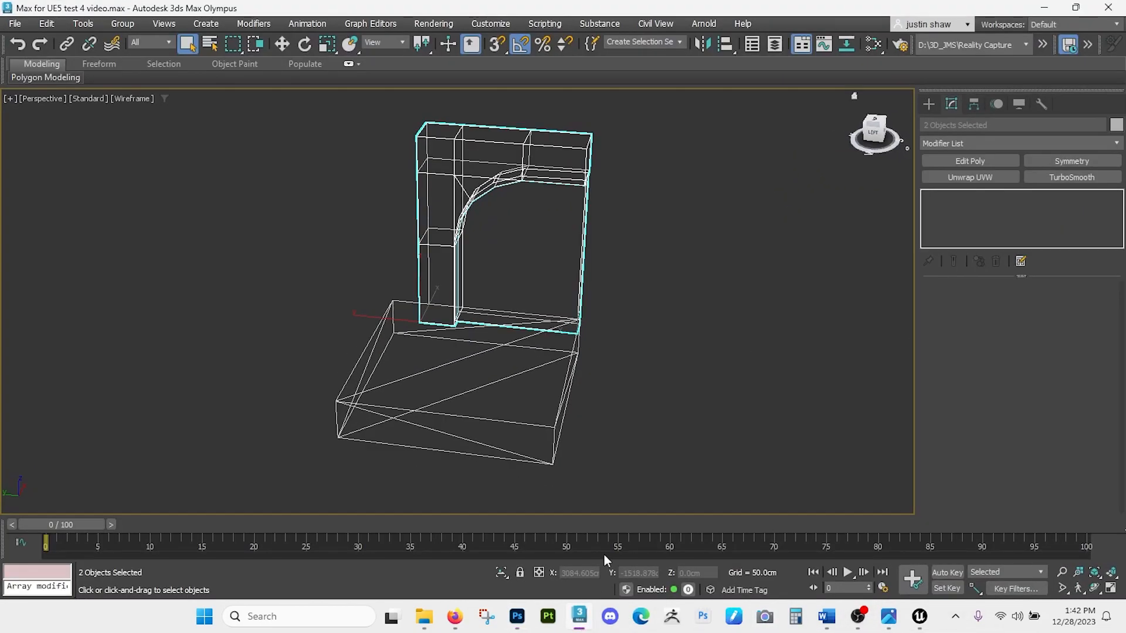
left_click(477, 388)
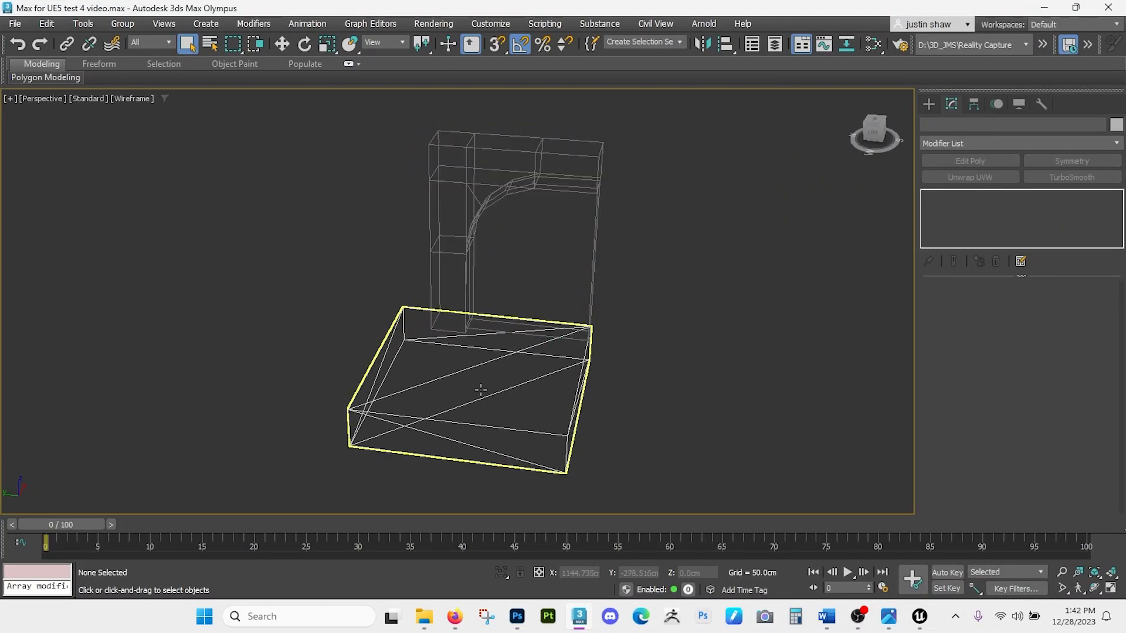
key("F3")
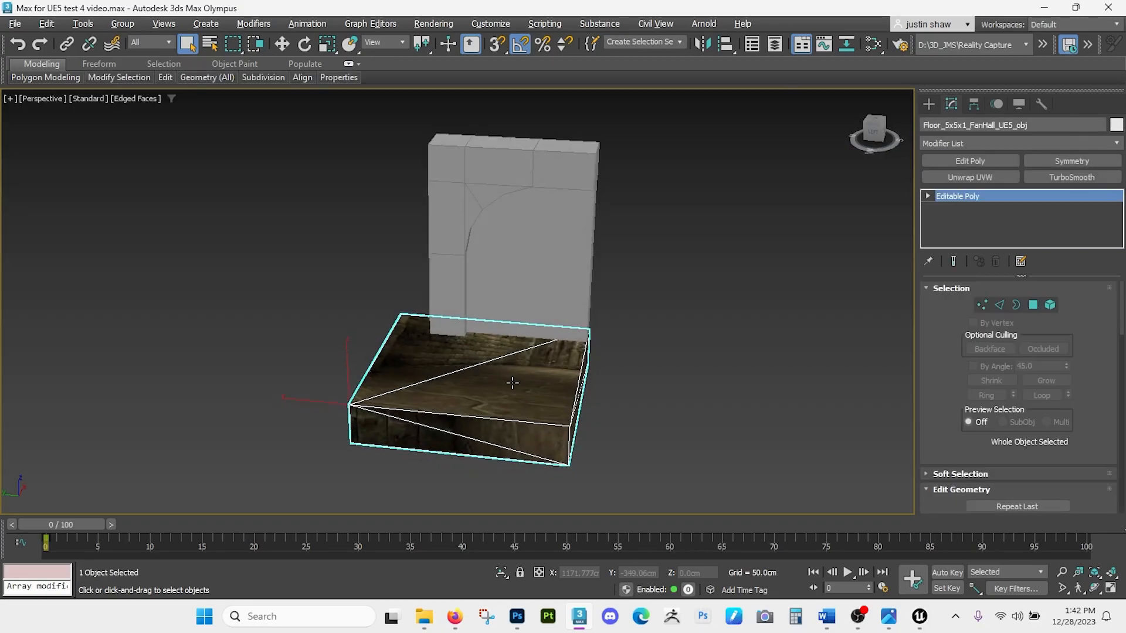
scroll(508, 387, "up", 3)
left_click_drag(515, 384, 535, 385)
left_click(983, 178)
left_click(585, 386)
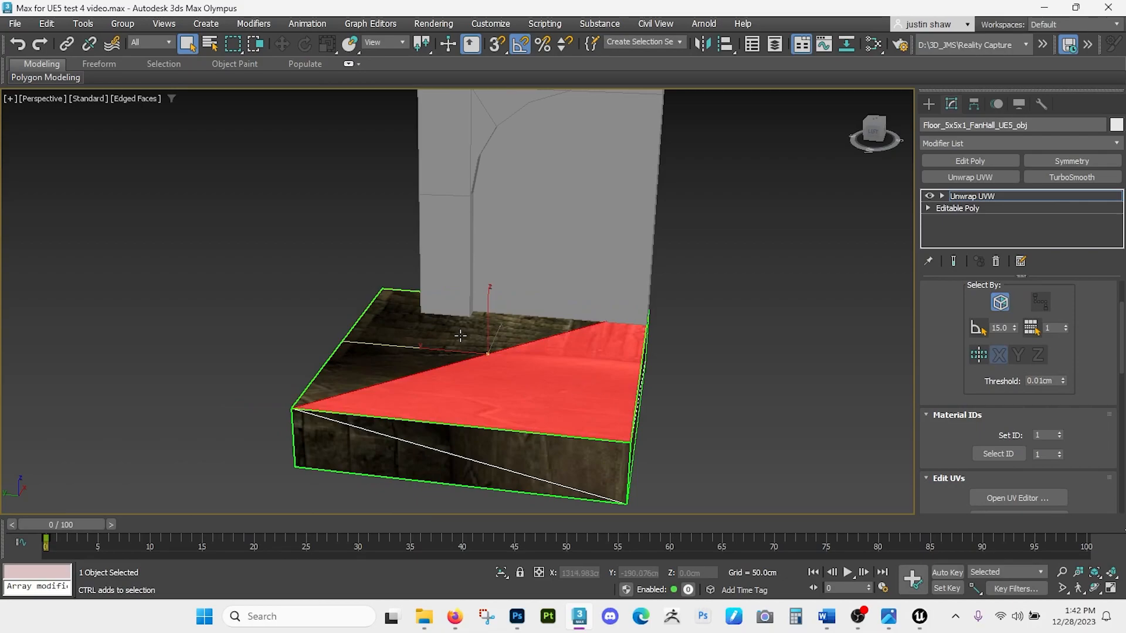
left_click(498, 338, "ctrl")
left_click(1025, 501)
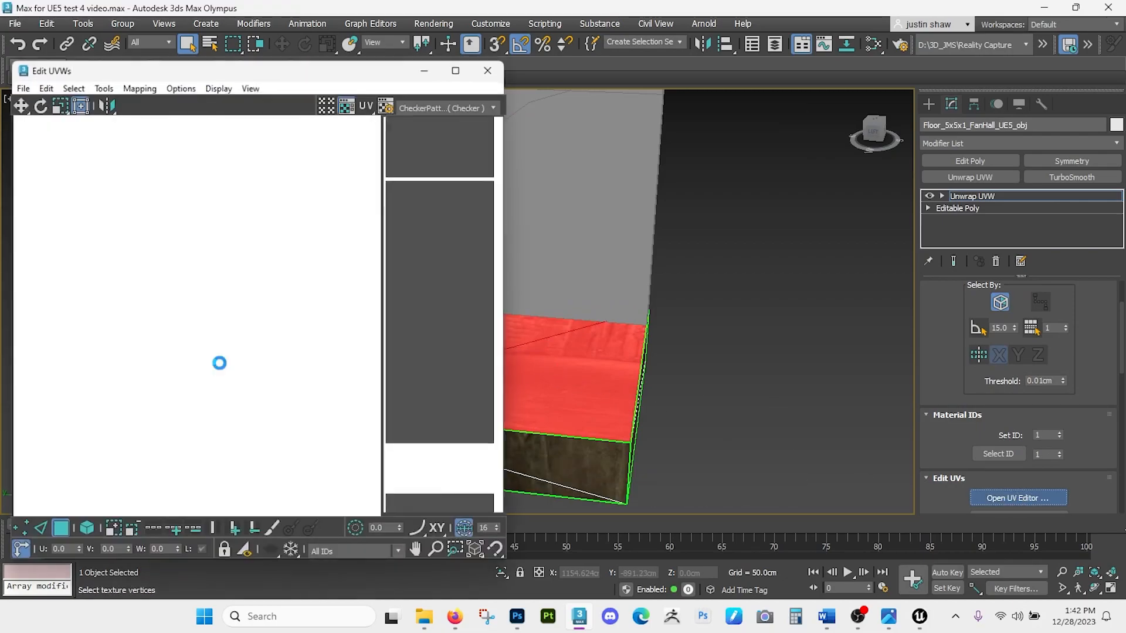
- Select faces of the floor block to check which UV island each side uses
left_click_drag(618, 364, 776, 347)
left_click_drag(630, 382, 638, 283)
left_click_drag(571, 383, 720, 312)
left_click(689, 357)
left_click(615, 421, "ctrl")
left_click_drag(615, 421, 697, 438)
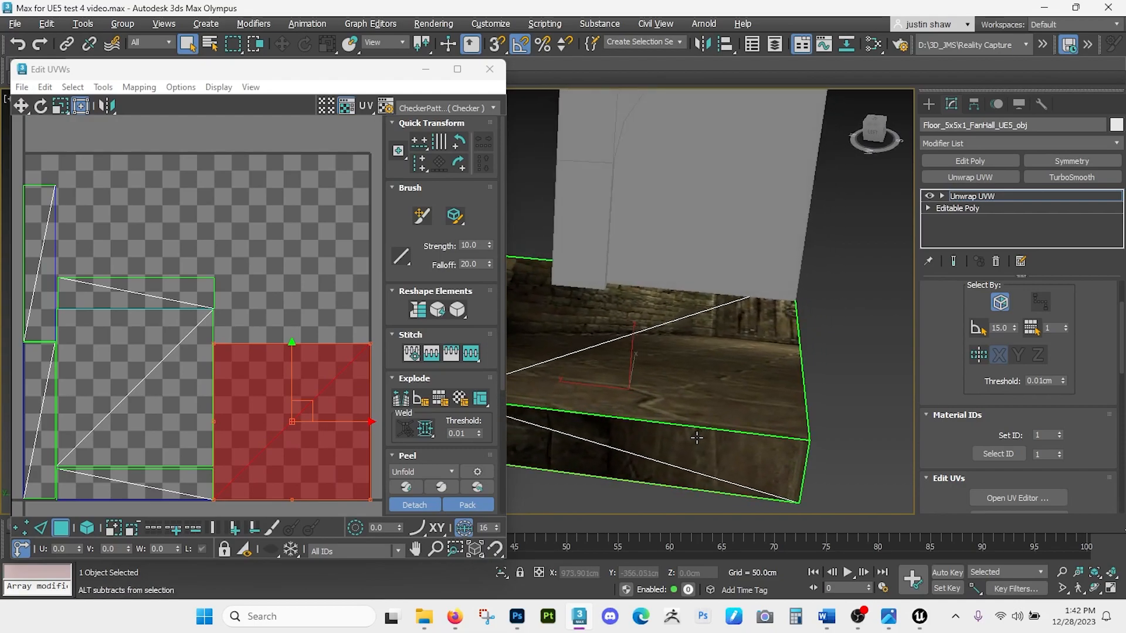
left_click_drag(582, 308, 749, 358)
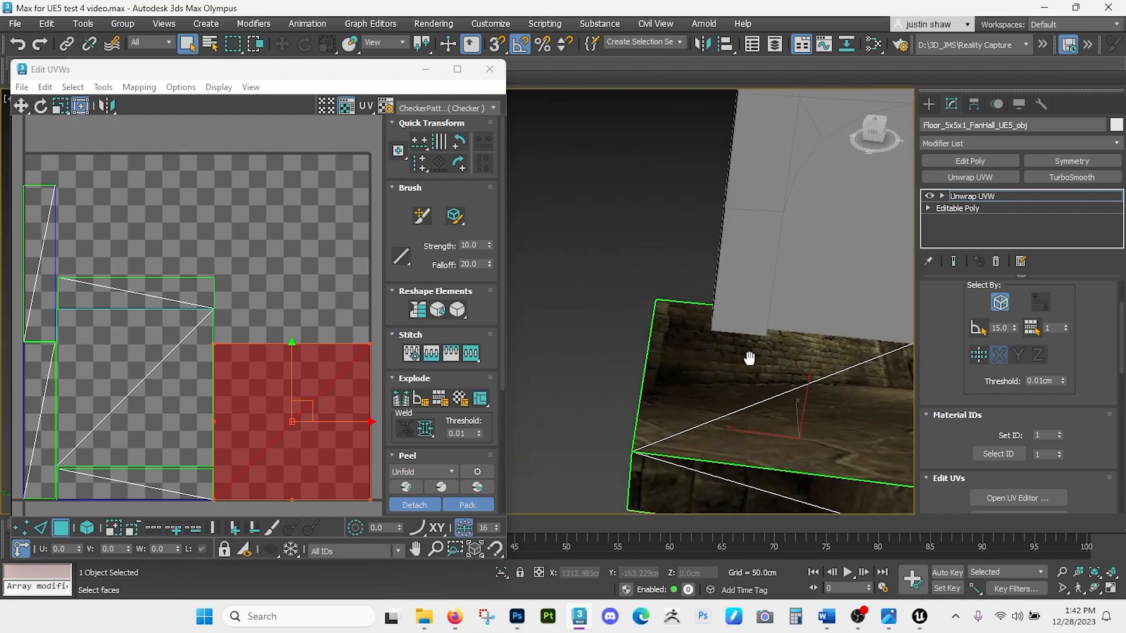
- Close the UV editor, convert the floor block to an Editable Poly, and return the viewport to wireframe
left_click(502, 75)
key("z")
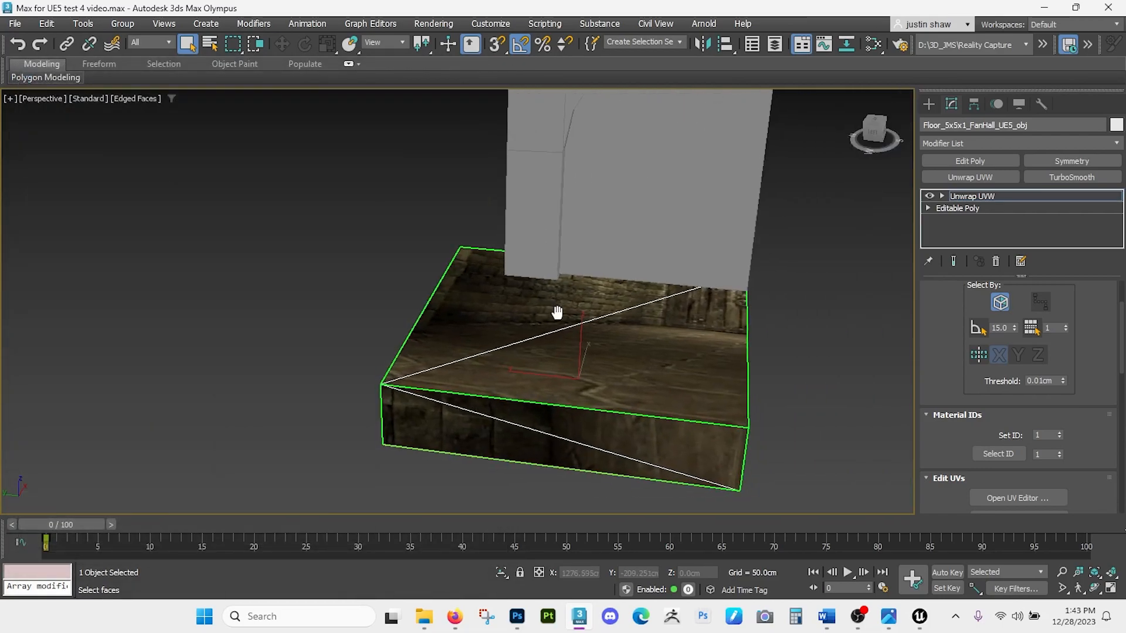
right_click(738, 350)
mouse_move(722, 523)
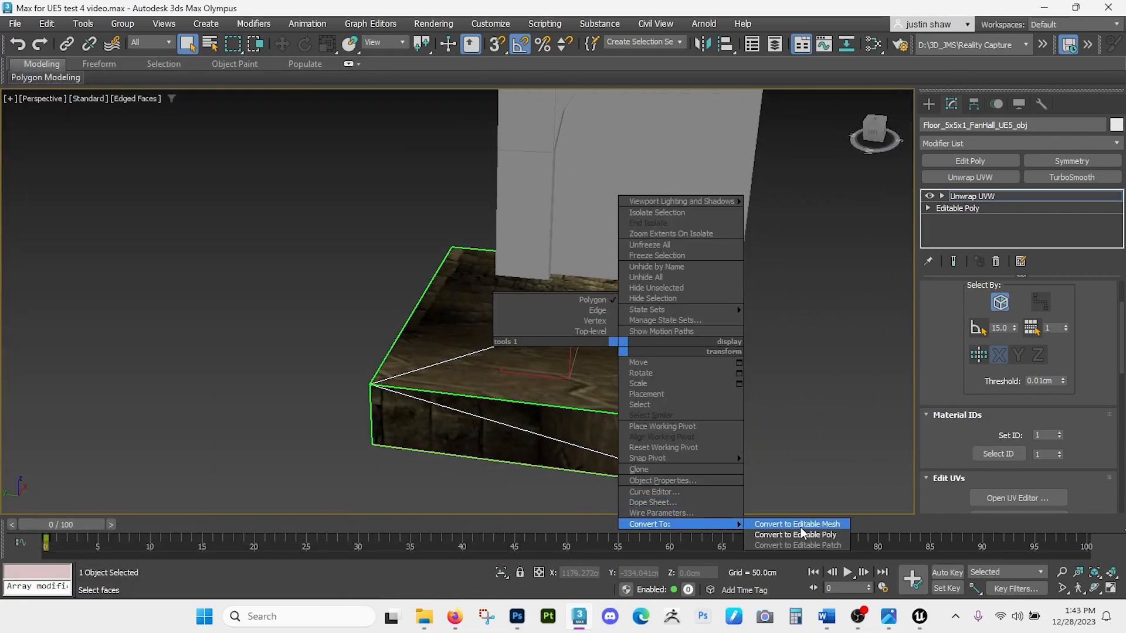
left_click(808, 535)
key("F3")
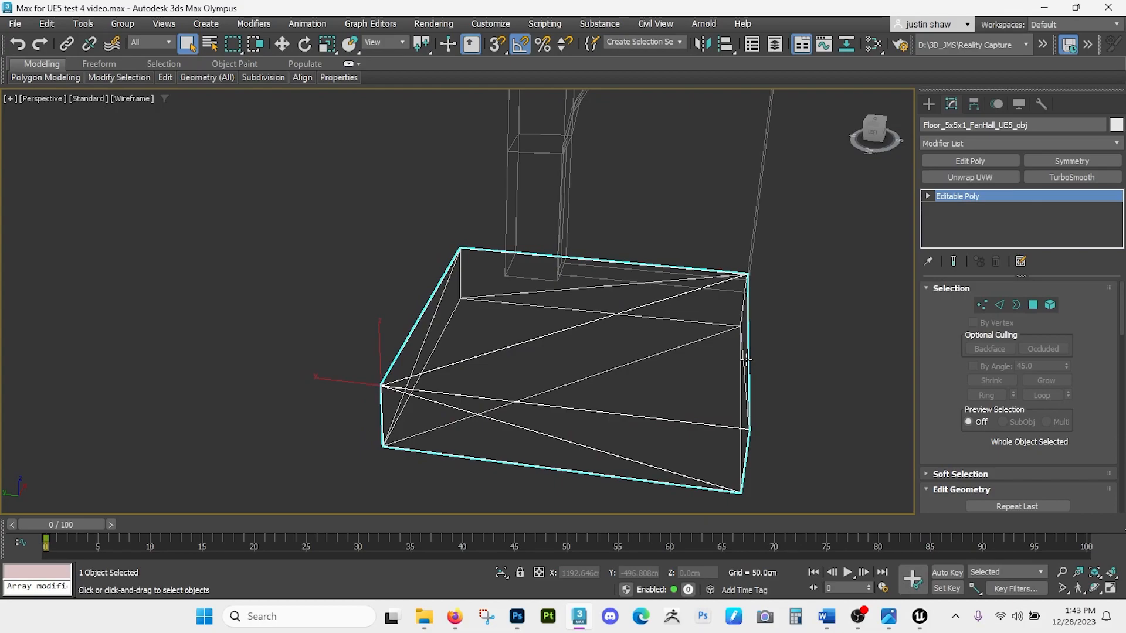
- Back in Photoshop, scale Oct floor copy 2 down and position it over the large square UV island beside the narrow side strips
key("alt+Tab")
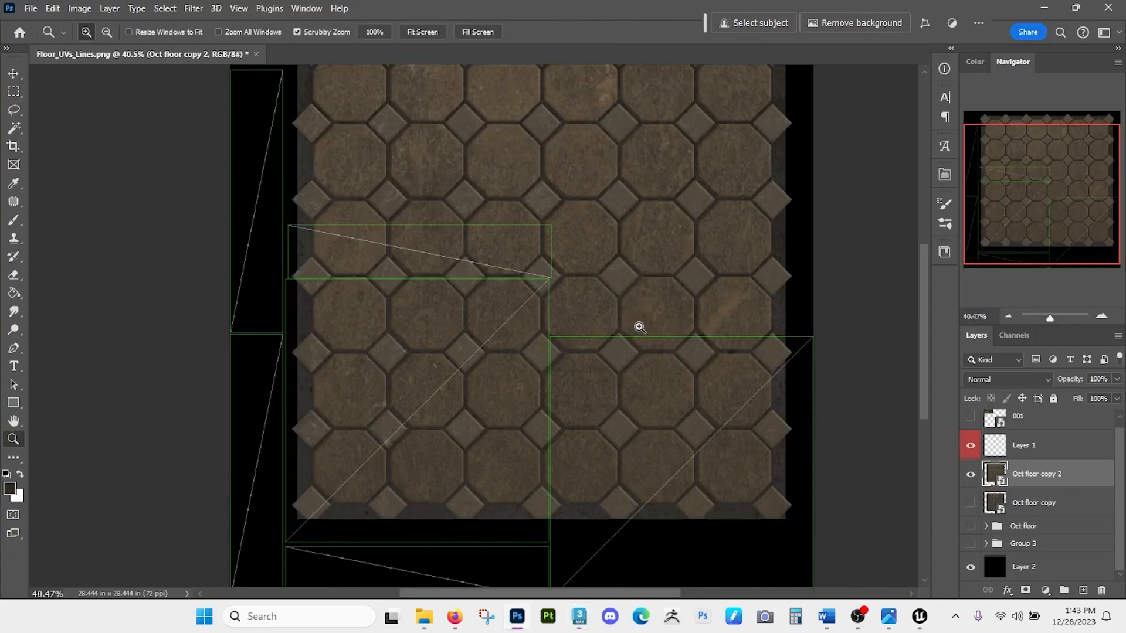
scroll(623, 309, "down", 2)
left_click_drag(628, 314, 622, 312)
key("ctrl+t")
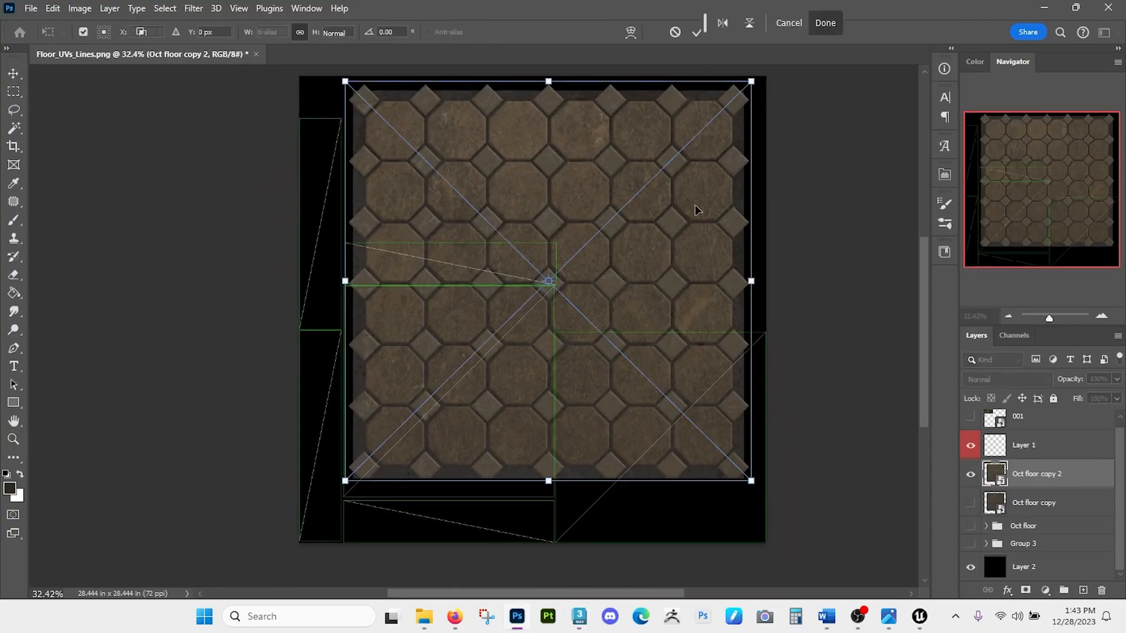
left_click_drag(718, 129, 707, 151)
left_click_drag(739, 107, 565, 279)
left_click_drag(469, 346, 561, 234)
key("Return")
- Shrink Oct floor copy 2 slightly so its outer diamonds sit closer to the edges of the square UV island
scroll(476, 346, "up", 3)
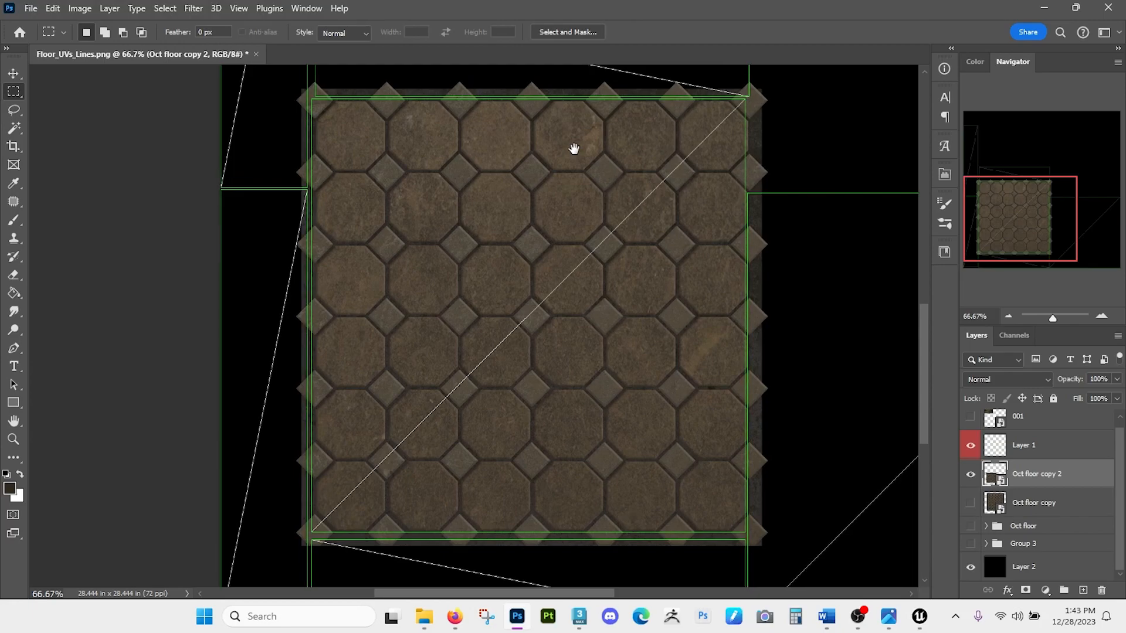
key("z")
left_click_drag(568, 148, 584, 154)
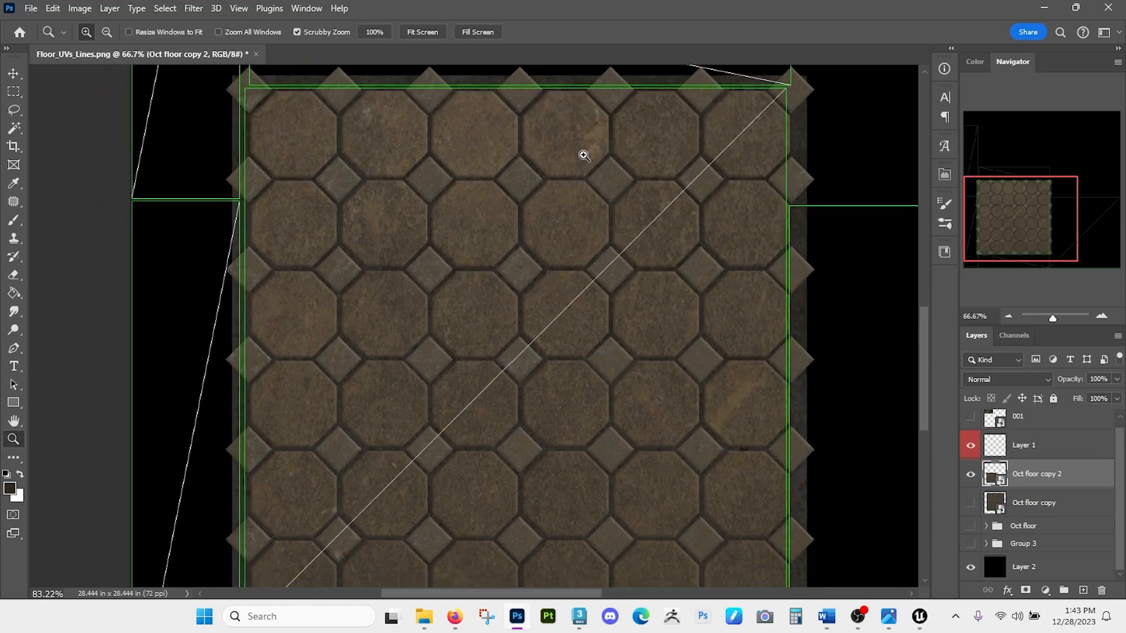
left_click_drag(584, 155, 551, 179)
key("m")
left_click_drag(552, 179, 536, 336)
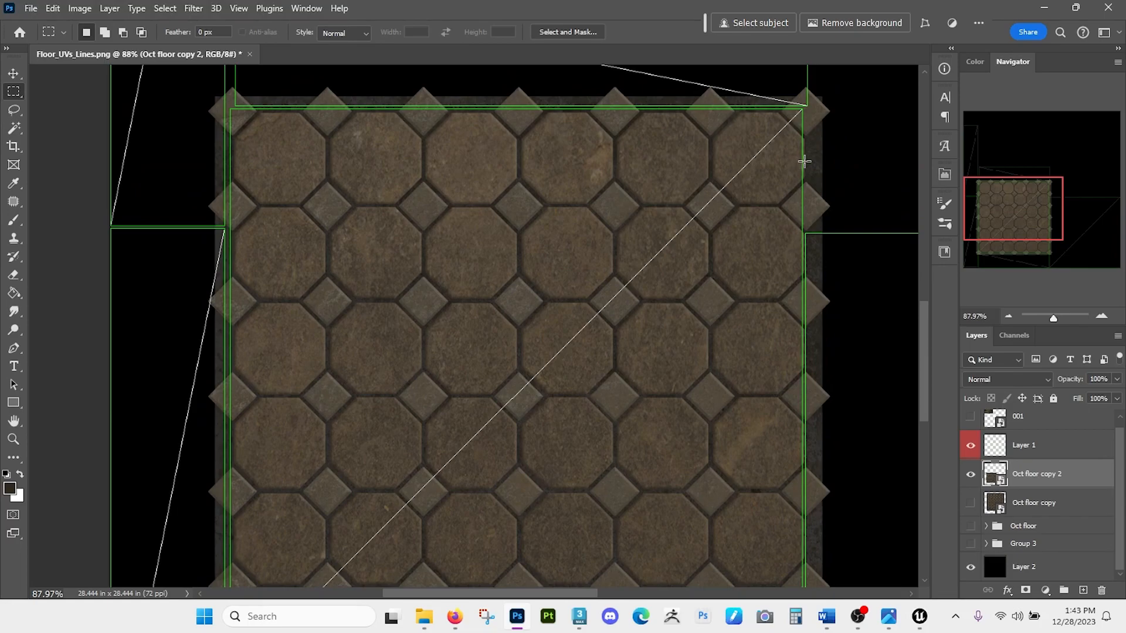
key("ctrl+t")
left_click_drag(829, 87, 825, 91)
scroll(758, 337, "down", 3)
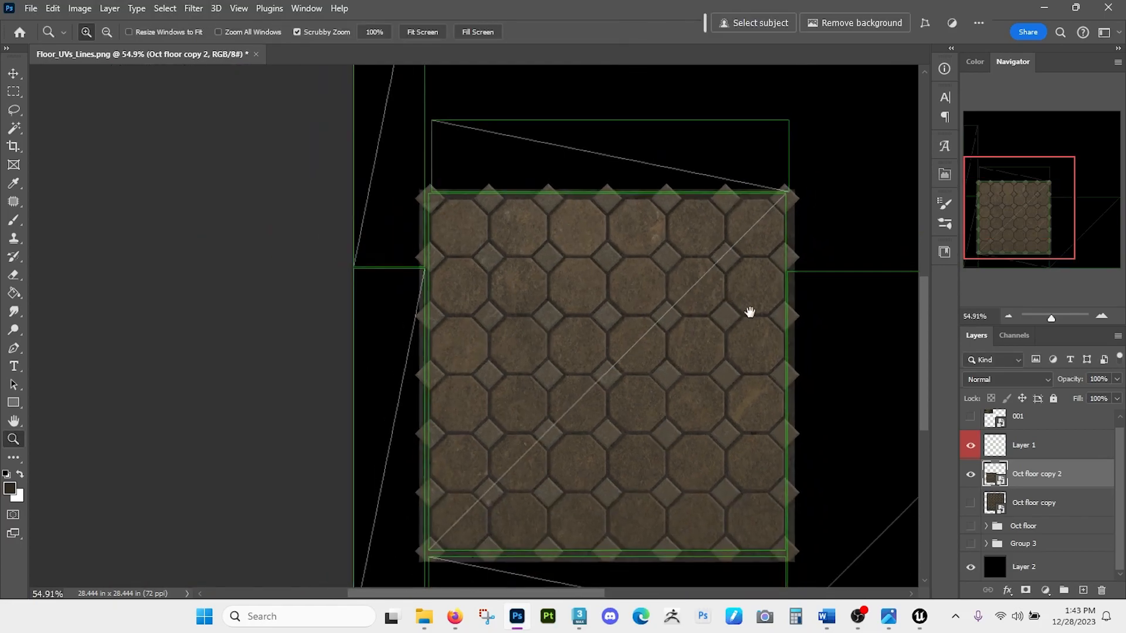
key("m")
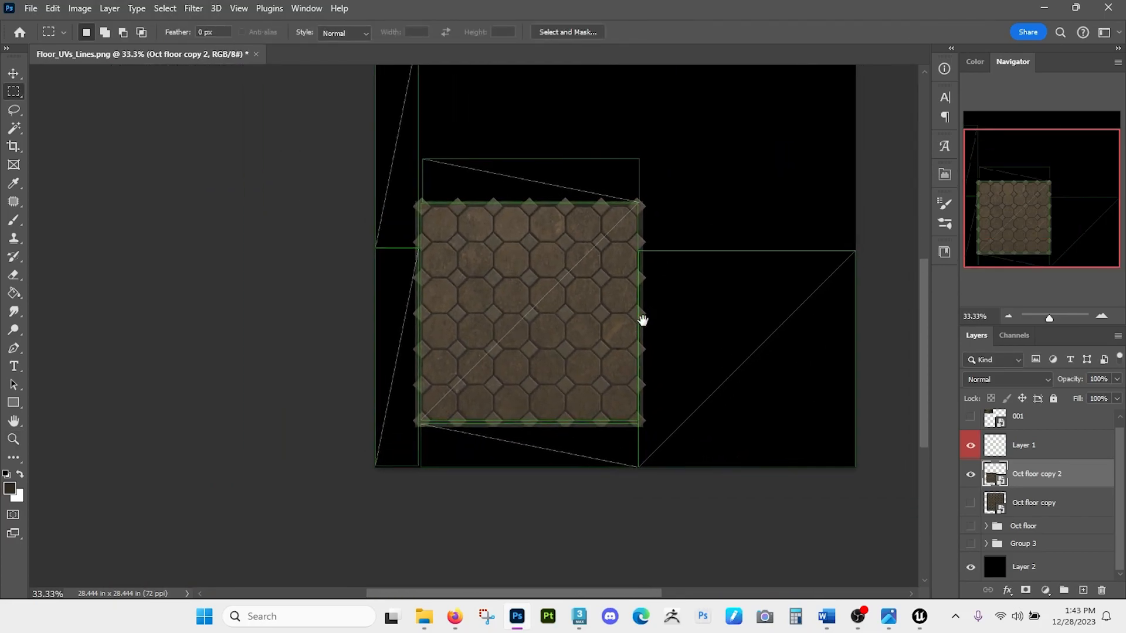
key("z")
scroll(622, 316, "up", 2)
key("m")
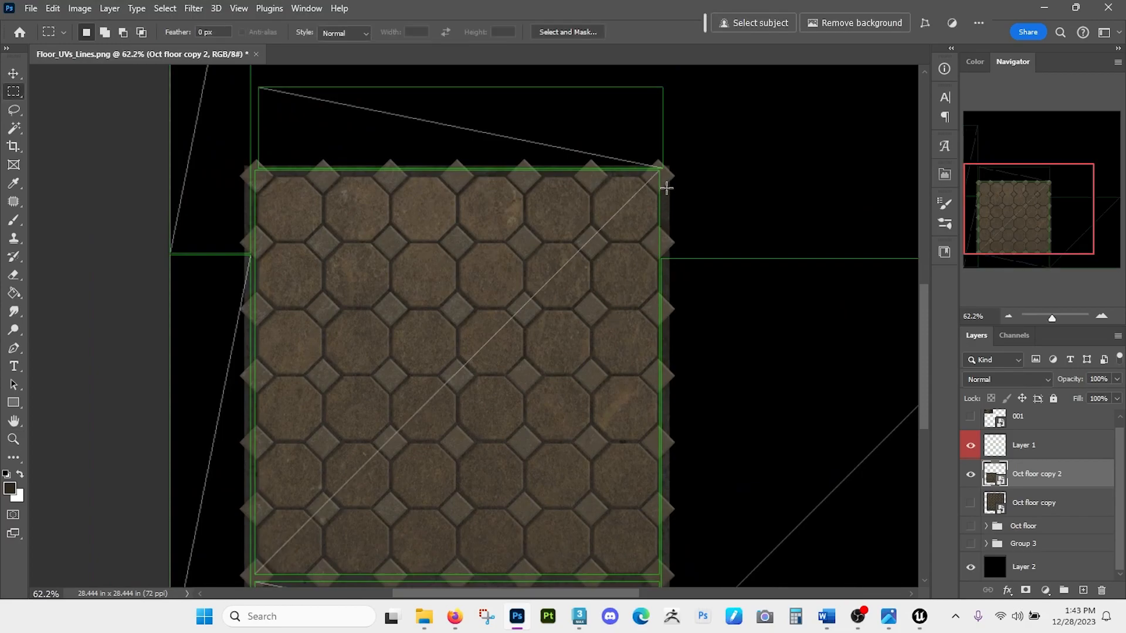
- Examine how the octagonal tile layer fits the UV layout across the whole document
scroll(586, 381, "down", 1)
key("z")
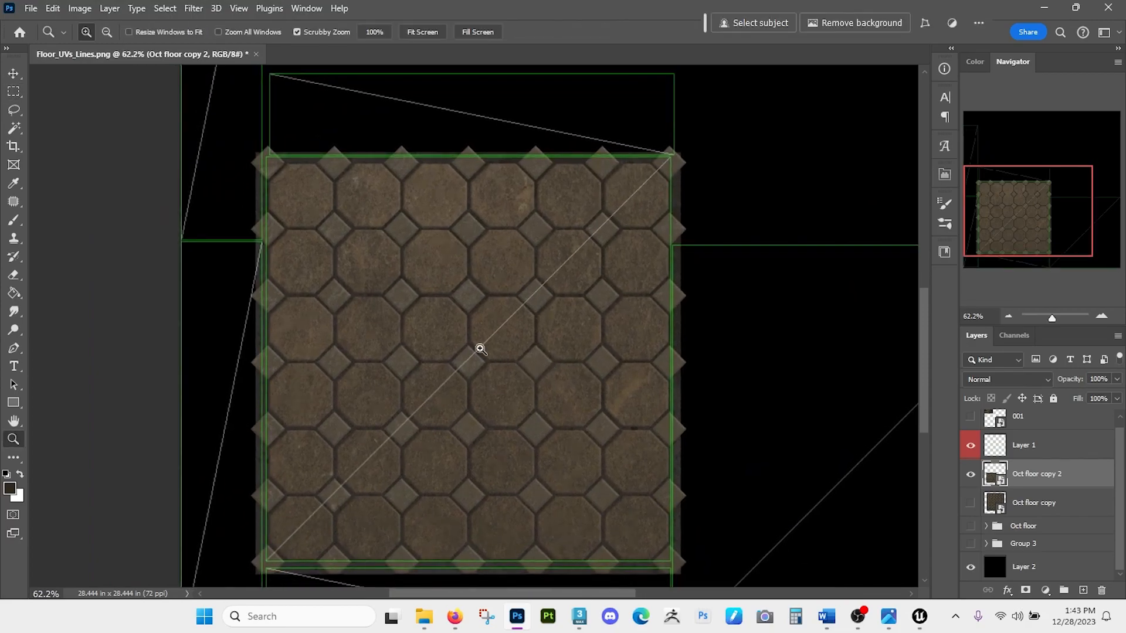
scroll(469, 340, "down", 2)
scroll(461, 333, "down", 2)
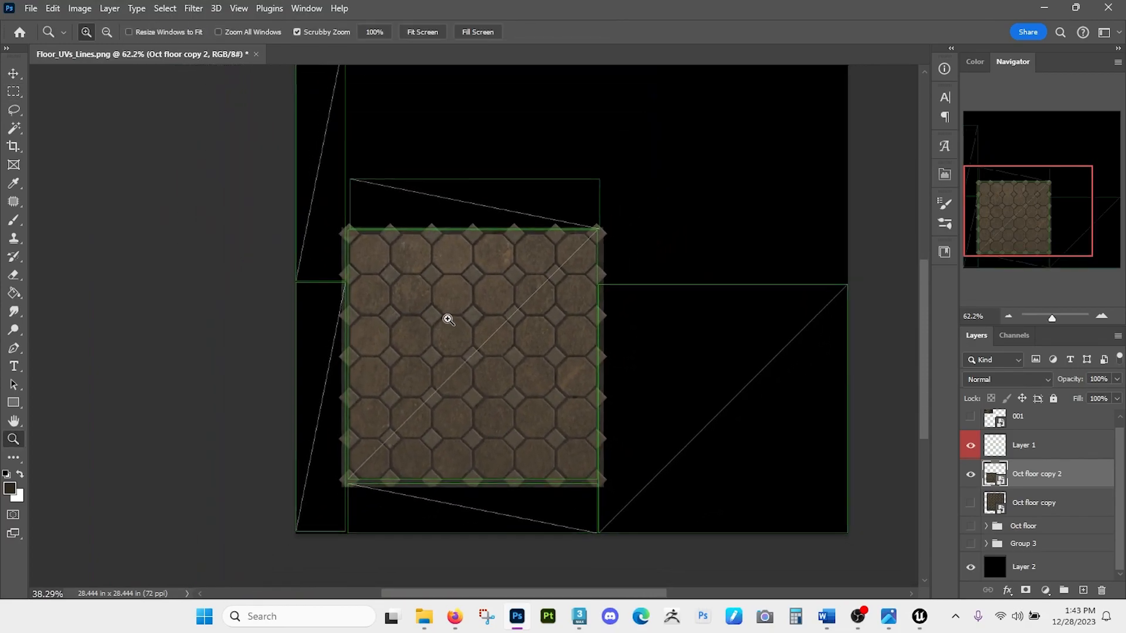
key("m")
left_click_drag(440, 350, 490, 232)
key("z")
key("m")
key("ctrl+space")
left_click_drag(552, 313, 423, 316)
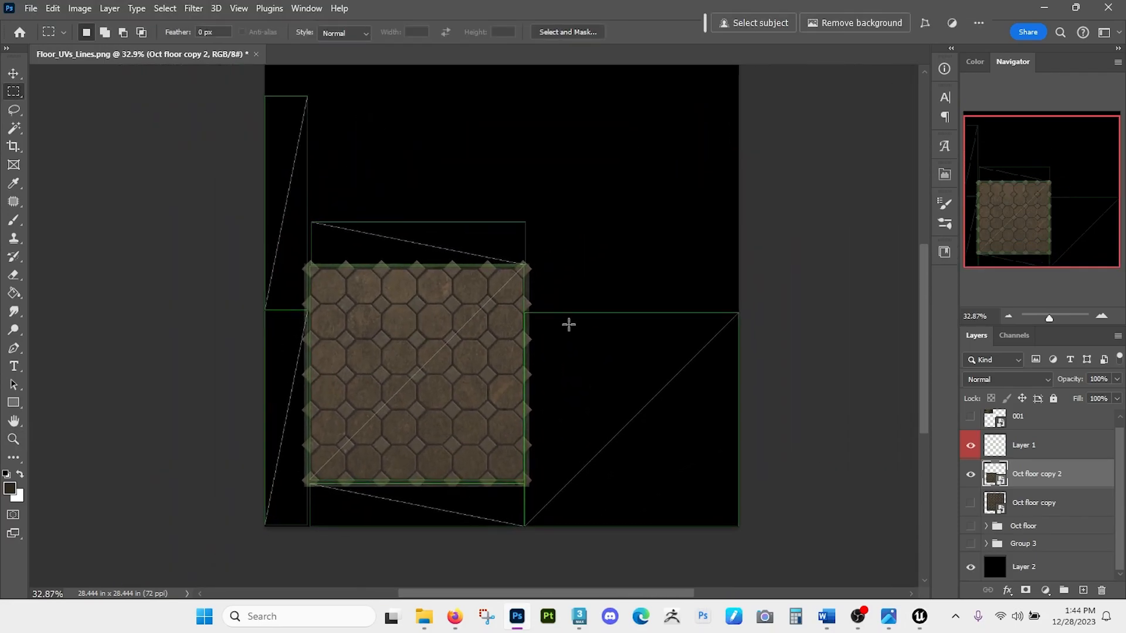
- Check the empty square UV island beside the tiled one and compare it with the 001 dungeon reference image
left_click_drag(526, 313, 736, 528)
left_click(628, 223)
left_click_drag(628, 222, 630, 261)
scroll(993, 451, "up", 1)
left_click(970, 424)
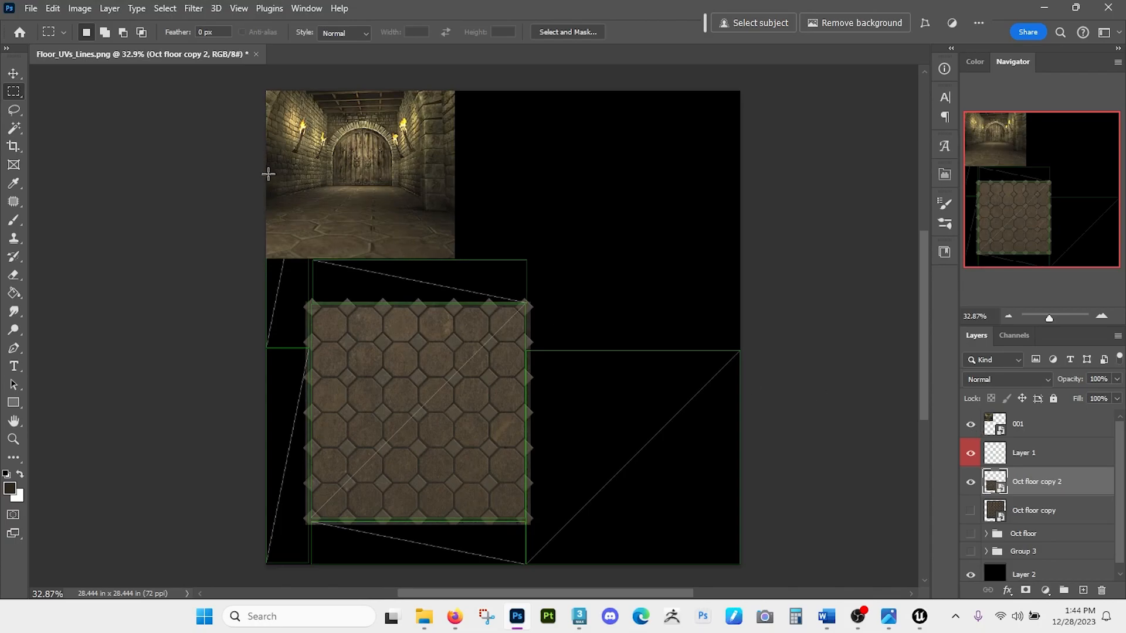
left_click(971, 424)
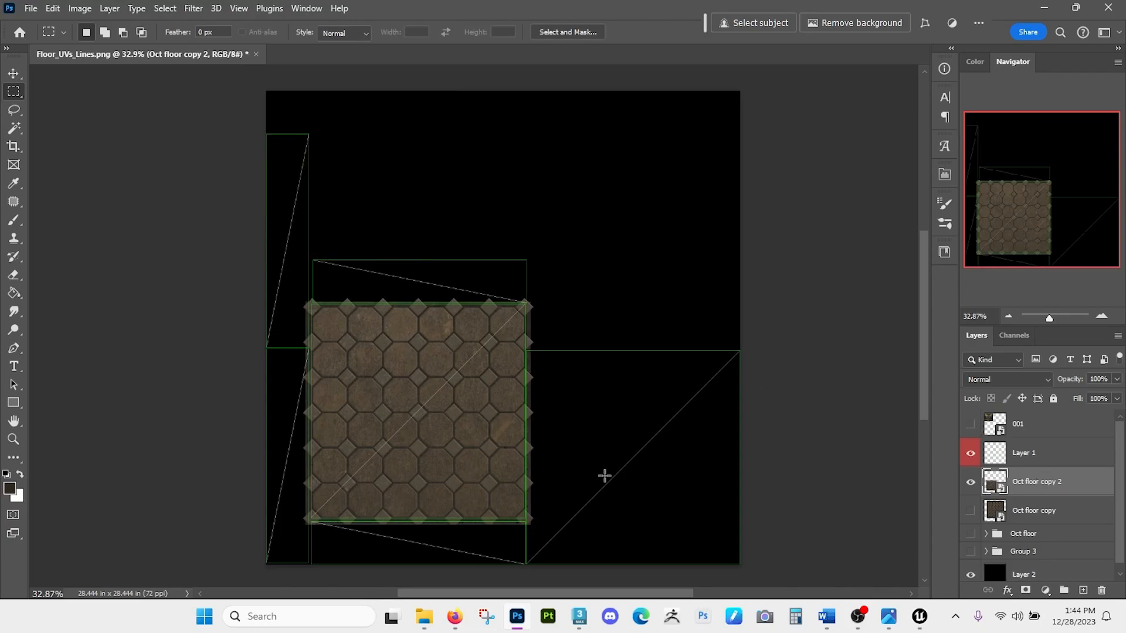
- Switch to File Explorer and look through the Rock_Stone_Concrete folder for a stone wall texture
mouse_move(430, 619)
left_click(346, 545)
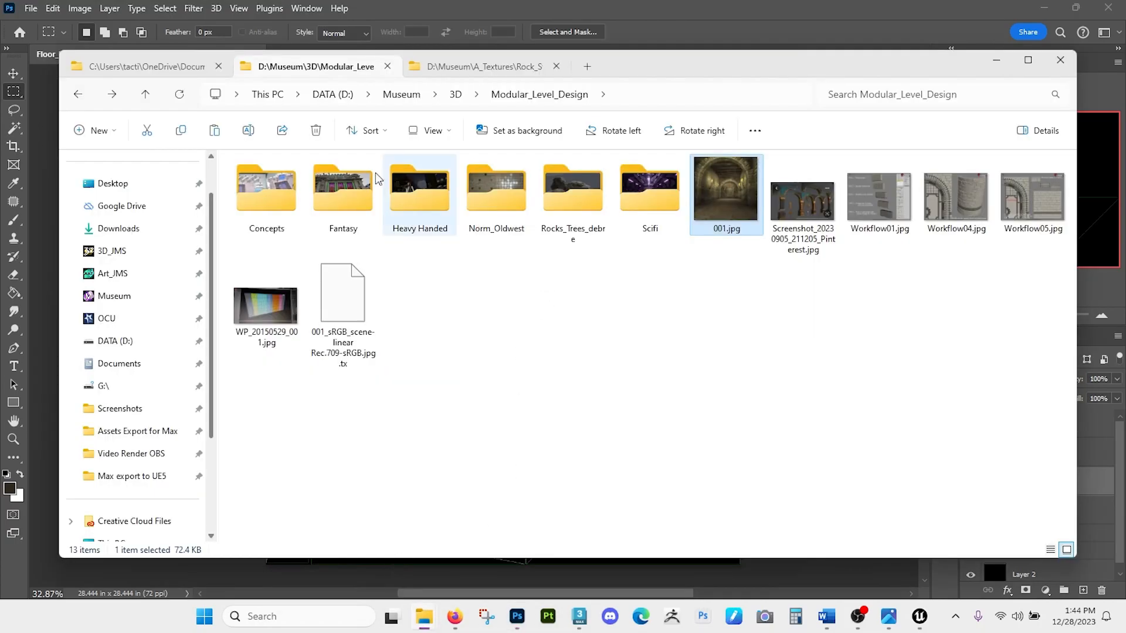
left_click(156, 69)
left_click(531, 66)
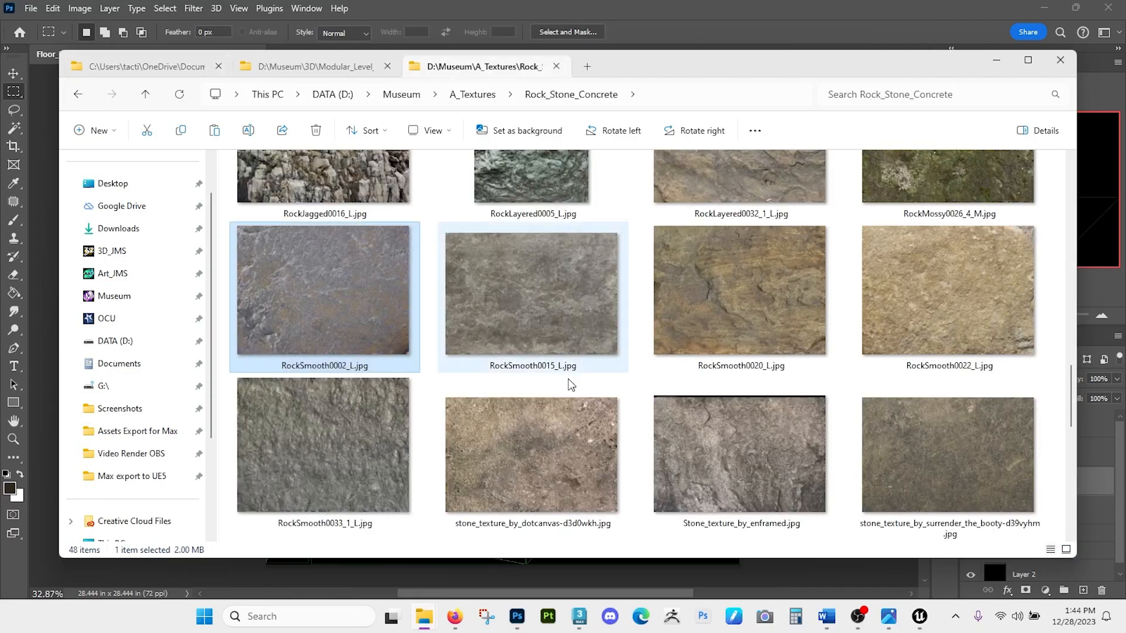
scroll(545, 374, "up", 5)
scroll(540, 376, "up", 10)
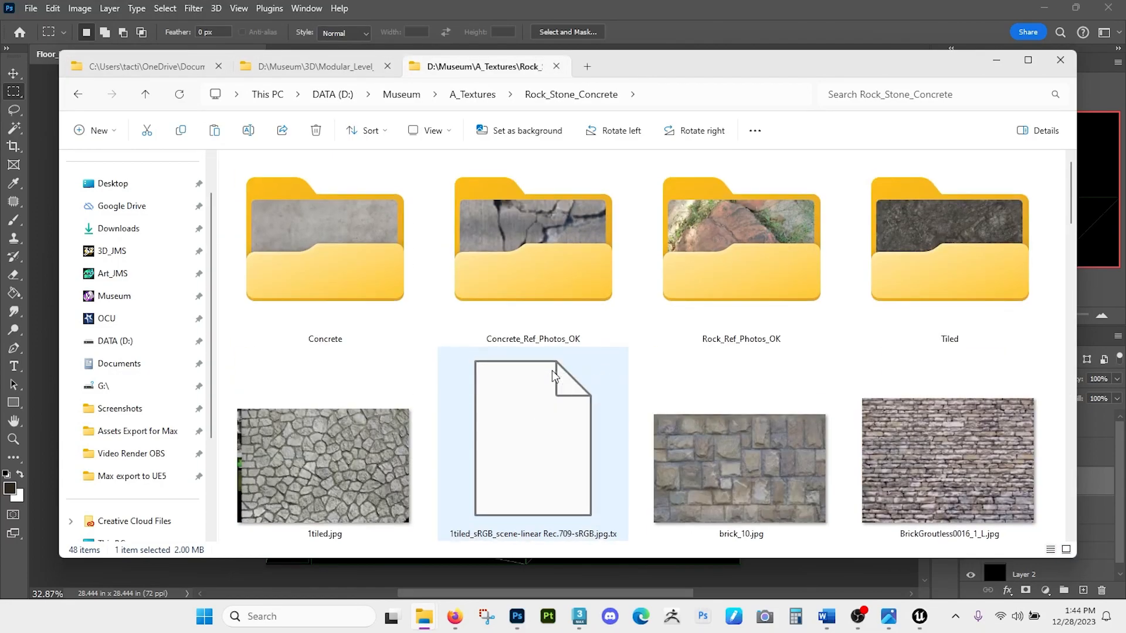
scroll(551, 371, "down", 6)
scroll(657, 352, "down", 3)
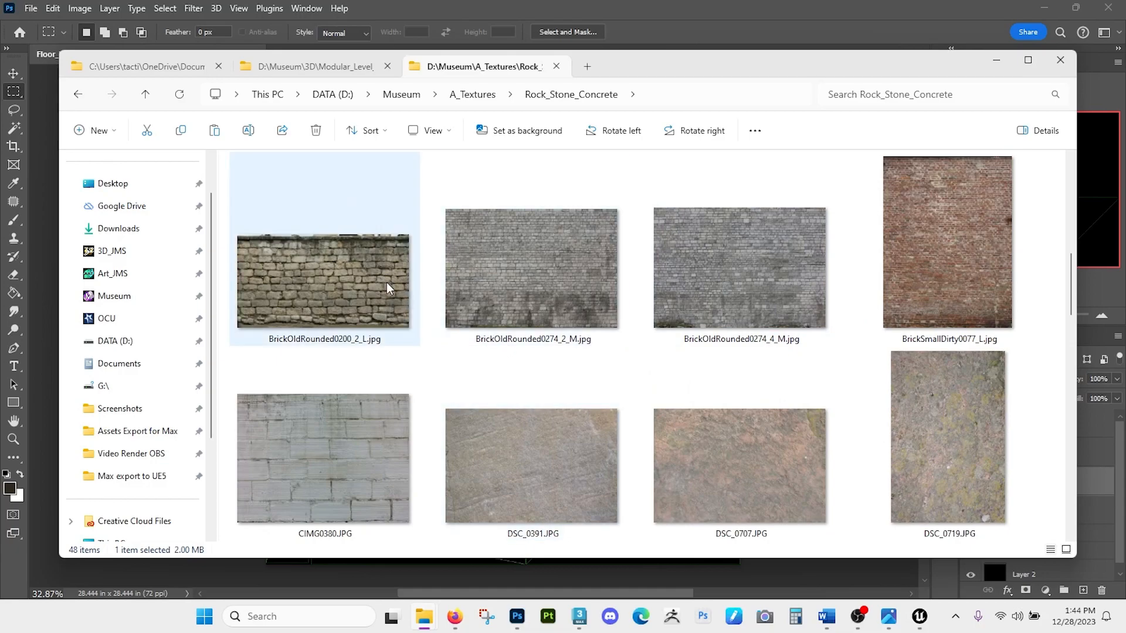
- Place BrickOldRounded0200_2_L.jpg into the Photoshop document and position it over the empty square UV island
left_click_drag(312, 285, 47, 249)
left_click_drag(568, 359, 723, 457)
mouse_move(645, 419)
left_mouse_down()
mouse_move(548, 336)
mouse_move(608, 351)
mouse_move(652, 424)
left_mouse_up()
key("Return")
- Duplicate the brick wall layer and offset the copies vertically so together they cover the full height of the square UV island
left_click_drag(603, 415, 456, 323)
key("m")
key("z")
left_click_drag(413, 123, 548, 327)
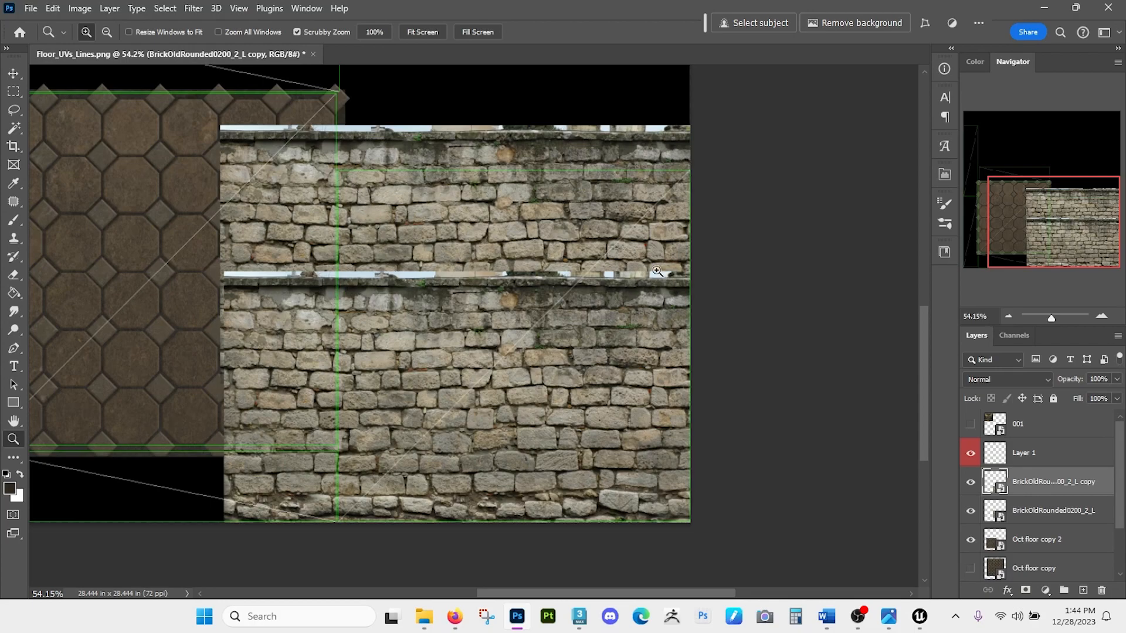
key("m")
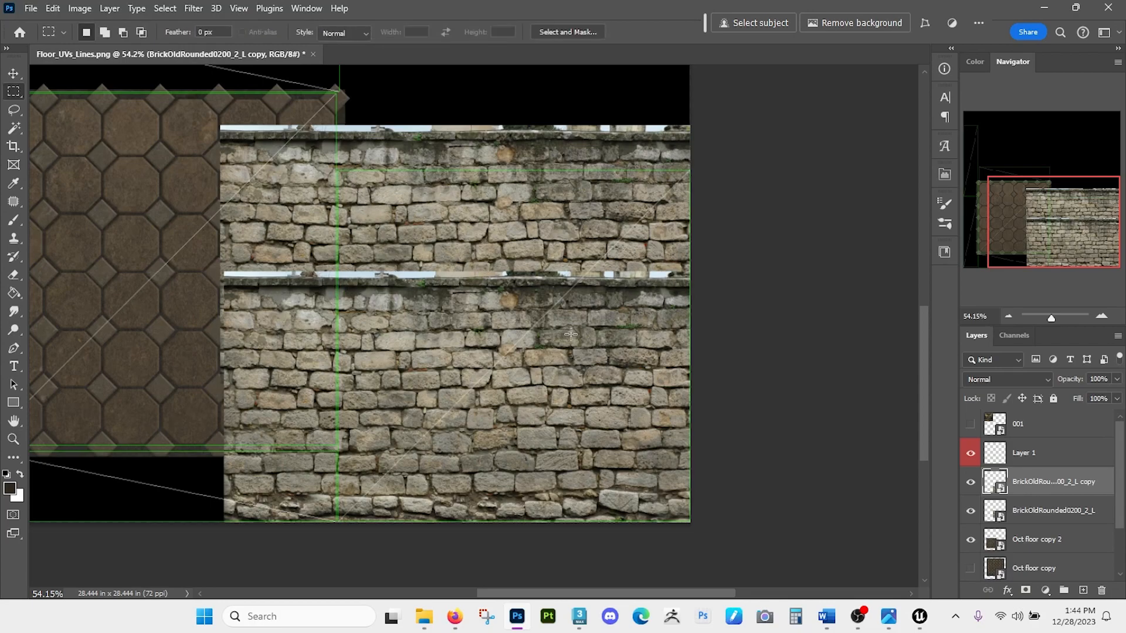
- Rasterize the brick copy layer, then delete its wall-cap strip and the part overhanging the octagonal floor tiles
right_click(1046, 484)
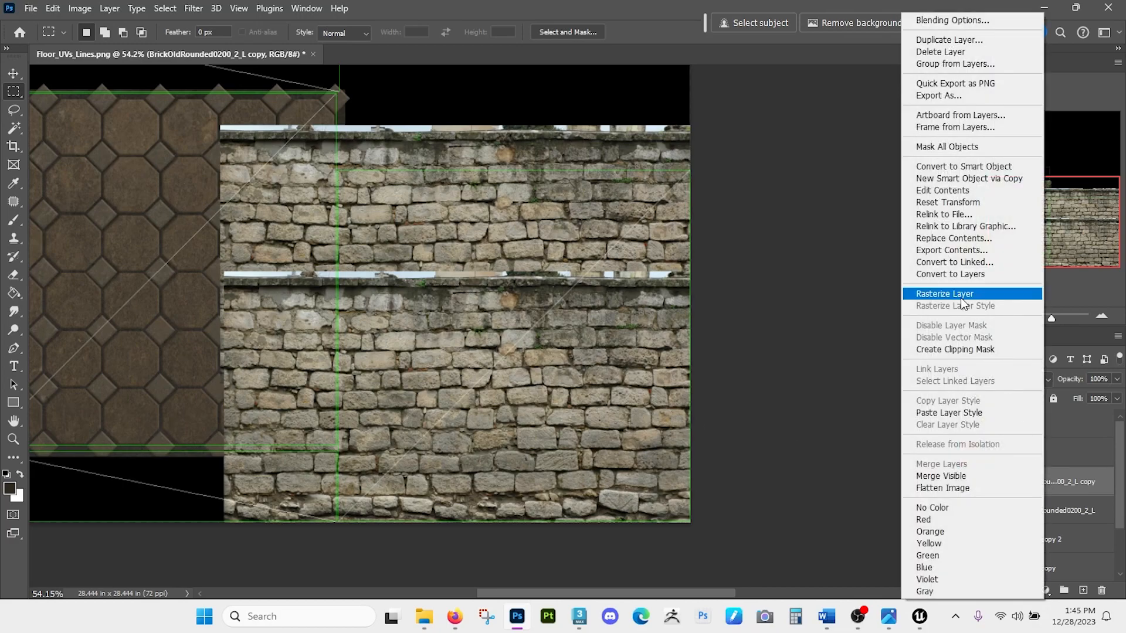
left_click(968, 301)
left_click_drag(189, 222, 752, 312)
key("Delete")
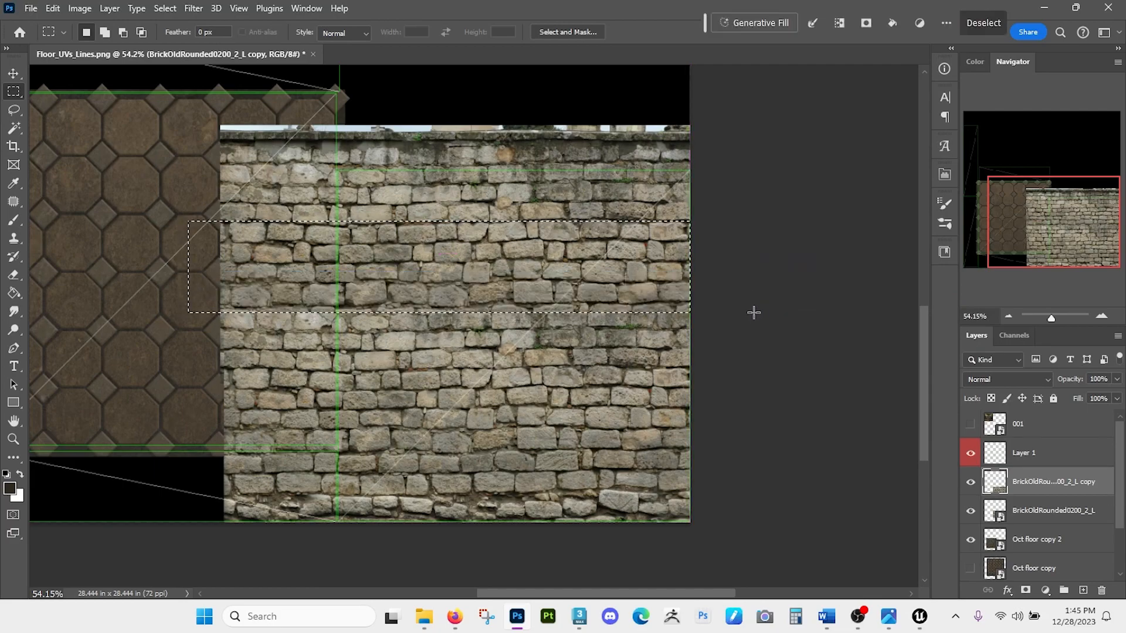
key("ctrl+d")
left_click_drag(181, 240, 332, 547)
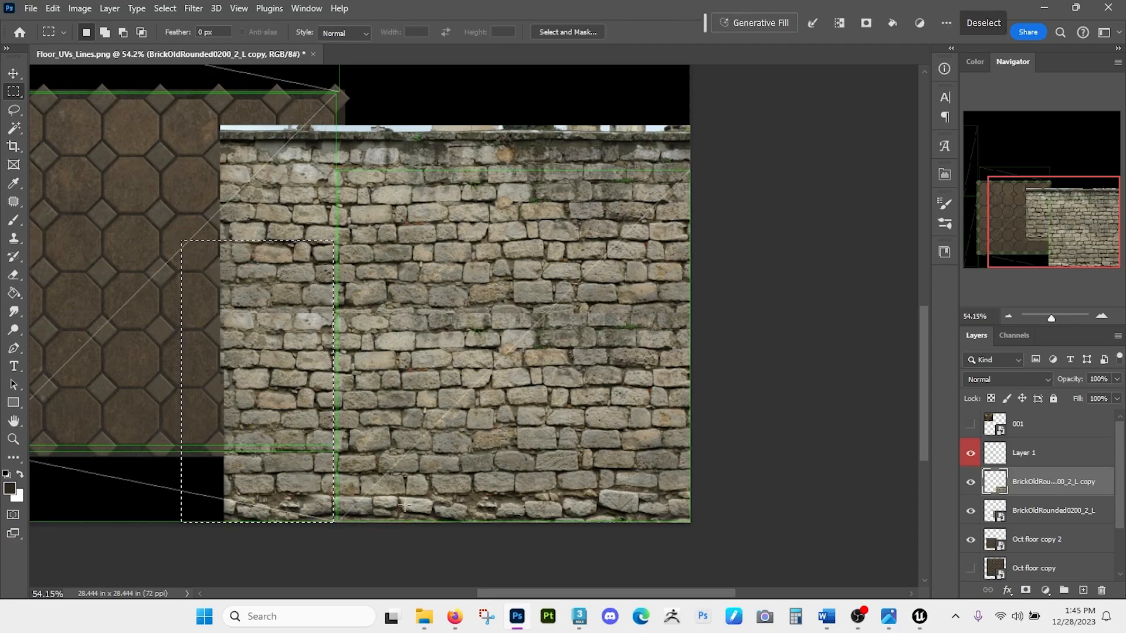
key("Delete")
key("ctrl+d")
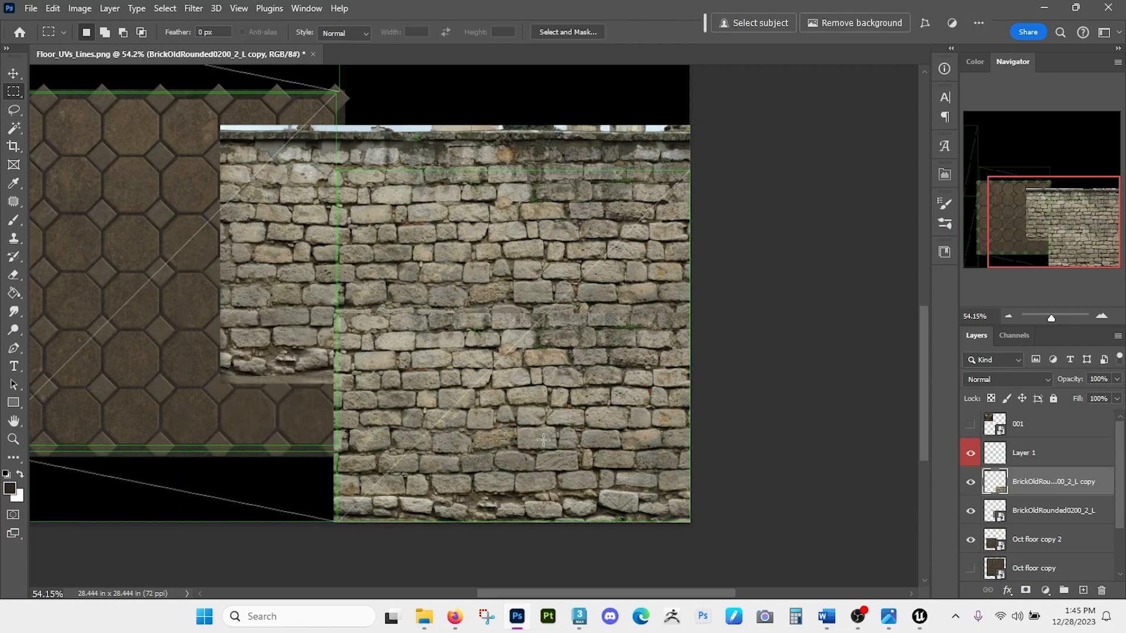
- Rasterize the BrickOldRounded0200_2_L layer and trim off its overhang across the tiles and the wall cap above the UV island
left_click(1020, 511)
right_click(1020, 510)
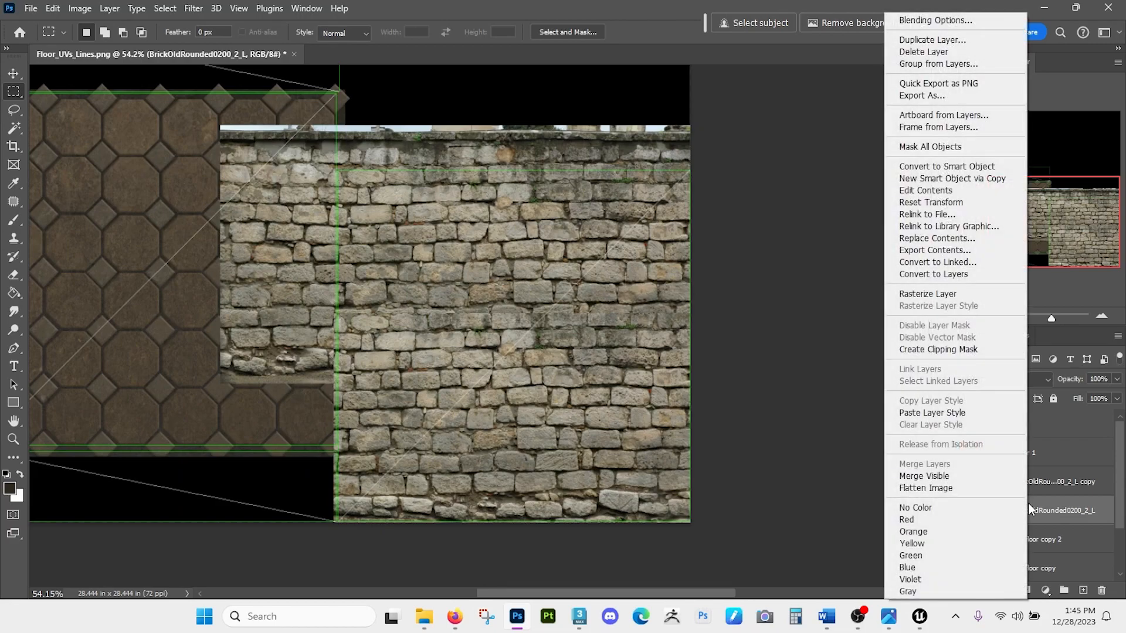
left_click(970, 168)
right_click(1058, 508)
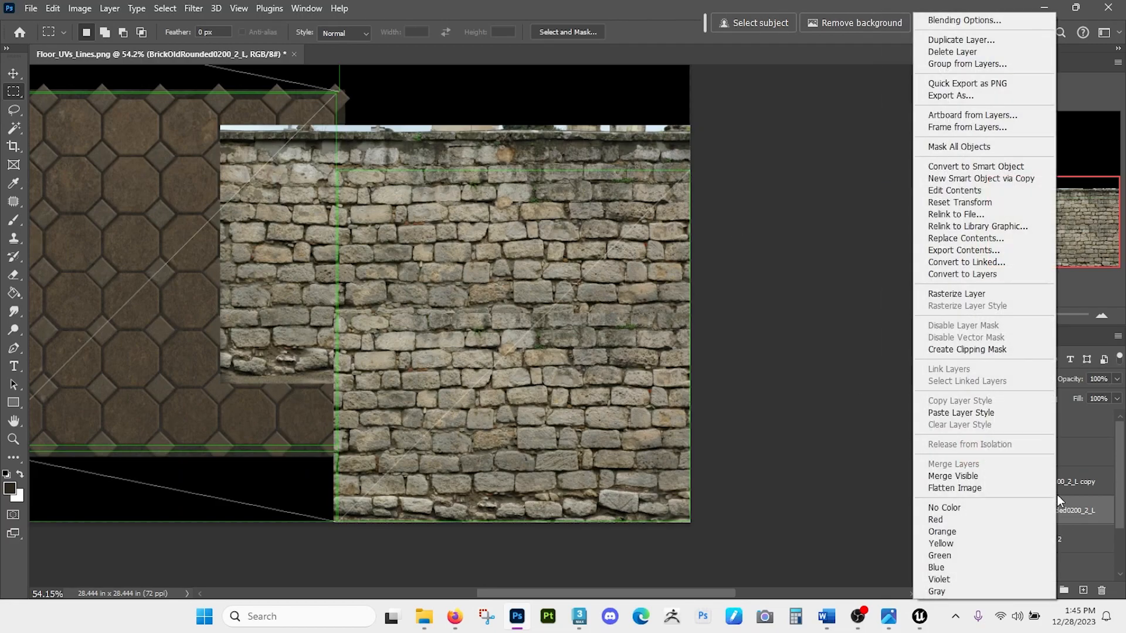
left_click(967, 293)
left_click_drag(180, 107, 332, 414)
key("Delete")
left_click_drag(264, 83, 770, 164)
key("Delete")
key("ctrl+d")
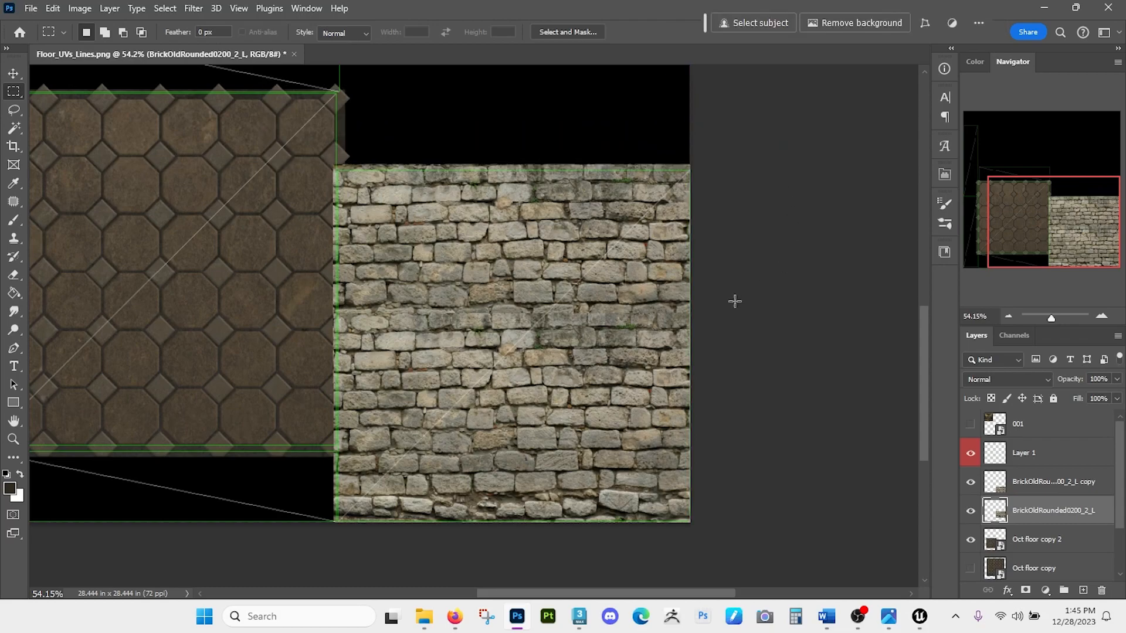
- Compare the seam between the two brick layers and add a layer mask to the brick copy
scroll(510, 228, "up", 5)
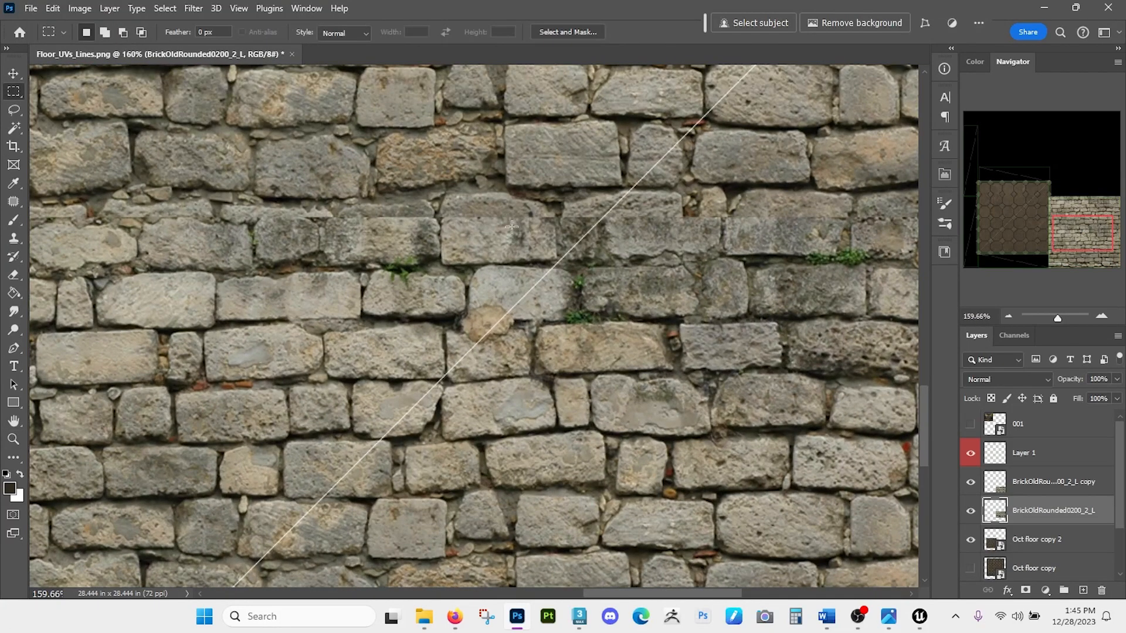
left_click(970, 484)
left_click(971, 484)
left_click(997, 488)
left_click(1024, 589)
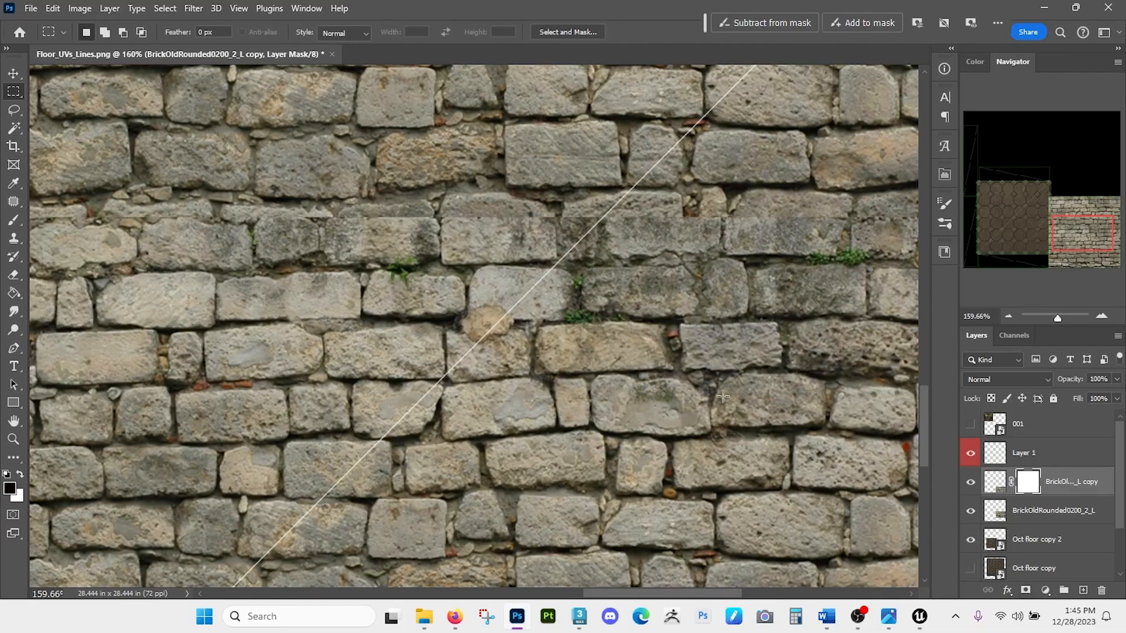
- Set up the Brush tool with a low-hardness soft edge for painting on the brick copy's mask
key("b")
mouse_move(354, 226)
left_mouse_down()
mouse_move(266, 424)
mouse_move(380, 400)
mouse_move(271, 315)
mouse_move(452, 264)
left_mouse_up()
key("ctrl+z")
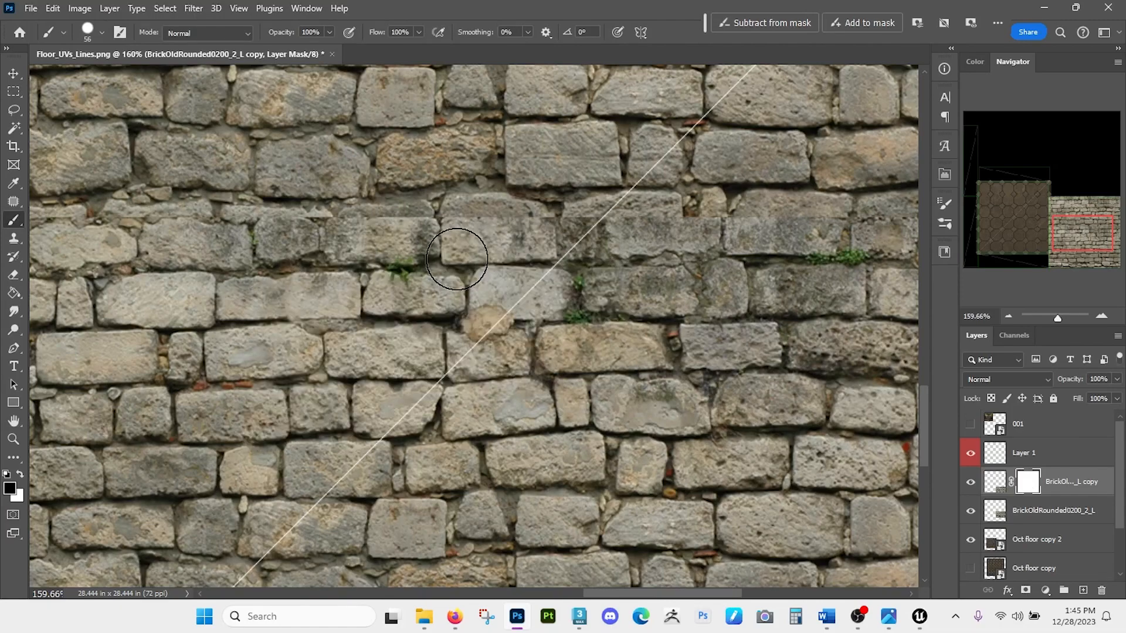
right_click(517, 220)
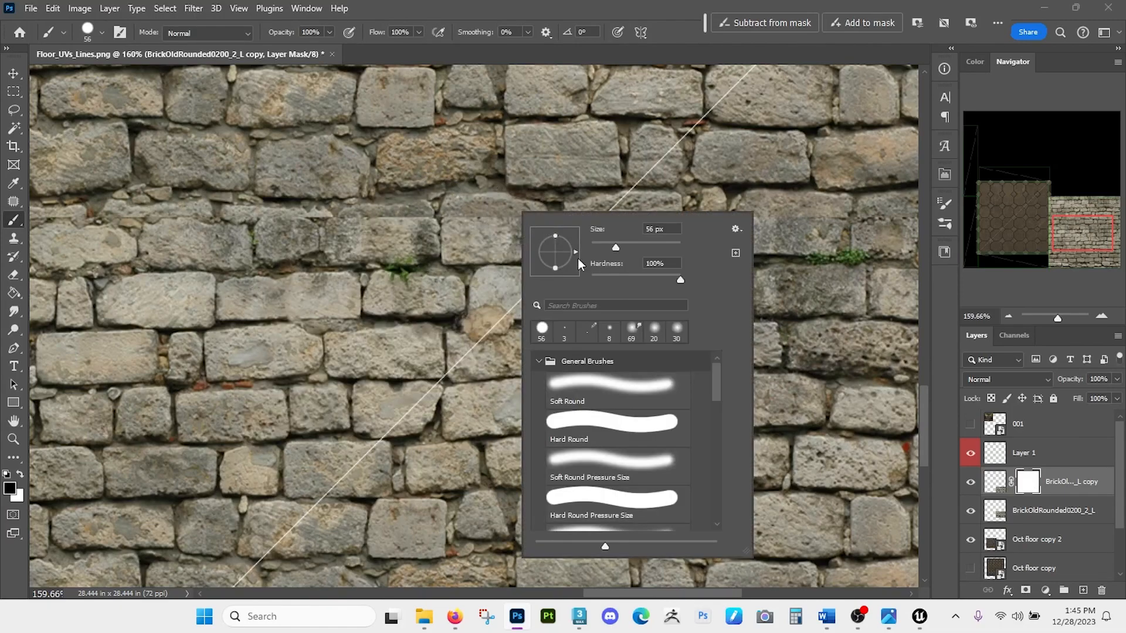
left_click_drag(627, 275, 601, 277)
left_click(490, 161)
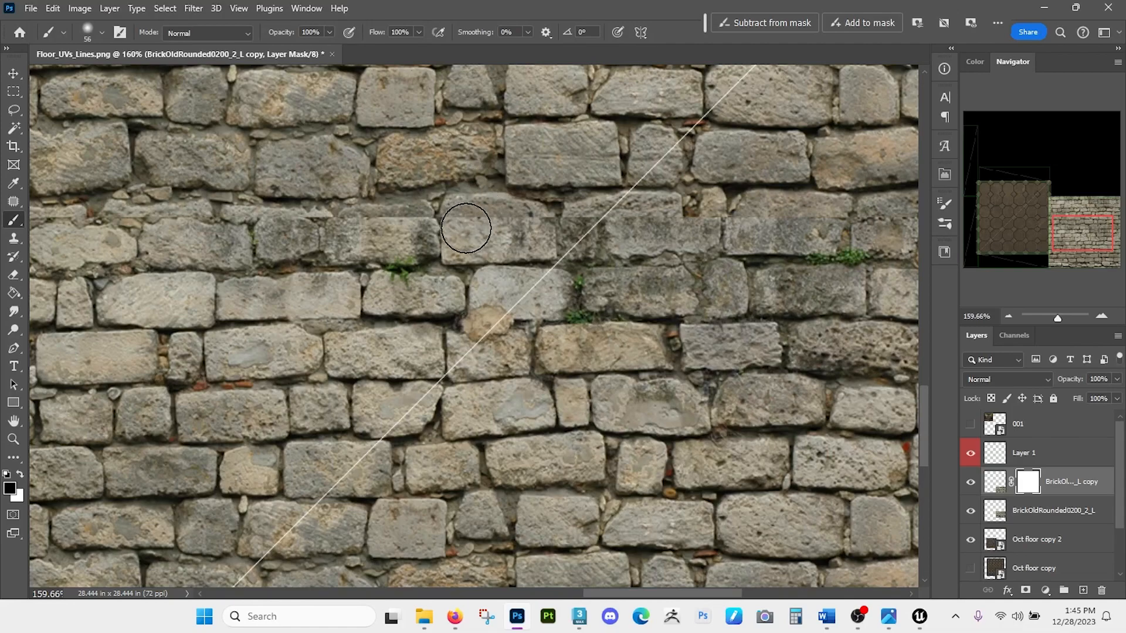
- Paint black on the brick copy's mask along the horizontal seam, blending the stones across the wall's full width
mouse_move(464, 207)
left_mouse_down()
mouse_move(467, 242)
mouse_move(583, 223)
mouse_move(473, 241)
left_mouse_up()
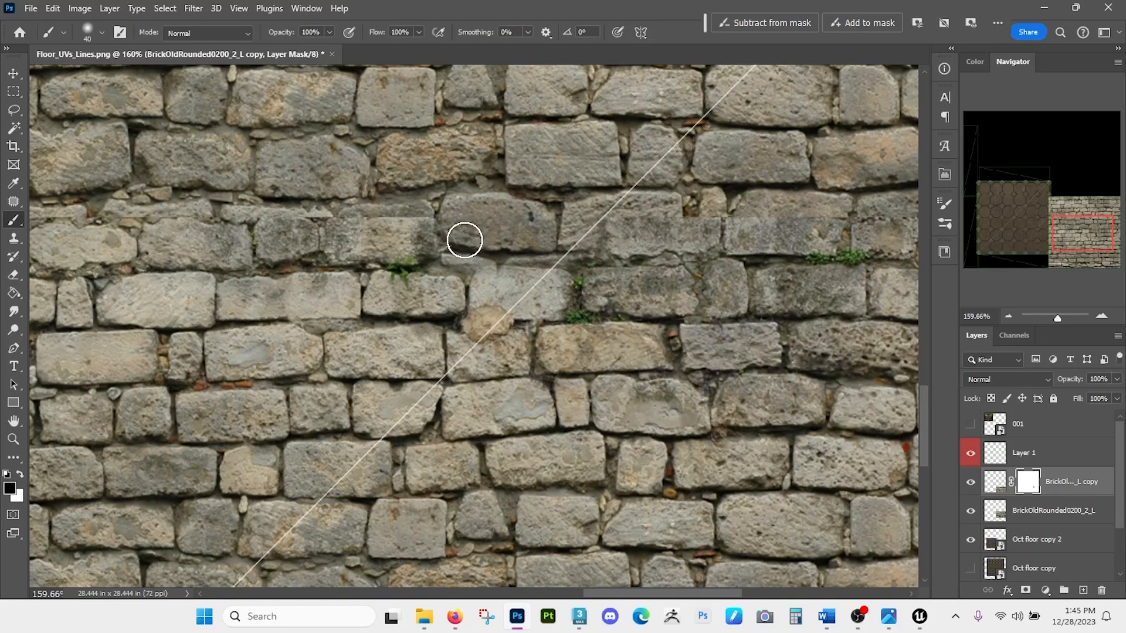
mouse_move(540, 249)
left_mouse_down()
mouse_move(663, 231)
mouse_move(867, 235)
mouse_move(746, 244)
mouse_move(485, 204)
mouse_move(347, 248)
mouse_move(207, 231)
mouse_move(113, 251)
mouse_move(17, 247)
mouse_move(105, 224)
left_mouse_up()
left_click_drag(594, 227, 276, 233)
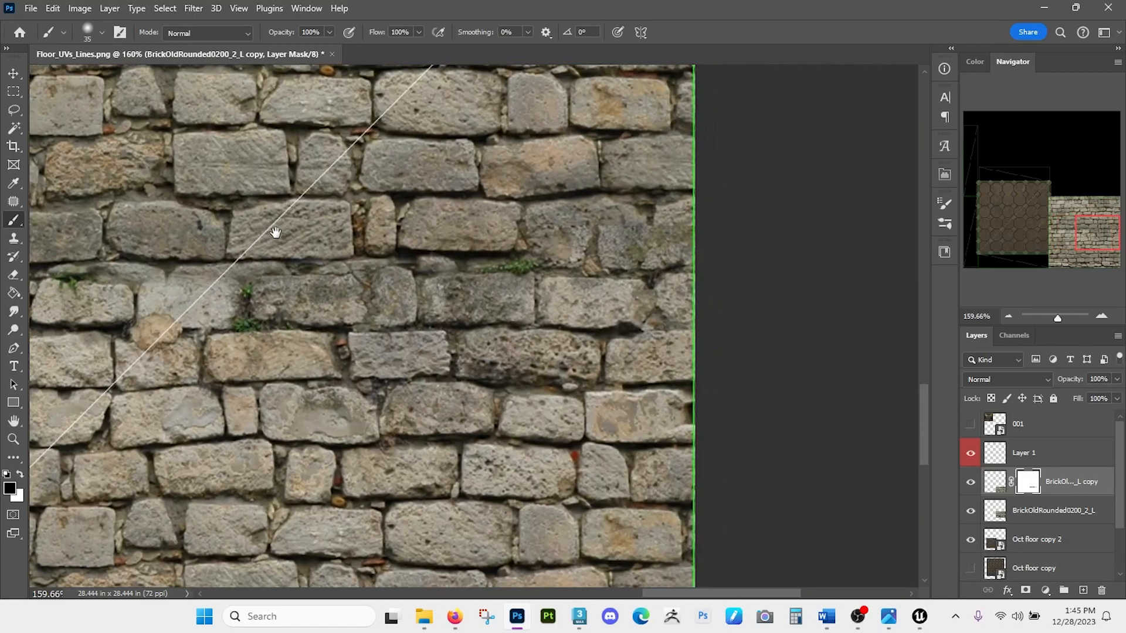
mouse_move(594, 227)
left_mouse_down()
mouse_move(651, 230)
mouse_move(628, 248)
mouse_move(691, 255)
left_mouse_up()
left_click_drag(372, 253, 398, 251)
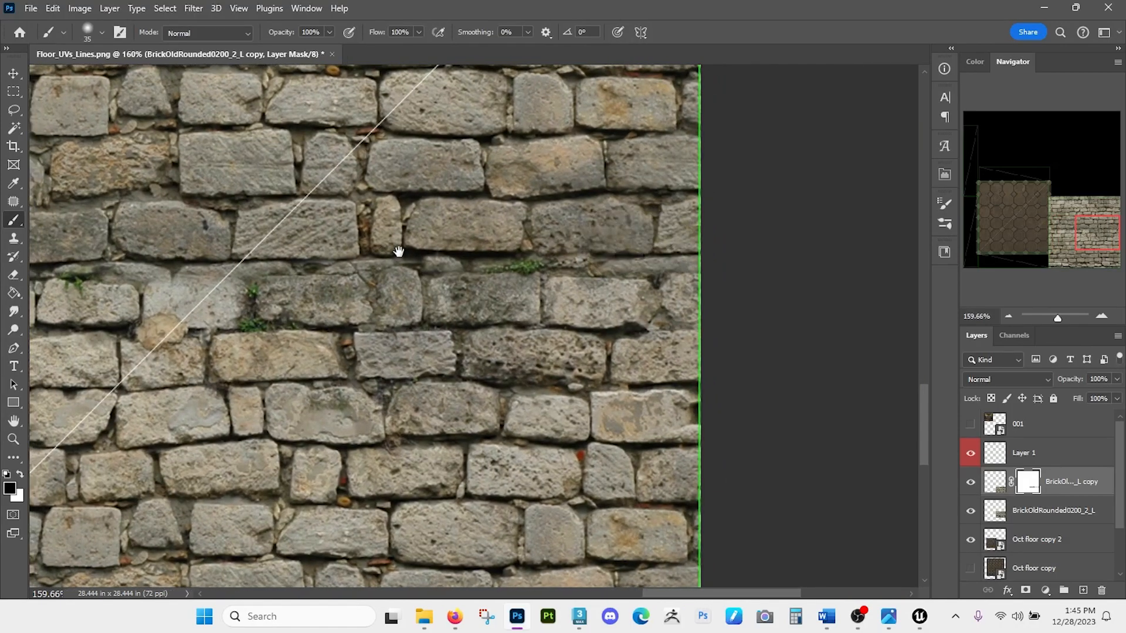
left_click_drag(460, 284, 807, 258)
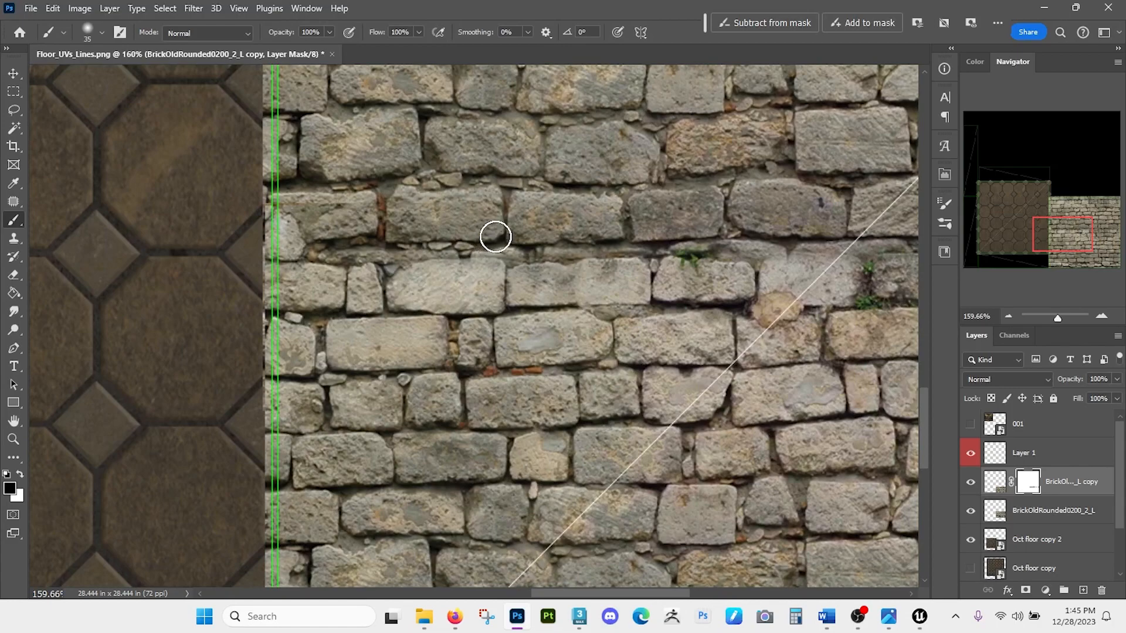
left_click_drag(341, 232, 242, 216)
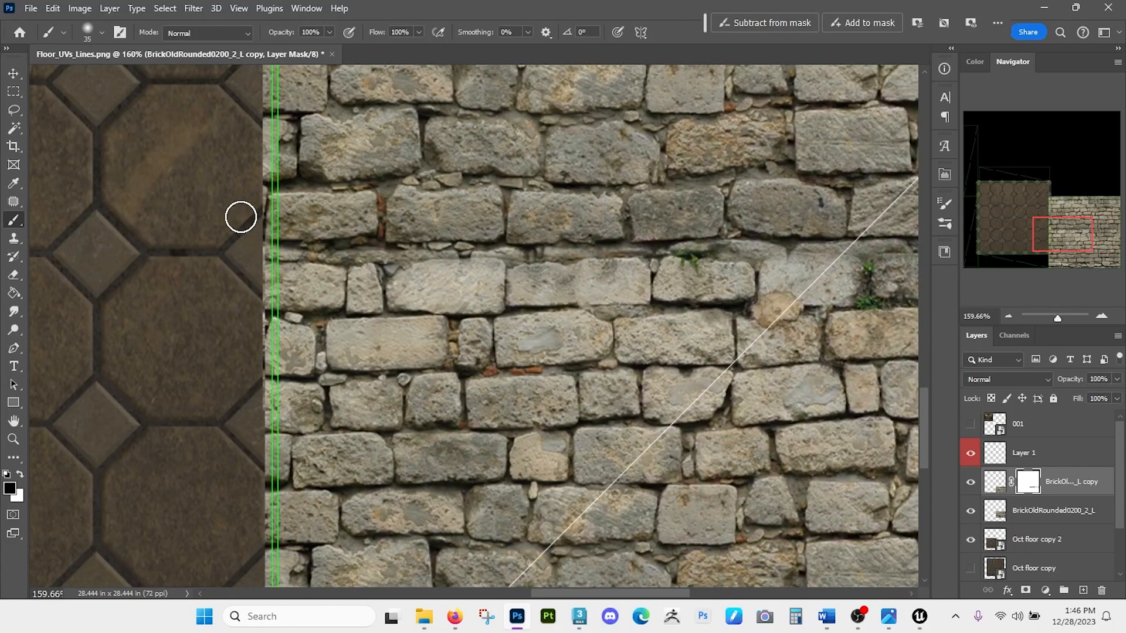
left_click_drag(496, 275, 389, 269)
left_click_drag(635, 284, 606, 277)
left_click_drag(638, 311, 478, 233)
left_click_drag(557, 273, 520, 279)
- Nudge the masked brick copy up and back down to line its stone courses up with the brick layer beneath
key("ctrl+Up")
key("ctrl+Up")
key("ctrl+Up")
key("ctrl+Up")
key("ctrl+Up")
key("ctrl+Up")
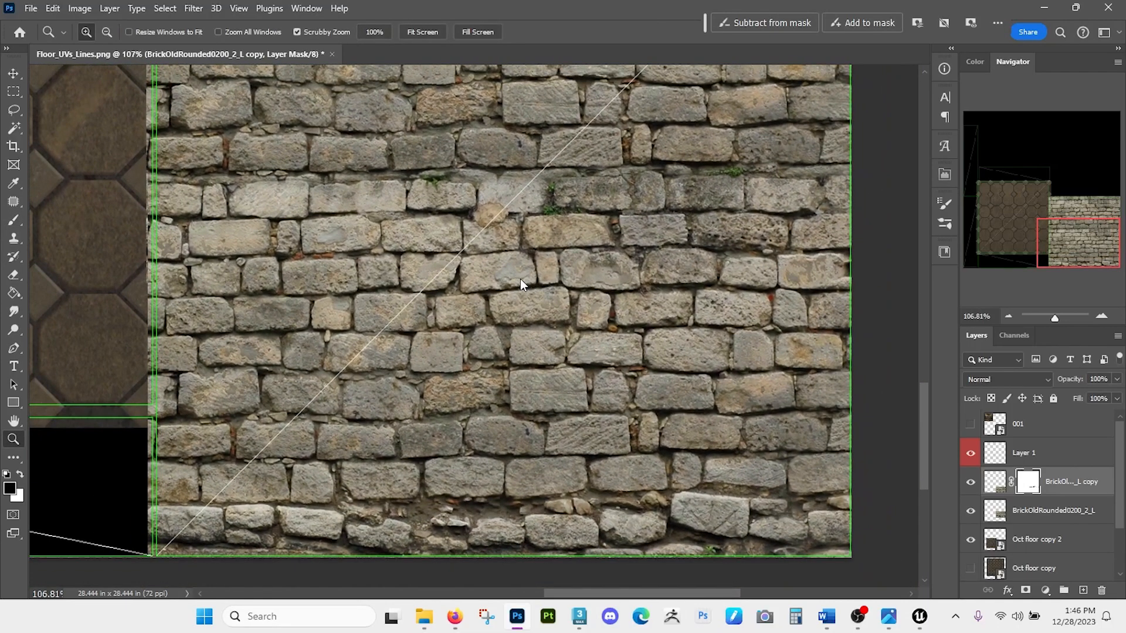
key("ctrl+Up")
key("ctrl+Up")
key("ctrl+Up")
key("ctrl+Up")
key("ctrl+Up")
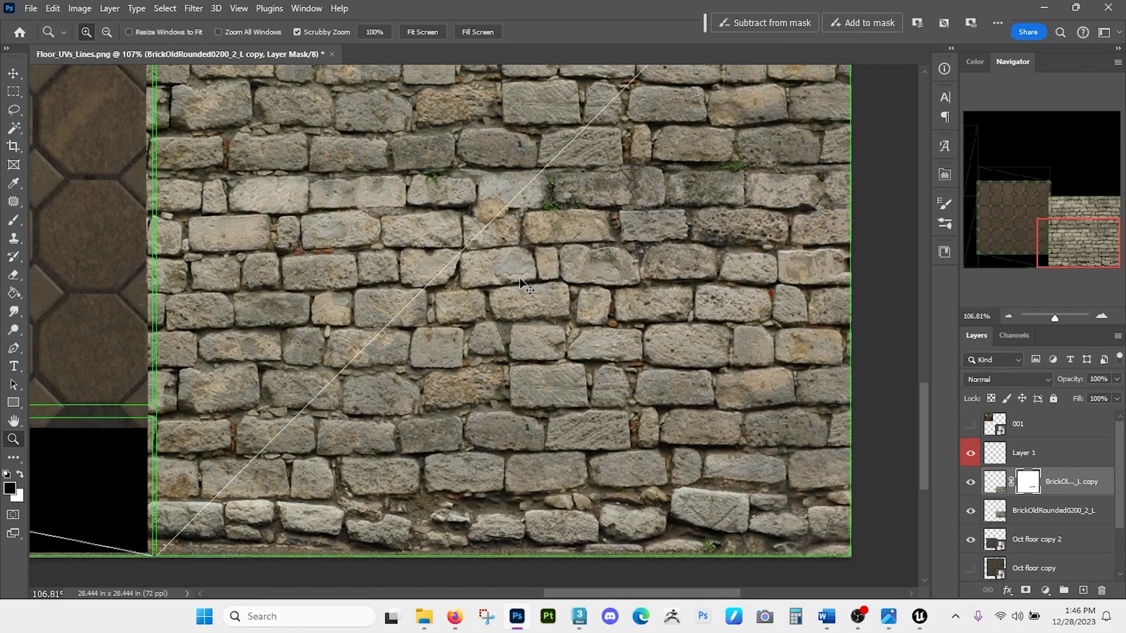
key("ctrl+Down")
key("ctrl+Down")
key("ctrl+Down")
key("ctrl+Down")
key("ctrl+Down")
key("ctrl+Down")
key("ctrl+Down")
key("ctrl+Down")
key("ctrl+Down")
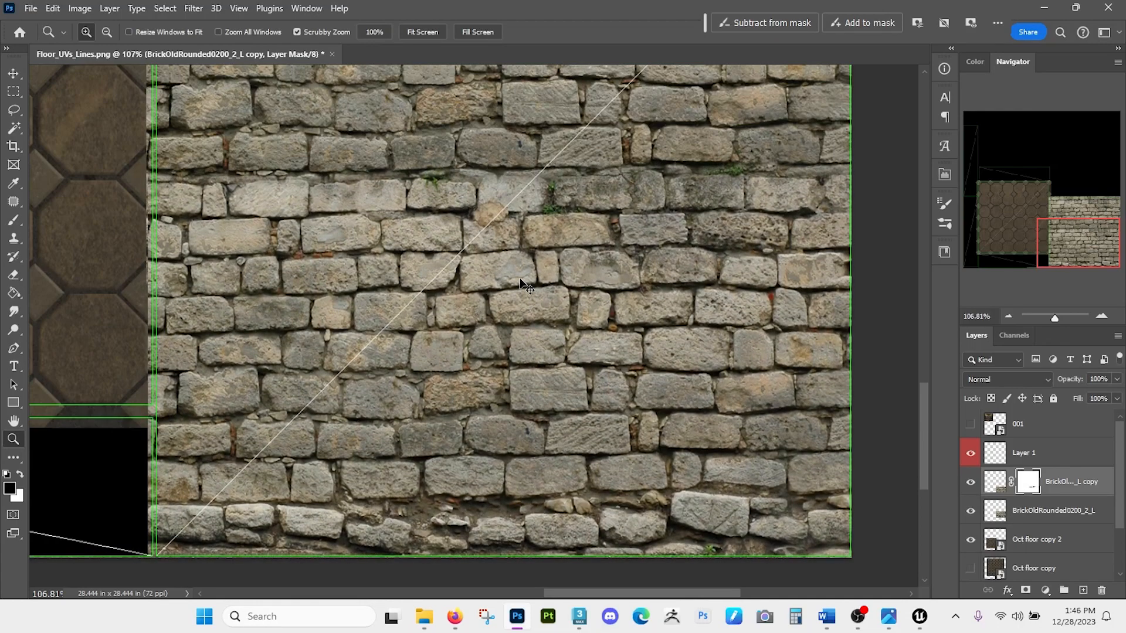
- Merge the masked brick copy and BrickOldRounded0200_2_L into one layer
left_click_drag(524, 269, 479, 263)
key("m")
scroll(578, 297, "up", 2)
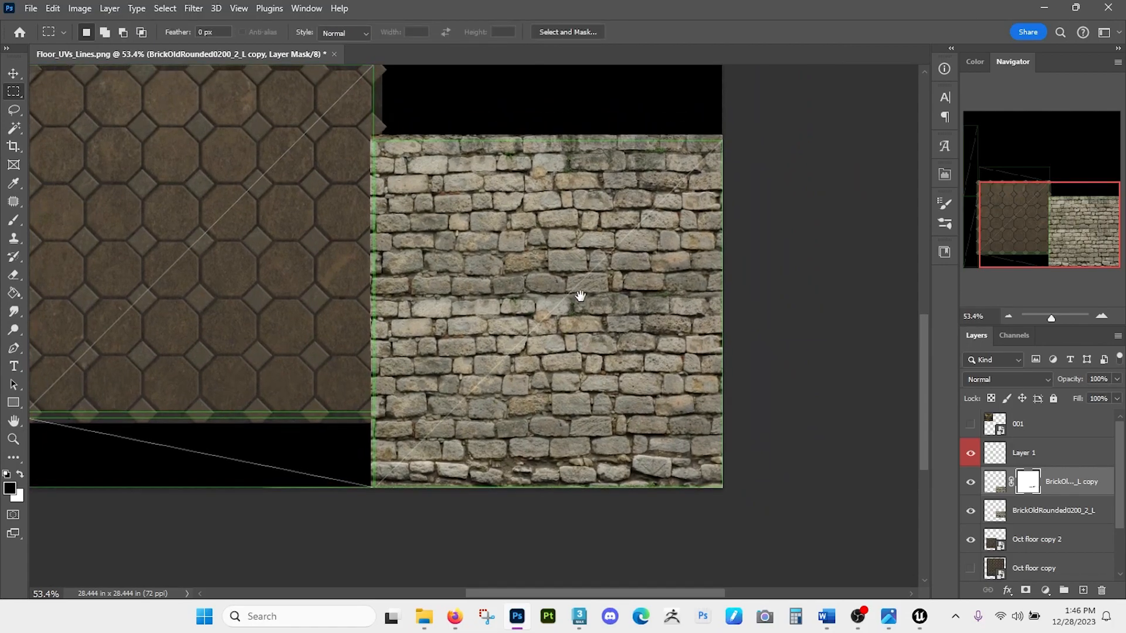
left_click(1068, 512, "shift")
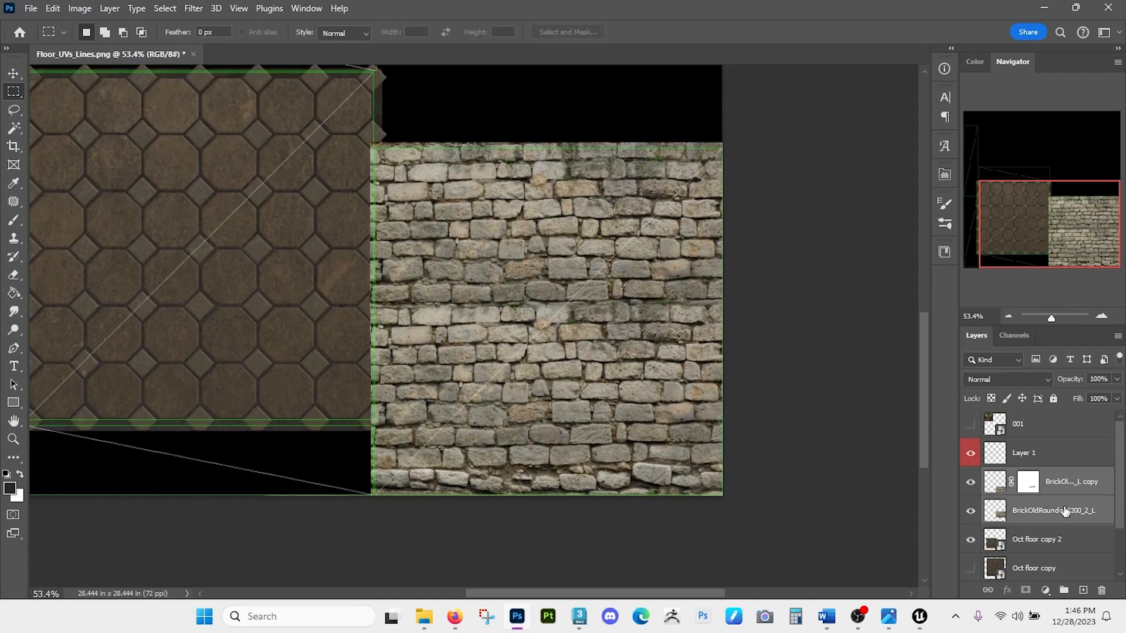
key("ctrl+e")
- Show the 001 dungeon reference layer and move it over the octagonal tiles, next to the brick wall
left_click_drag(640, 414, 717, 448)
left_click(971, 426)
left_click(1027, 428)
left_click_drag(479, 230, 623, 455)
left_click_drag(482, 197, 444, 355)
- Load the brick layer's outline as a selection and fill it with the olive-brown foreground colour on a new layer above
key("g")
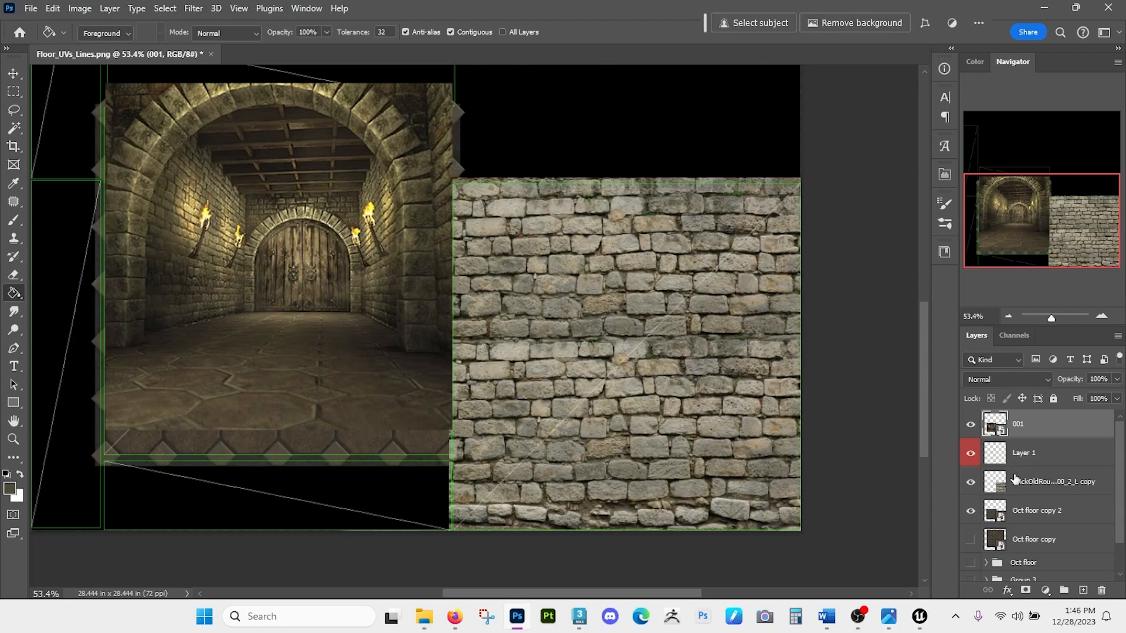
left_click(997, 492, "ctrl")
key("ctrl+shift+alt+n")
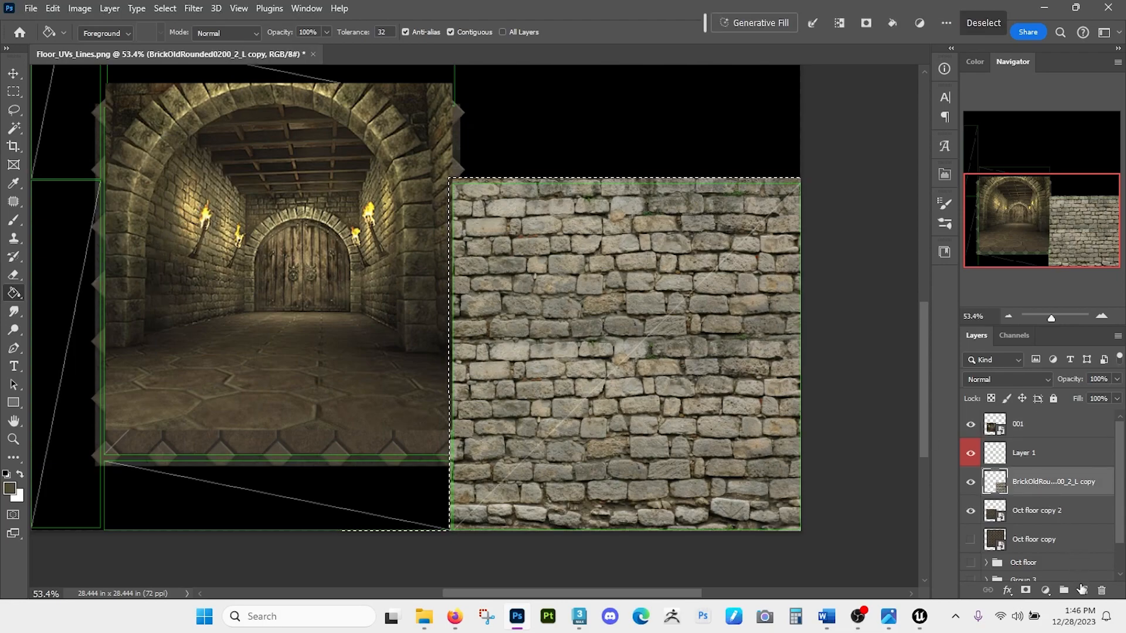
left_click(590, 347)
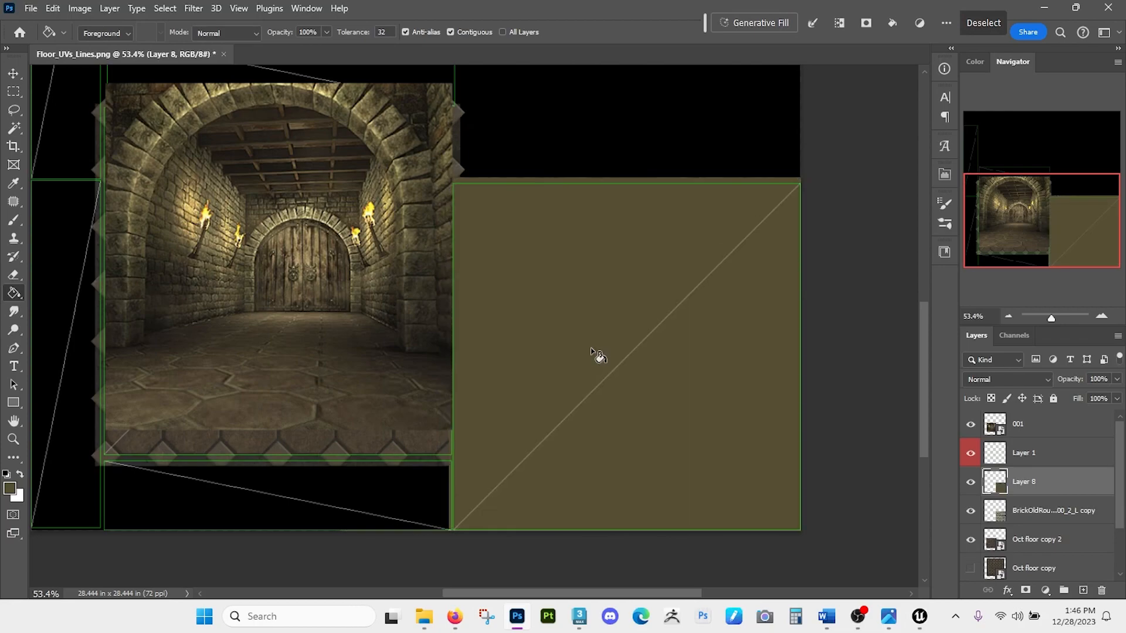
key("ctrl+d")
- Set the olive-brown fill layer to Multiply blending at 64% opacity to tint the brick wall
mouse_move(1107, 397)
left_mouse_down()
mouse_move(1088, 398)
mouse_move(1118, 397)
left_mouse_up()
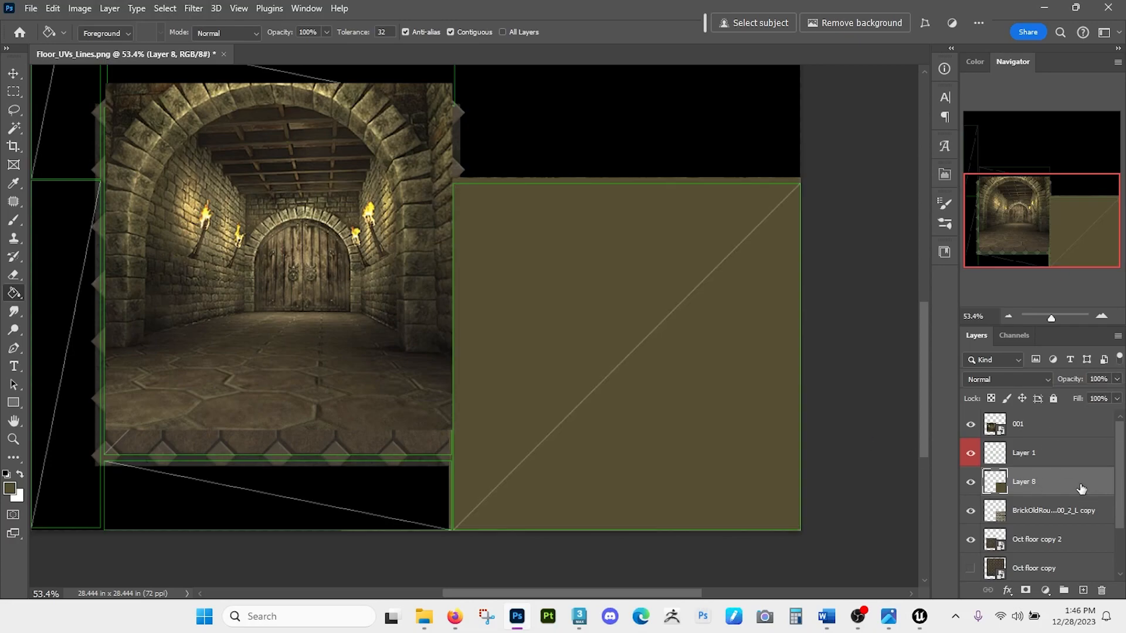
left_click(996, 379)
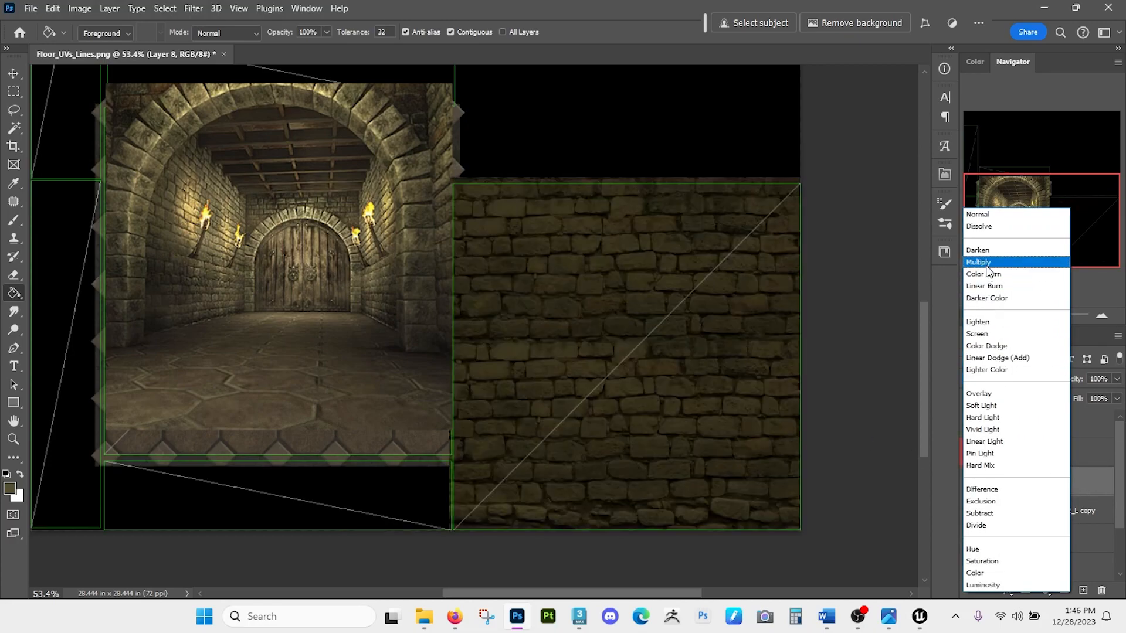
left_click(985, 262)
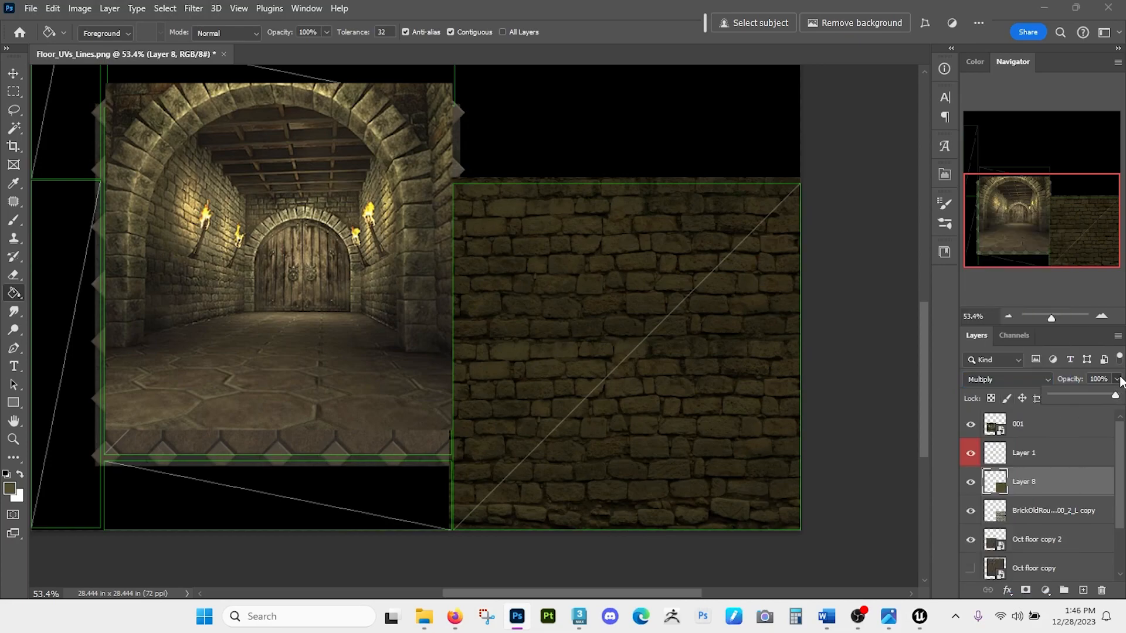
left_click_drag(1110, 398, 1090, 397)
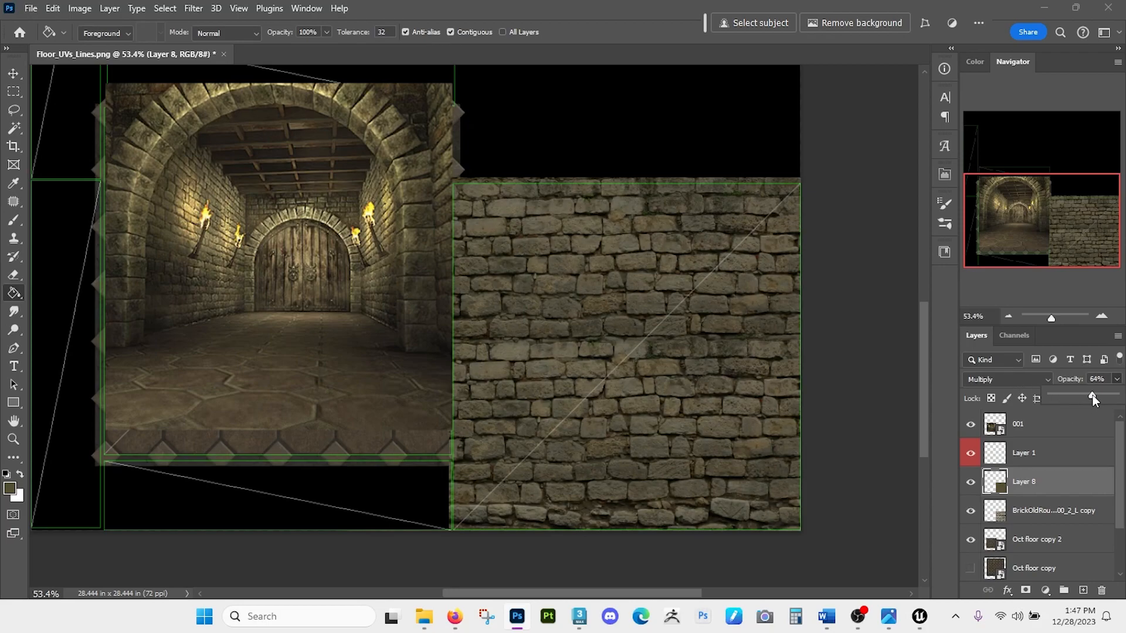
- Group the tint layer with the brick layer and merge a copy of the group into one layer
left_click(1049, 514, "shift")
key("ctrl+g")
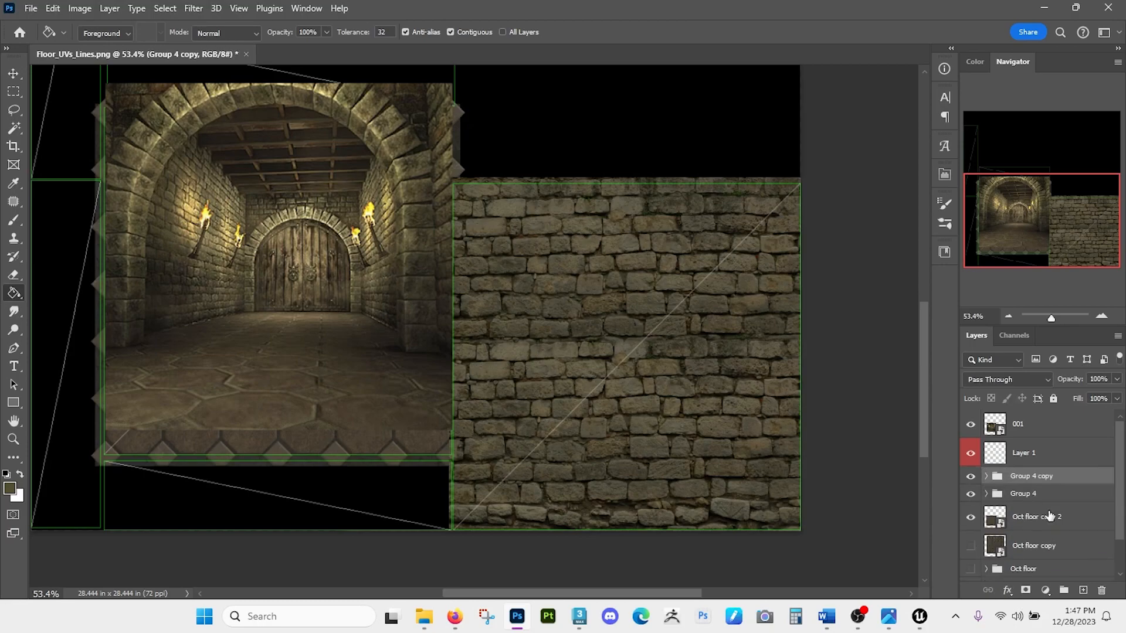
key("ctrl+alt+e")
- Hide the 001 dungeon reference and move the merged brick wall off its UV island into the canvas's upper-right area
left_click_drag(610, 381, 619, 411)
left_click(971, 425)
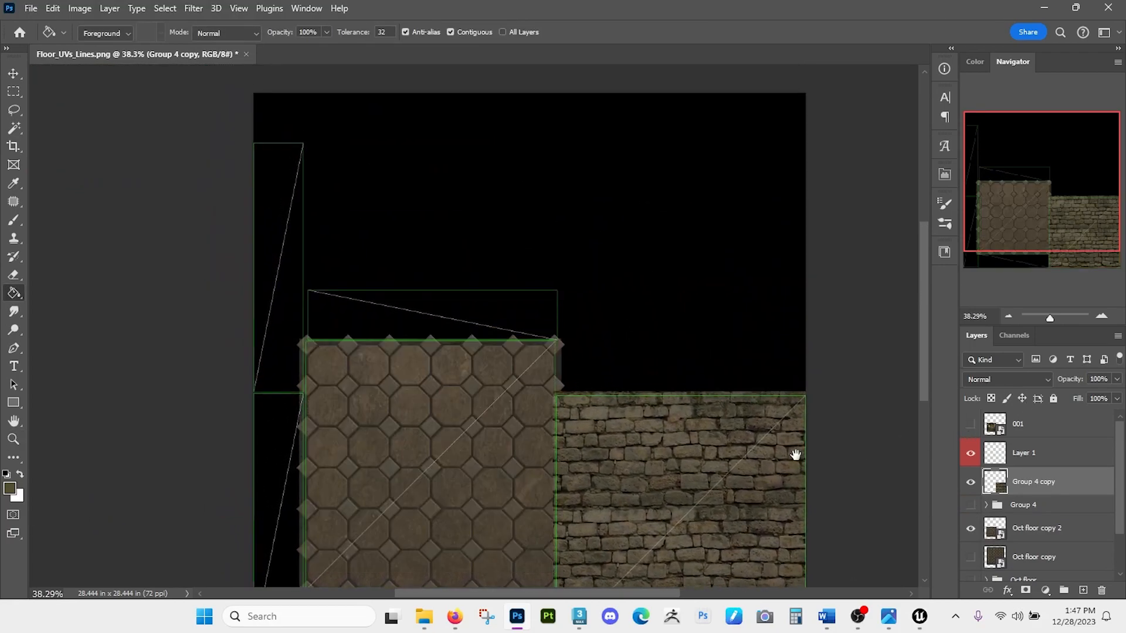
left_click_drag(794, 452, 746, 417)
key("m")
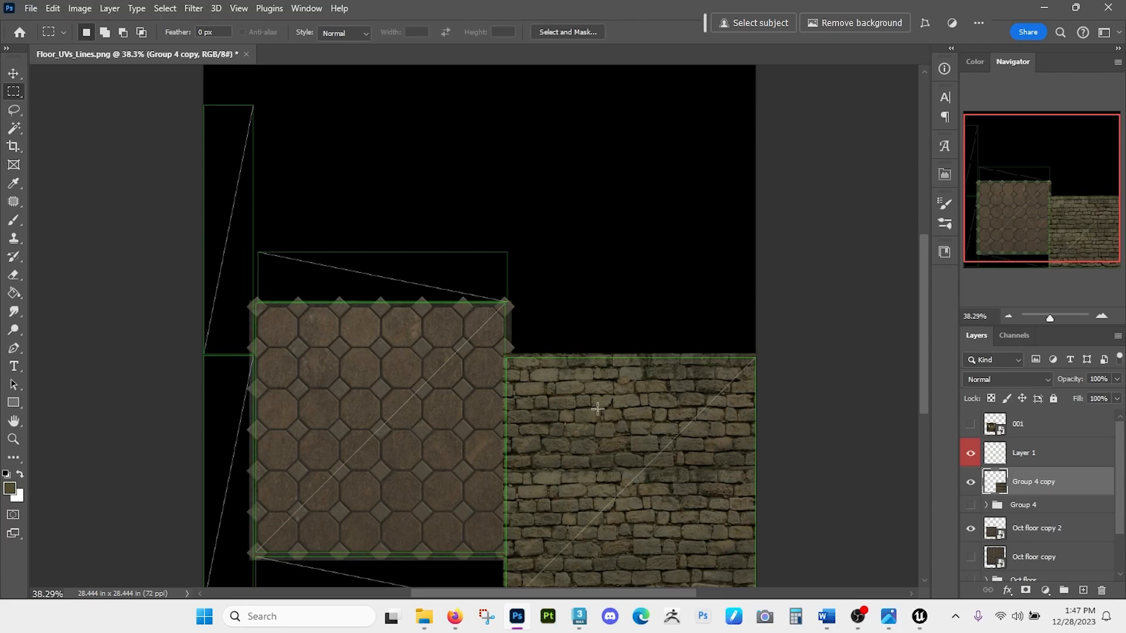
left_click_drag(653, 490, 637, 222)
left_click_drag(606, 289, 590, 347)
left_click_drag(729, 138, 684, 487)
left_click_drag(310, 508, 714, 455)
left_click(709, 450)
left_click_drag(525, 455, 552, 432)
left_click_drag(558, 379, 562, 358)
left_click_drag(312, 509, 502, 334)
- Move the Oct floor copy 2 tiles down into the canvas's lower-left corner
left_click(1013, 531)
scroll(604, 423, "down", 2)
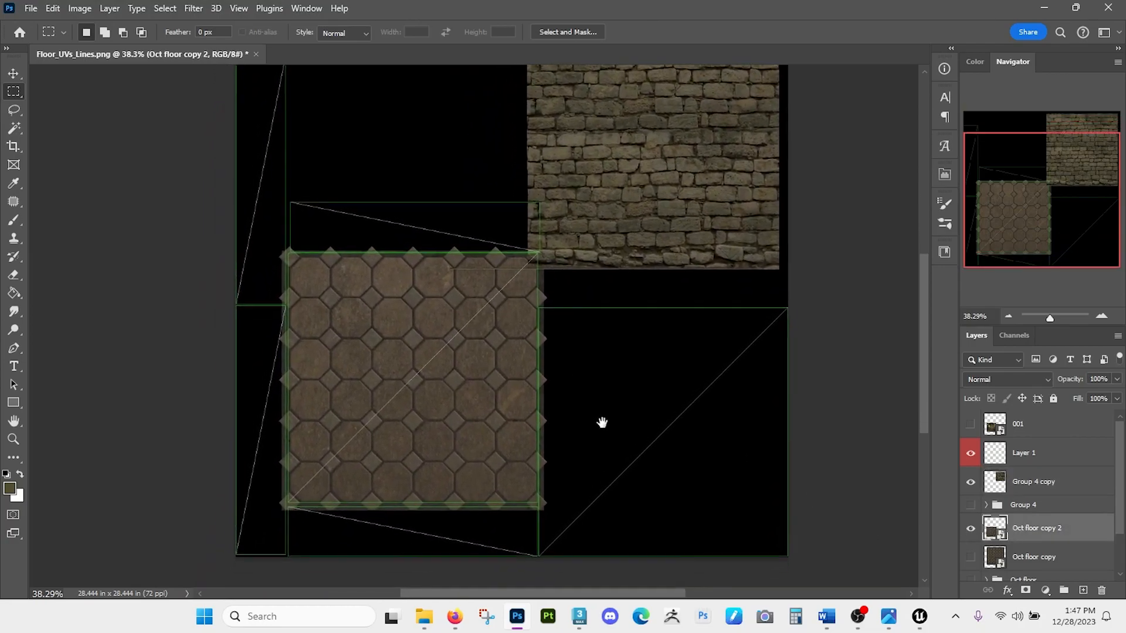
left_click_drag(452, 382, 417, 410)
scroll(510, 377, "down", 1)
- Delete the stray thin line of pixels extending from the lower-left corner of the Group 4 copy brick wall
key("z")
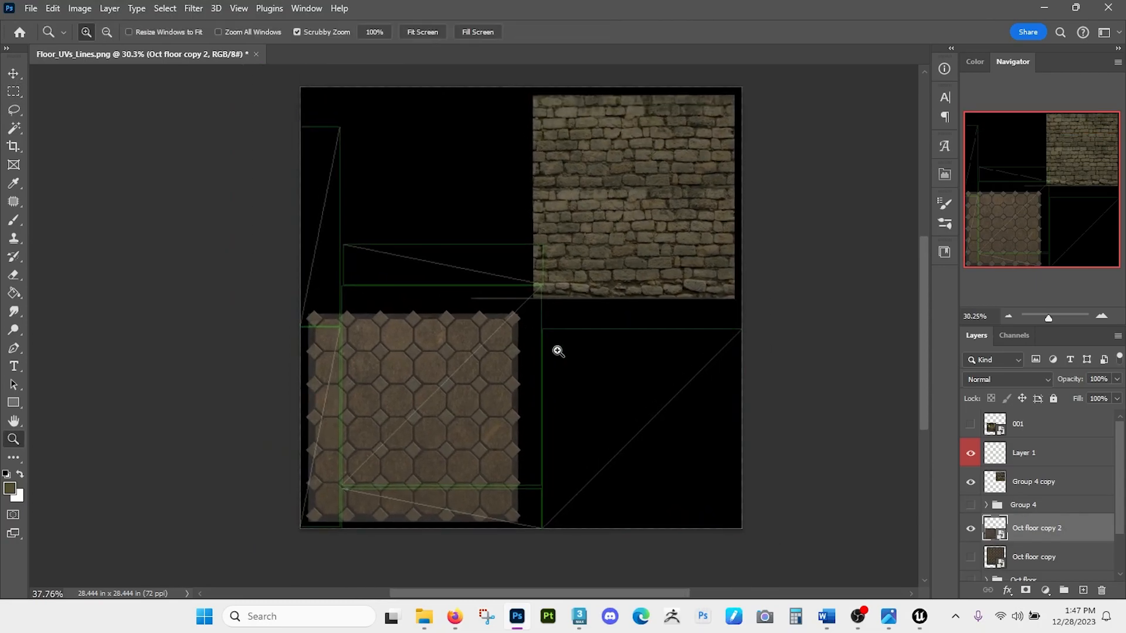
left_click_drag(540, 334, 927, 465)
left_click(971, 482)
left_click(970, 481)
left_click(1033, 481)
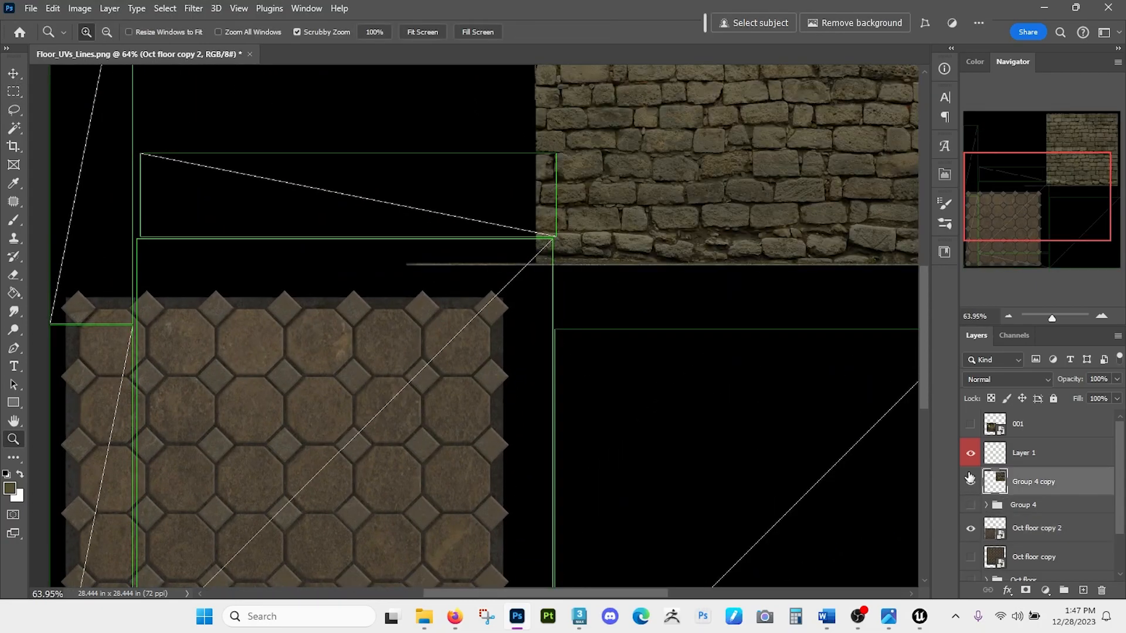
left_click_drag(370, 206, 537, 317)
key("m")
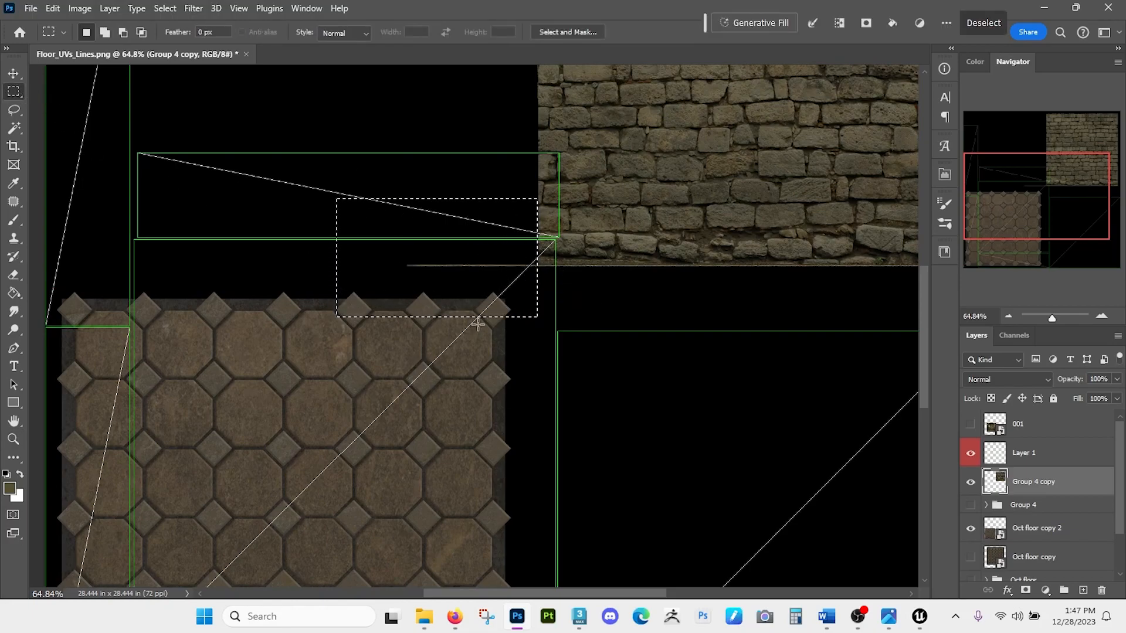
key("ctrl+d")
- Duplicate the brick wall into the canvas's upper-left area beside the original and hide the UV lines on Layer 1
key("z")
left_click_drag(610, 437, 445, 464)
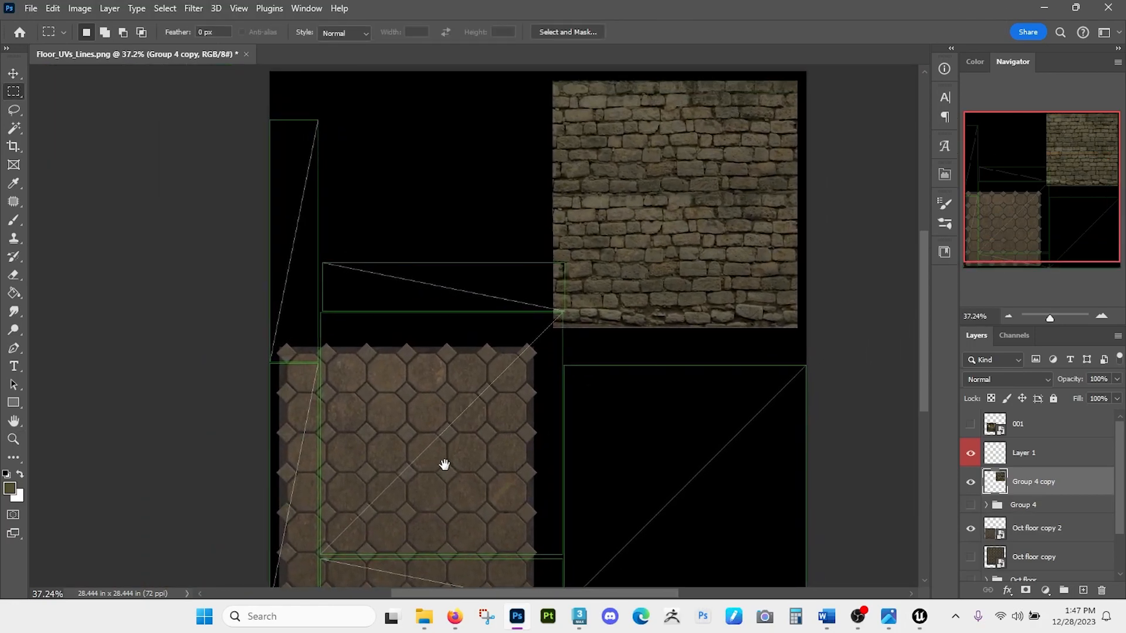
left_click_drag(748, 326, 501, 299)
key("z")
left_click_drag(591, 428, 567, 407)
key("m")
left_click(974, 460)
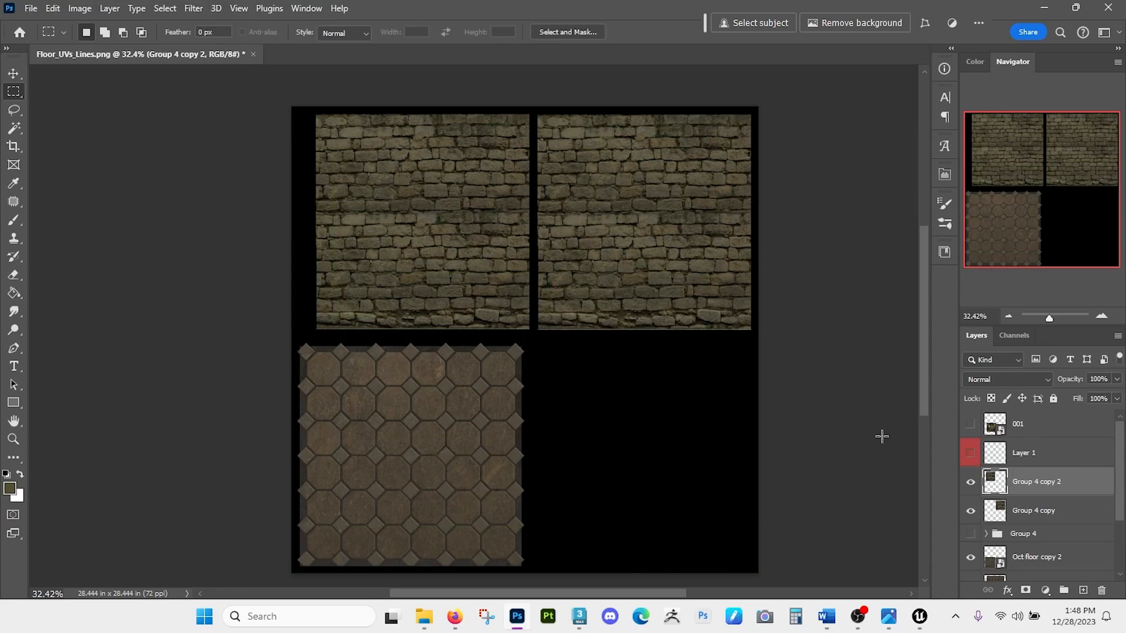
- Save the document as Floor_UVs_Builder.tif in TIFF format with LZW compression in the Max export to UE5 folder
left_click(30, 9)
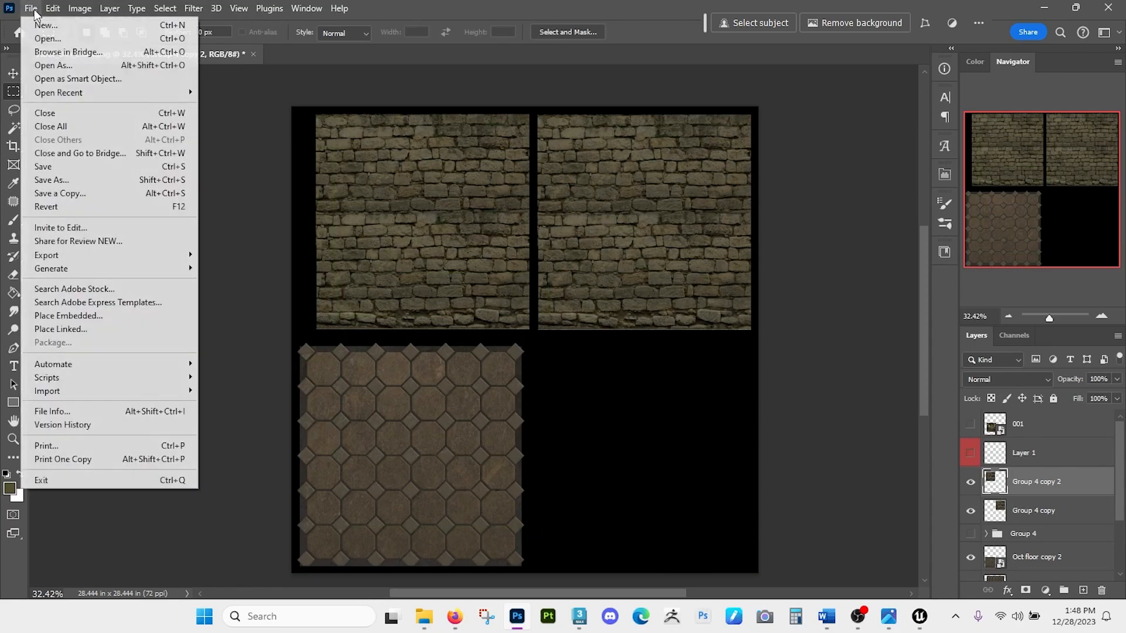
left_click(94, 181)
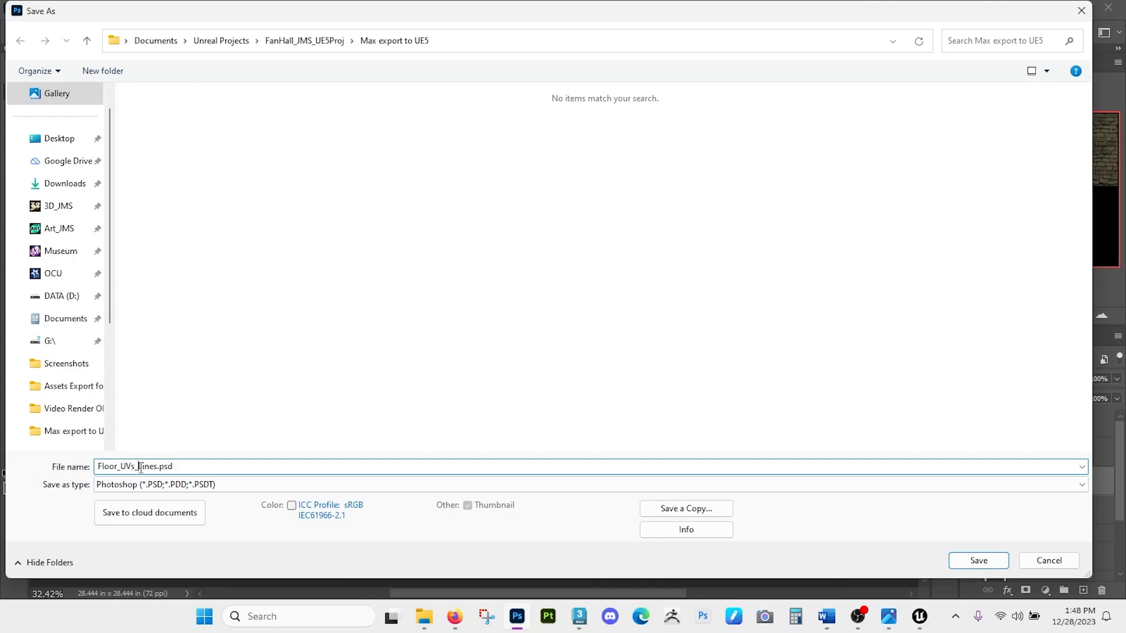
type("Builder")
left_click(162, 487)
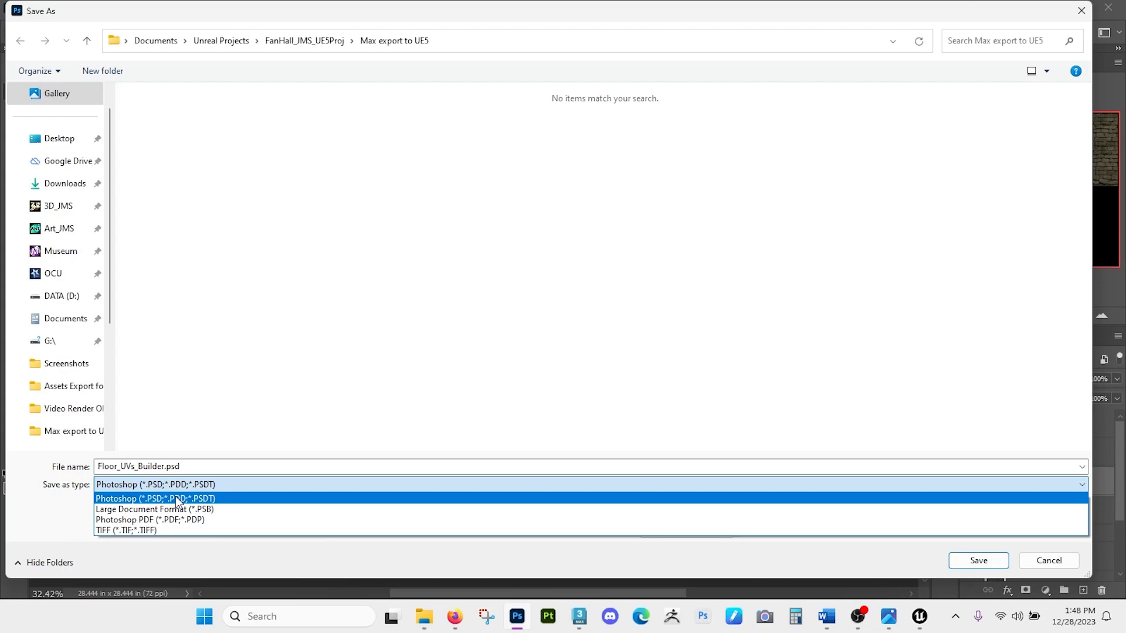
left_click(159, 530)
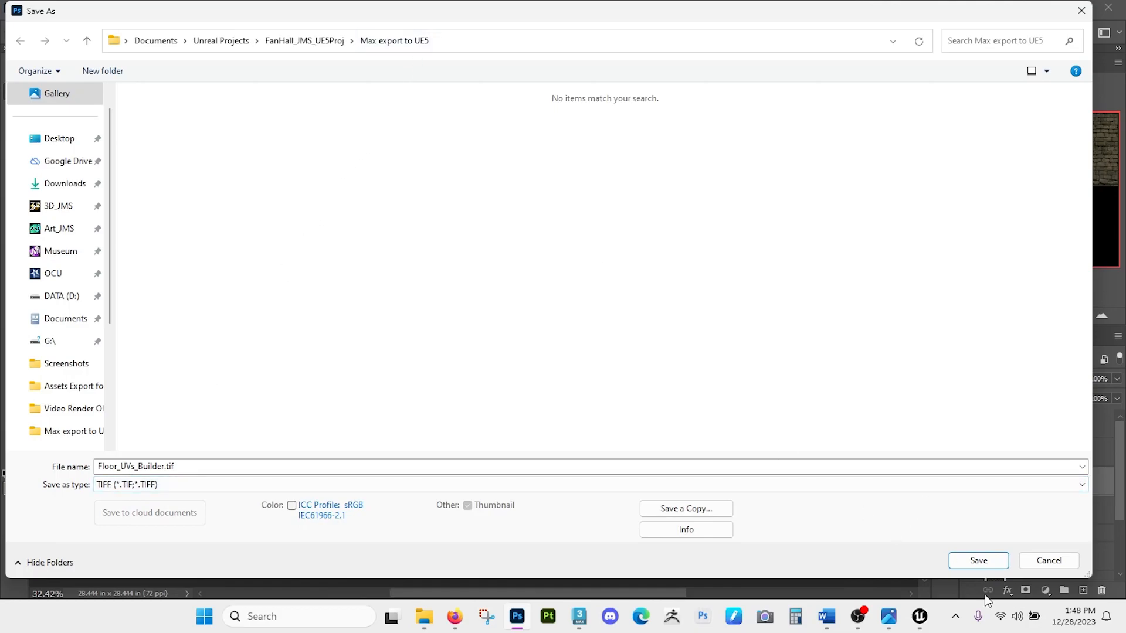
left_click(978, 561)
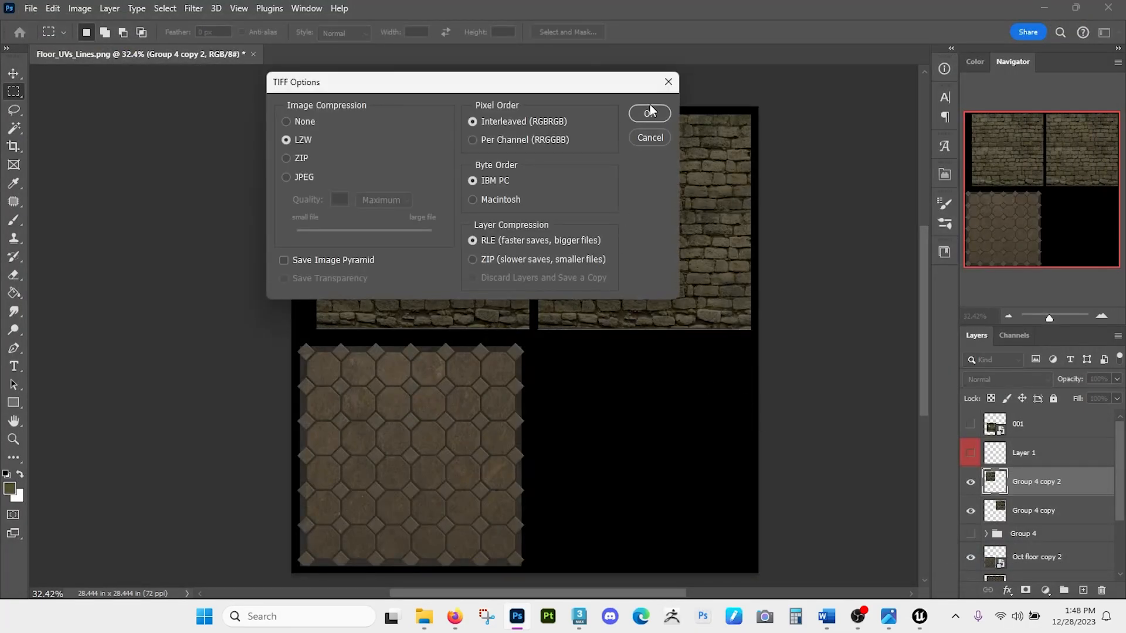
left_click(649, 114)
- Delete the UV lines layer, Layer 1, and select the hidden Group 4
left_click_drag(659, 244, 642, 239)
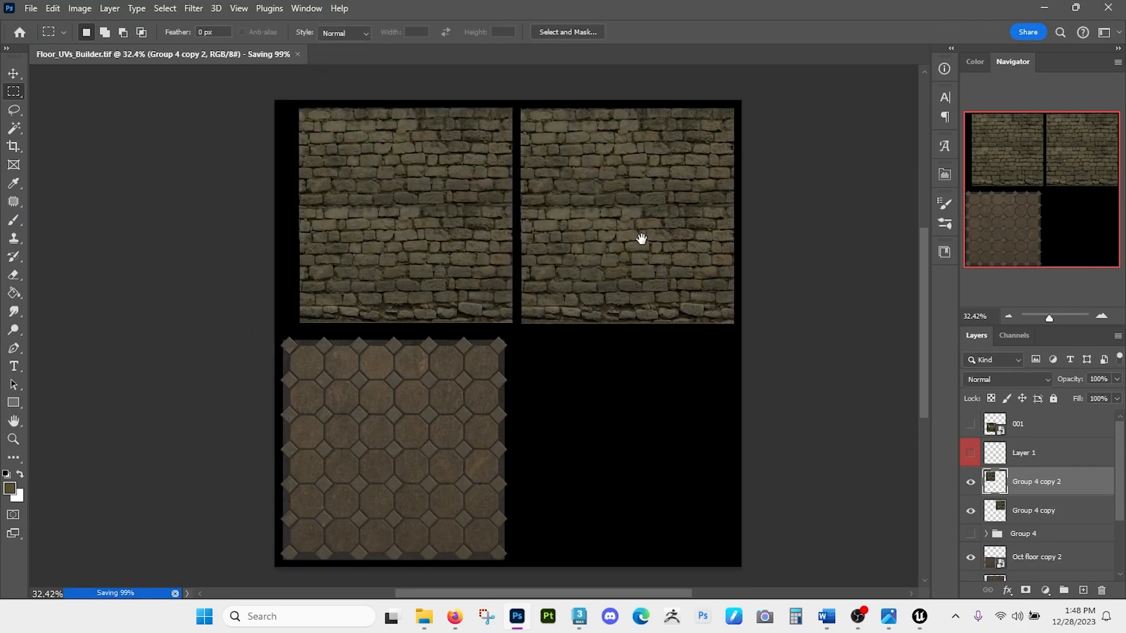
scroll(1057, 456, "down", 1)
scroll(1057, 456, "up", 1)
left_click_drag(1057, 456, 1099, 591)
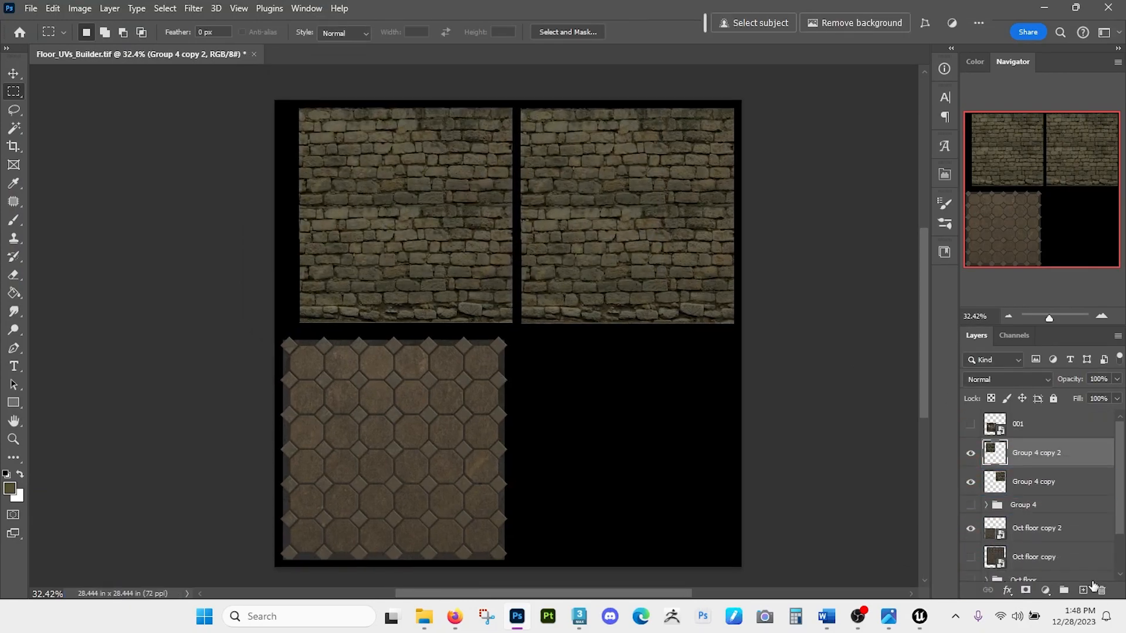
scroll(1071, 503, "down", 1)
left_click(1049, 454)
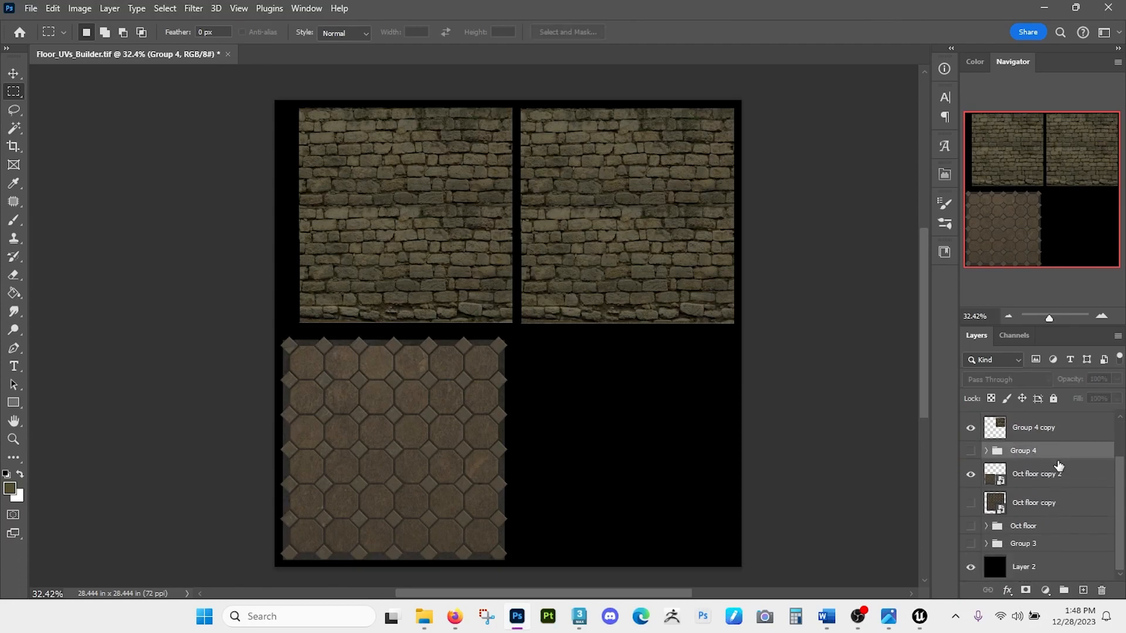
- Switch to 3ds Max and display the floor block shaded with edged faces
left_click(580, 616)
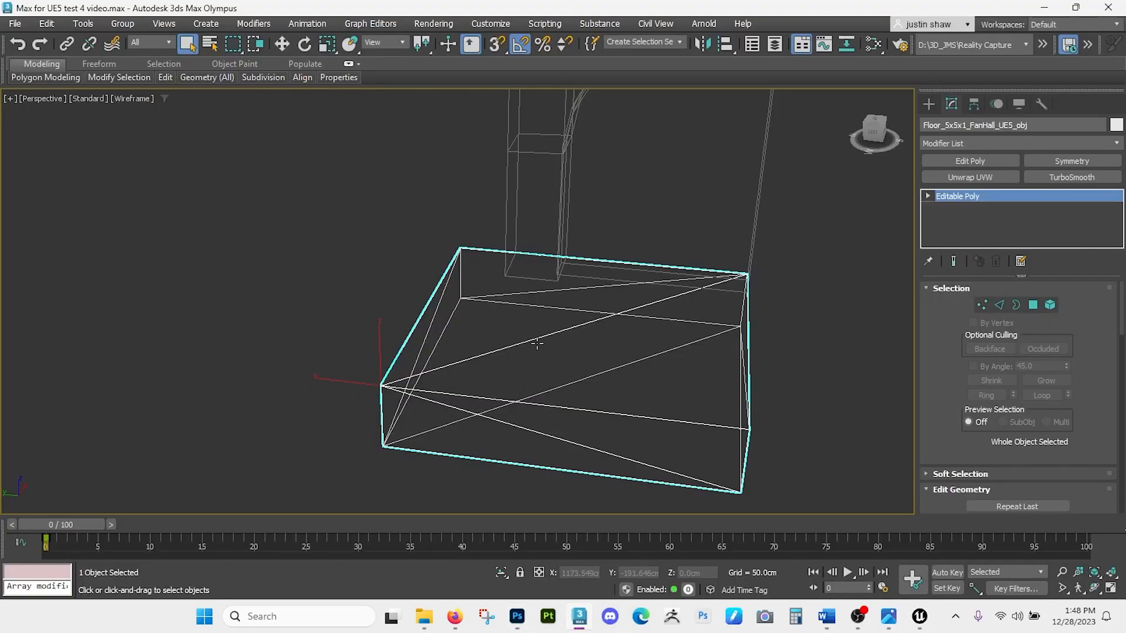
key("F3")
scroll(536, 337, "down", 2)
left_click_drag(590, 354, 725, 357)
- Open the material editor and delete the old bitmap node feeding Material #25's base color
key("m")
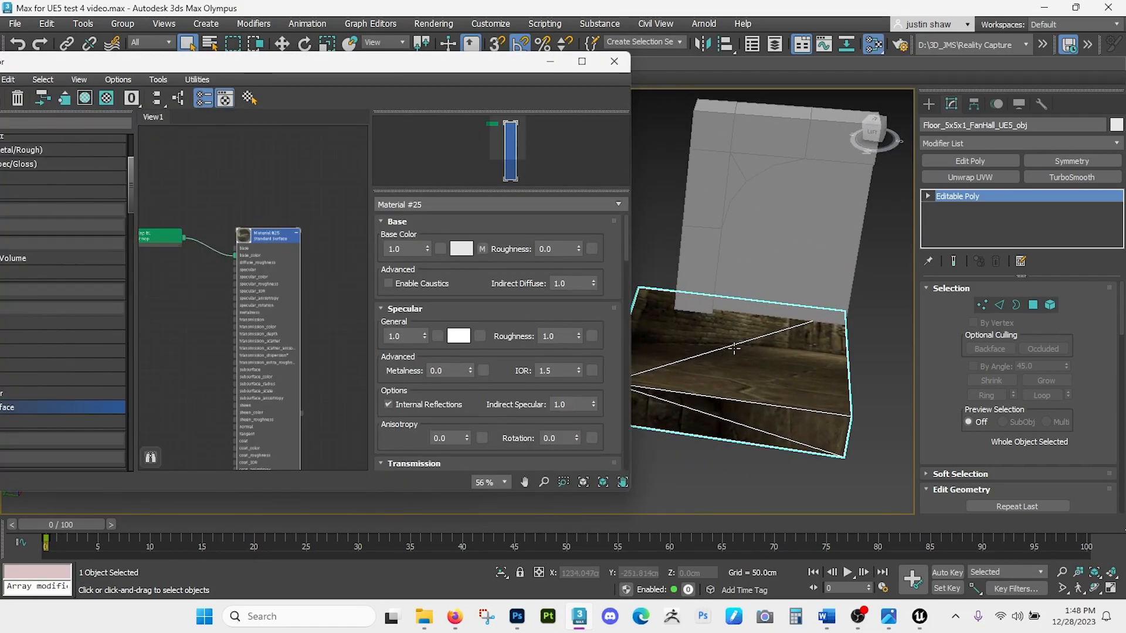
left_click_drag(409, 64, 459, 52)
left_click_drag(317, 273, 355, 269)
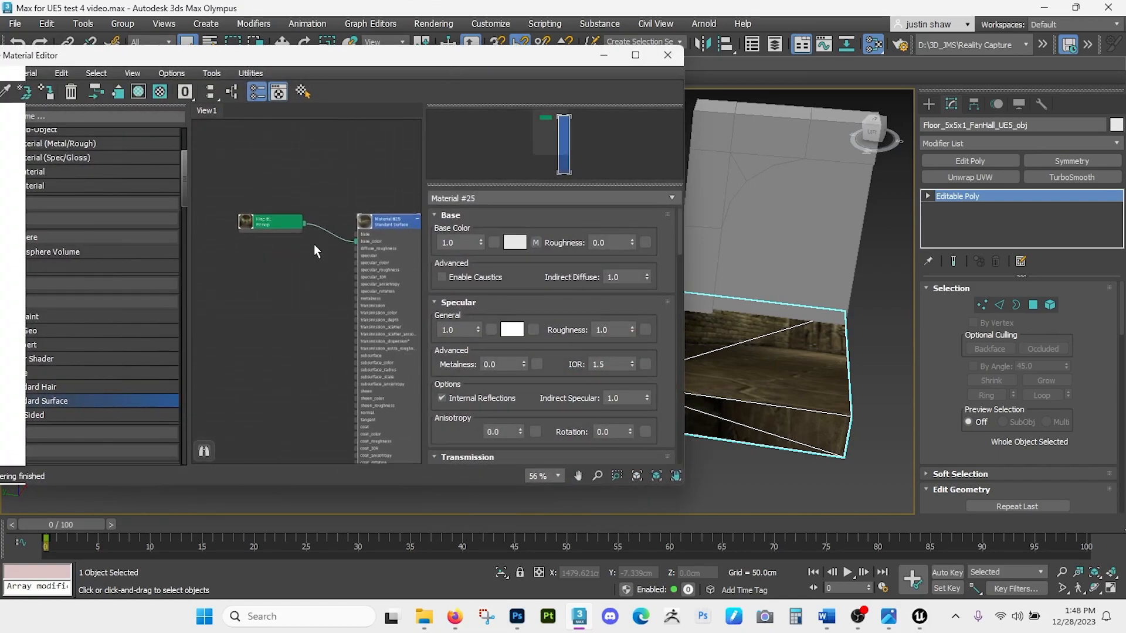
double_click(279, 220)
key("Delete")
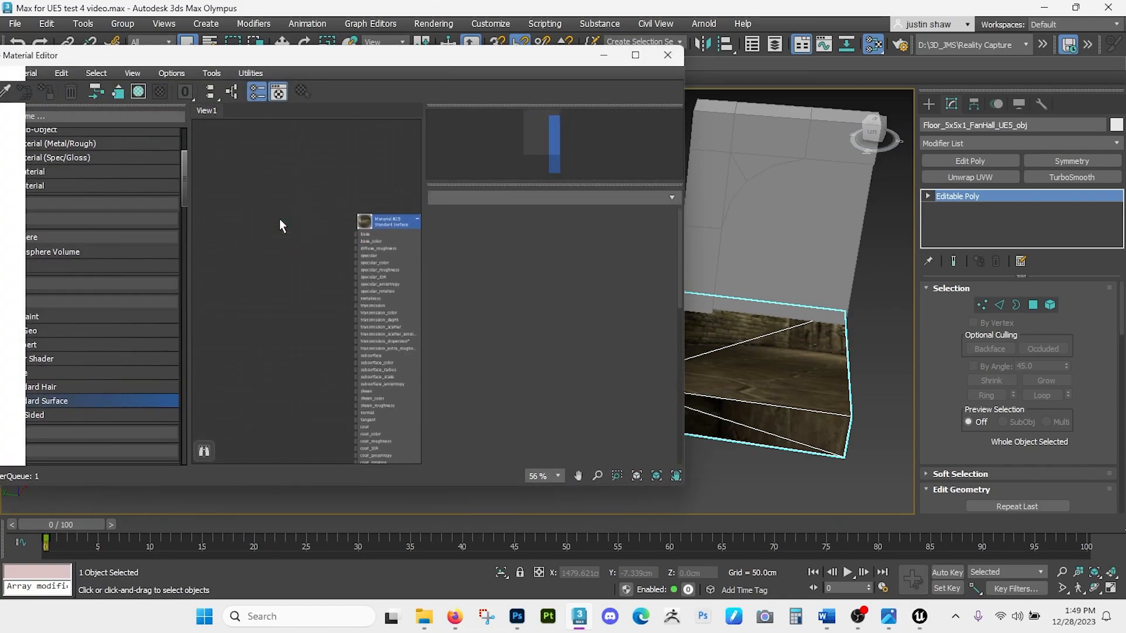
- Bring Floor_UVs_Builder.tif from the Max export to UE5 folder into the material graph as a bitmap node
mouse_move(421, 620)
left_click(380, 558)
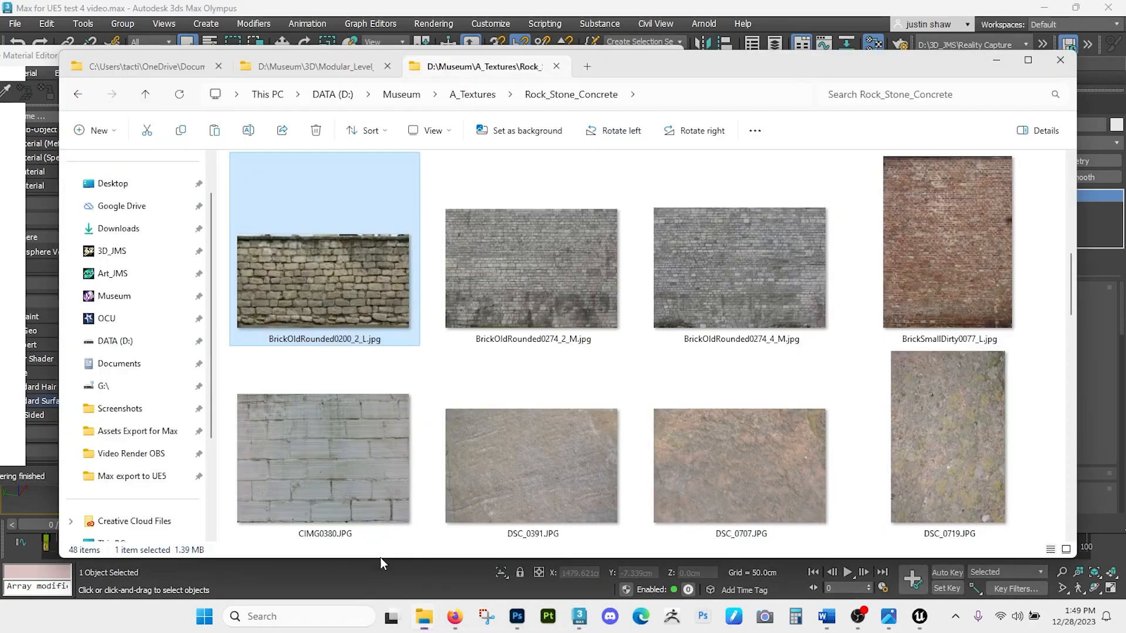
left_click(340, 67)
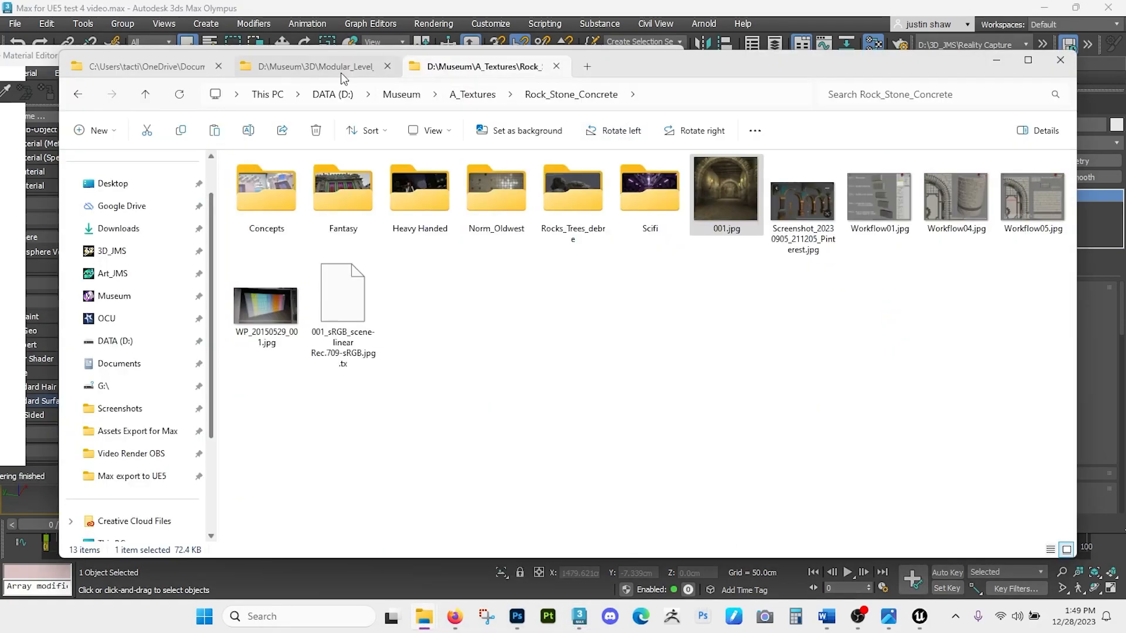
left_click(133, 67)
left_click(418, 187)
left_click_drag(652, 66, 1008, 87)
left_click_drag(802, 223, 309, 250)
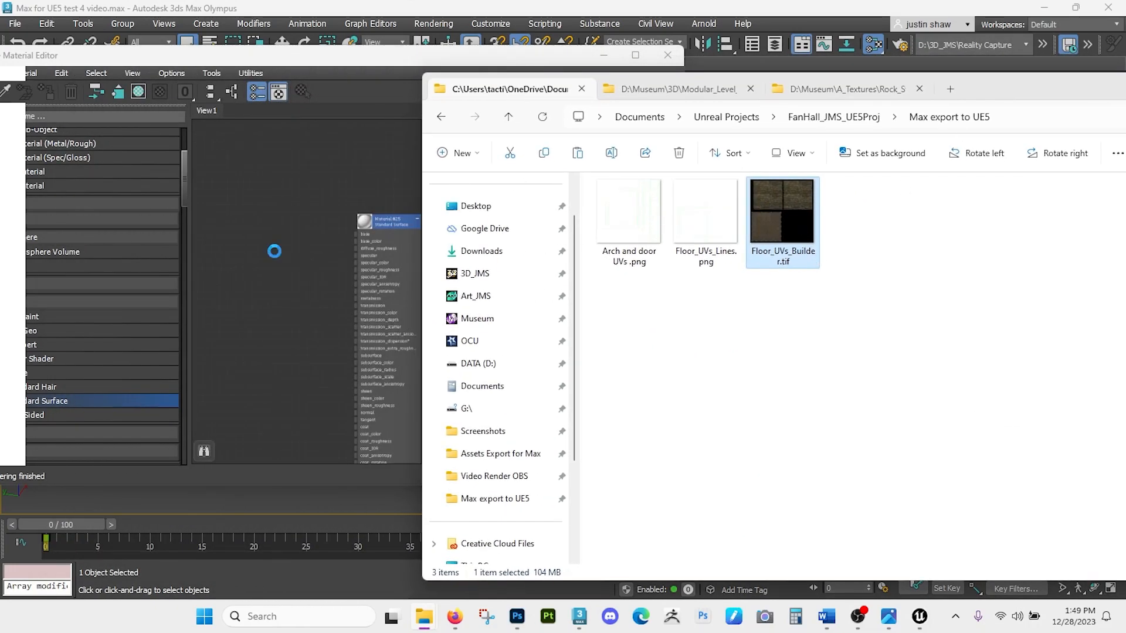
- Connect the Floor_UVs_Builder.tif bitmap to Material #25's base color and close the material editor
double_click(306, 259)
scroll(316, 260, "up", 3)
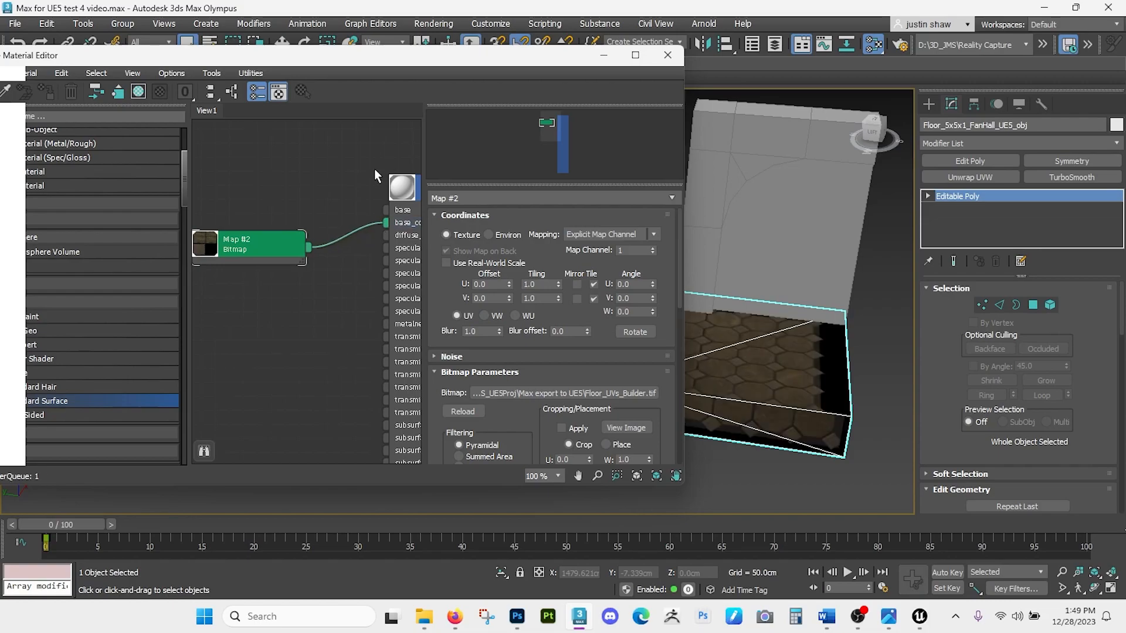
left_click(669, 55)
- Add an Unwrap UVW modifier to the floor block and open its UV editor
left_click_drag(727, 316, 535, 375)
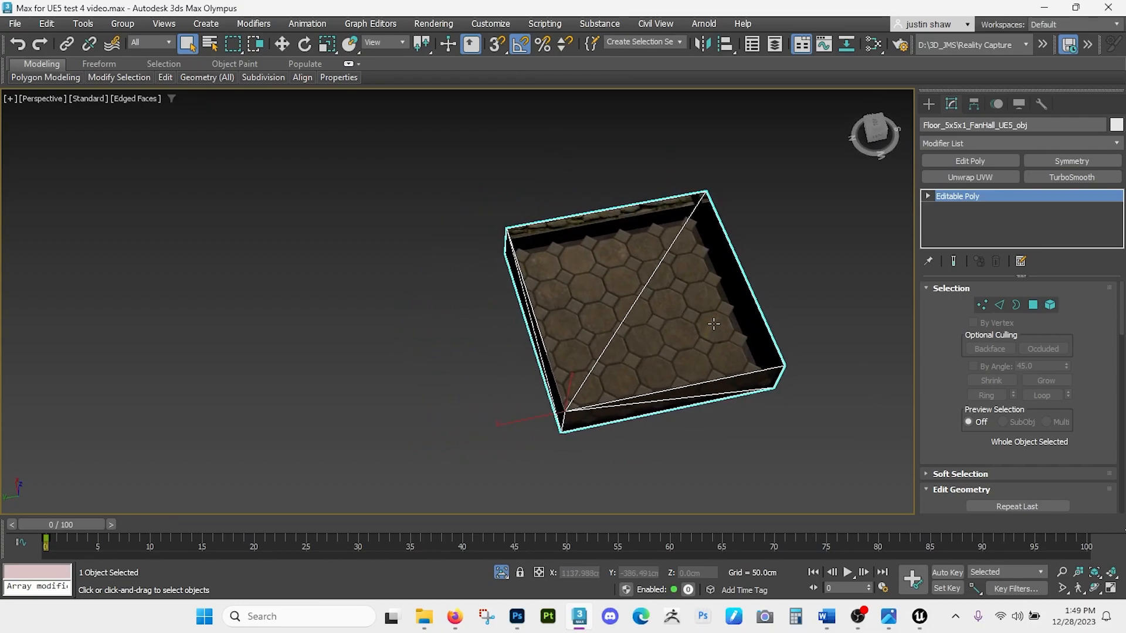
key("x")
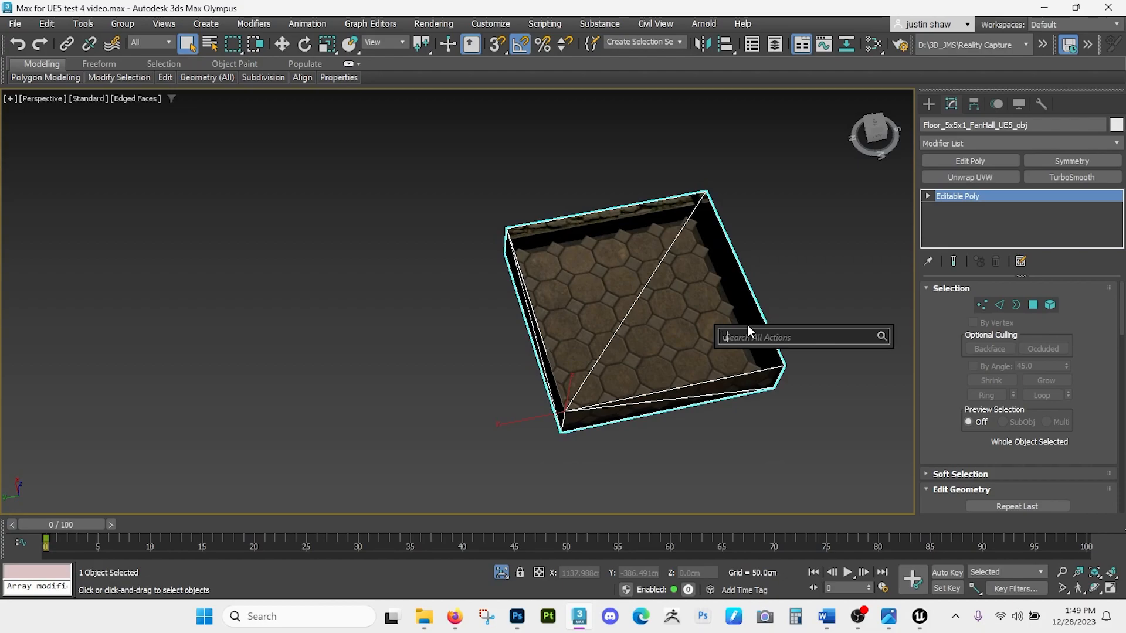
type("unwrap")
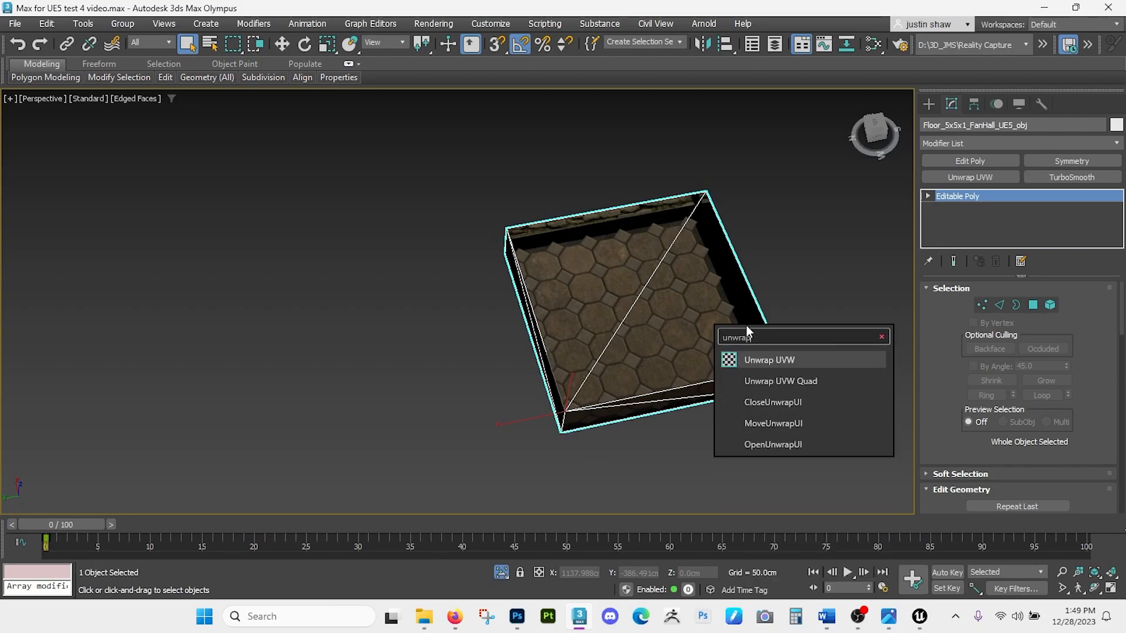
left_click(778, 361)
left_click(993, 496)
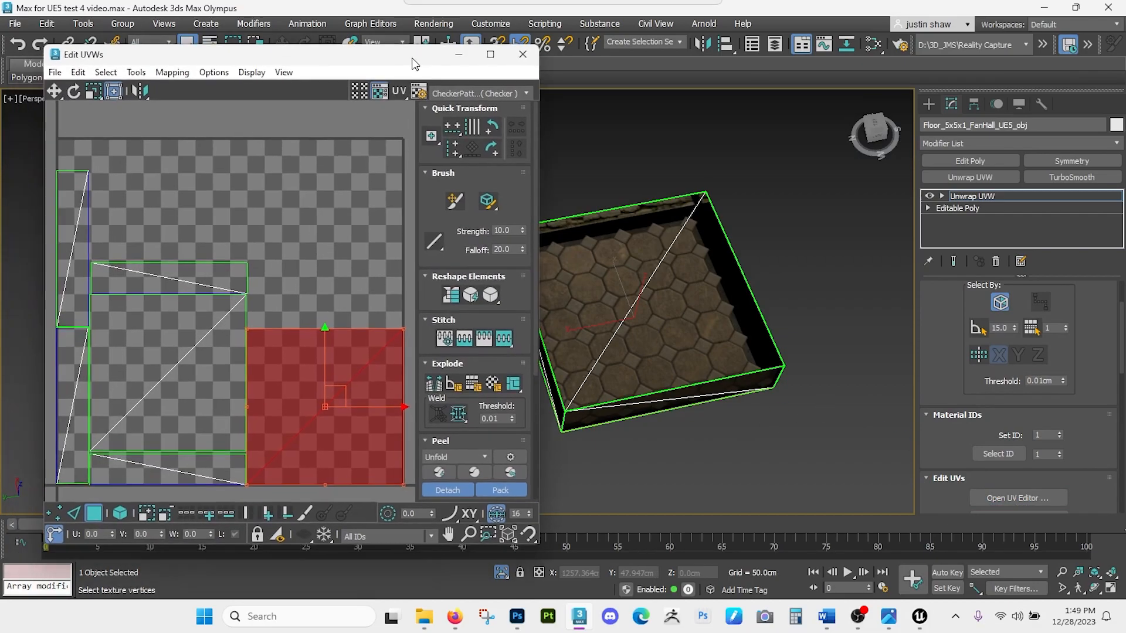
- Show Map #2 (Floor_UVs_Builder.tif) as the UV editor background and enlarge the editor window
left_click(459, 91)
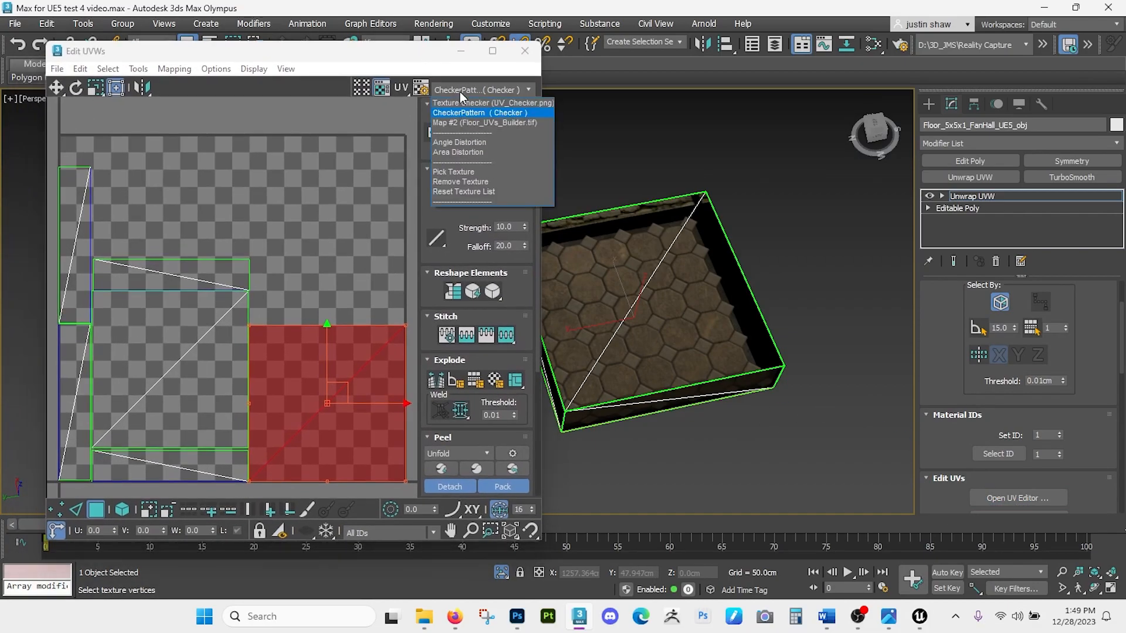
left_click(471, 123)
left_click_drag(539, 544, 804, 596)
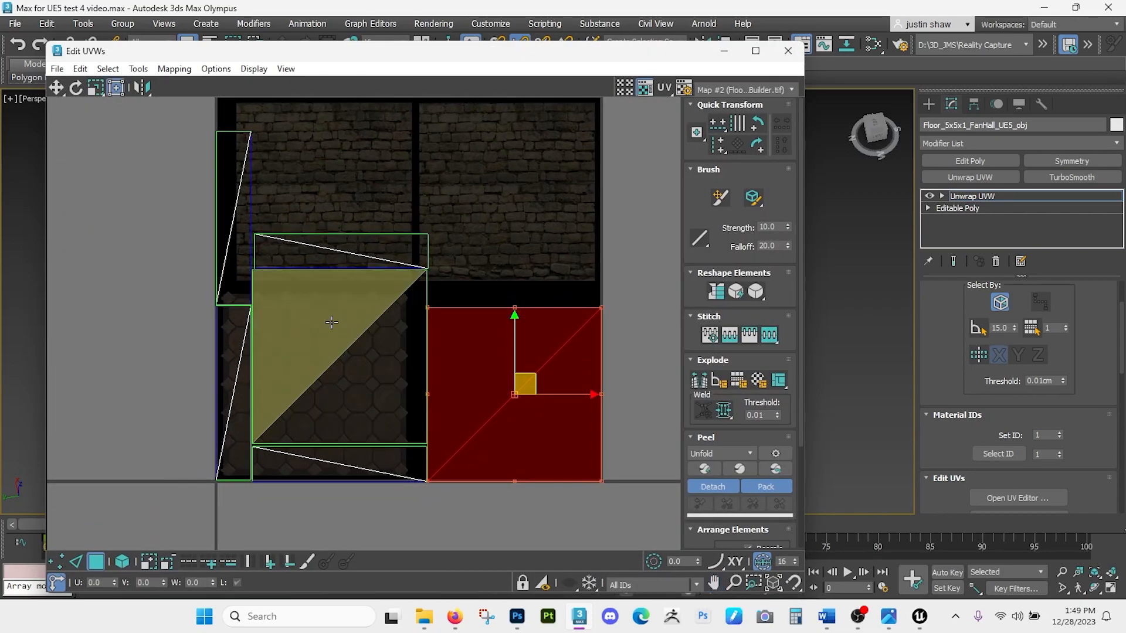
- Move the two square UV shells and the side strips off the texture area to clear it
left_click(364, 382)
scroll(359, 345, "down", 2)
left_click_drag(359, 345, 644, 264)
left_click_drag(518, 506, 459, 278)
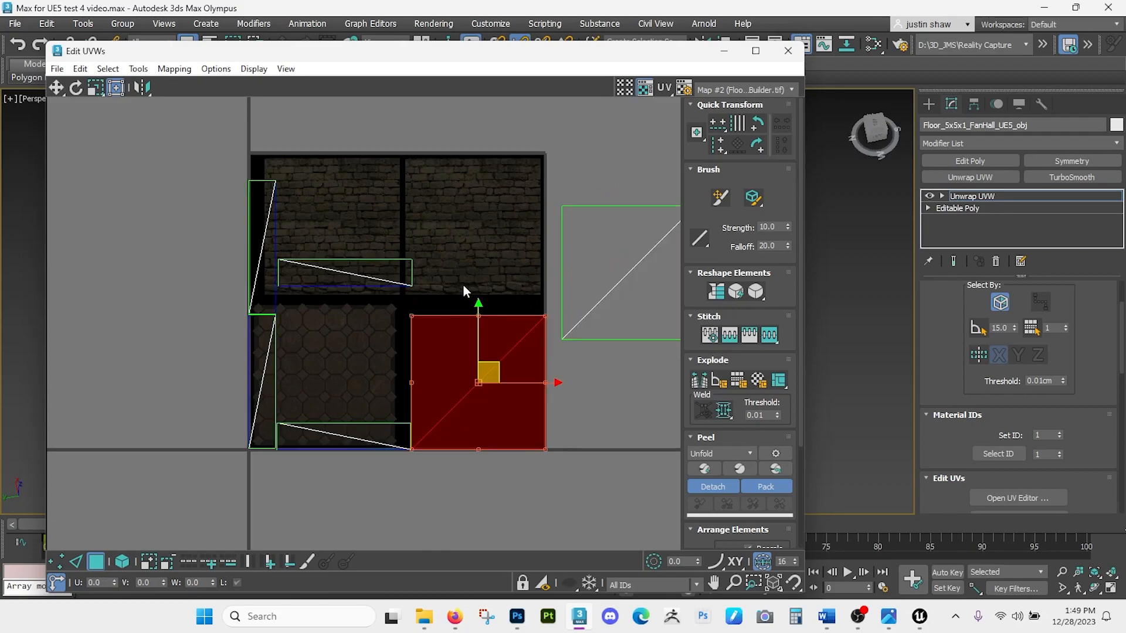
left_click_drag(490, 364, 612, 466)
left_click(326, 289)
left_click_drag(350, 305, 145, 290)
left_click_drag(422, 304, 279, 290)
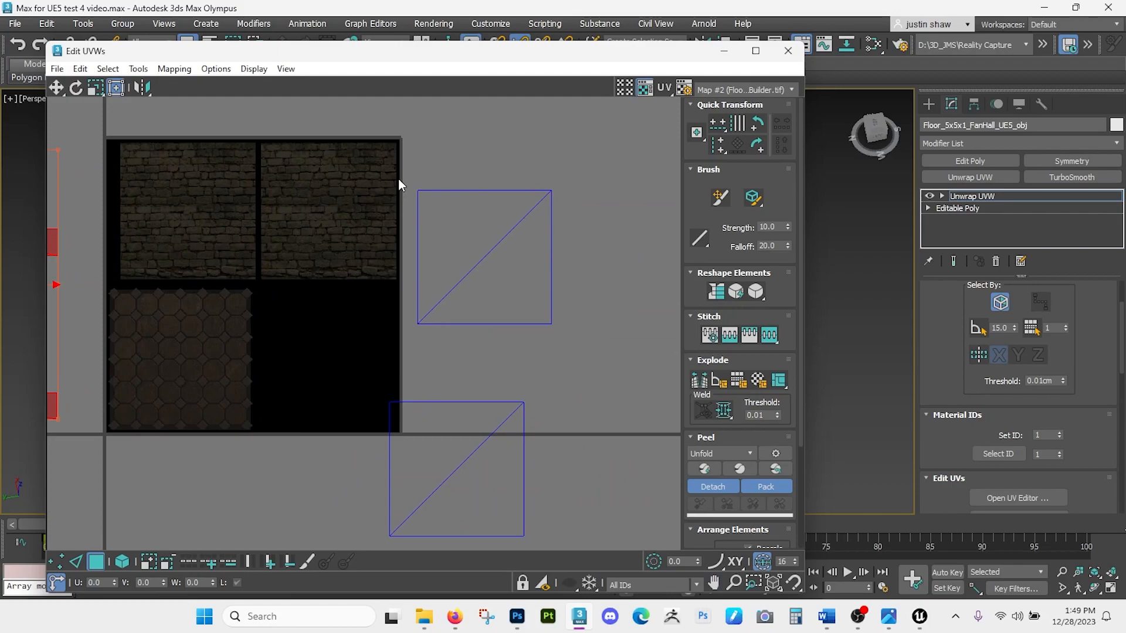
- Place one square UV shell over the octagonal tile area of the texture, inside its jagged tile border
left_click_drag(555, 345, 556, 346)
left_click_drag(575, 56, 651, 48)
left_click_drag(578, 226, 499, 262)
scroll(270, 333, "up", 2)
scroll(269, 334, "up", 3)
scroll(515, 246, "down", 1)
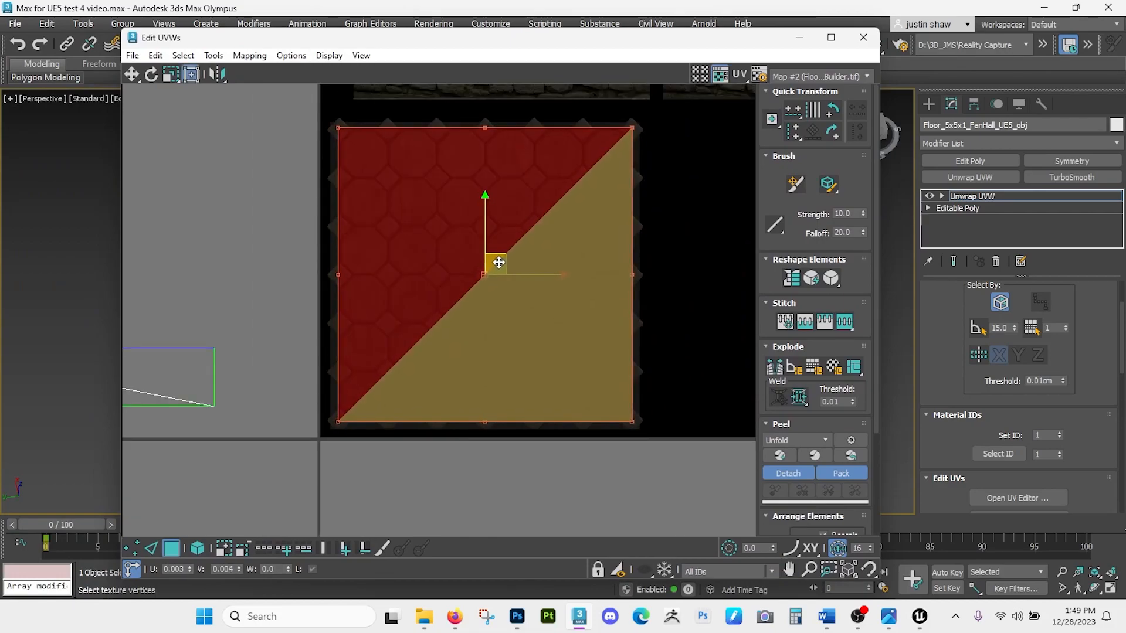
scroll(499, 262, "down", 4)
- Place the other square UV shell on the upper-right stone brick panel and scale it to fit
left_click_drag(578, 251, 491, 286)
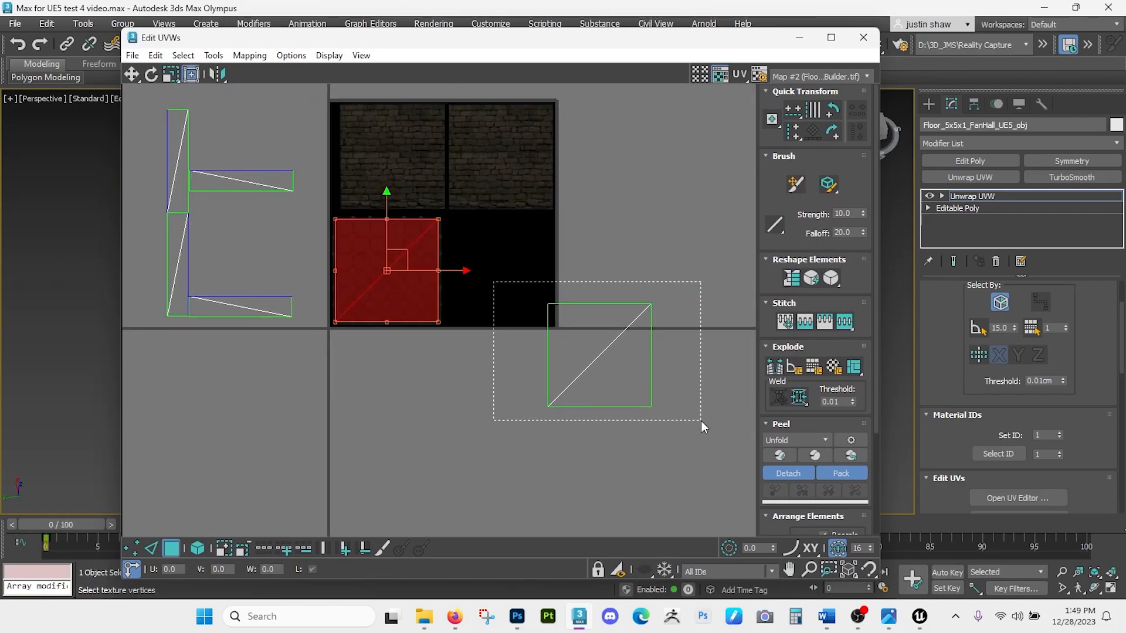
left_click_drag(701, 421, 702, 421)
left_click_drag(603, 339, 496, 261)
scroll(503, 150, "up", 3)
scroll(506, 236, "up", 1)
mouse_move(626, 420)
left_mouse_down()
mouse_move(571, 430)
mouse_move(622, 412)
left_mouse_up()
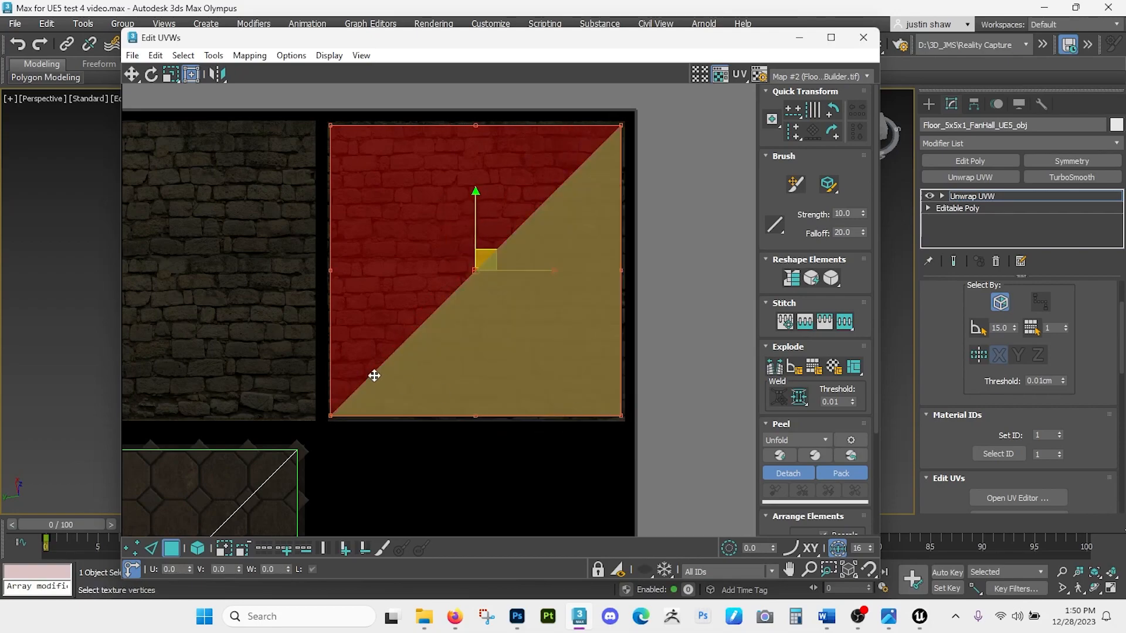
- Move one vertical and one horizontal side strip onto the upper-left brick panel, with the horizontal strip along its top edge
scroll(372, 377, "down", 4)
left_click_drag(309, 381, 524, 311)
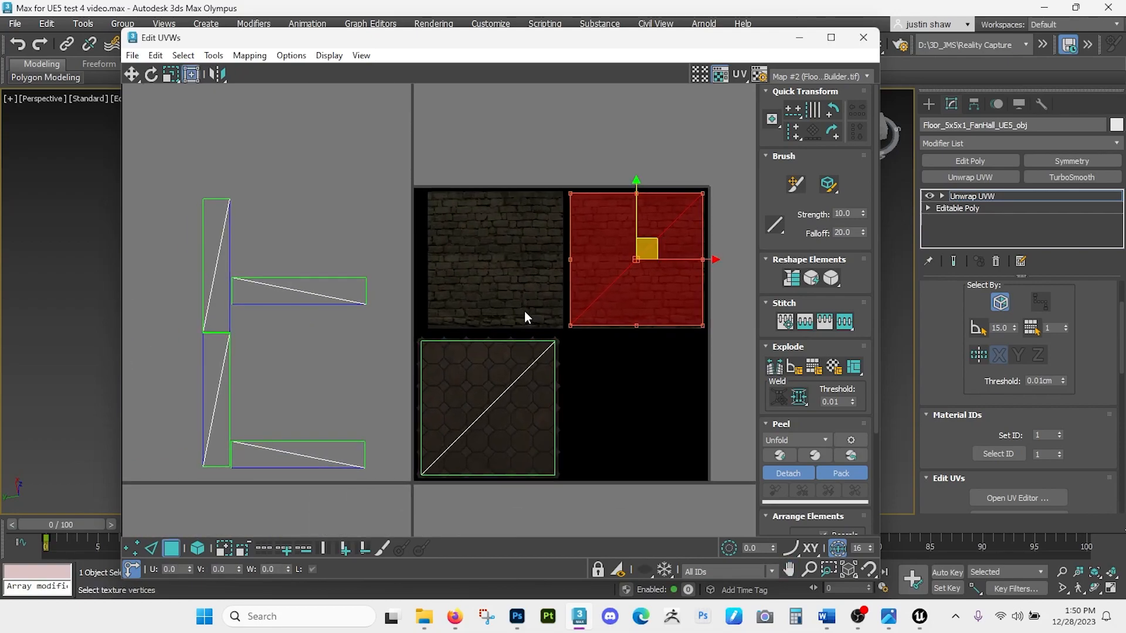
left_click(295, 295)
left_click_drag(286, 272, 286, 272)
left_click_drag(580, 46, 469, 85)
left_click_drag(186, 292, 414, 213)
left_click(375, 291)
scroll(385, 287, "up", 2)
left_click_drag(540, 253, 534, 251)
scroll(465, 317, "down", 2)
left_click_drag(228, 439, 248, 323)
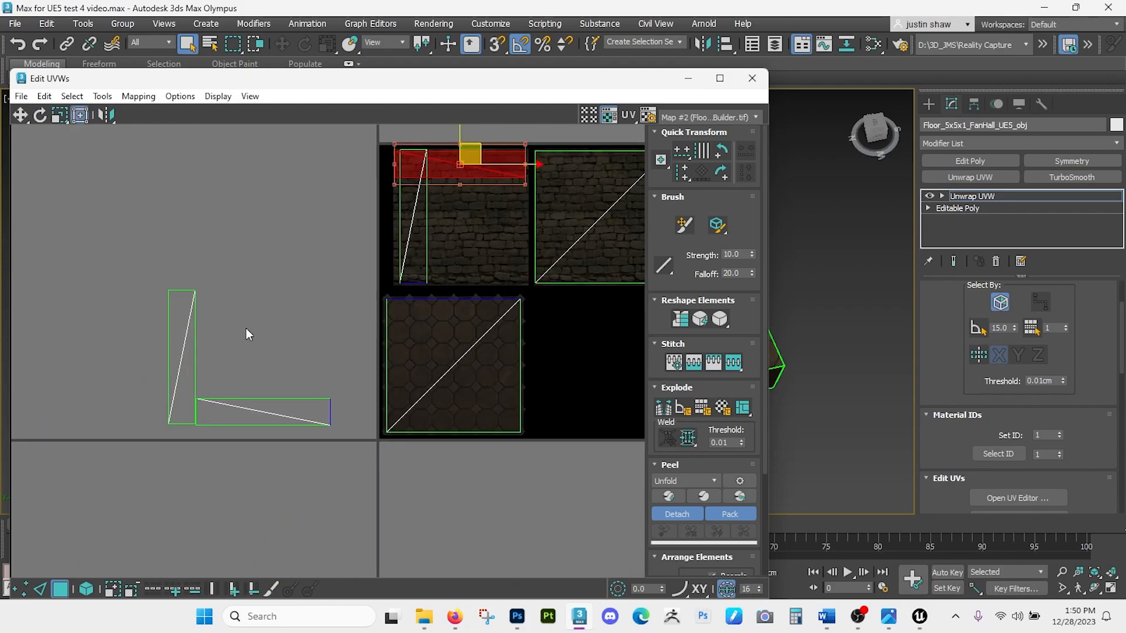
- Place the second vertical side strip over the first one on the upper-left brick panel and scale it to match
left_click(196, 303)
left_click_drag(199, 350, 431, 211)
scroll(431, 211, "up", 3)
left_click_drag(465, 285, 476, 362)
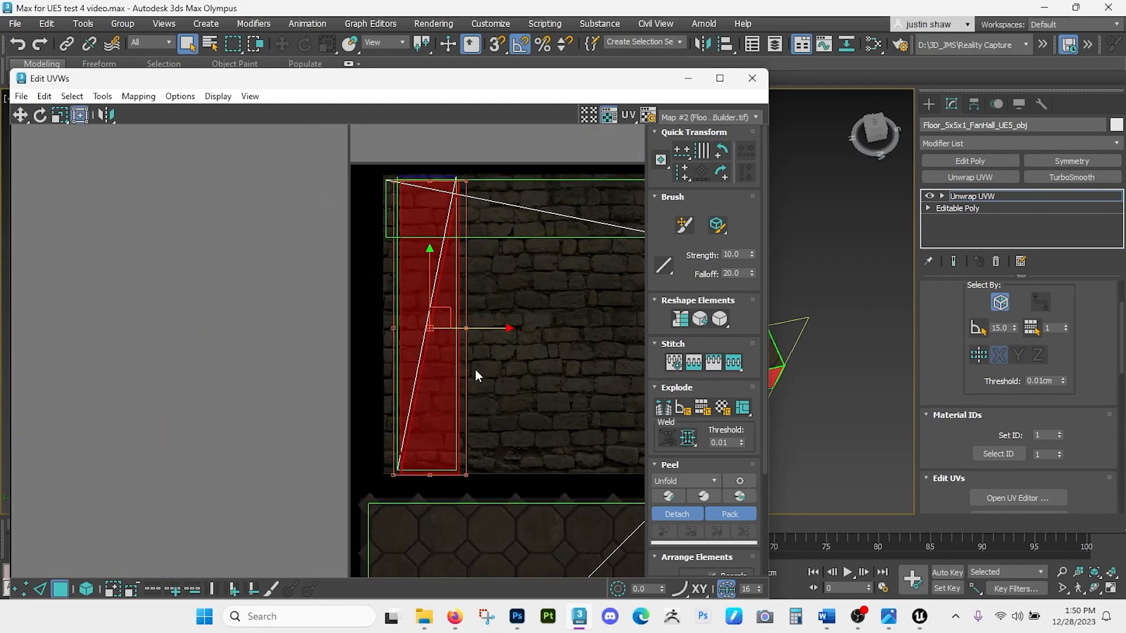
left_click_drag(469, 472, 455, 466)
scroll(236, 430, "down", 3)
- Place the remaining horizontal side strip on the upper-left brick panel, just below the top strip
left_click_drag(236, 431, 384, 166)
left_click_drag(196, 317, 253, 533)
left_click_drag(169, 477, 422, 193)
scroll(422, 195, "up", 4)
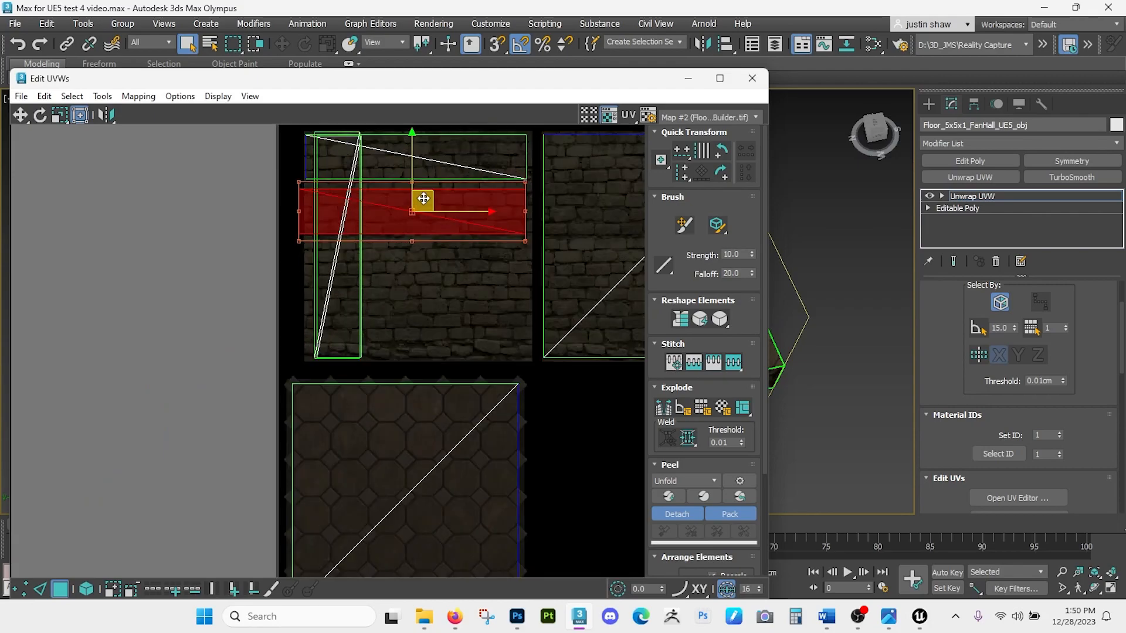
left_click_drag(371, 246, 377, 251)
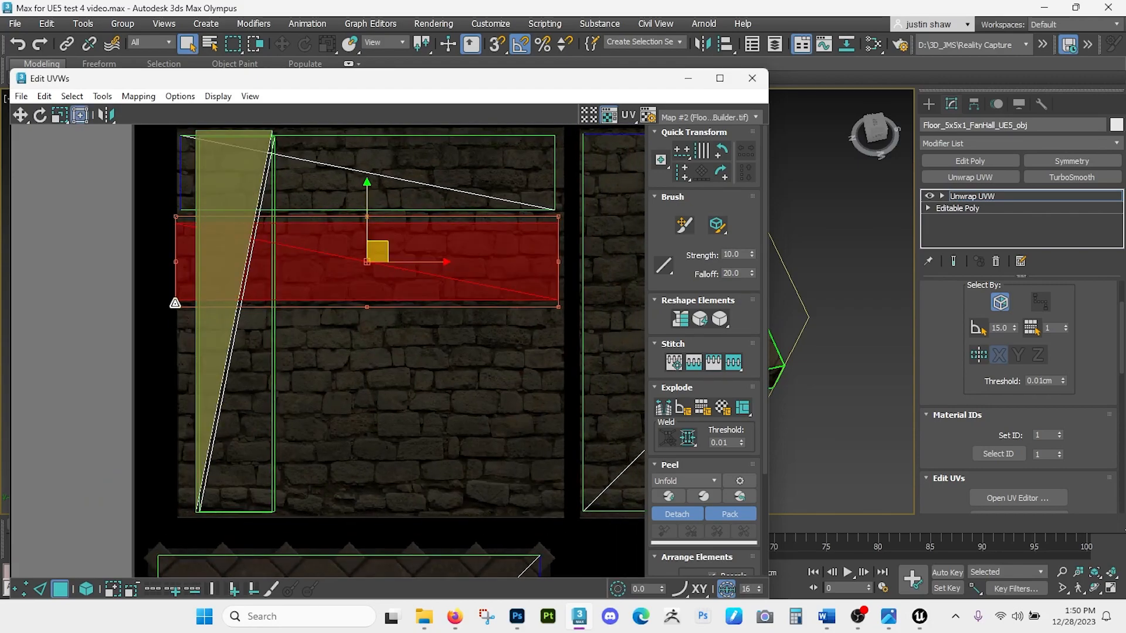
- Check the mapped floor block in the viewport and convert it to an Editable Poly
left_click_drag(657, 73, 352, 74)
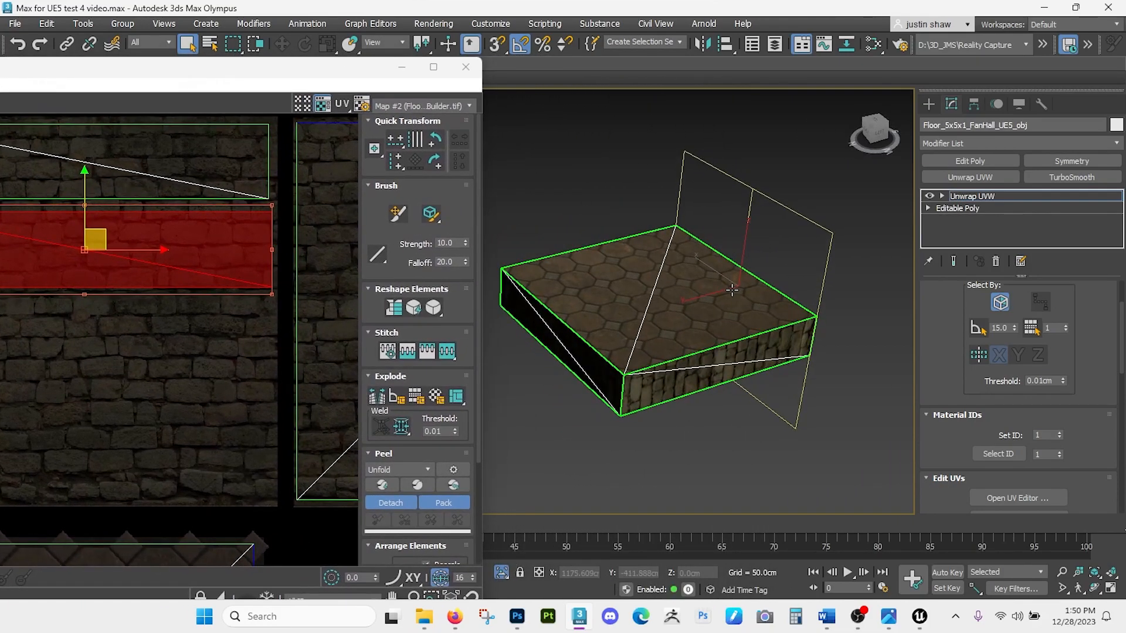
left_click_drag(723, 287, 653, 269)
right_click(655, 268)
mouse_move(716, 445)
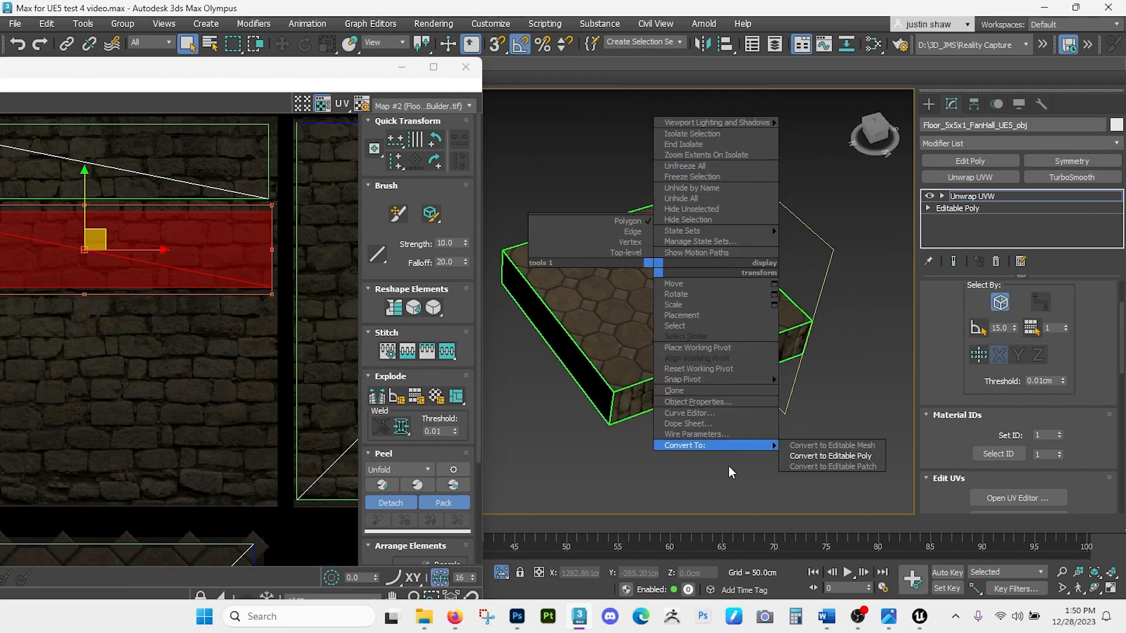
left_click(802, 456)
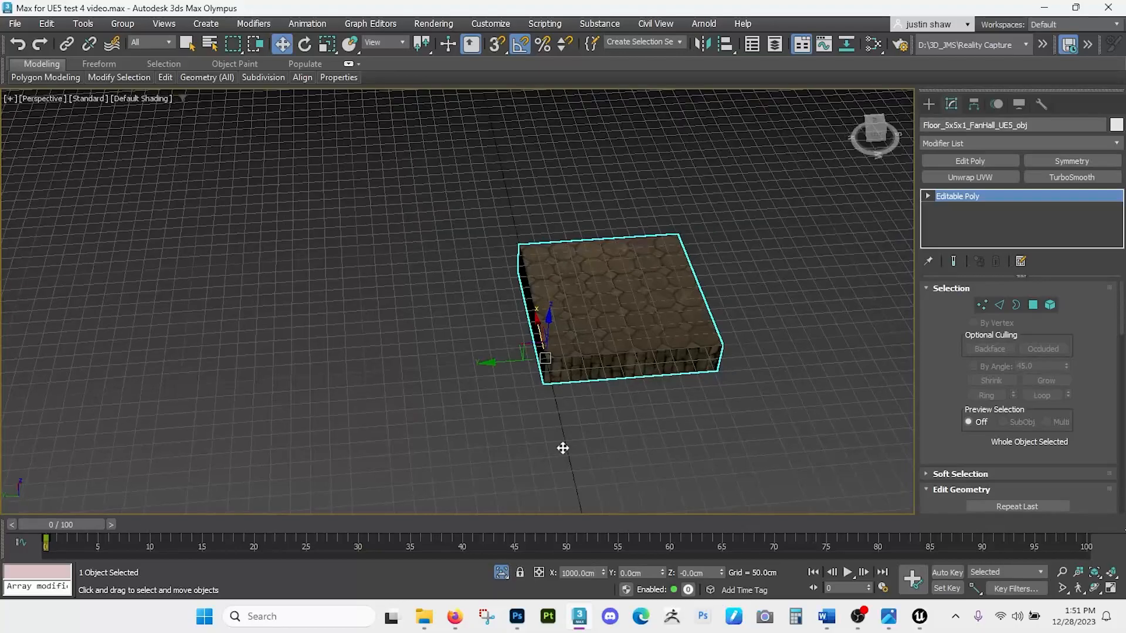
- Clone the floor block 500 cm along Y, snapped against the original's edge
left_click_drag(563, 448, 564, 449)
left_click_drag(569, 353, 589, 345)
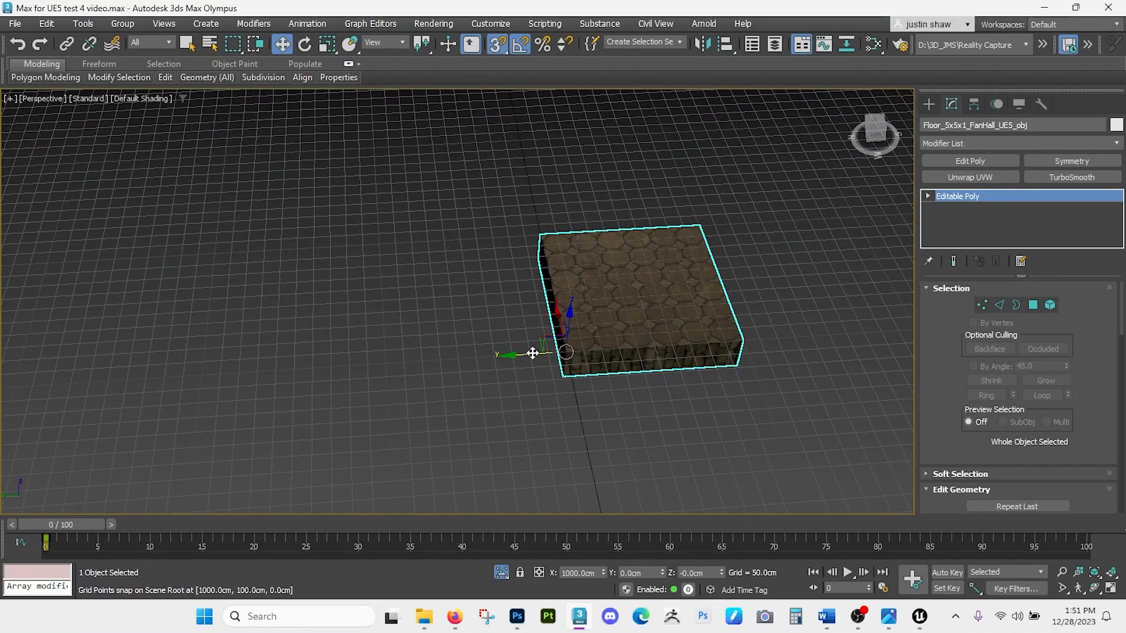
mouse_move(479, 353)
left_mouse_down()
mouse_move(283, 357)
mouse_move(295, 353)
left_mouse_up()
left_click(564, 367)
scroll(604, 361, "up", 2)
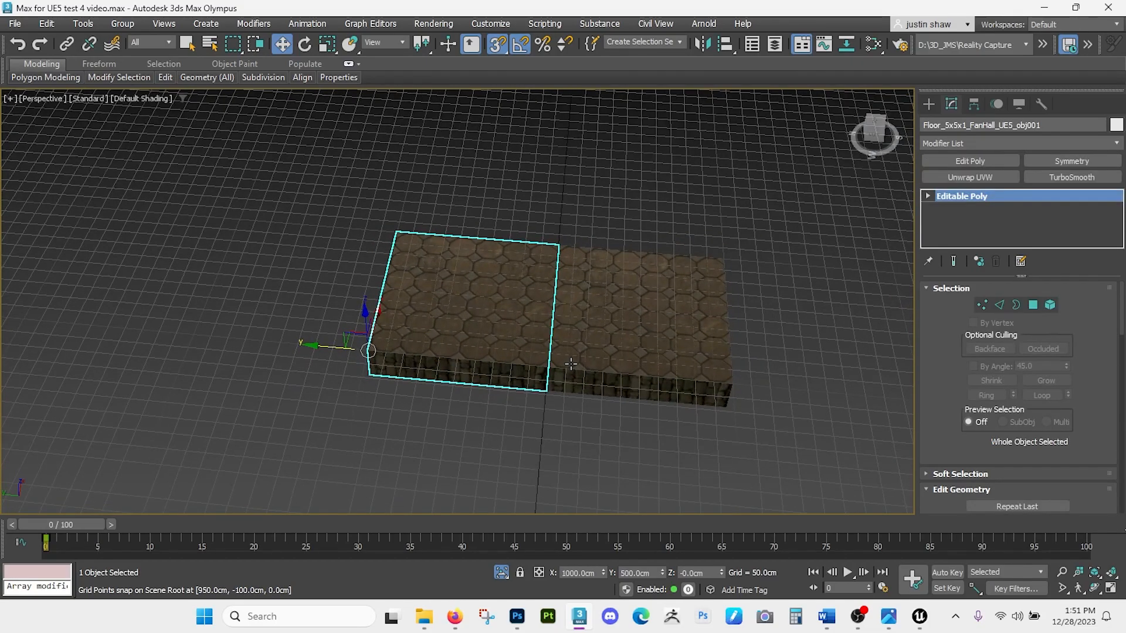
- Clone the second floor block rotated -90 degrees about X so that it stands as a side wall
key("e")
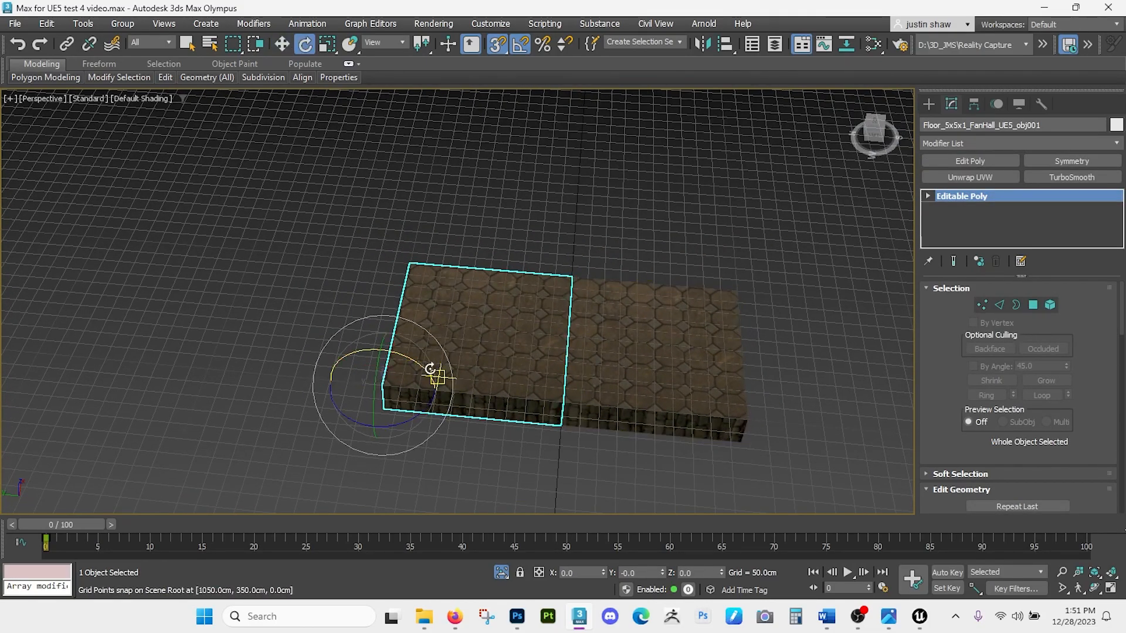
left_click_drag(405, 355, 364, 323)
left_click(554, 367)
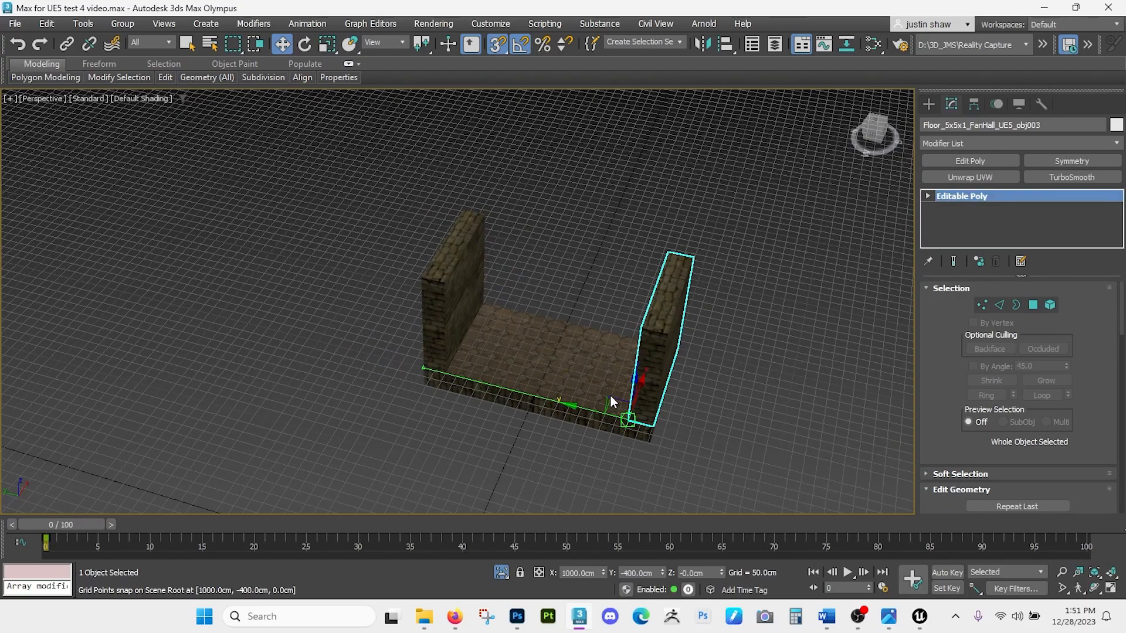
- Turn the opposite wall around with Rotate and snap it into place along the floor's outer edge
key("e")
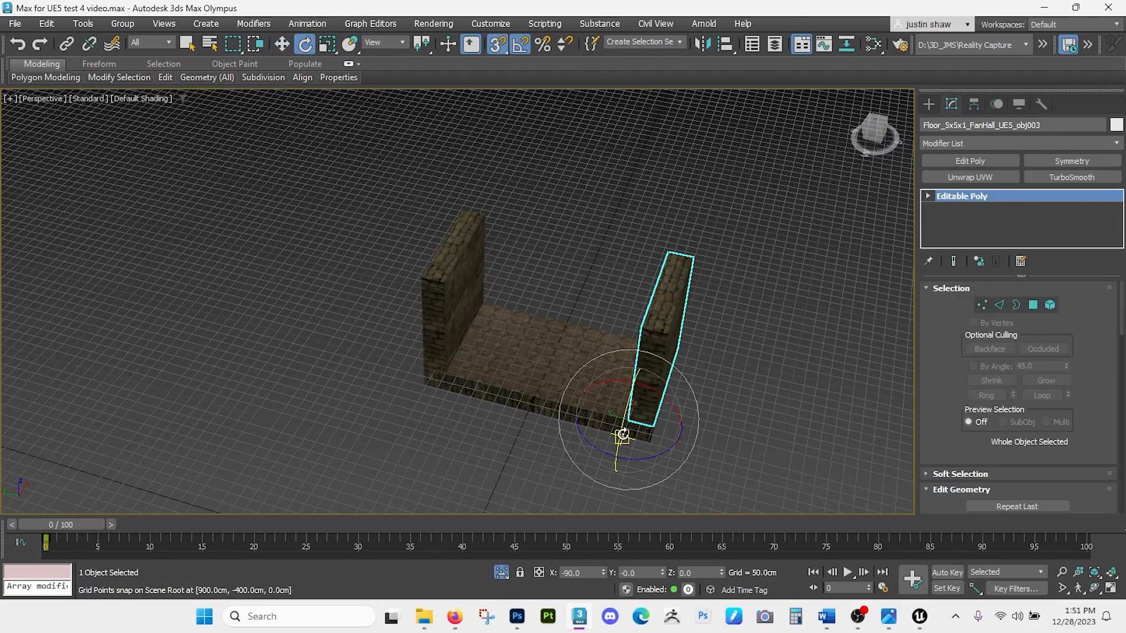
left_click_drag(601, 449, 744, 476)
key("w")
left_click_drag(523, 428, 429, 358)
left_click_drag(434, 365, 671, 325)
- Select both floors and both walls and clone them as one adjoining set of instances to lengthen the corridor
left_click_drag(380, 386, 722, 188)
left_click_drag(574, 314, 669, 306)
scroll(676, 332, "down", 2)
mouse_move(639, 404)
left_mouse_down("shift")
mouse_move(516, 402)
mouse_move(542, 404)
left_mouse_up("shift")
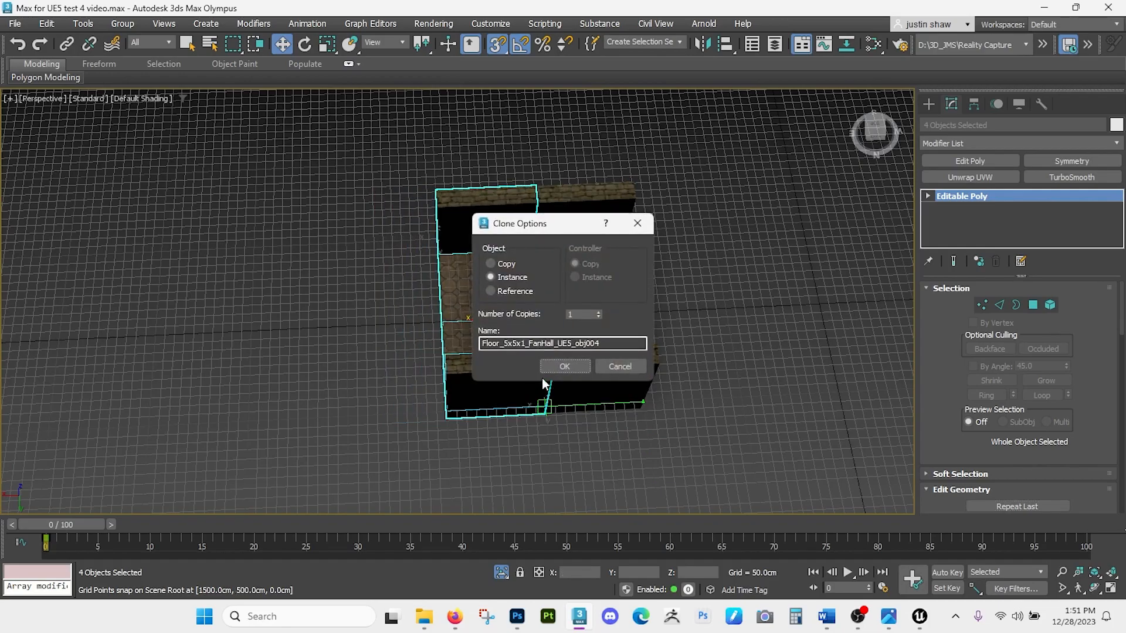
left_click(574, 365)
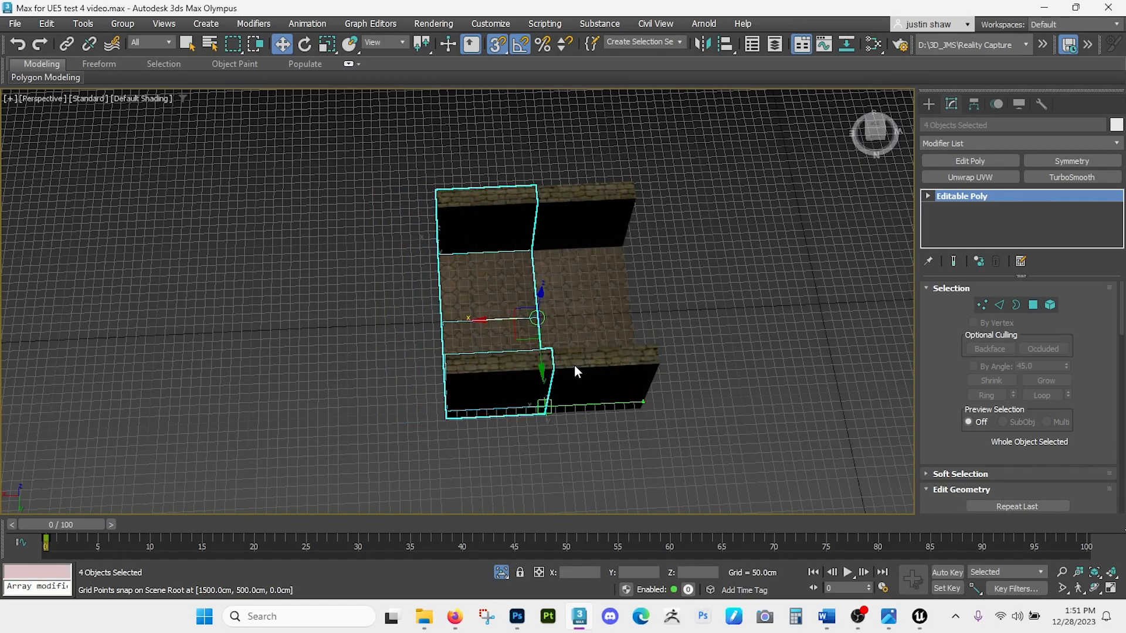
- Hide the grid and turn off snapping to inspect the corridor's floor and wall seams up close
left_click_drag(602, 377, 512, 291, "alt")
key("g")
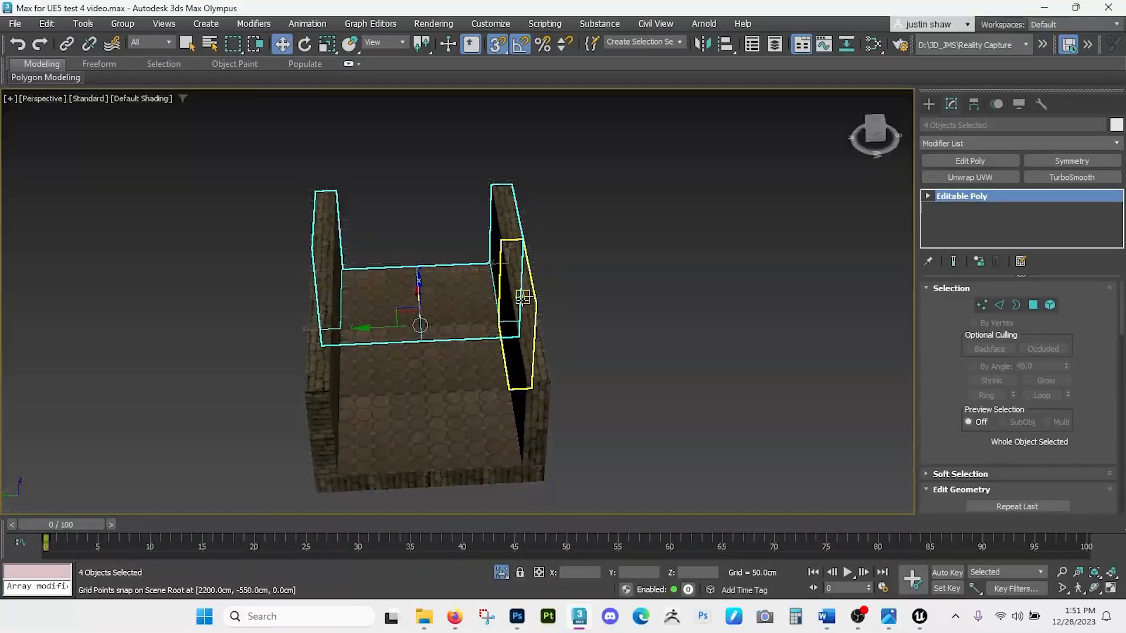
left_click(581, 341)
key("a")
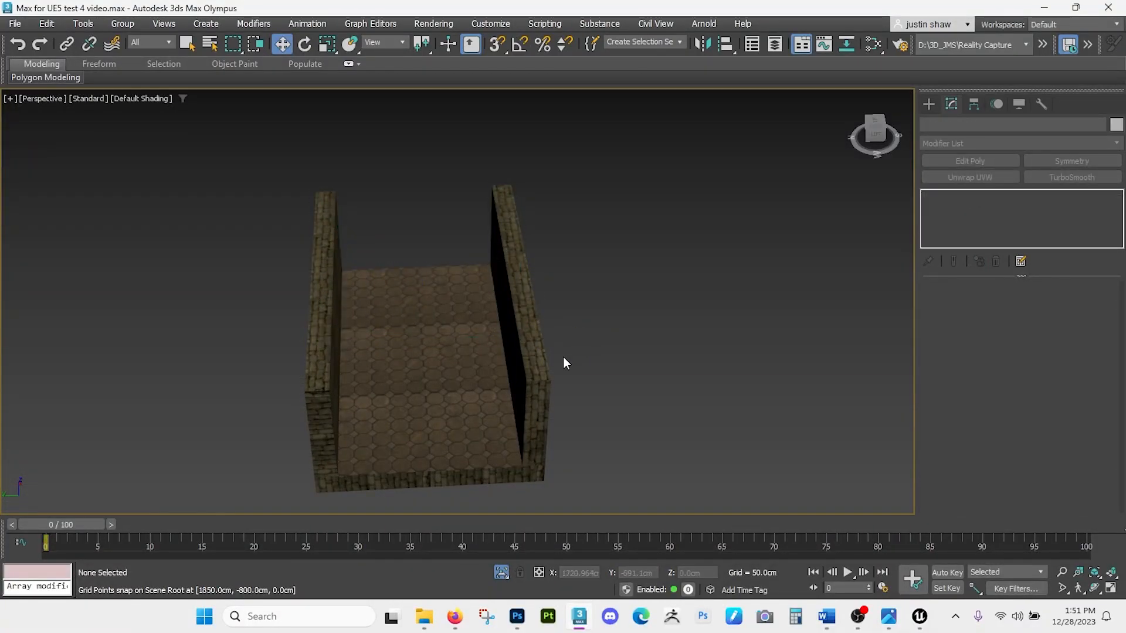
left_click_drag(435, 372, 422, 358, "alt")
scroll(350, 313, "up", 5)
left_click_drag(349, 313, 521, 300)
scroll(559, 277, "up", 4)
- Add an Unwrap UVW modifier to the original floor block and open the UV editor on its top face
left_click(495, 434)
left_click(630, 335)
left_click_drag(631, 334, 696, 310, "alt")
left_click_drag(474, 247, 893, 338, "alt")
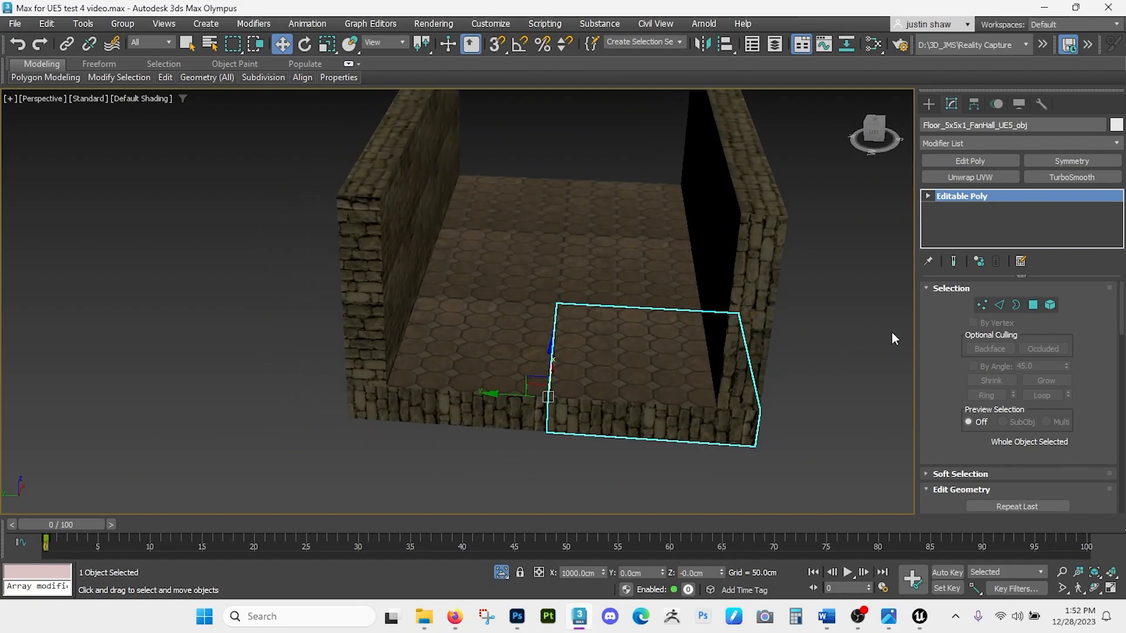
type("xunwra")
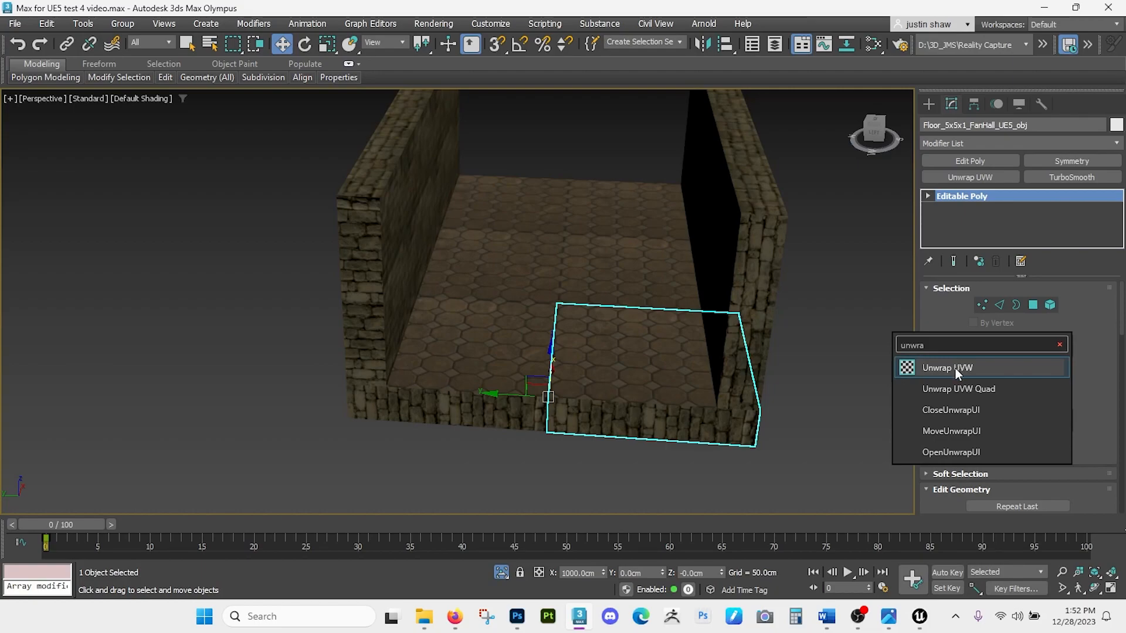
left_click(955, 369)
left_click_drag(840, 354, 710, 355, "alt")
left_click(648, 351)
left_click(1000, 498)
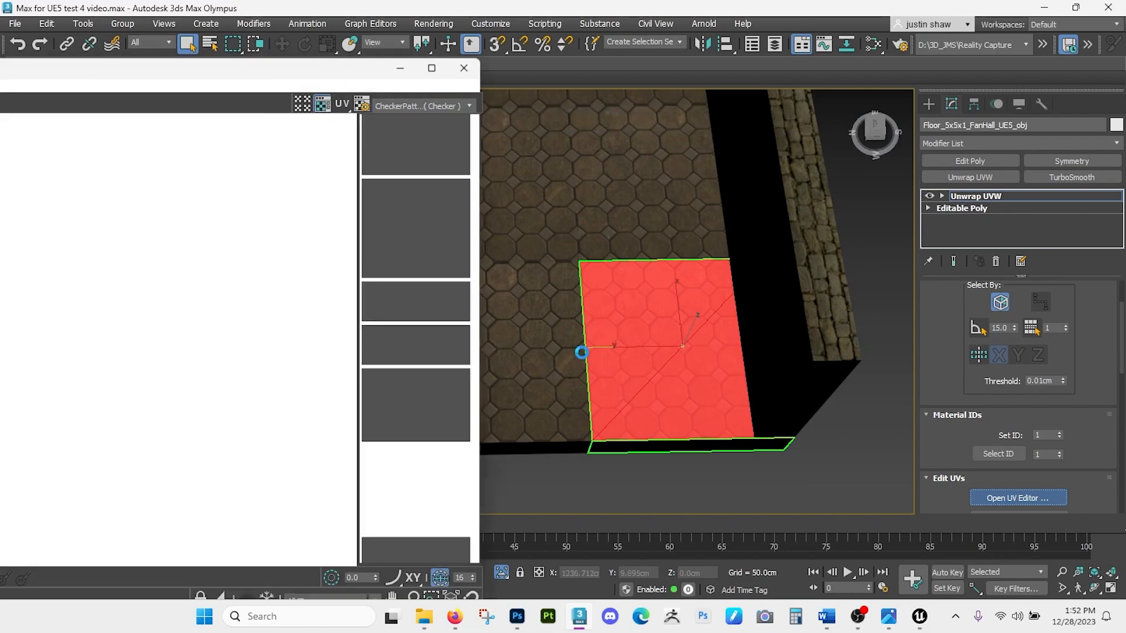
- Show Floor_UVs_Builder.tif as the UV editor background and shrink the editor so the floor stays visible beside it
left_click(404, 103)
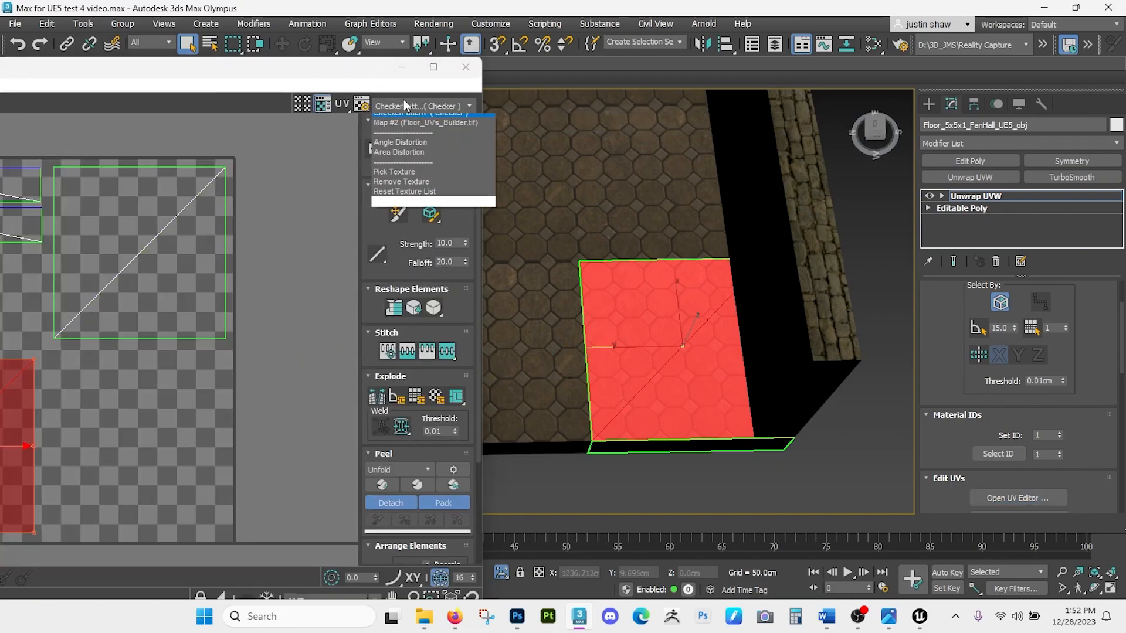
left_click(405, 141)
left_click_drag(336, 75, 636, 41)
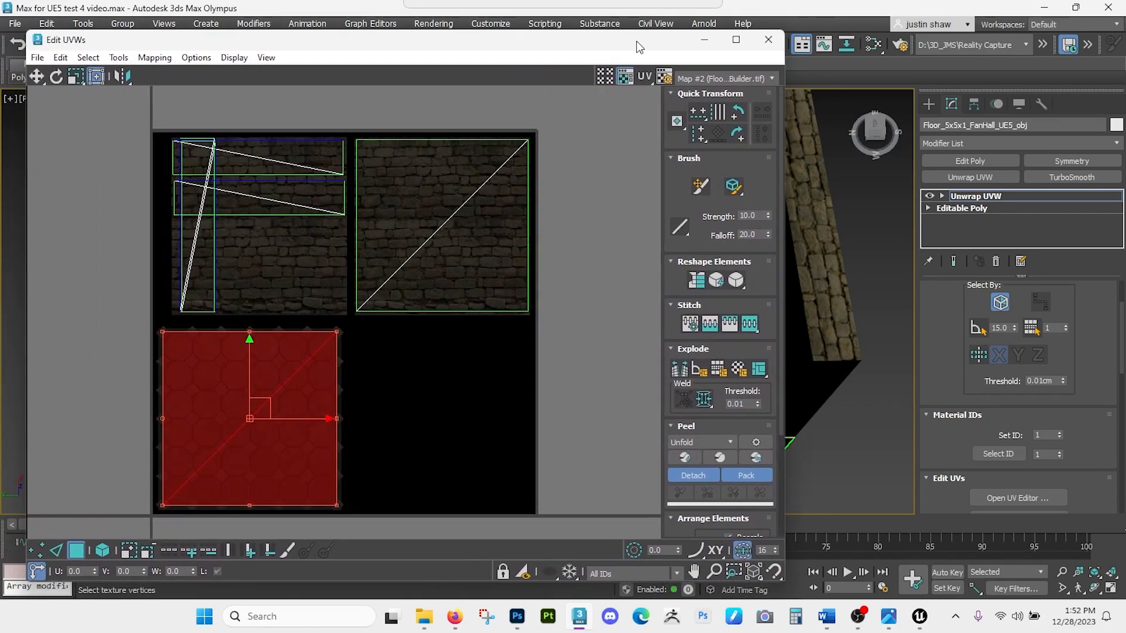
left_click_drag(784, 582, 515, 525)
- Nudge the UV vertex at the inner upper corner of the floor's top face slightly inward over the octagonal tile sheet
left_click_drag(691, 345, 710, 467)
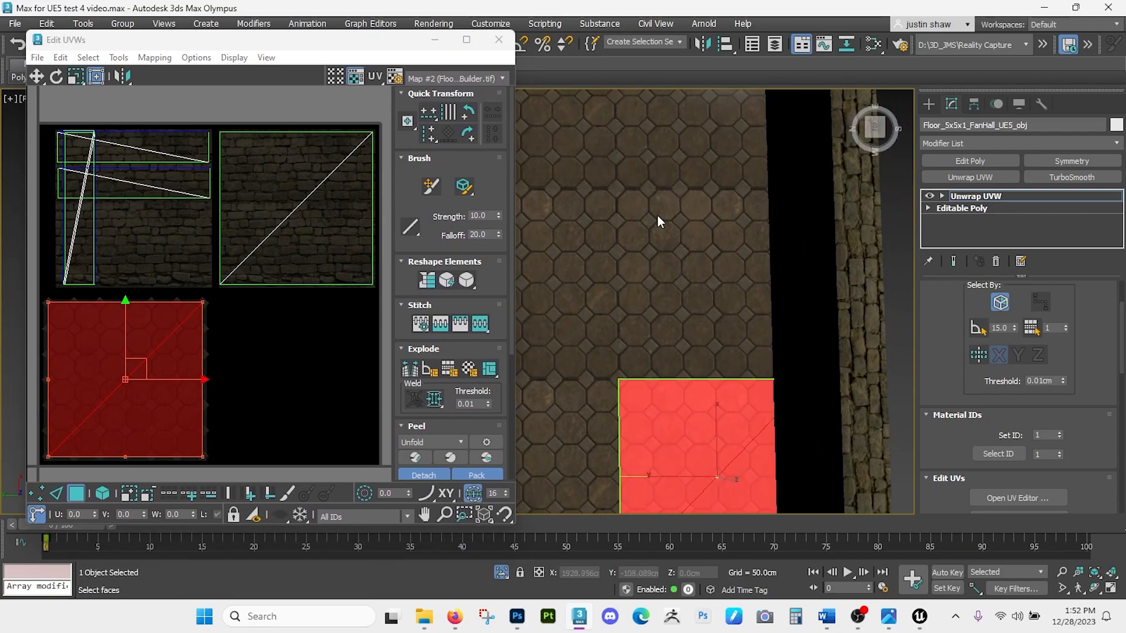
scroll(184, 311, "up", 5)
left_click_drag(263, 274, 228, 302)
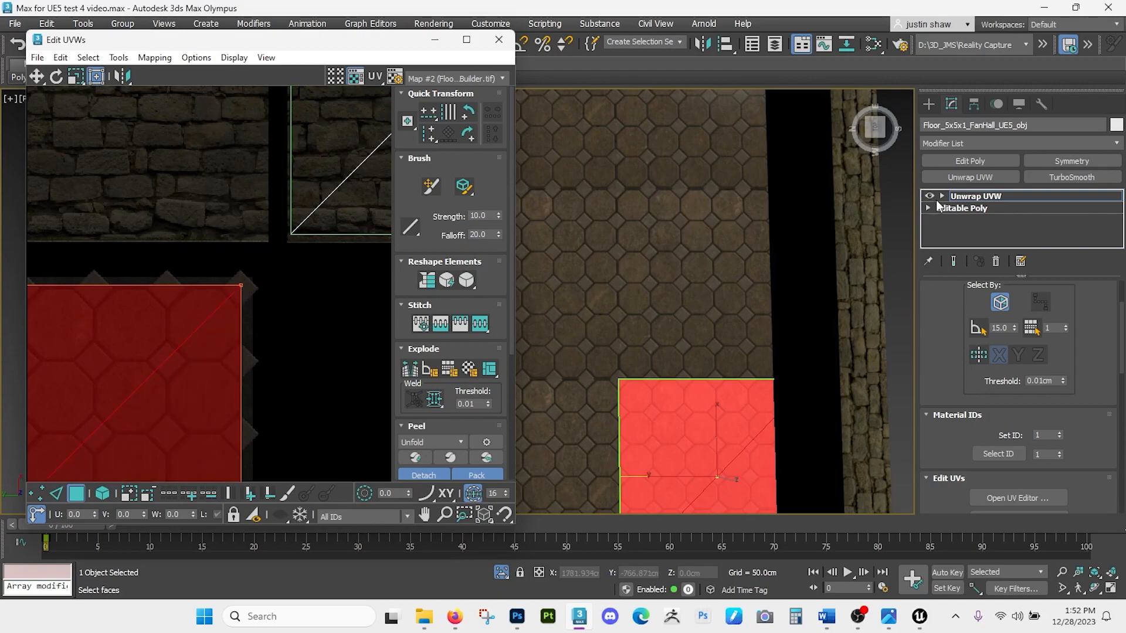
left_click(942, 196)
left_click(968, 209)
mouse_move(269, 269)
left_mouse_down()
mouse_move(238, 301)
mouse_move(255, 277)
left_mouse_up()
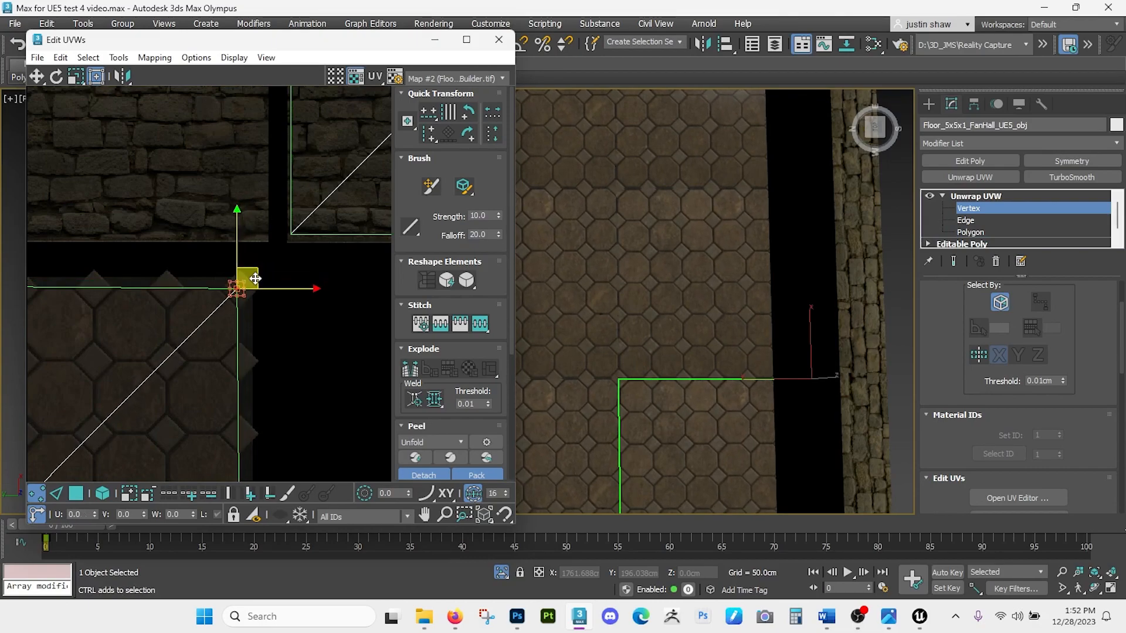
- Select the floor's top face polygon again and scale its UVs down to about 99.56 percent in U and V
scroll(251, 326, "down", 3)
left_click(970, 232)
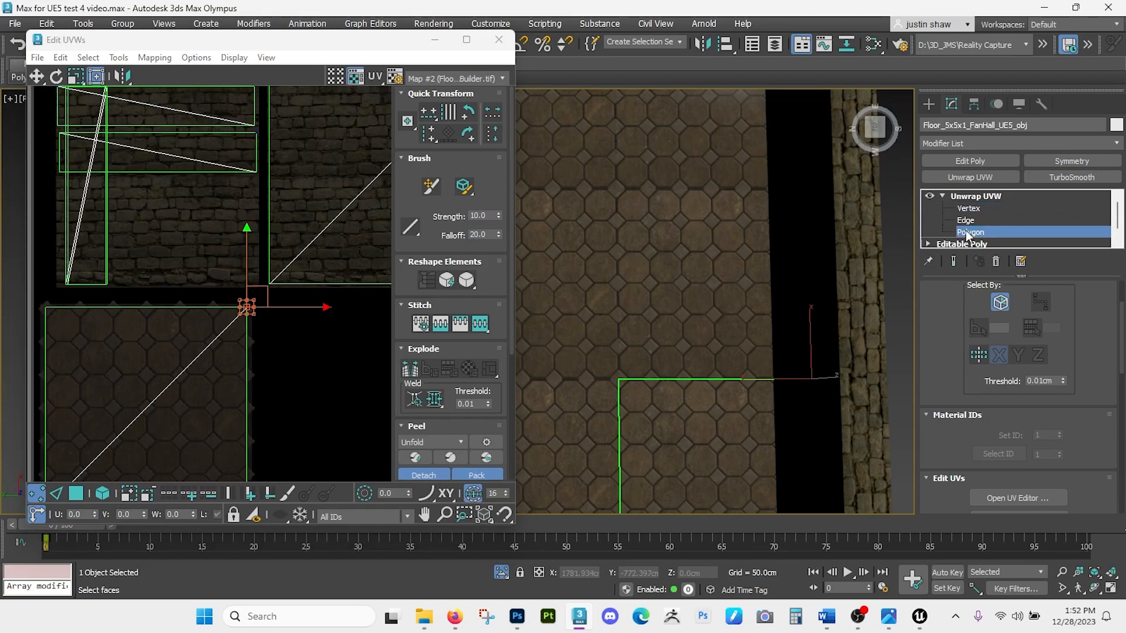
scroll(265, 327, "up", 3)
scroll(217, 262, "up", 3)
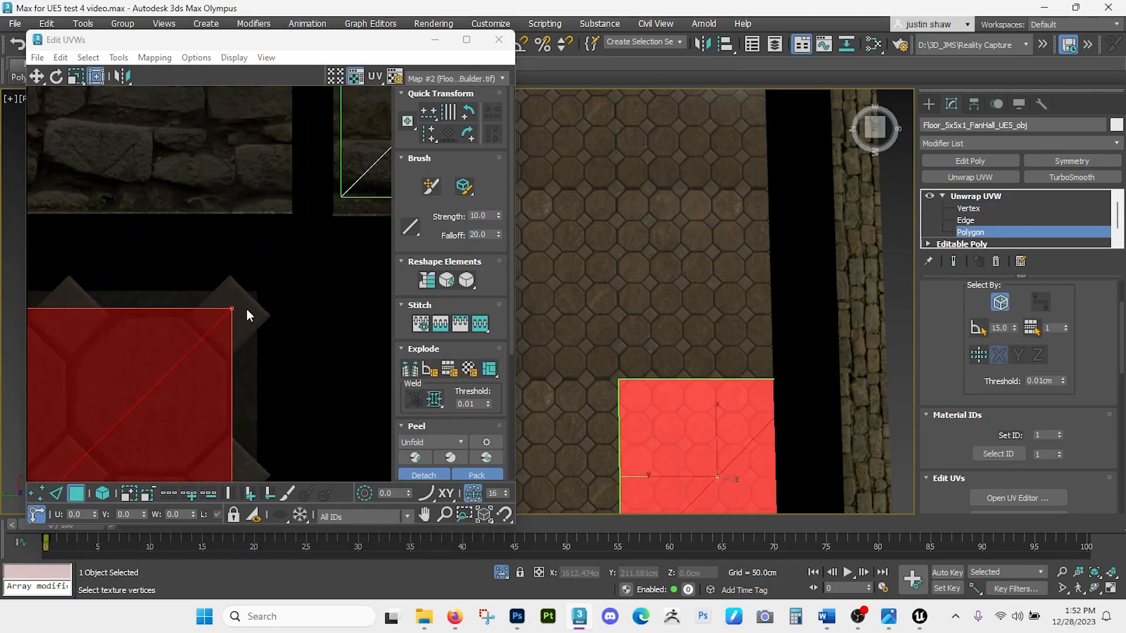
mouse_move(232, 306)
left_mouse_down()
mouse_move(248, 299)
mouse_move(225, 317)
left_mouse_up()
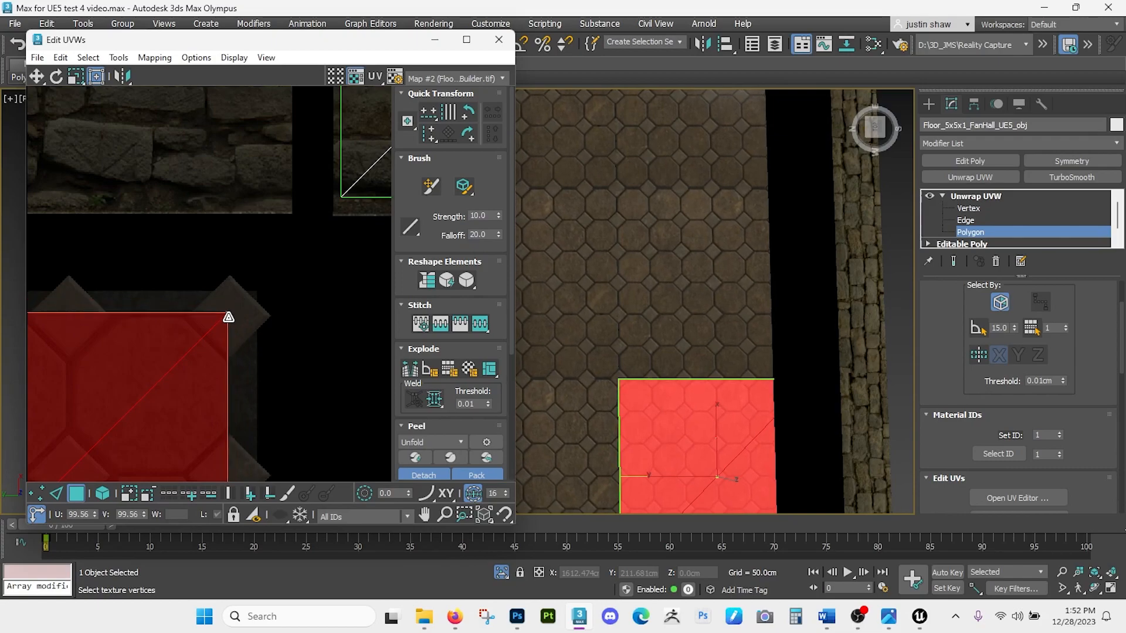
- Compare the tile seams between floor blocks and shrink the top face's UVs slightly further, including a small reduction in height
scroll(646, 229, "up", 4)
left_click_drag(646, 229, 584, 318)
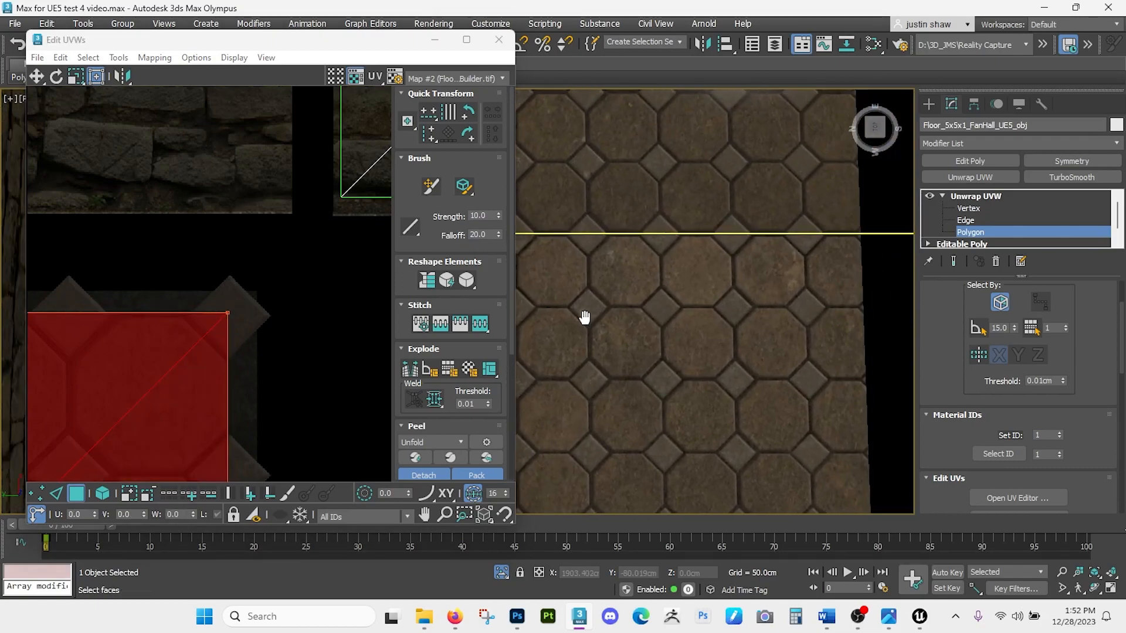
scroll(586, 319, "down", 2)
left_click_drag(725, 320, 845, 308)
left_click_drag(228, 314, 225, 317)
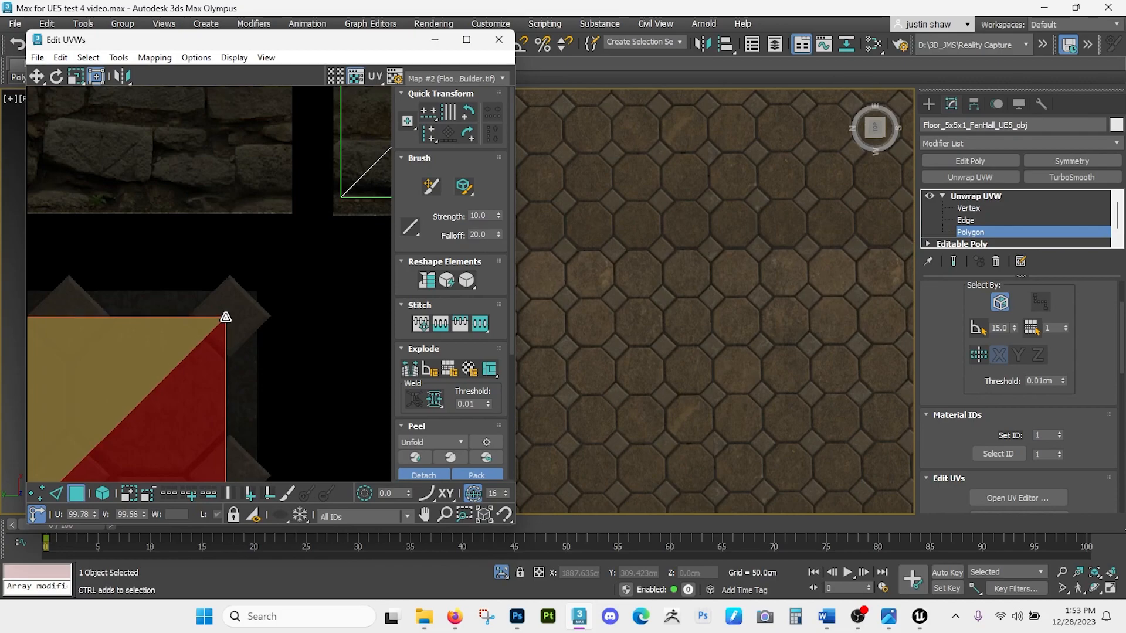
left_click_drag(226, 315, 226, 323)
- Check the floor seam up close and scale the top face's UVs back up slightly, by about 100.6 percent in V
scroll(705, 397, "down", 4)
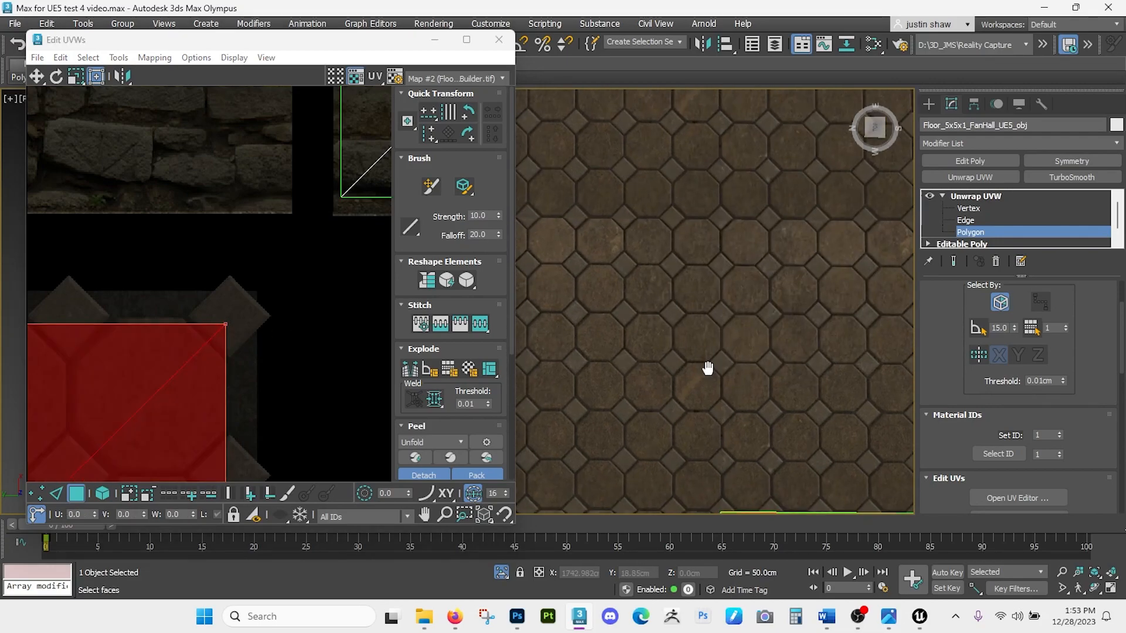
left_click_drag(695, 382, 623, 276)
scroll(638, 402, "up", 5)
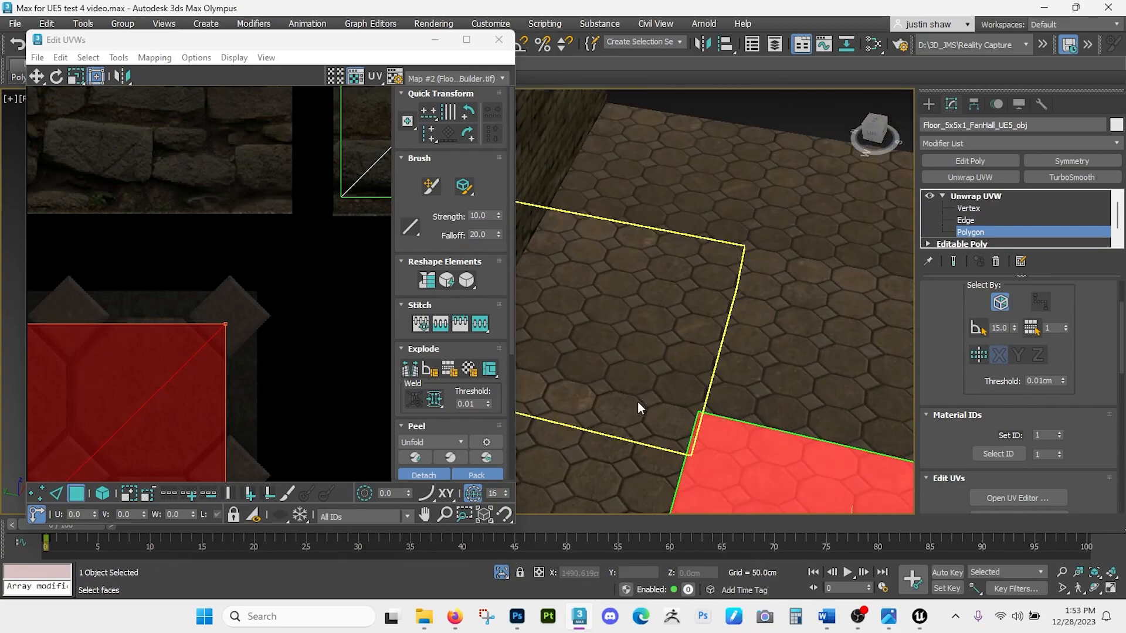
left_click_drag(663, 428, 694, 299)
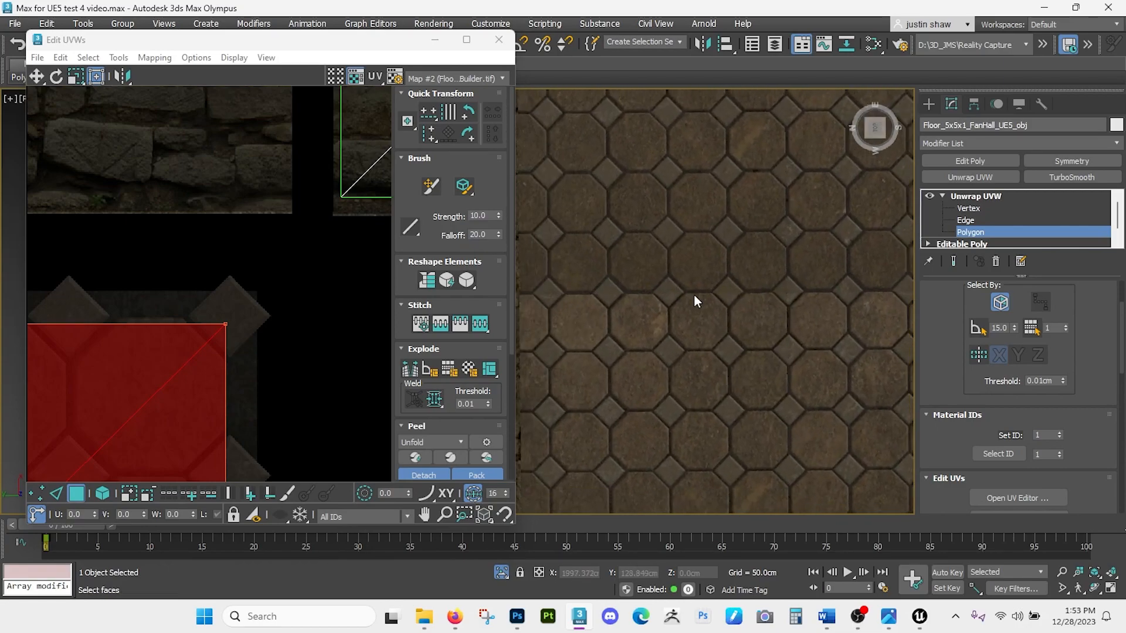
scroll(699, 304, "up", 5)
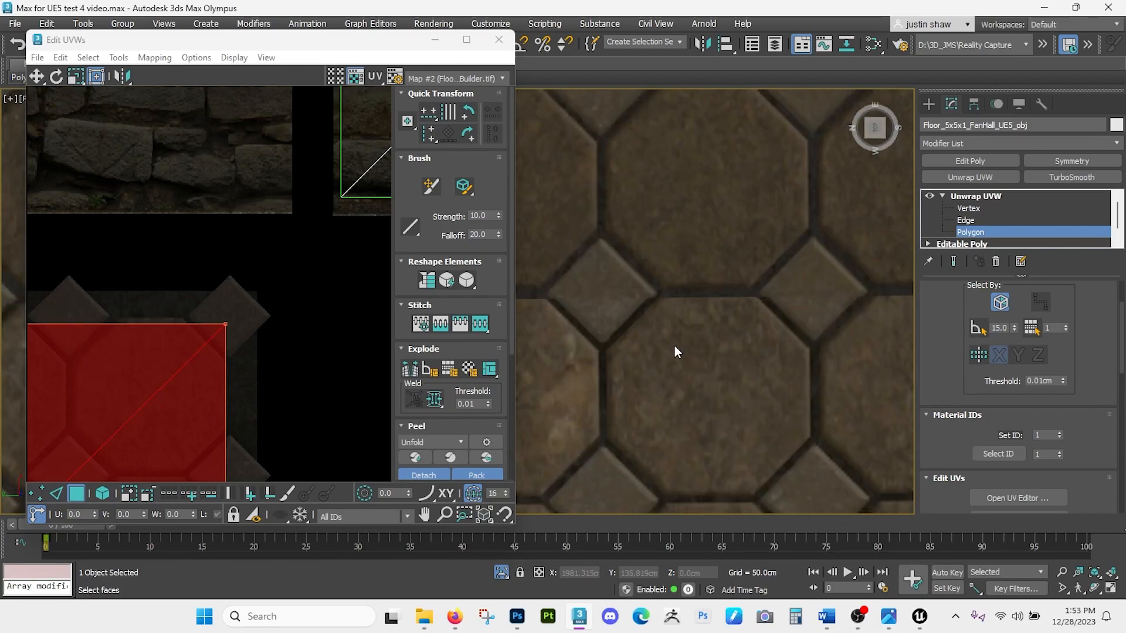
left_click_drag(223, 322, 223, 314)
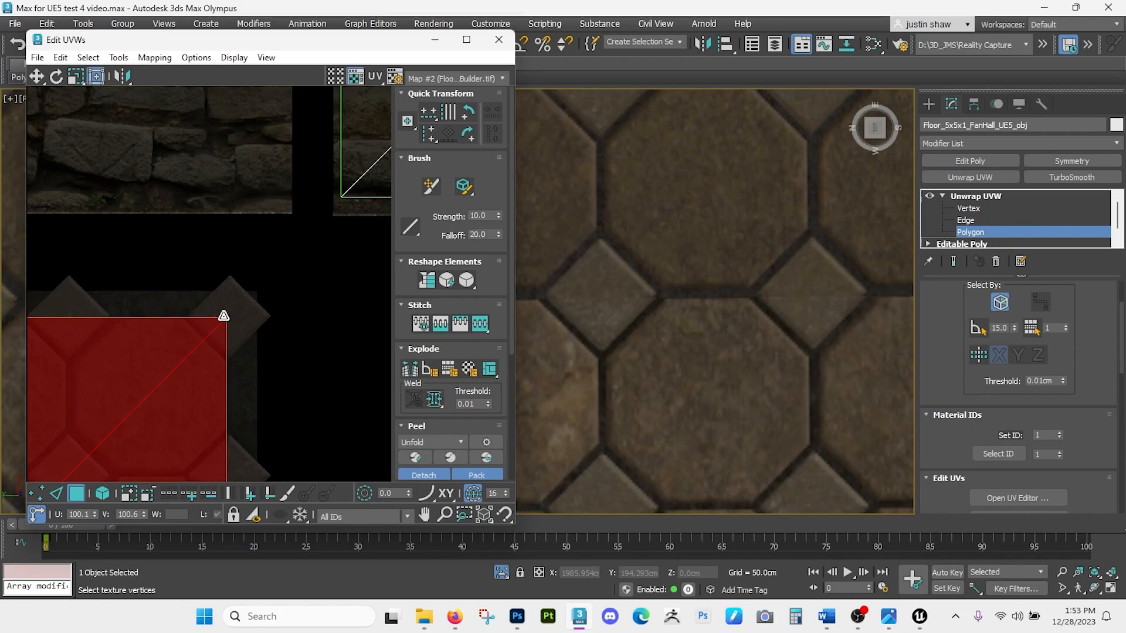
left_click_drag(223, 316, 223, 317)
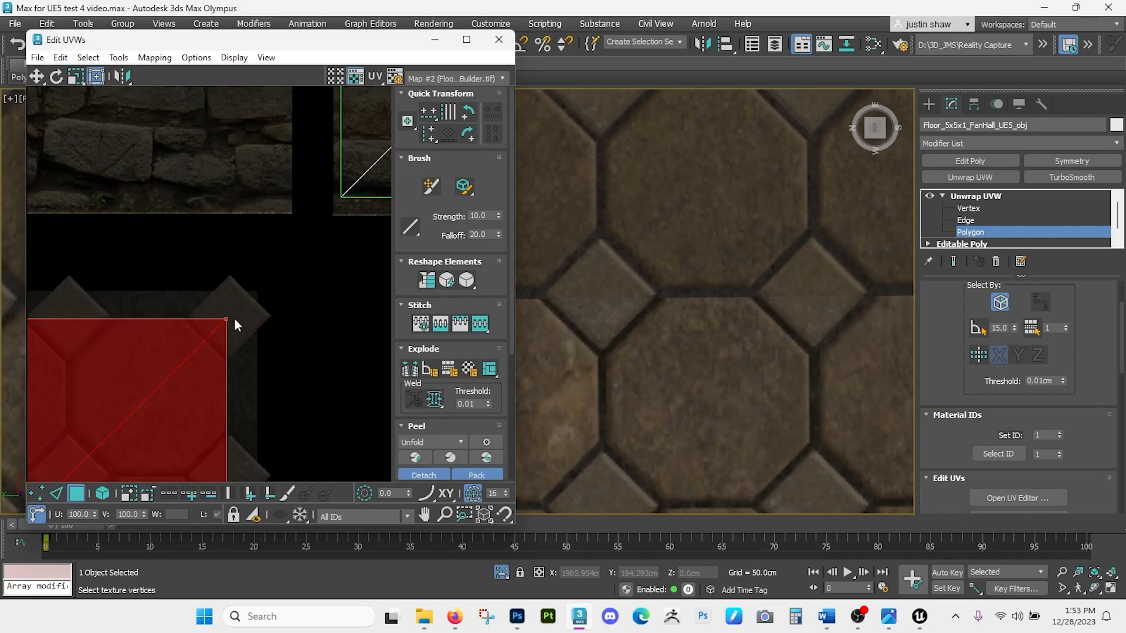
- Examine the octagonal tiling across the corridor floor and the stone sides from several angles and distances
scroll(639, 347, "down", 8)
left_click_drag(681, 390, 692, 277)
left_click_drag(688, 351, 676, 193)
scroll(186, 360, "down", 2)
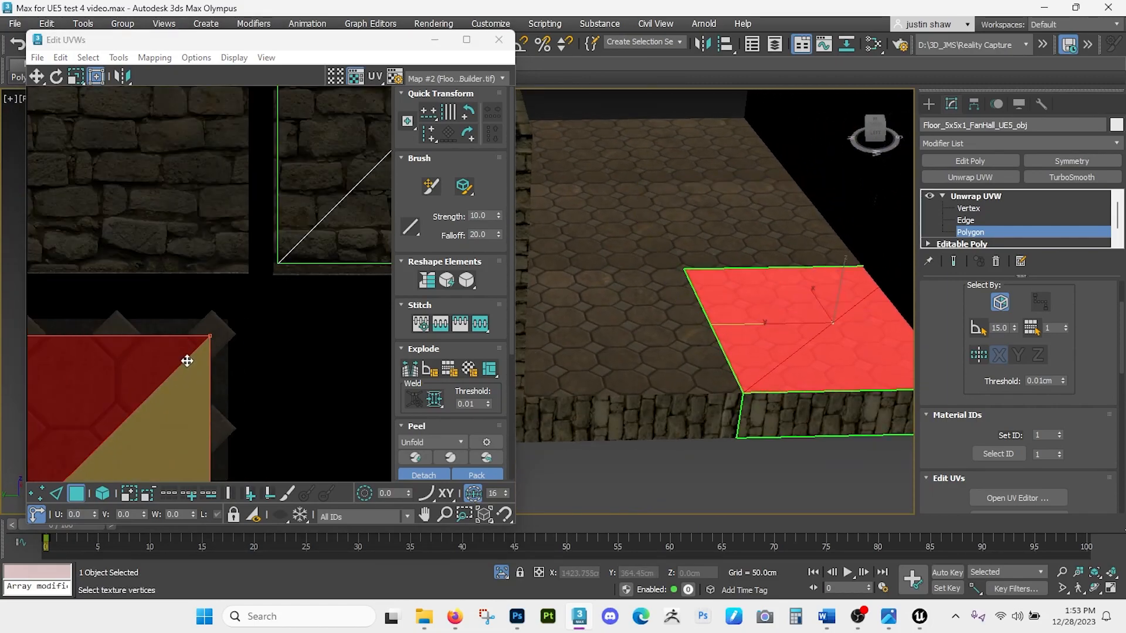
left_click_drag(712, 320, 693, 342)
scroll(678, 423, "up", 5)
scroll(694, 342, "down", 5)
left_click_drag(678, 402, 658, 332)
scroll(719, 410, "up", 3)
scroll(218, 295, "down", 4)
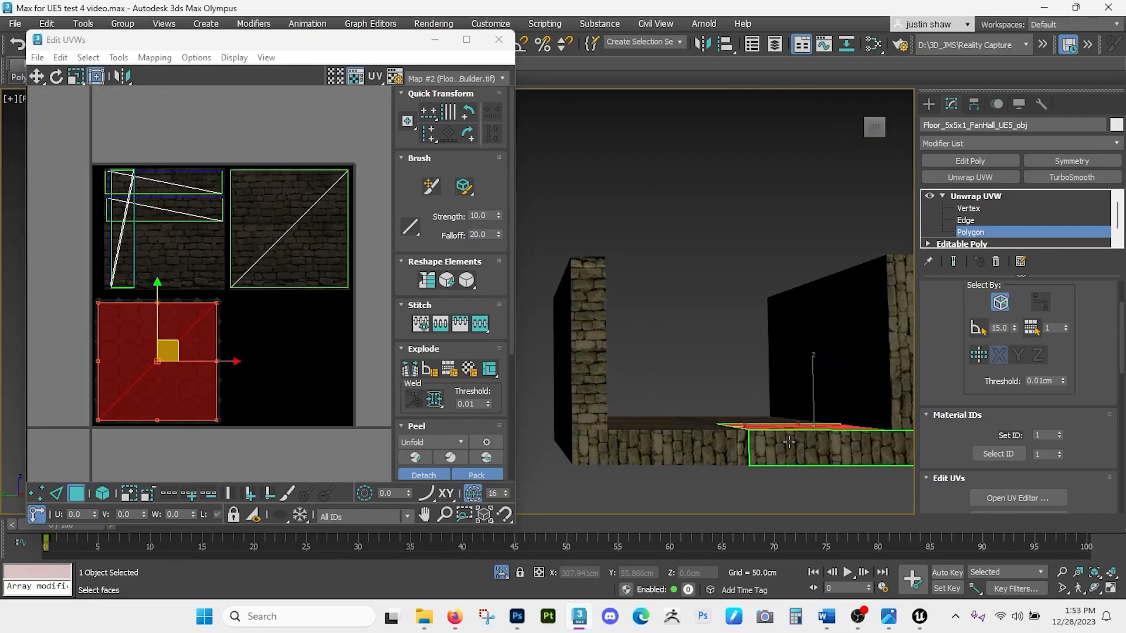
- Convert the unwrapped floor block to Editable Poly to bake in the adjusted UVs, and return to the Move tool
right_click(786, 417)
mouse_move(829, 596)
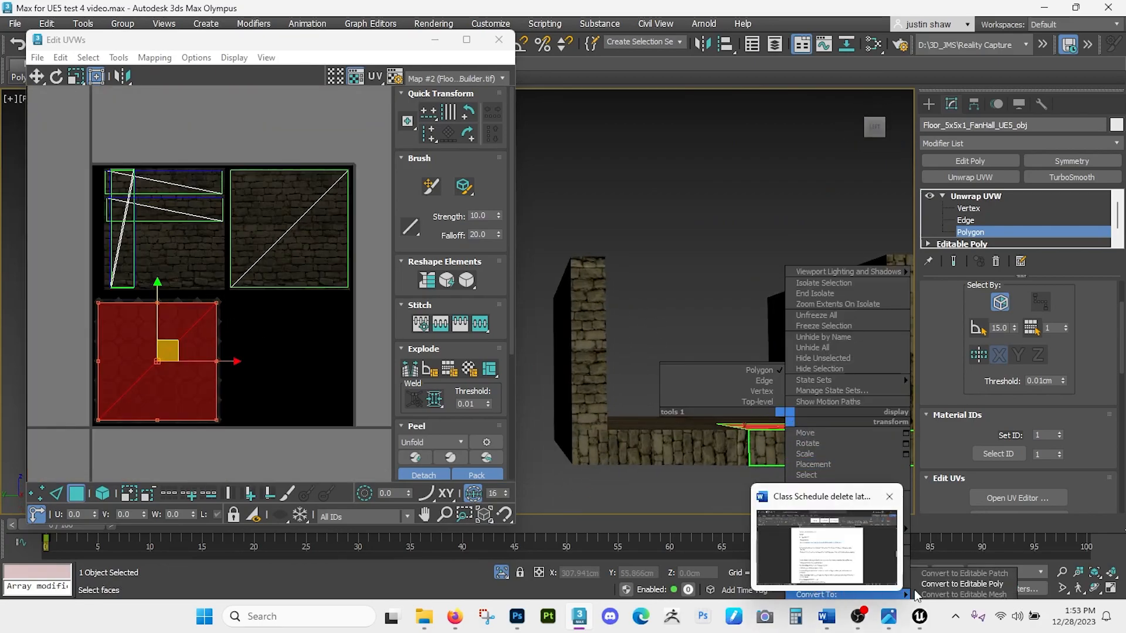
left_click(962, 584)
mouse_move(736, 369)
left_mouse_down()
mouse_move(744, 431)
mouse_move(661, 357)
mouse_move(737, 385)
left_mouse_up()
key("w")
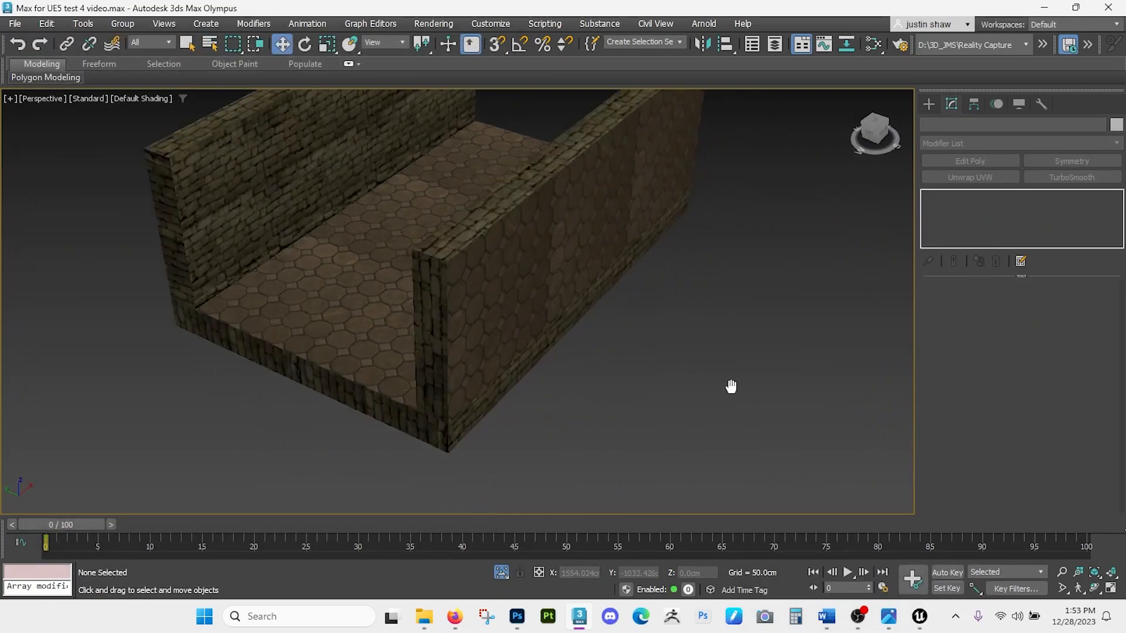
- Inspect the front wall block and the corridor's interior wall faces, leaving nothing selected
left_click(460, 327)
left_click_drag(521, 380, 693, 364)
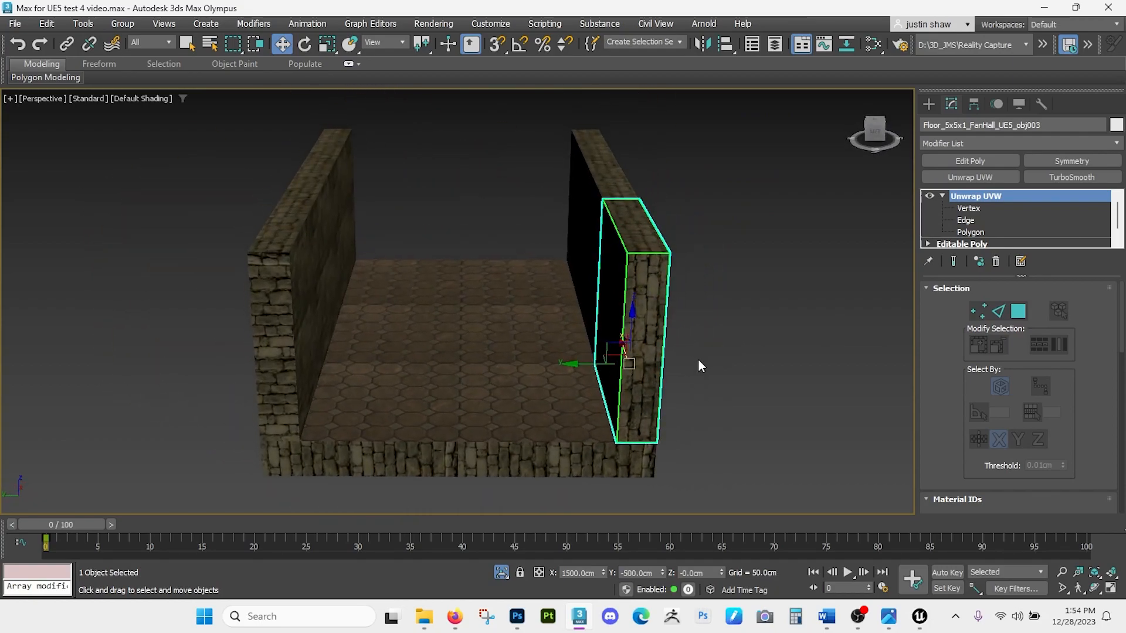
left_click(699, 360)
left_click_drag(583, 352, 535, 404)
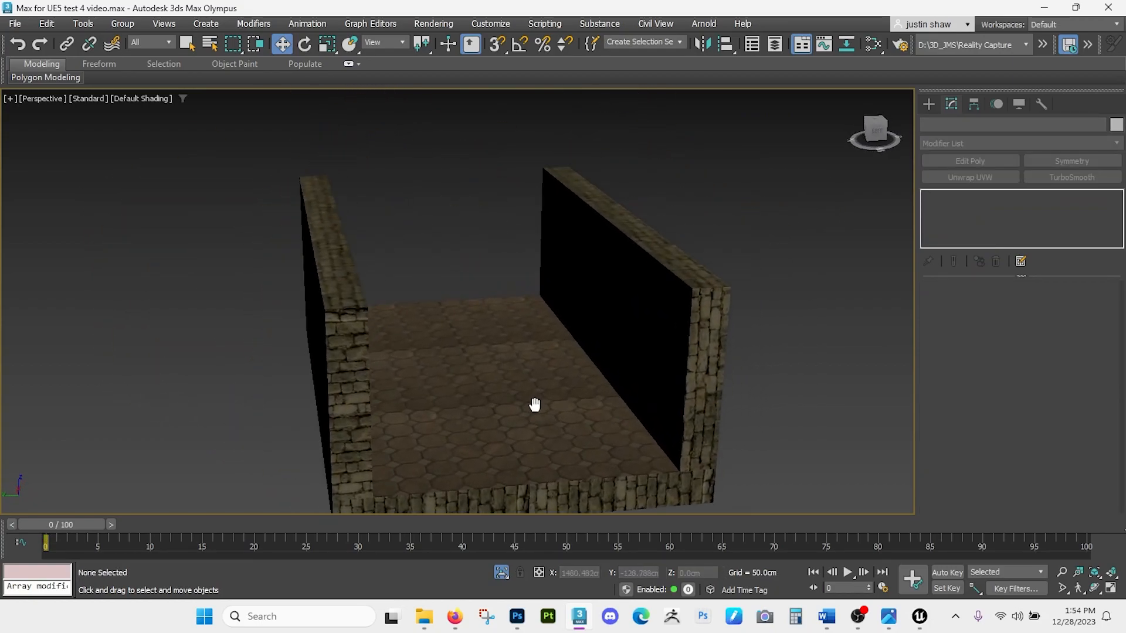